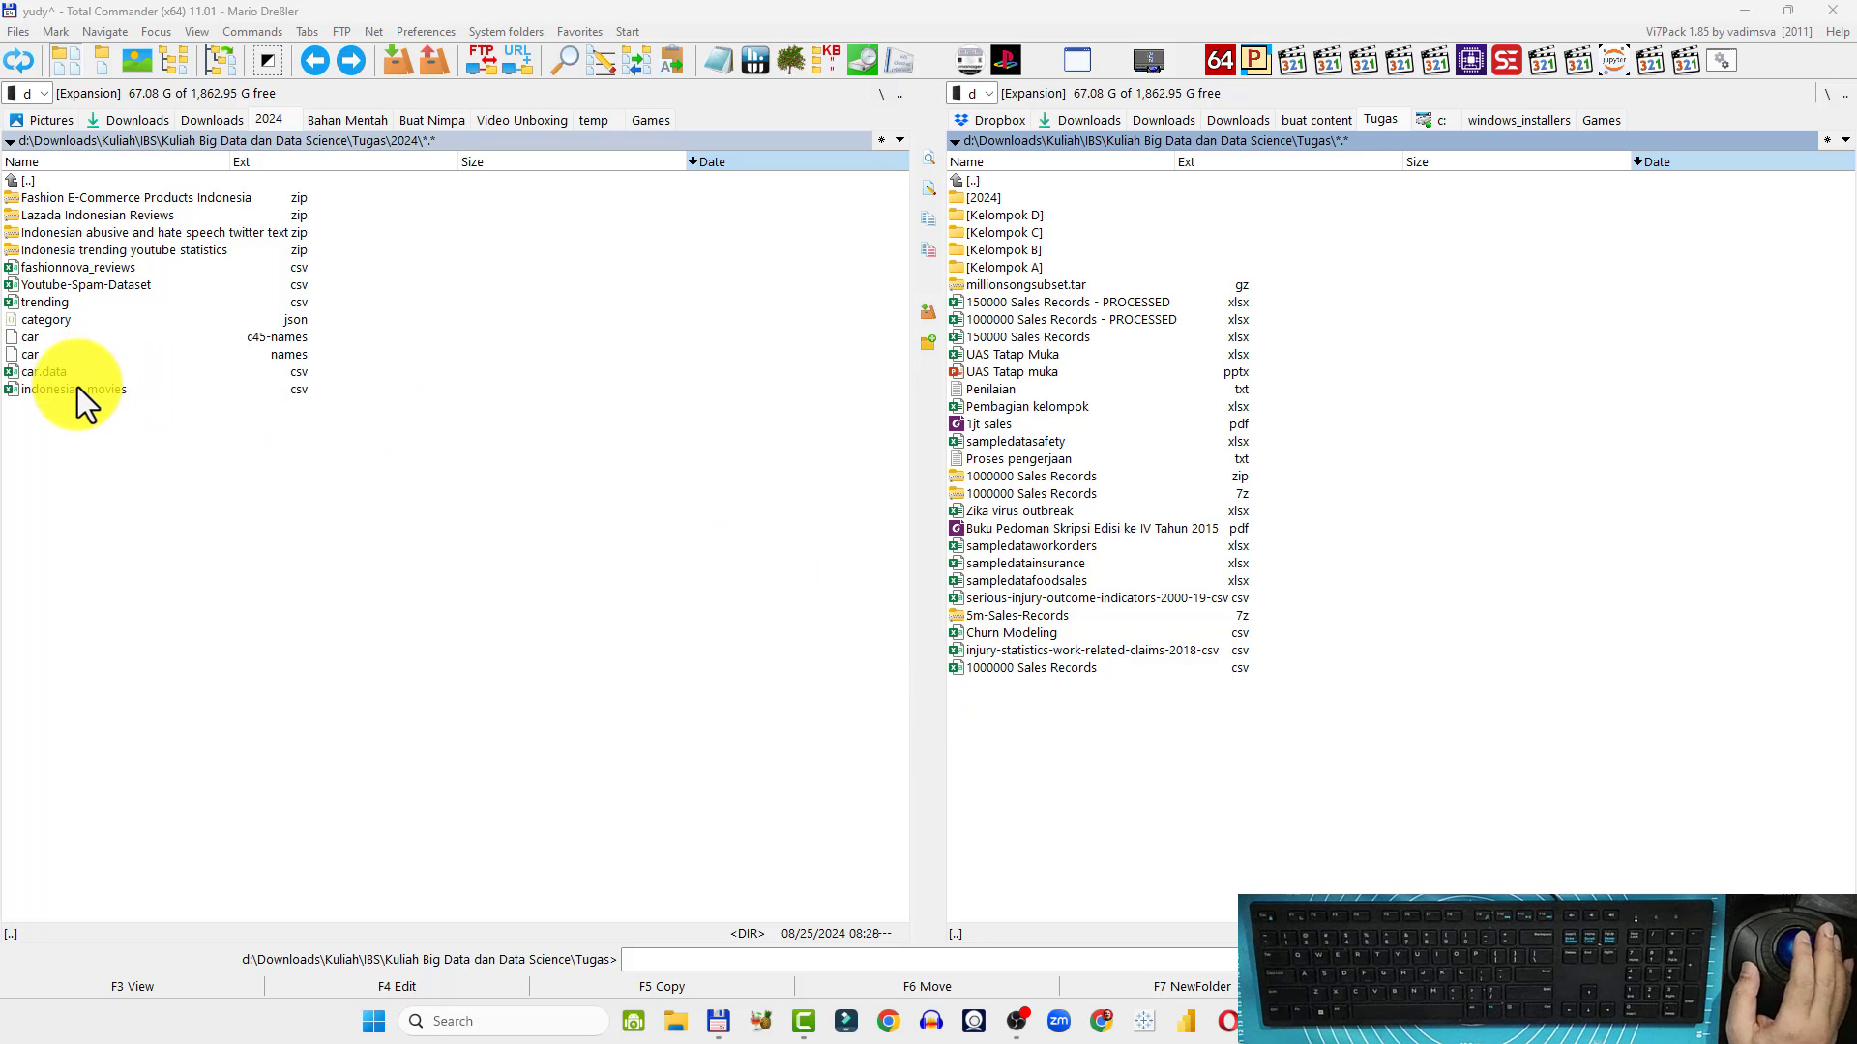
Open indonesian_movies.csv from the 2024 folder in Excel and widen the title column
{"action": "left_click", "coordinate": [54, 374]}
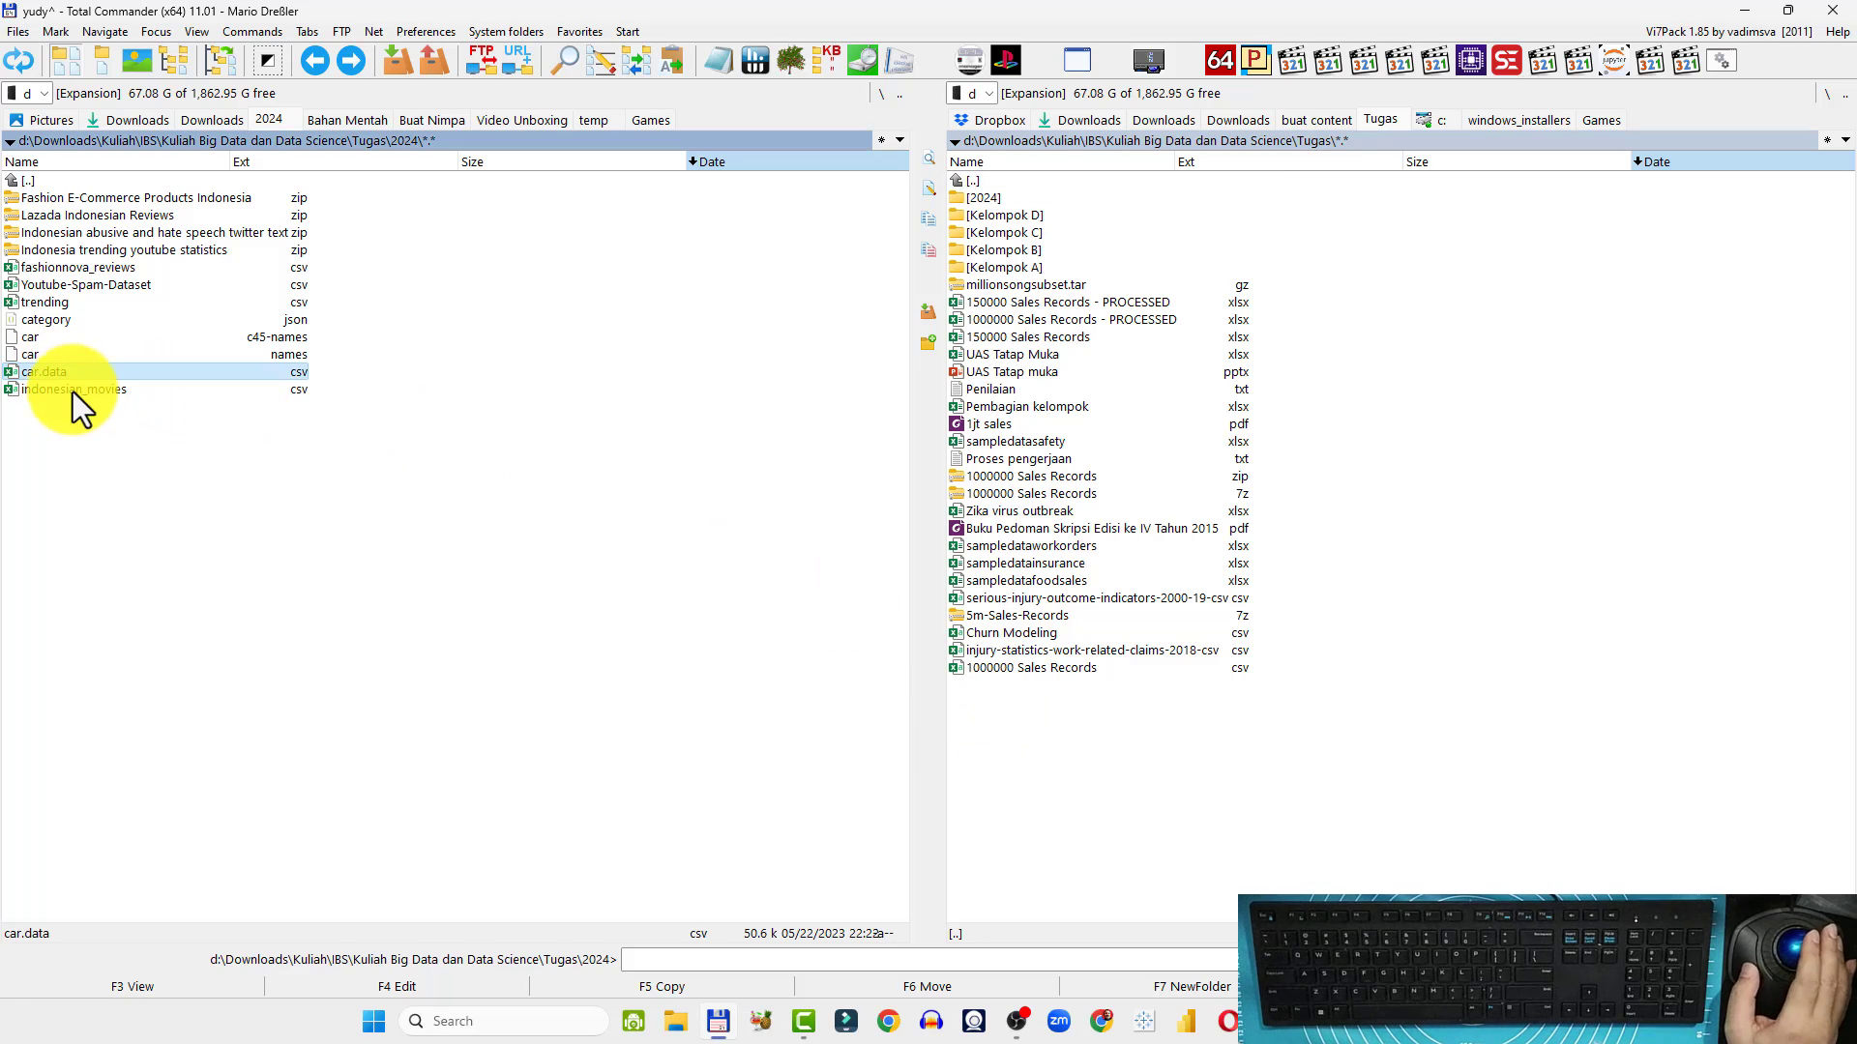
{"action": "left_click", "coordinate": [73, 391]}
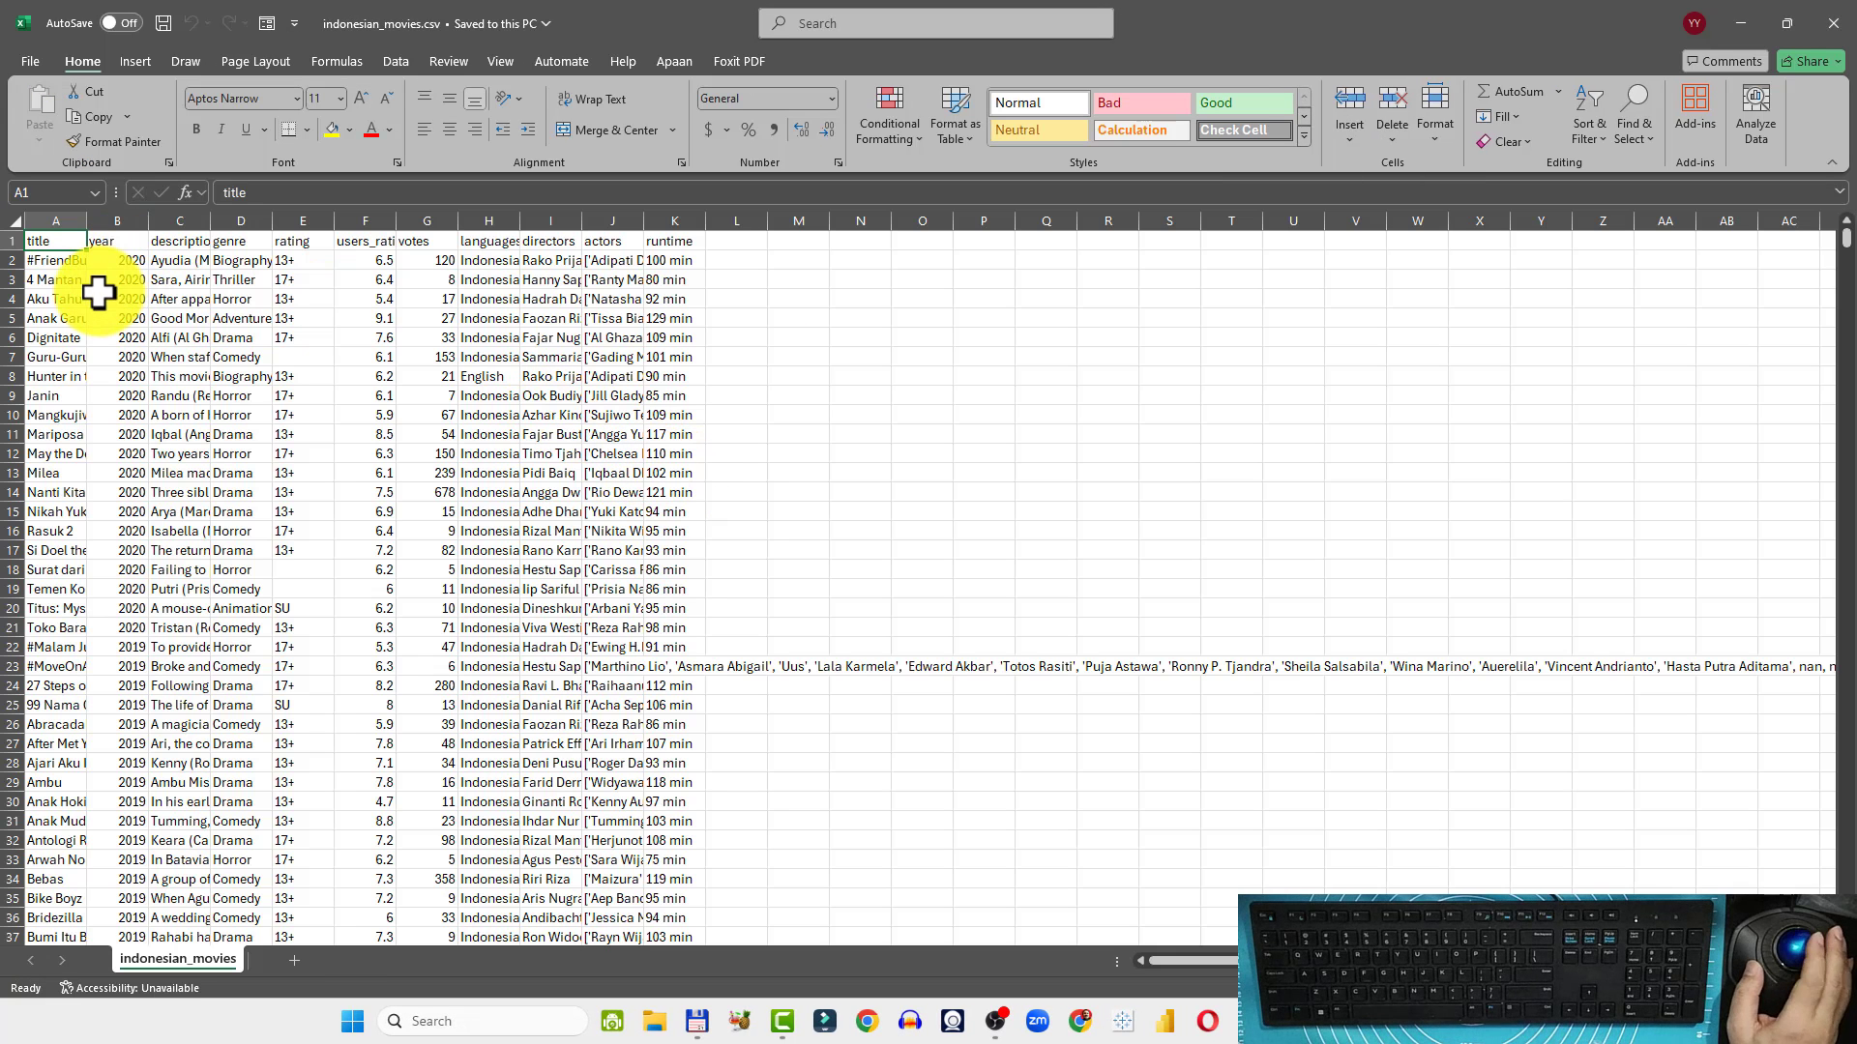
{"action": "left_click_drag", "start_coordinate": [91, 220], "coordinate": [150, 220]}
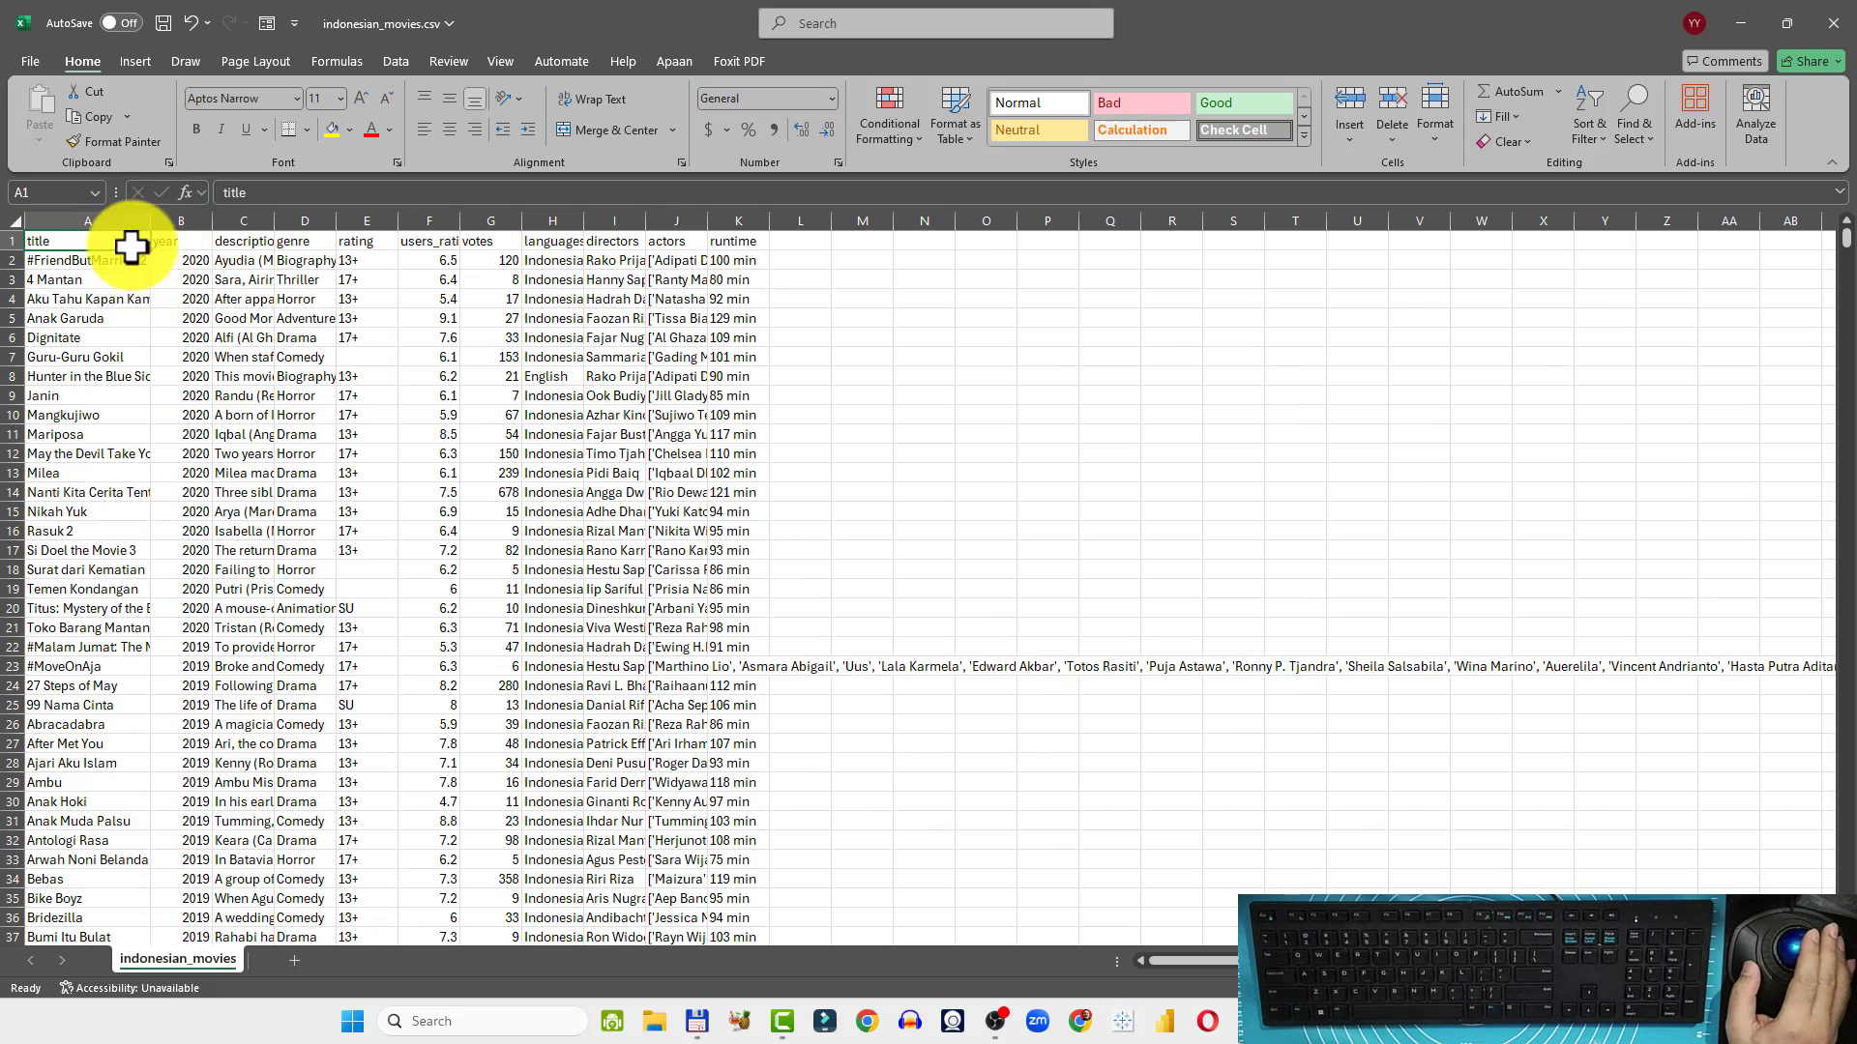
{"action": "left_click", "coordinate": [108, 267]}
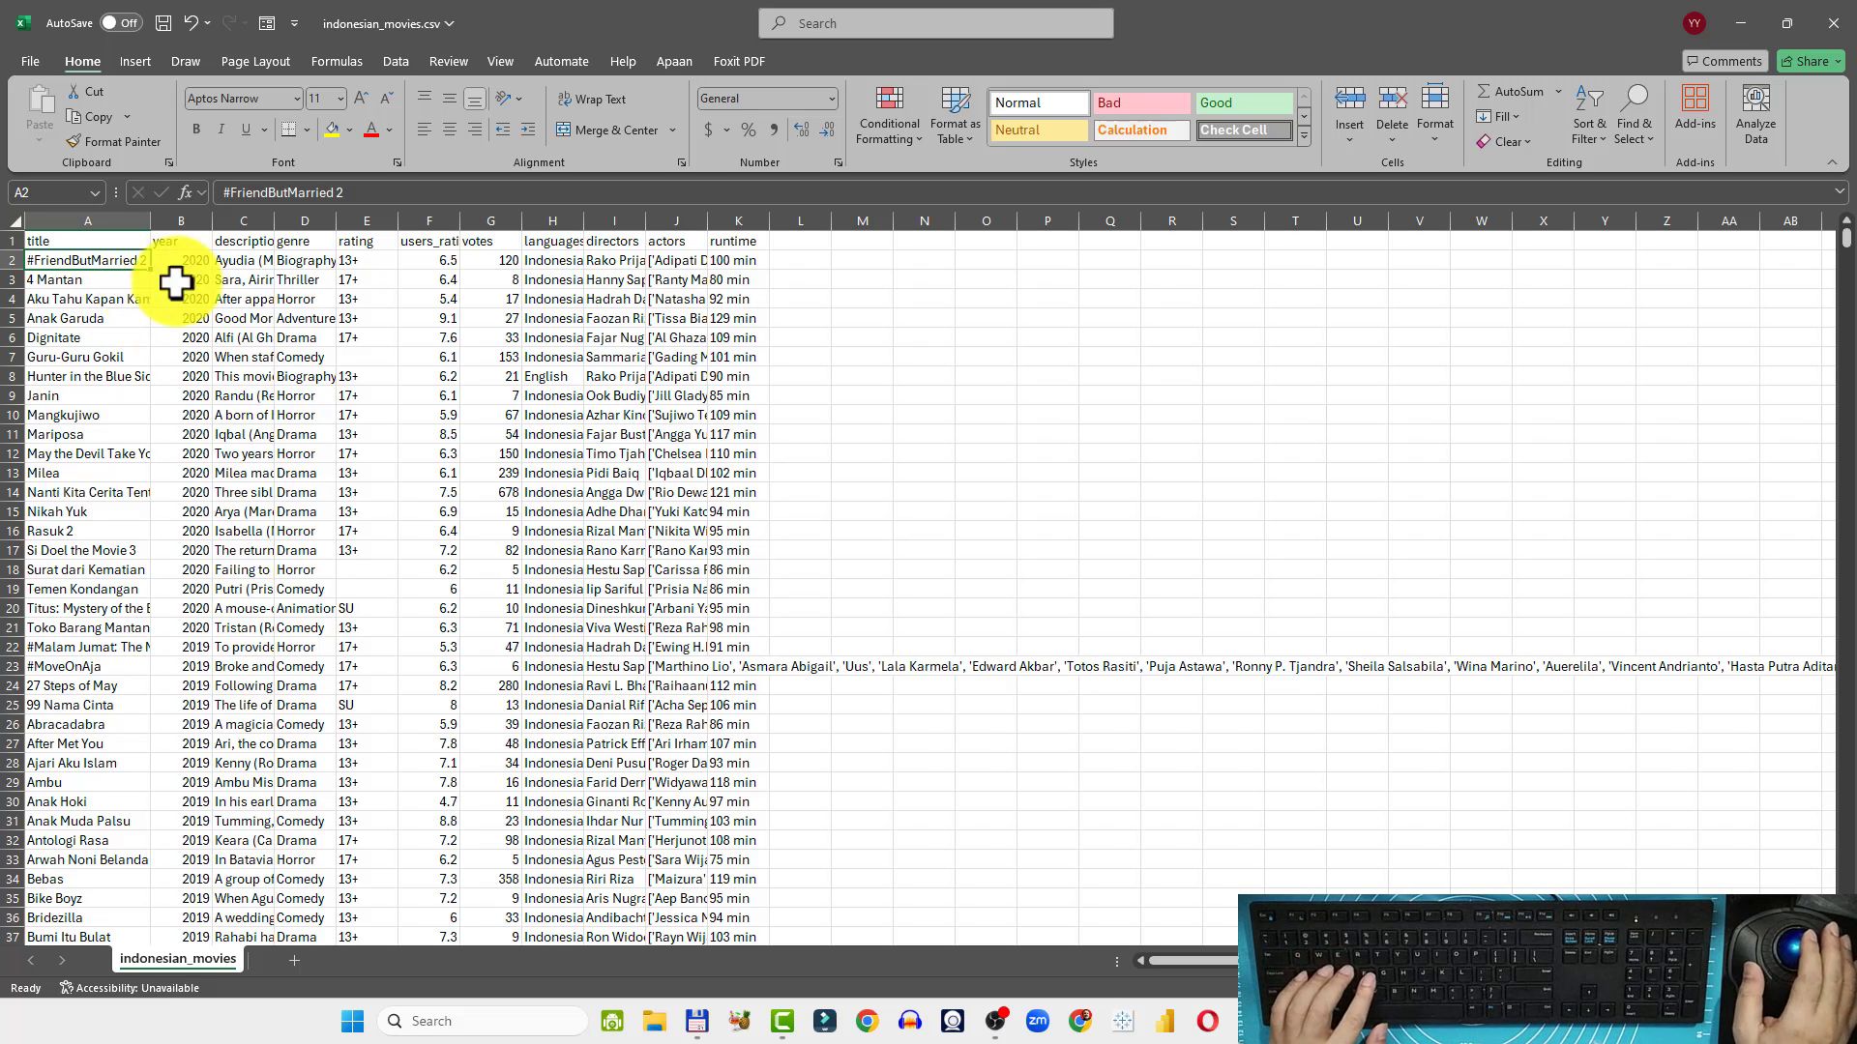
Create a PivotTable from the indonesian_movies data on a new worksheet
{"action": "left_click", "coordinate": [88, 244]}
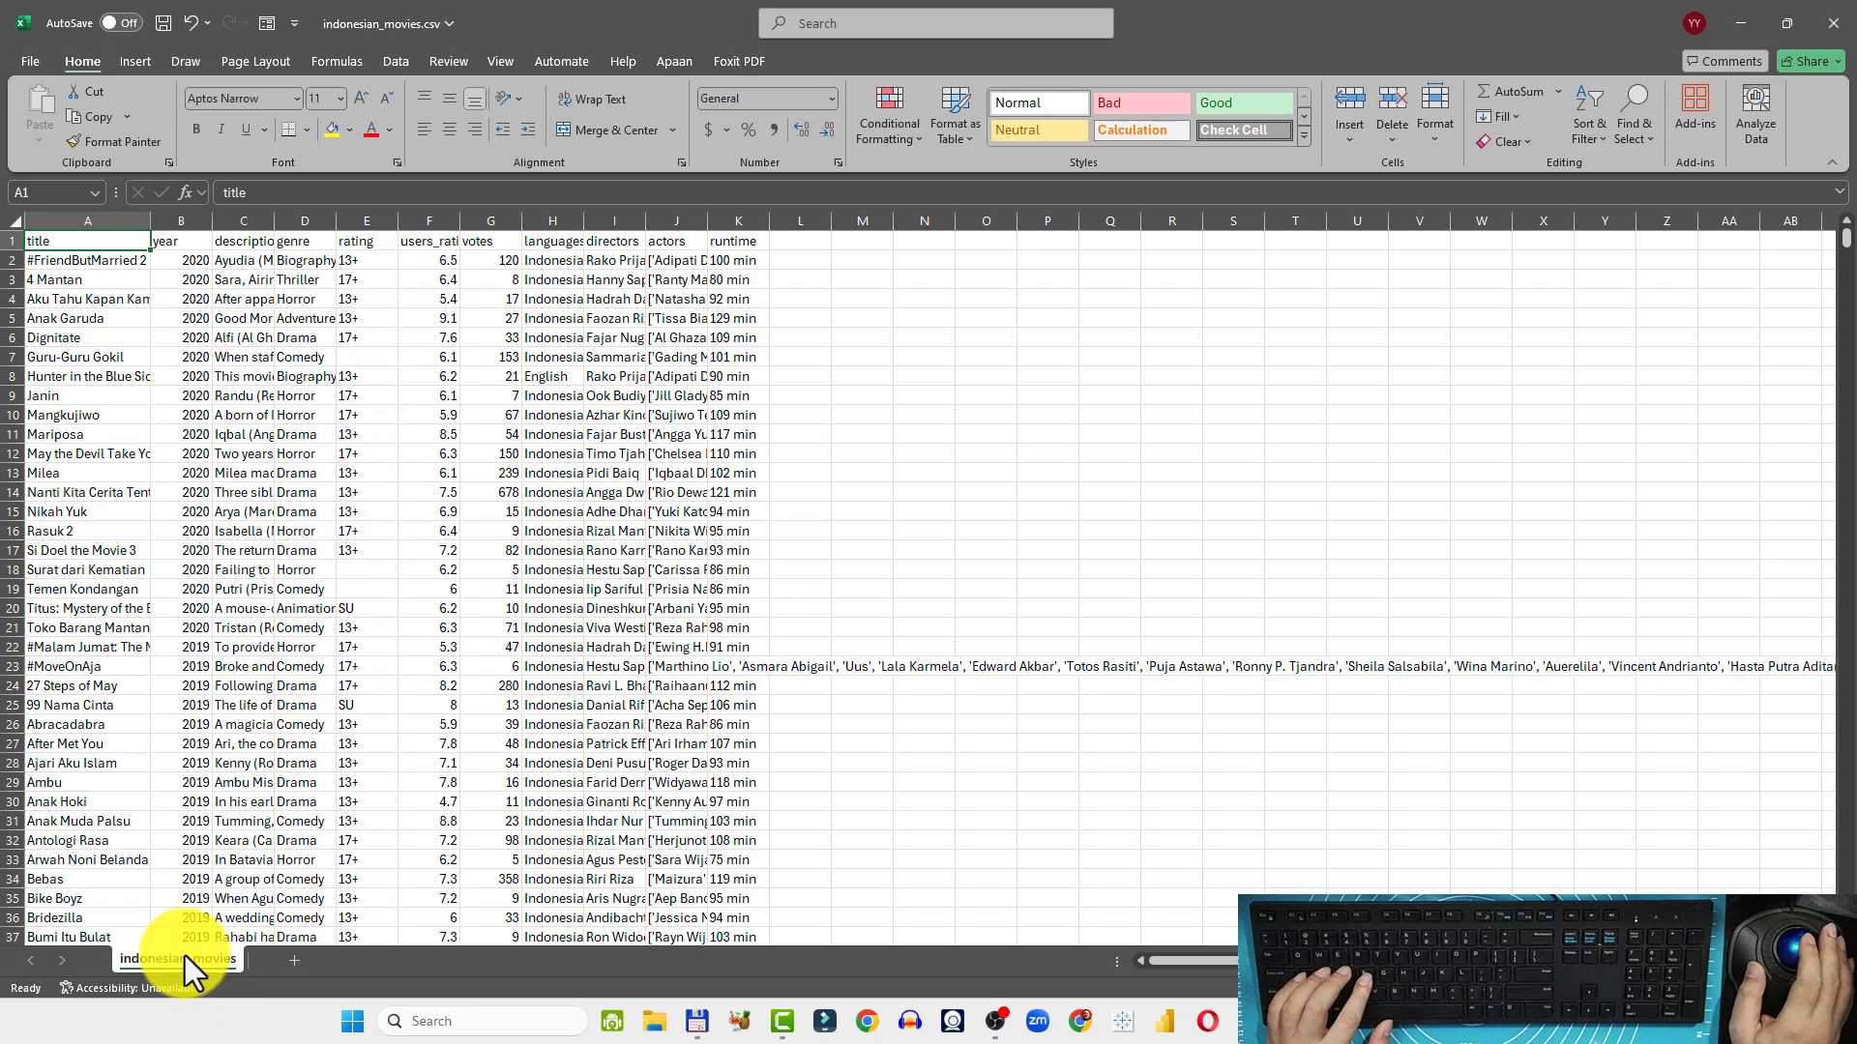
{"action": "left_click", "coordinate": [127, 66]}
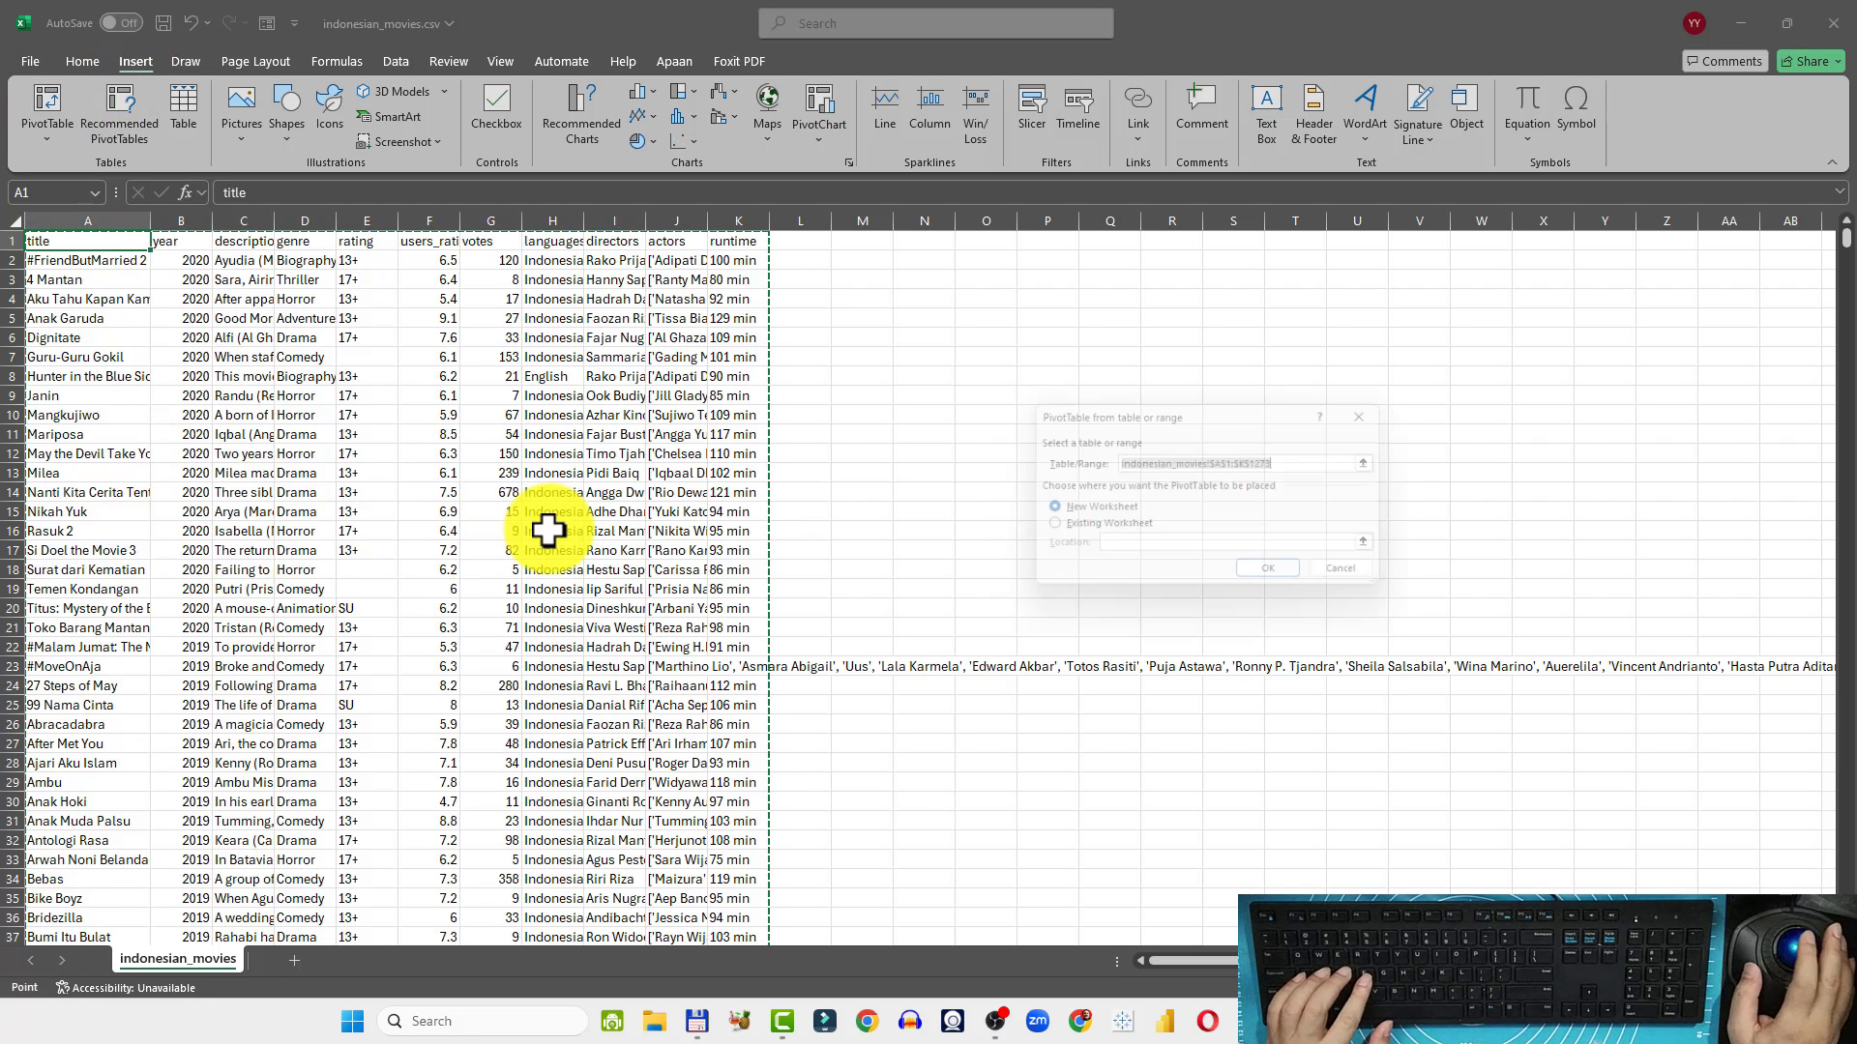
{"action": "left_click", "coordinate": [1282, 579]}
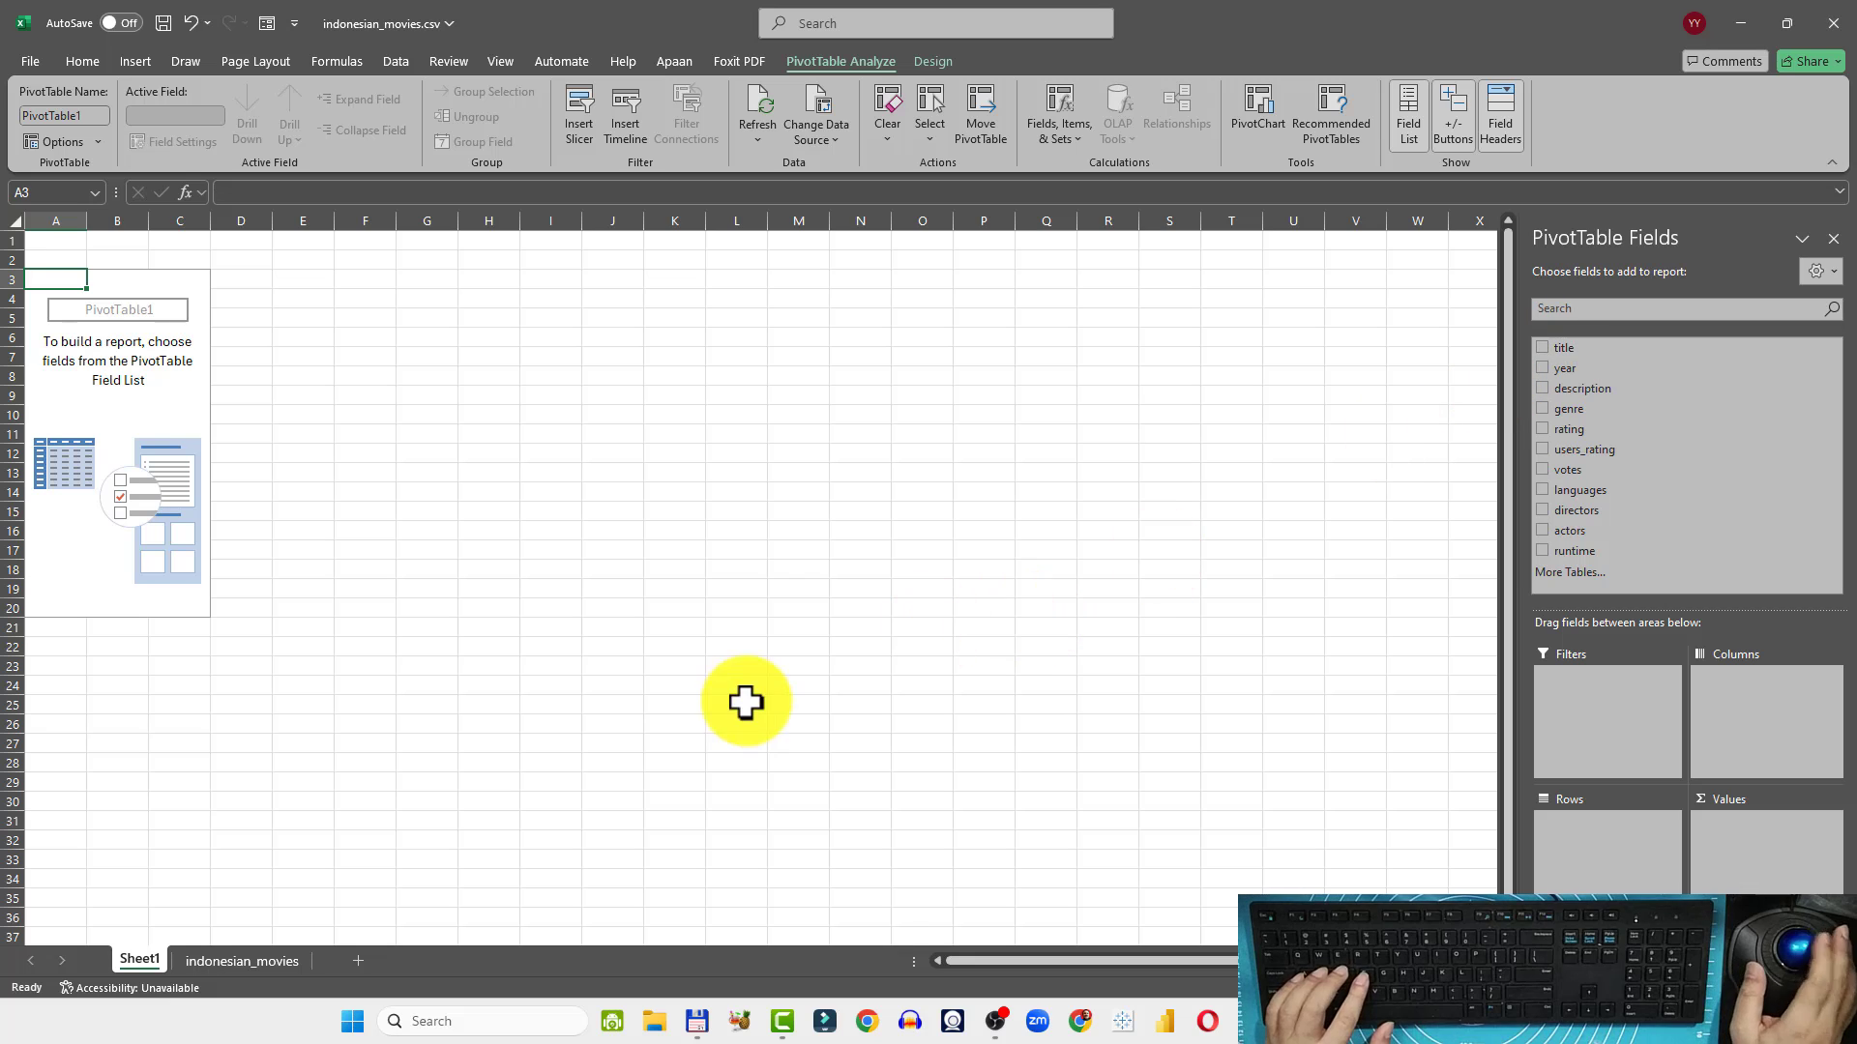
{"action": "left_click", "coordinate": [241, 961]}
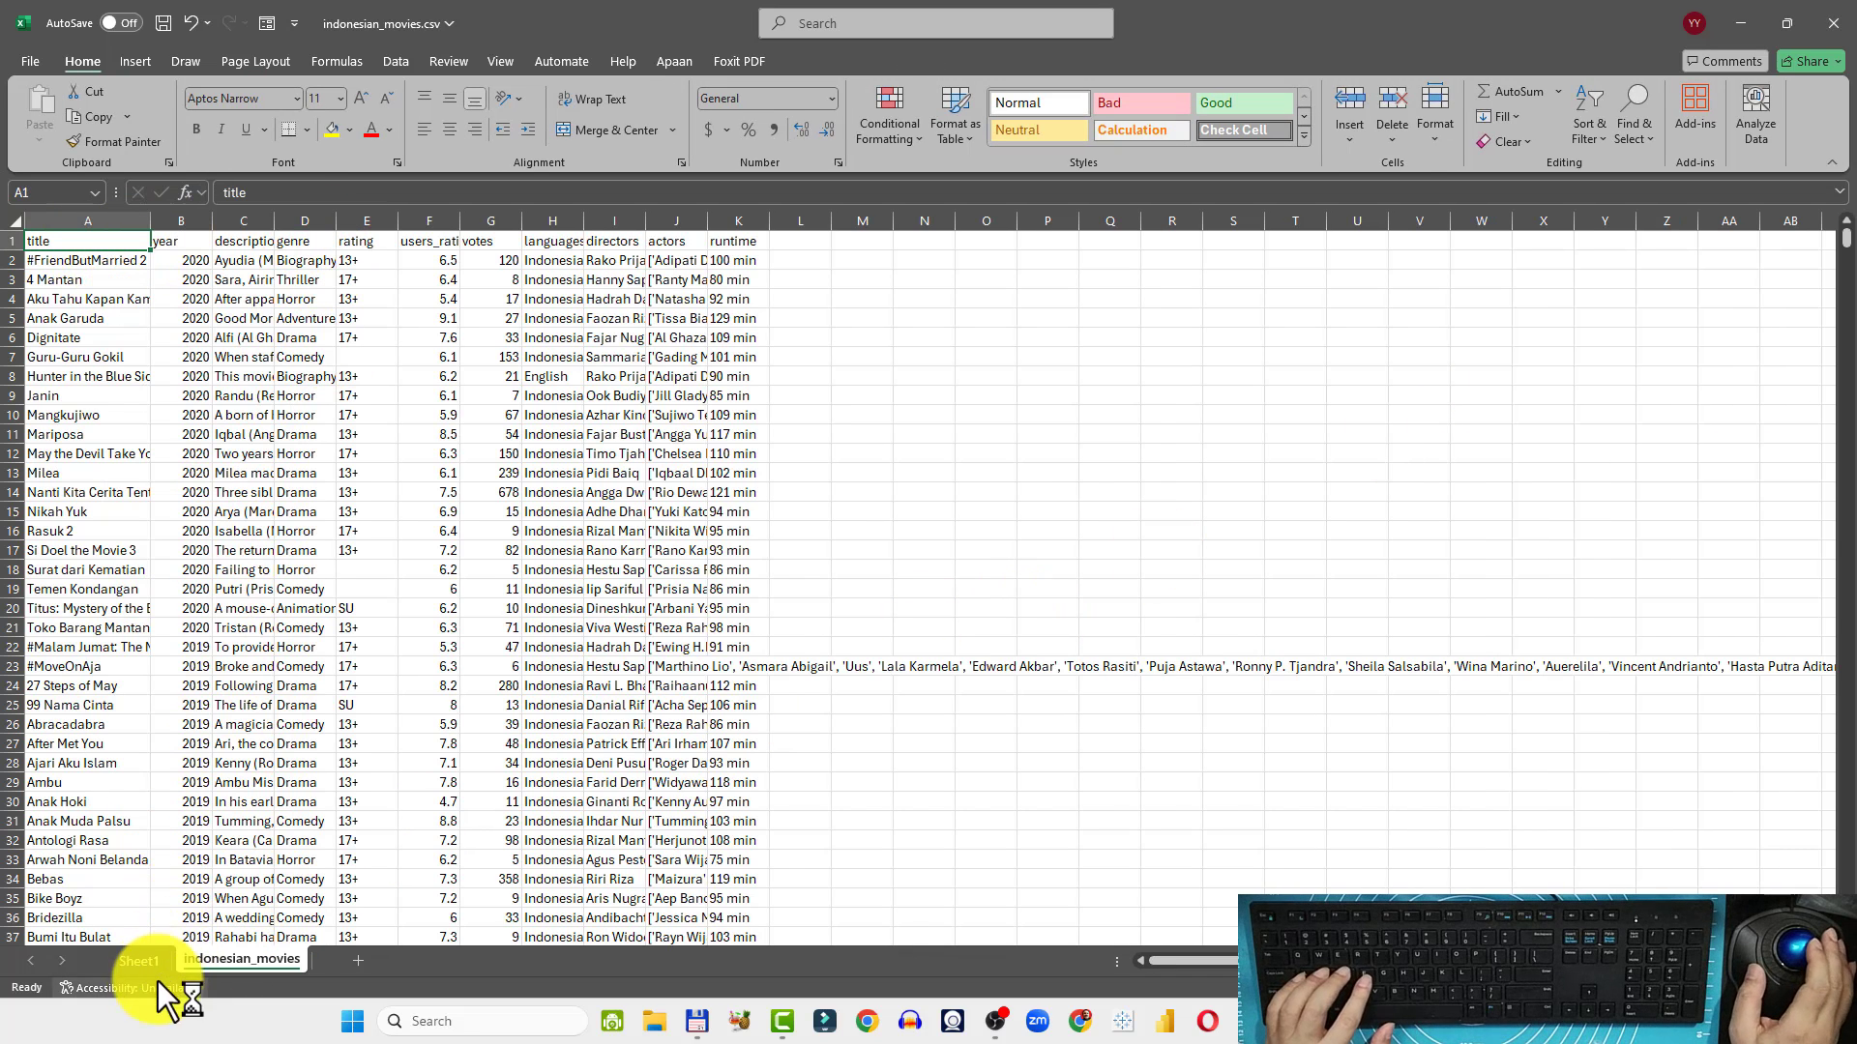
{"action": "left_click", "coordinate": [135, 958]}
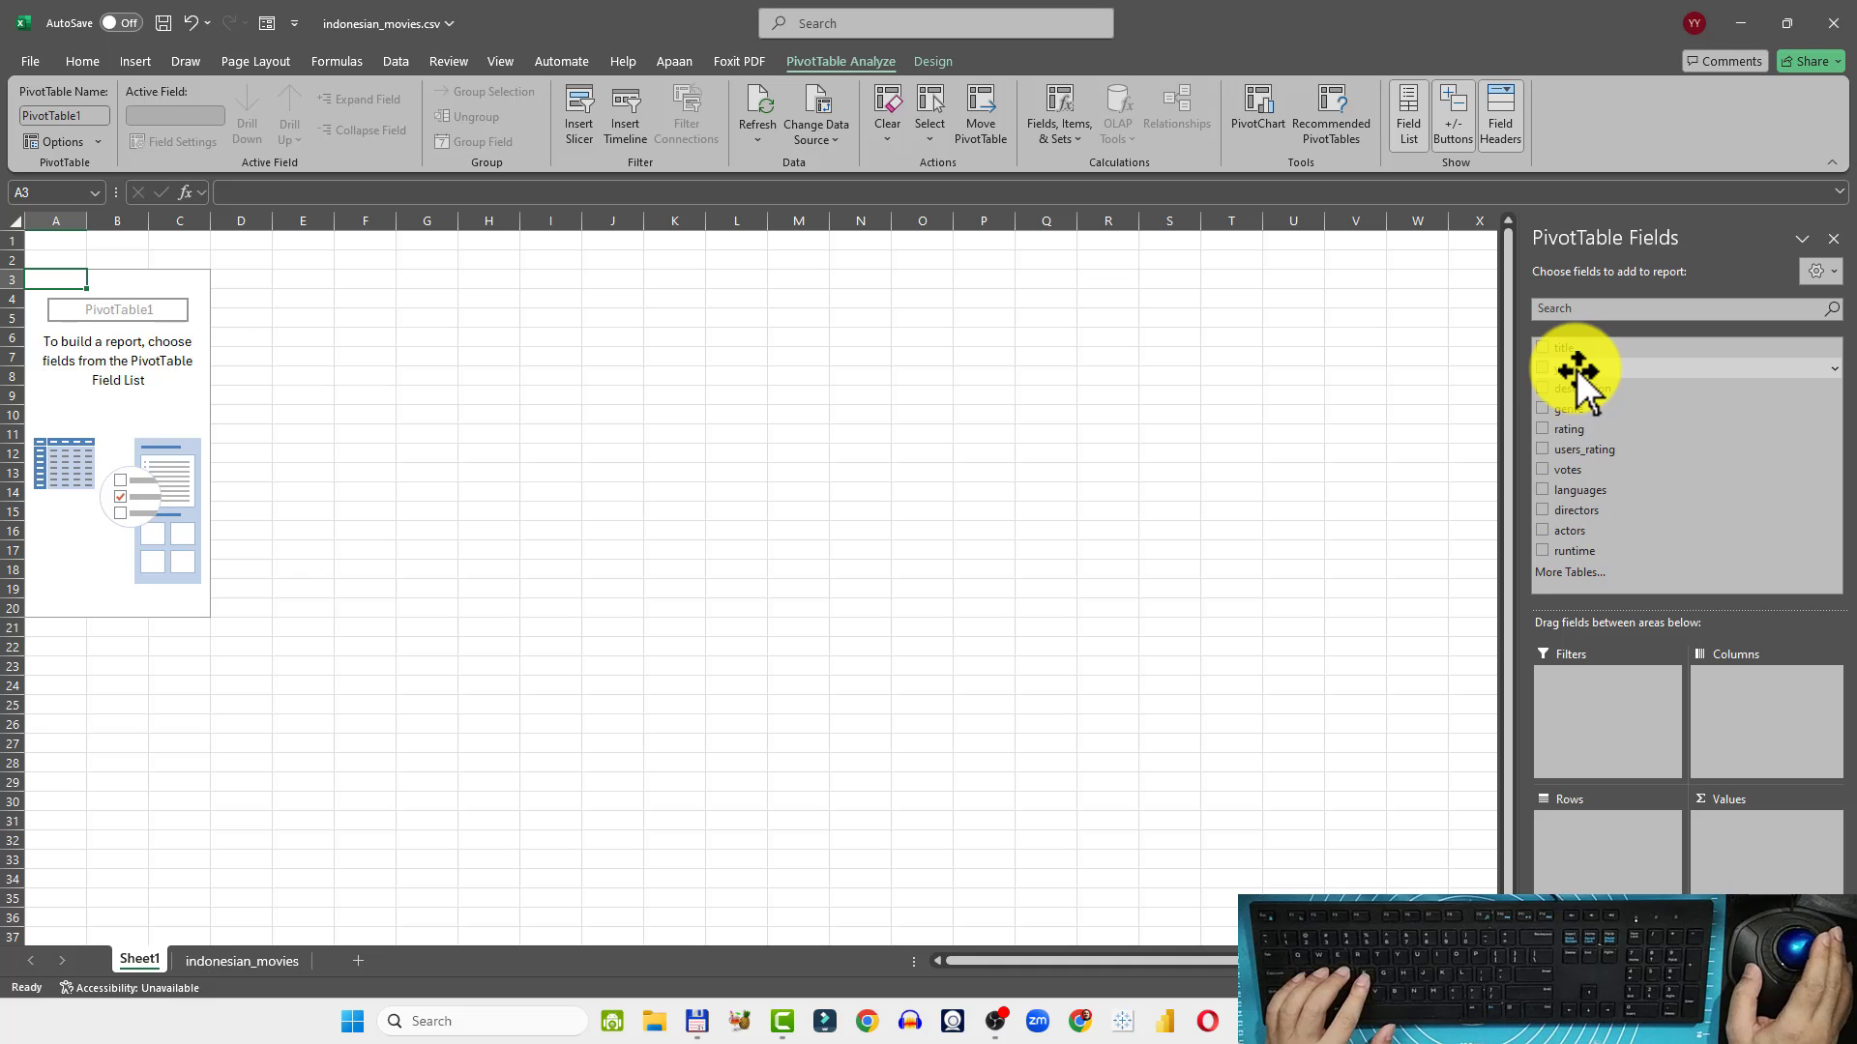
Add year to the PivotTable's Rows and Values areas, summarizing the value field by Count
{"action": "left_click_drag", "start_coordinate": [1577, 369], "coordinate": [1601, 851]}
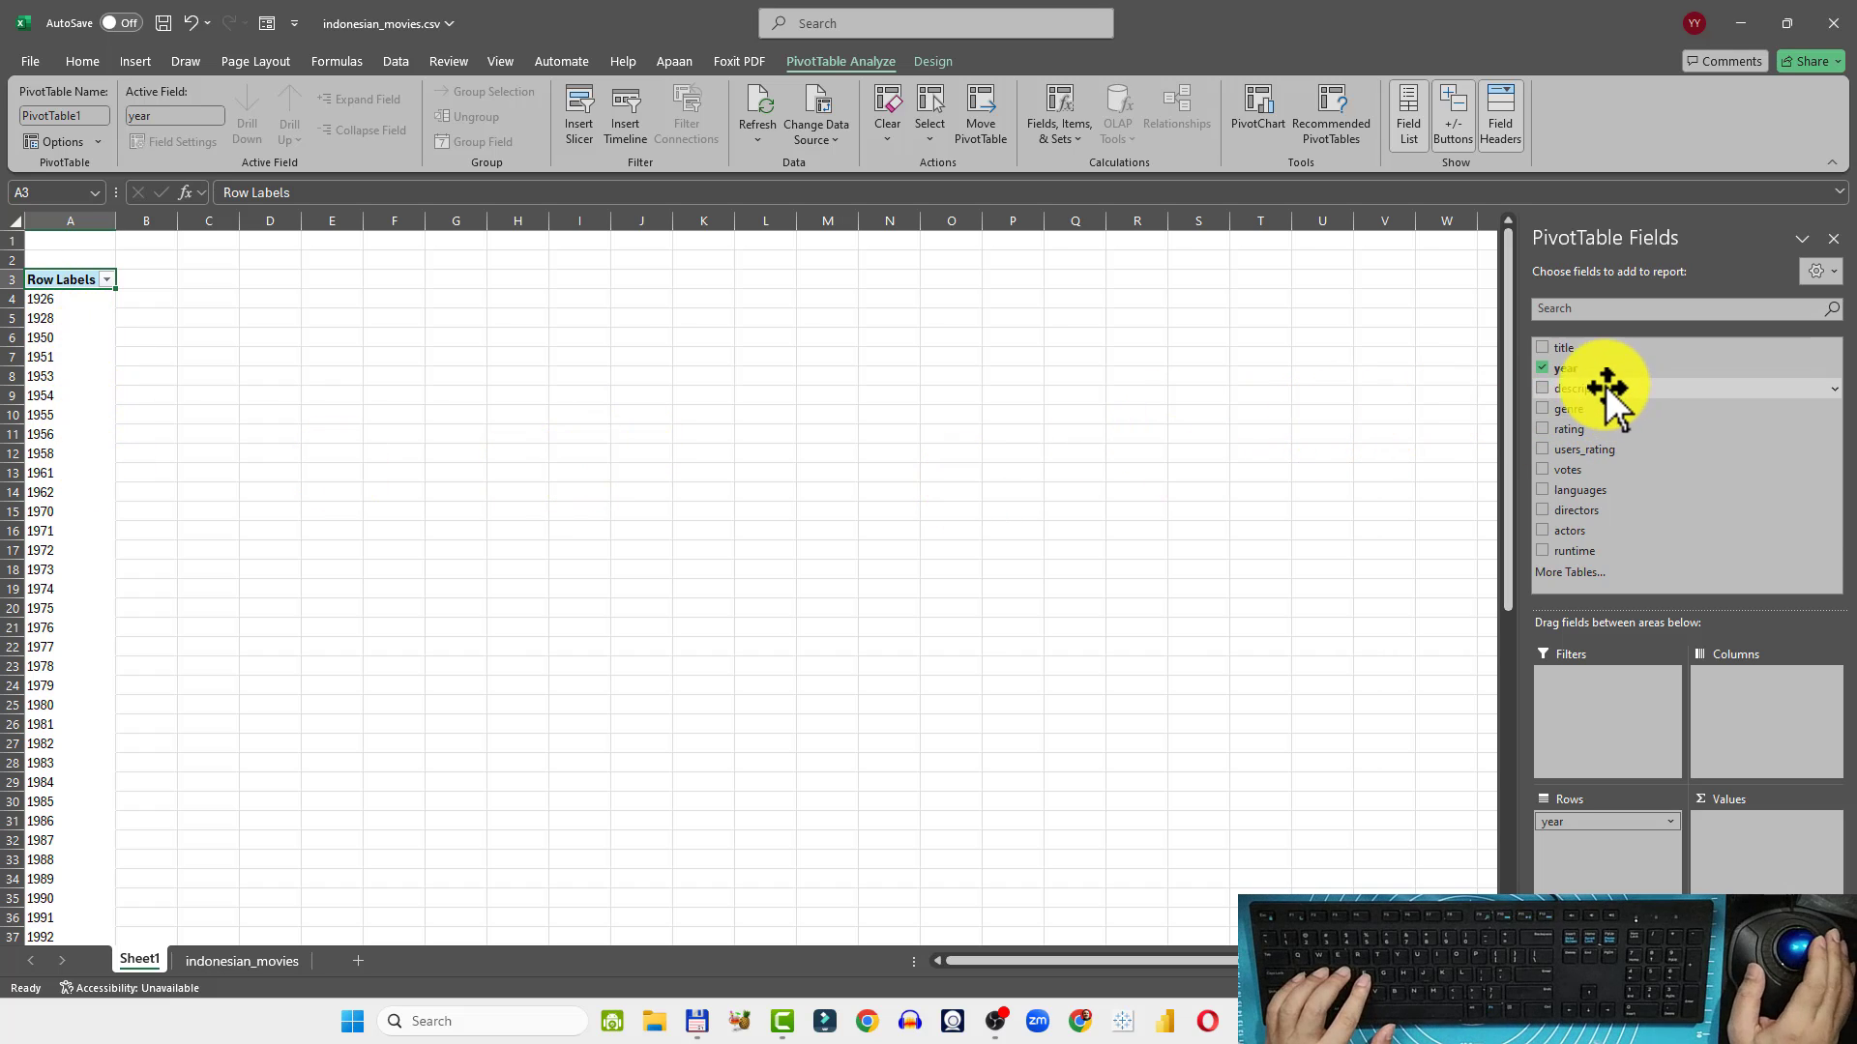
{"action": "left_click_drag", "start_coordinate": [1586, 371], "coordinate": [1755, 867]}
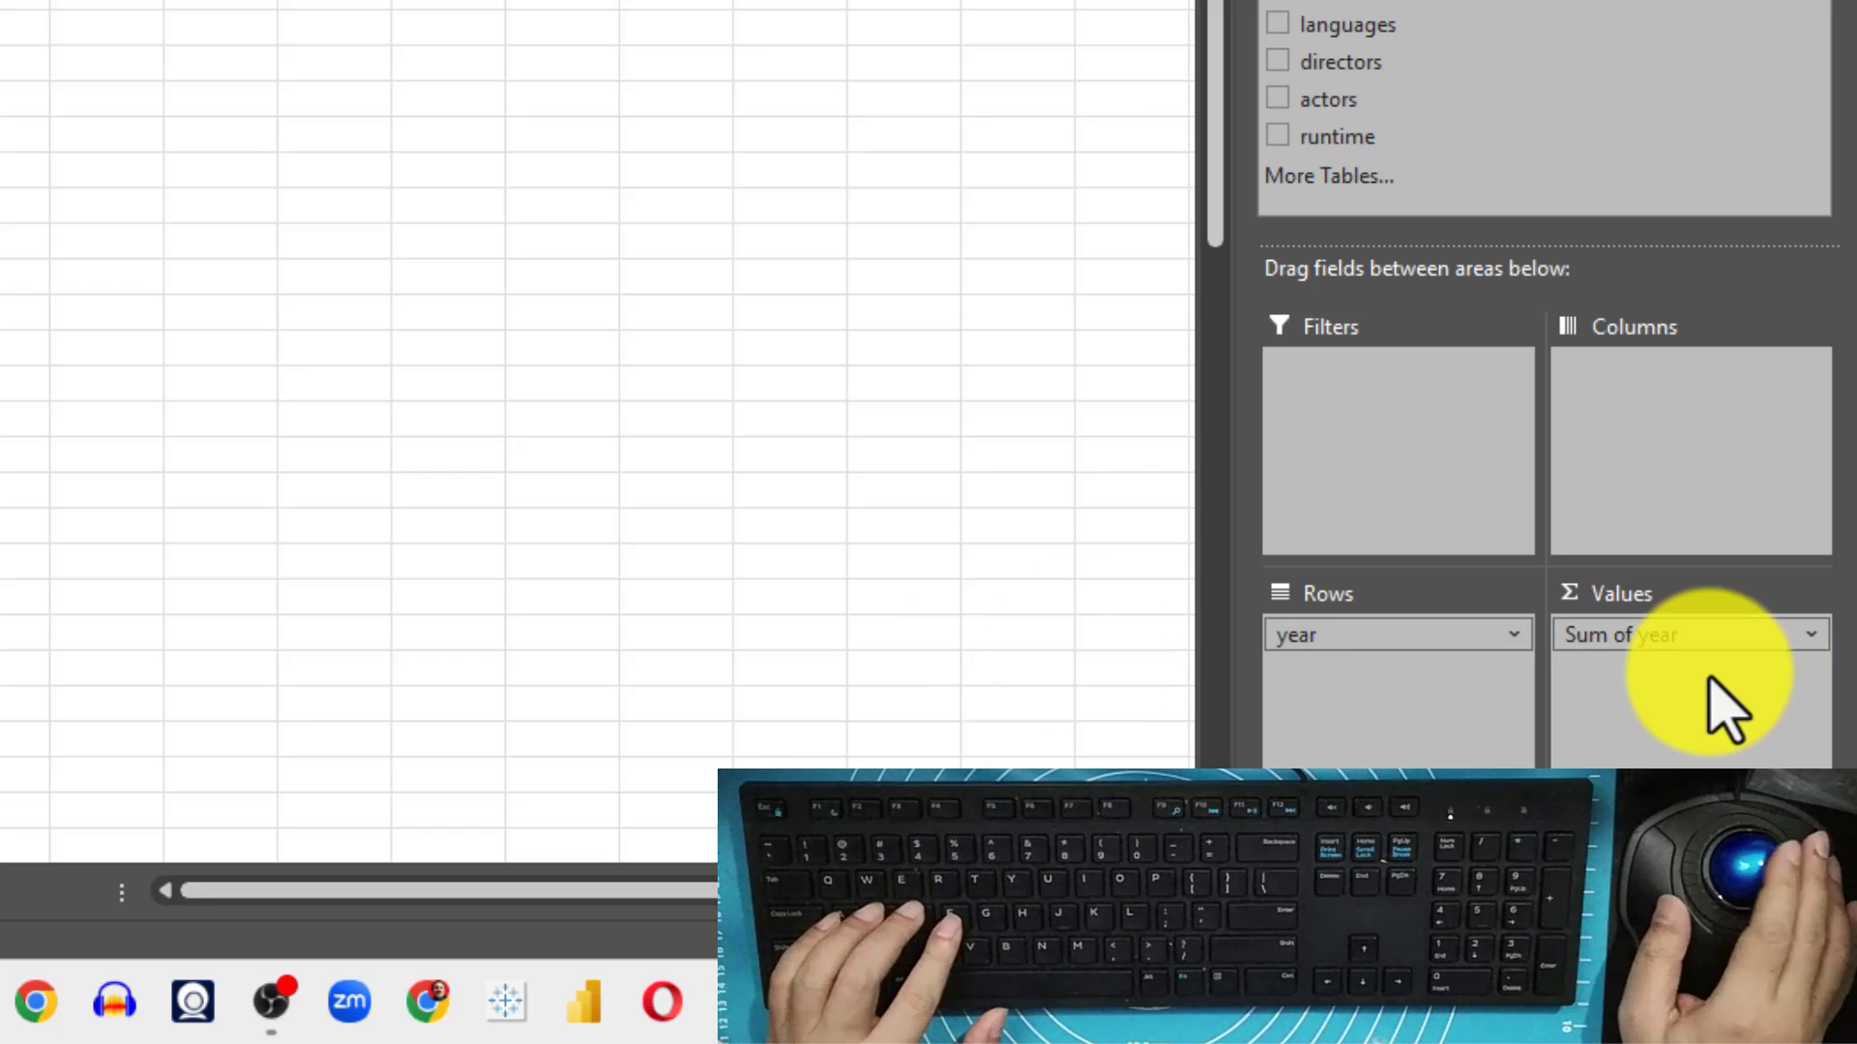
{"action": "left_click", "coordinate": [1809, 641]}
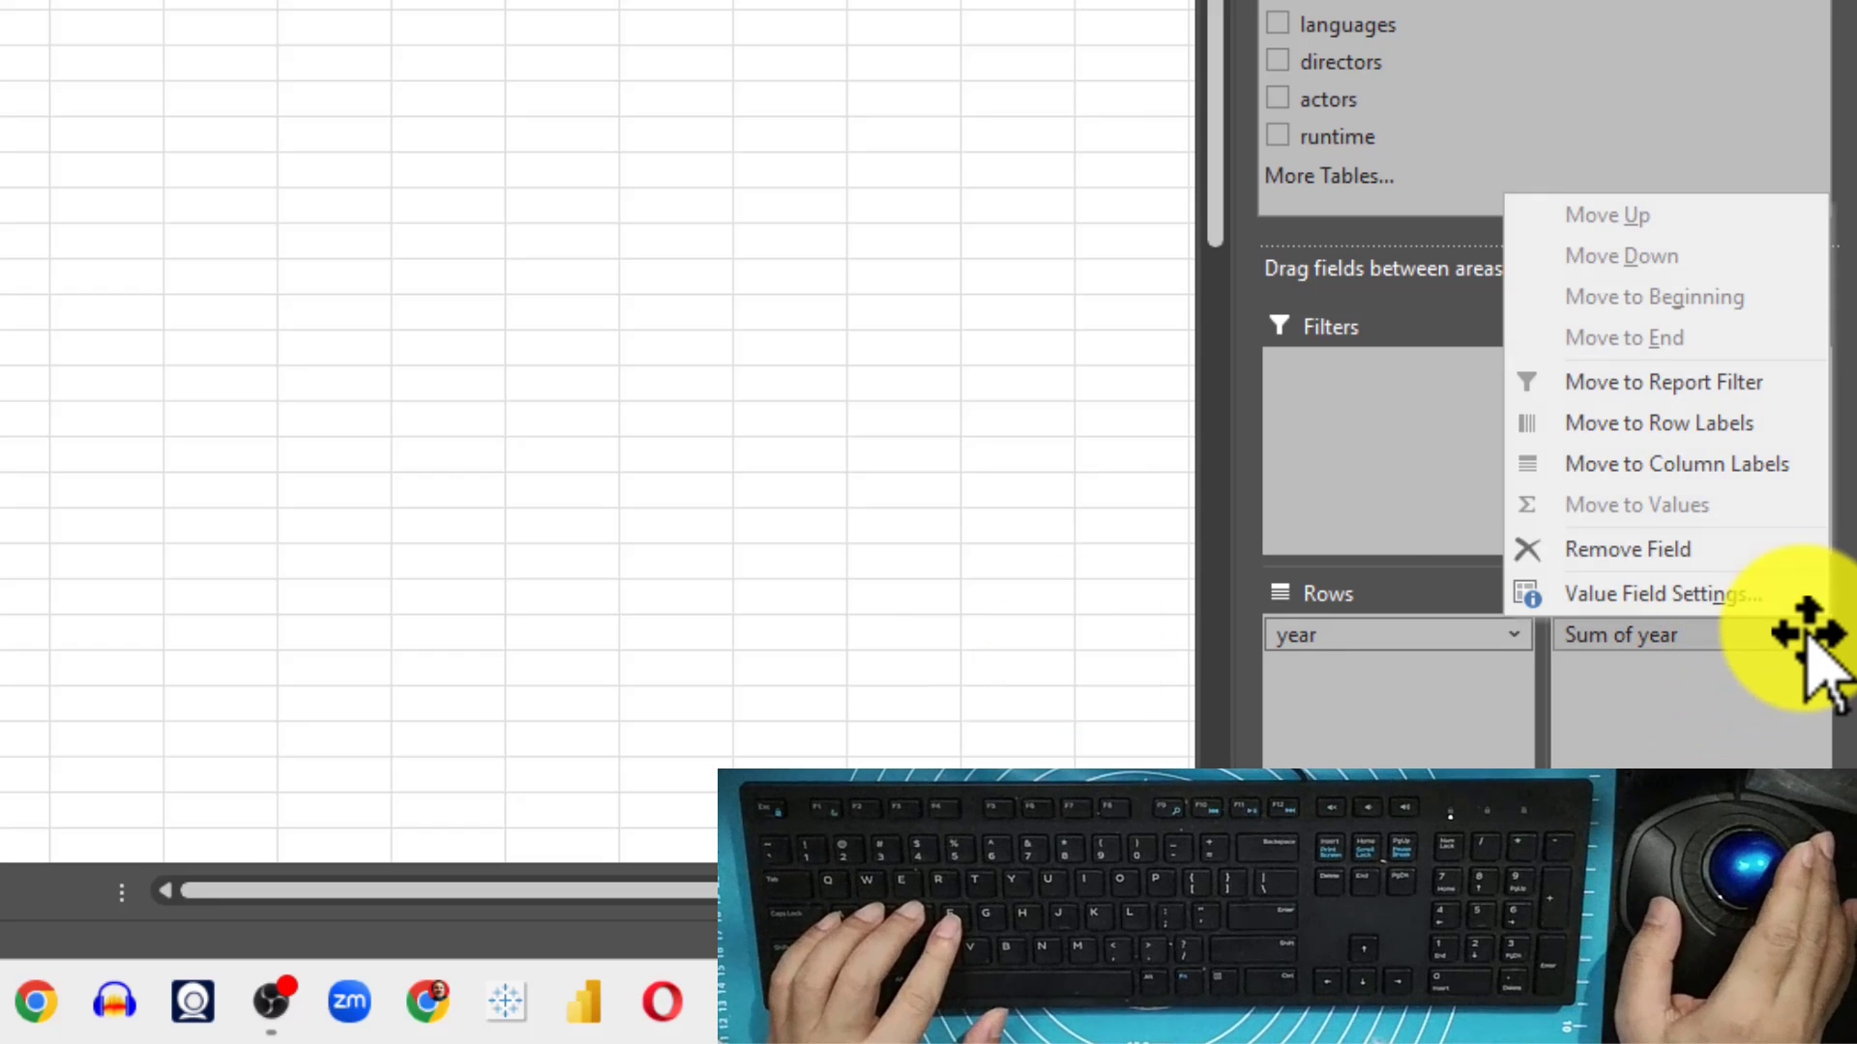
{"action": "left_click", "coordinate": [1736, 594]}
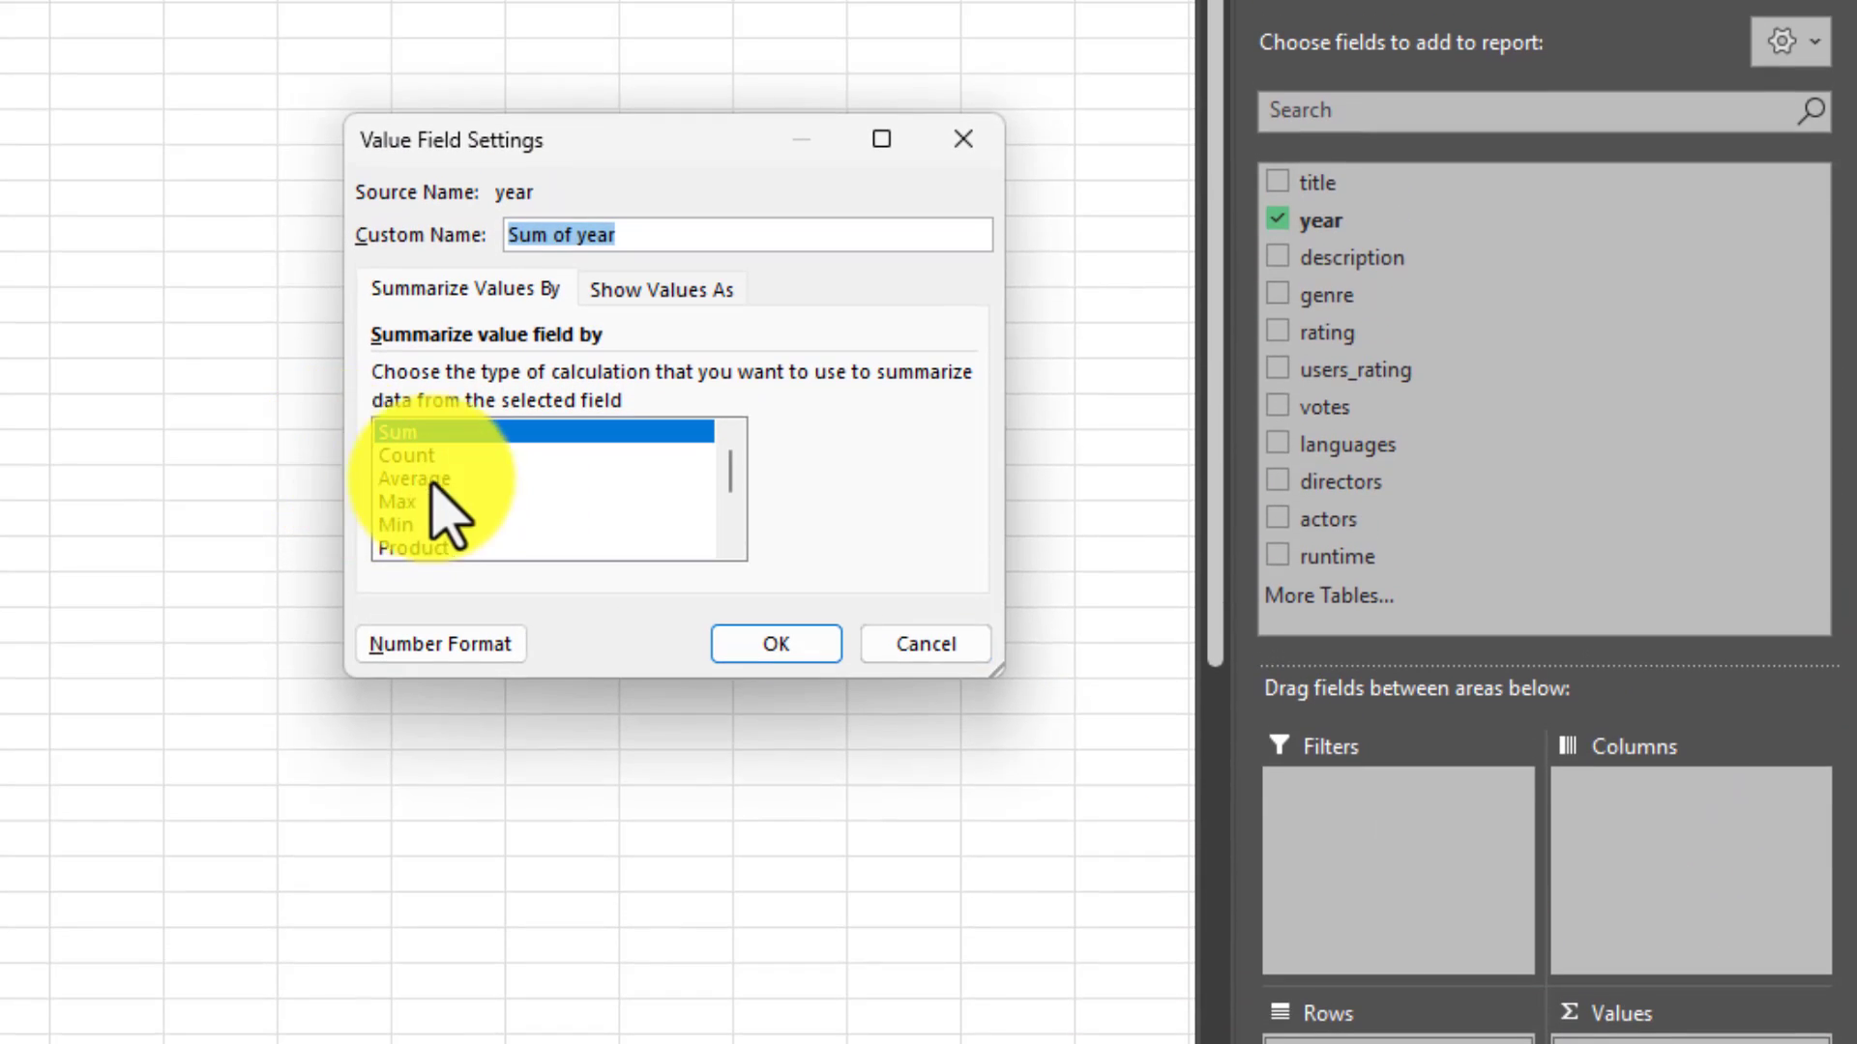
{"action": "left_click", "coordinate": [435, 380]}
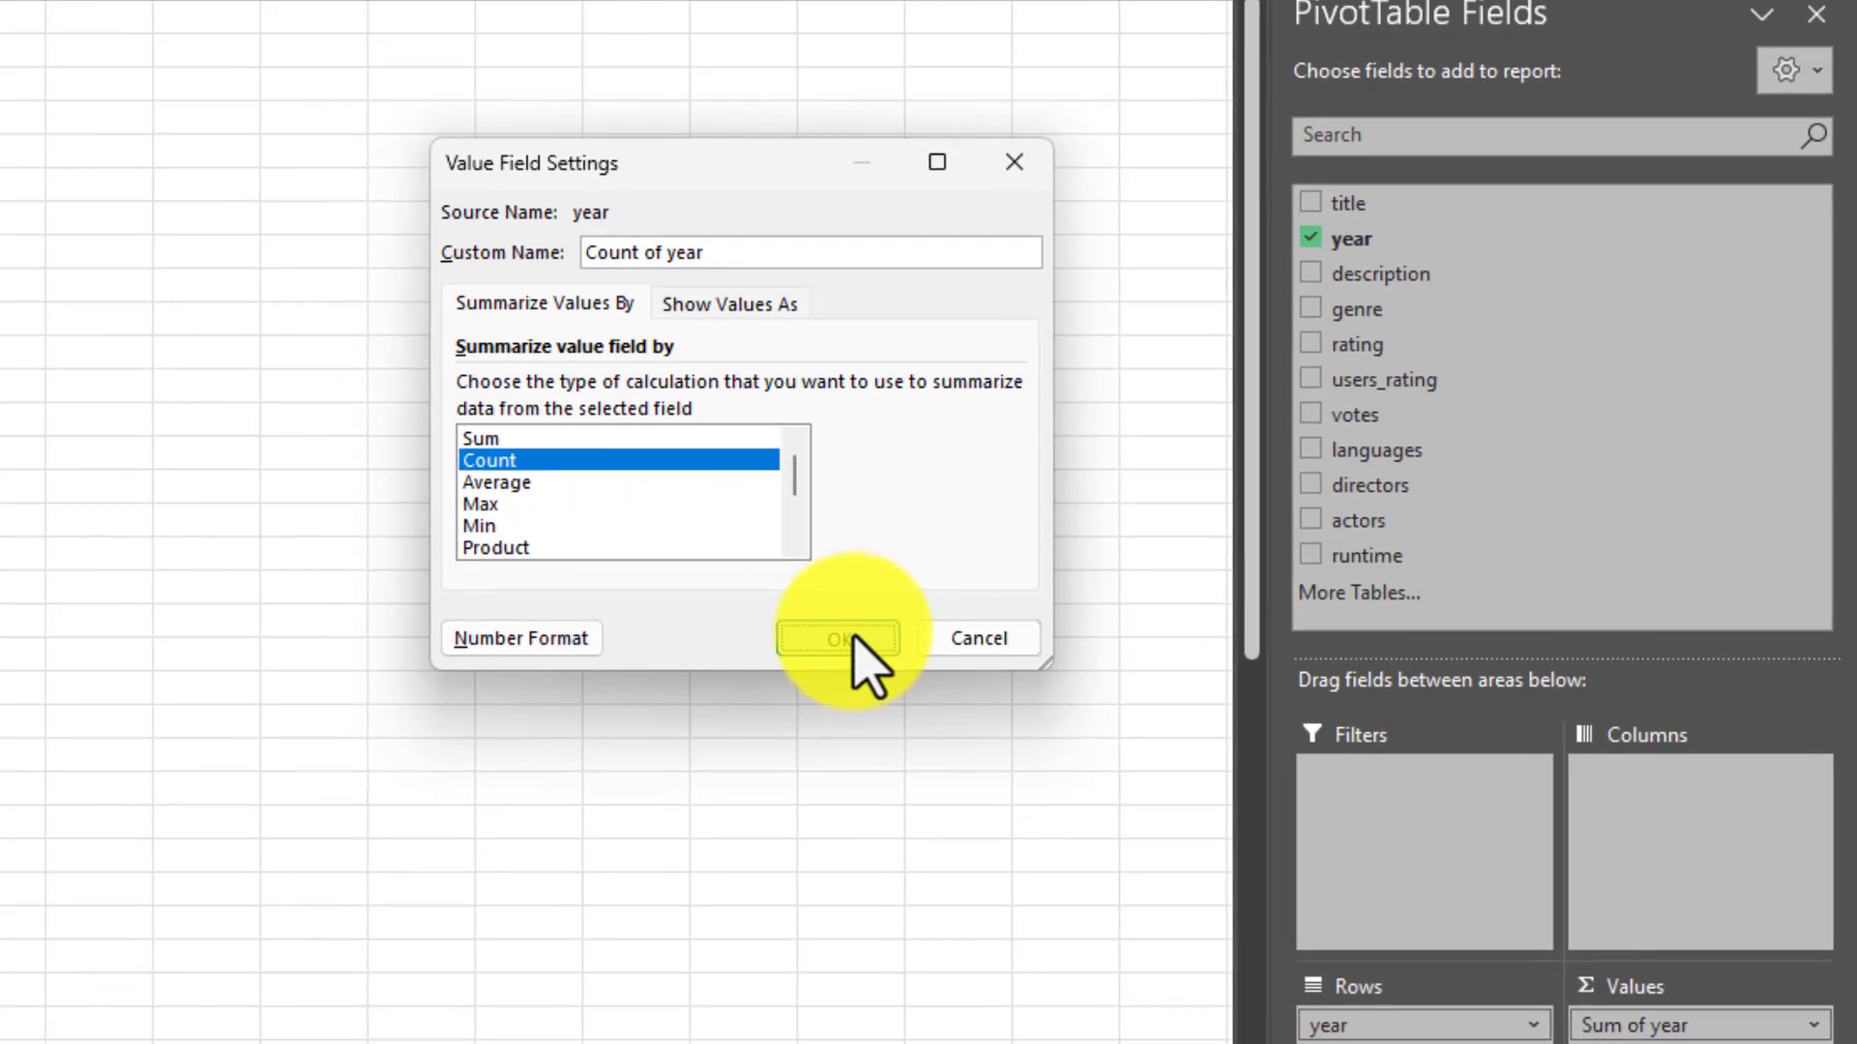
{"action": "left_click", "coordinate": [854, 641]}
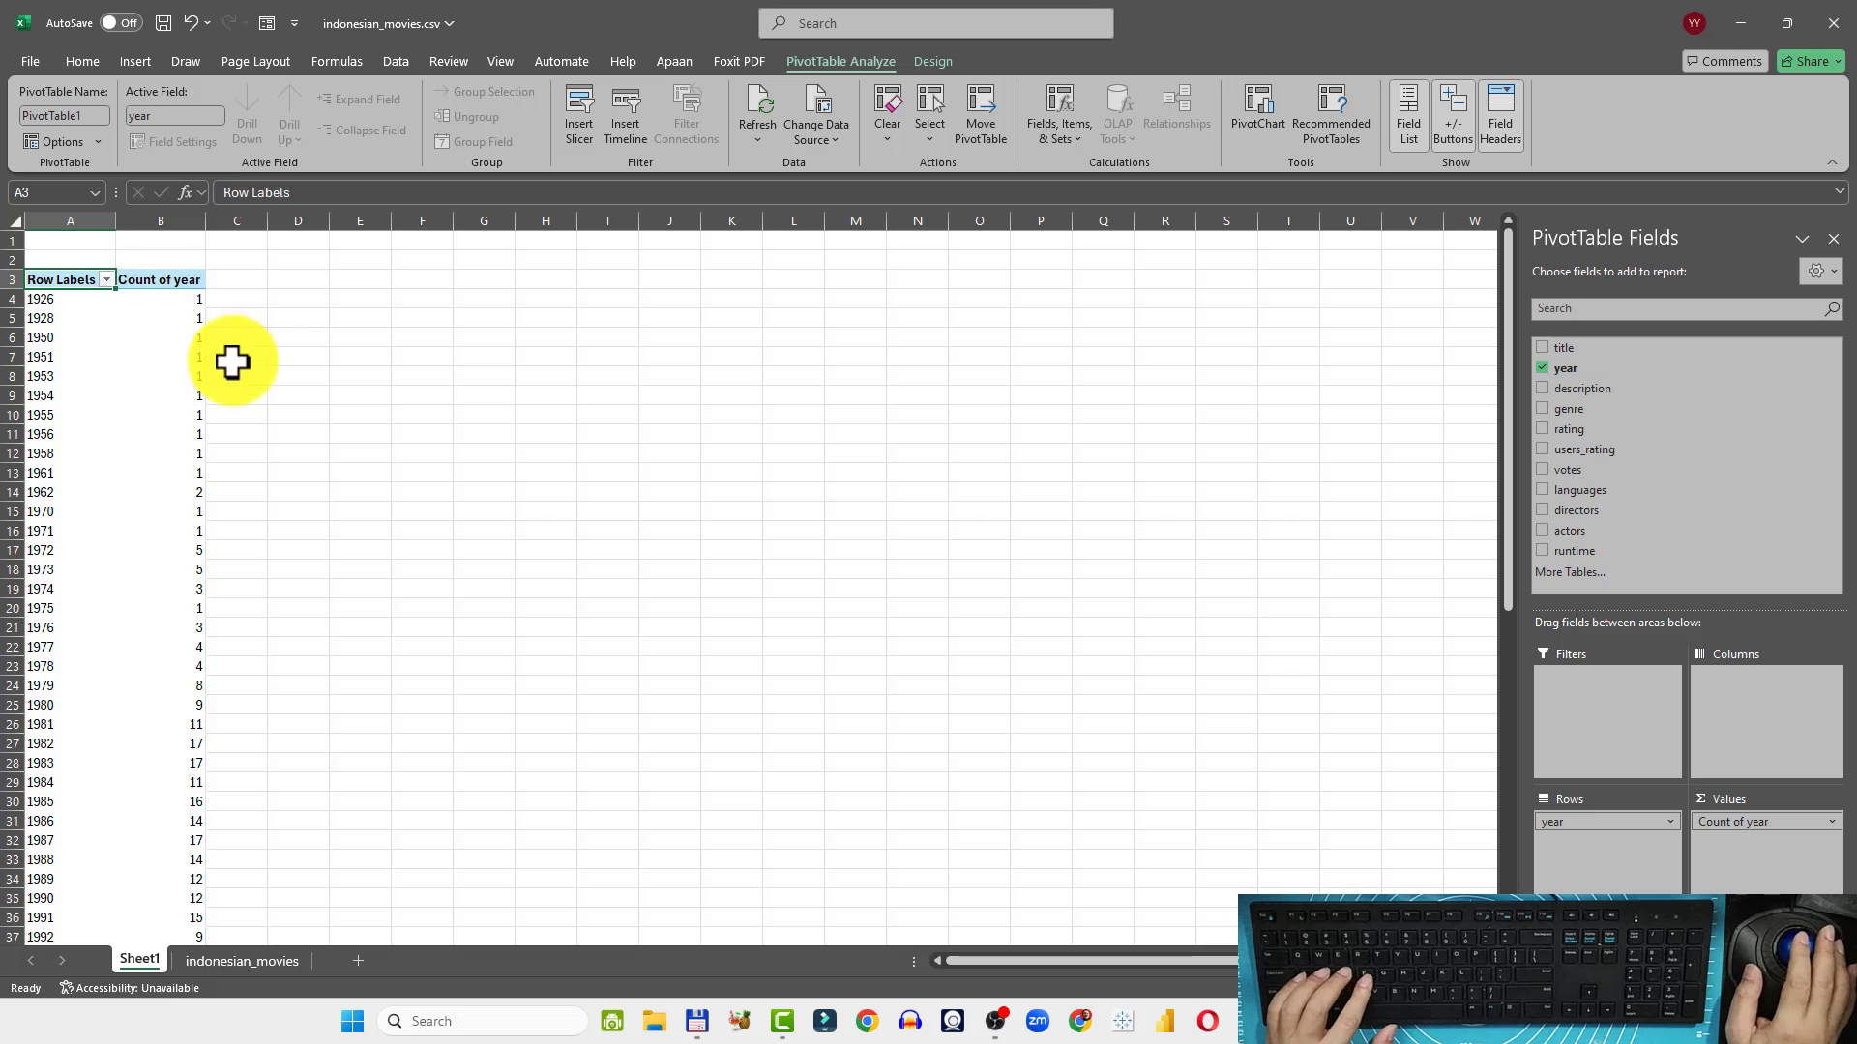
Copy the PivotTable's years and counts and paste them as values only, starting at cell D4
{"action": "left_click", "coordinate": [300, 428]}
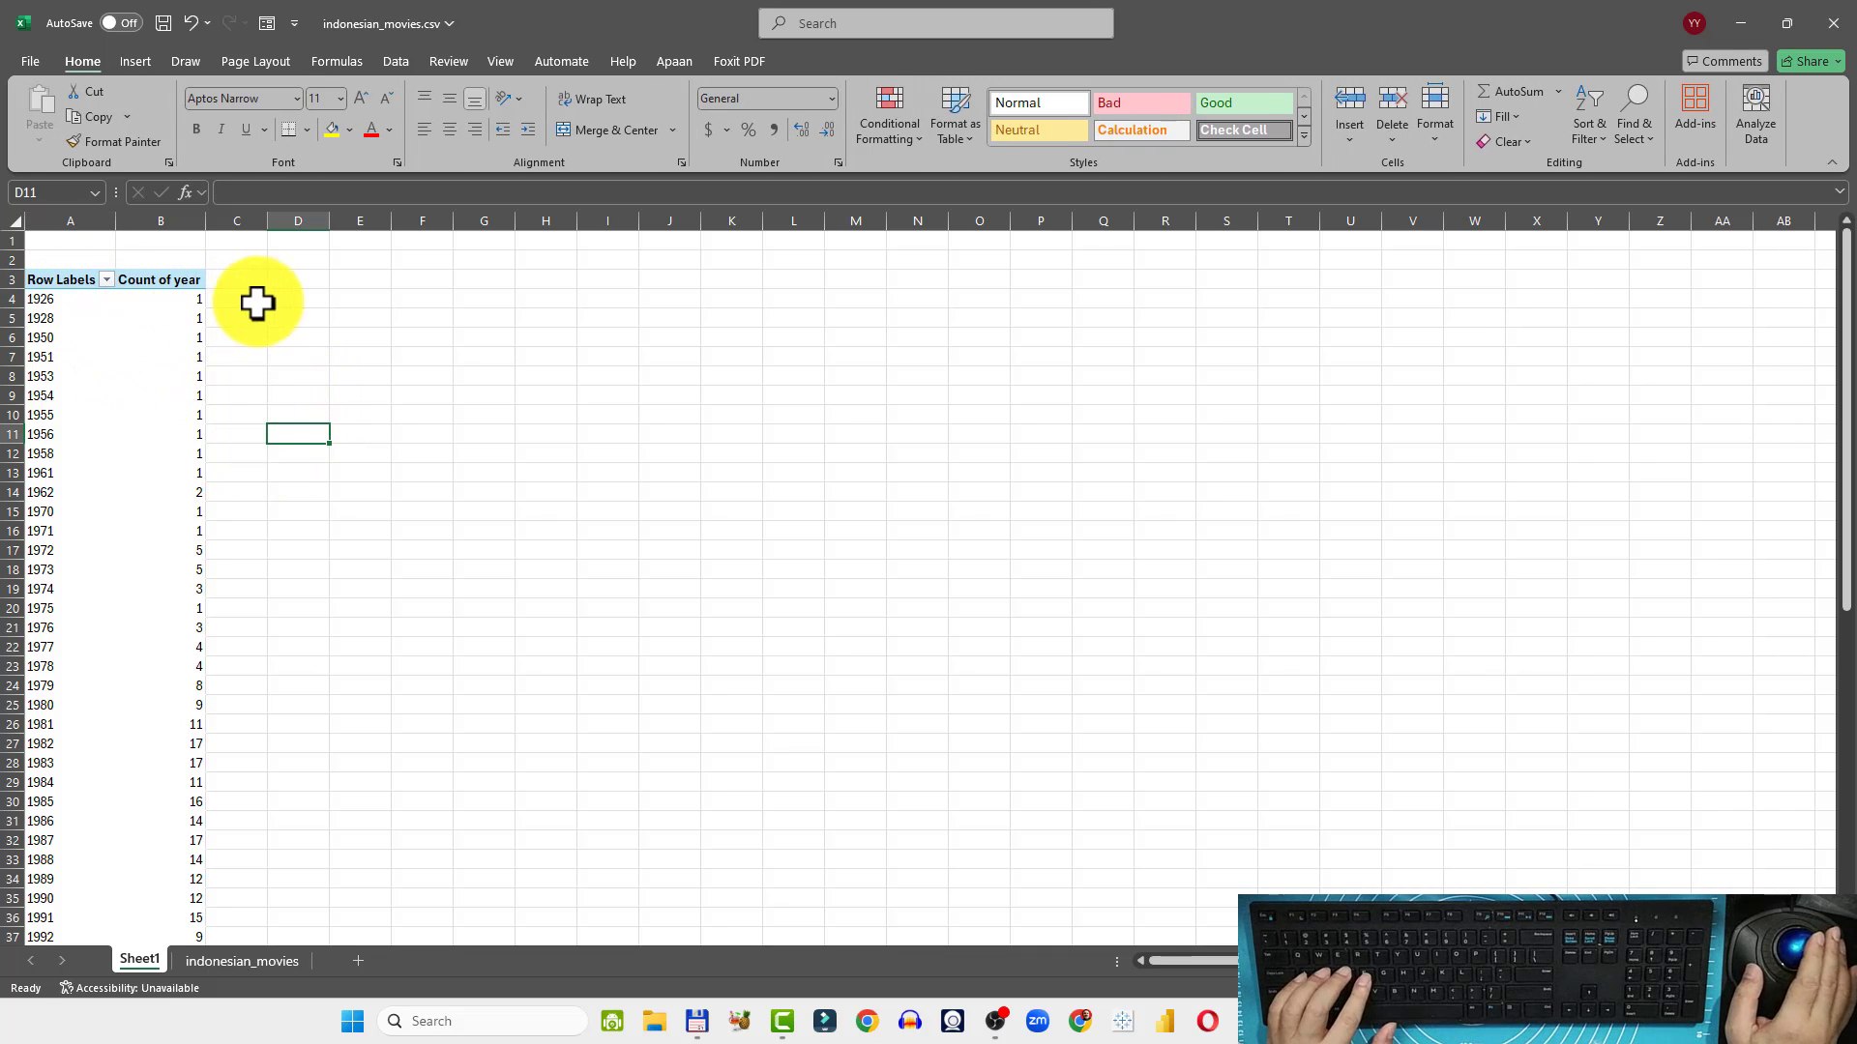
{"action": "left_click", "coordinate": [299, 302]}
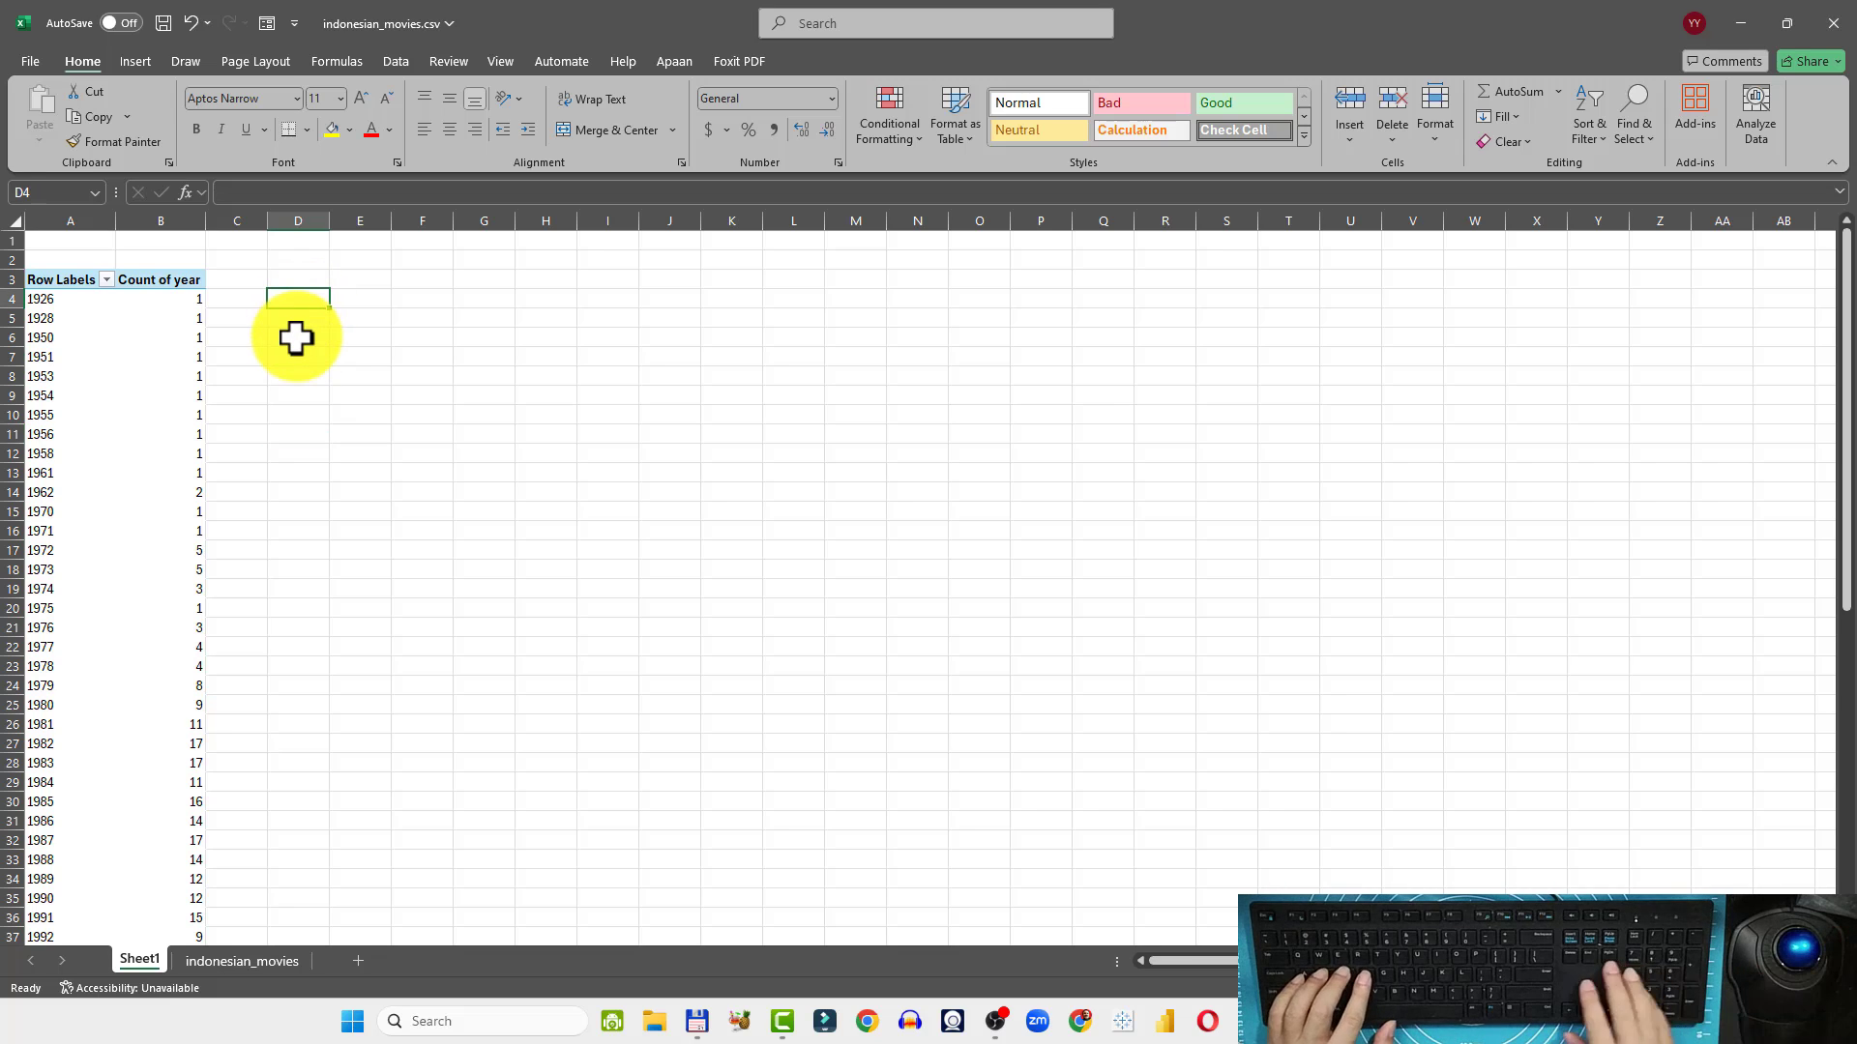
{"action": "key", "text": "Left"}
{"action": "key", "text": "Left"}
{"action": "key", "text": "Left"}
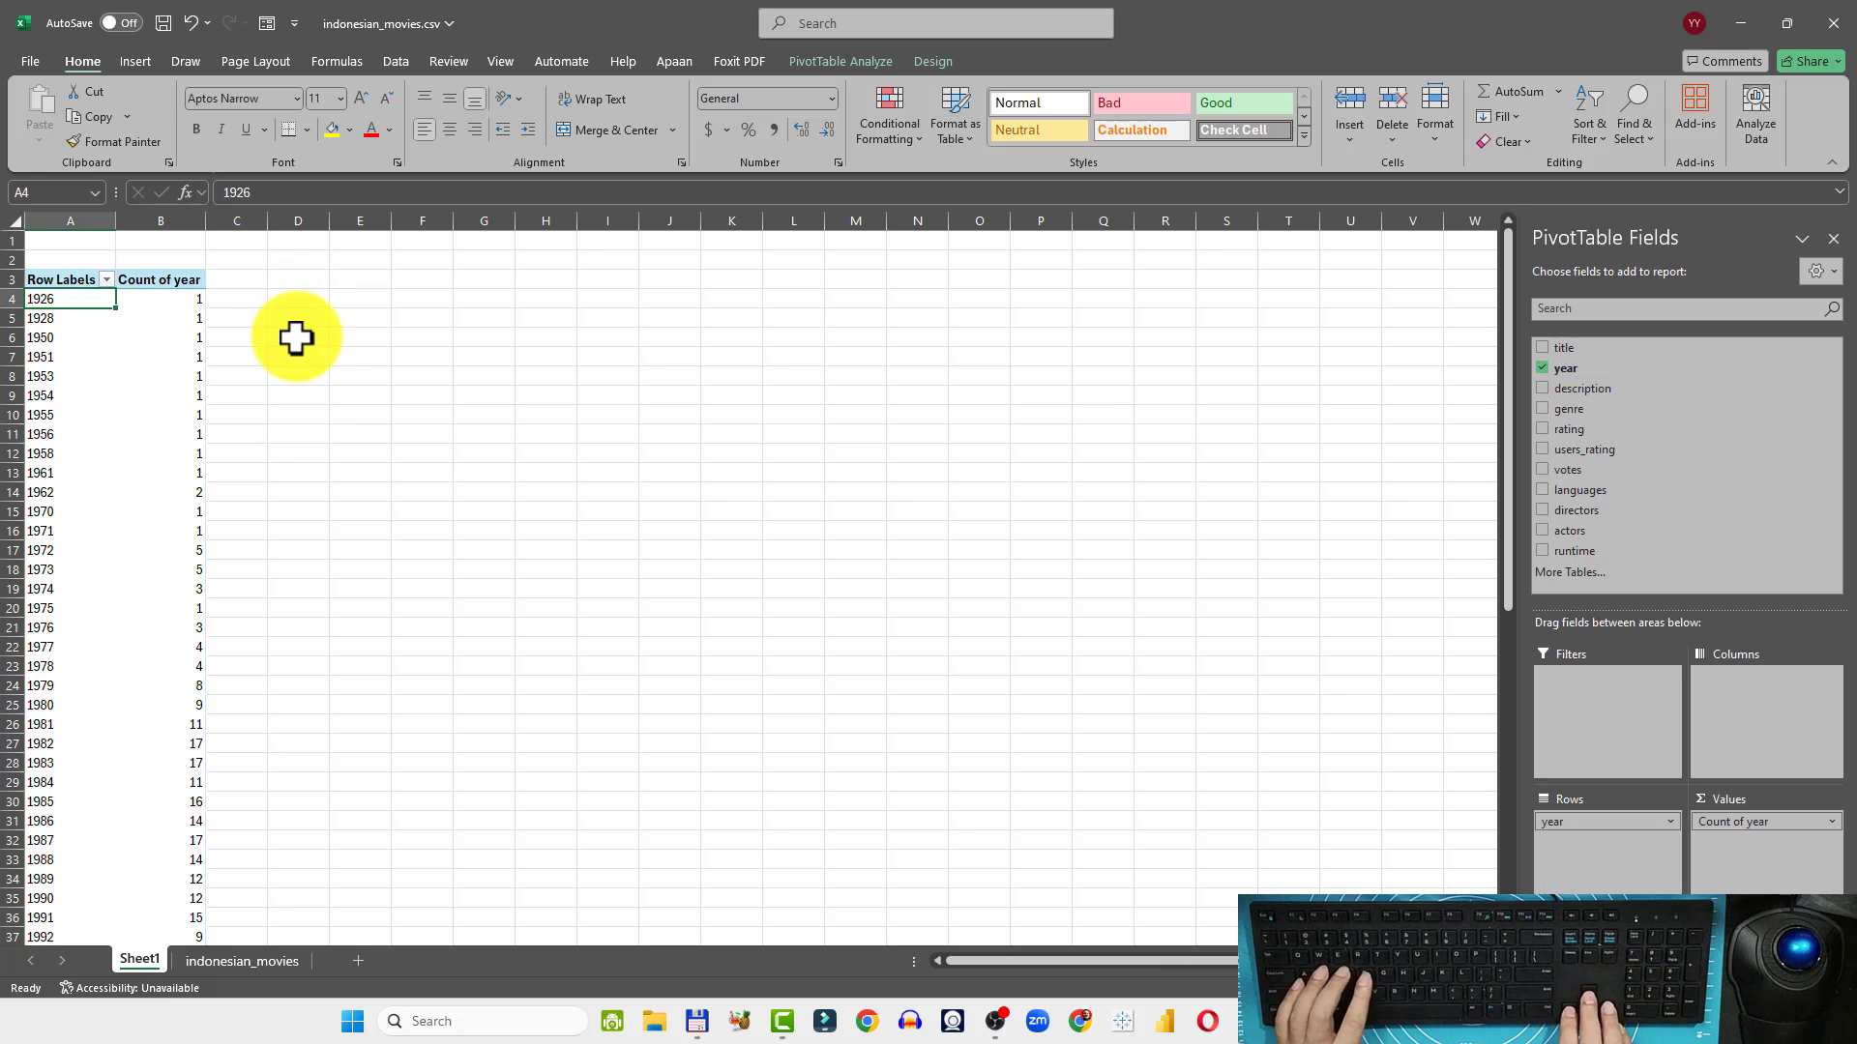
{"action": "key", "text": "ctrl+shift+Right"}
{"action": "key", "text": "ctrl+shift+Down"}
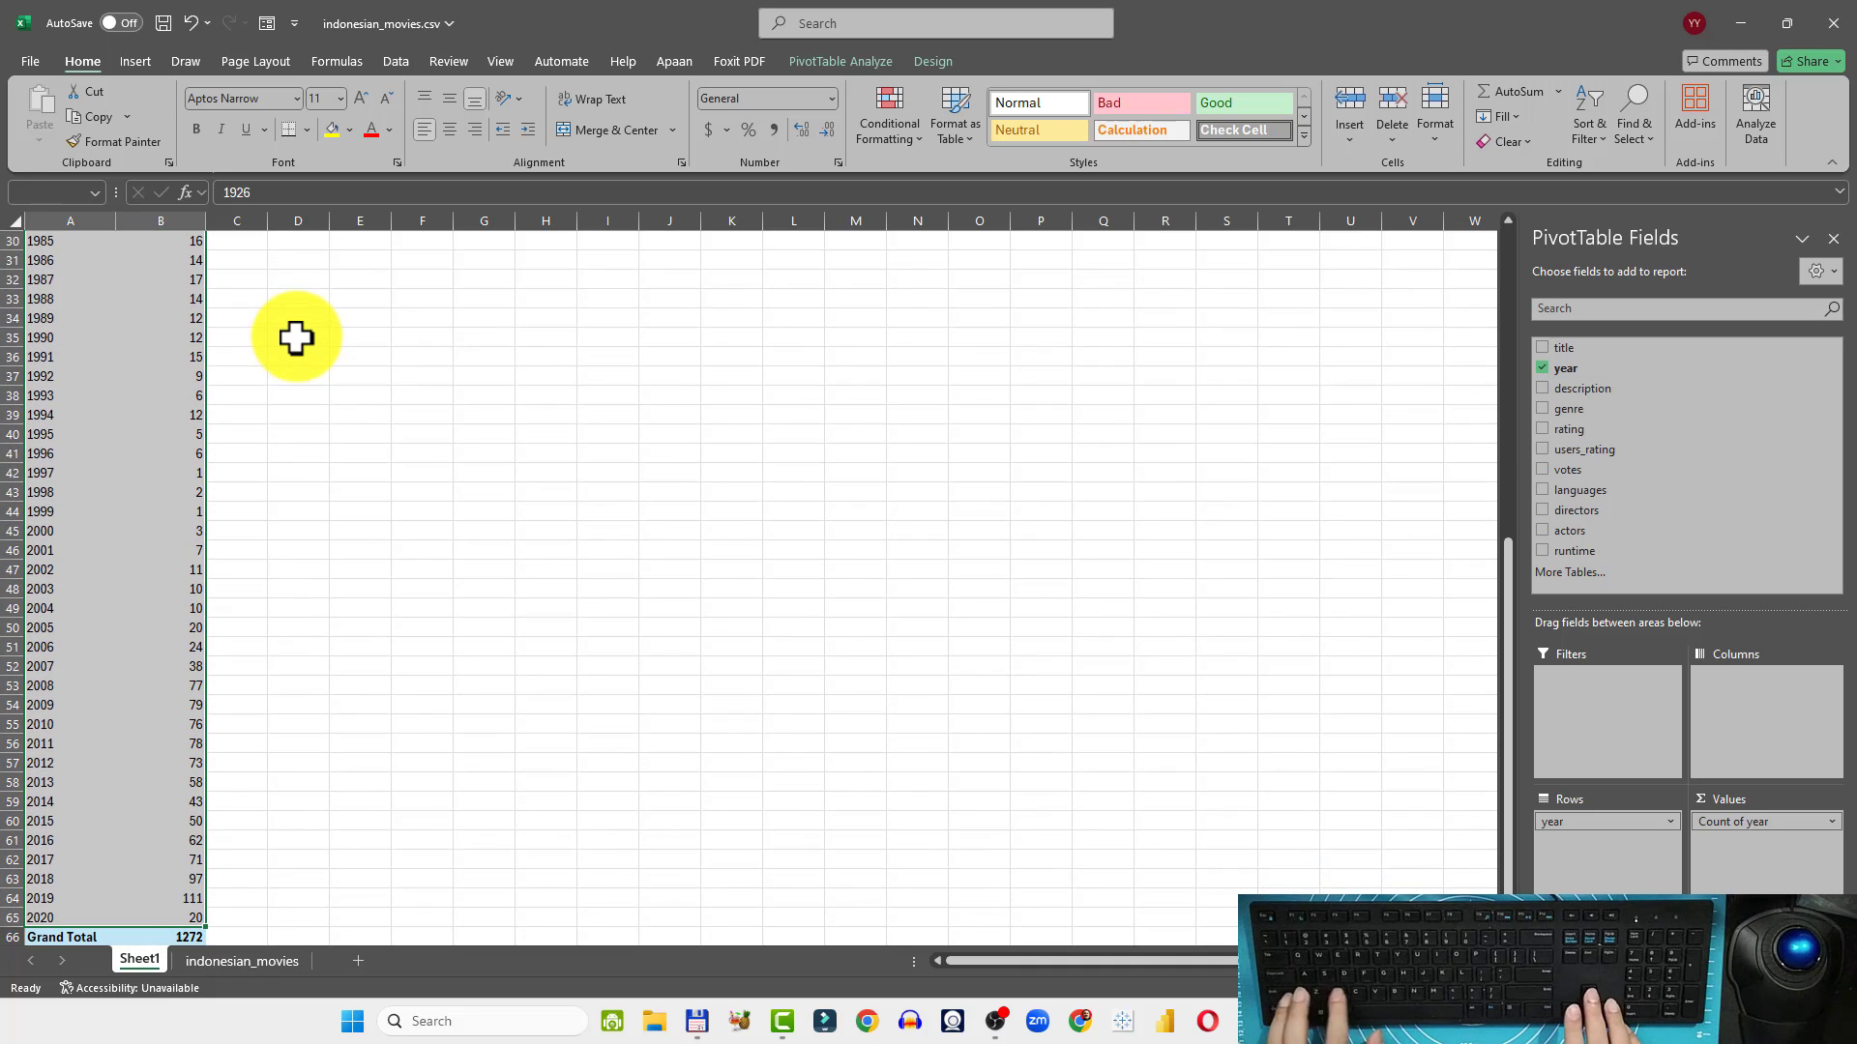
{"action": "key", "text": "Right"}
{"action": "key", "text": "Right"}
{"action": "key", "text": "Right"}
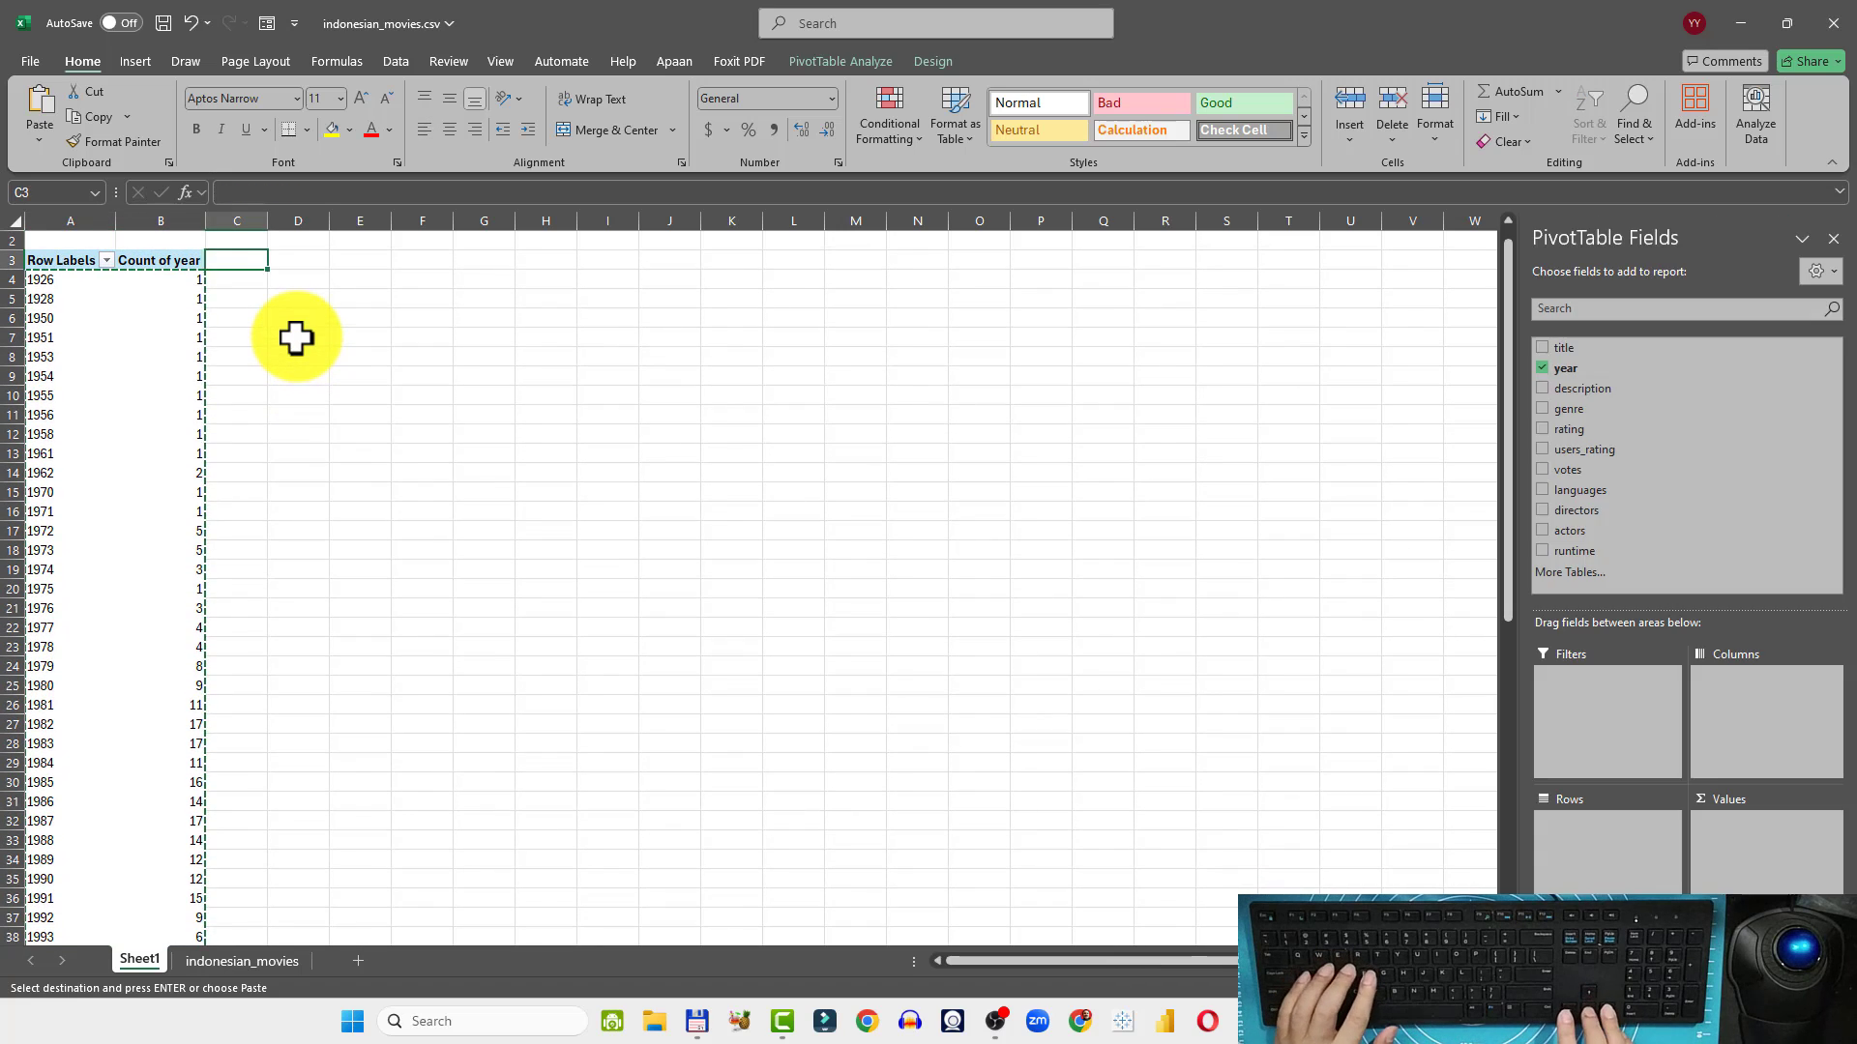
{"action": "key", "text": "alt+e"}
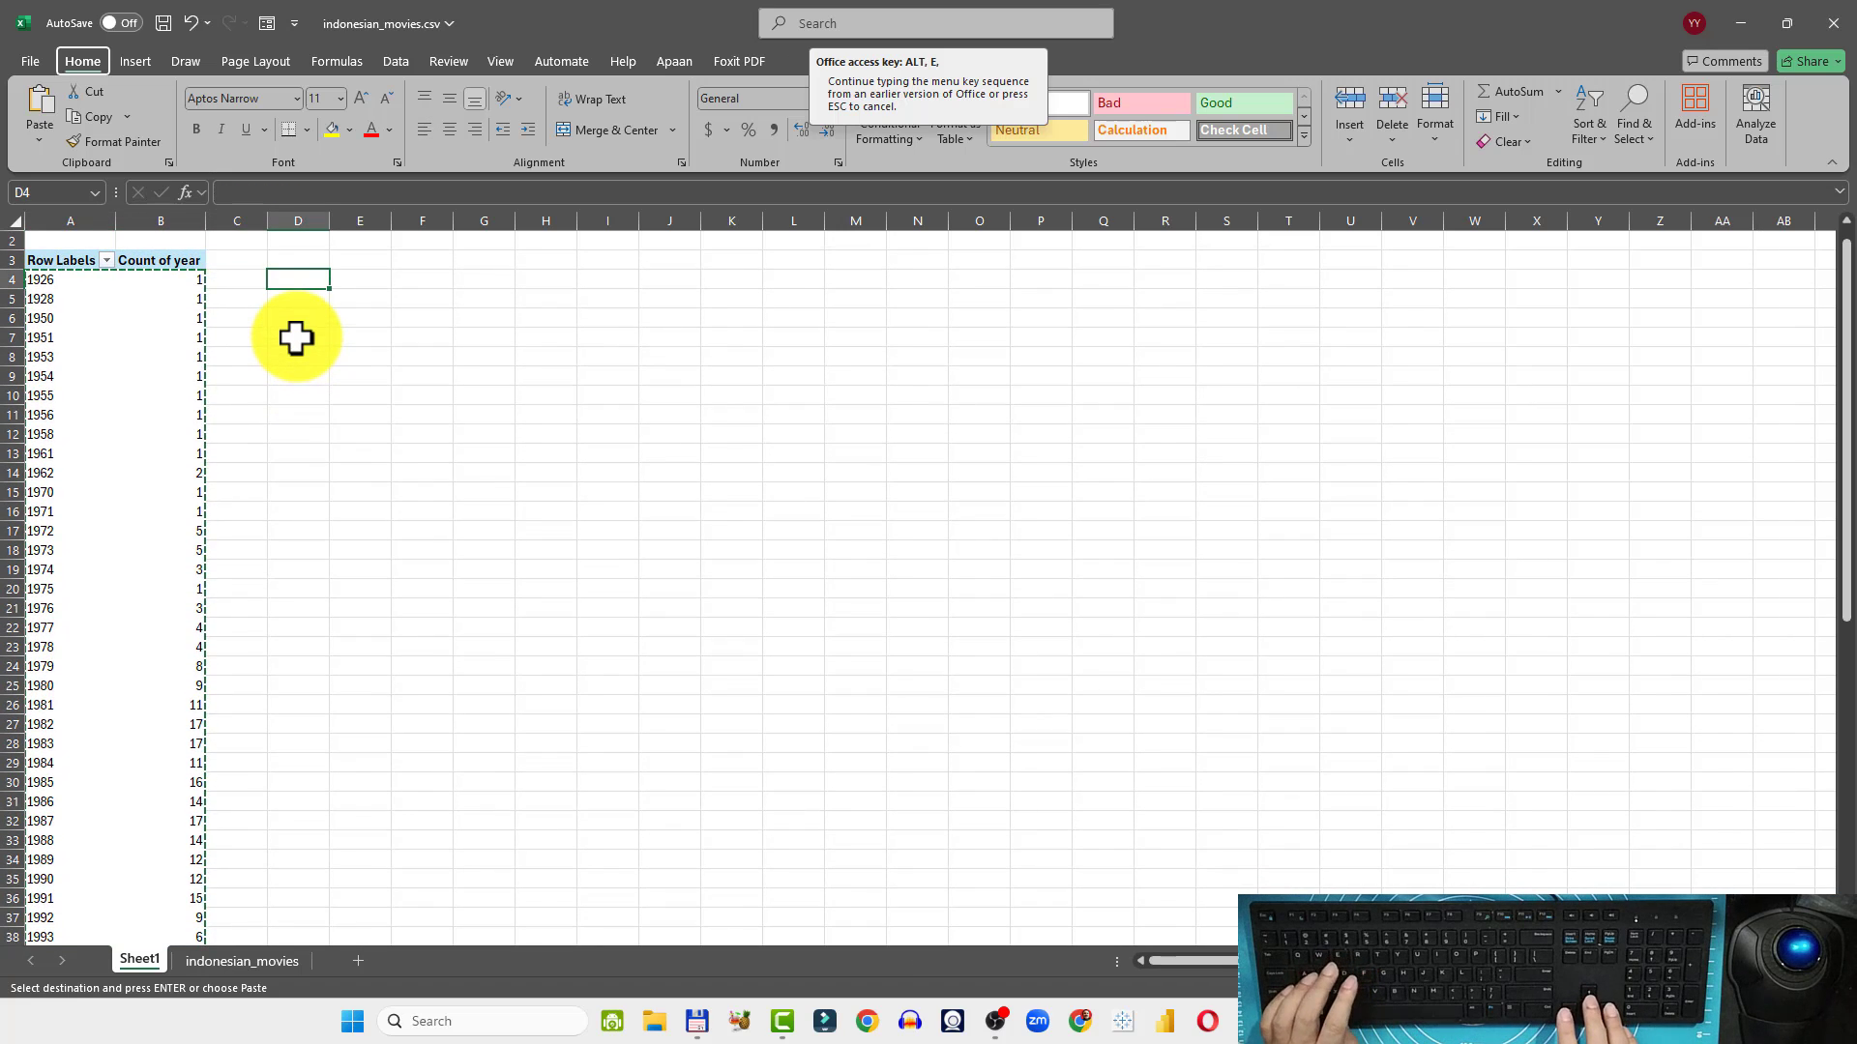
{"action": "key", "text": "s"}
{"action": "key", "text": "v"}
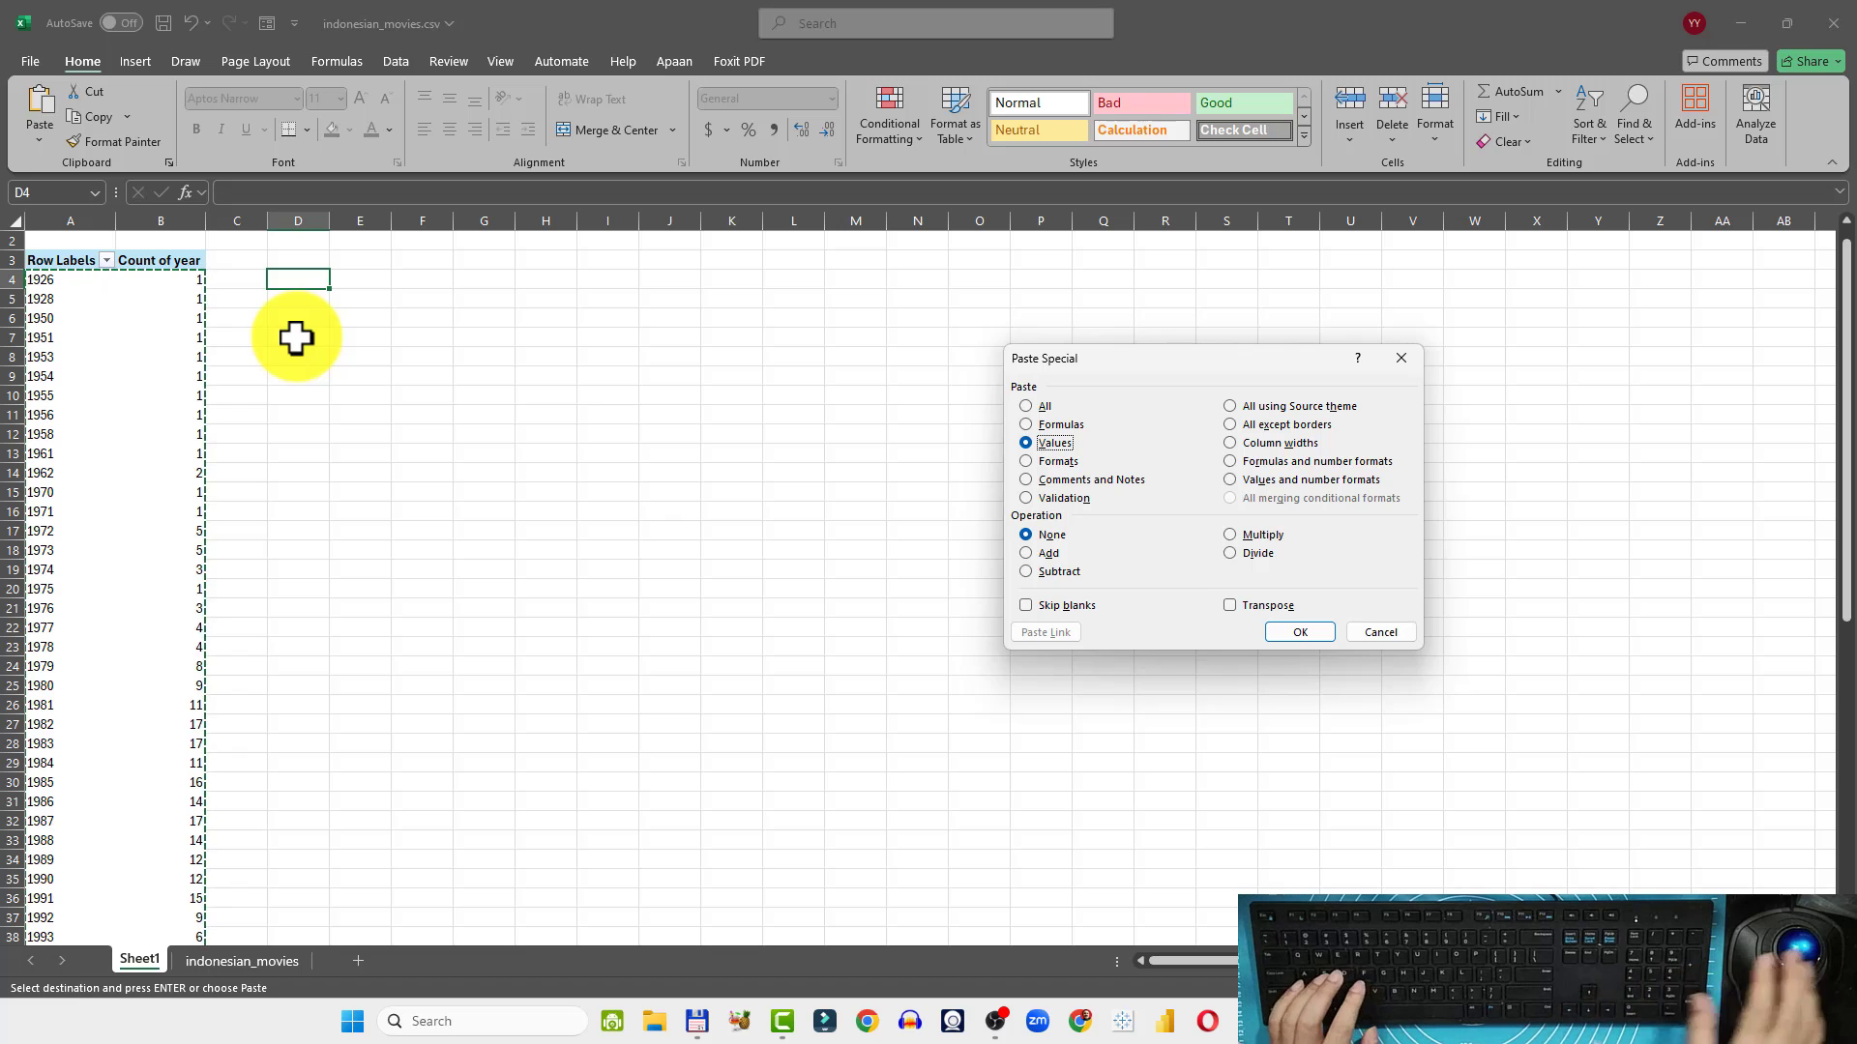
{"action": "key", "text": "Return"}
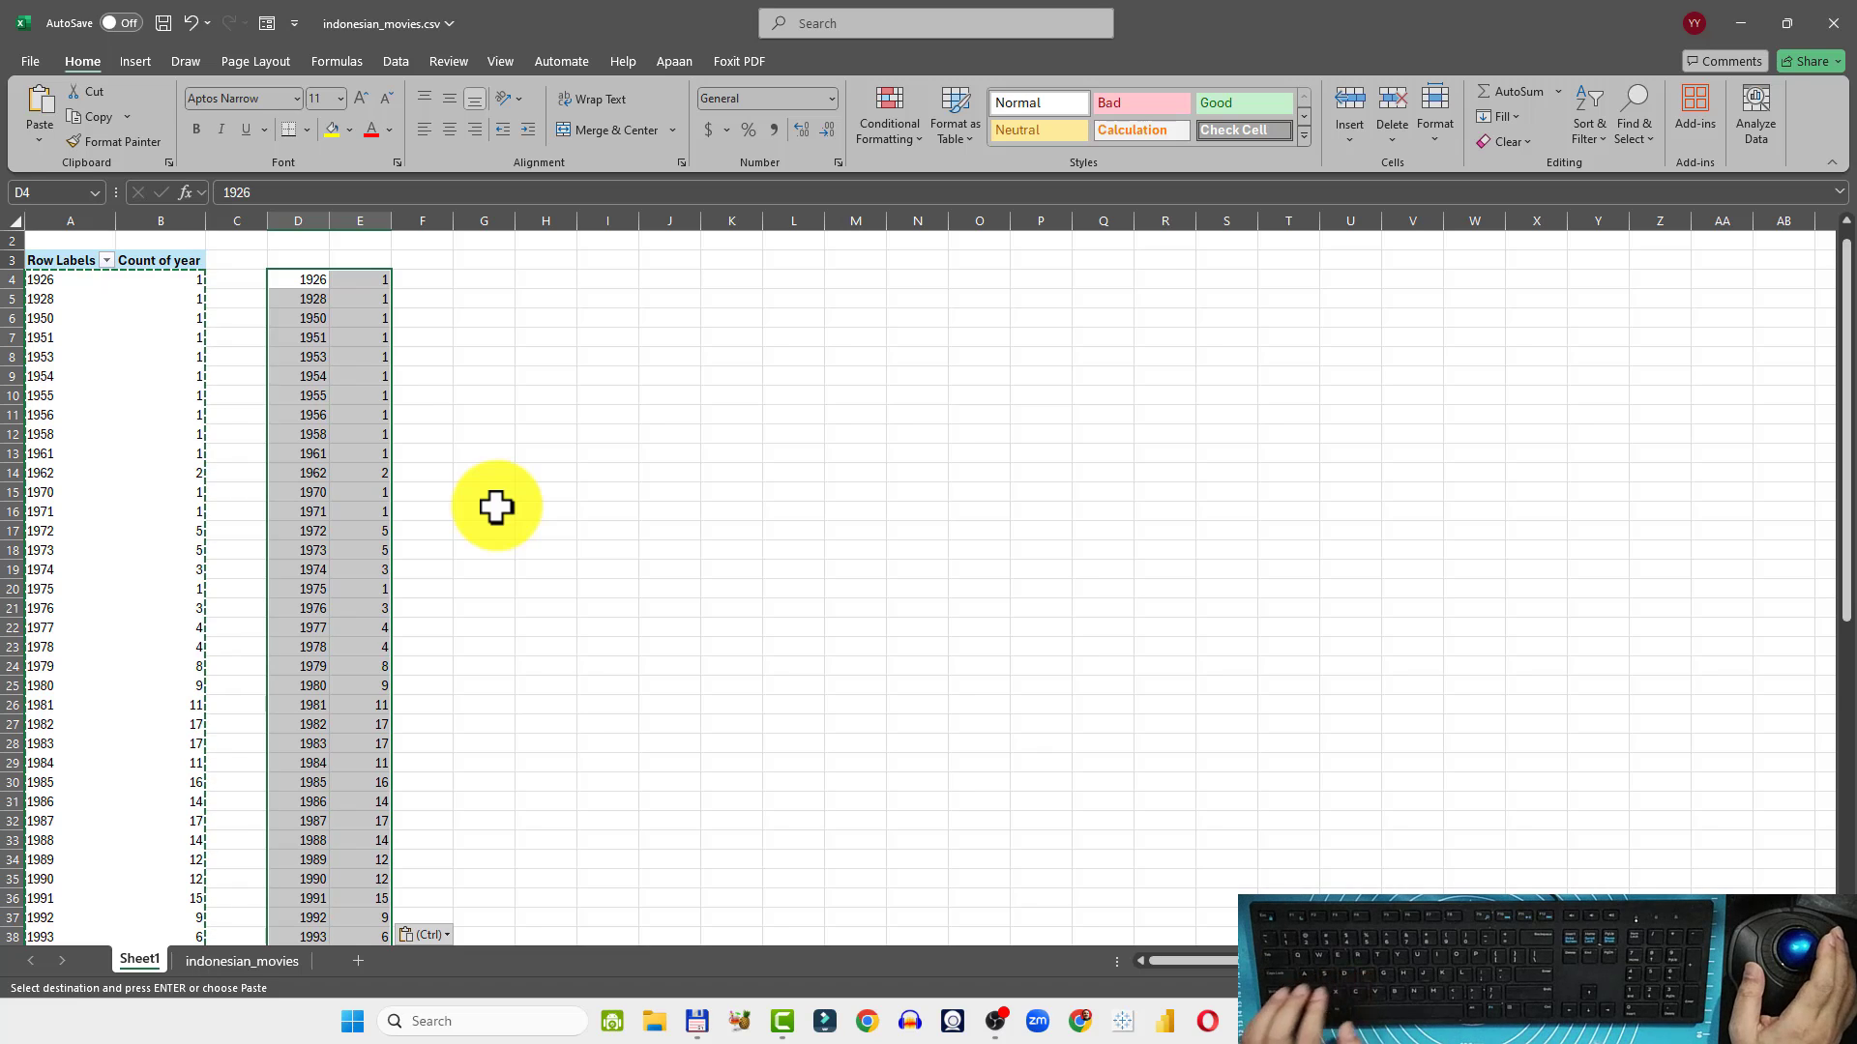
Clear the pasted values from columns D and E and undo the recent changes
{"action": "key", "text": "Delete"}
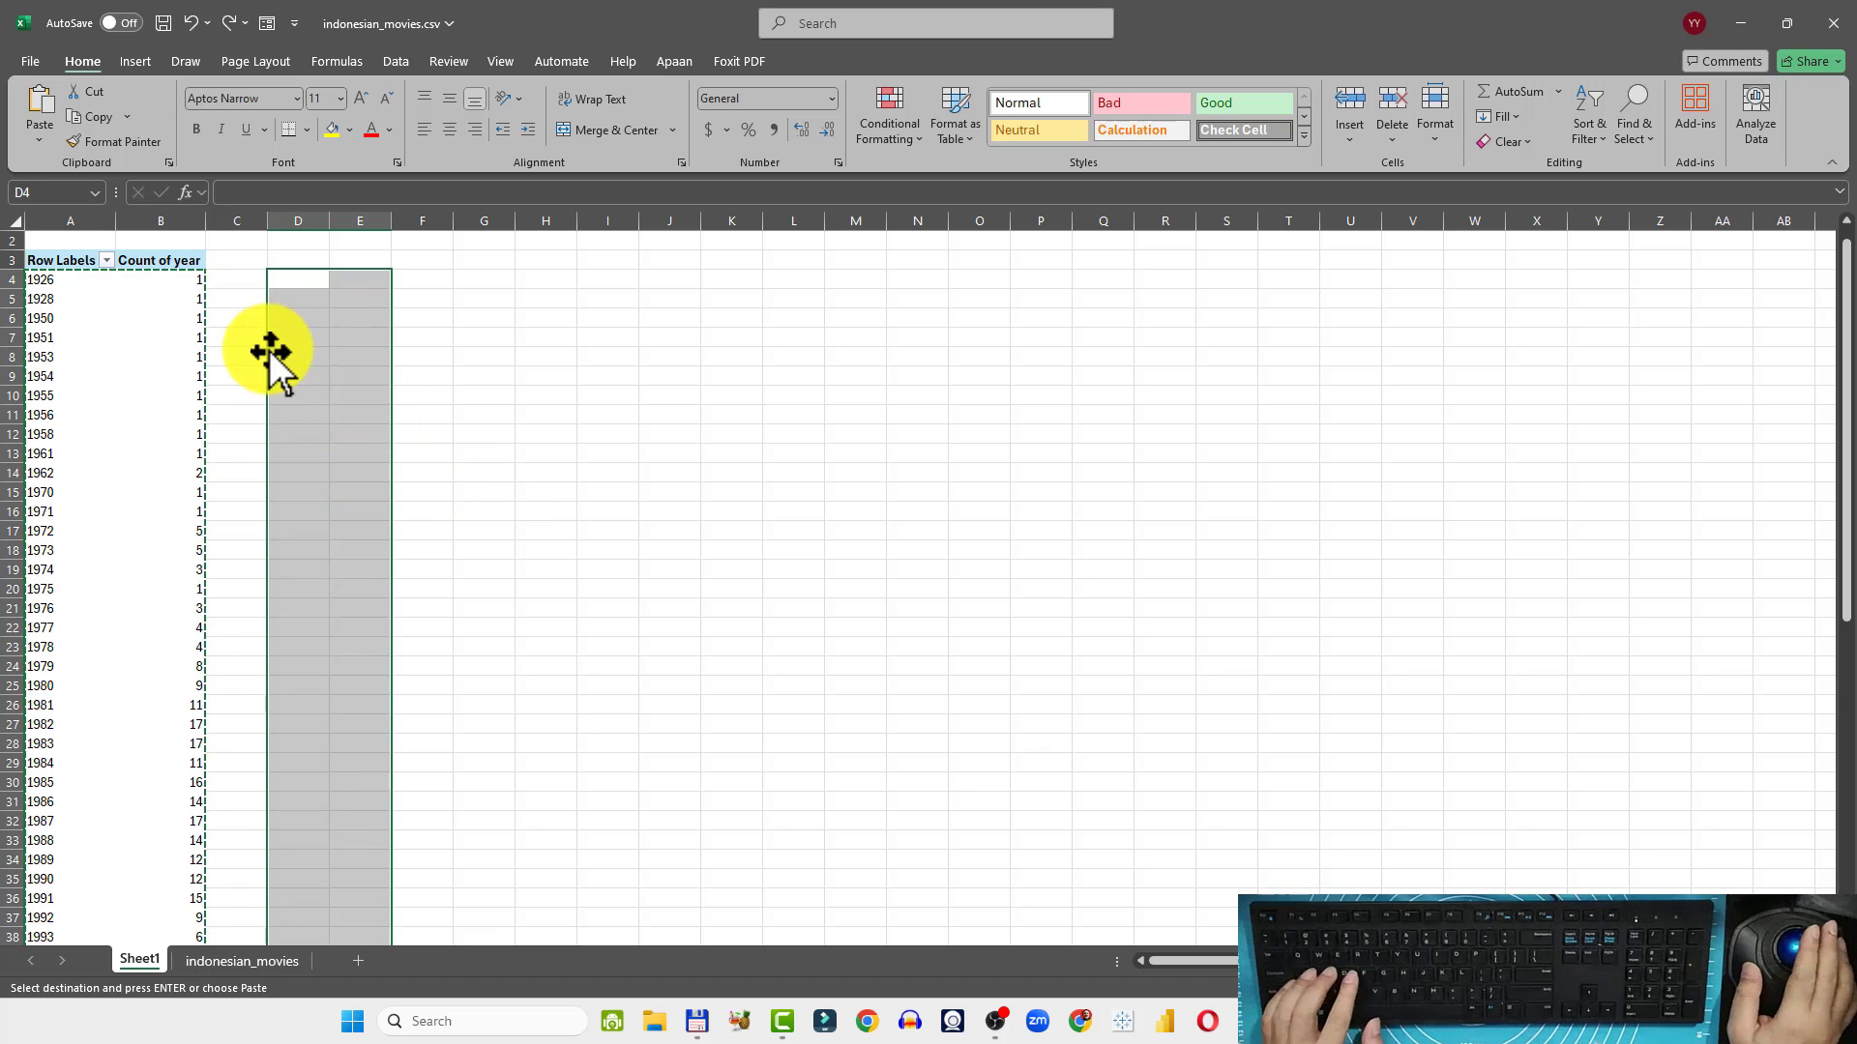
{"action": "key", "text": "ctrl+z"}
{"action": "key", "text": "ctrl+z"}
{"action": "key", "text": "ctrl+z"}
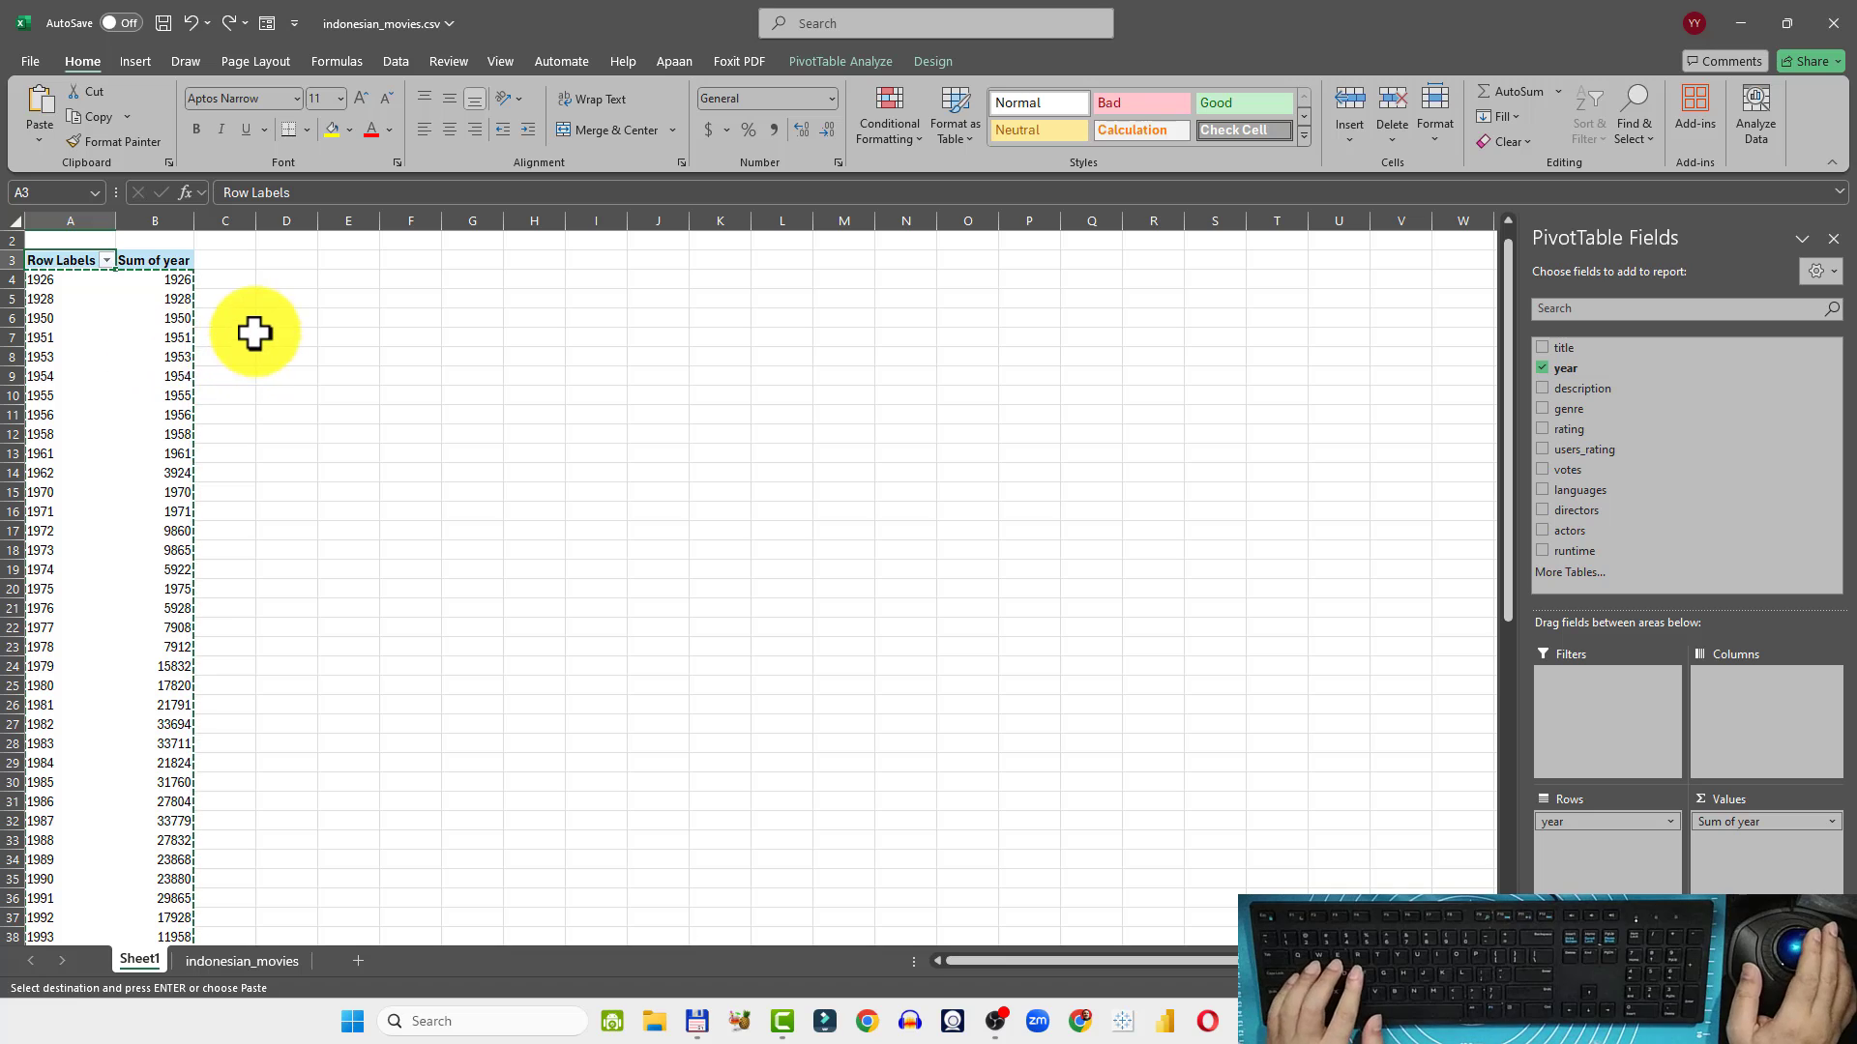
Redo the change that summarizes the PivotTable's year value field by Count
{"action": "scroll", "coordinate": [230, 484], "scroll_direction": "down", "scroll_amount": 4}
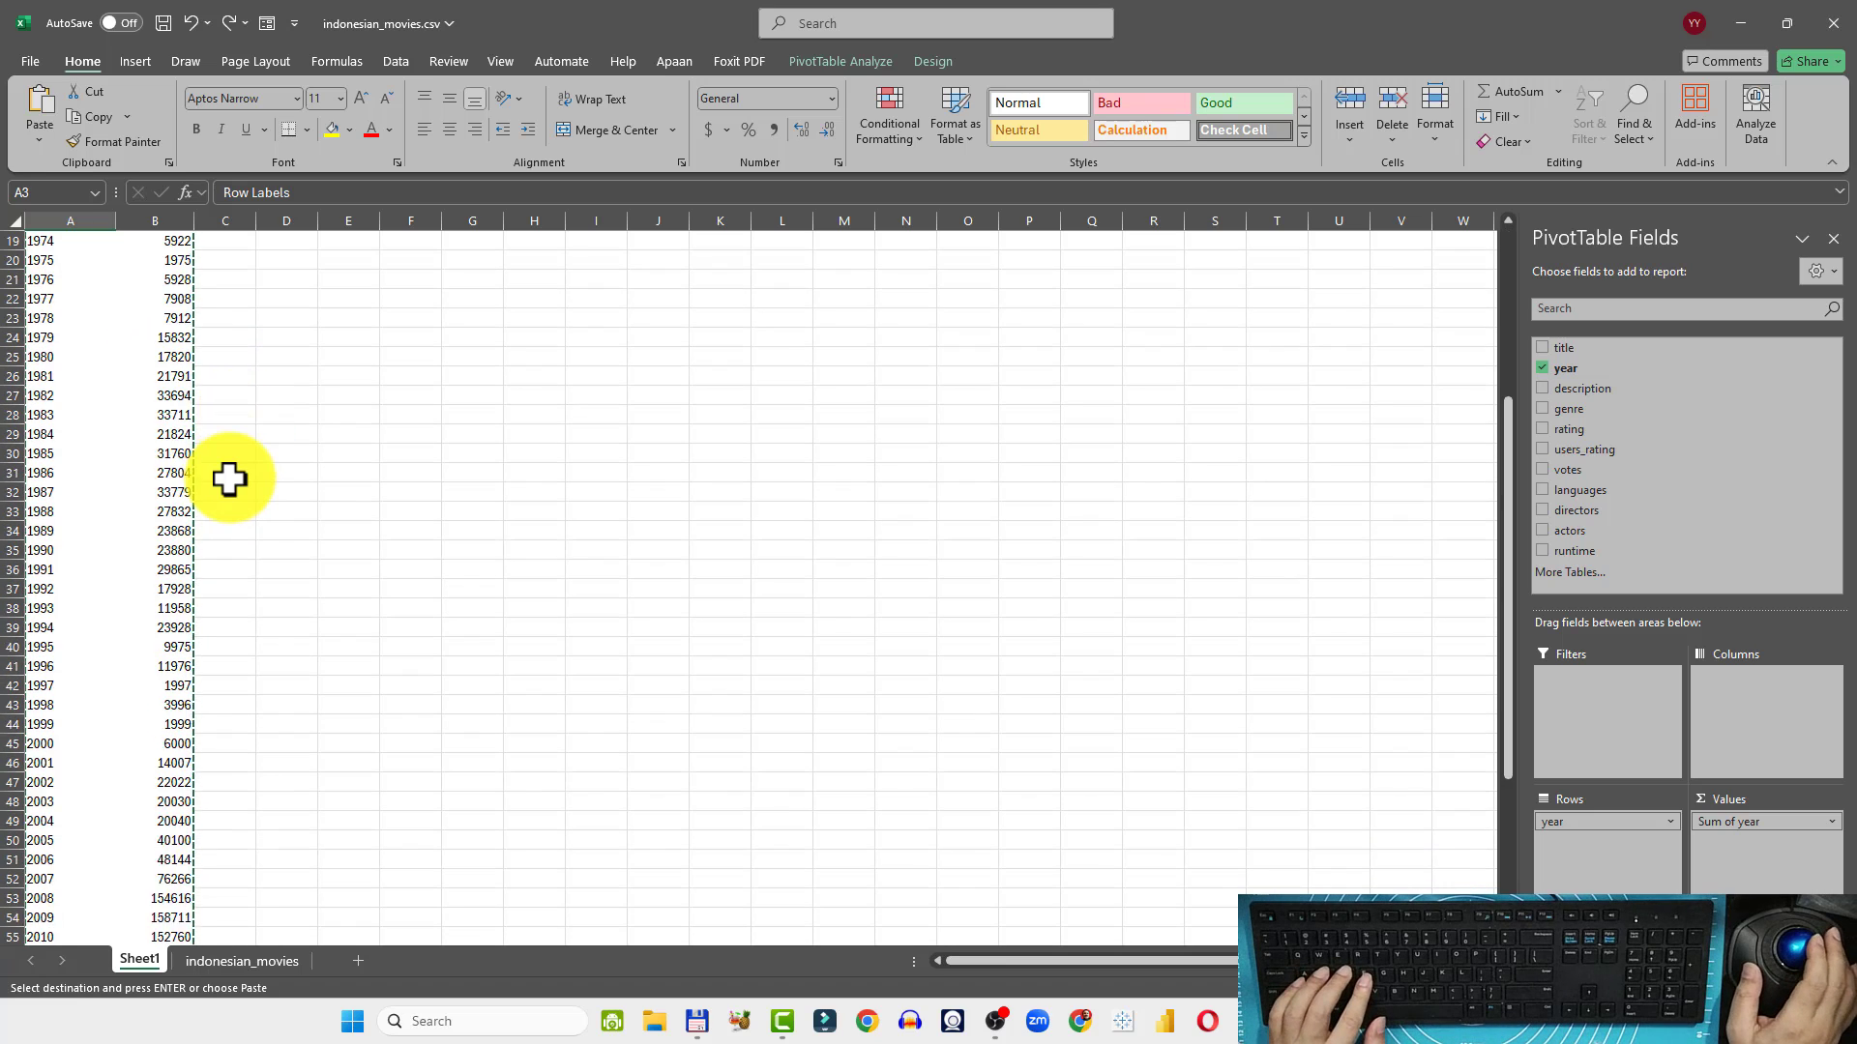
{"action": "scroll", "coordinate": [230, 478], "scroll_direction": "down", "scroll_amount": 10}
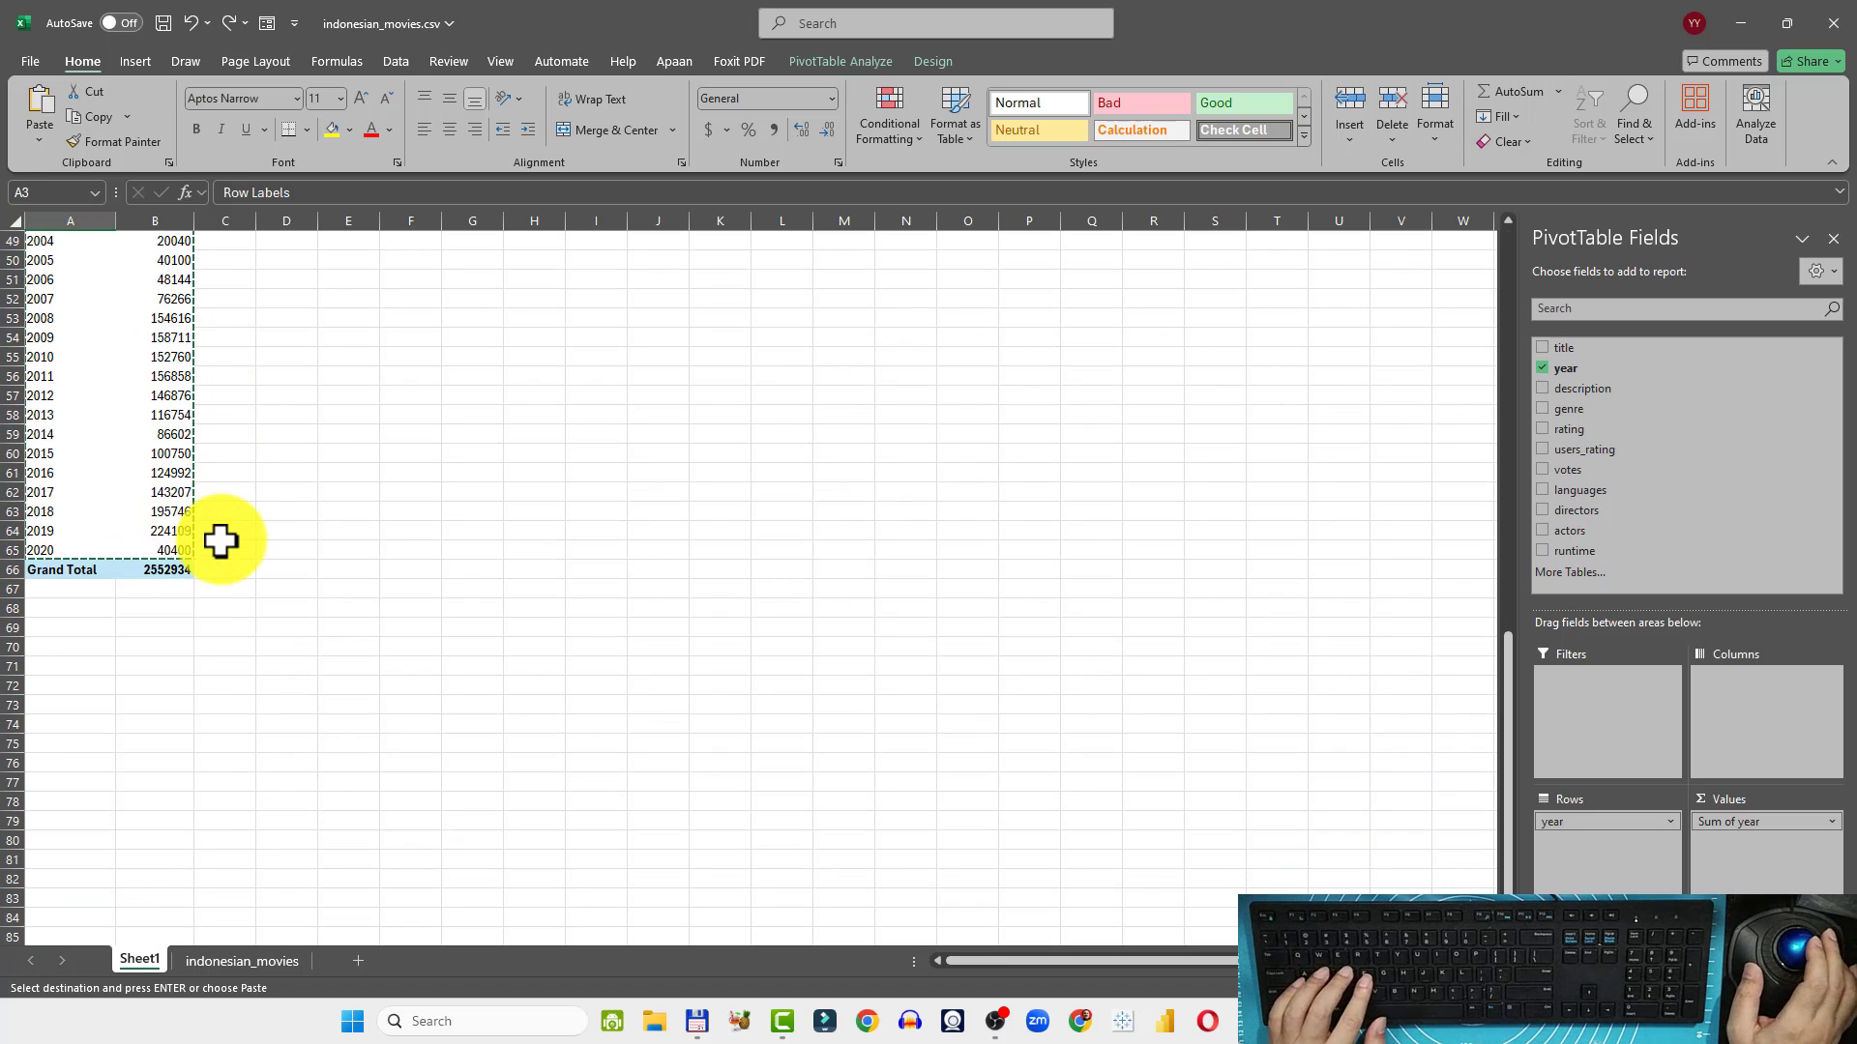
{"action": "scroll", "coordinate": [221, 541], "scroll_direction": "up", "scroll_amount": 16}
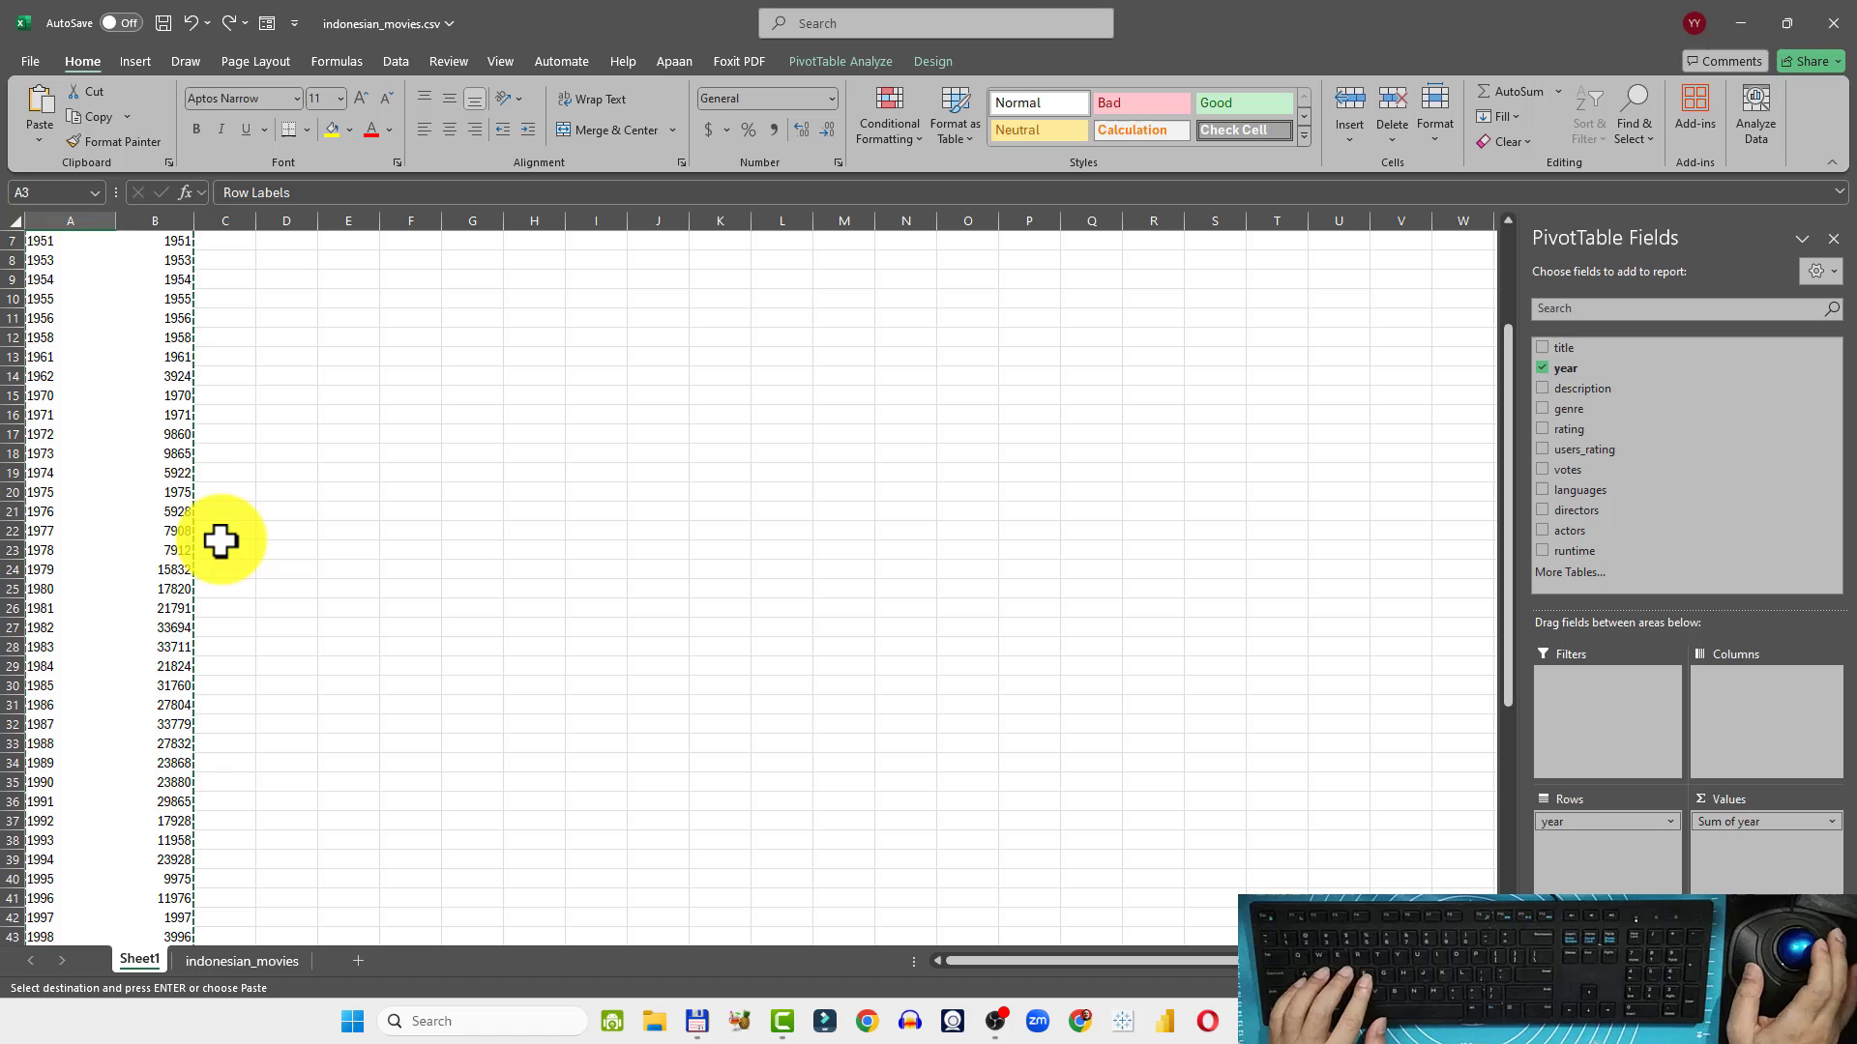
{"action": "left_click", "coordinate": [222, 20]}
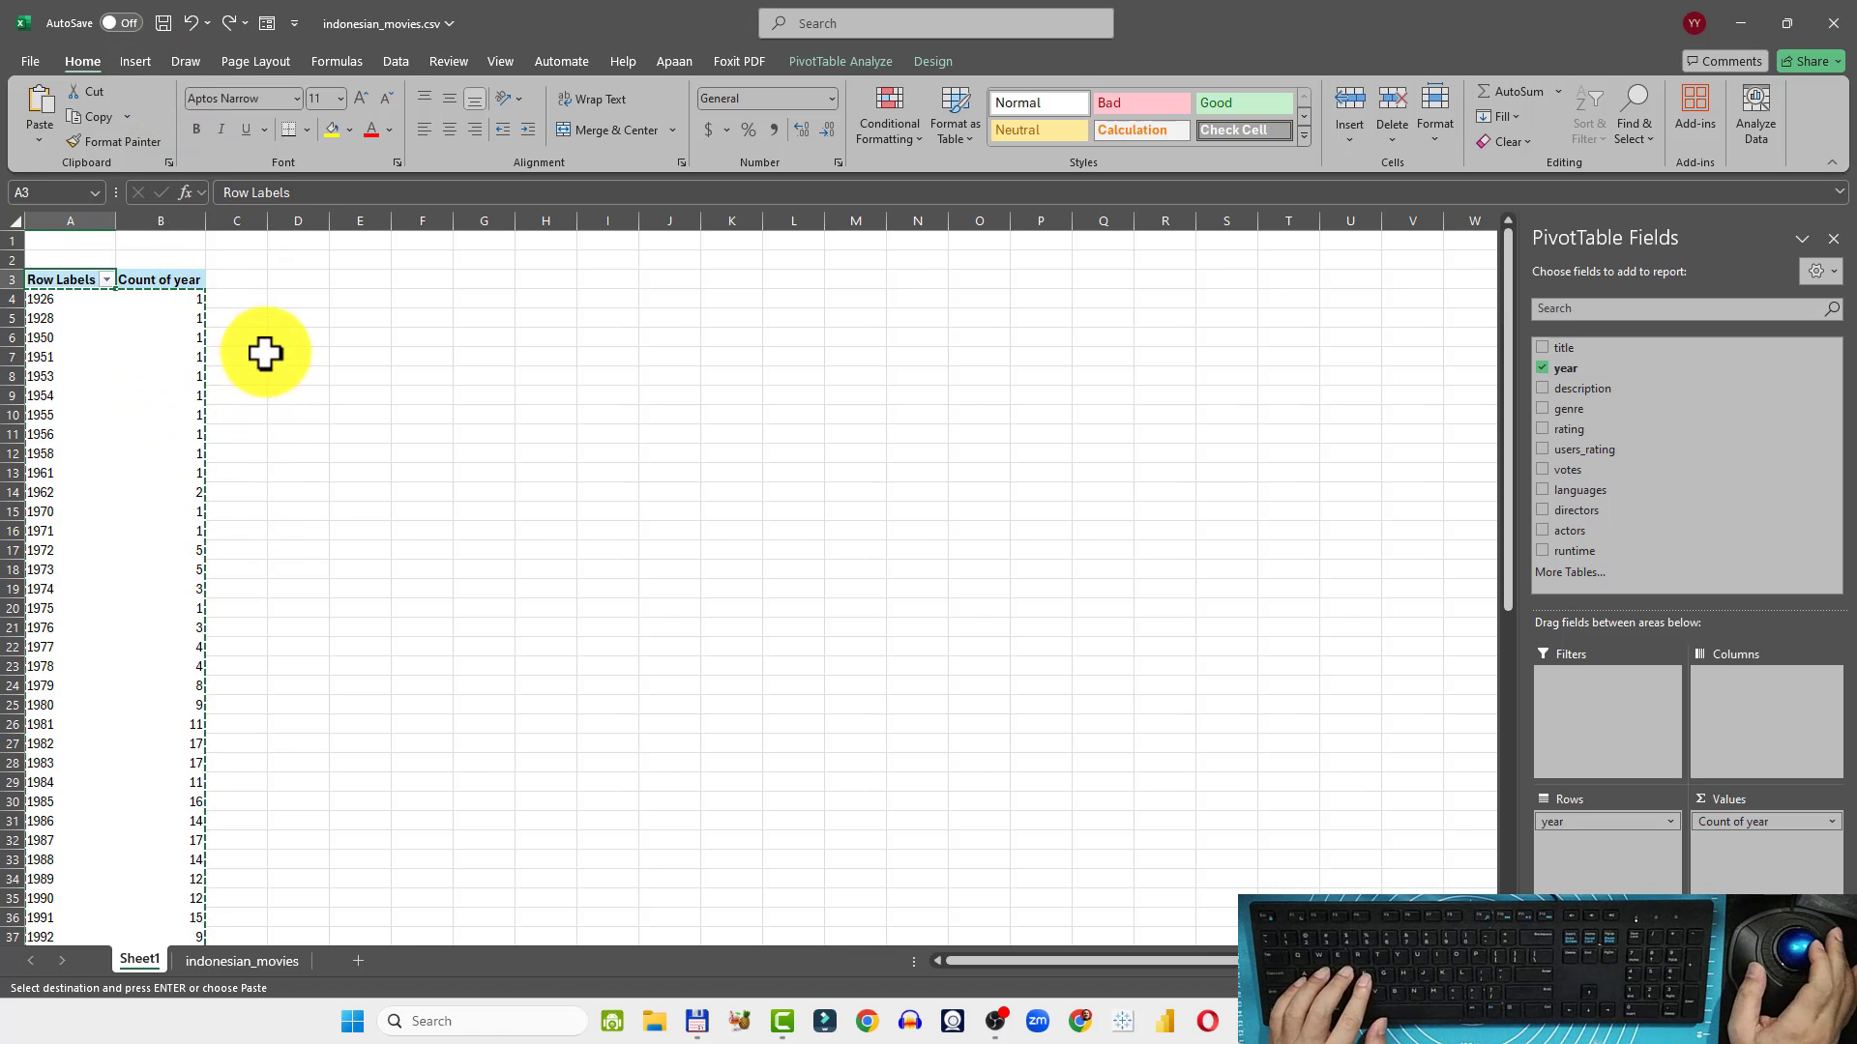
Insert a Line-type PivotChart based on the PivotTable of movie counts per year
{"action": "left_click", "coordinate": [302, 298]}
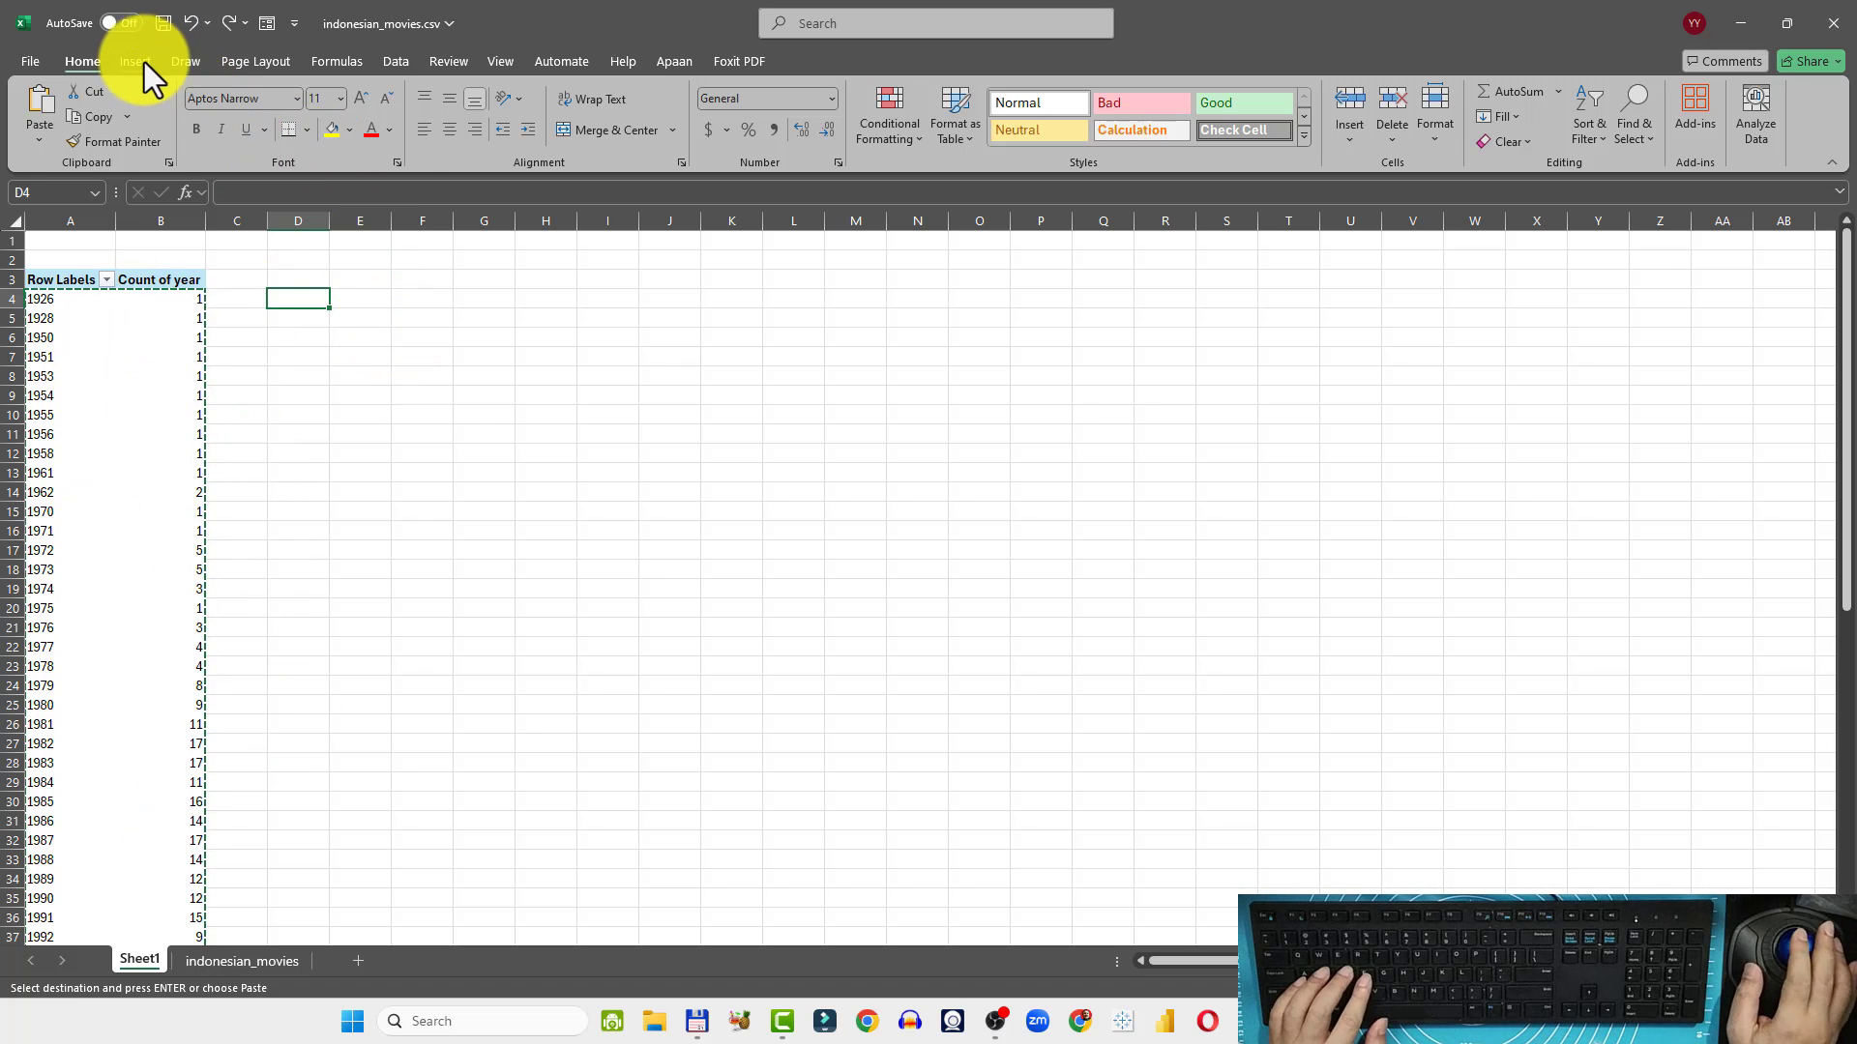
{"action": "left_click", "coordinate": [50, 276]}
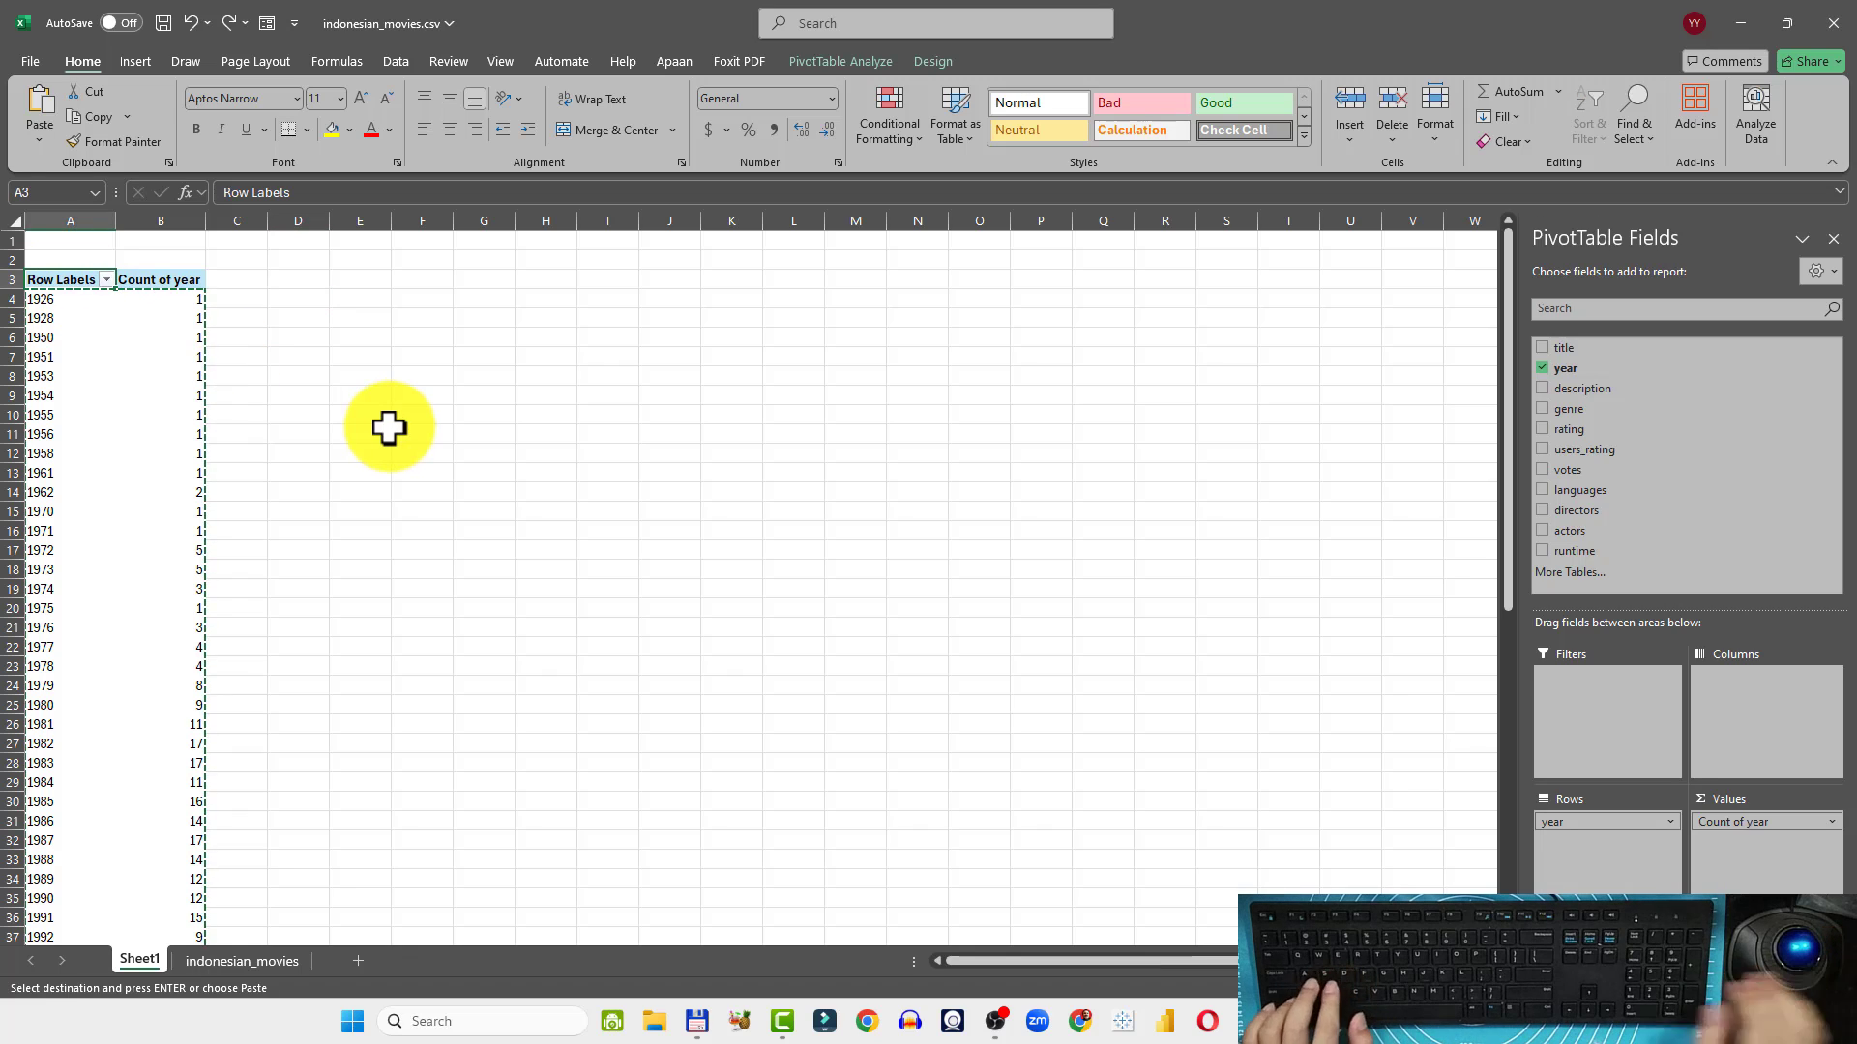
{"action": "key", "text": "ctrl+shift+End"}
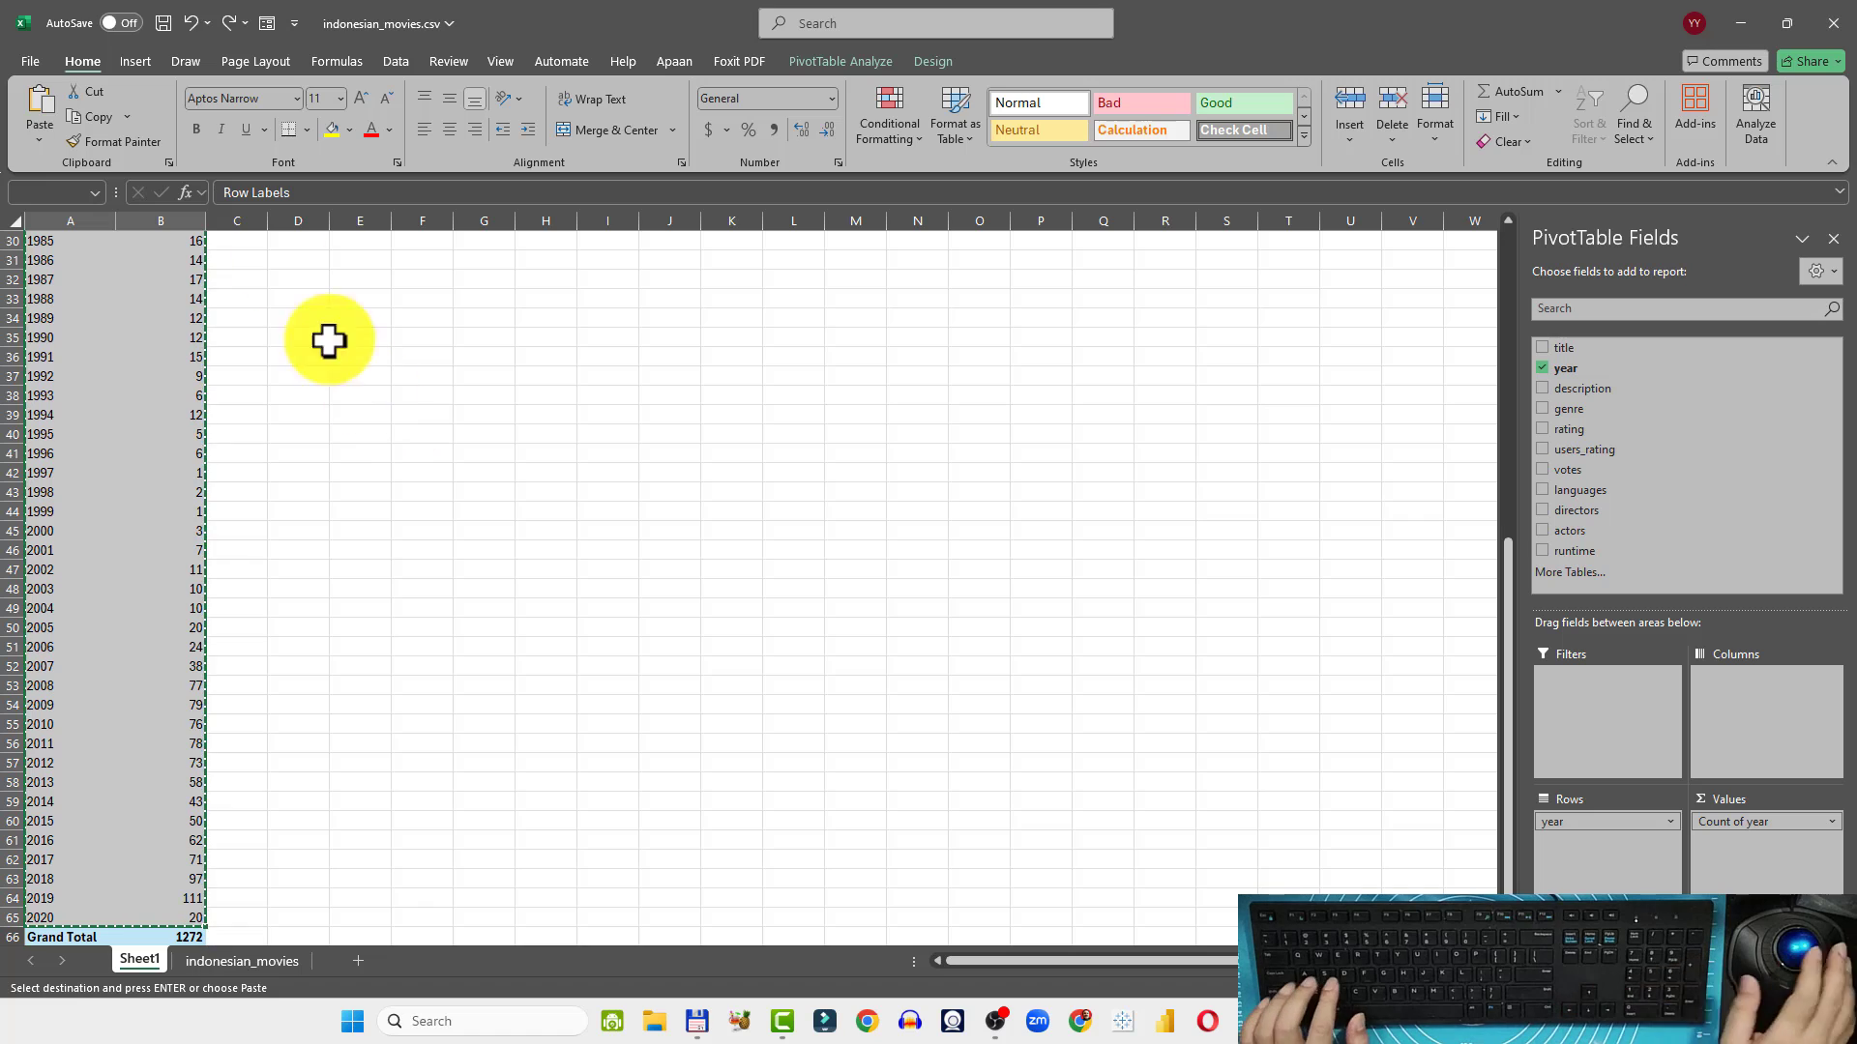
{"action": "left_click", "coordinate": [134, 61]}
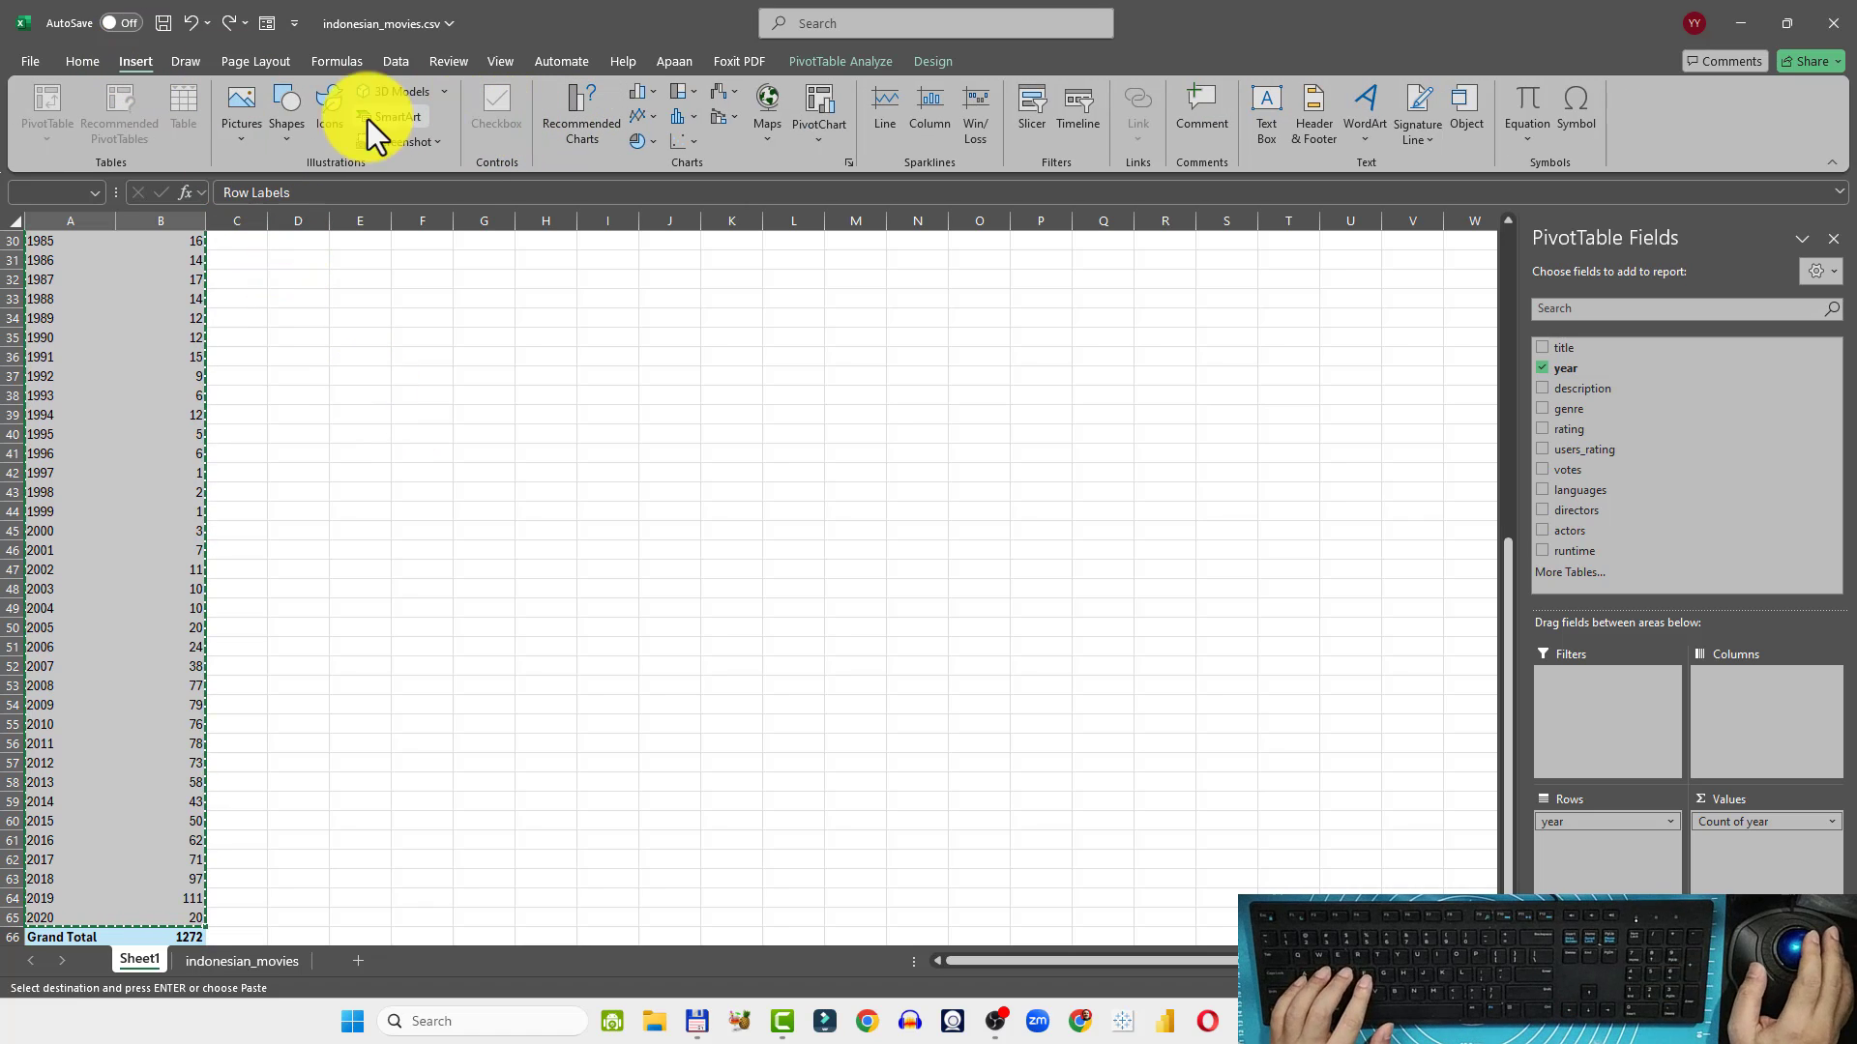
{"action": "left_click", "coordinate": [567, 111]}
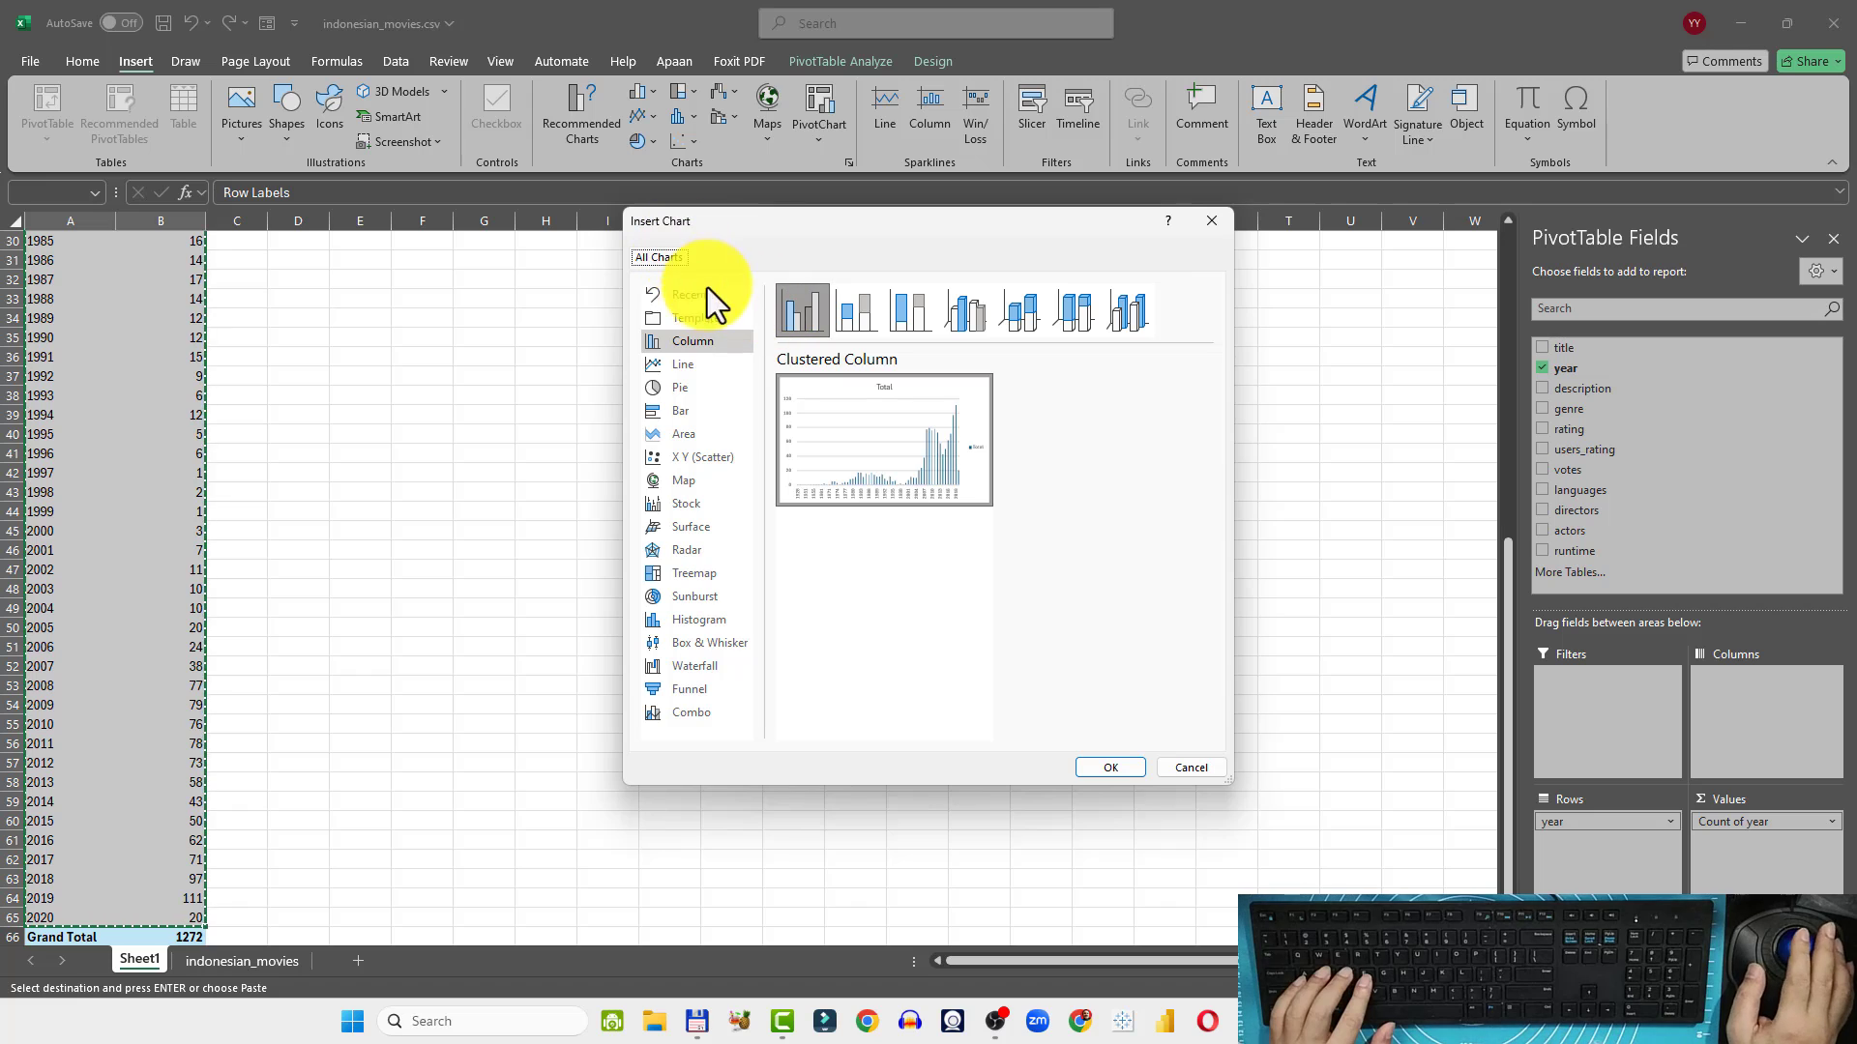
{"action": "left_click", "coordinate": [681, 365]}
{"action": "mouse_move", "coordinate": [931, 476]}
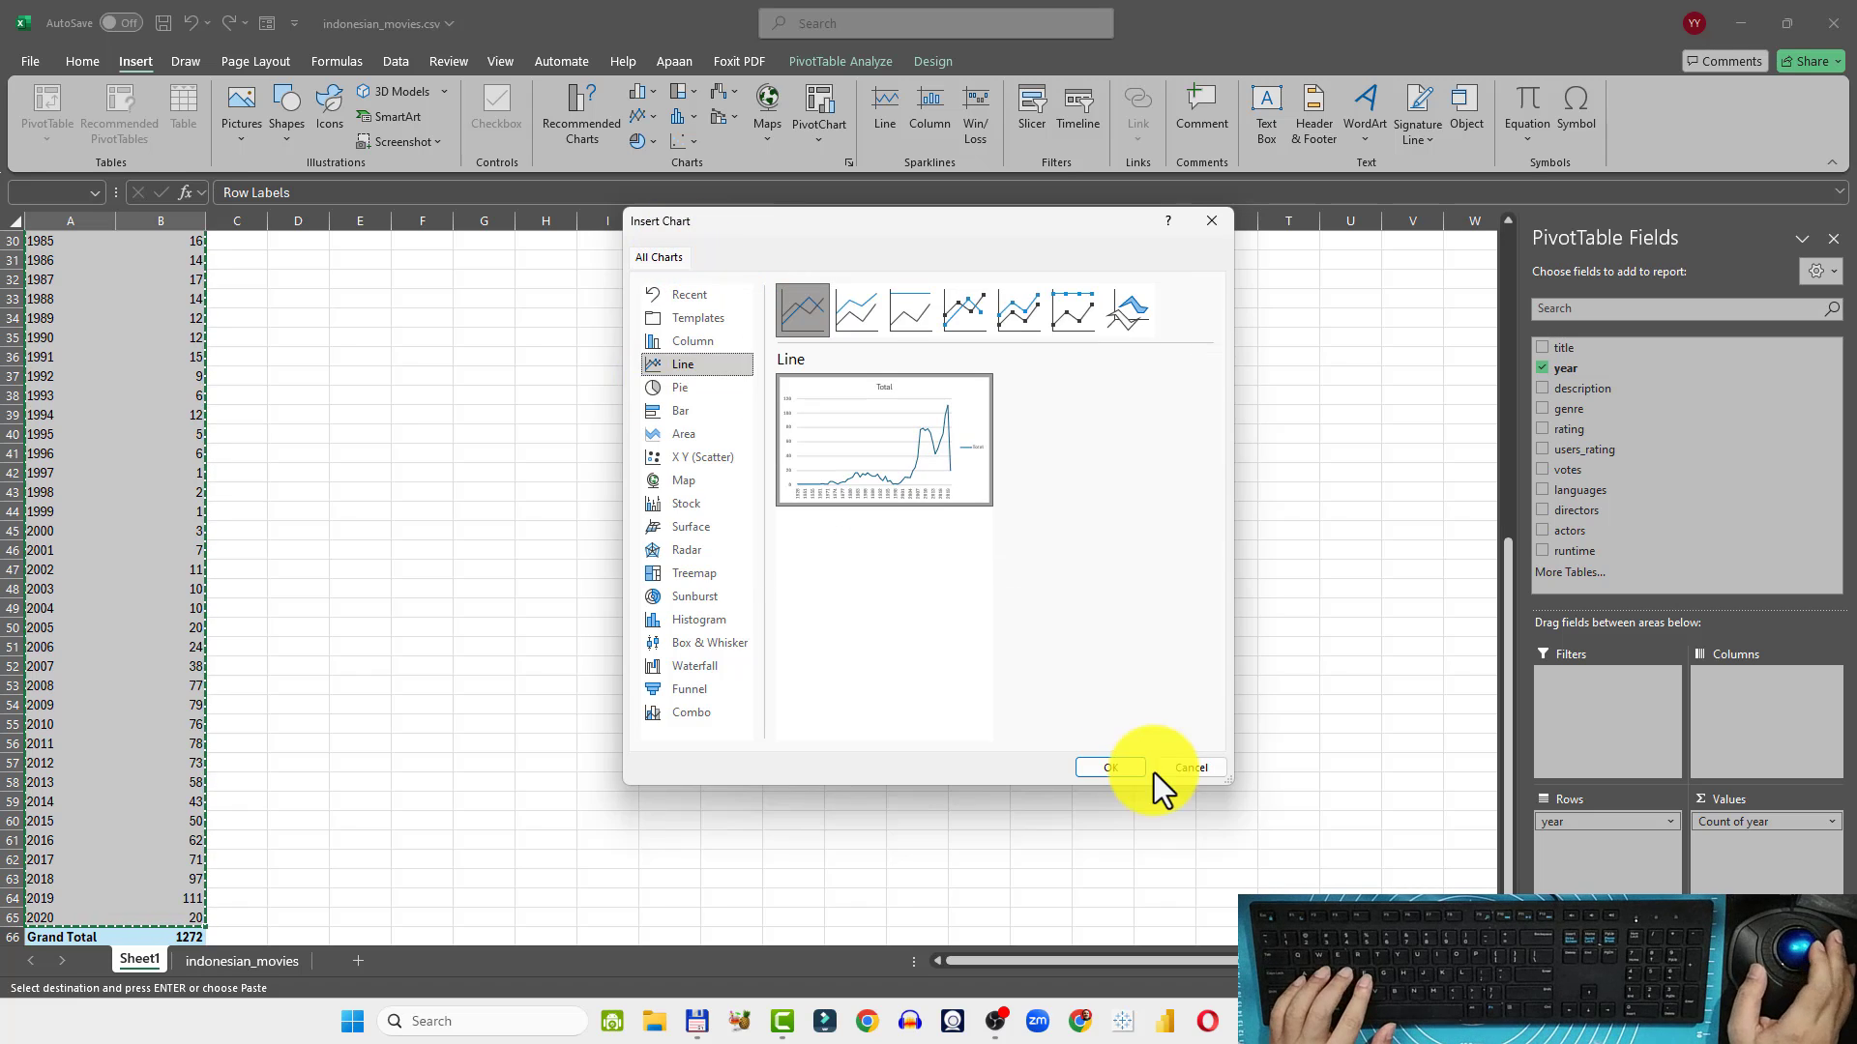
{"action": "left_click", "coordinate": [1119, 768]}
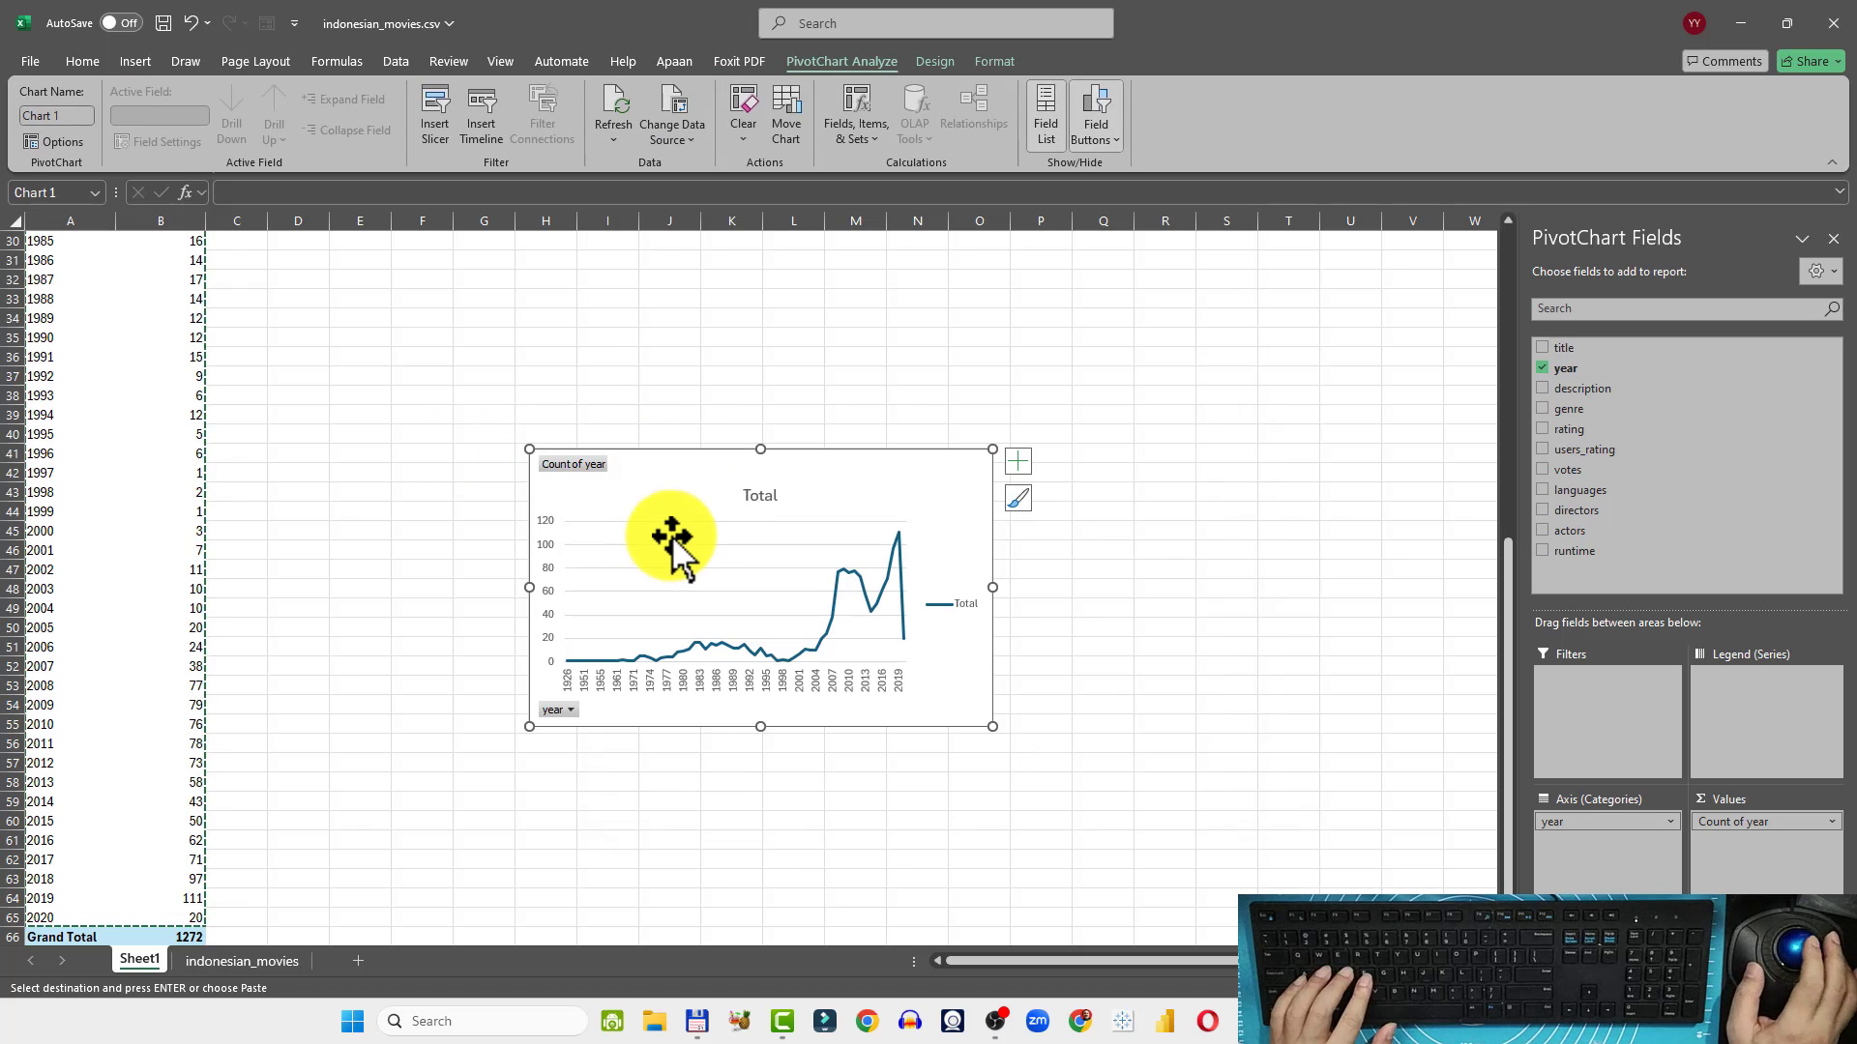
Move the line chart beside the top of the PivotTable, starting near cell D4, and delete its legend
{"action": "scroll", "coordinate": [662, 490], "scroll_direction": "up", "scroll_amount": 6}
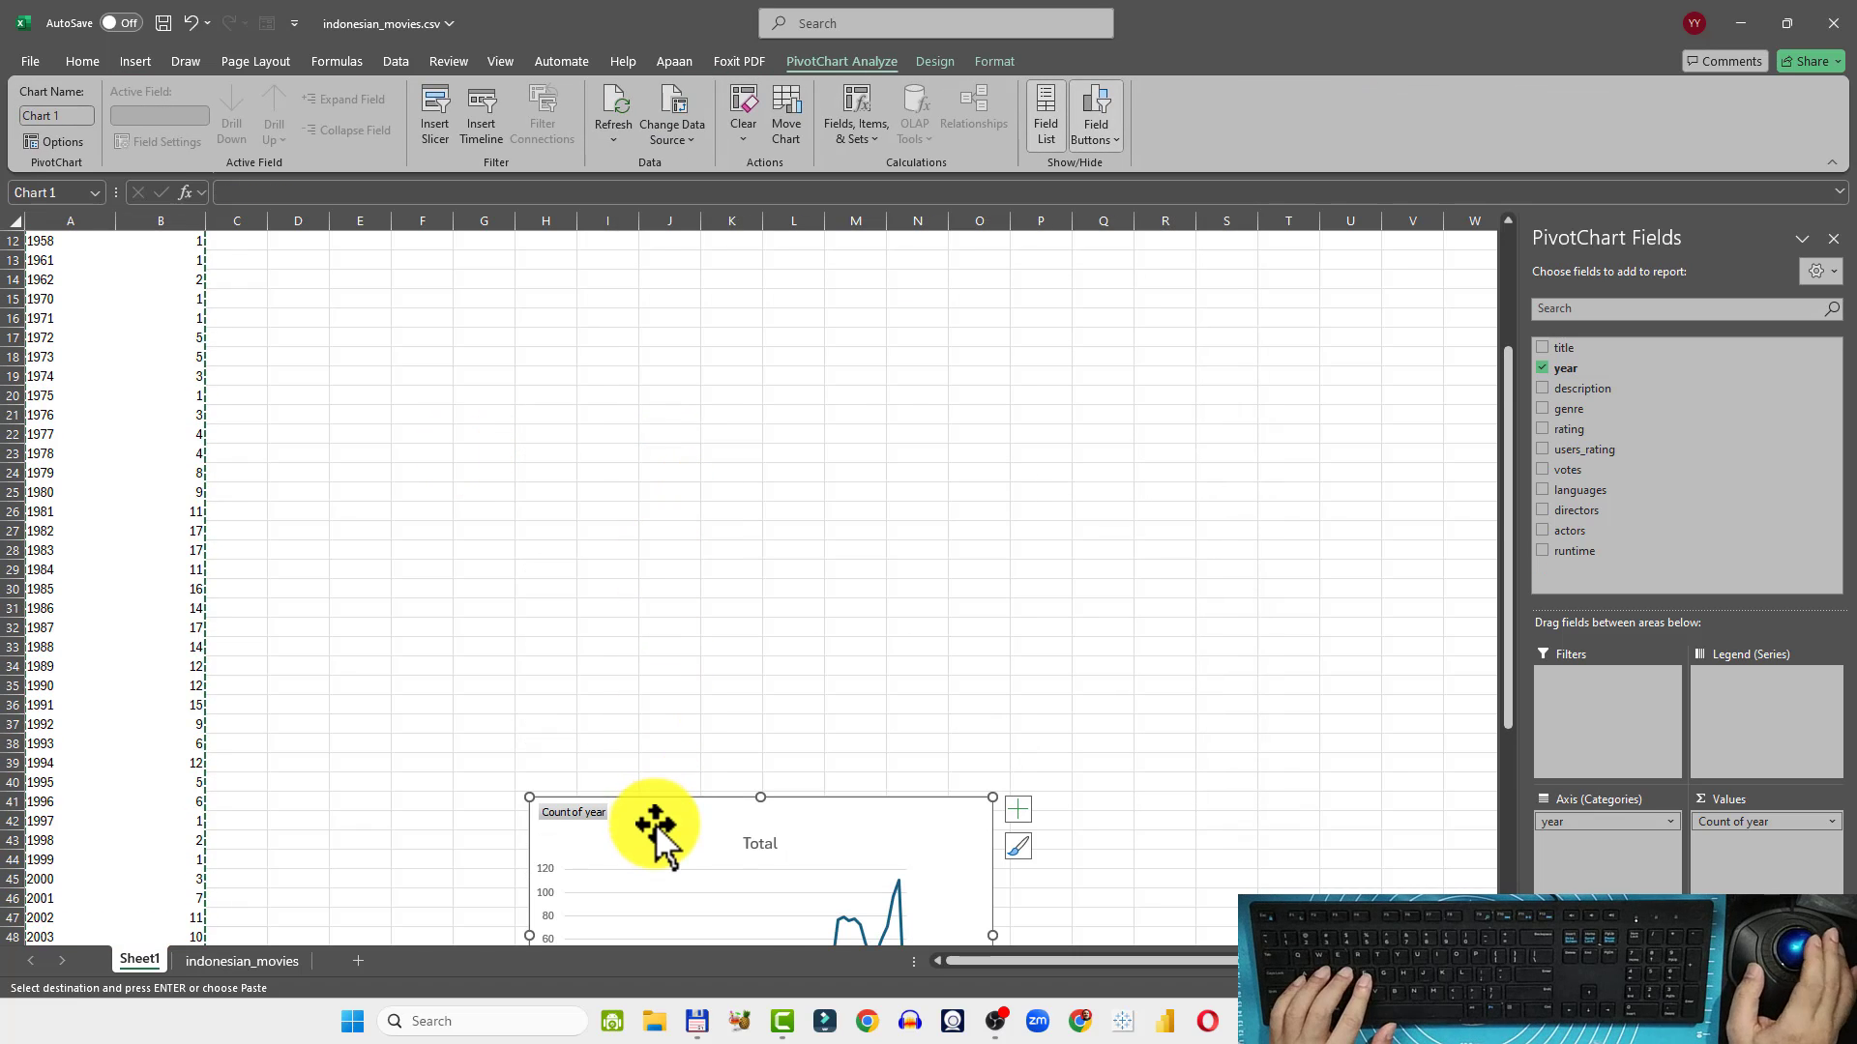
{"action": "left_click_drag", "start_coordinate": [654, 812], "coordinate": [401, 332]}
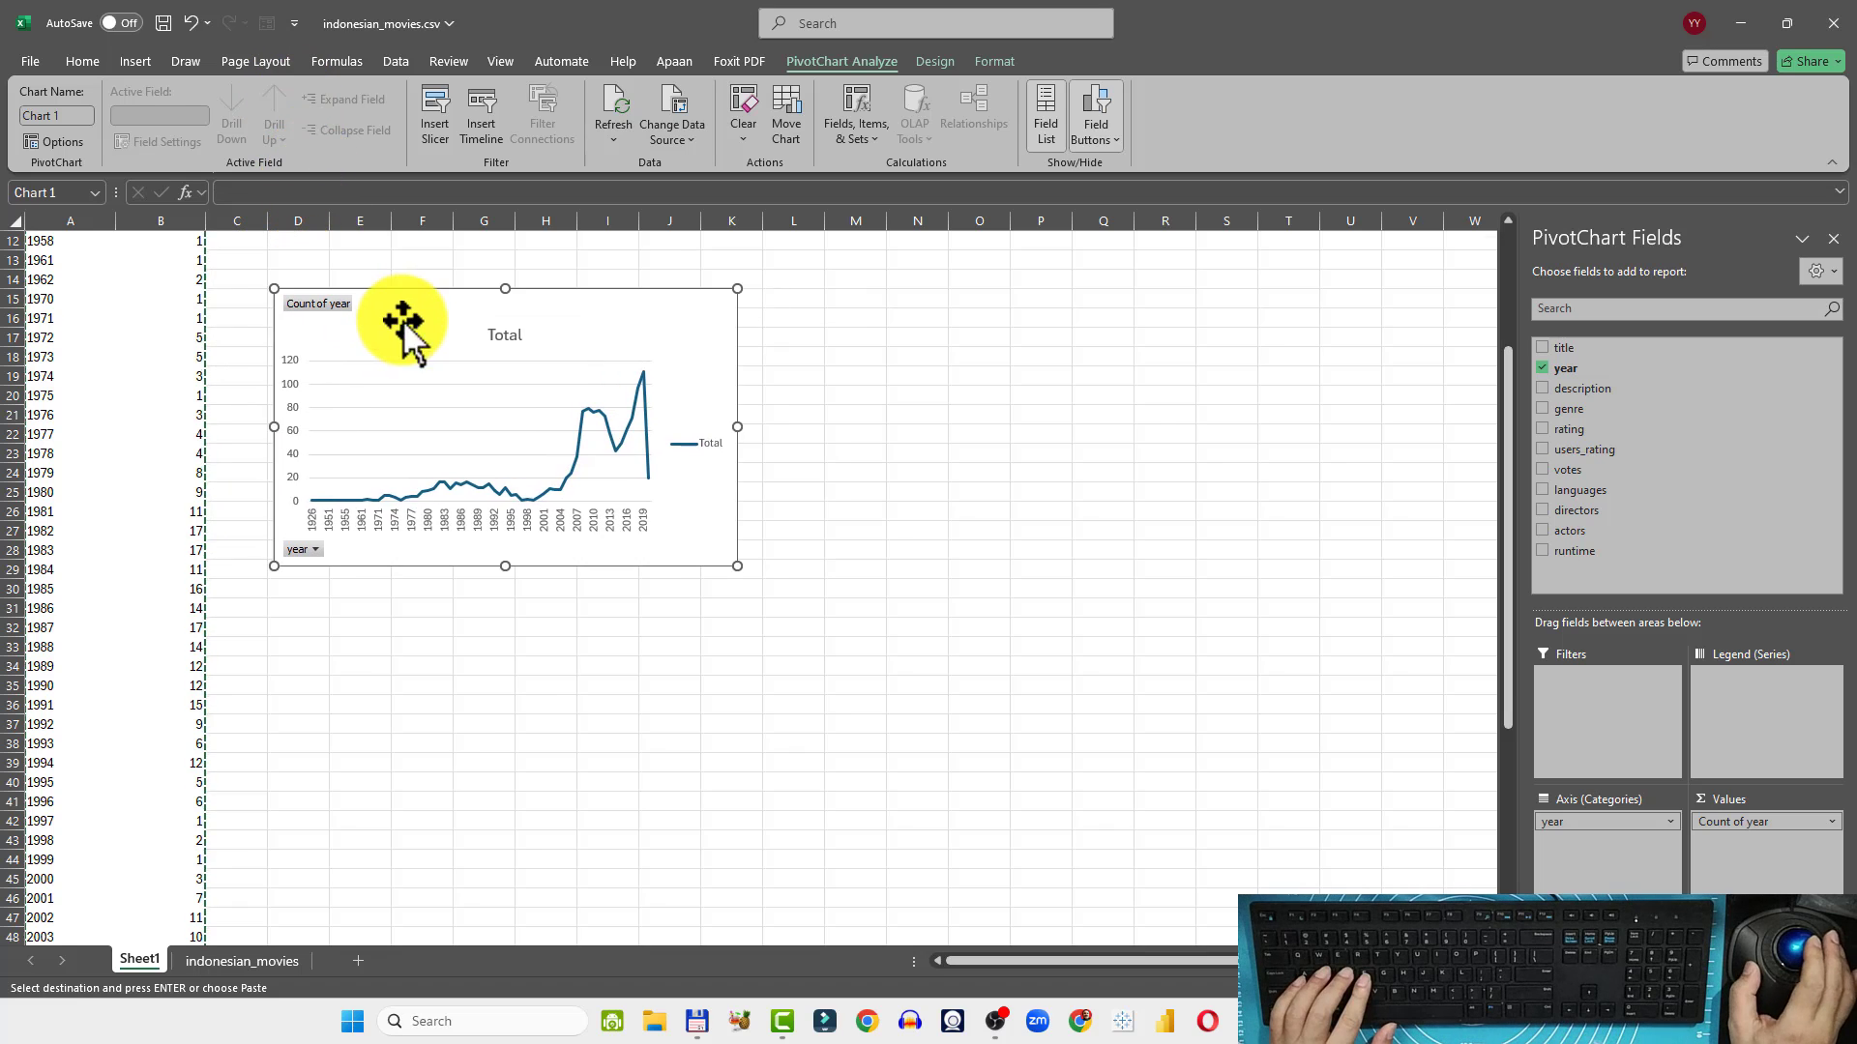
{"action": "scroll", "coordinate": [397, 320], "scroll_direction": "up", "scroll_amount": 4}
{"action": "left_click_drag", "start_coordinate": [402, 526], "coordinate": [399, 322]}
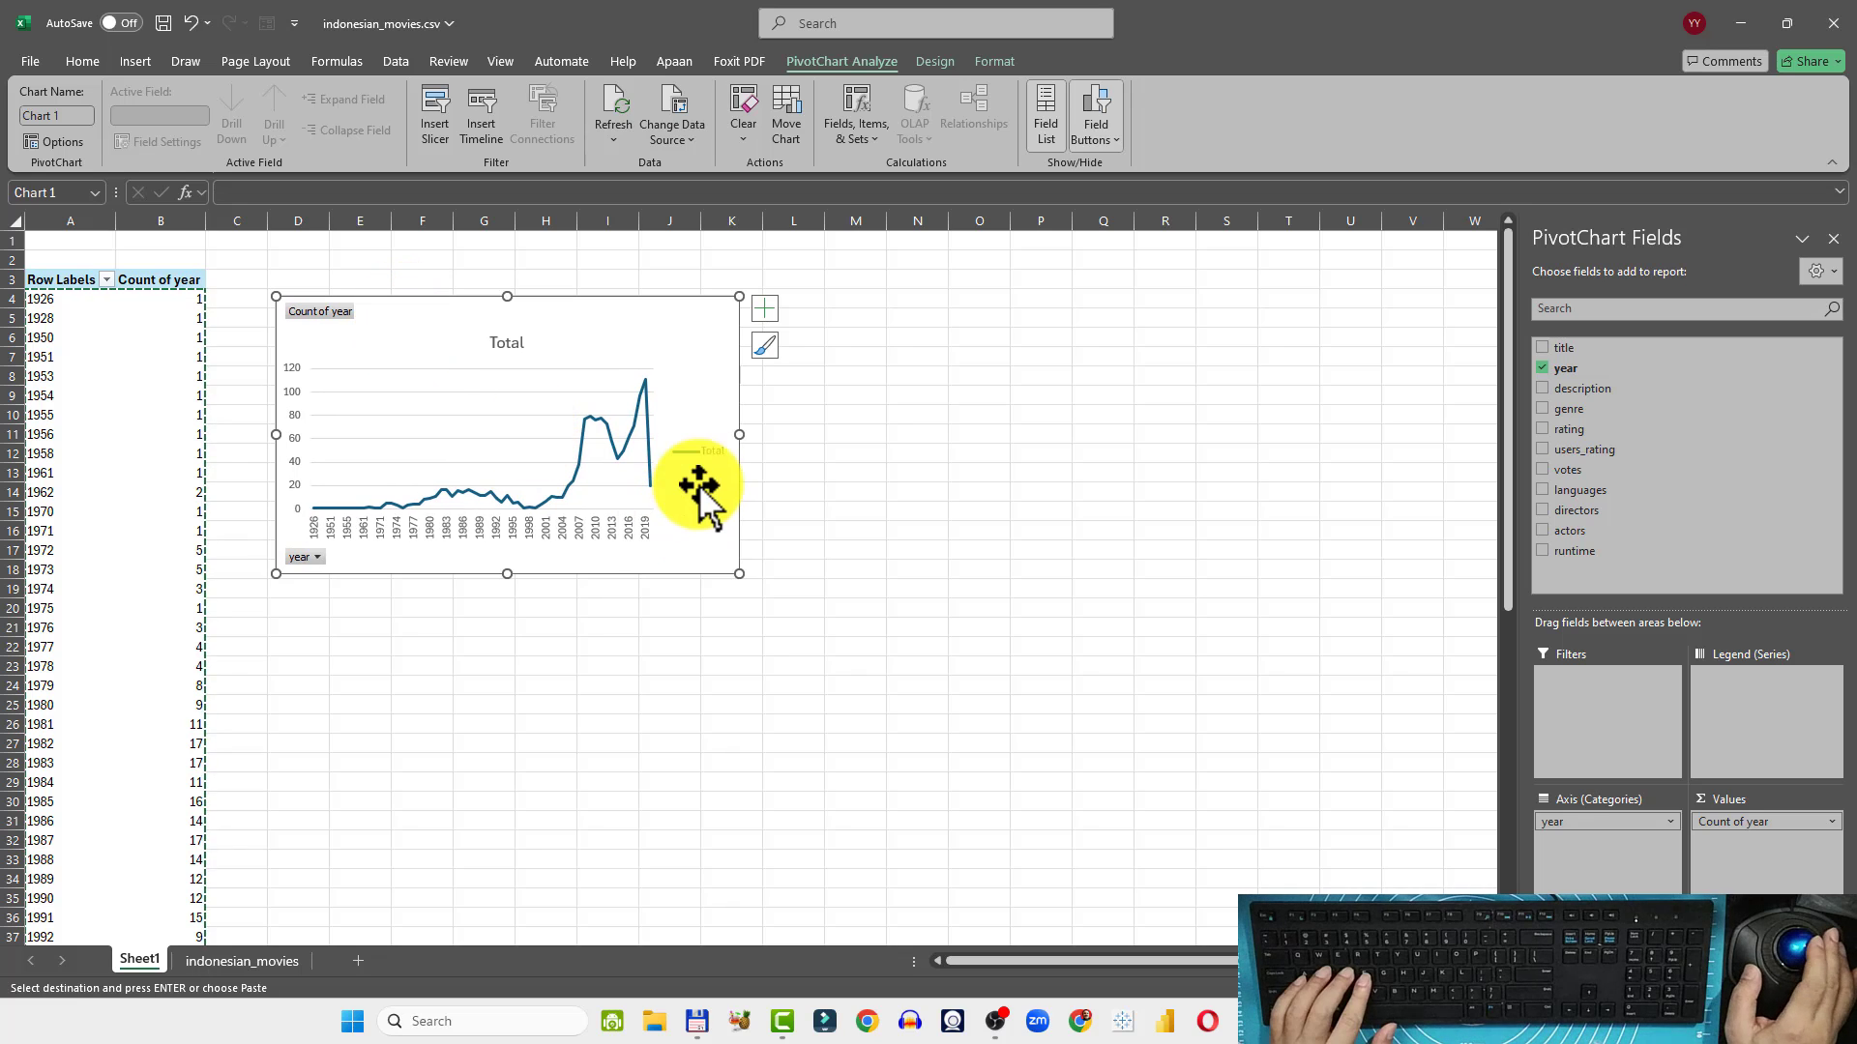
{"action": "key", "text": "Delete"}
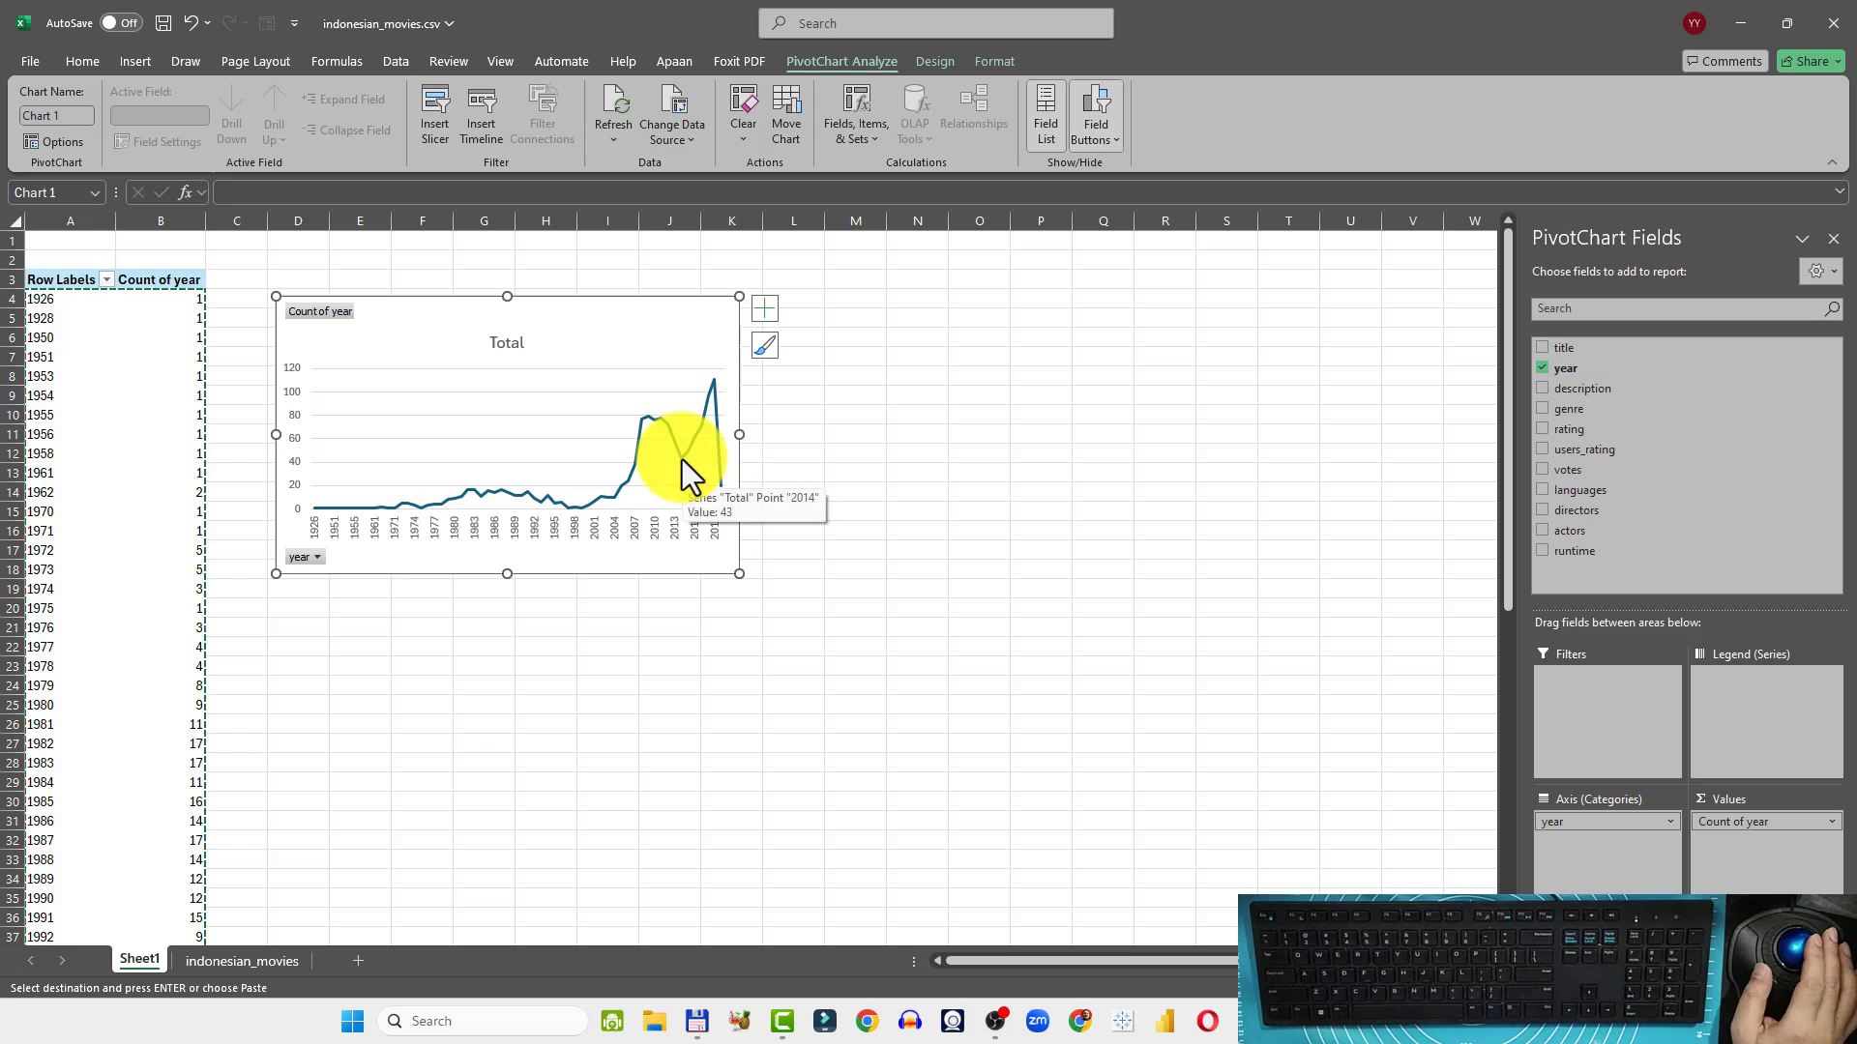
Examine the line chart's rise after 2004, the 2014 dip, and the peak and drop around 2019
{"action": "mouse_move", "coordinate": [682, 458]}
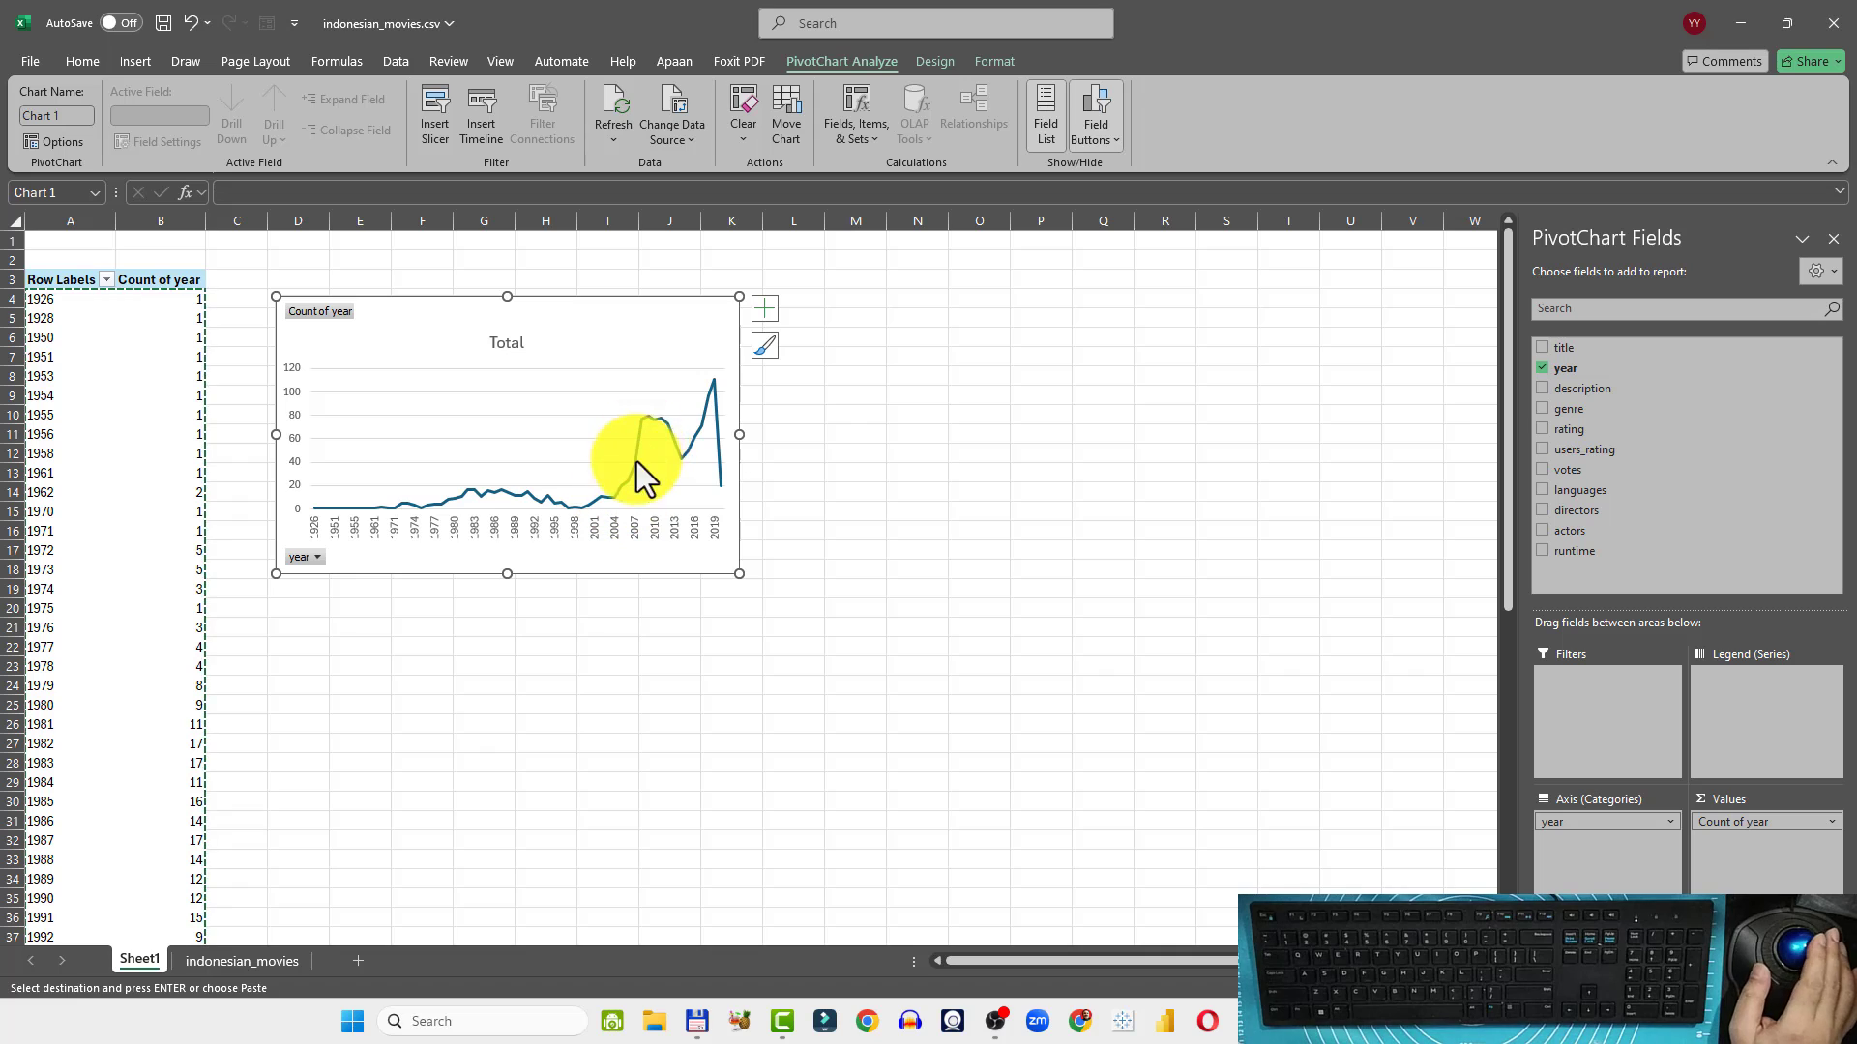
{"action": "mouse_move", "coordinate": [651, 423]}
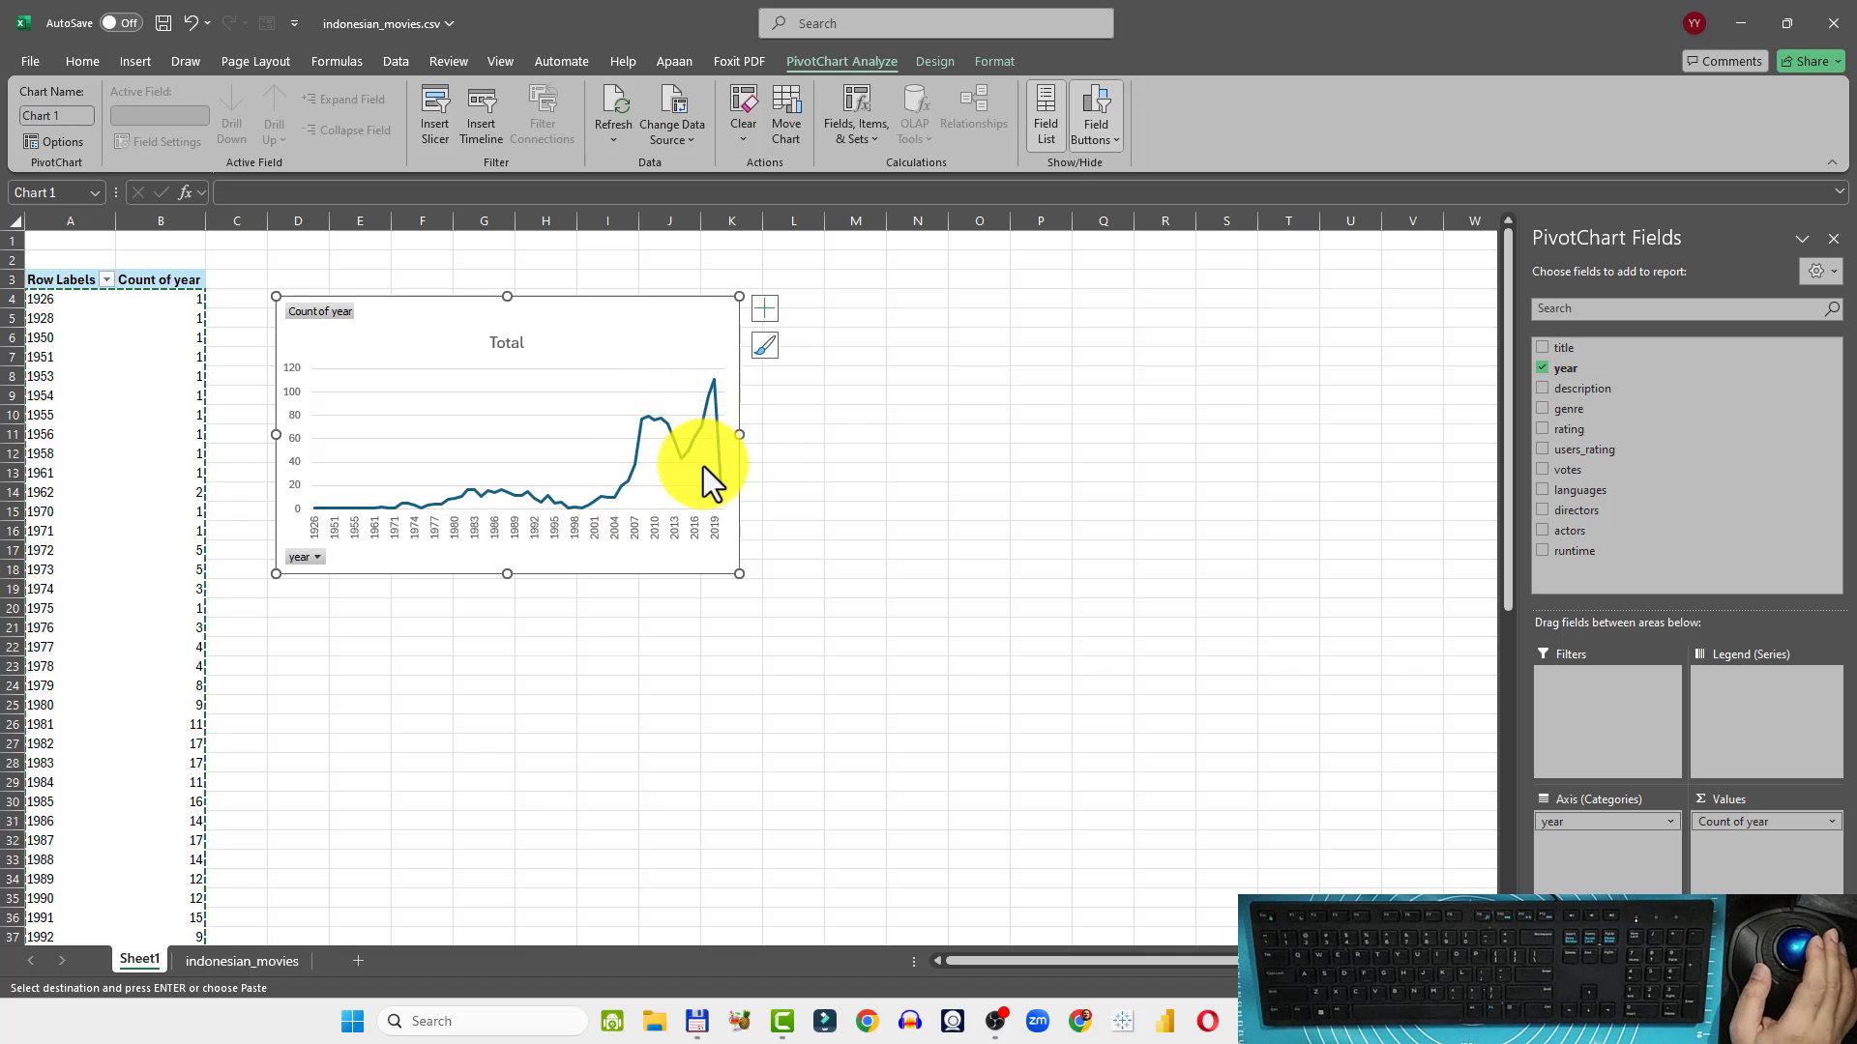
{"action": "mouse_move", "coordinate": [711, 385]}
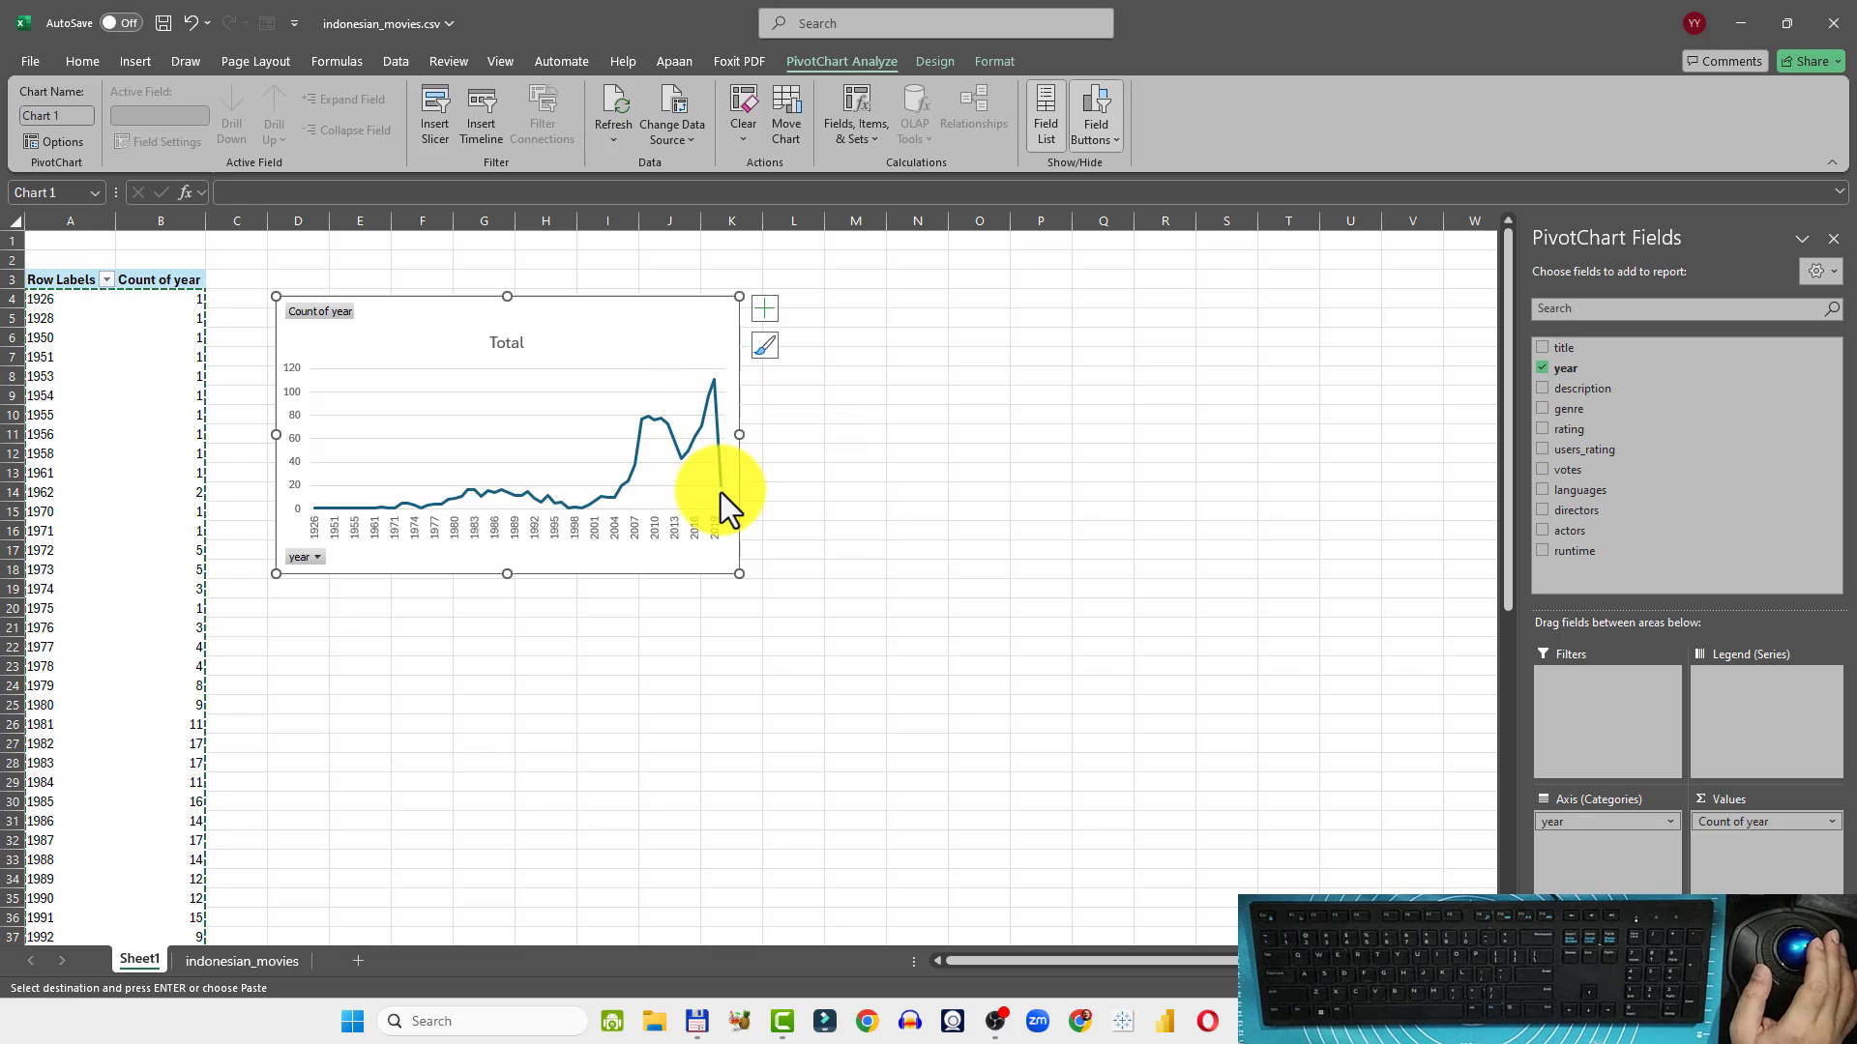
{"action": "mouse_move", "coordinate": [720, 486]}
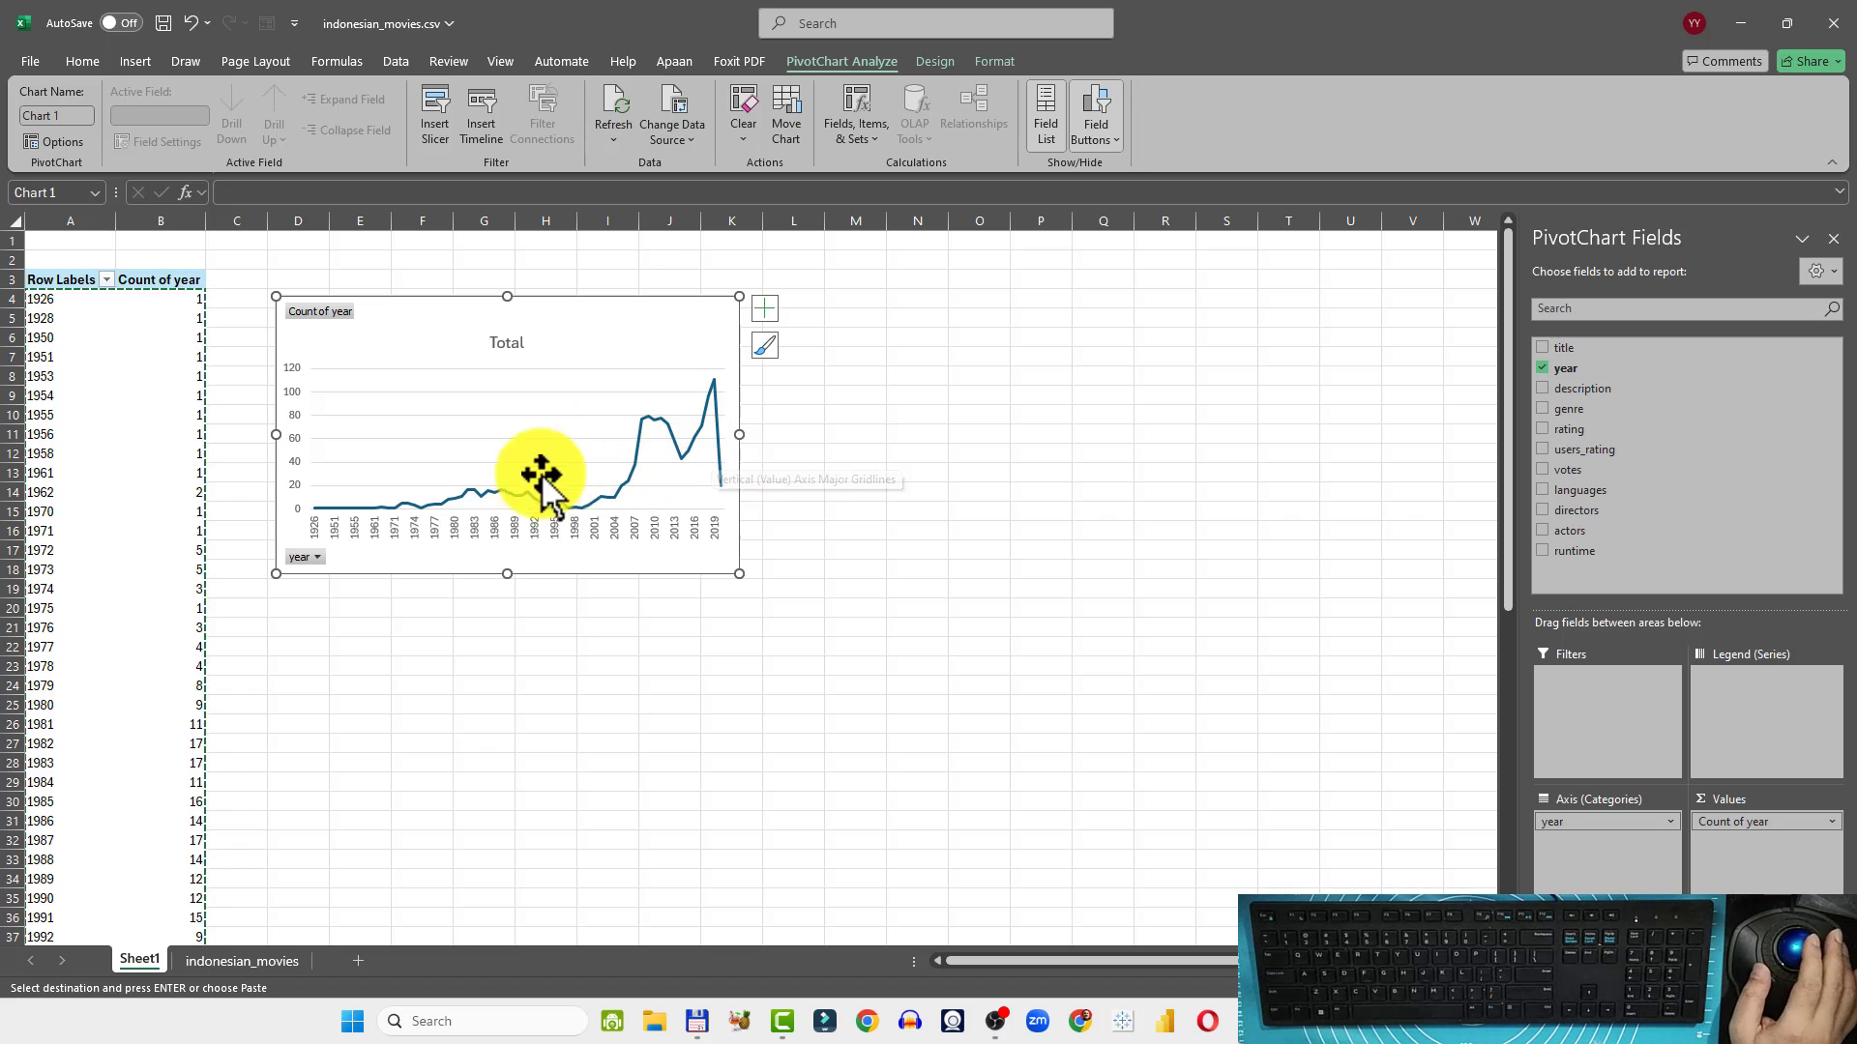
Create another PivotTable from the indonesian_movies range A1:K1273 on a new worksheet, and compare it with Sheet1
{"action": "left_click", "coordinate": [257, 961]}
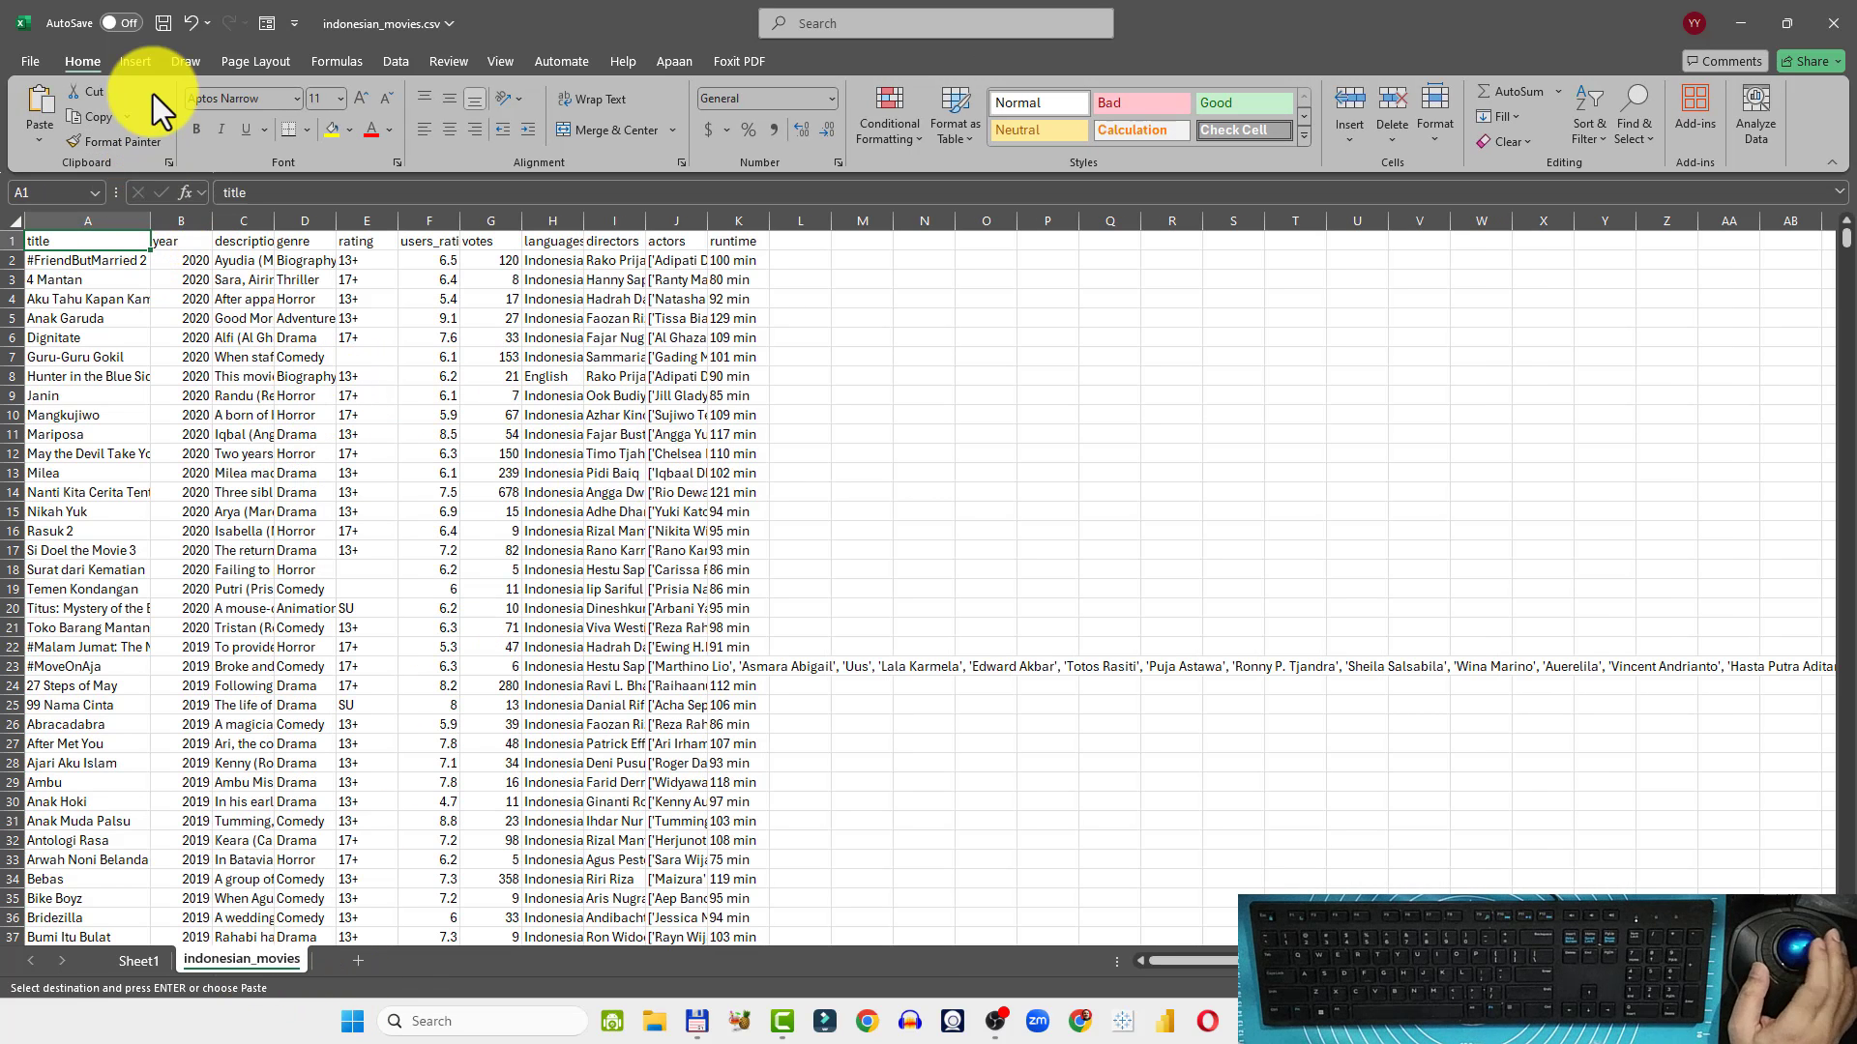
{"action": "left_click", "coordinate": [135, 61]}
{"action": "left_click", "coordinate": [49, 103]}
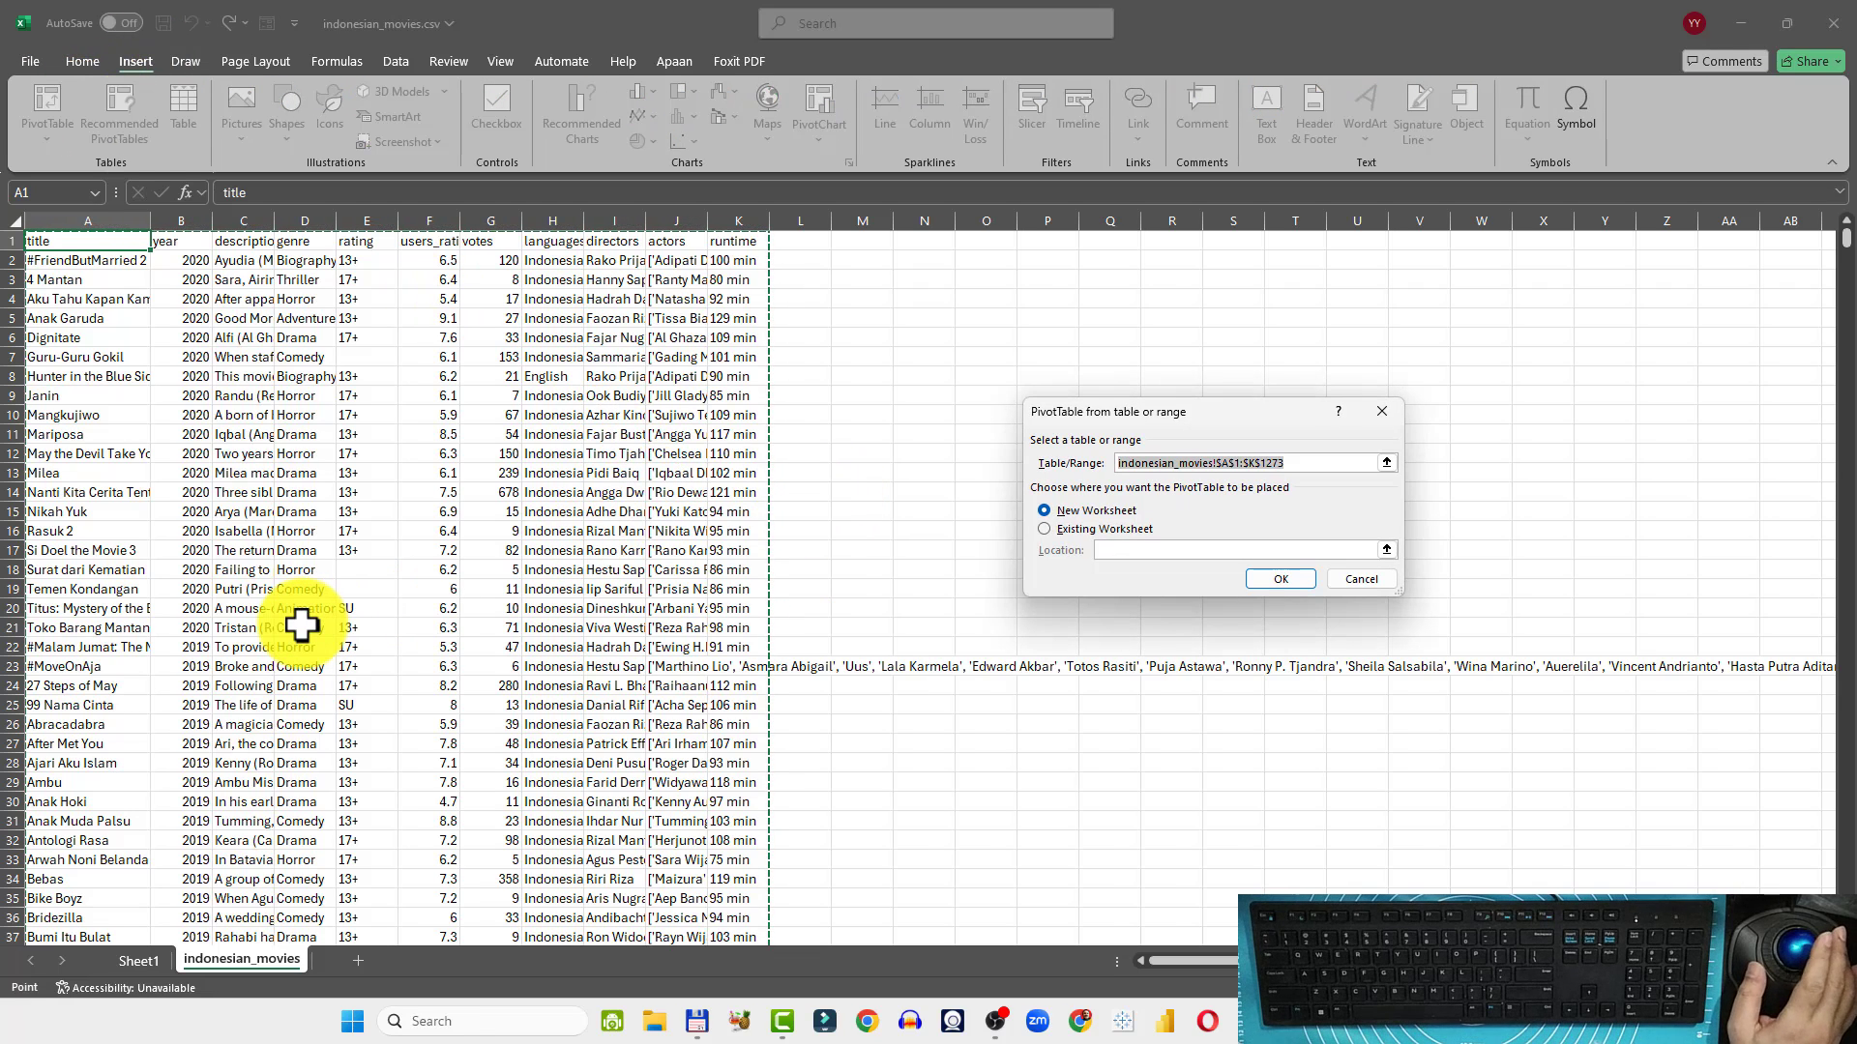
{"action": "left_click", "coordinate": [1287, 580]}
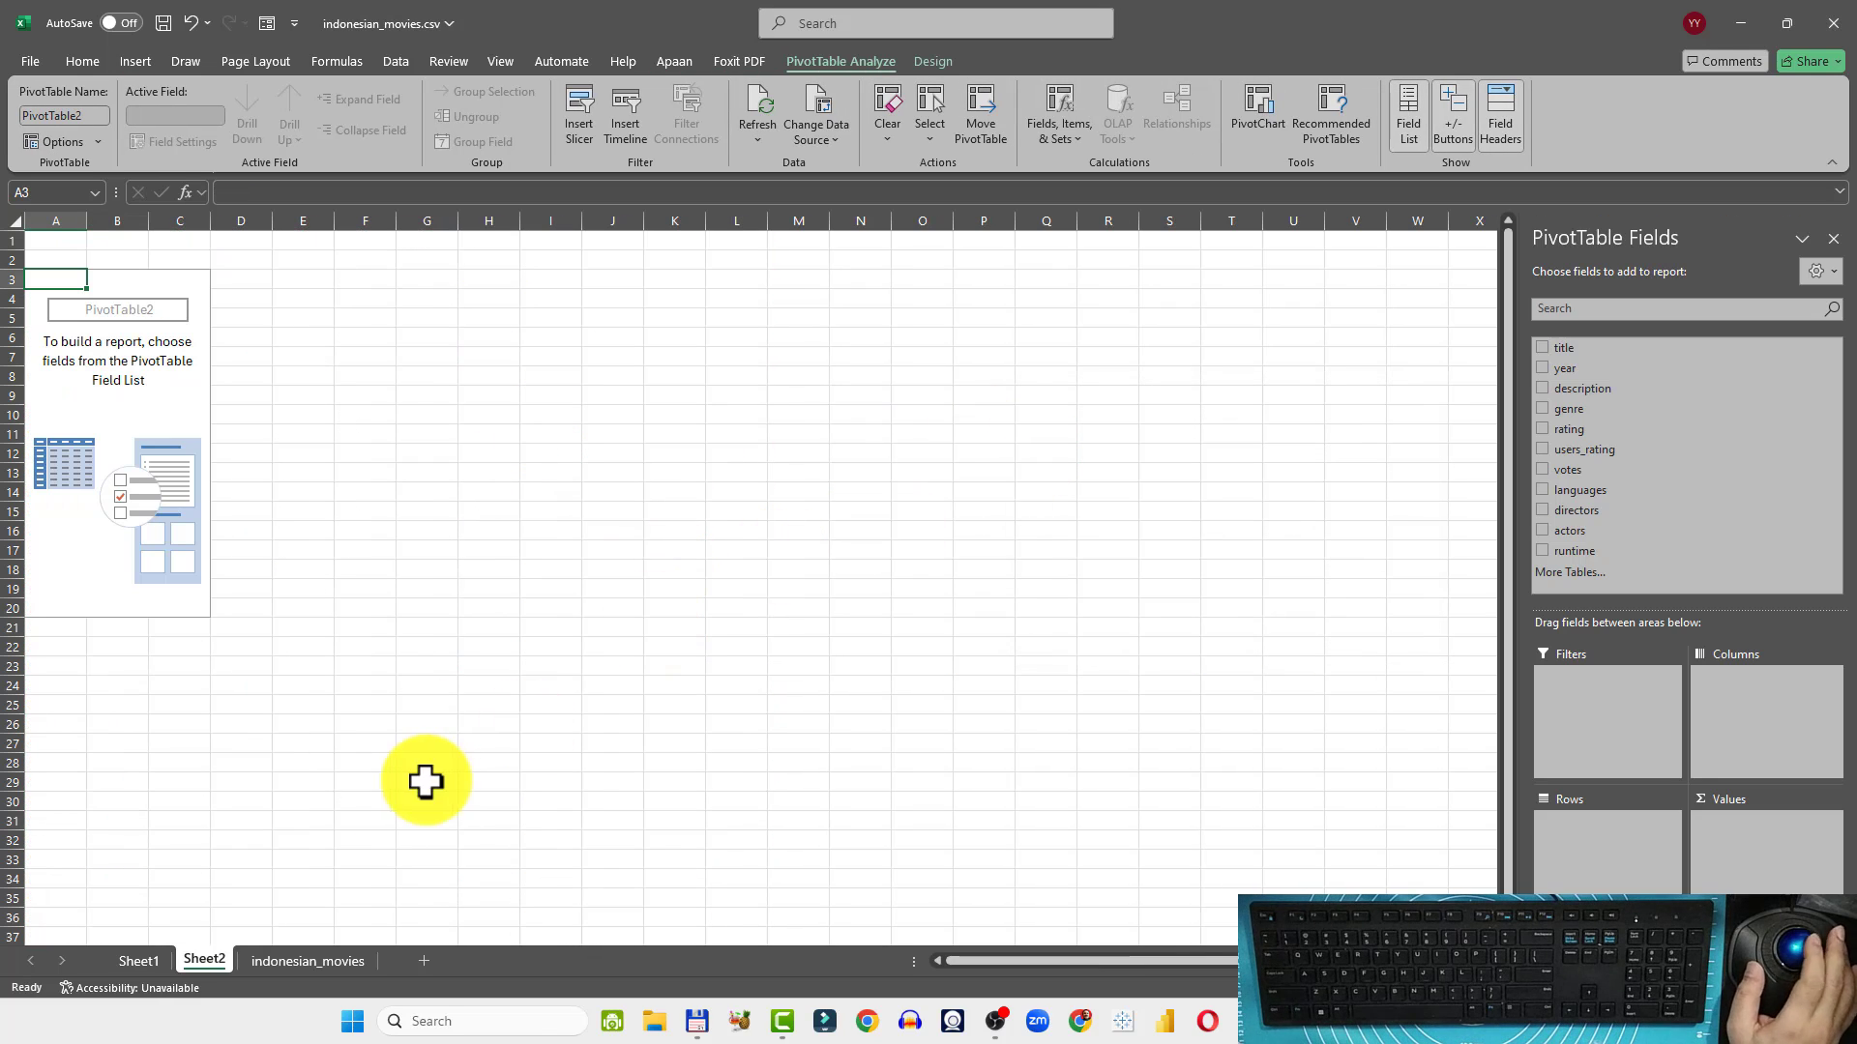
{"action": "left_click", "coordinate": [147, 961]}
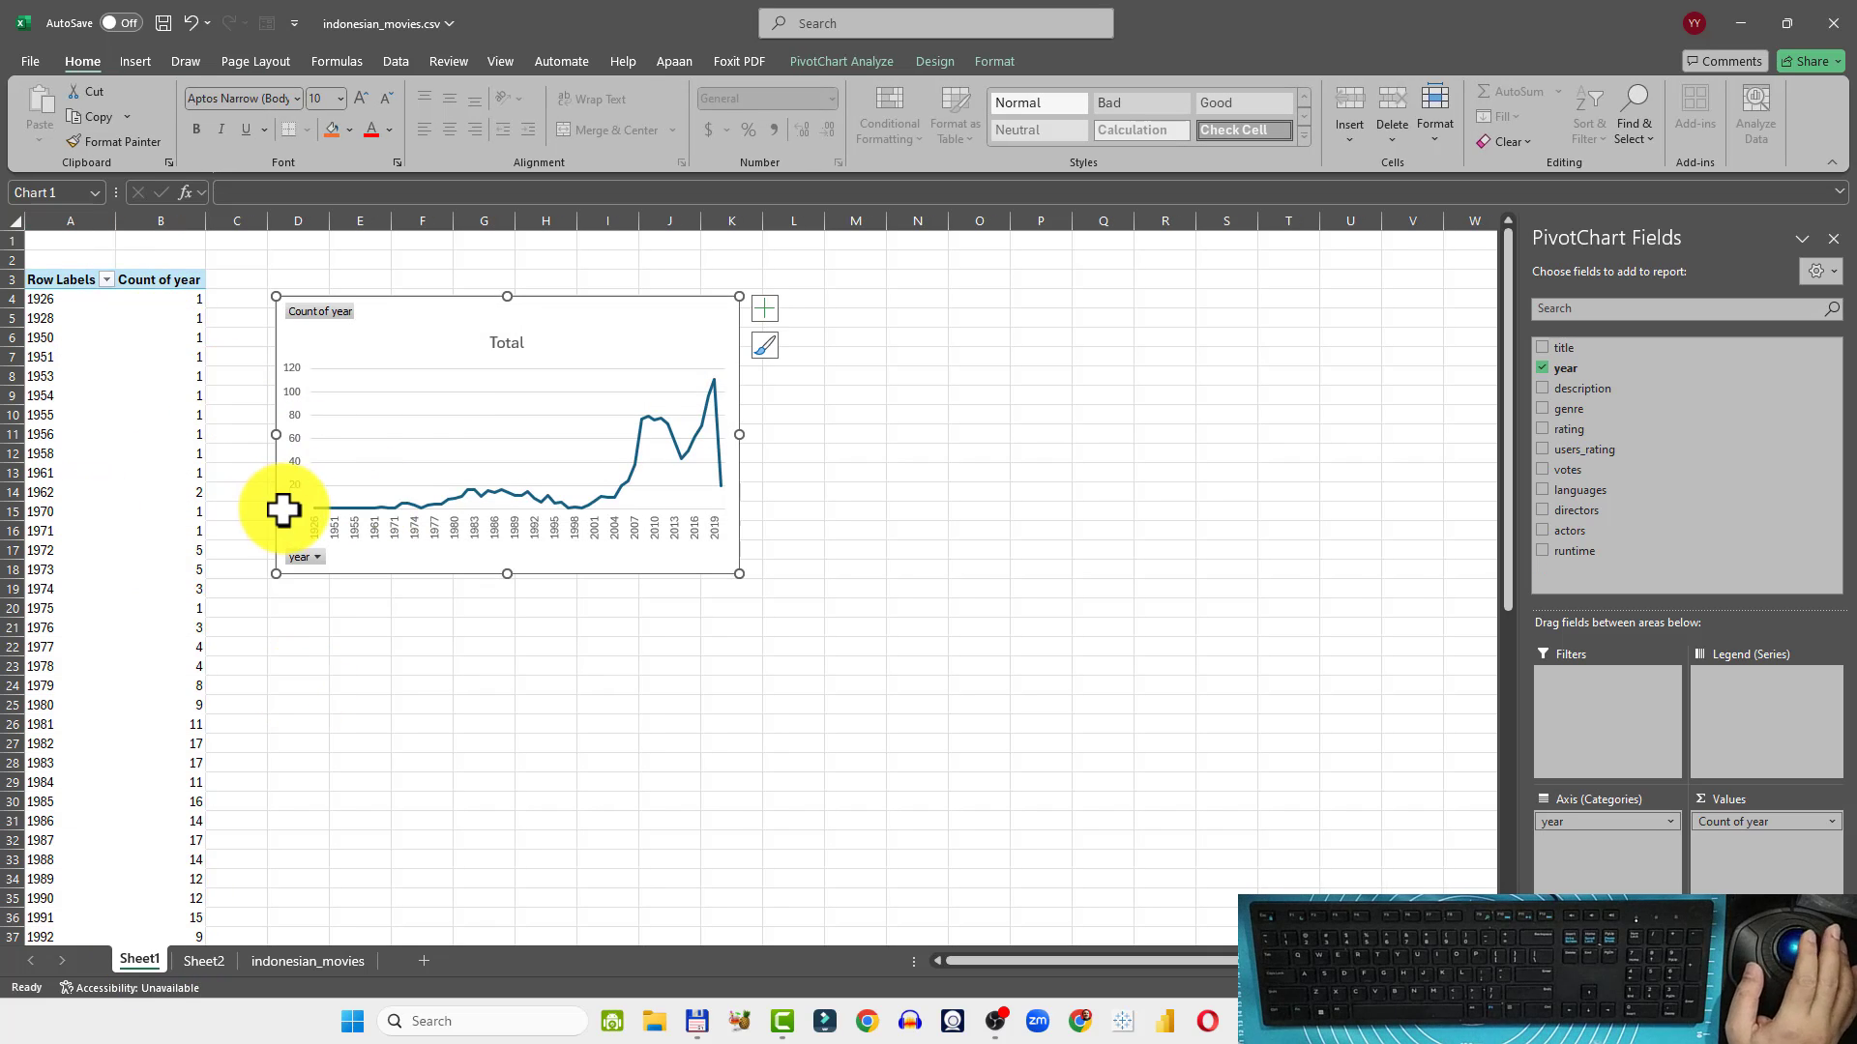
{"action": "left_click", "coordinate": [204, 962]}
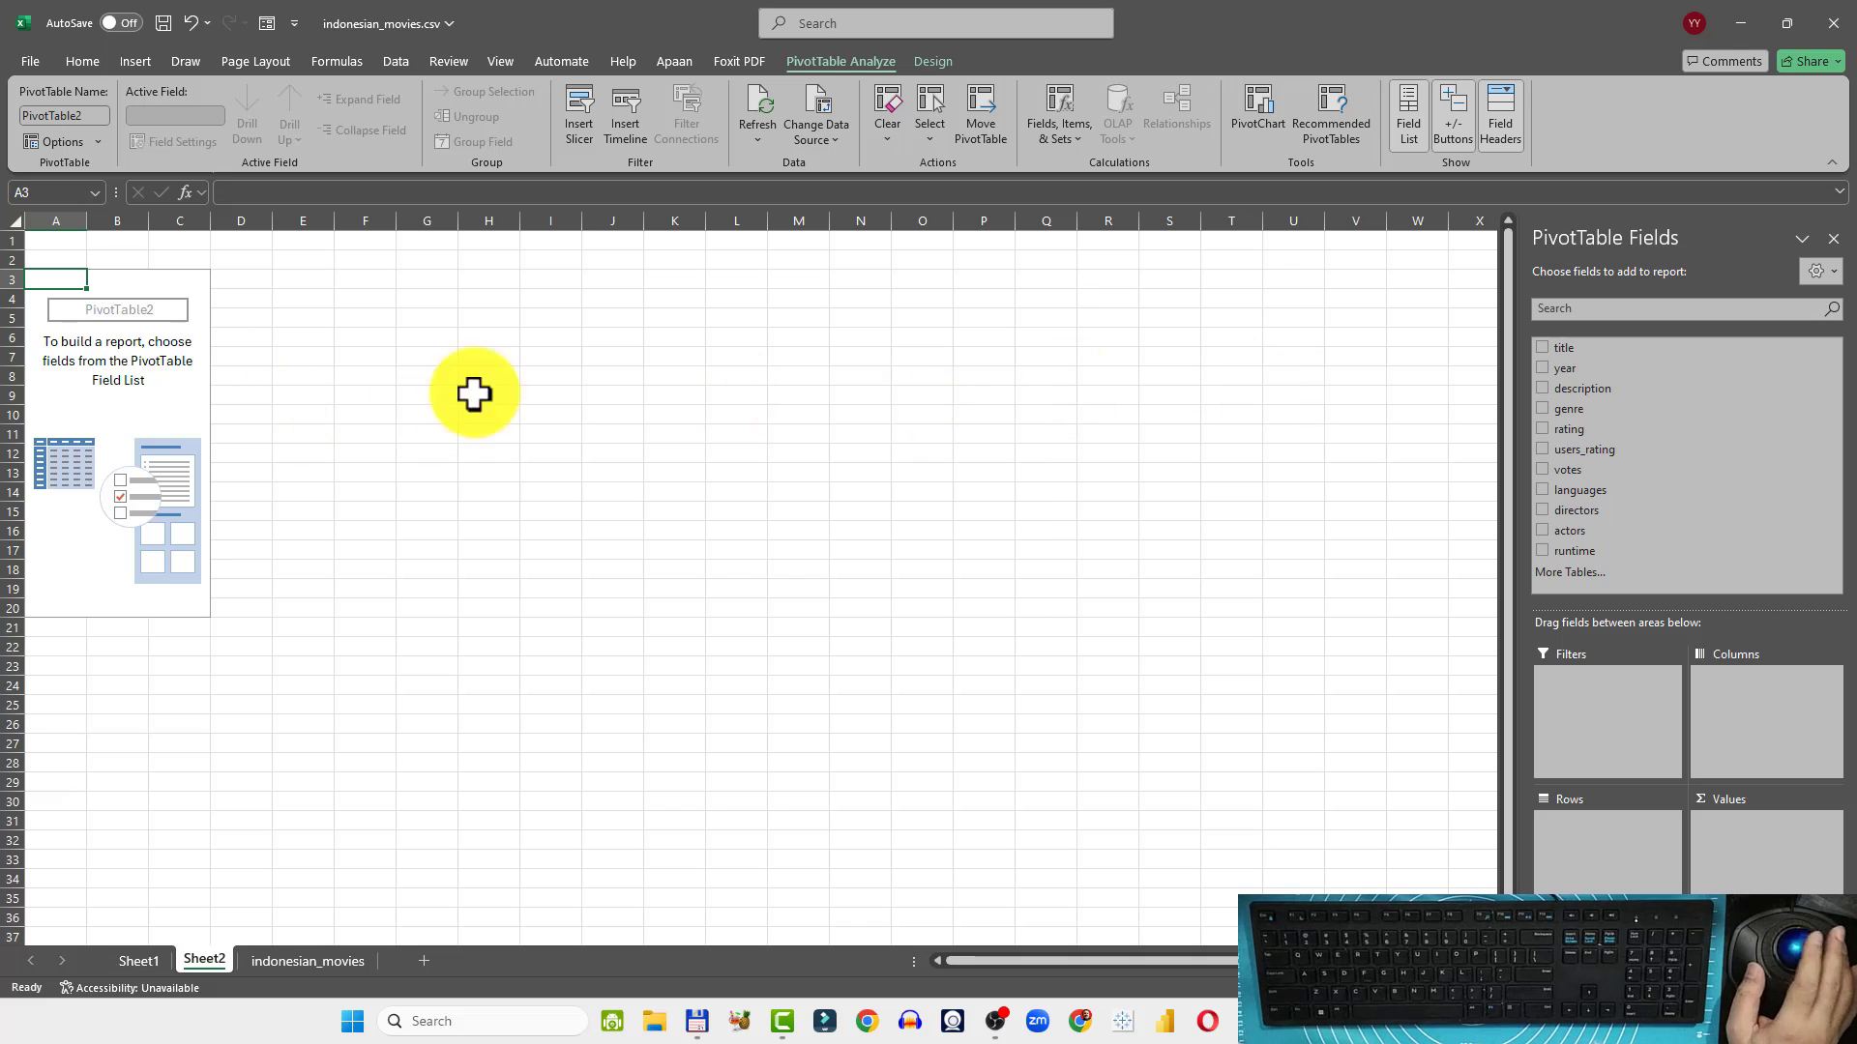
Delete the Sheet2 worksheet containing the empty PivotTable
{"action": "right_click", "coordinate": [205, 963]}
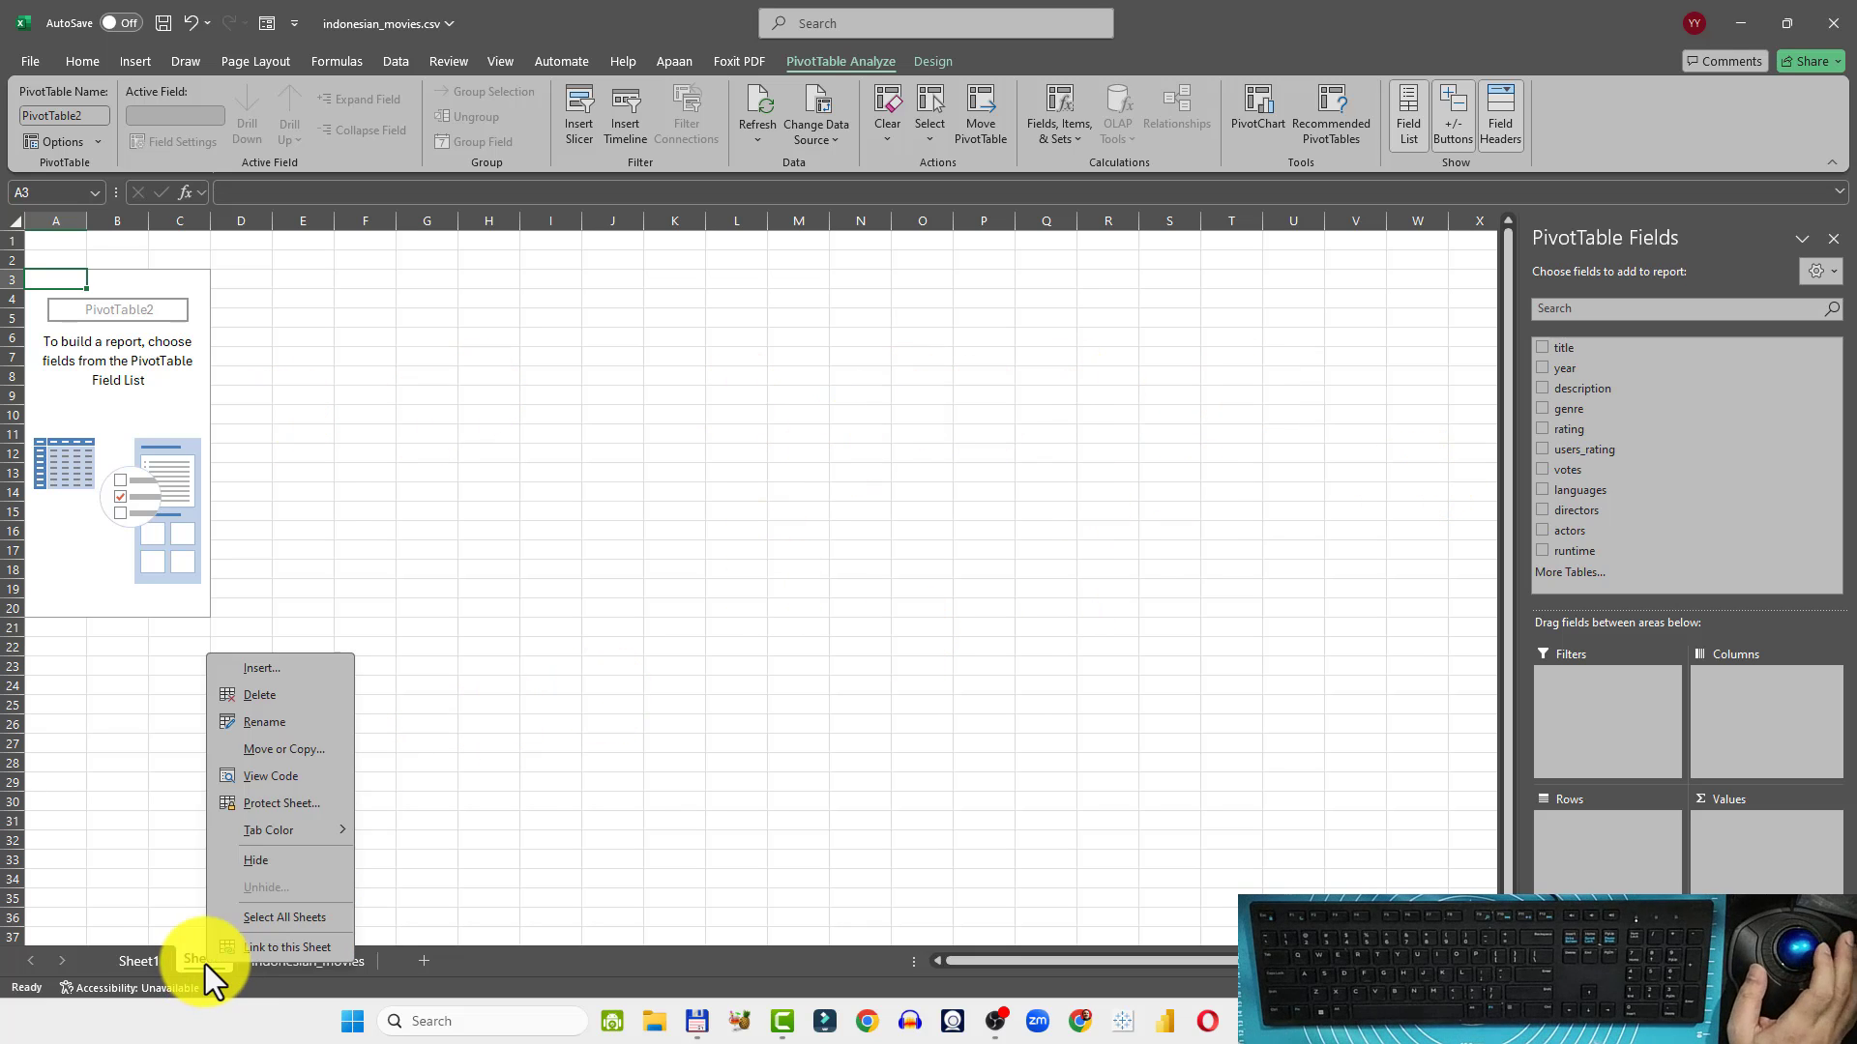
{"action": "left_click", "coordinate": [280, 698]}
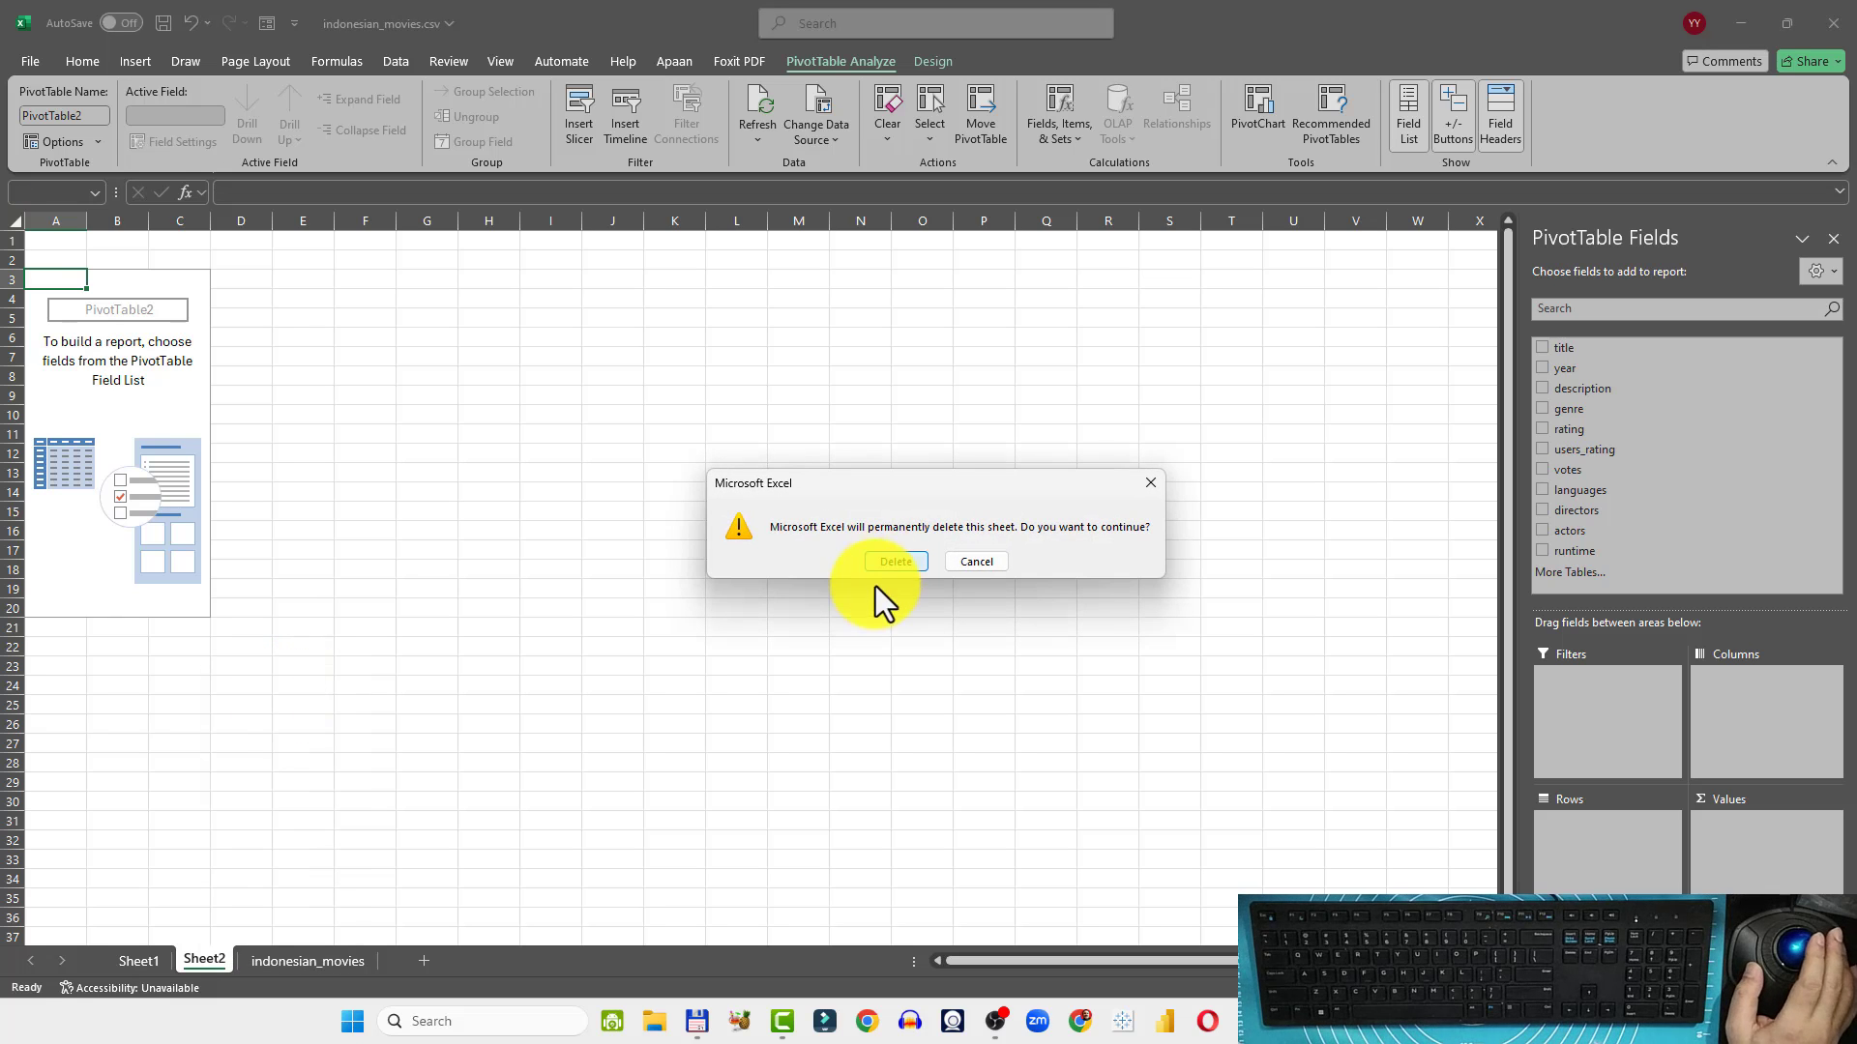
{"action": "left_click", "coordinate": [896, 562]}
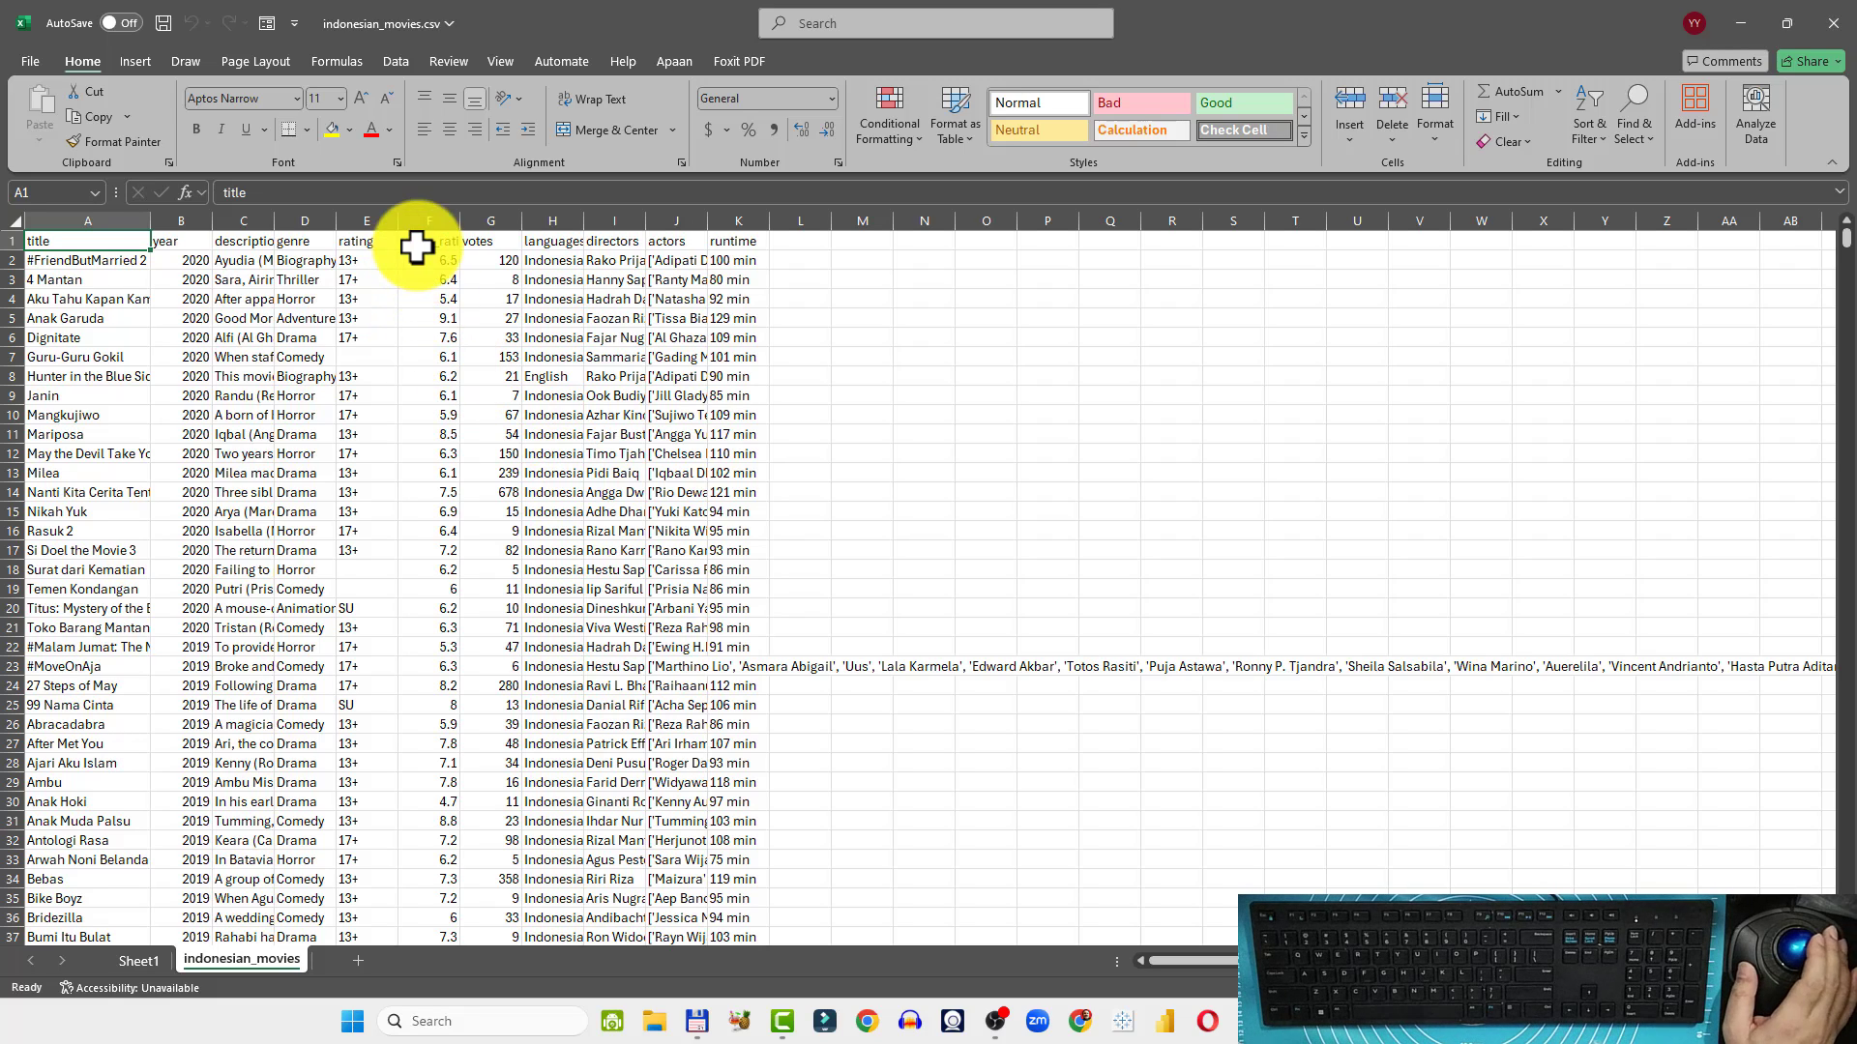
Add the header weighted_rating in cell L1 of the indonesian_movies sheet
{"action": "left_click", "coordinate": [789, 243]}
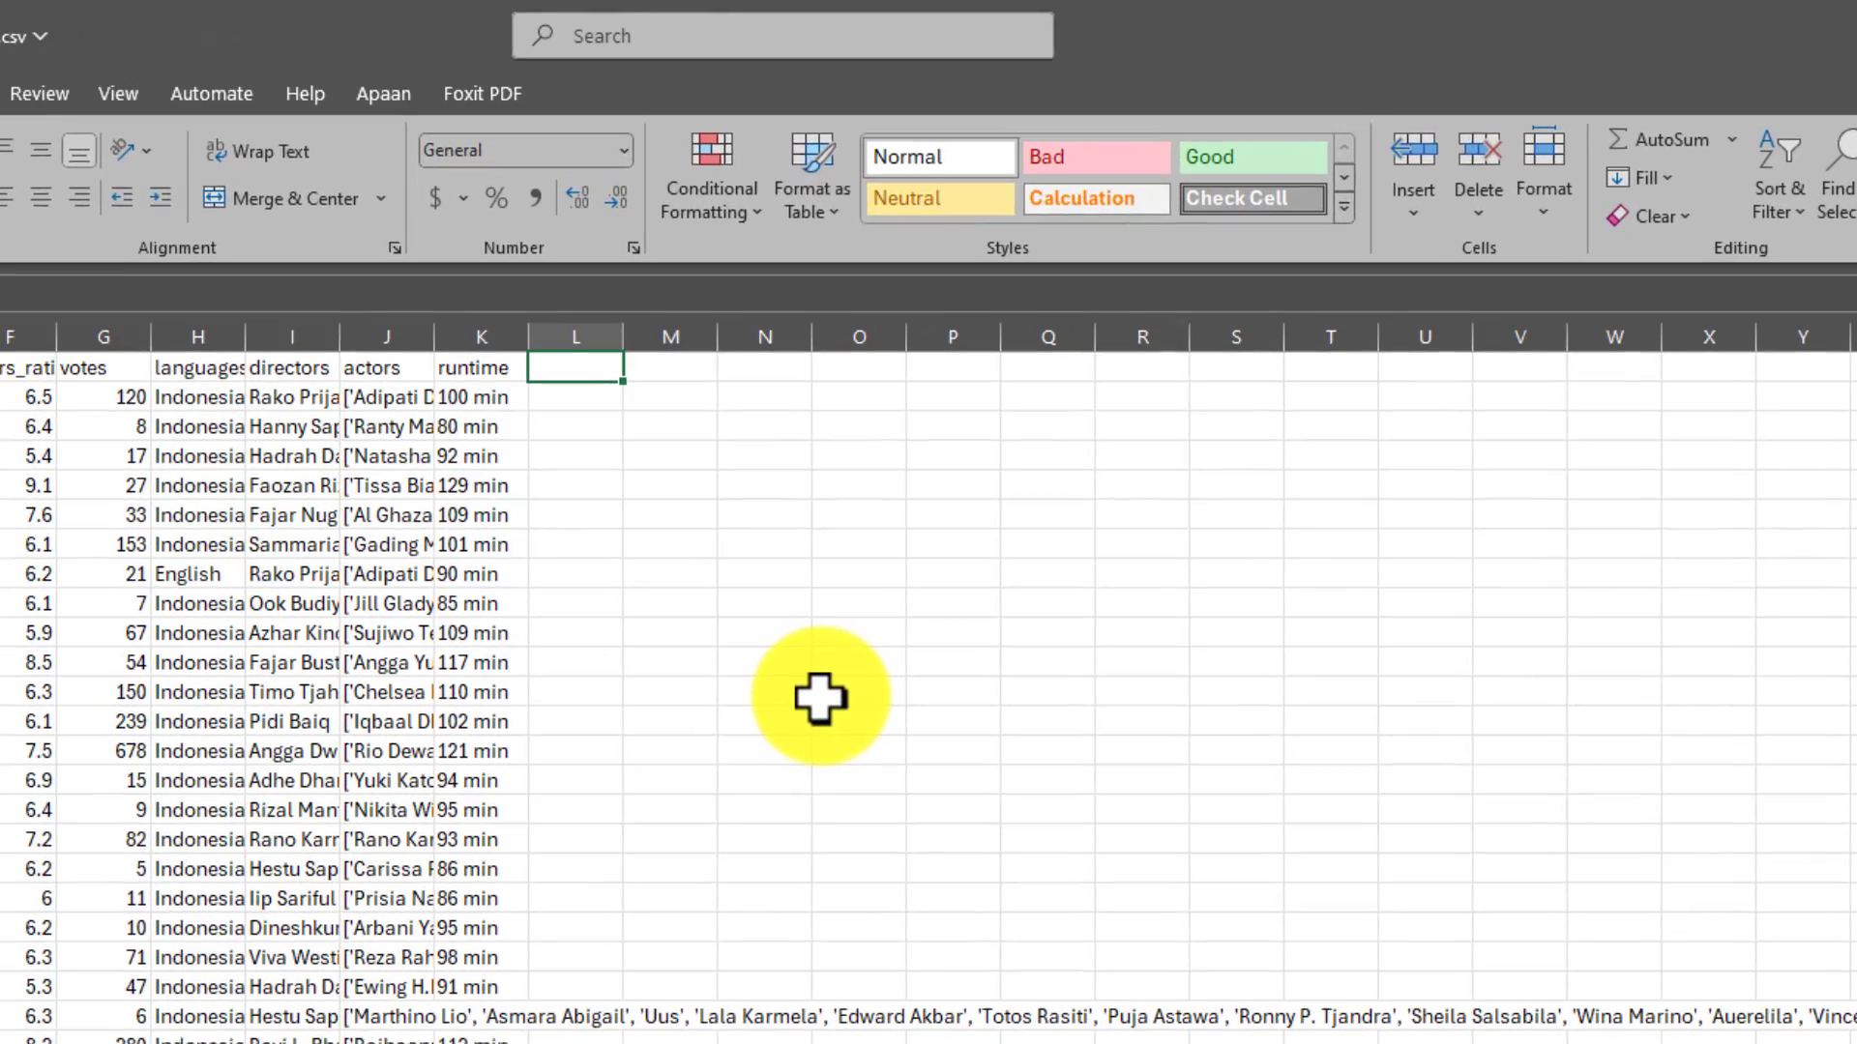
{"action": "type", "text": "weighted"}
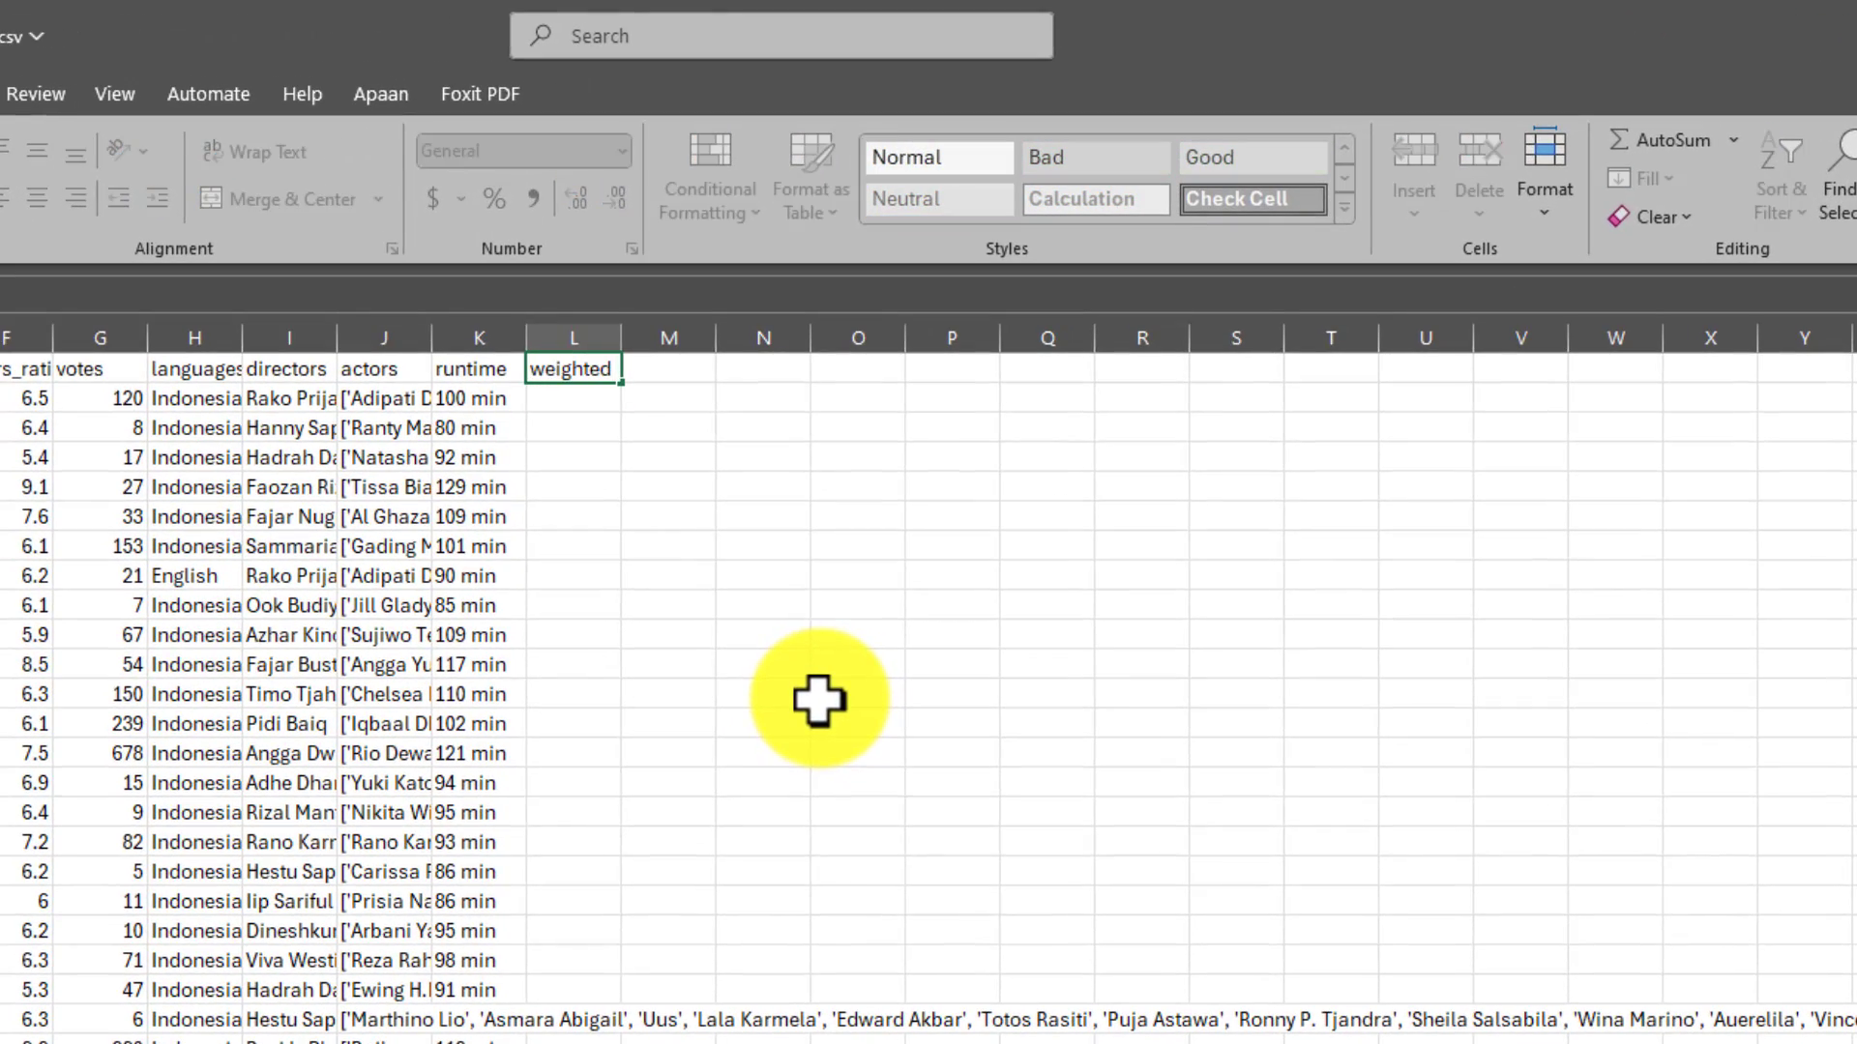
{"action": "type", "text": "_rating"}
{"action": "key", "text": "Return"}
Enter the formula =F2*G2 in cell L2 to multiply users_rating by votes, and fill it down the weighted_rating column
{"action": "type", "text": "=F2"}
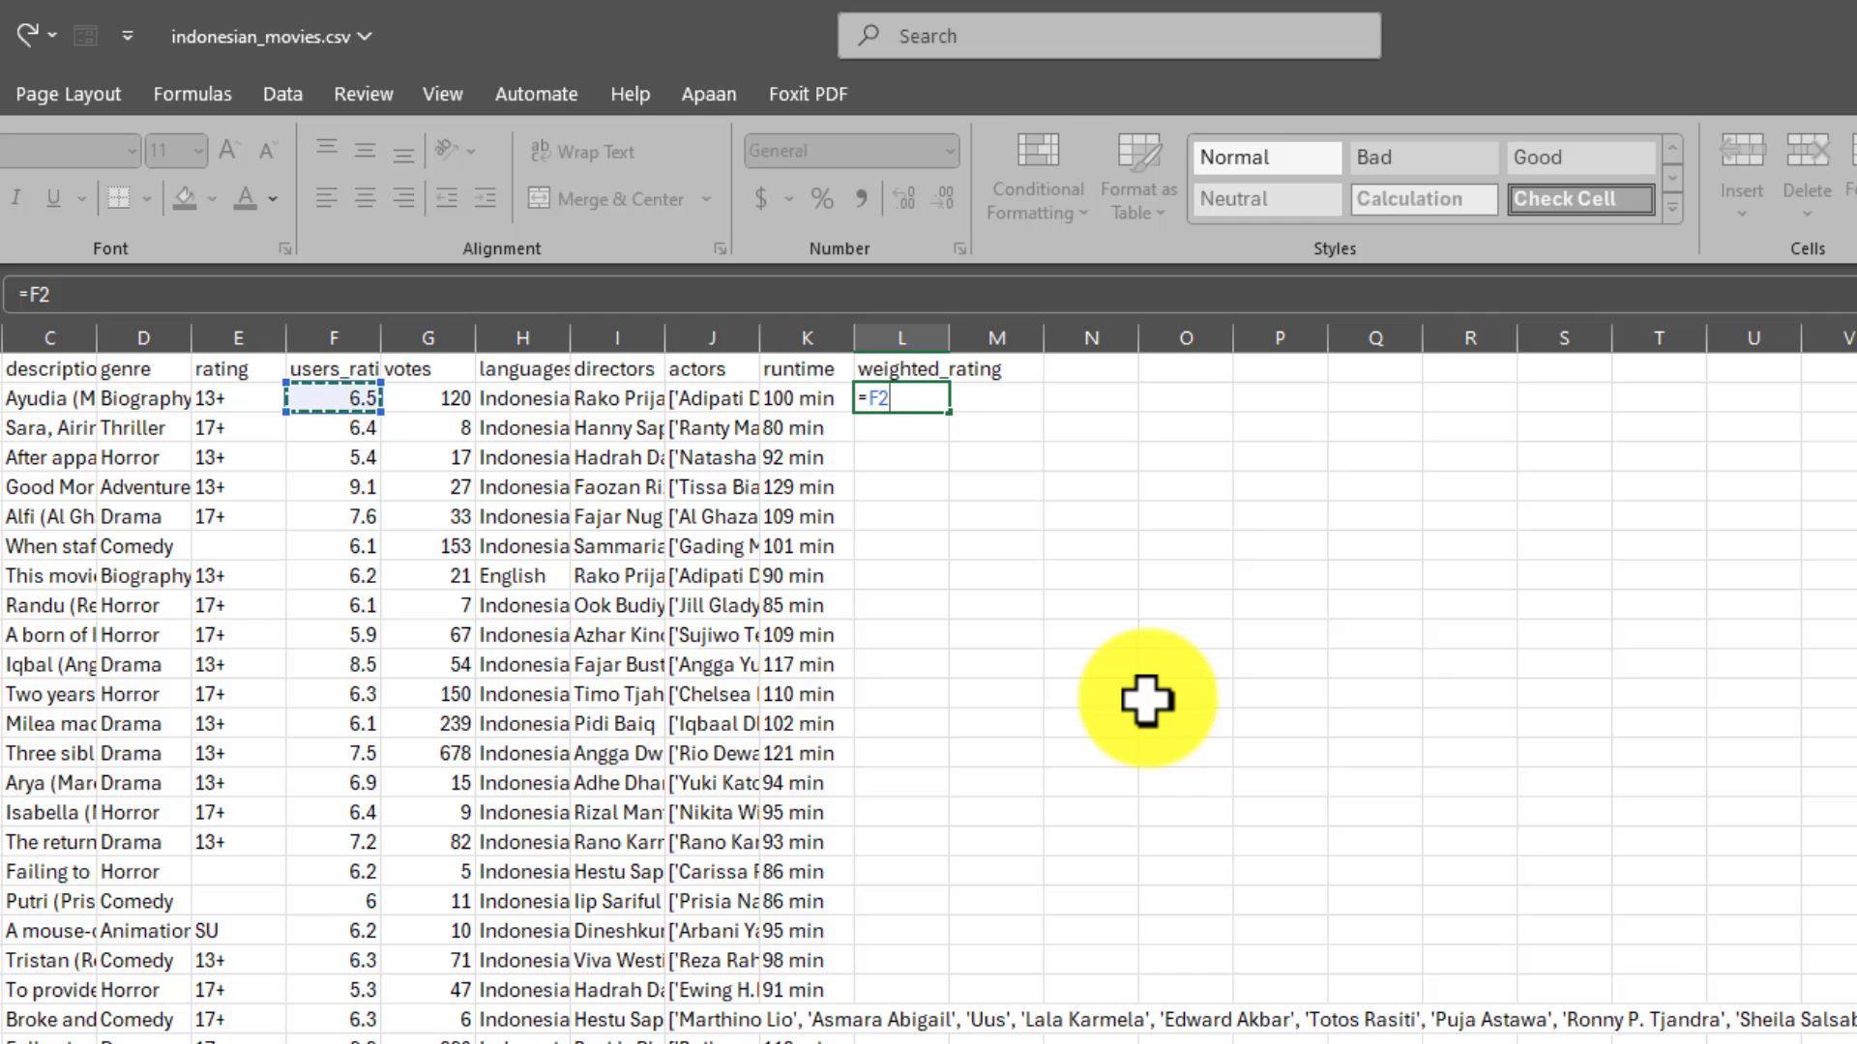
{"action": "type", "text": "*"}
{"action": "key", "text": "Left"}
{"action": "key", "text": "Left"}
{"action": "key", "text": "Left"}
{"action": "key", "text": "Left"}
{"action": "key", "text": "Left"}
{"action": "key", "text": "Return"}
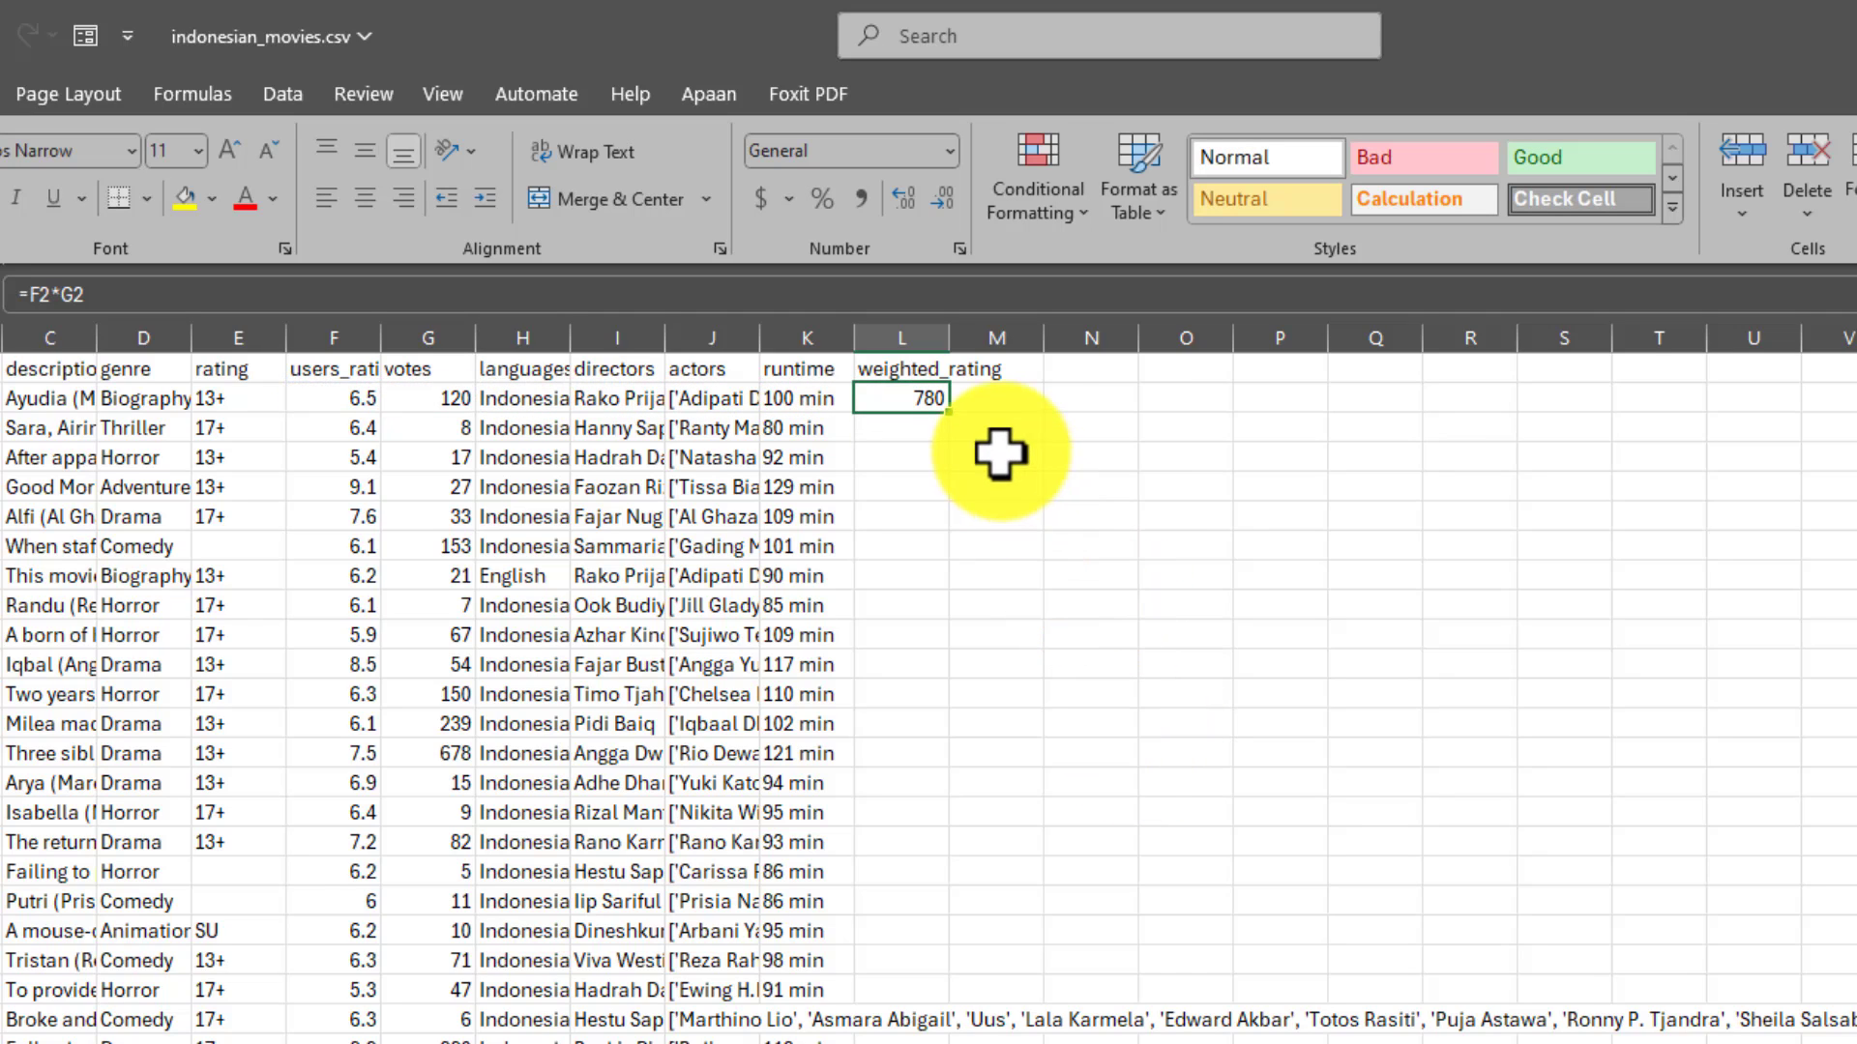
{"action": "double_click", "coordinate": [947, 413]}
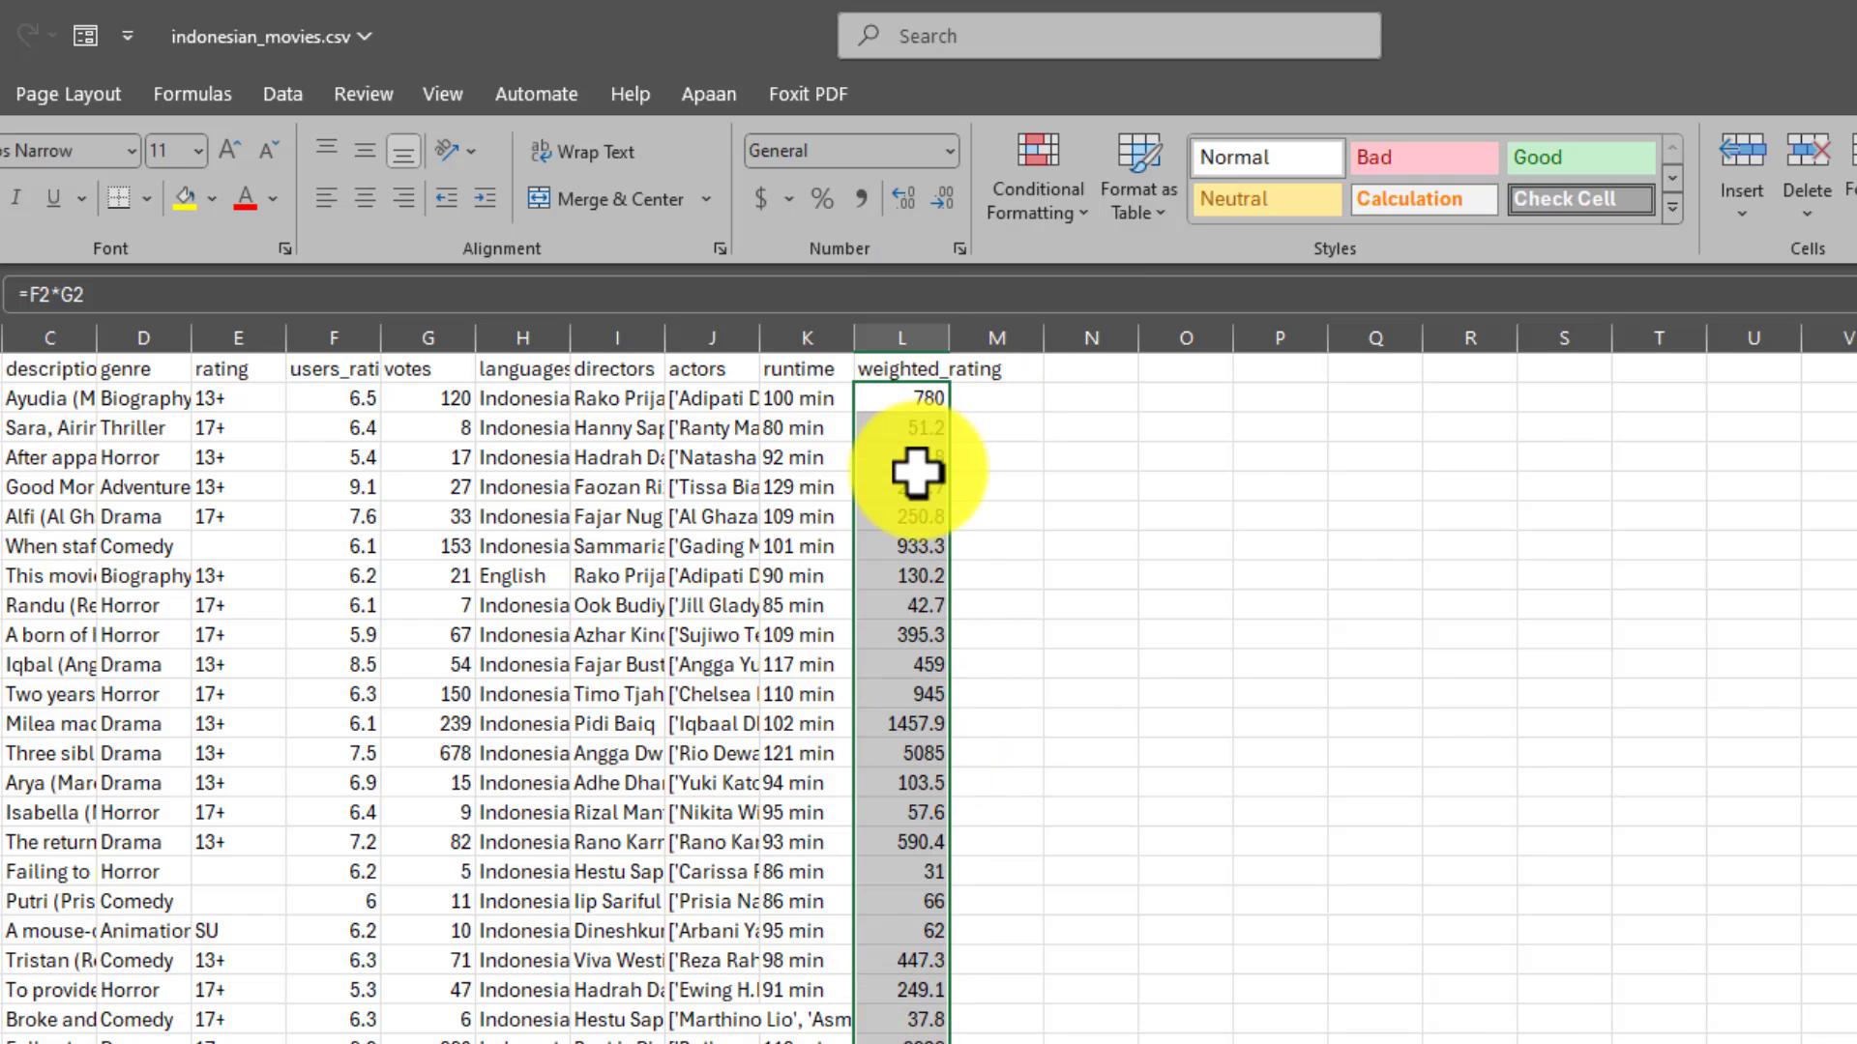
{"action": "left_click", "coordinate": [925, 616]}
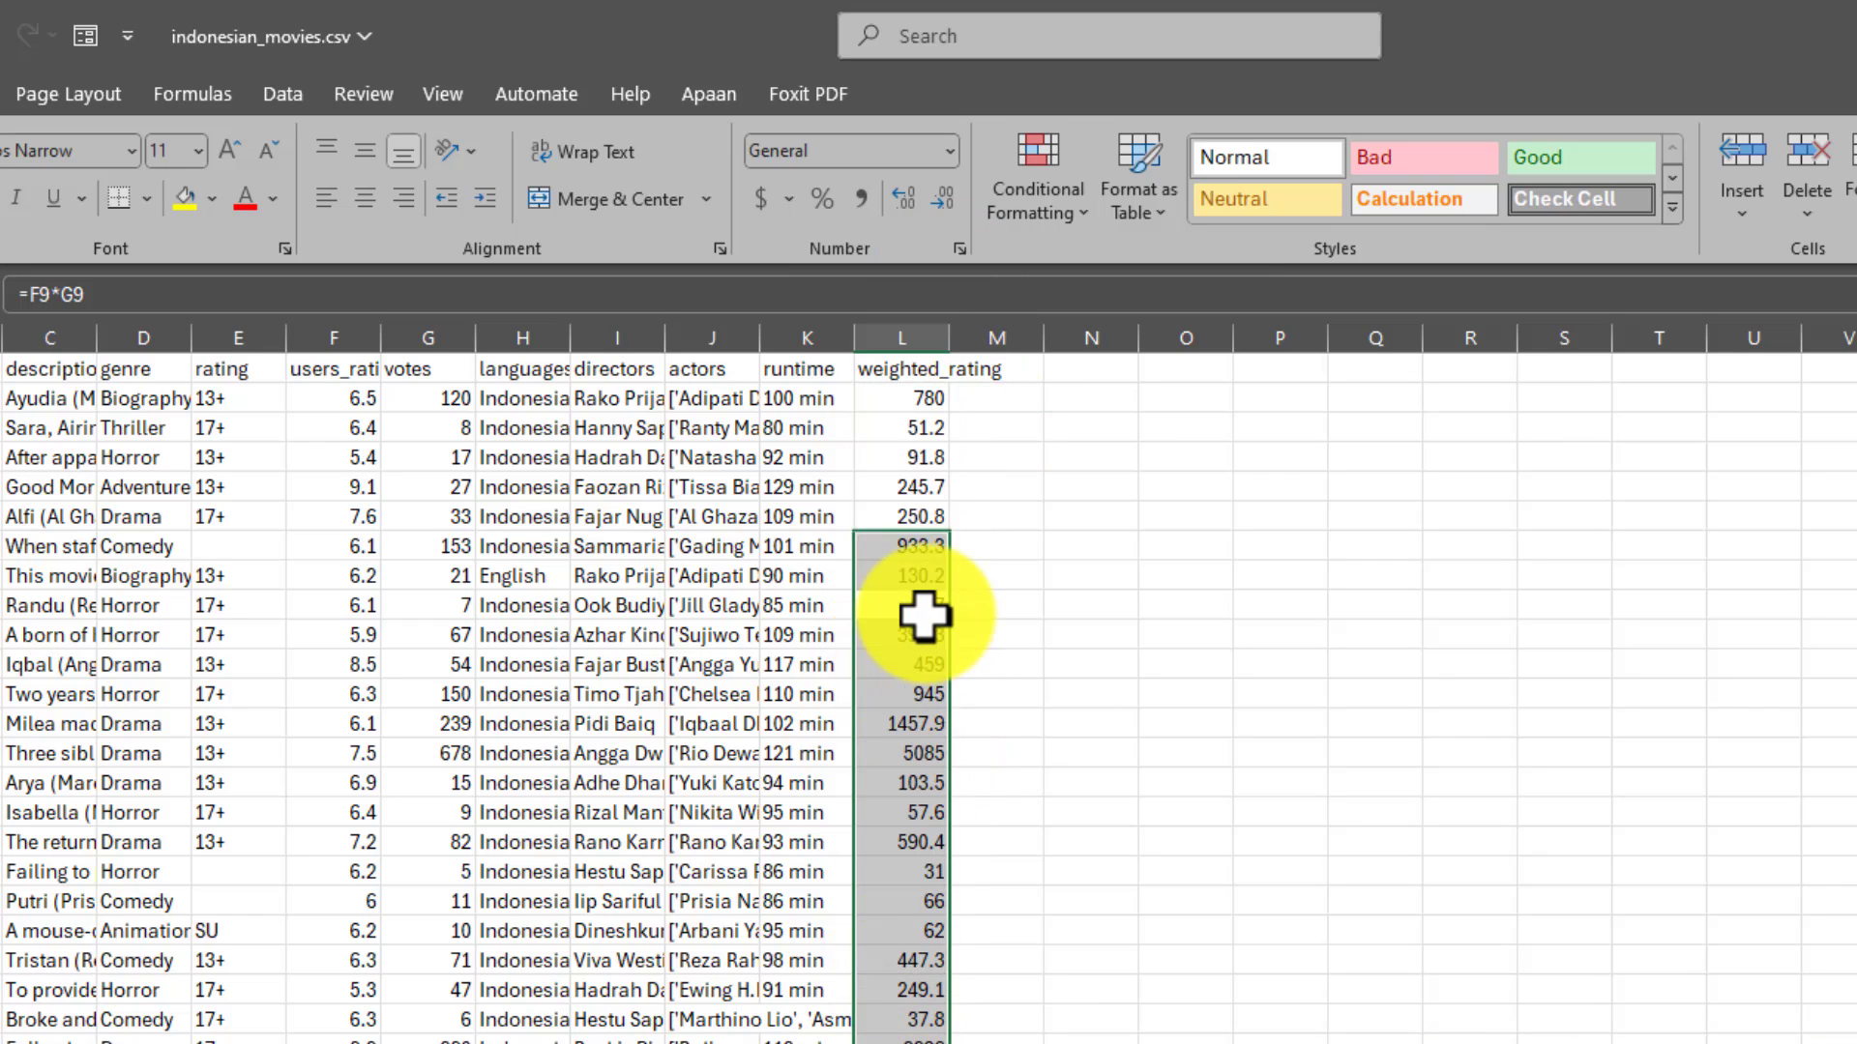
Examine the users_rating and votes values in several rows against the resulting weighted_rating formulas
{"action": "left_click", "coordinate": [903, 397]}
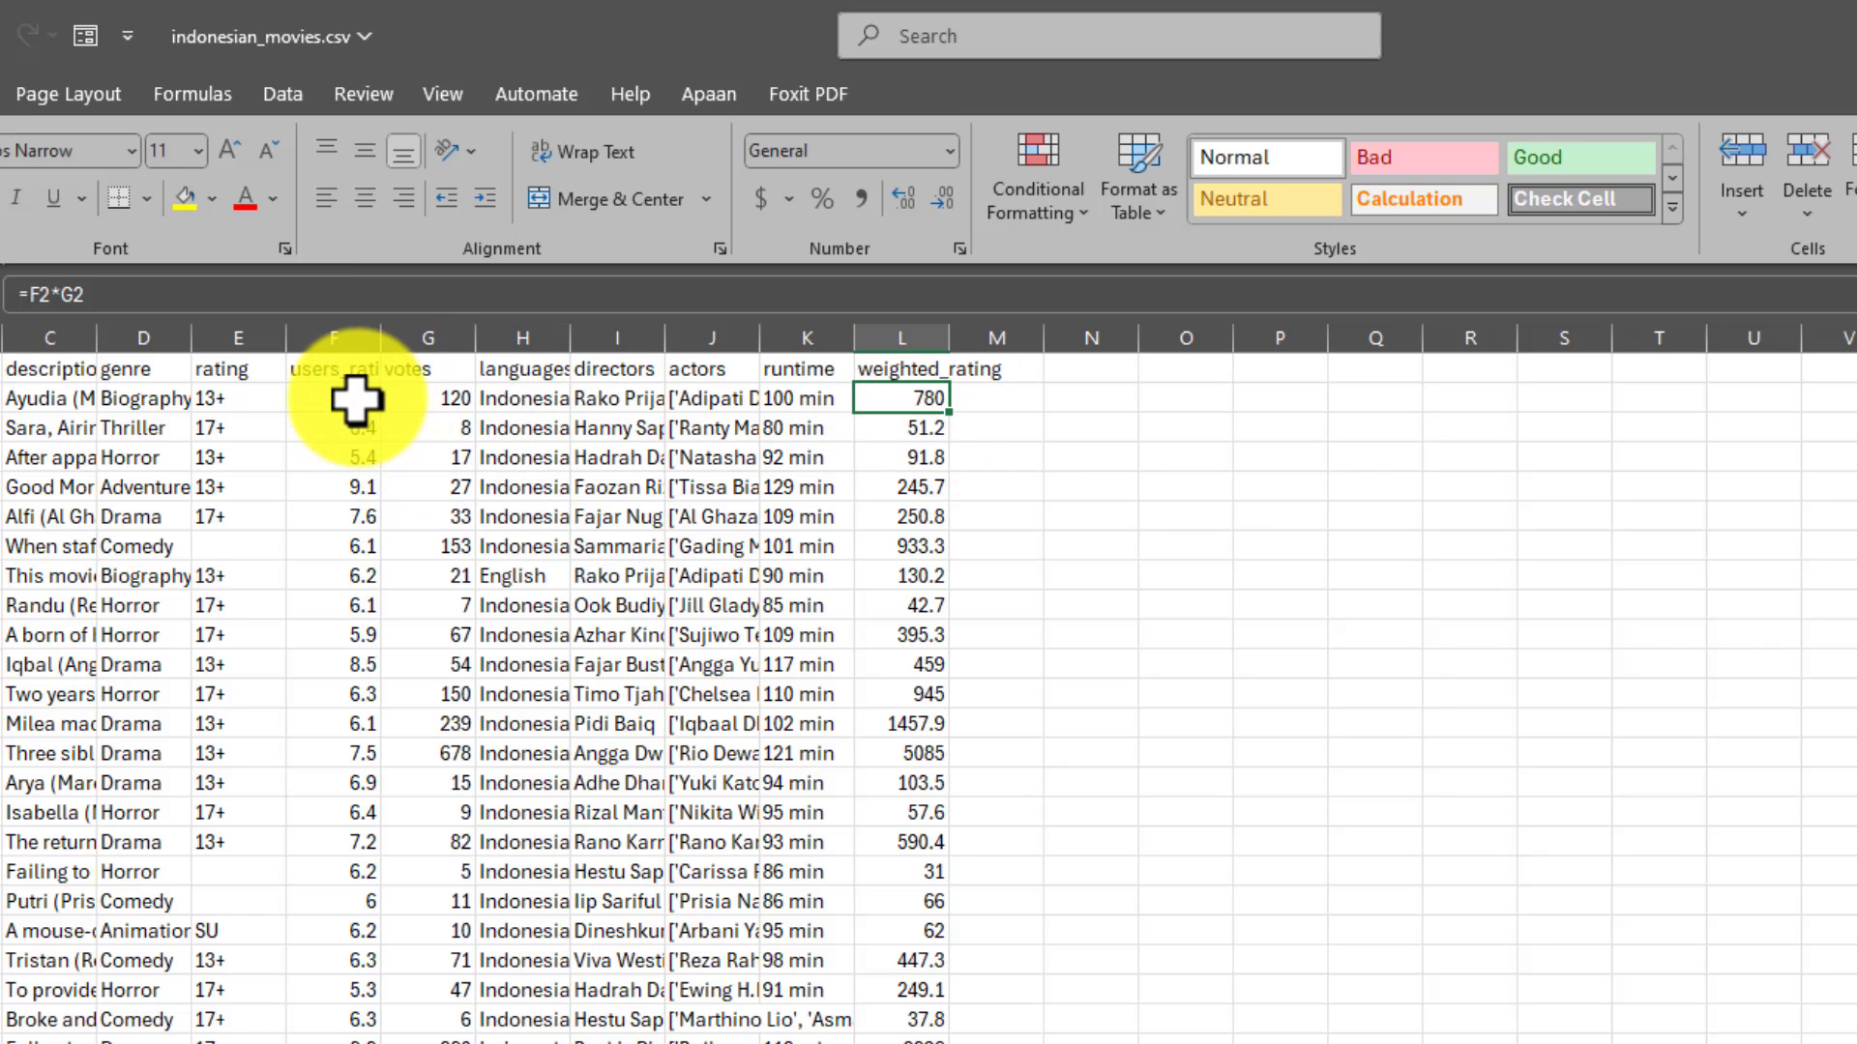
{"action": "left_click", "coordinate": [364, 401]}
{"action": "left_click", "coordinate": [348, 489]}
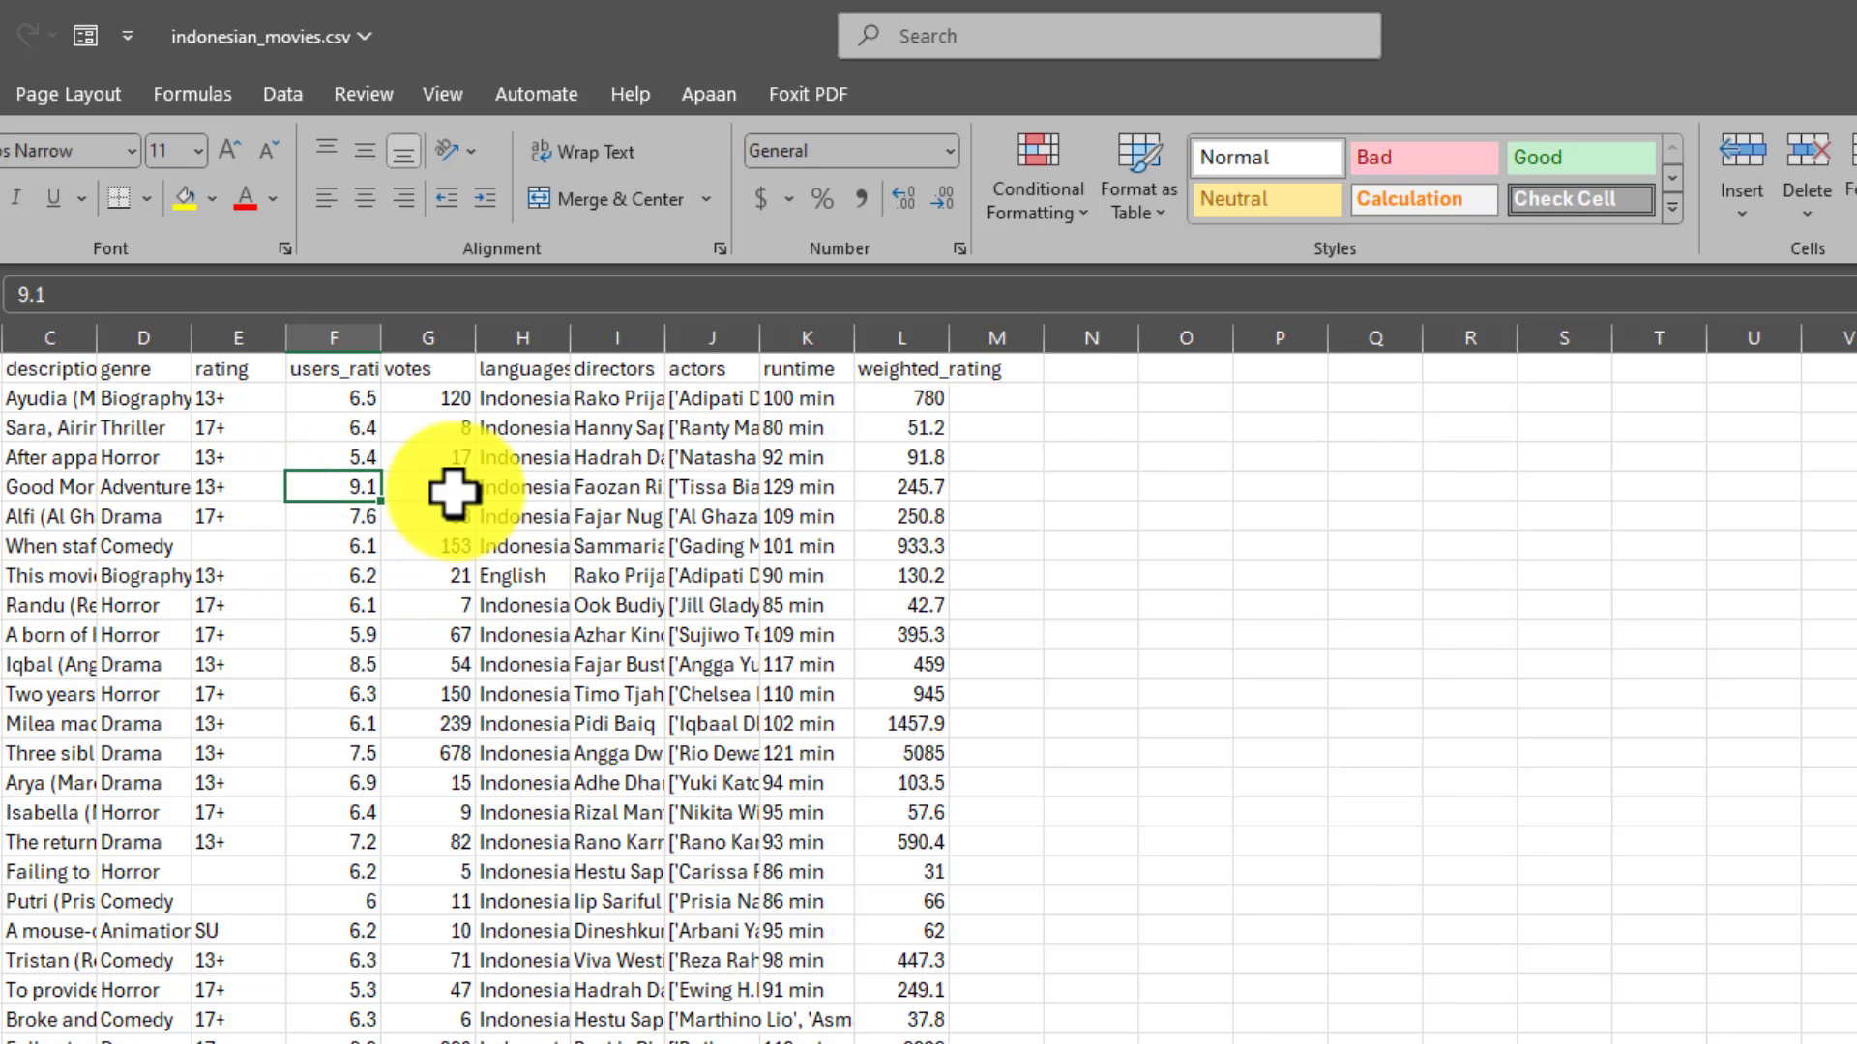
{"action": "left_click", "coordinate": [460, 397]}
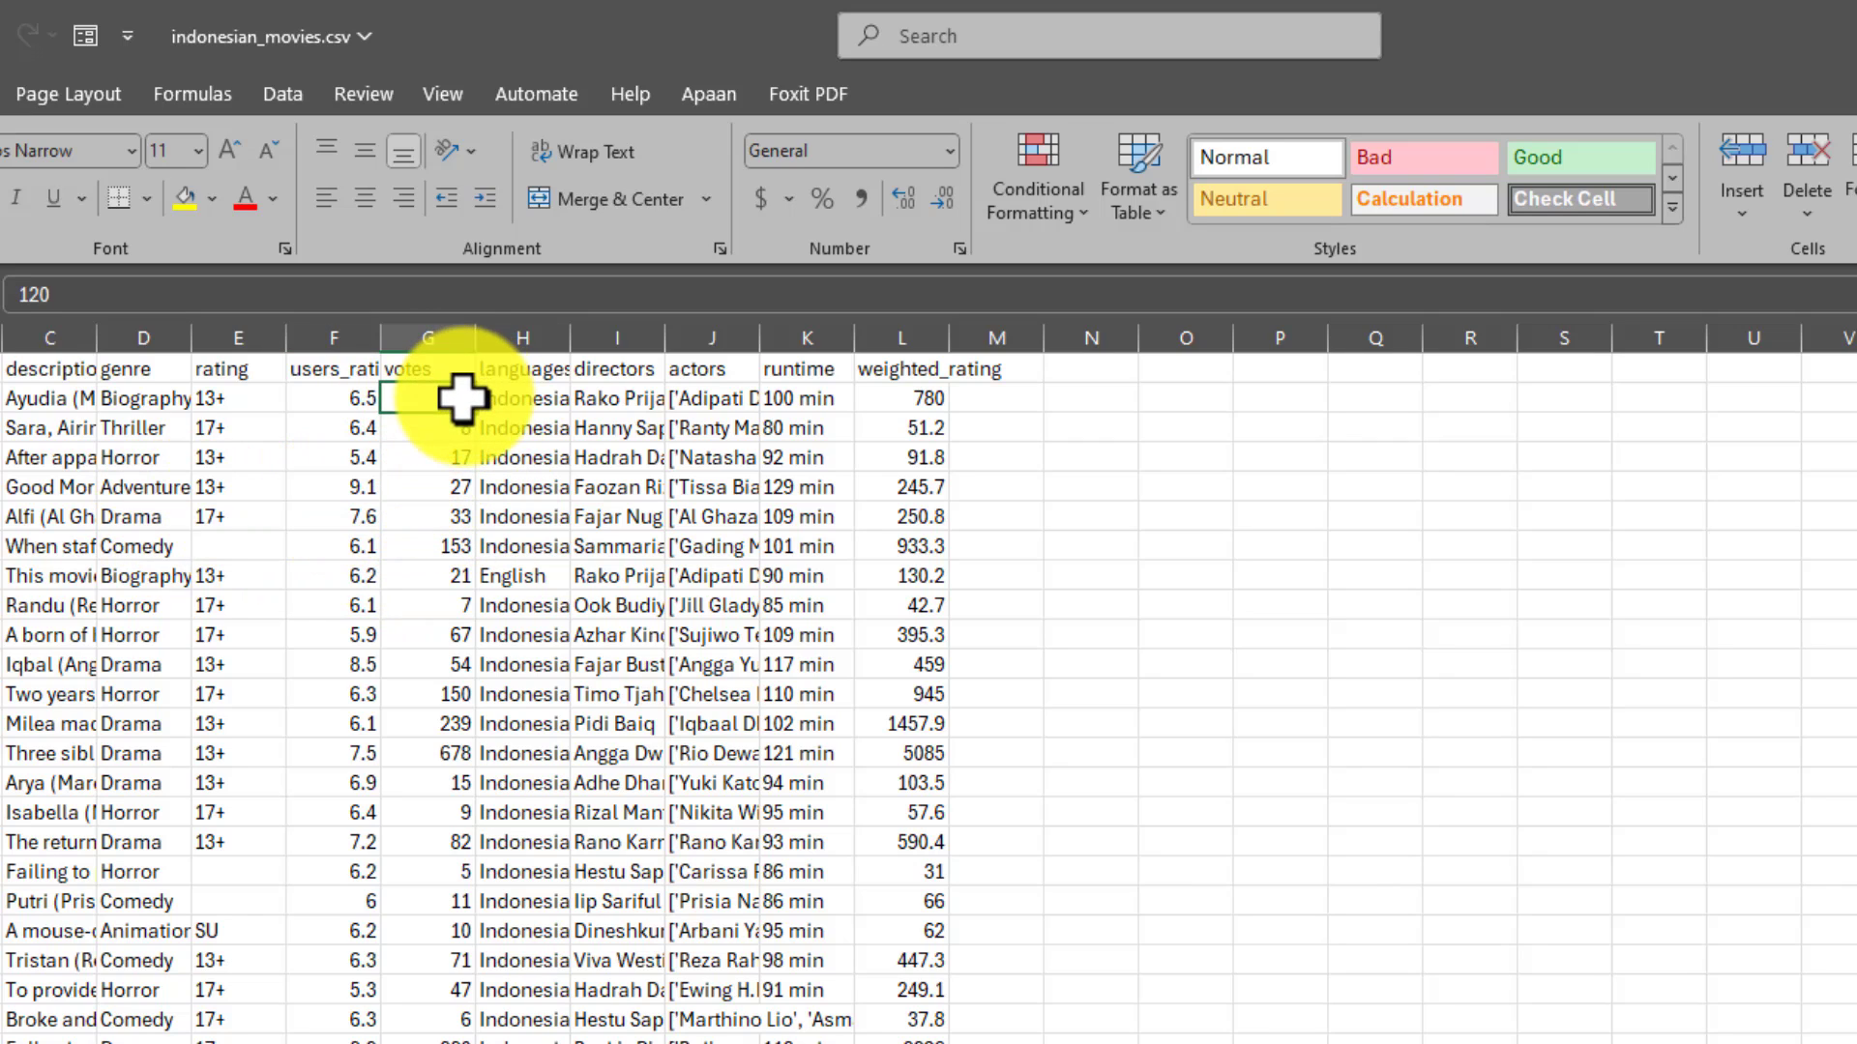
{"action": "left_click", "coordinate": [447, 544]}
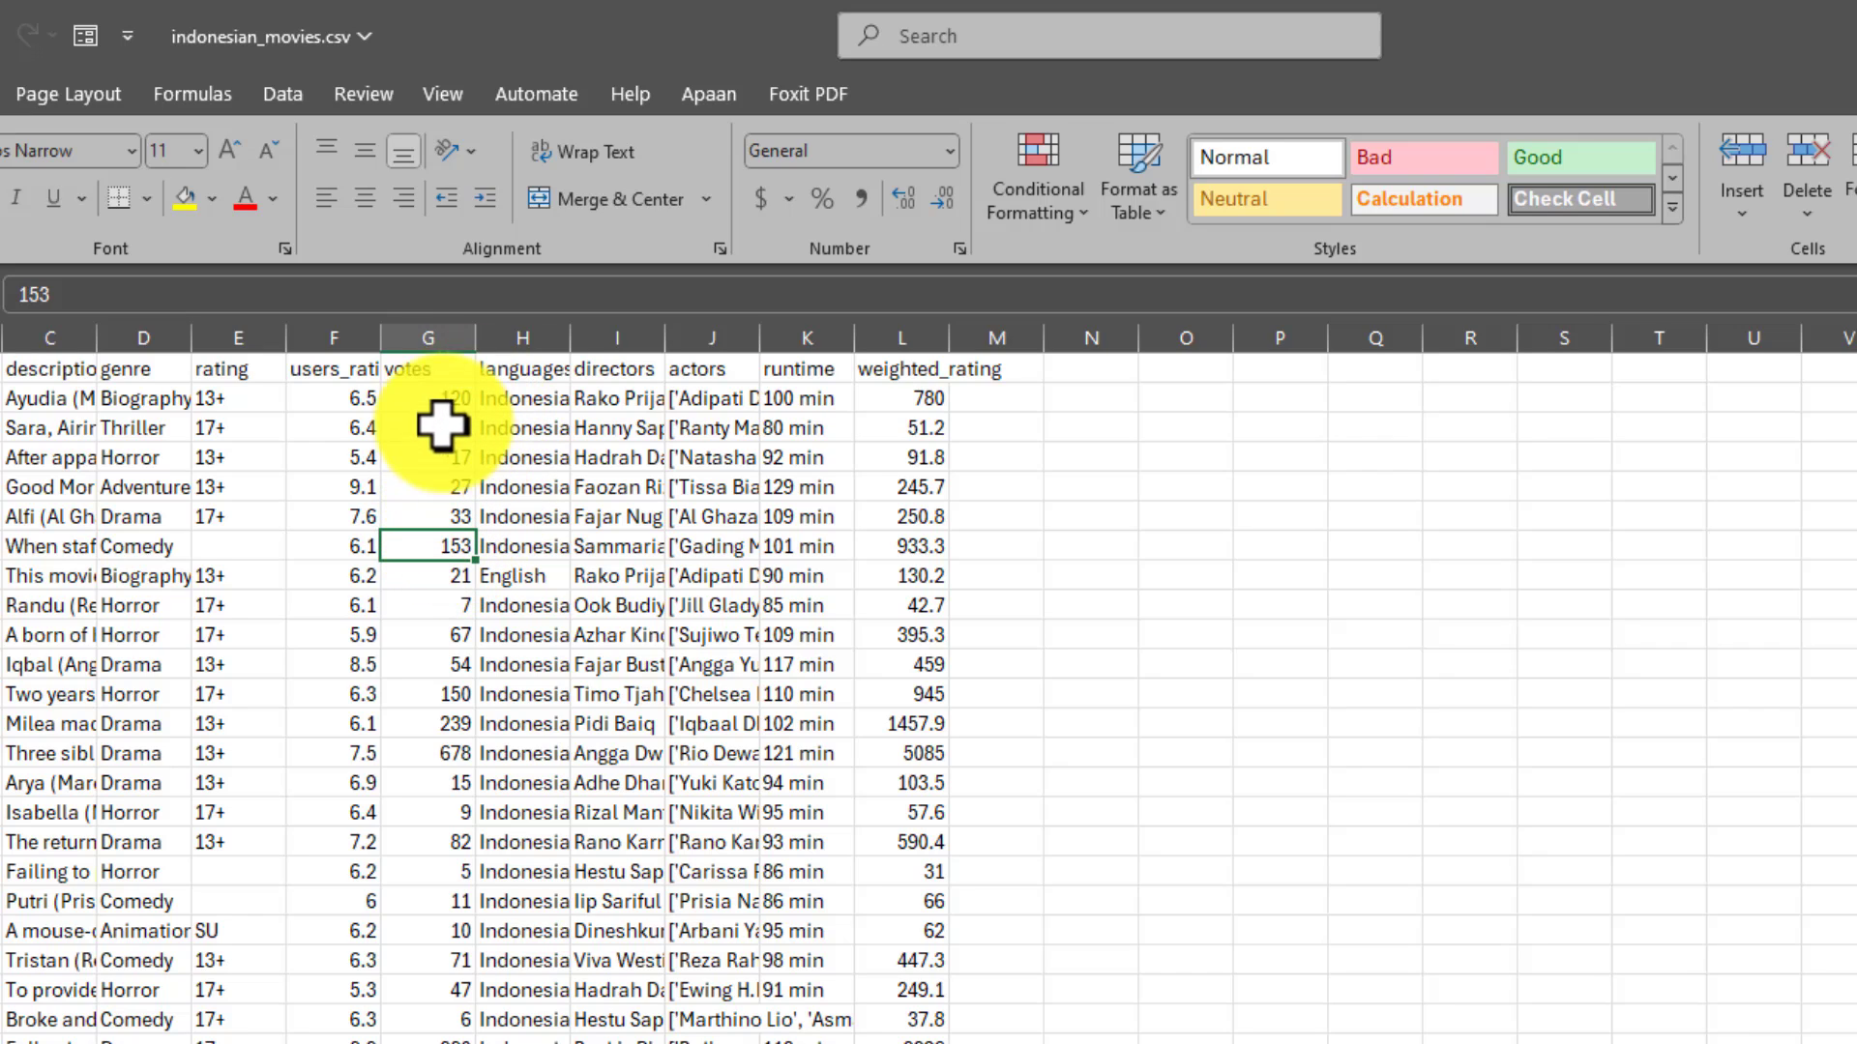
{"action": "left_click", "coordinate": [936, 402]}
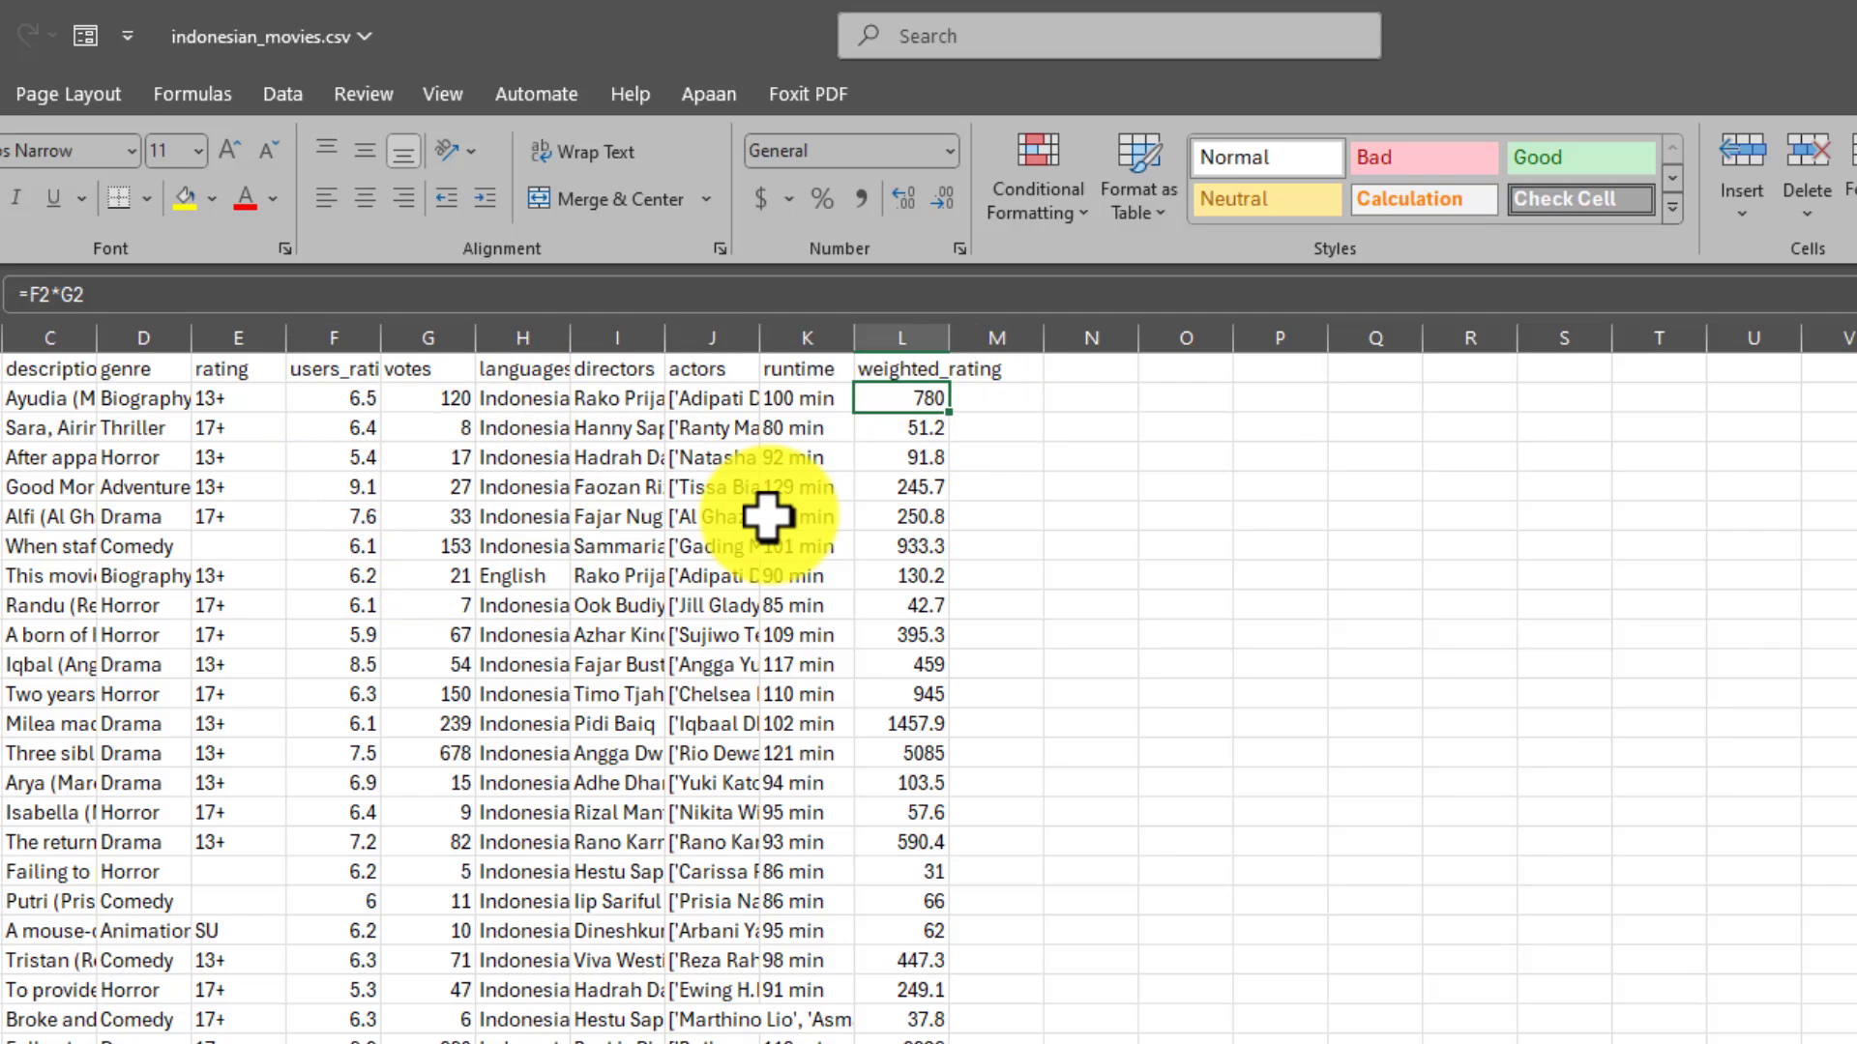
{"action": "left_click", "coordinate": [920, 491]}
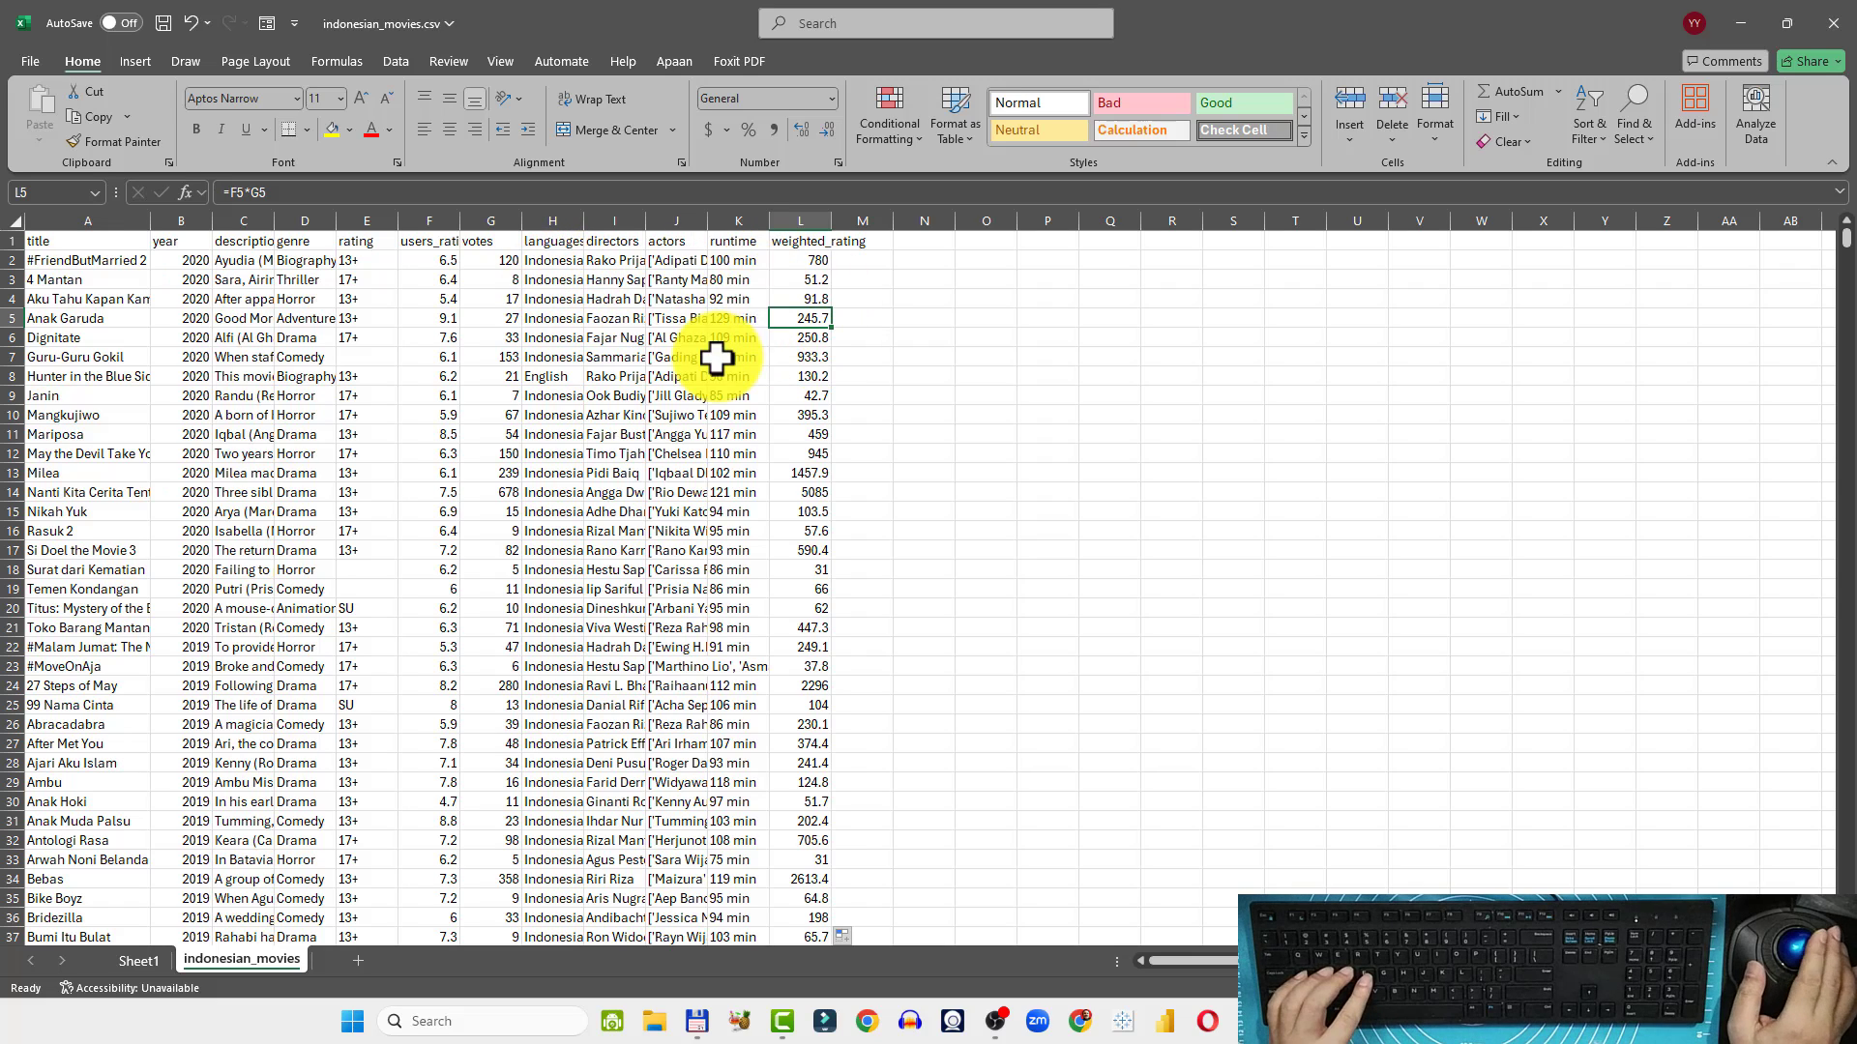
Create a PivotTable from the movie data on a new worksheet, with genre as rows and the sum of votes as values
{"action": "left_click", "coordinate": [498, 260]}
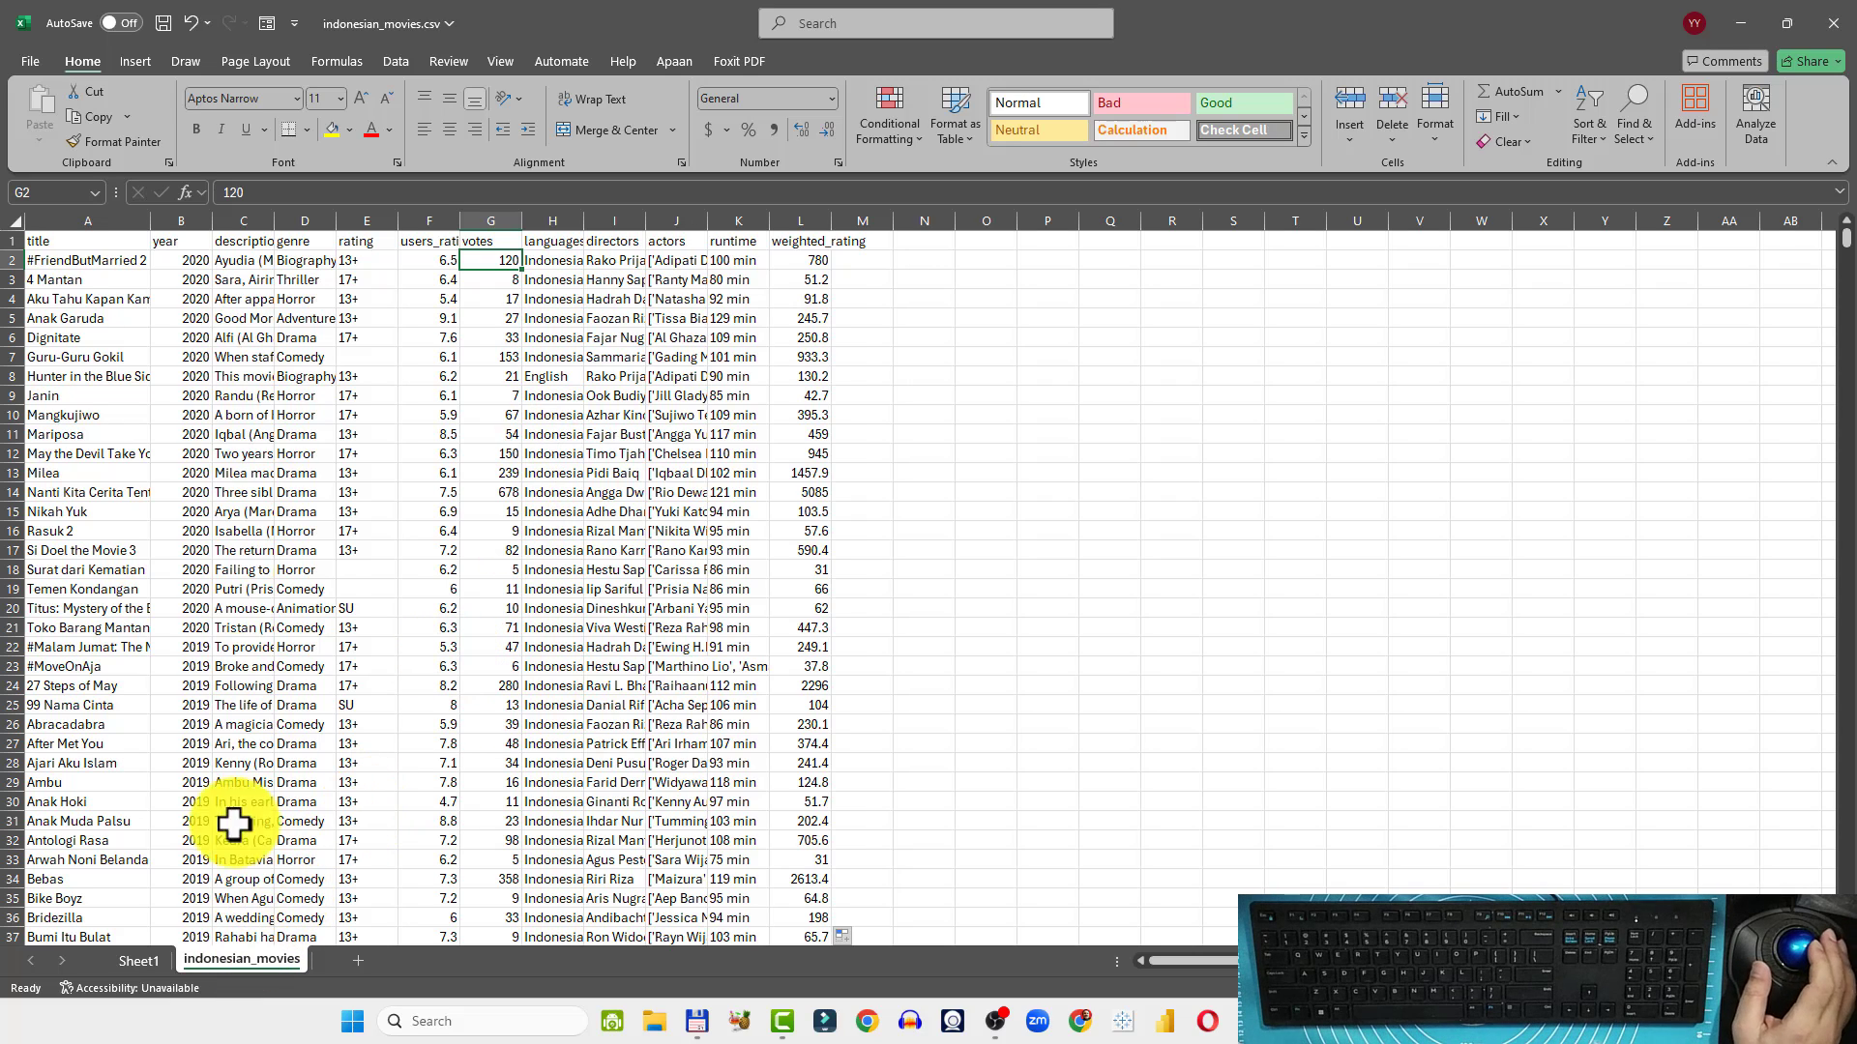
{"action": "left_click", "coordinate": [137, 60]}
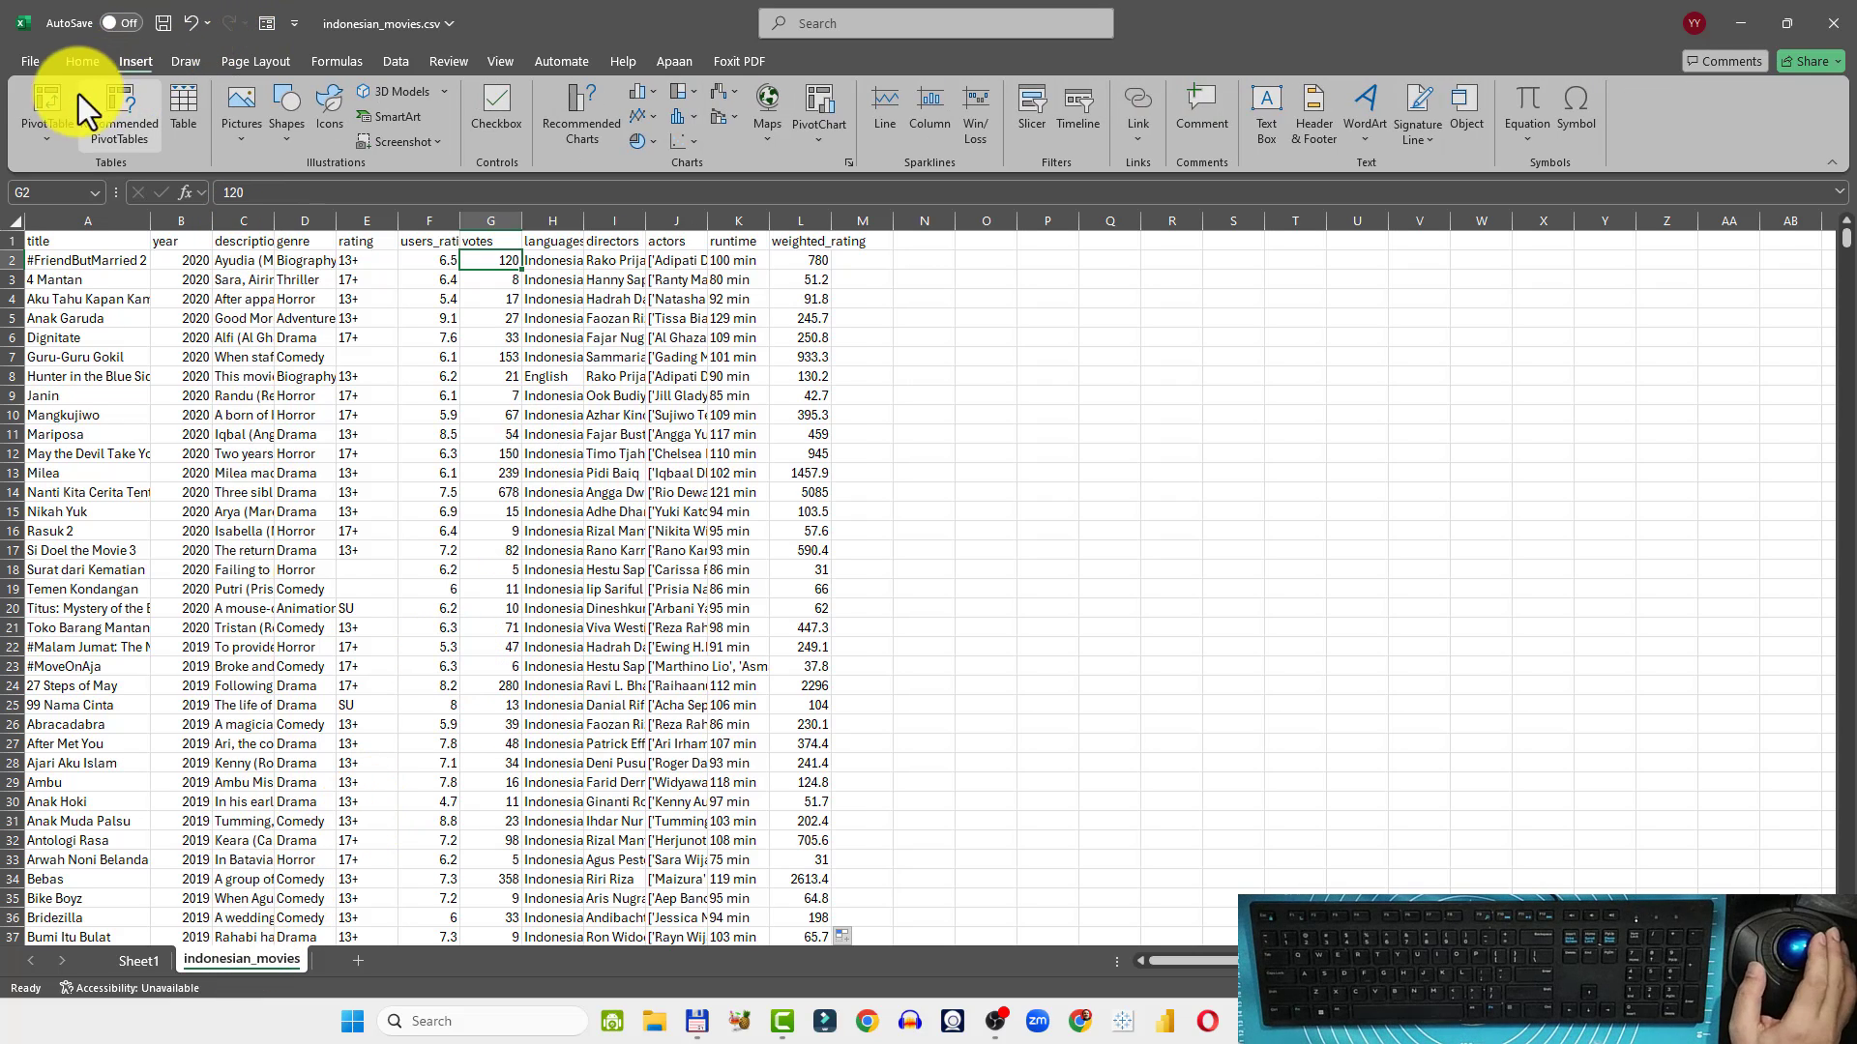
{"action": "left_click", "coordinate": [46, 102]}
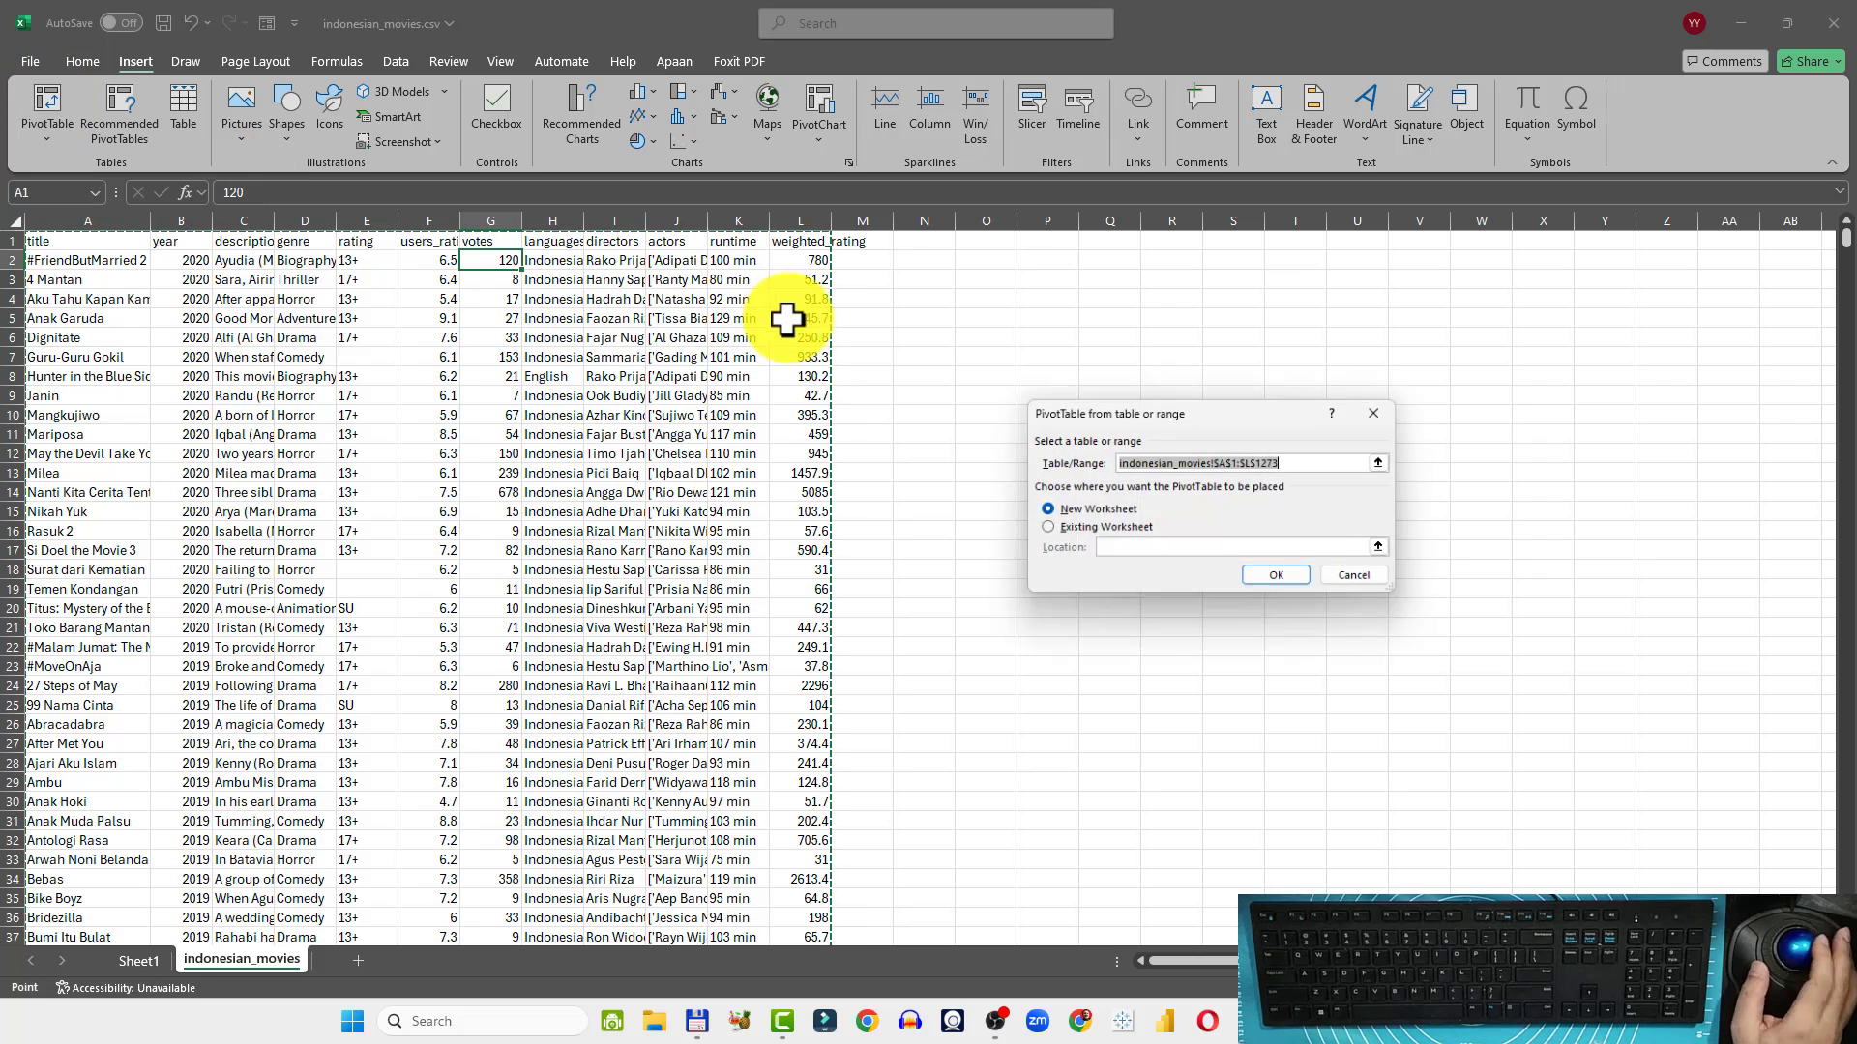
{"action": "left_click", "coordinate": [1285, 580]}
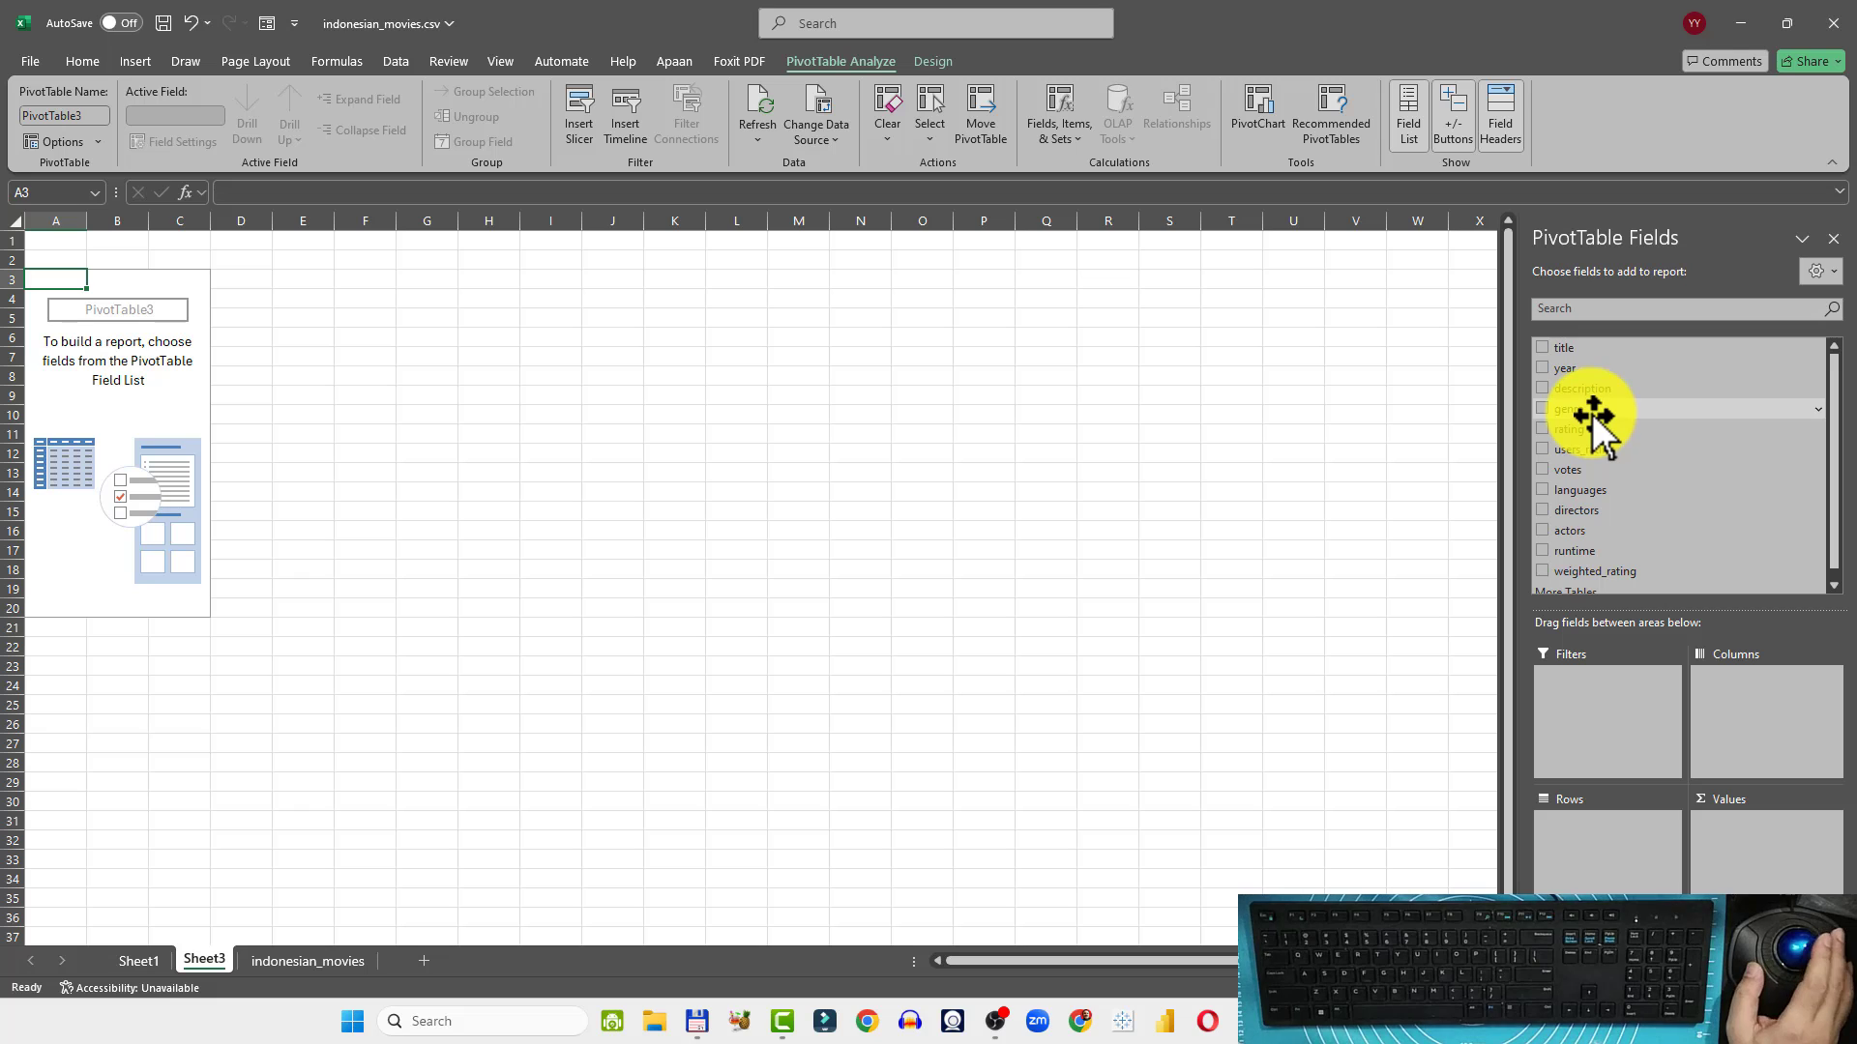
{"action": "left_click_drag", "start_coordinate": [1592, 414], "coordinate": [1644, 844]}
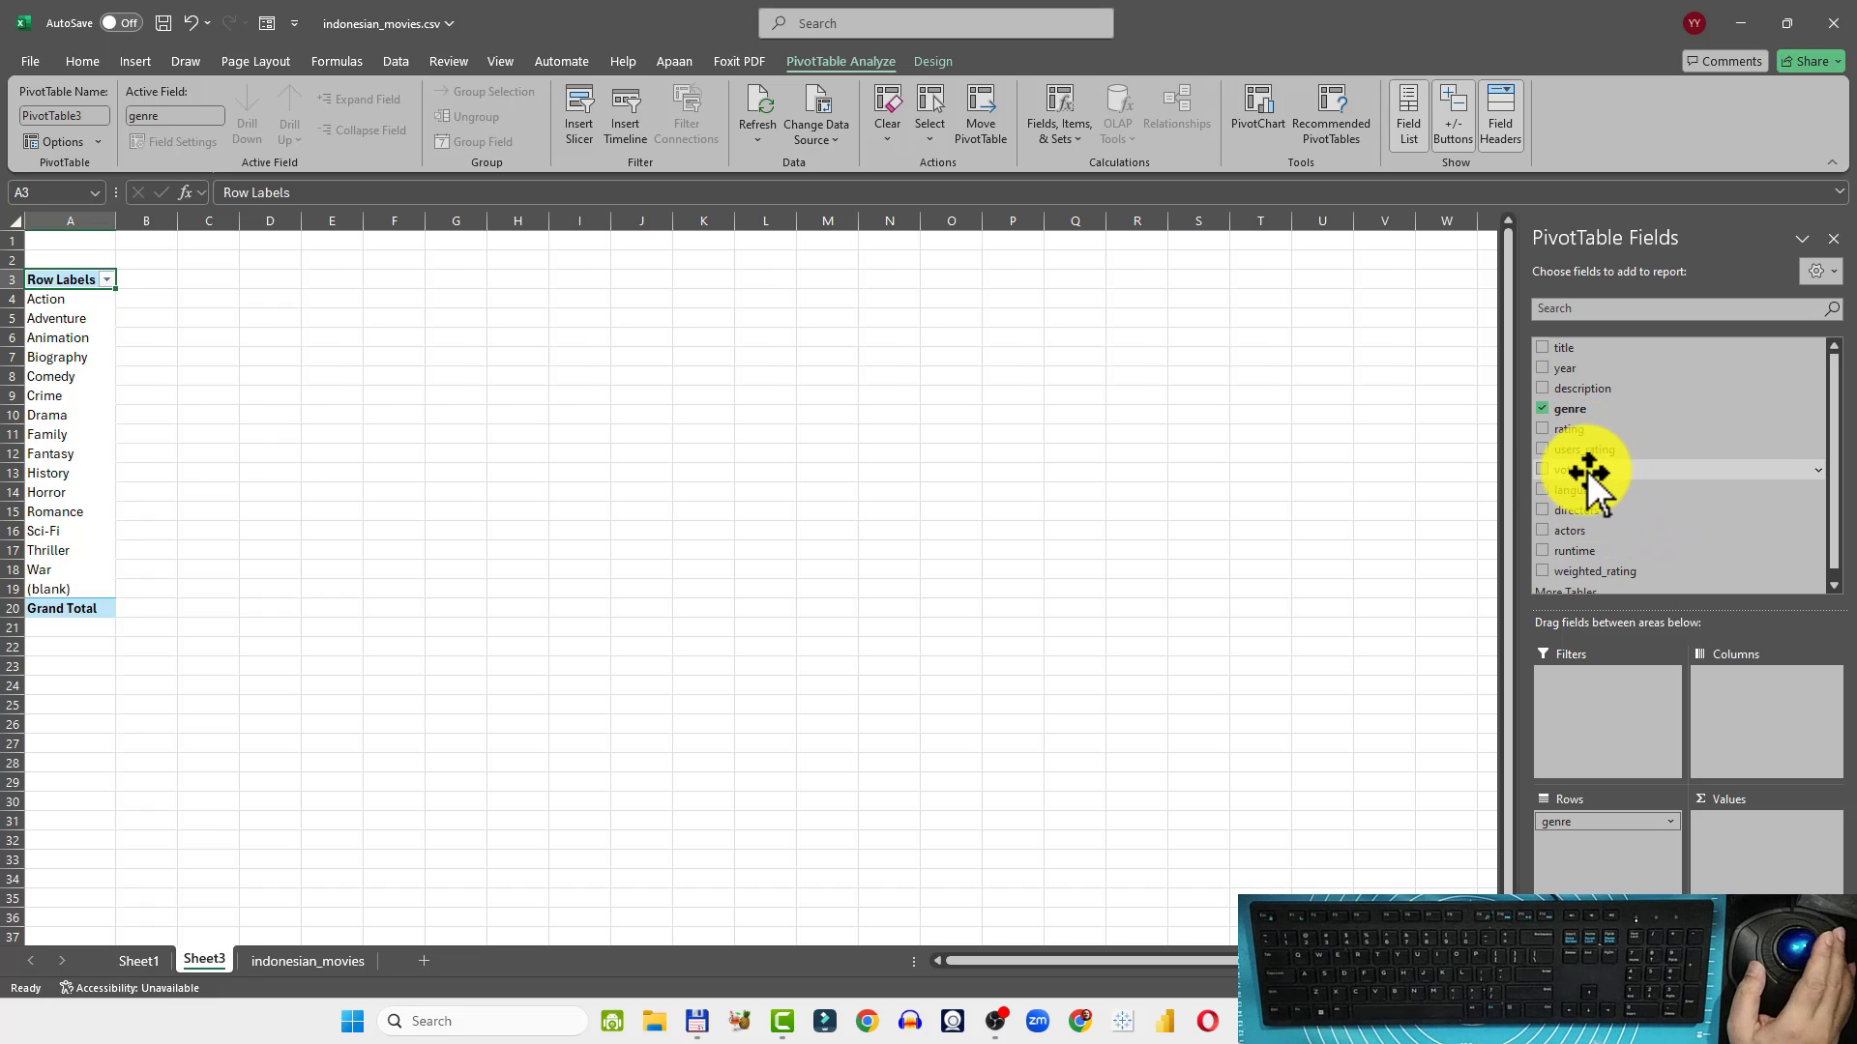
{"action": "left_click_drag", "start_coordinate": [1587, 472], "coordinate": [1747, 859]}
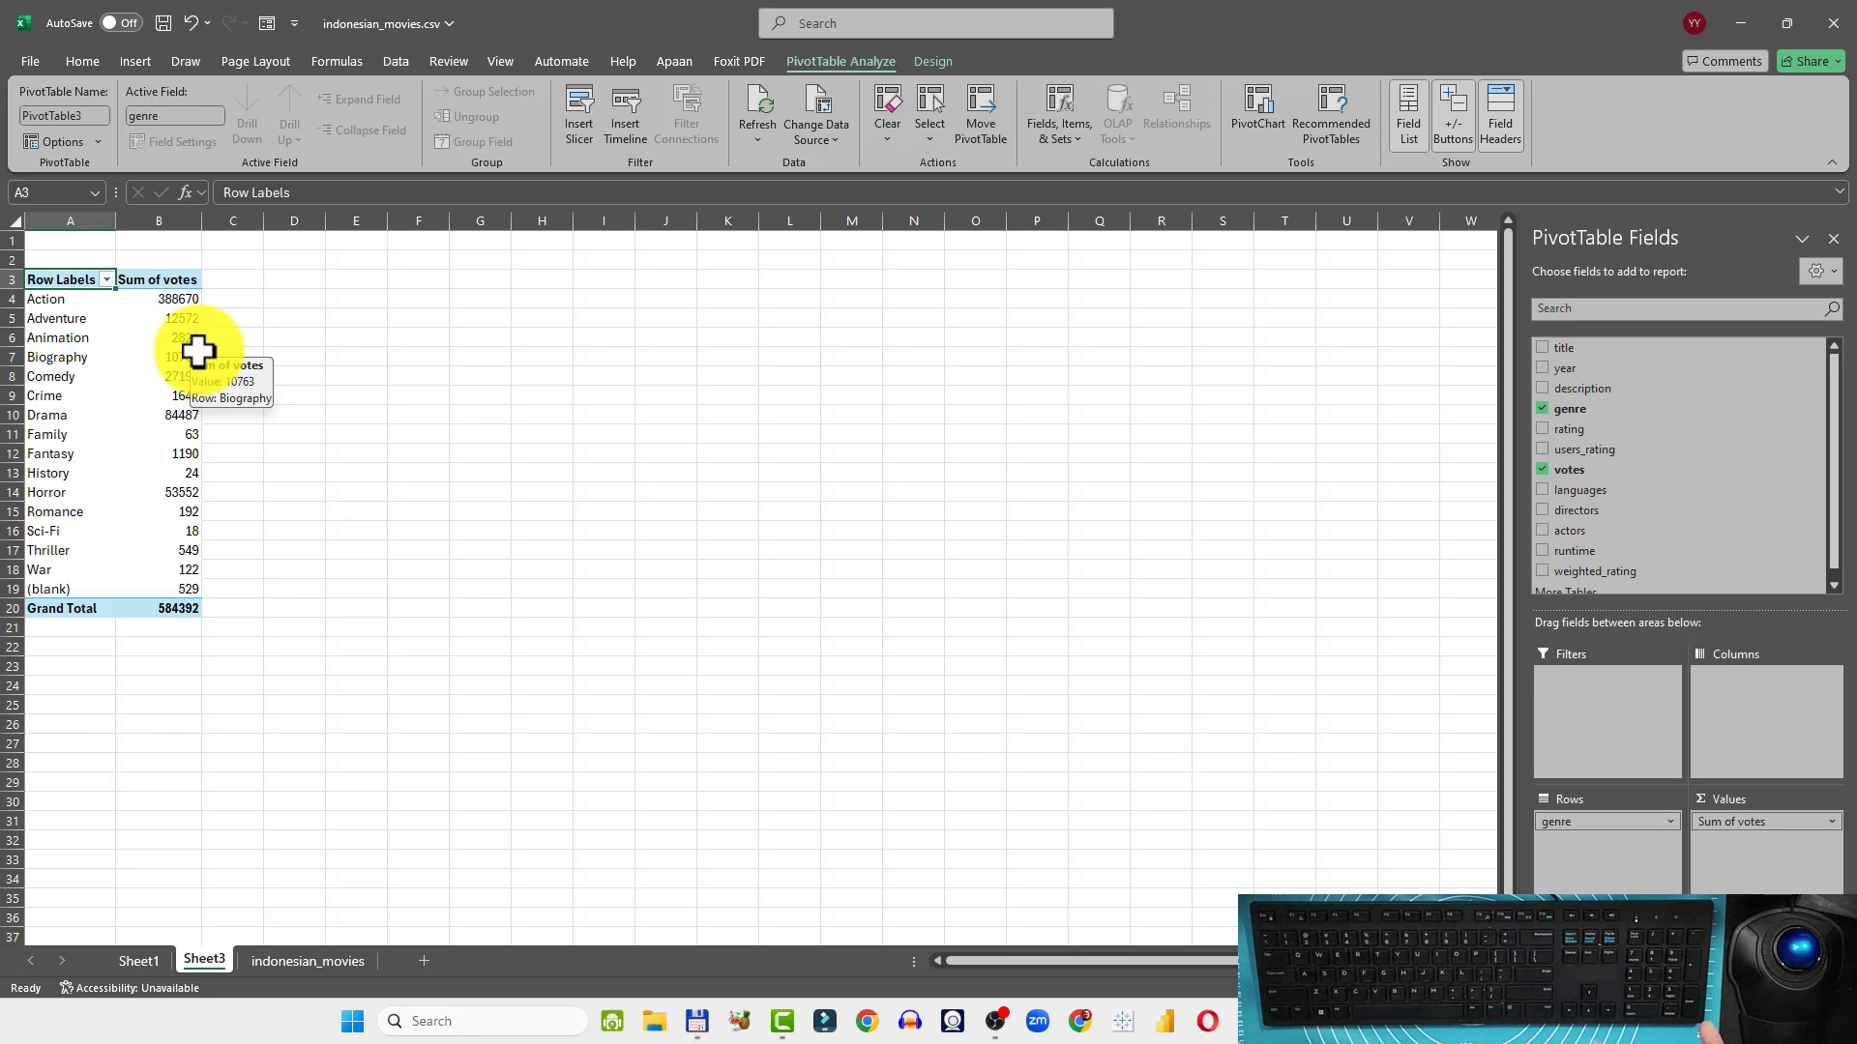
Copy the PivotTable's genres and vote sums from Action to War, excluding blank and Grand Total, and paste them as values at D4
{"action": "left_click", "coordinate": [62, 306]}
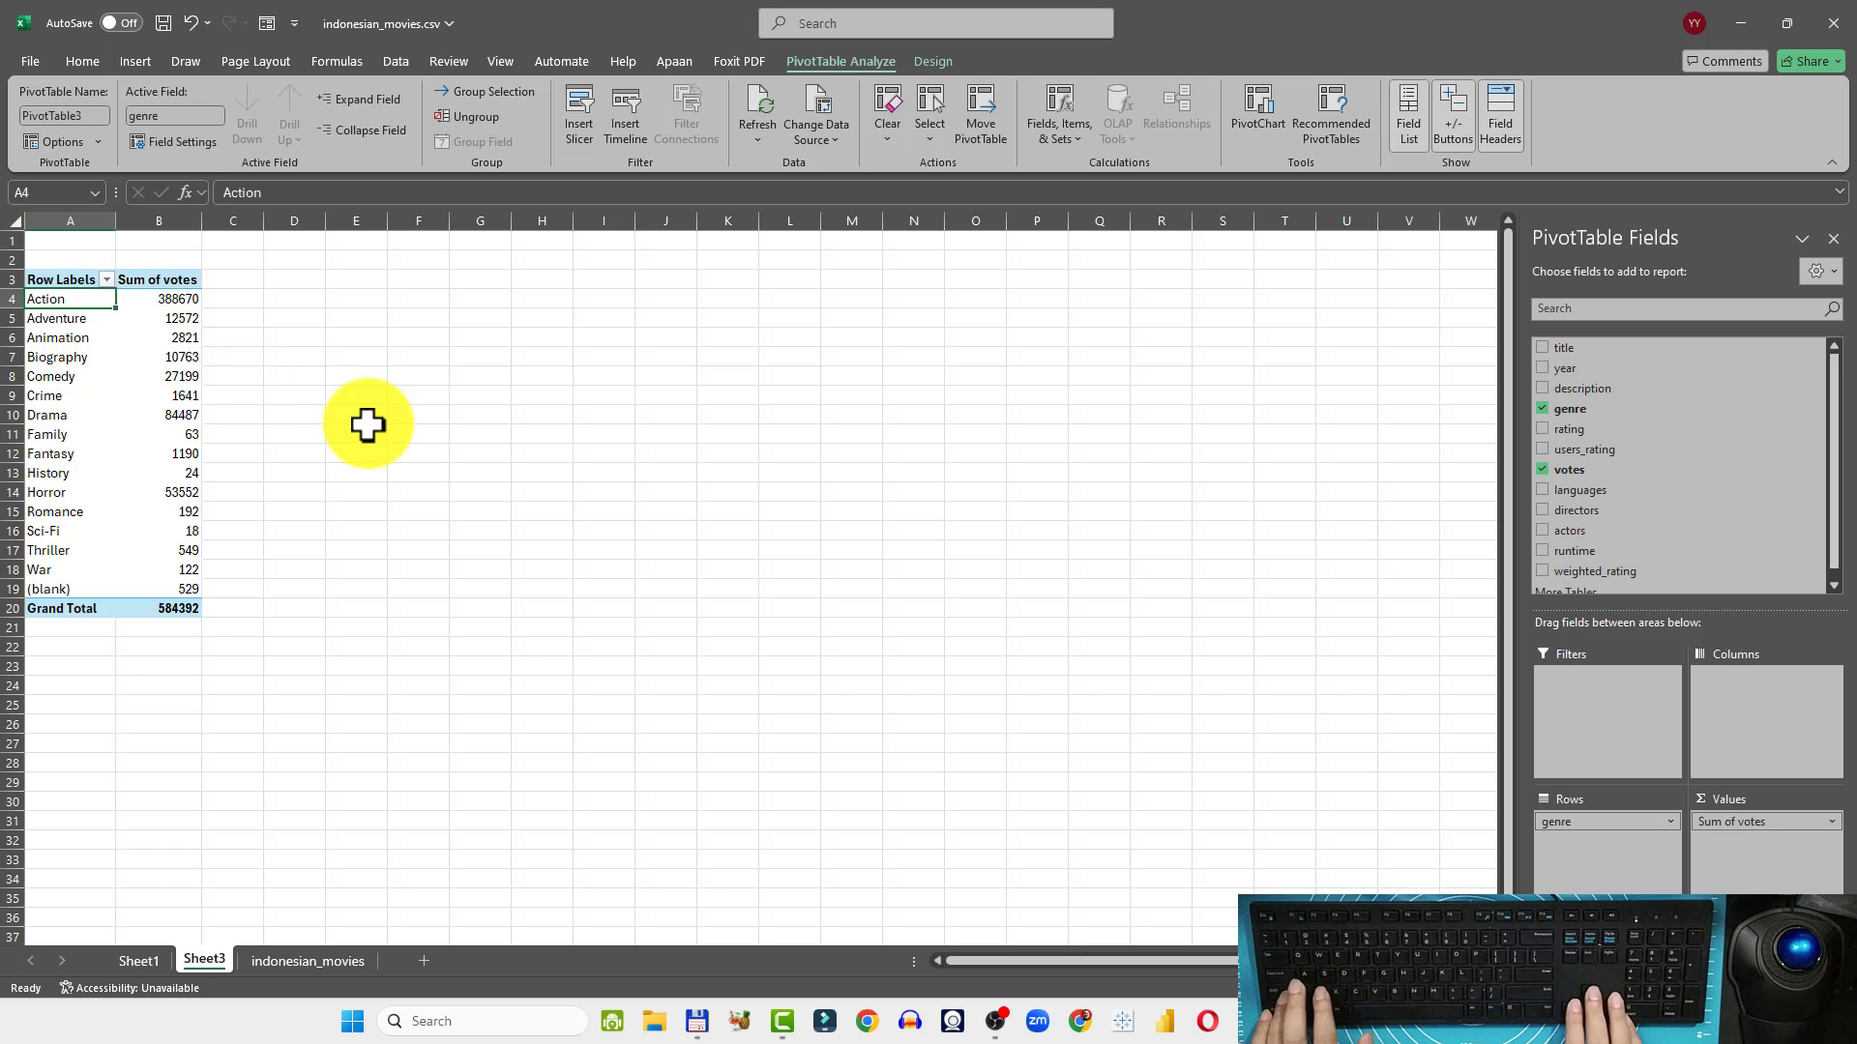
{"action": "key", "text": "shift+Right"}
{"action": "key", "text": "ctrl+shift+Down"}
{"action": "key", "text": "shift+Up"}
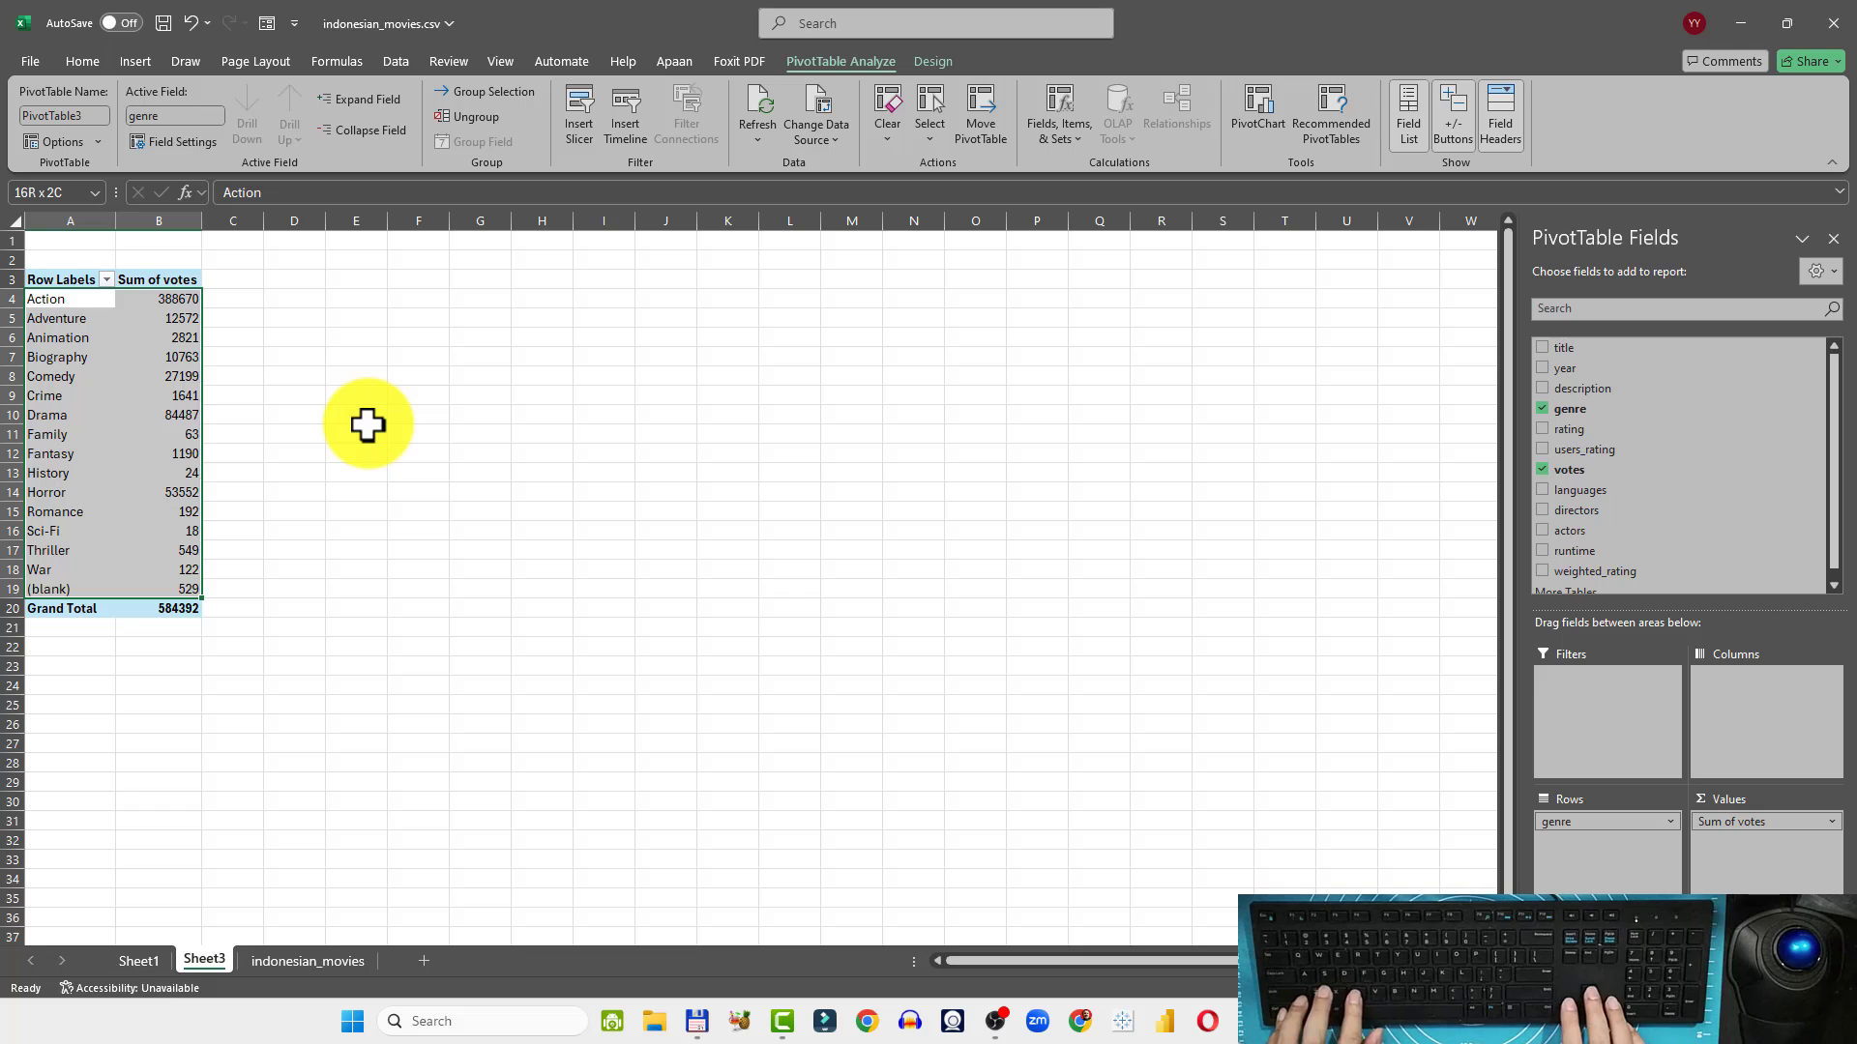
{"action": "key", "text": "shift+Up"}
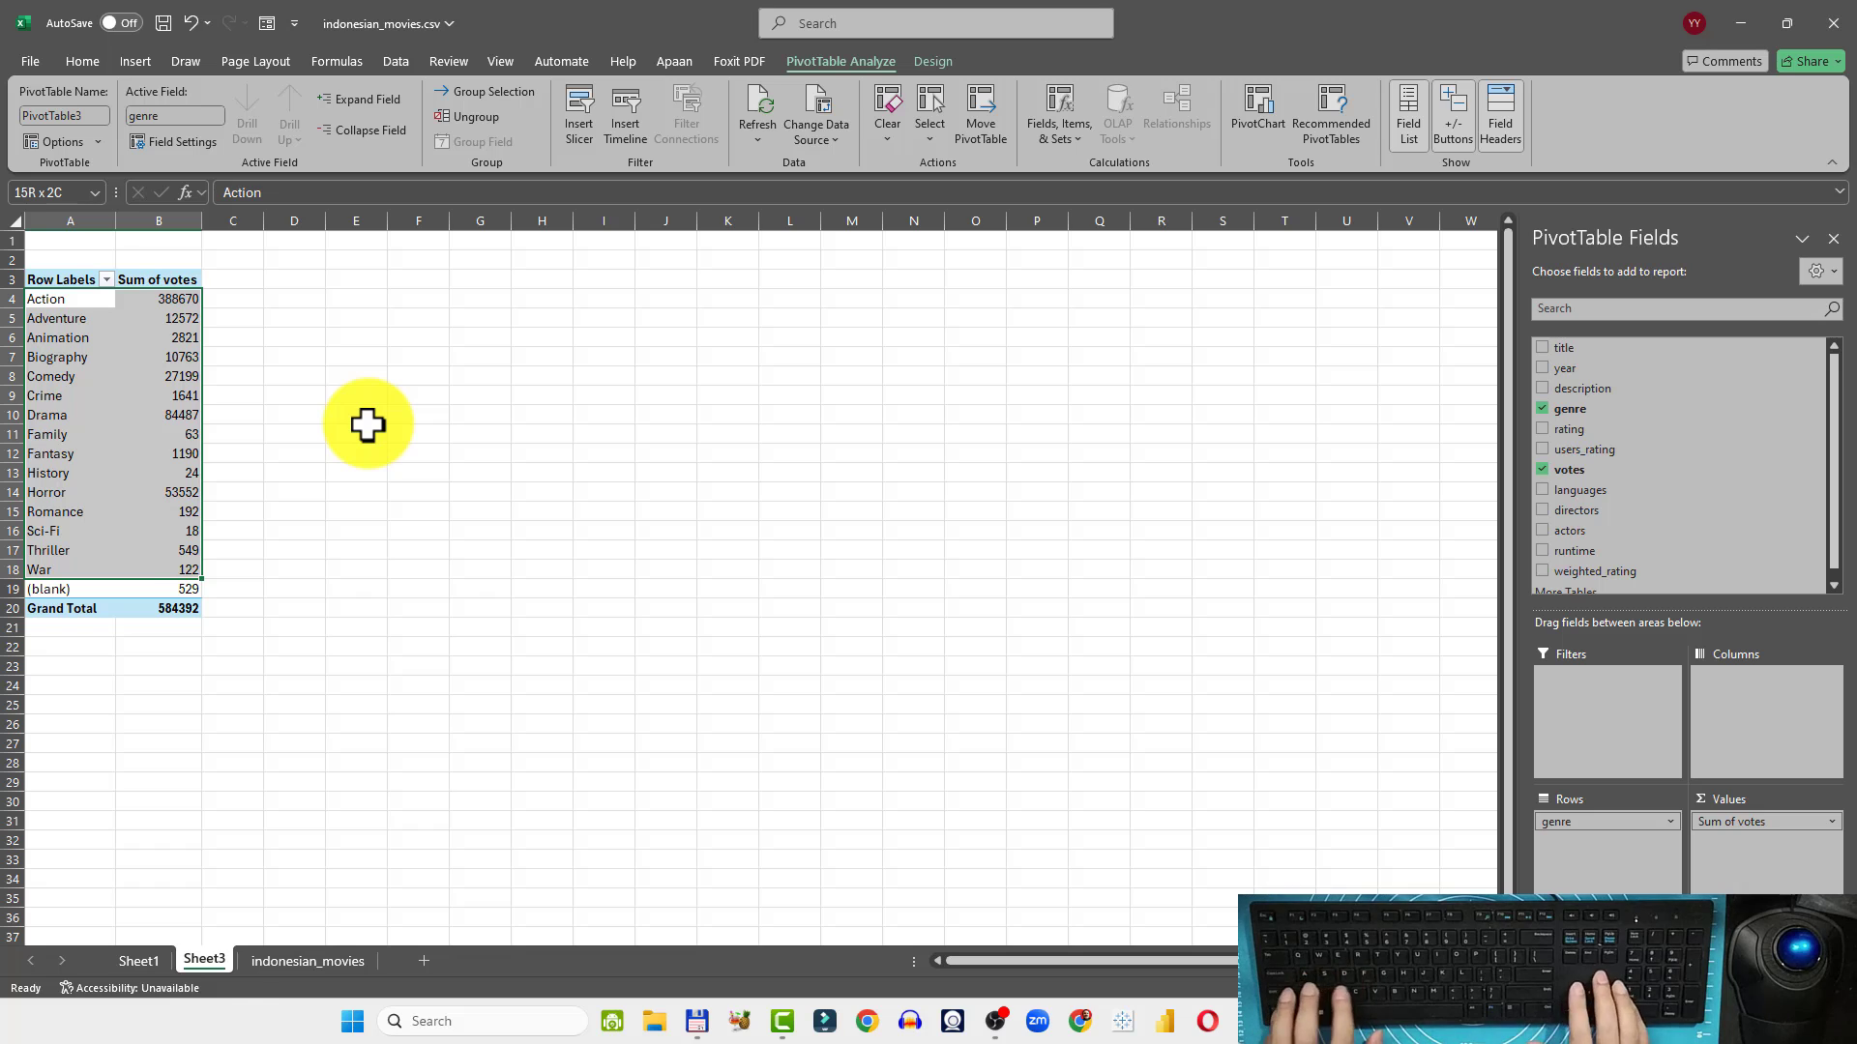
{"action": "key", "text": "ctrl+c"}
{"action": "key", "text": "Right"}
{"action": "key", "text": "Right"}
{"action": "key", "text": "Right"}
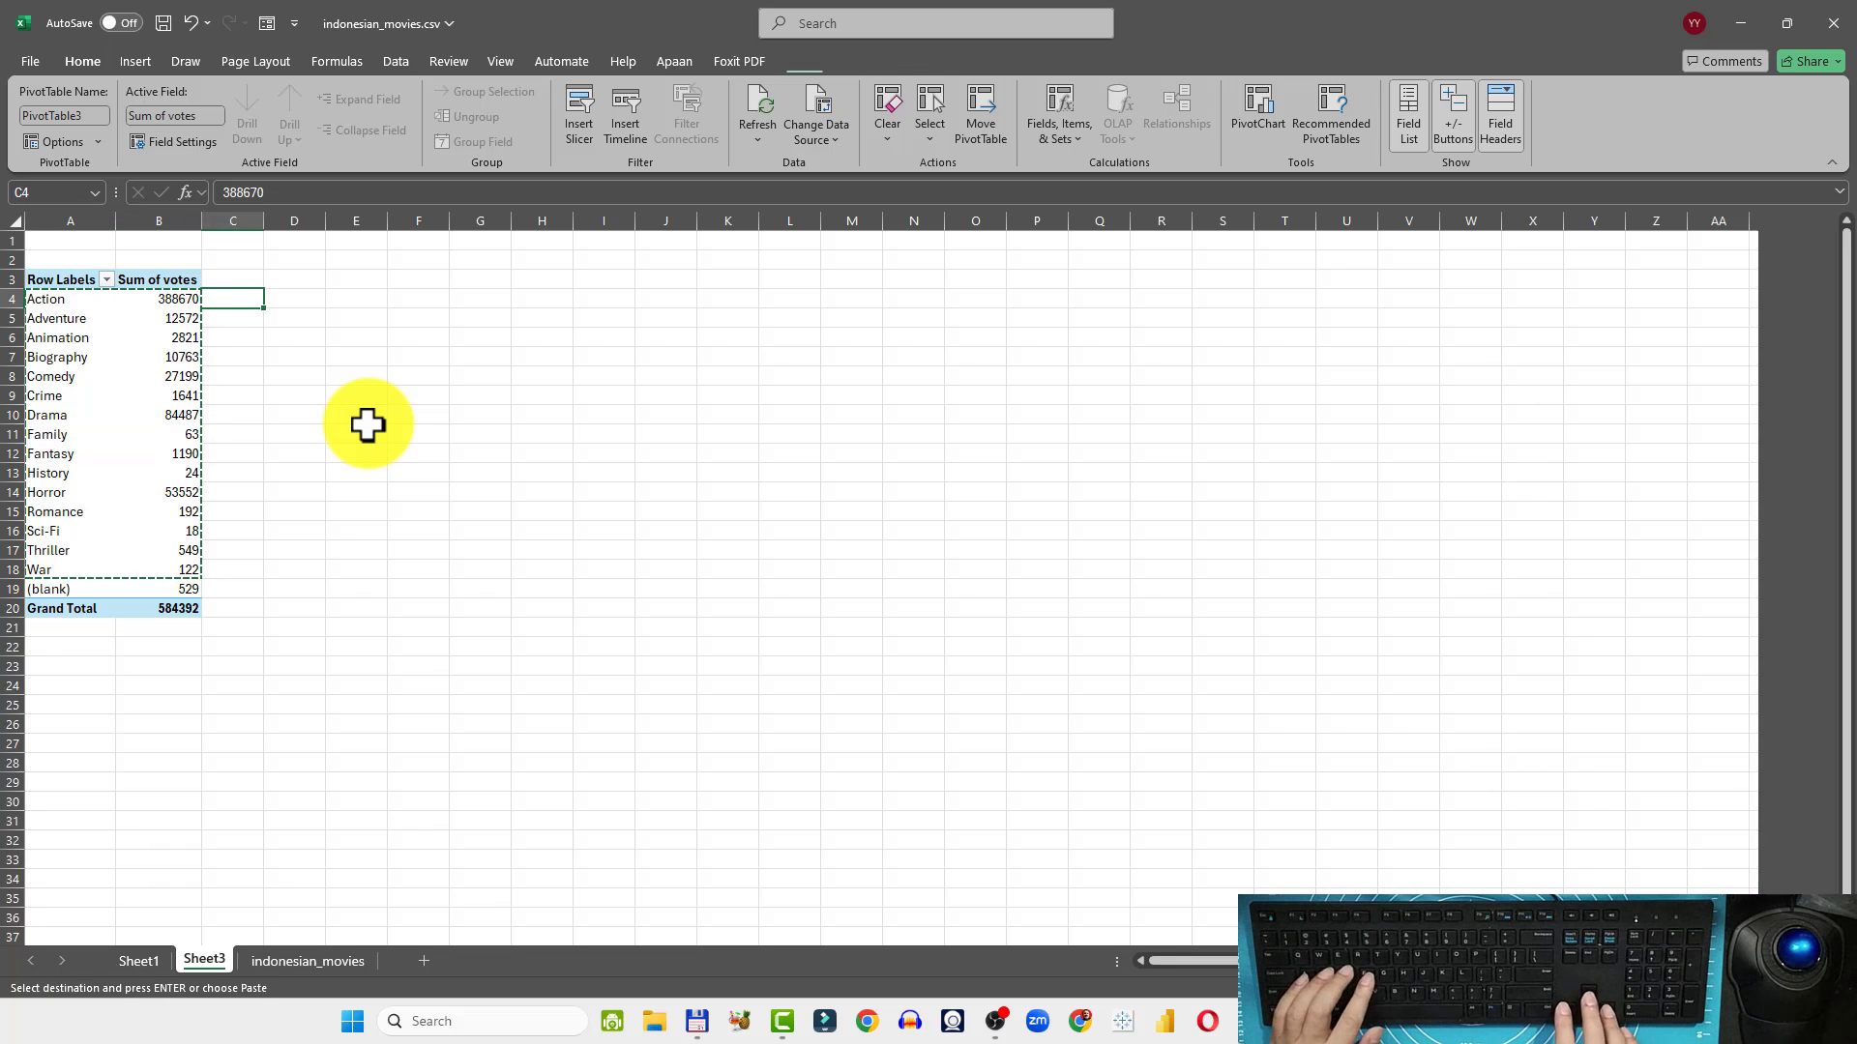
{"action": "key", "text": "ctrl+alt+v"}
{"action": "key", "text": "v"}
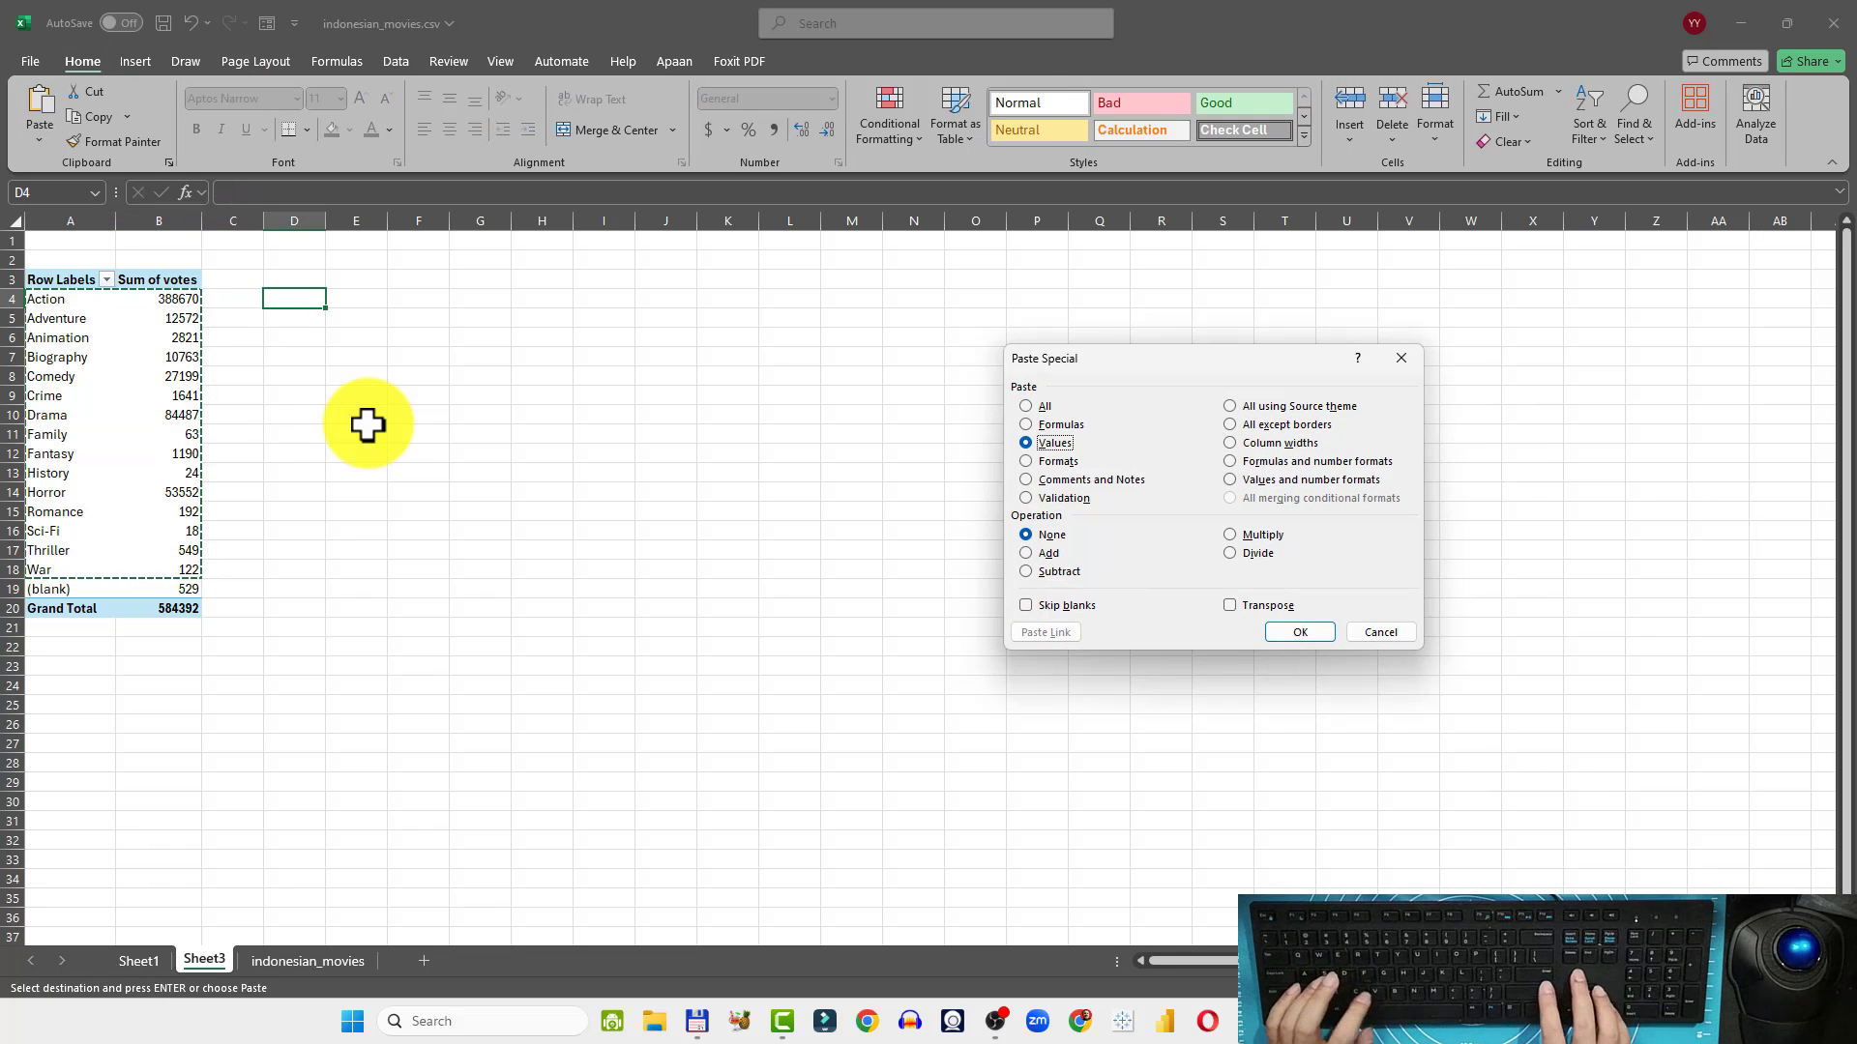
{"action": "key", "text": "Return"}
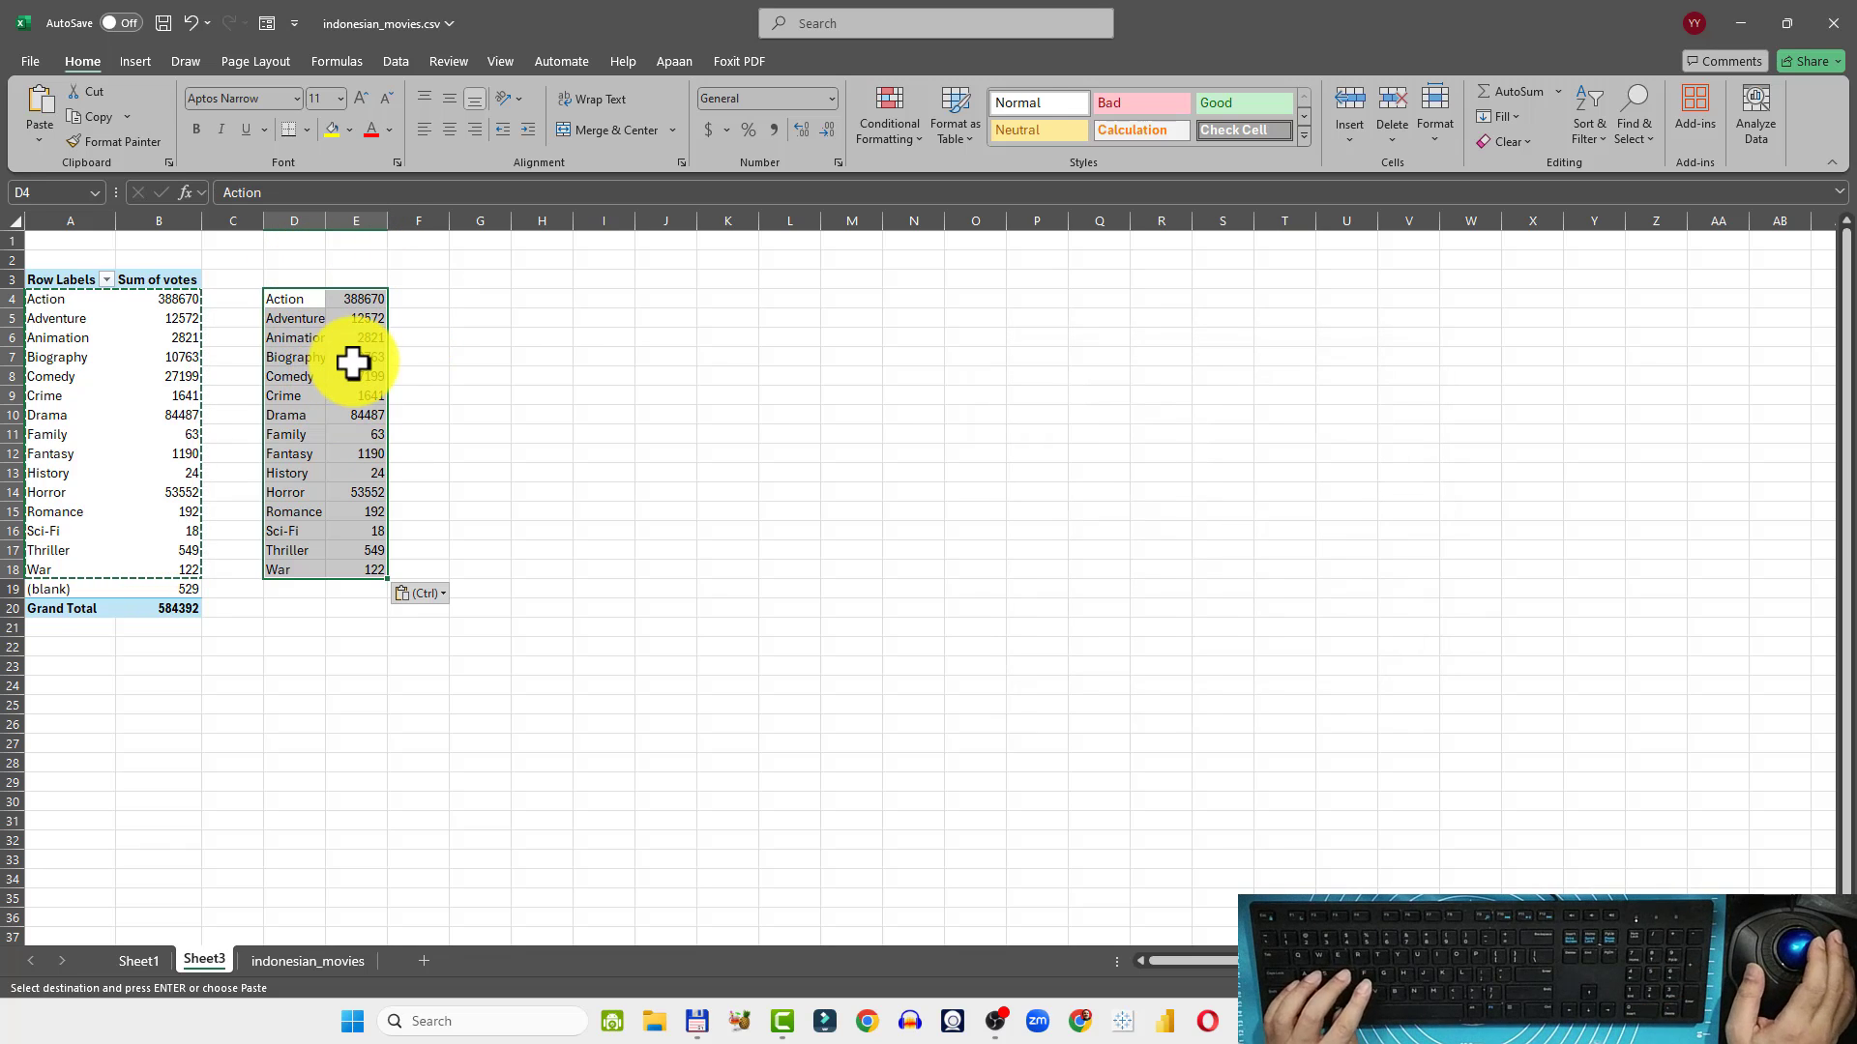
Sort the pasted genre list by Column E cell values from largest to smallest
{"action": "key", "text": "alt+d"}
{"action": "key", "text": "s"}
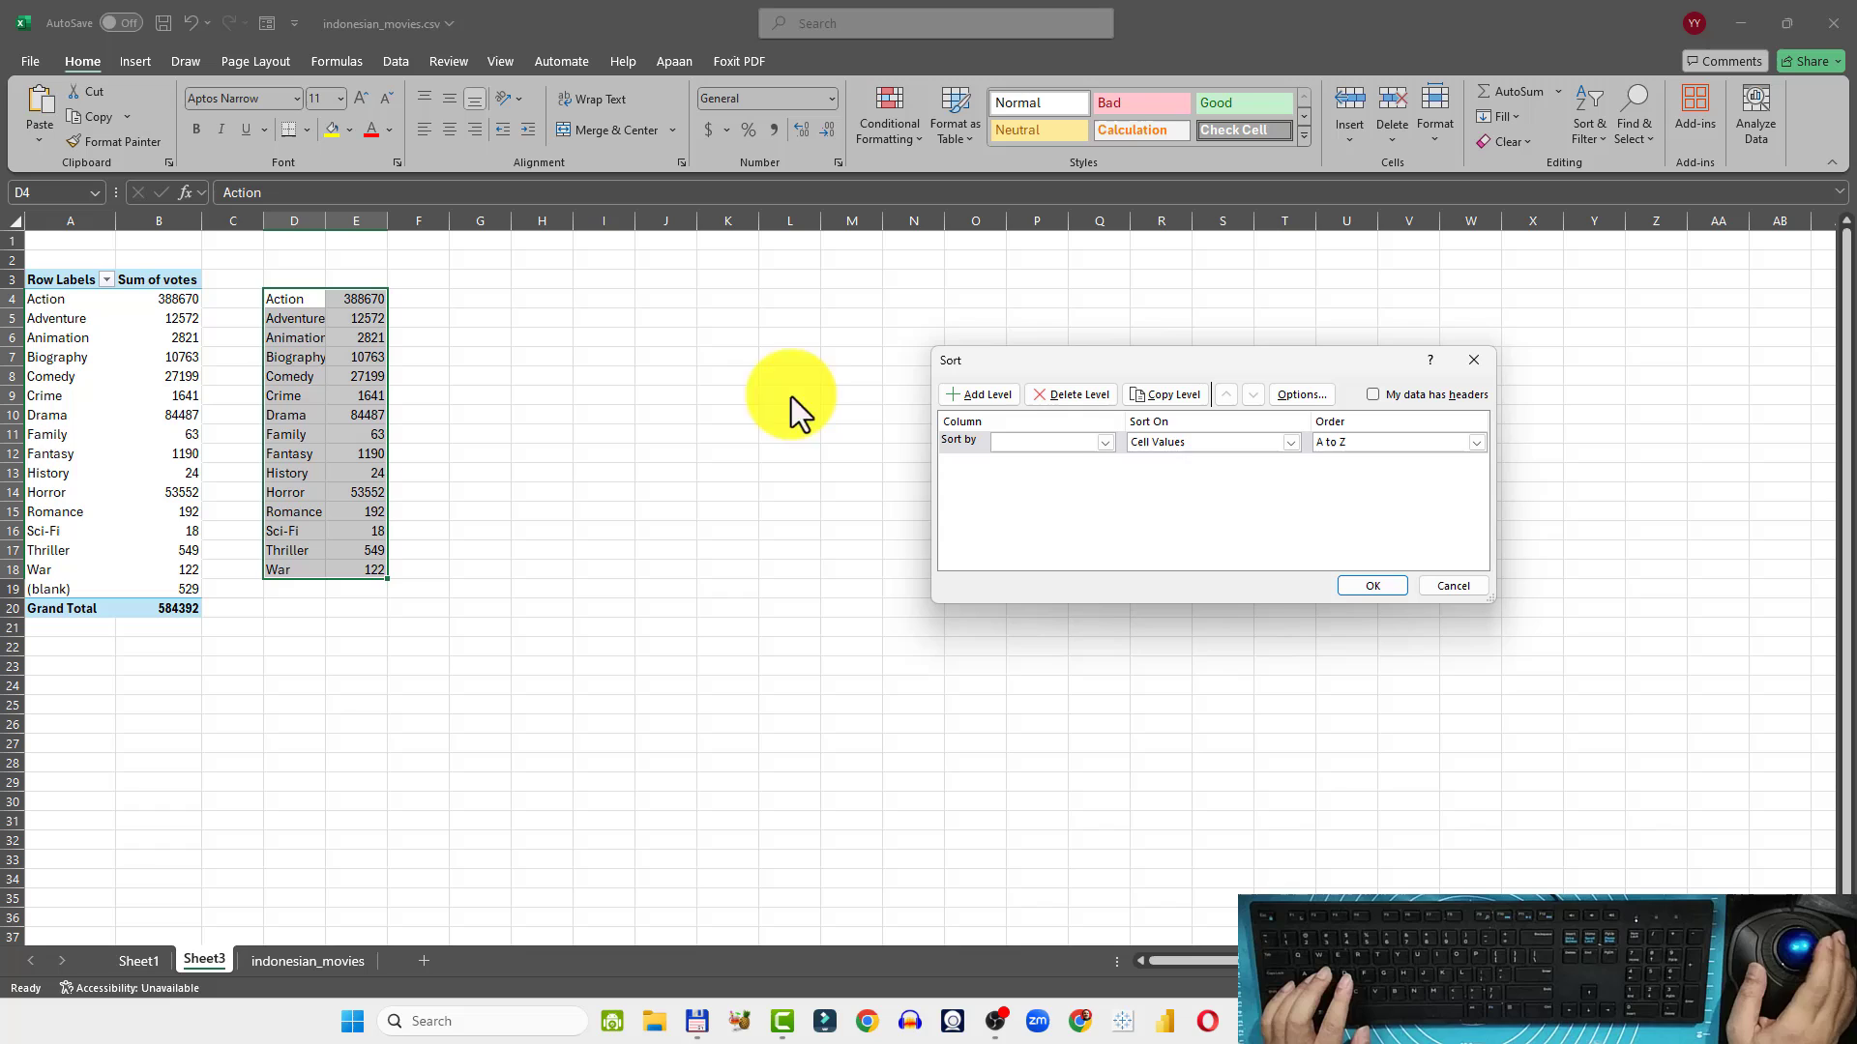
{"action": "left_click", "coordinate": [1104, 442]}
{"action": "left_click", "coordinate": [1070, 476]}
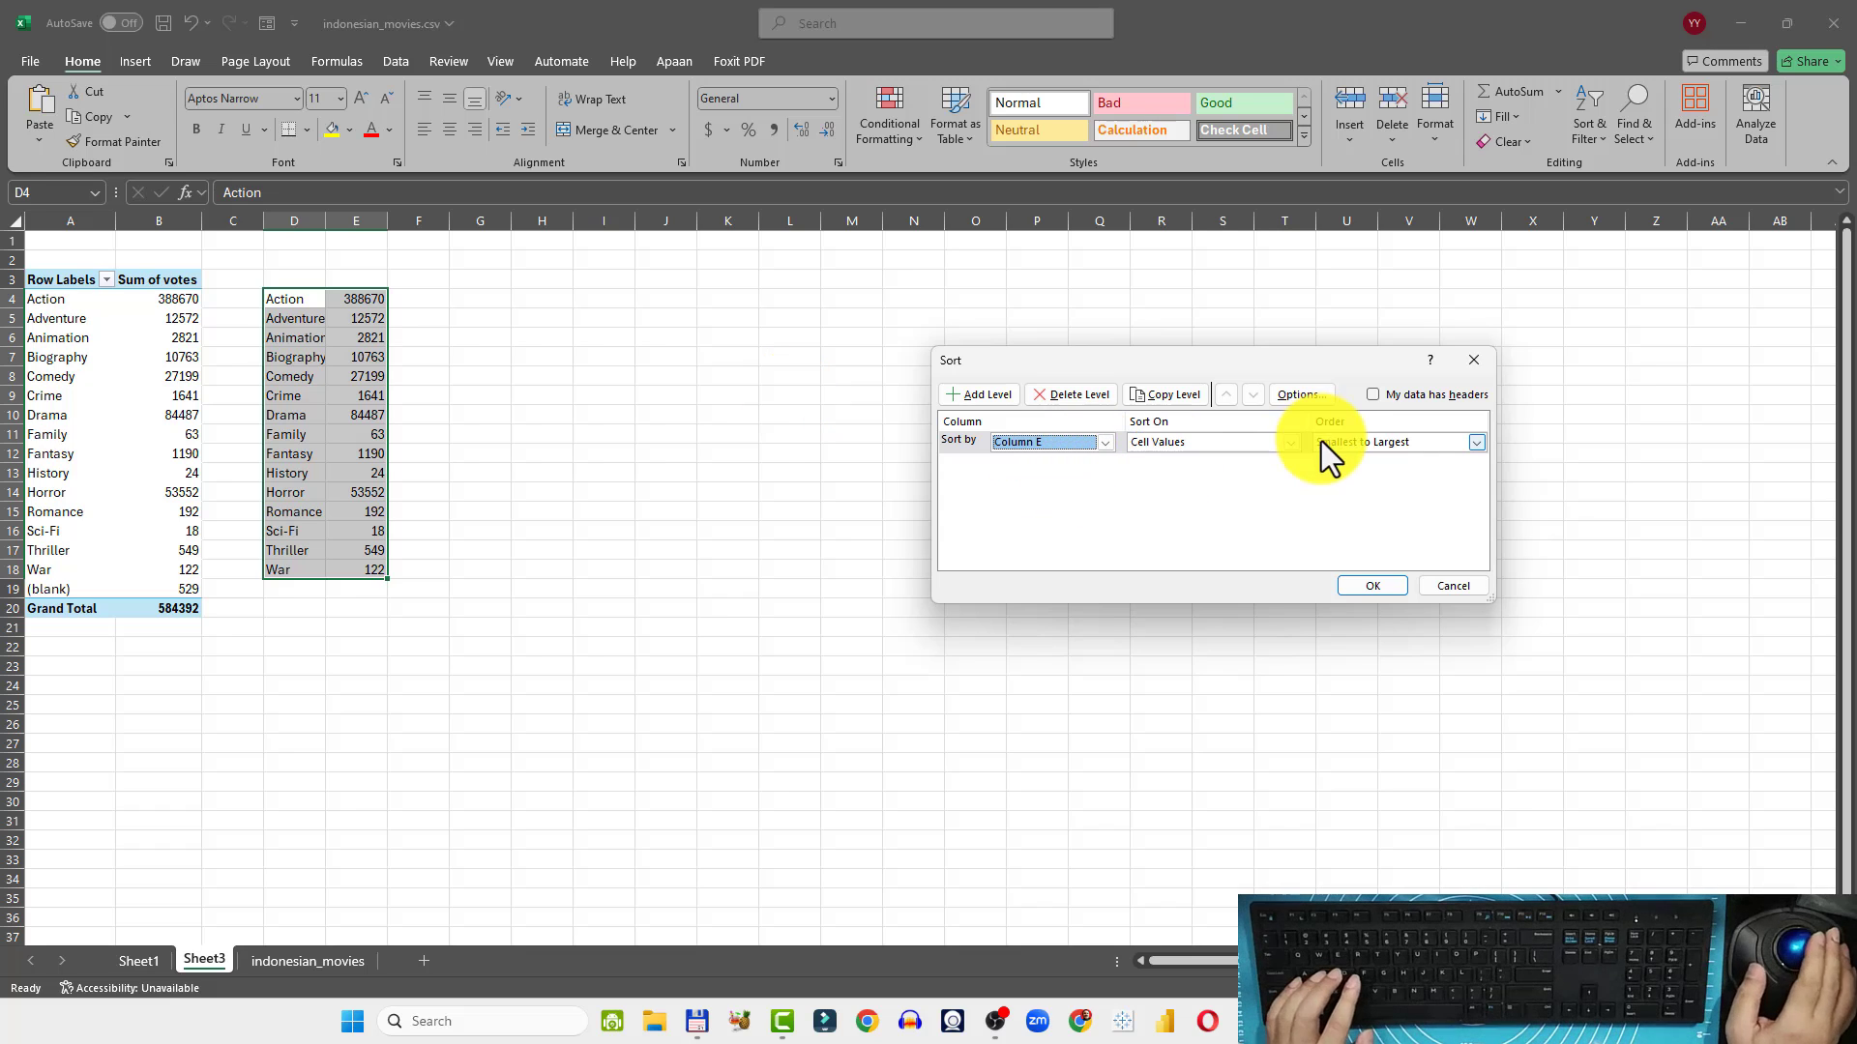
{"action": "left_click", "coordinate": [1385, 445]}
{"action": "left_click", "coordinate": [1387, 472]}
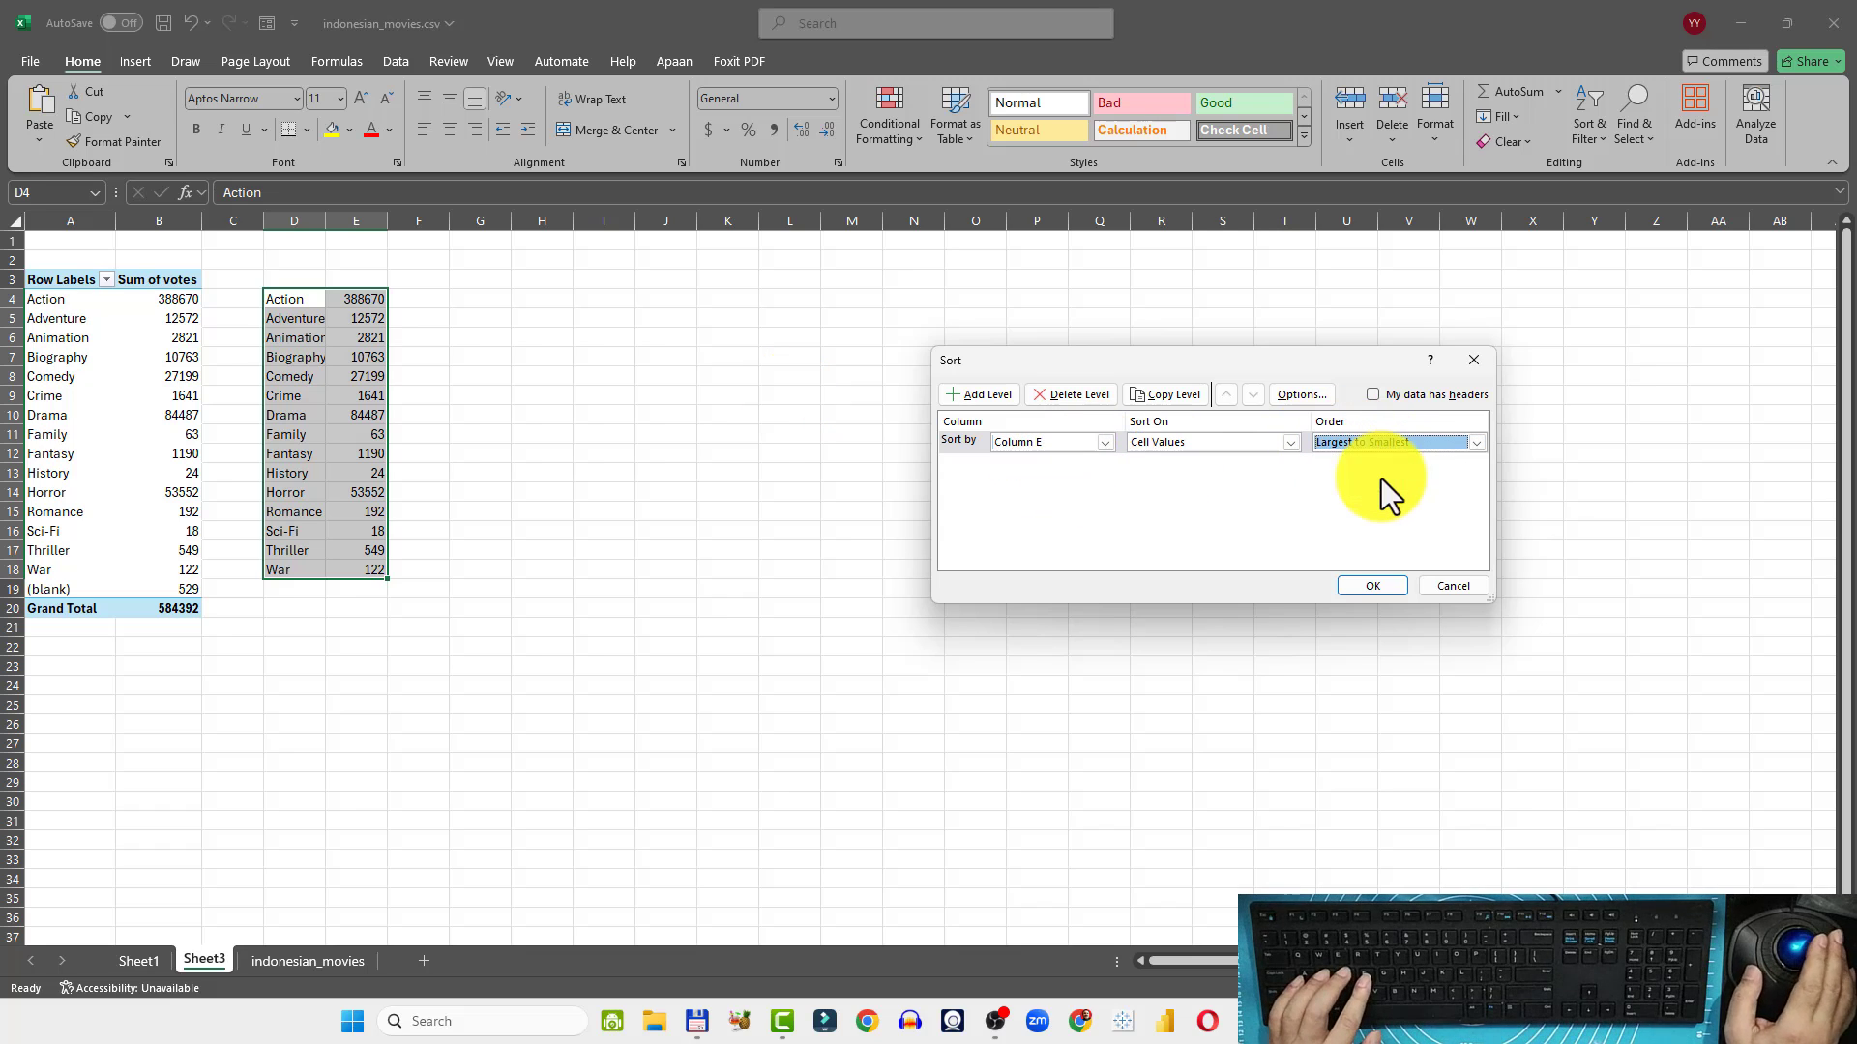
{"action": "left_click", "coordinate": [1372, 586]}
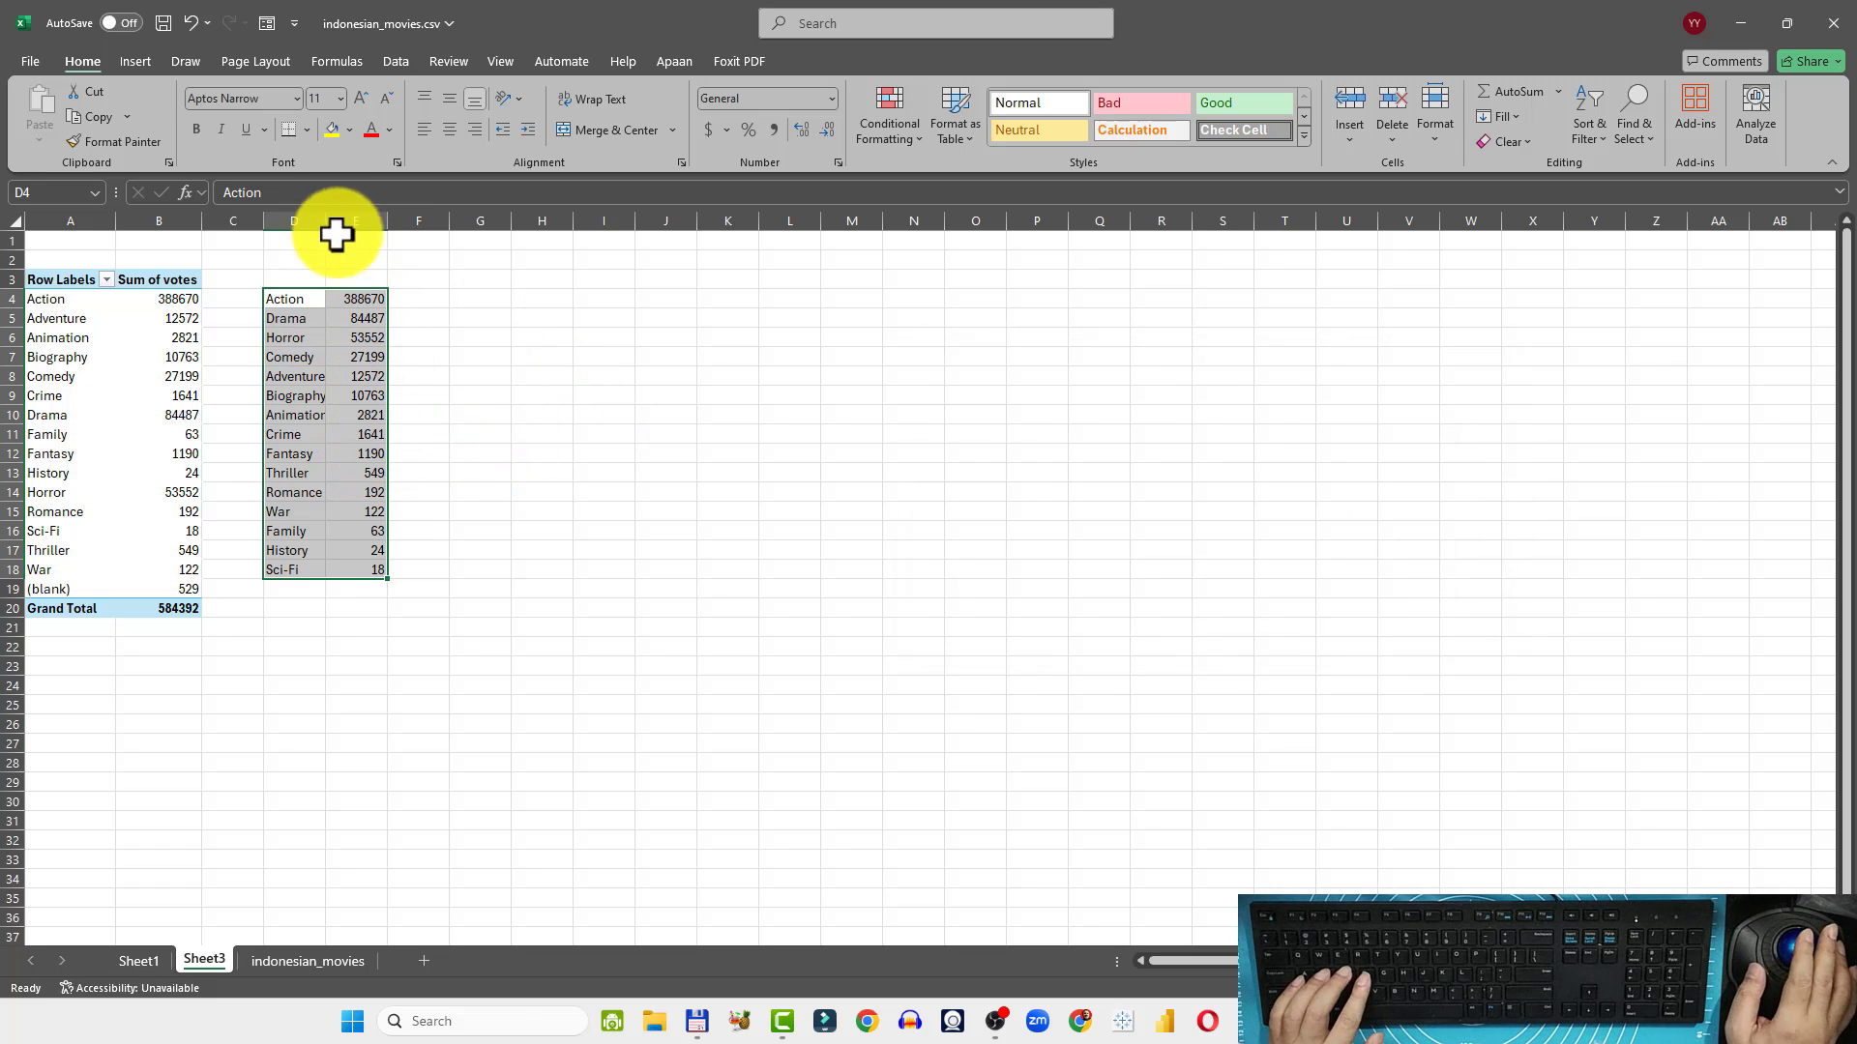
Widen column D to fit the genre names and format the votes in E4:E18 with thousands separators and no decimals
{"action": "left_click_drag", "start_coordinate": [326, 221], "coordinate": [354, 223]}
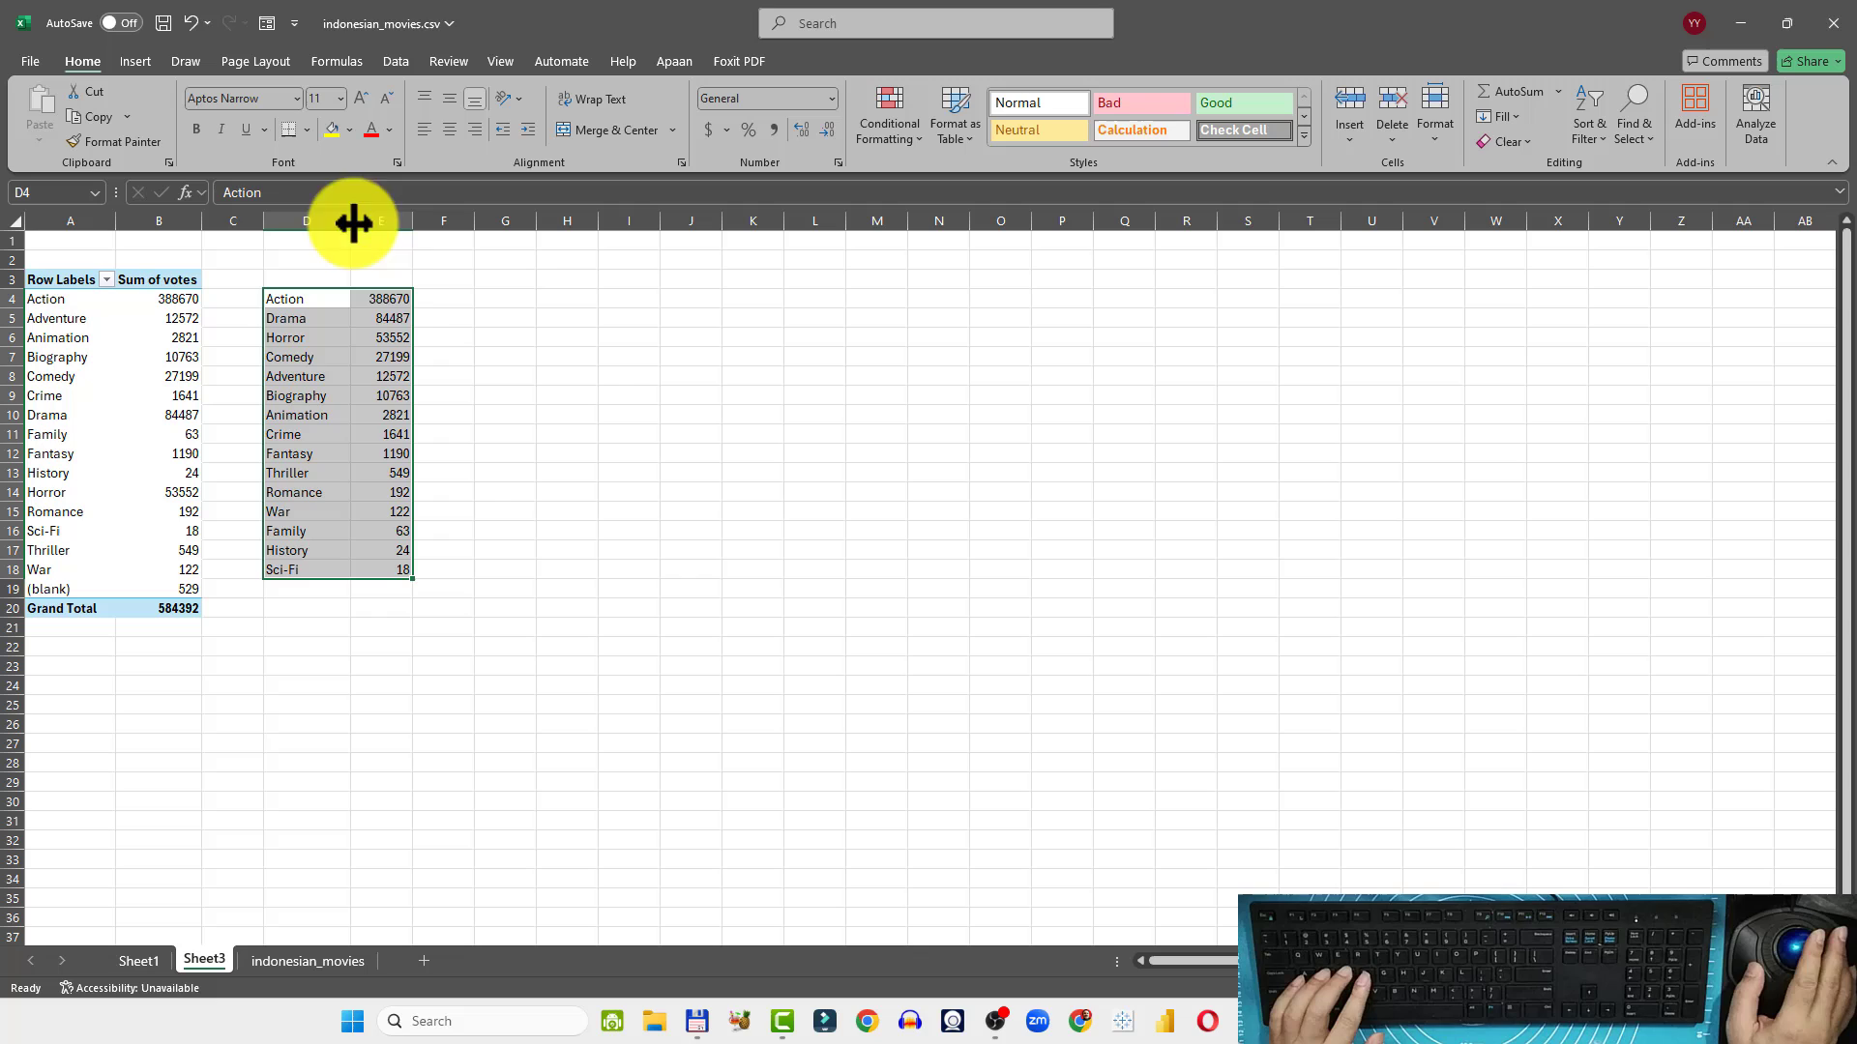
{"action": "left_click", "coordinate": [388, 299]}
{"action": "left_click", "coordinate": [396, 564], "text": "shift"}
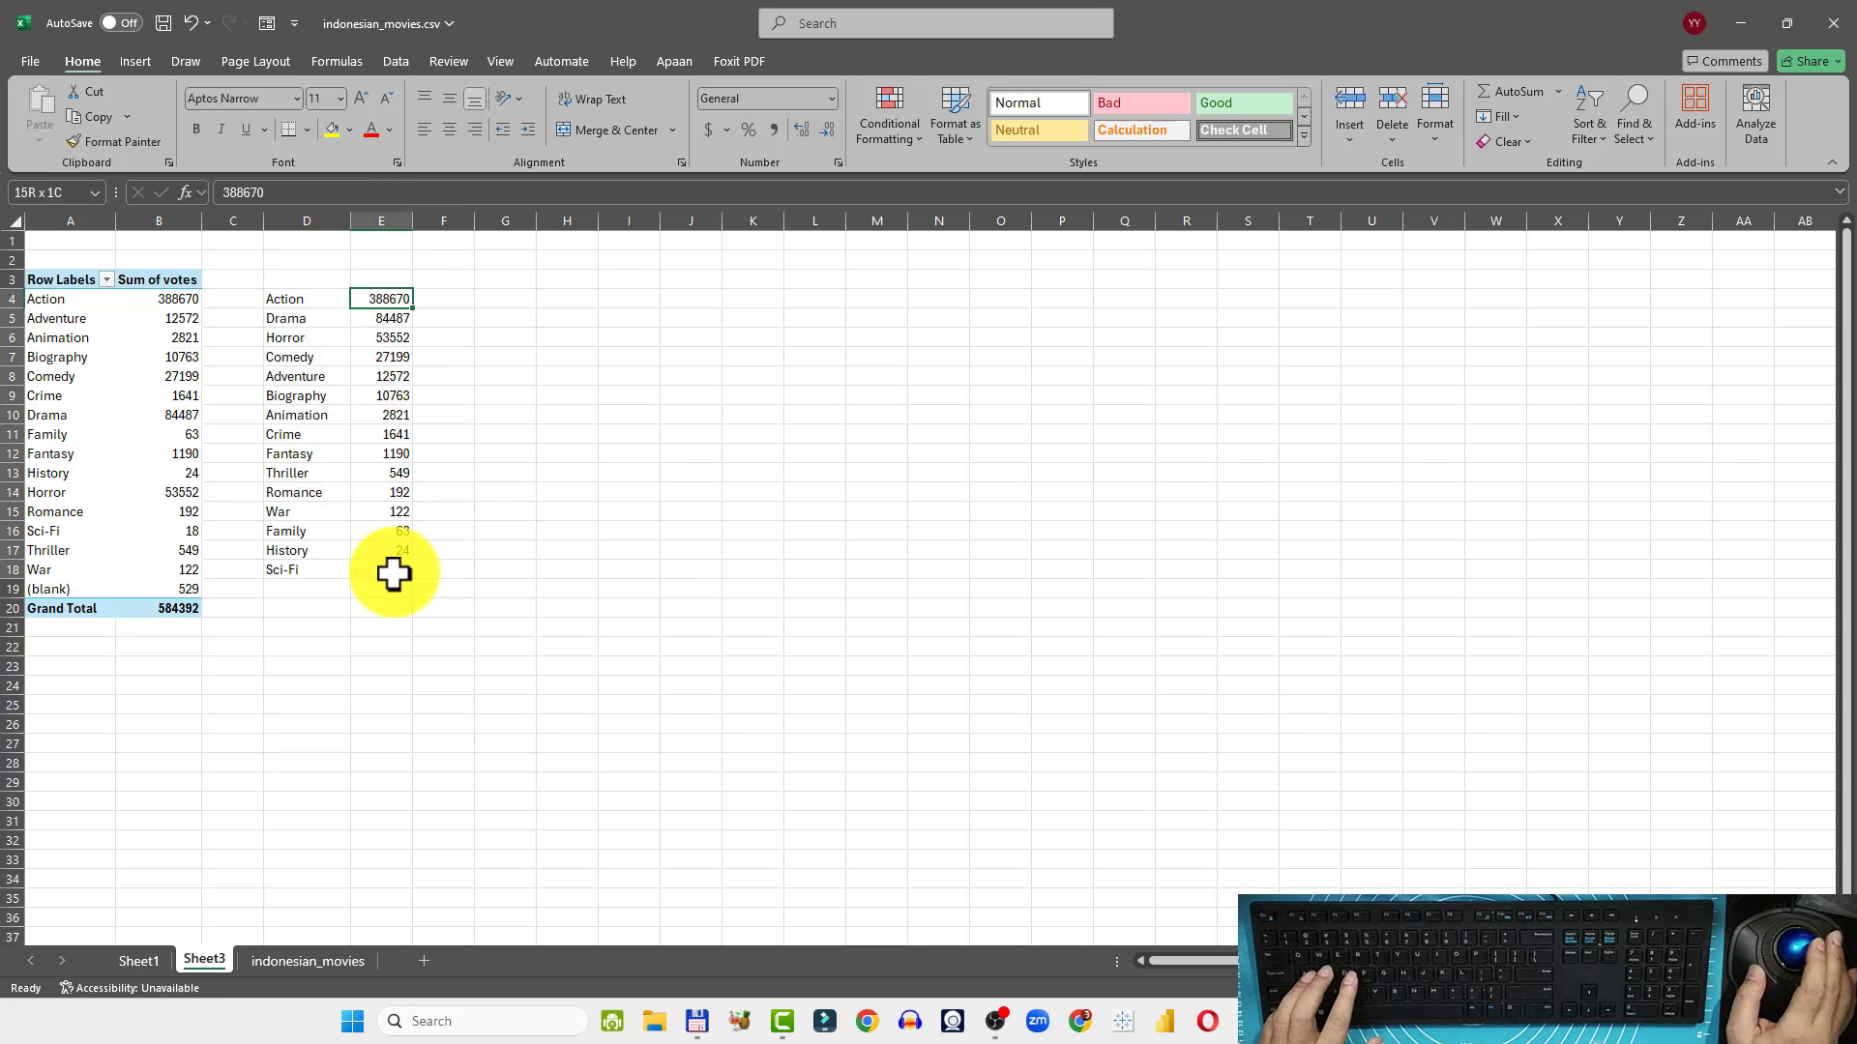
{"action": "left_click", "coordinate": [774, 130]}
{"action": "left_click", "coordinate": [827, 129]}
{"action": "left_click", "coordinate": [828, 130]}
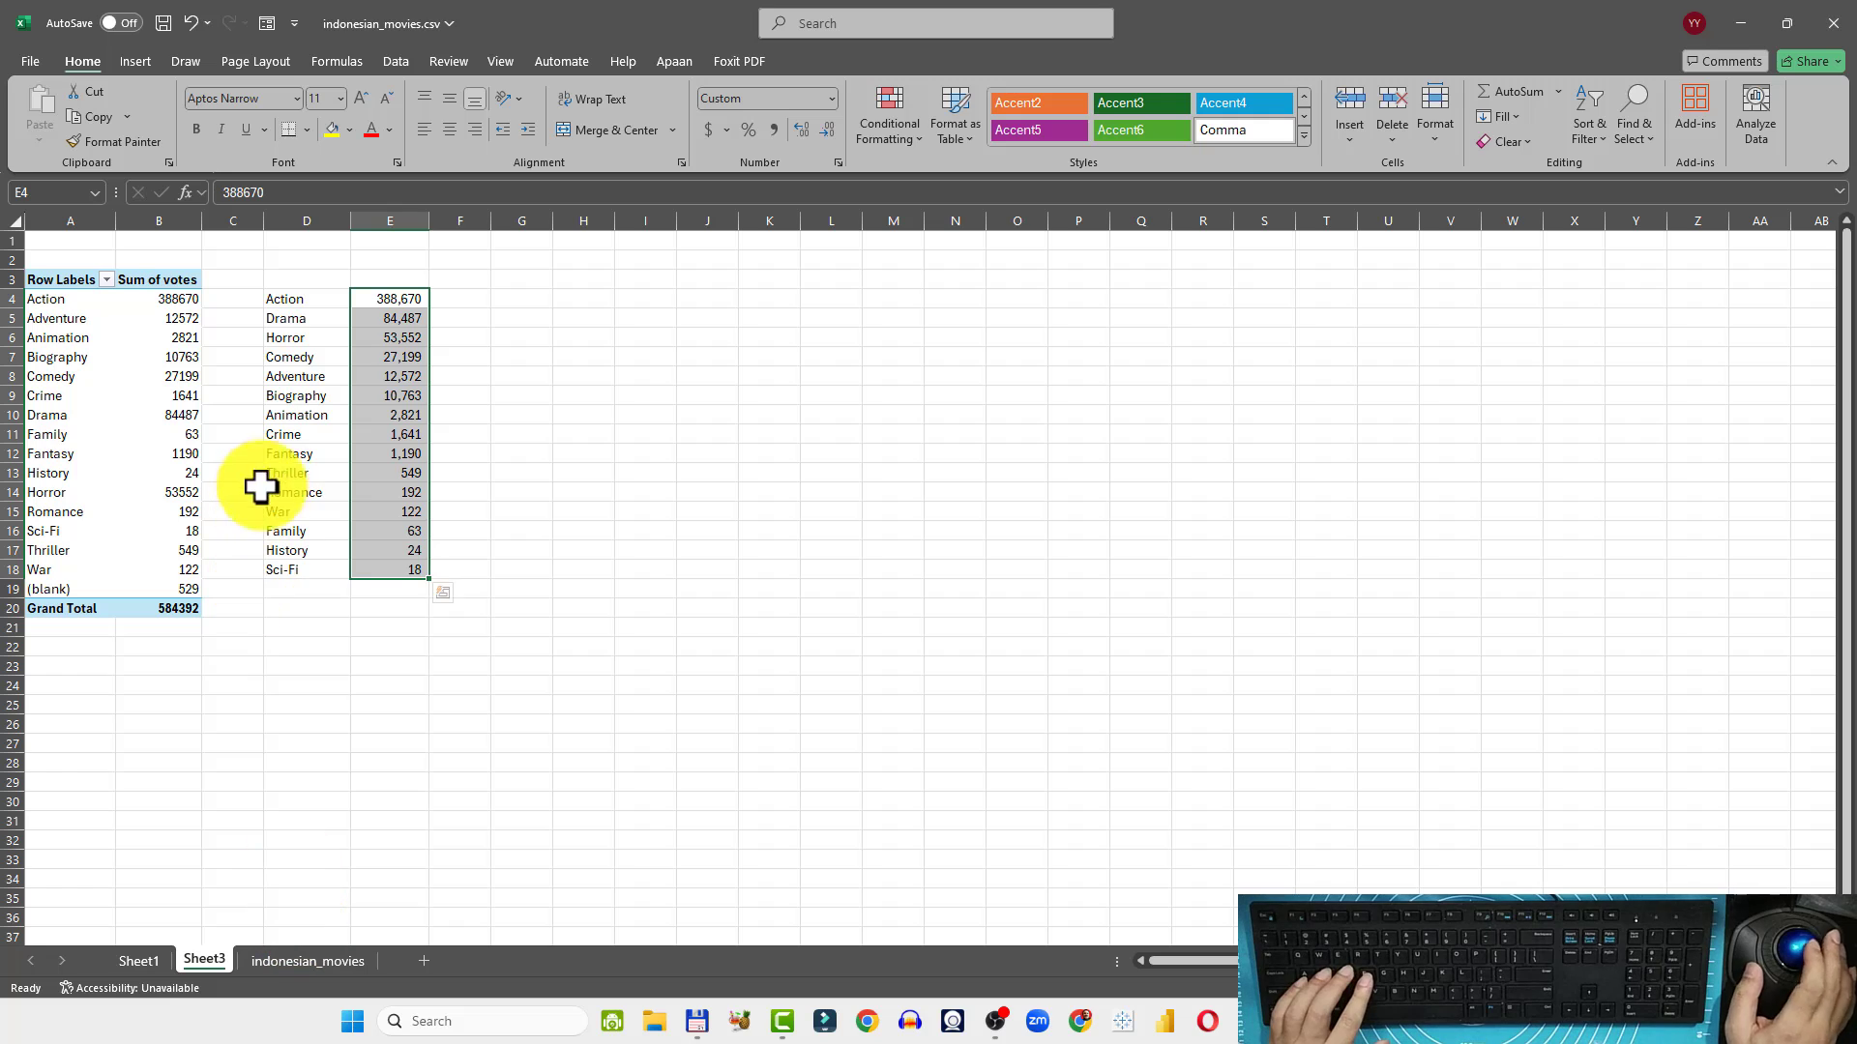
Create another PivotTable from the indonesian_movies data on a new worksheet, with genre as rows and the sum of weighted_rating as values
{"action": "left_click", "coordinate": [299, 961]}
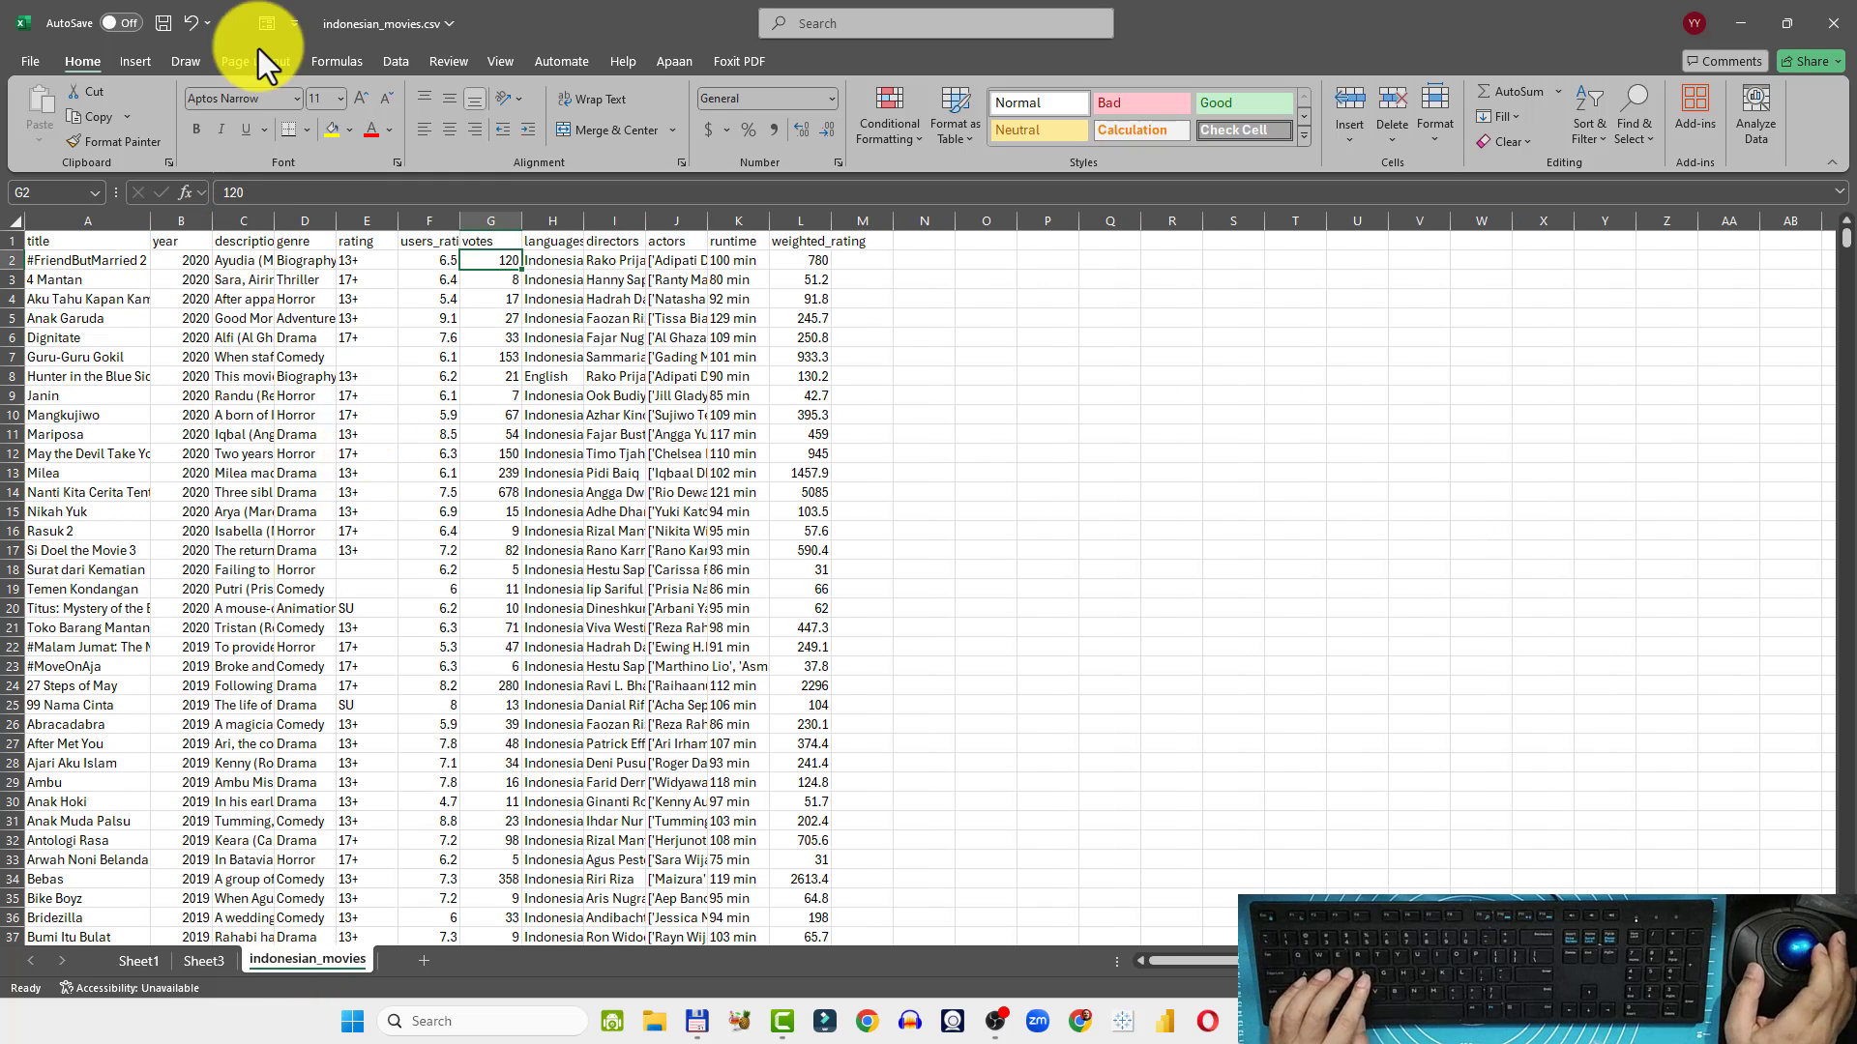
{"action": "left_click", "coordinate": [141, 55]}
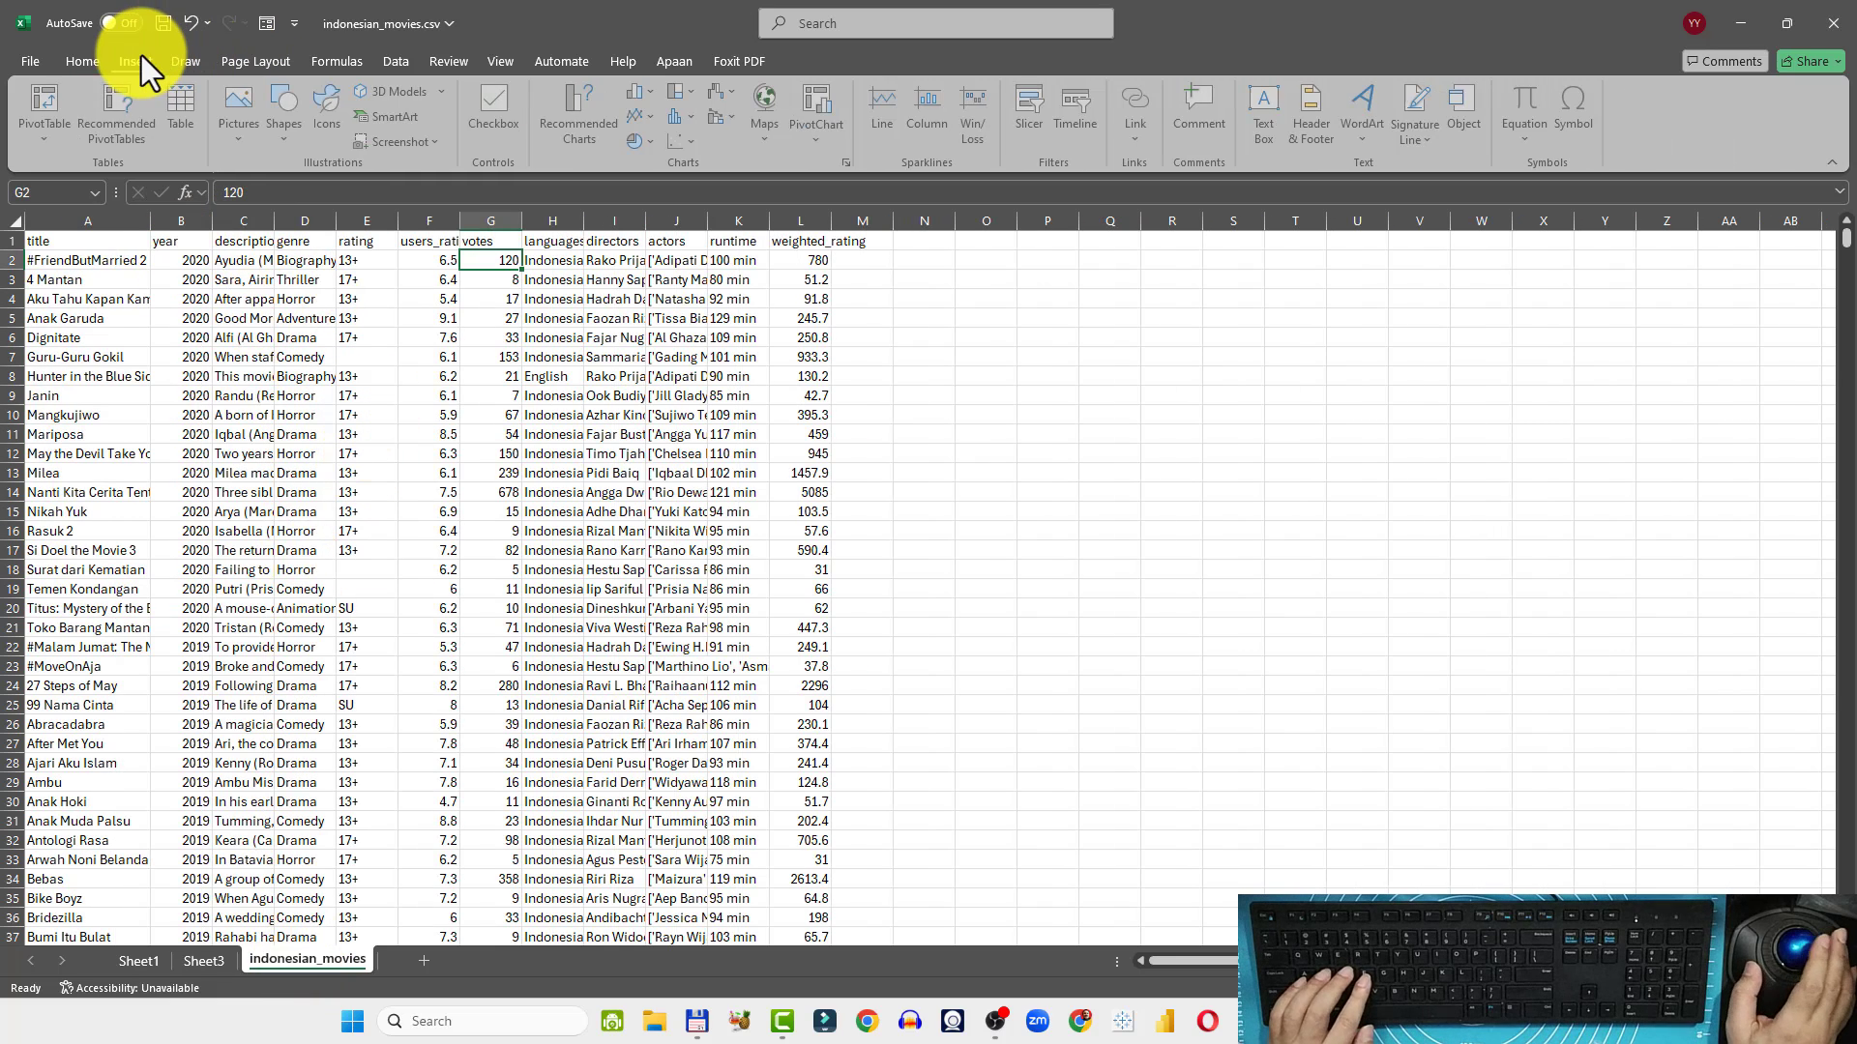
{"action": "left_click", "coordinate": [48, 101]}
{"action": "left_click", "coordinate": [1279, 577]}
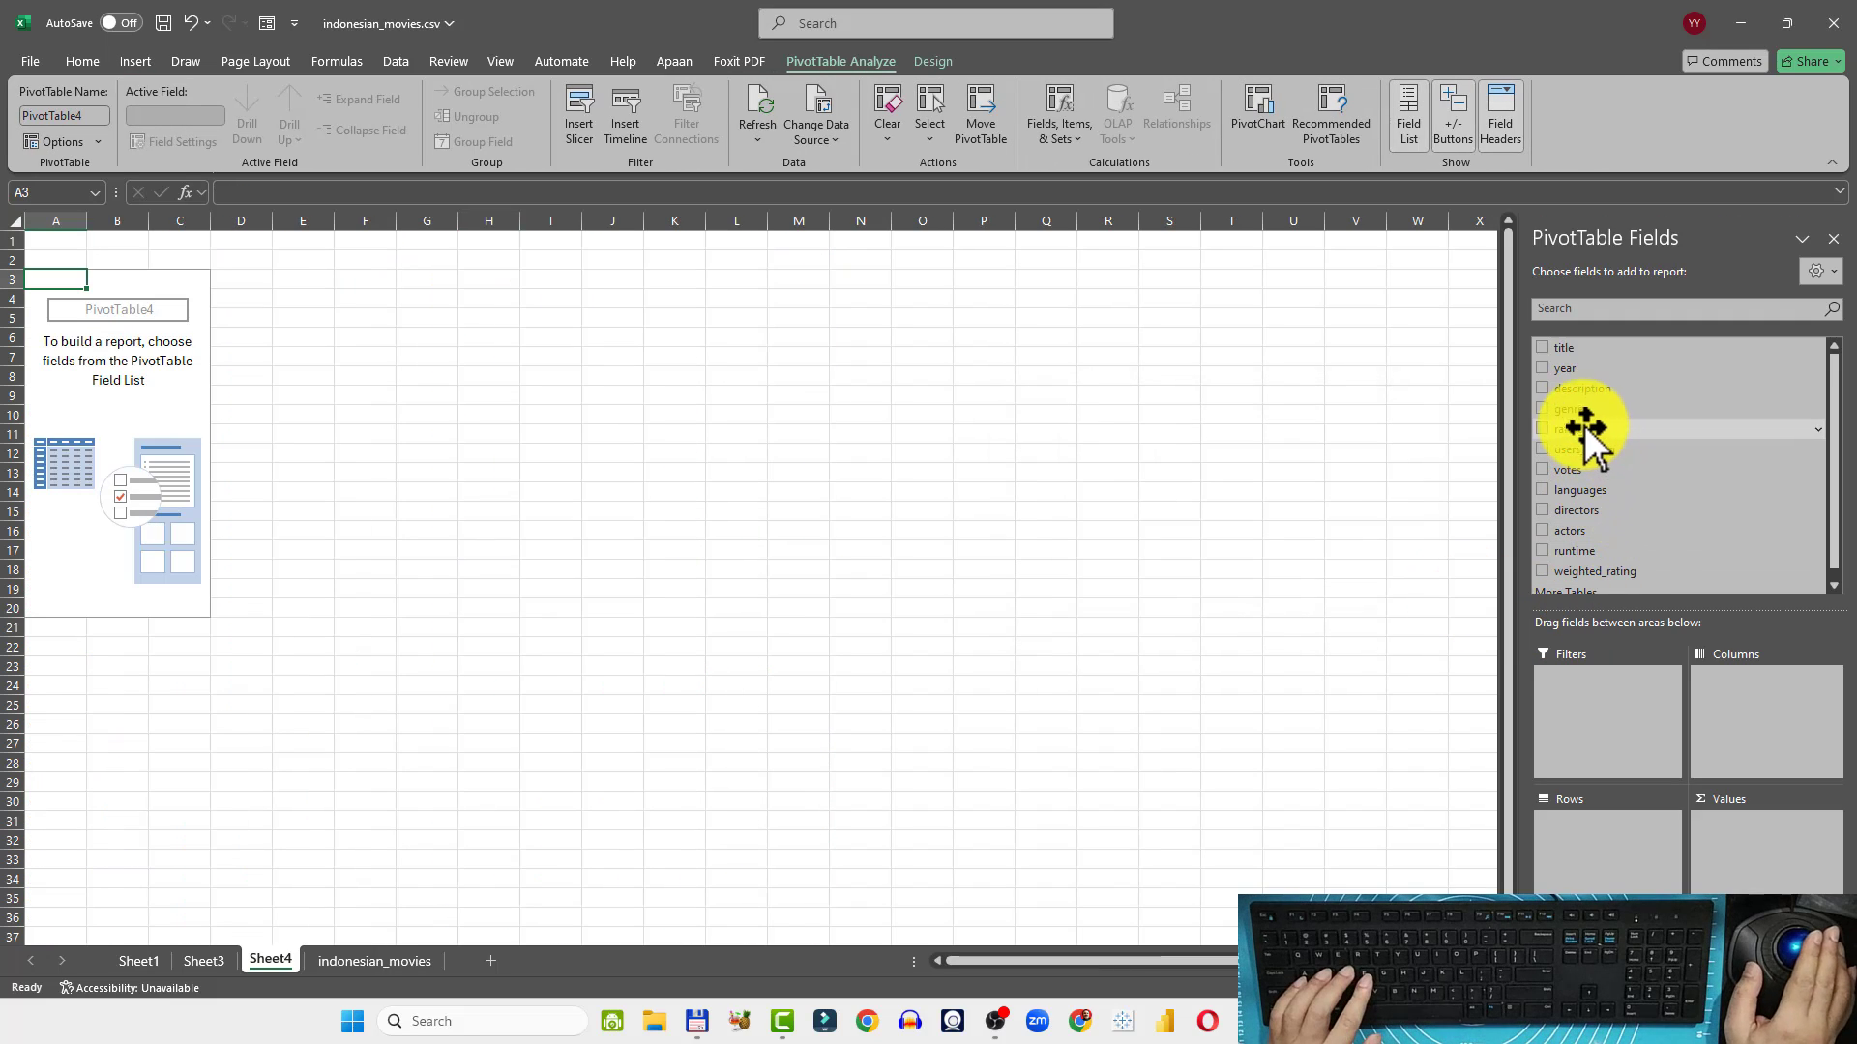
{"action": "left_click_drag", "start_coordinate": [1579, 416], "coordinate": [1635, 862]}
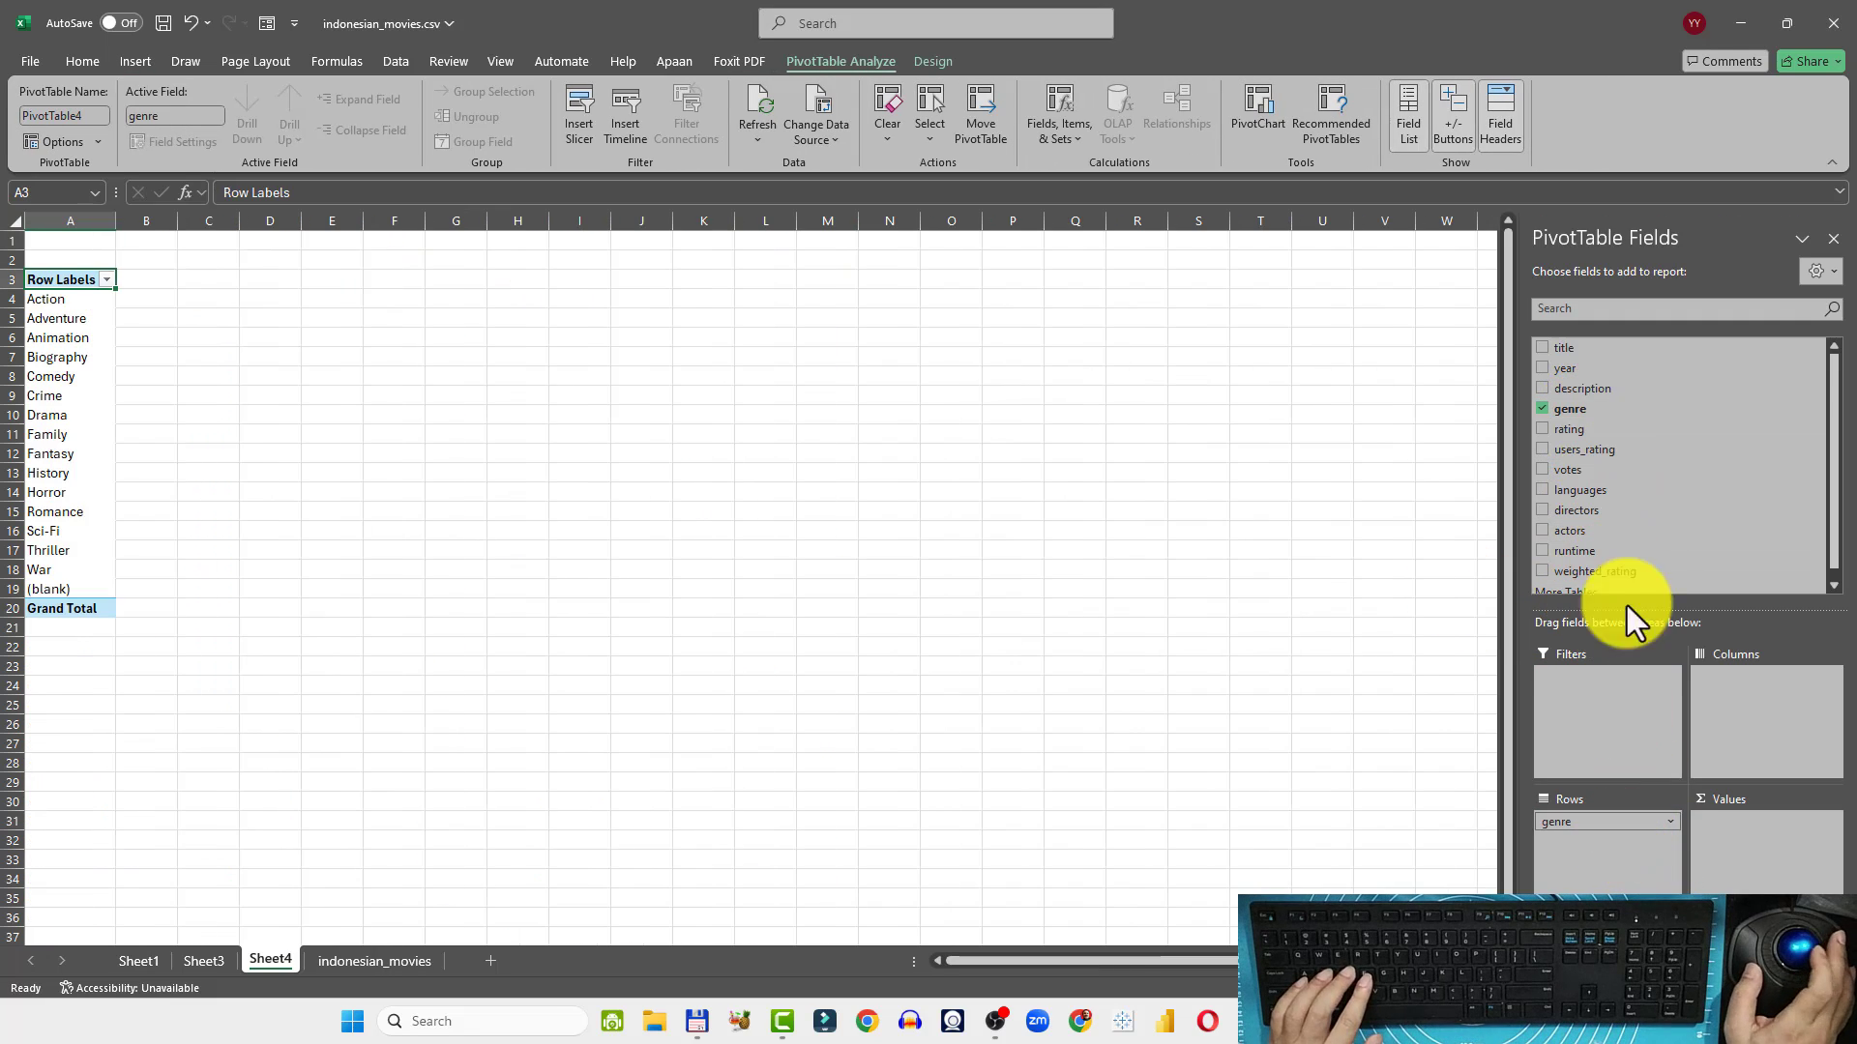
{"action": "scroll", "coordinate": [1644, 452], "scroll_direction": "down", "scroll_amount": 1}
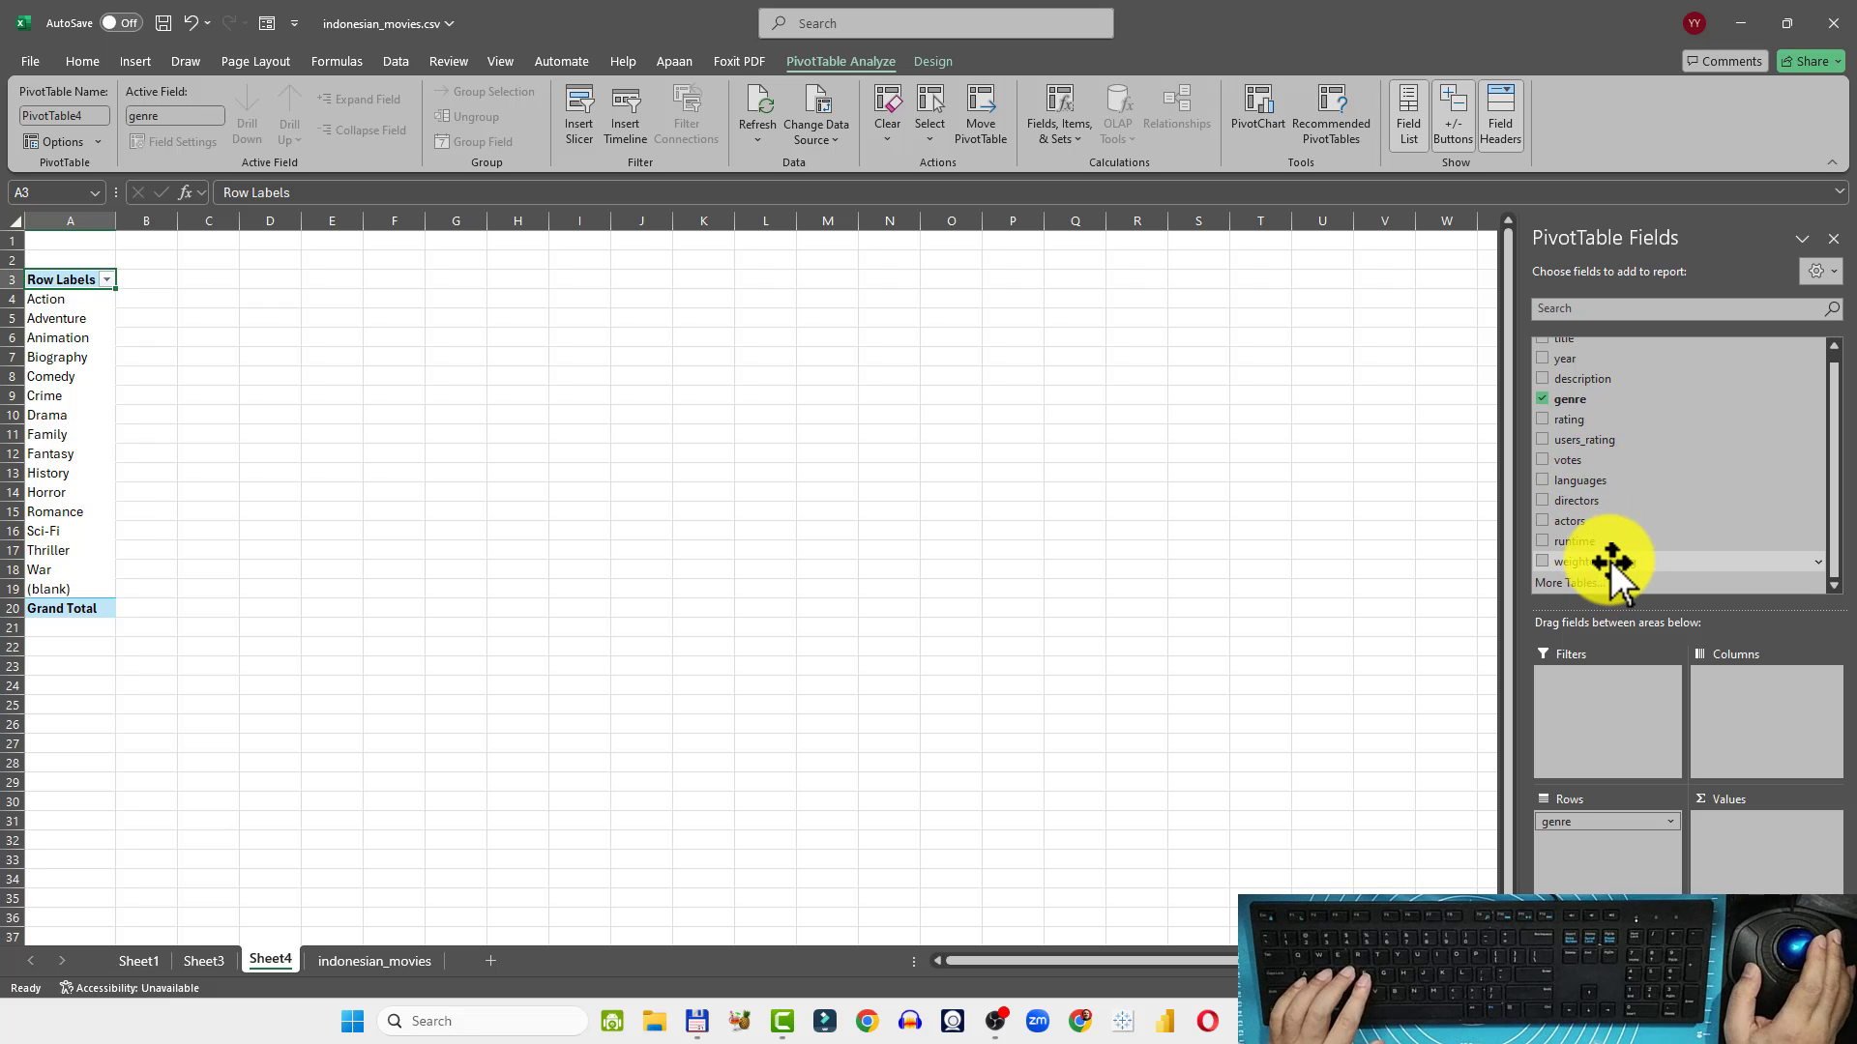
{"action": "left_click_drag", "start_coordinate": [1613, 564], "coordinate": [1748, 862]}
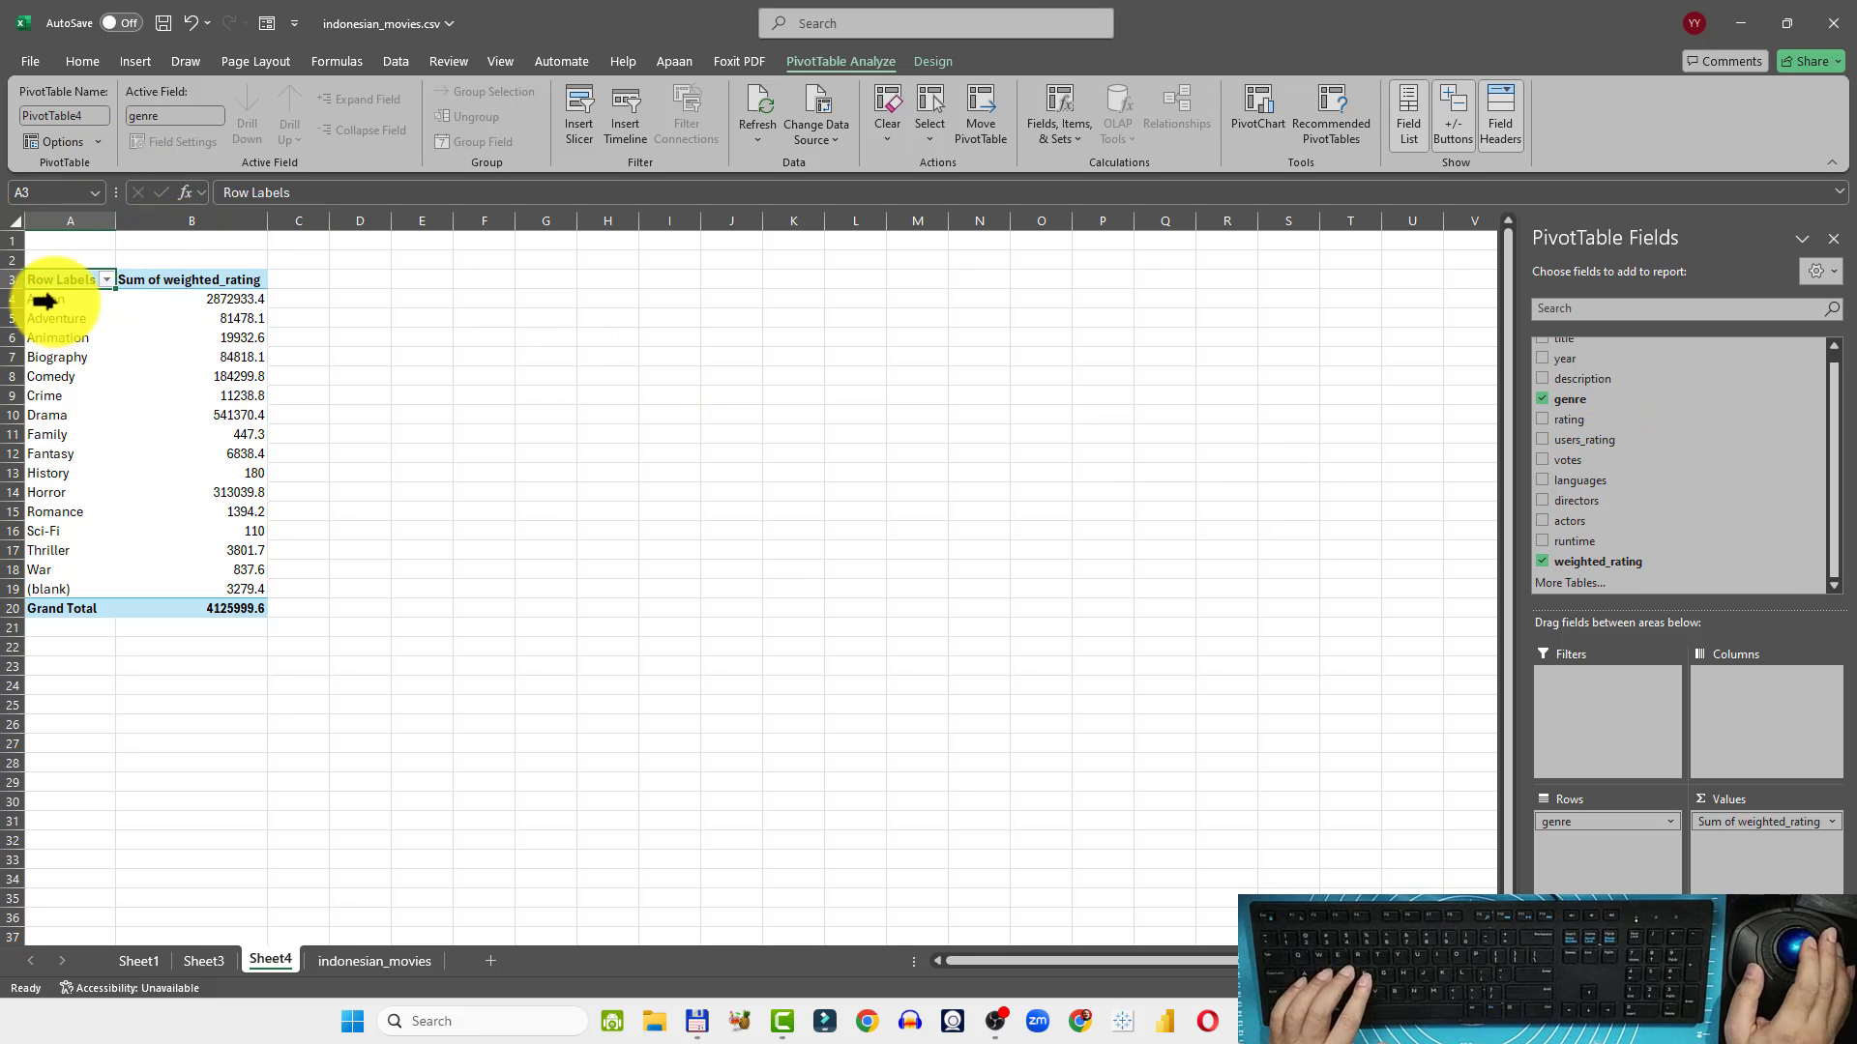
Copy the genres and weighted_rating sums from Action to War, excluding blank and Grand Total, and paste them as values at D4
{"action": "left_click", "coordinate": [100, 306]}
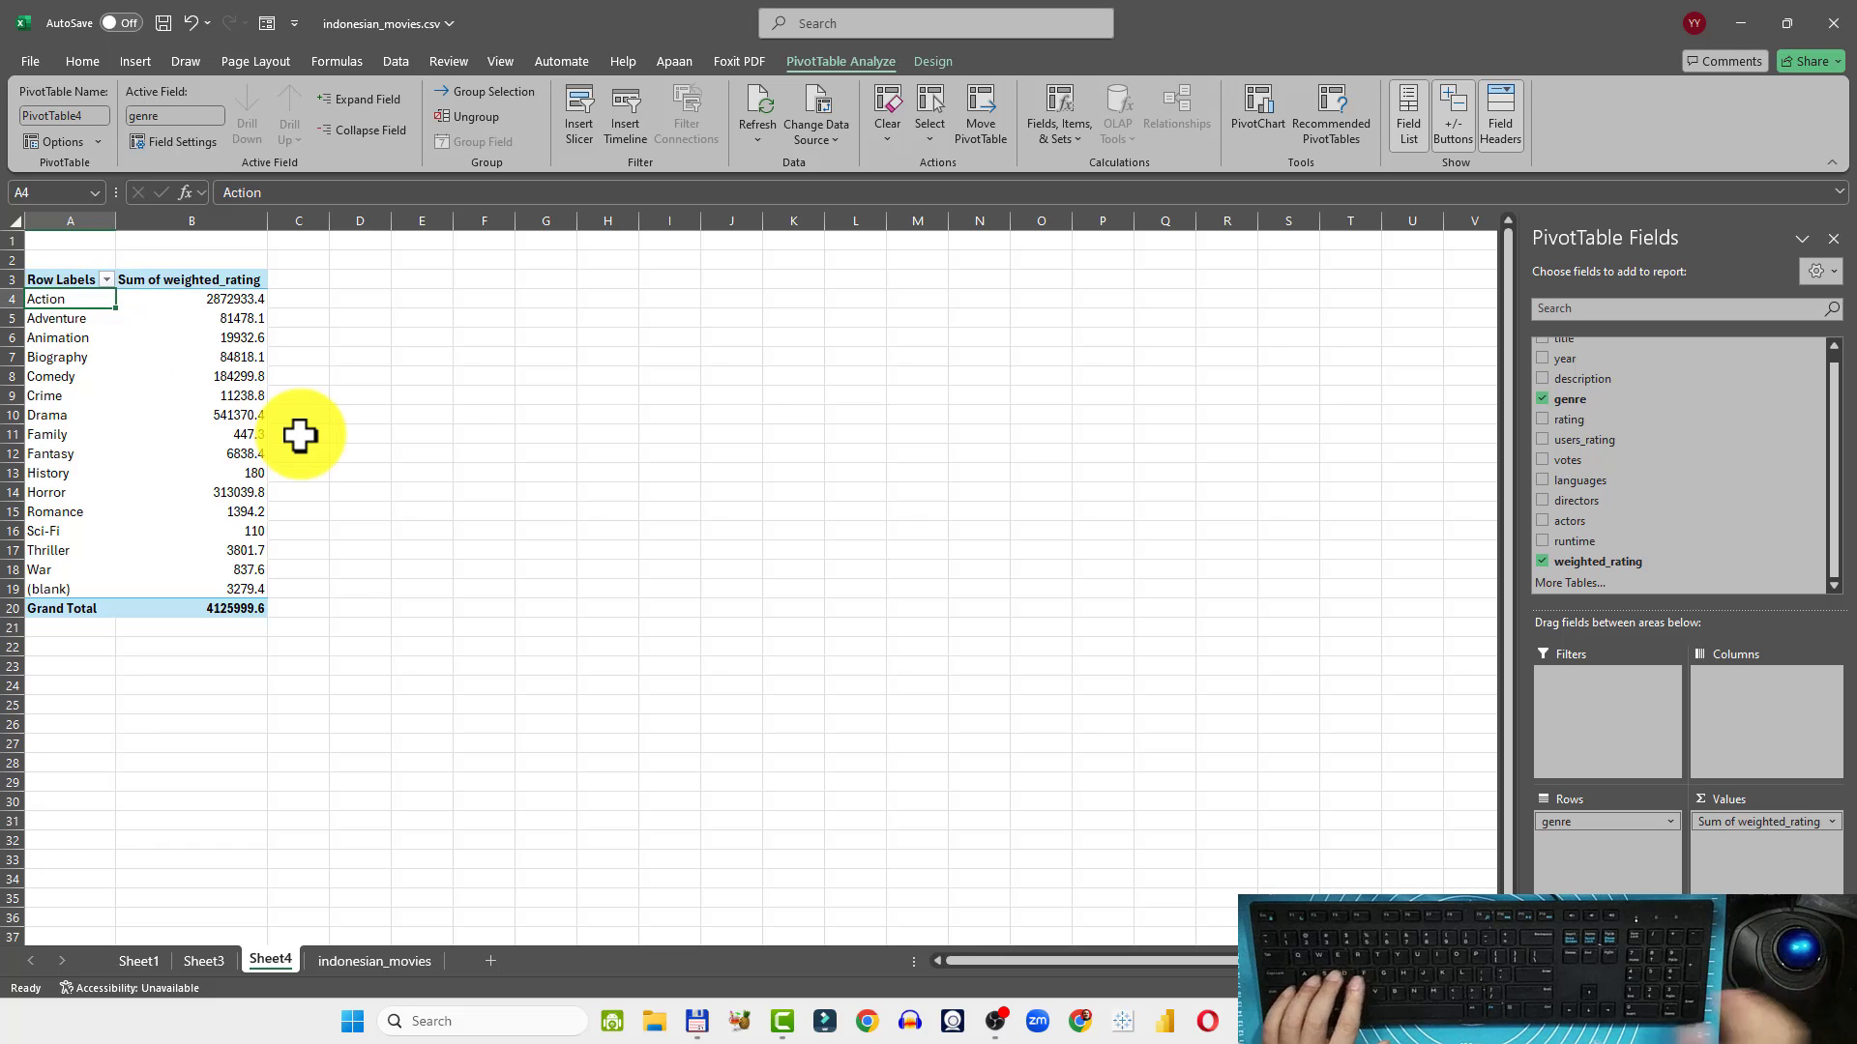
{"action": "key", "text": "shift+Right"}
{"action": "key", "text": "ctrl+shift+Down"}
{"action": "key", "text": "shift+Up"}
{"action": "key", "text": "shift+Up"}
{"action": "key", "text": "shift+Up"}
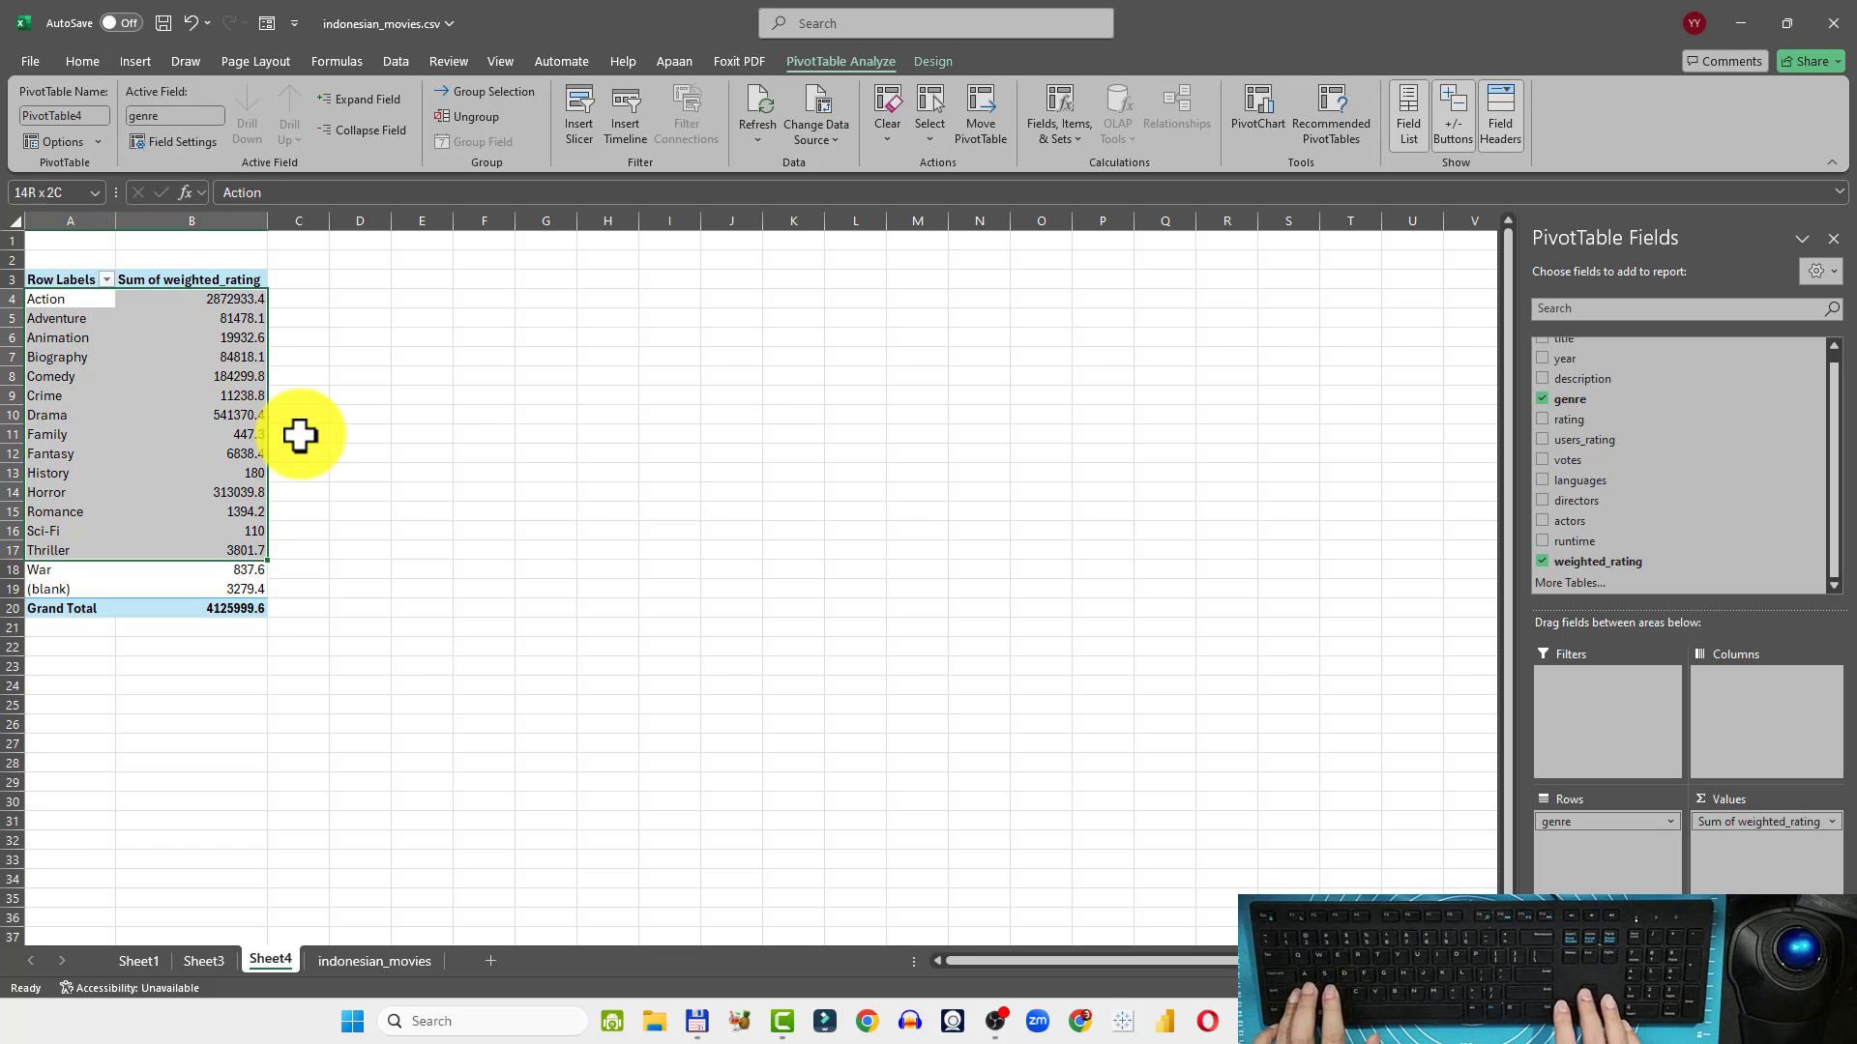
{"action": "key", "text": "shift+Down"}
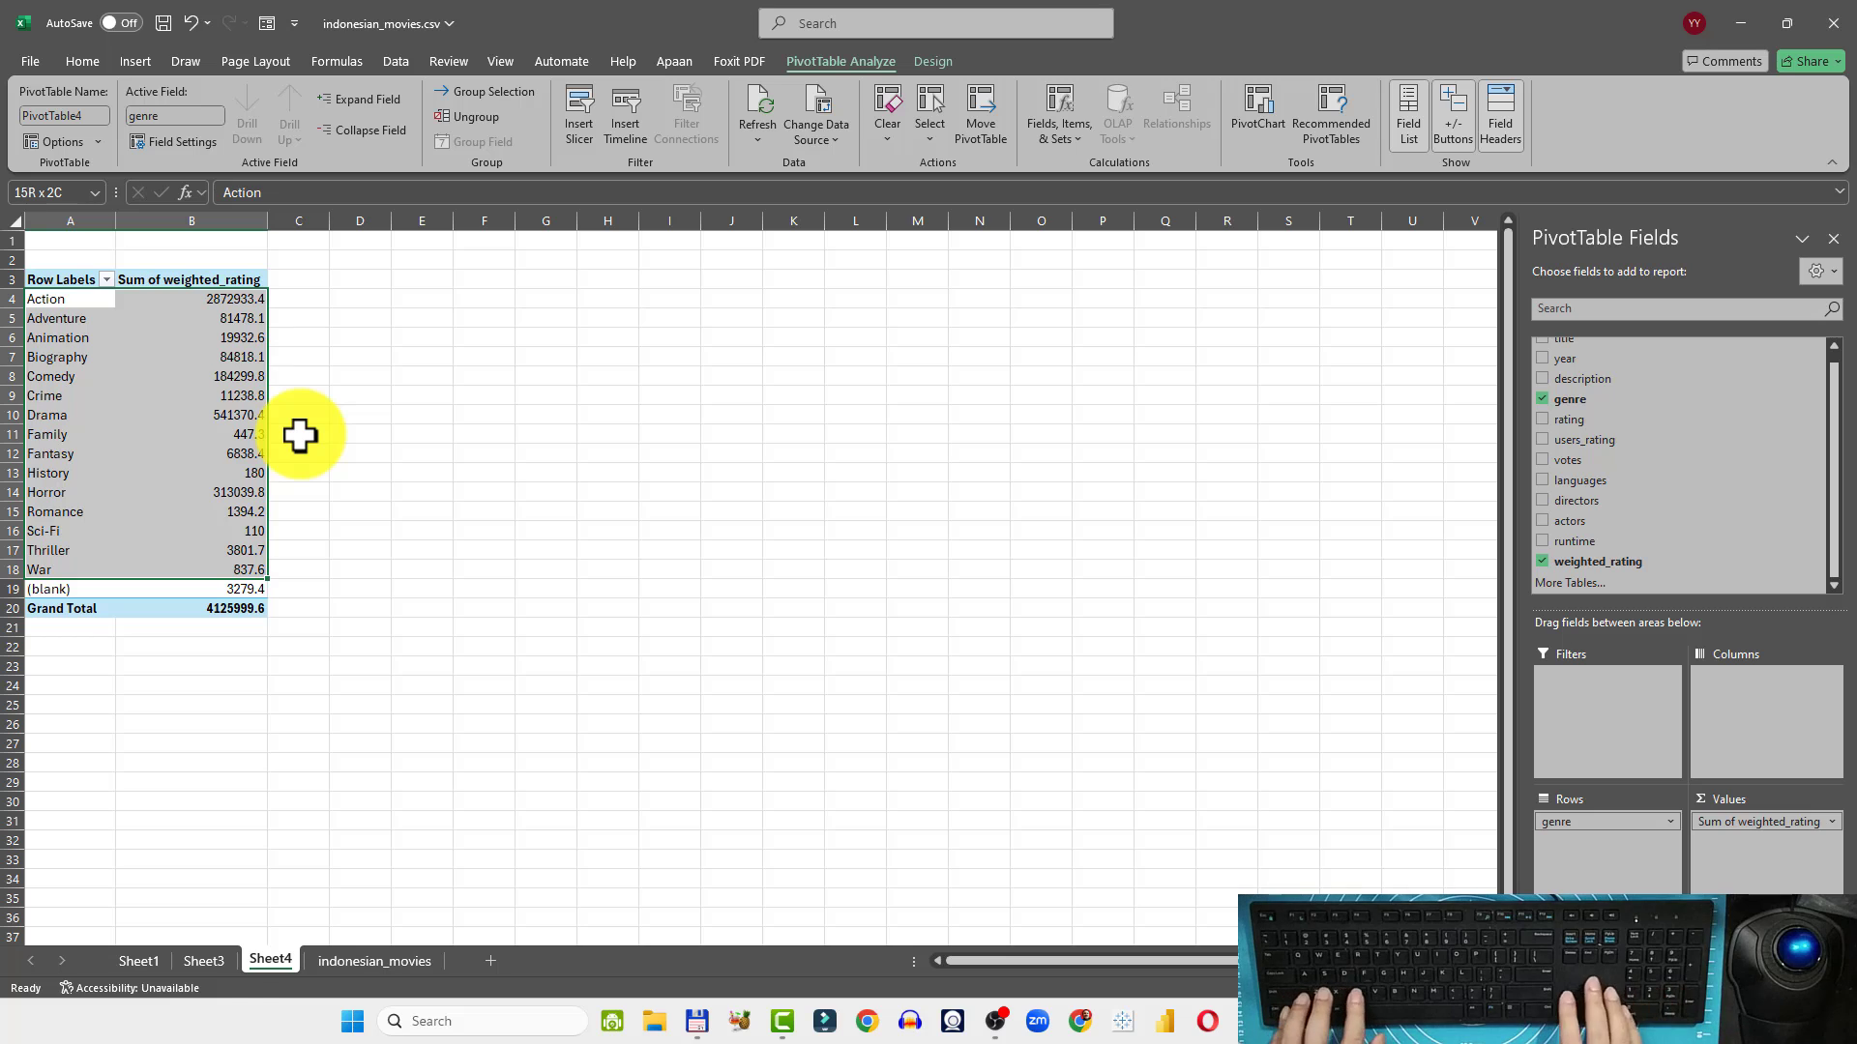
{"action": "key", "text": "ctrl+c"}
{"action": "key", "text": "Right"}
{"action": "key", "text": "Right"}
{"action": "key", "text": "Right"}
{"action": "key", "text": "ctrl+alt+v"}
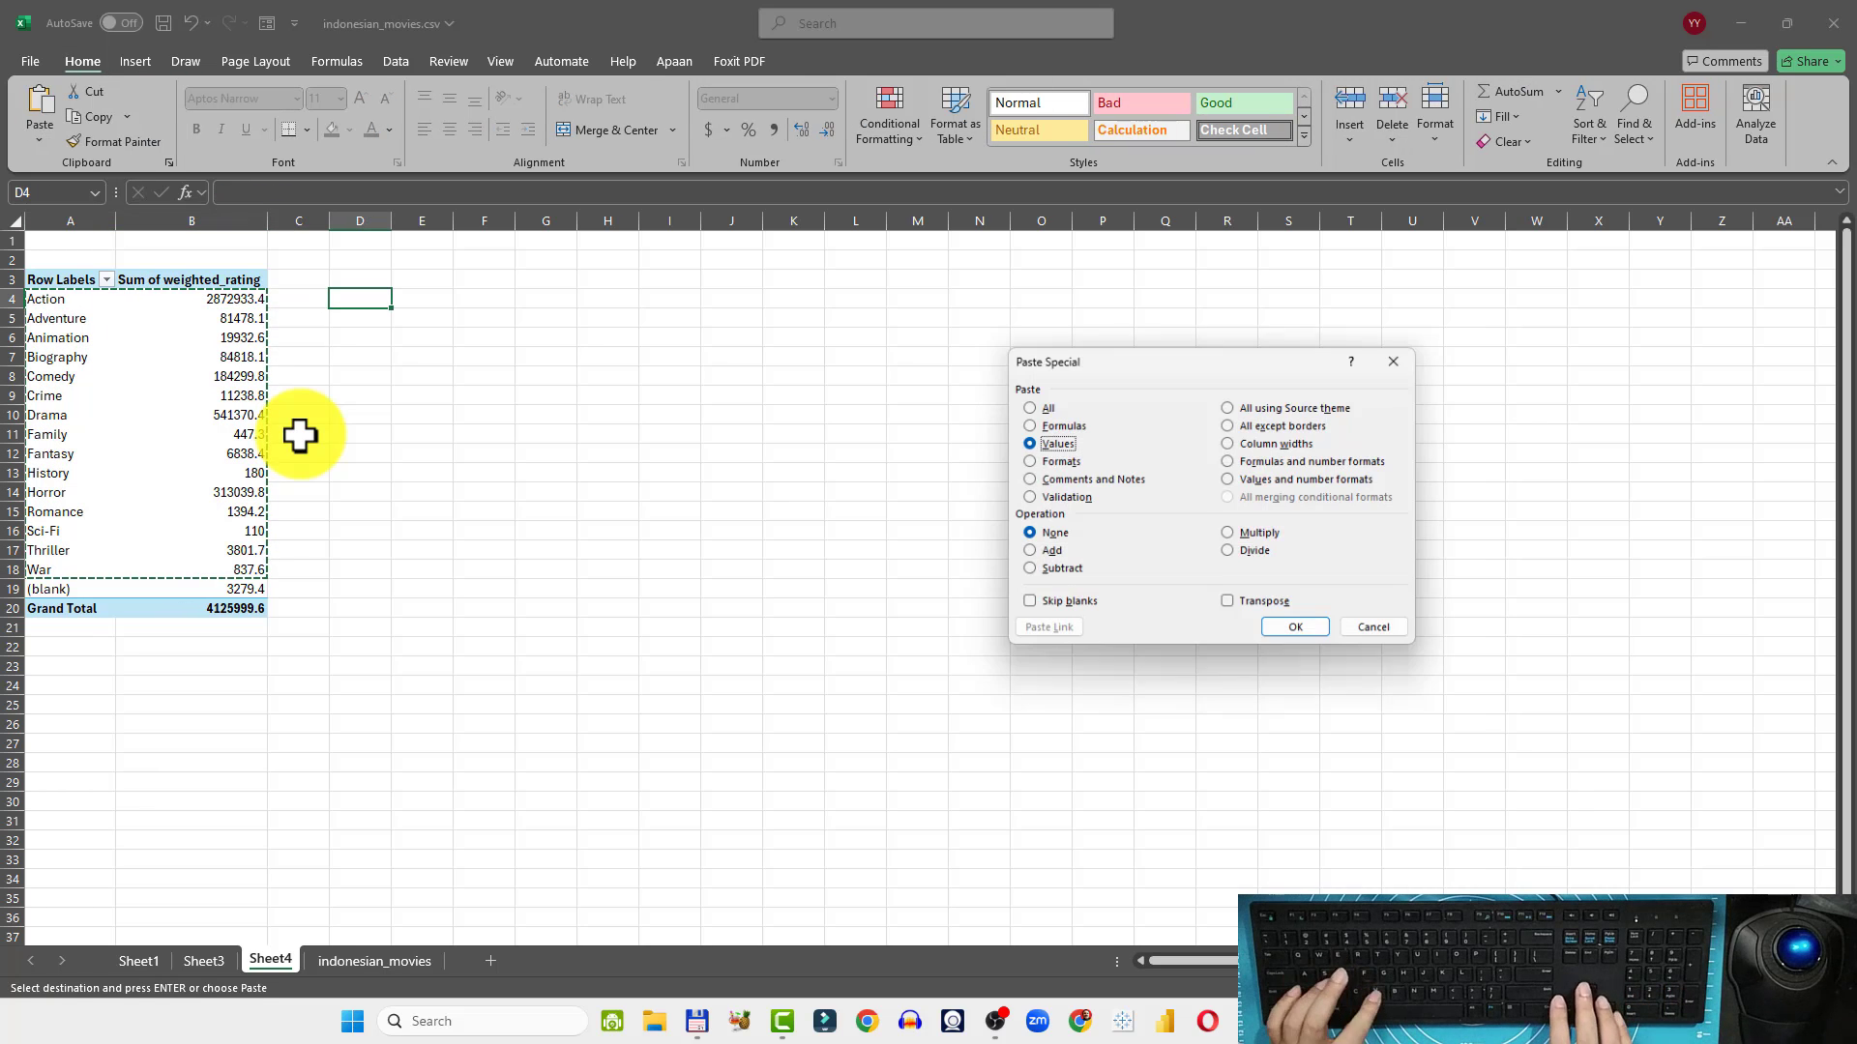
{"action": "key", "text": "v"}
{"action": "key", "text": "Return"}
Sort the pasted weighted rating list by Column E from largest to smallest
{"action": "key", "text": "alt+a"}
{"action": "key", "text": "s"}
{"action": "key", "text": "s"}
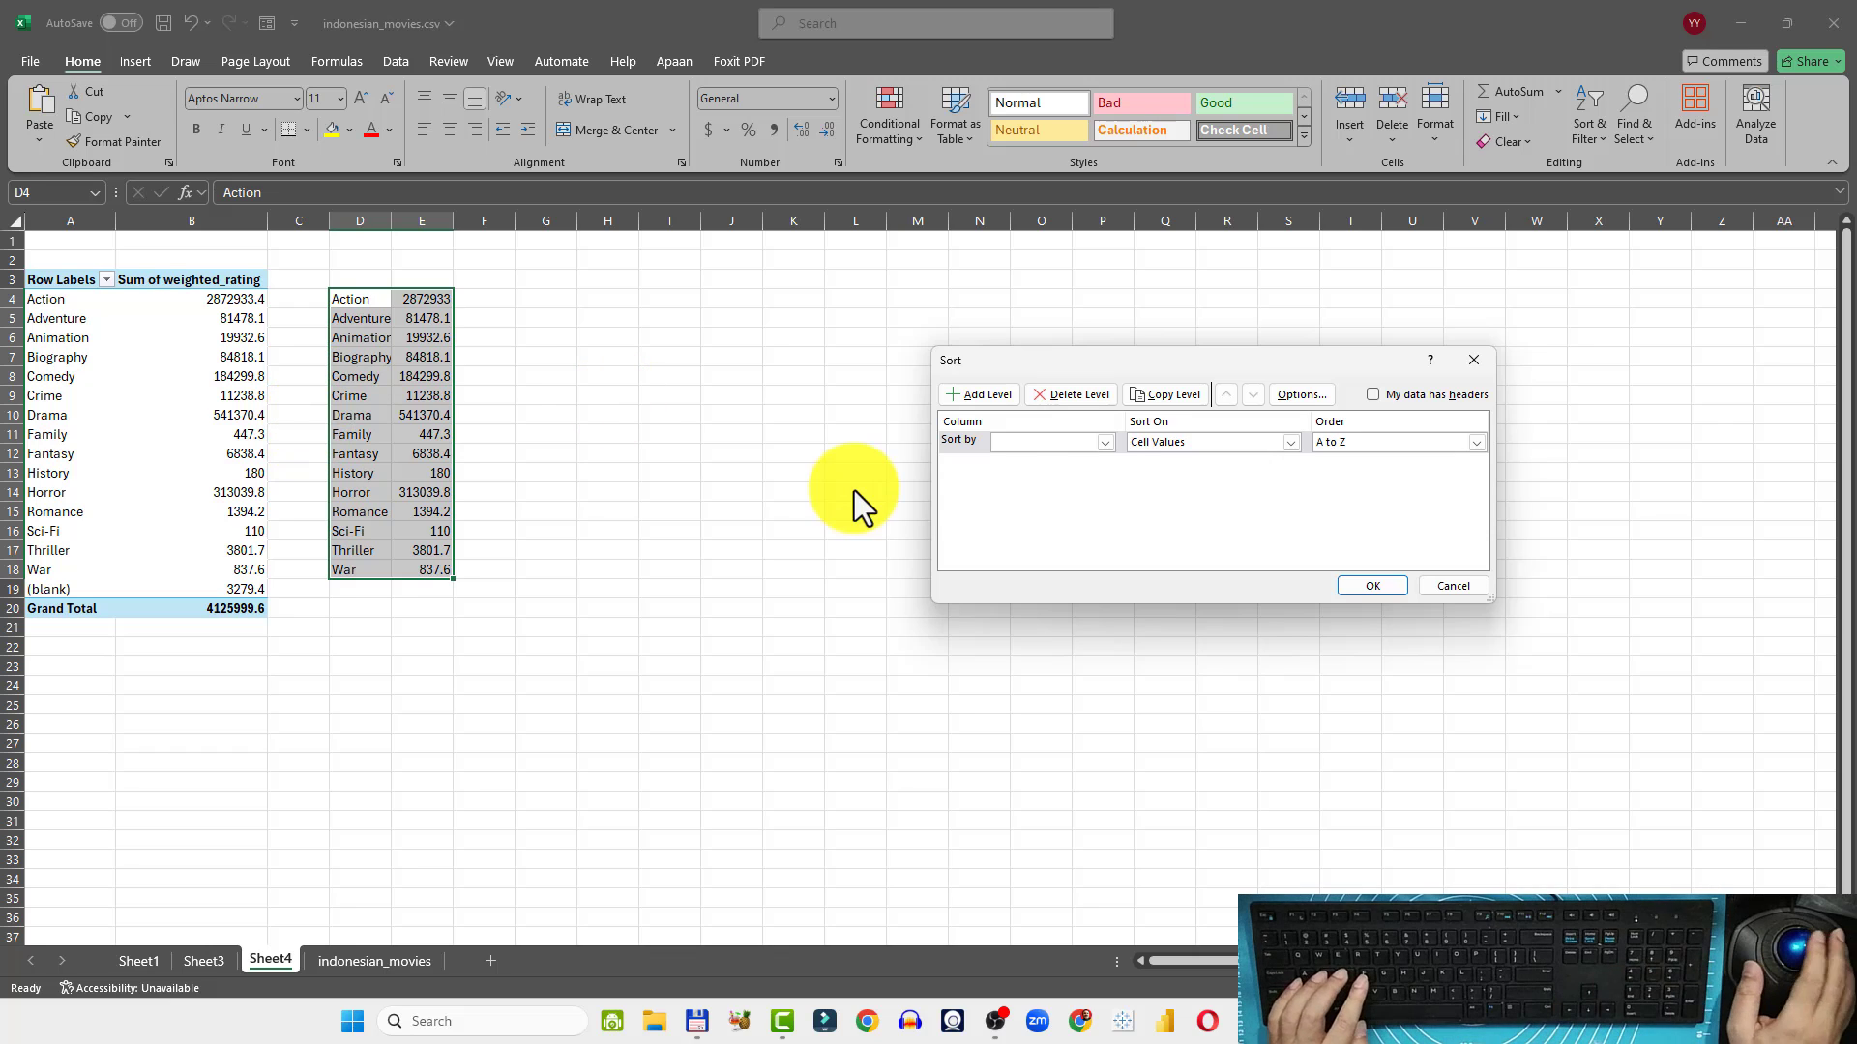
{"action": "left_click", "coordinate": [1104, 442]}
{"action": "left_click", "coordinate": [1082, 474]}
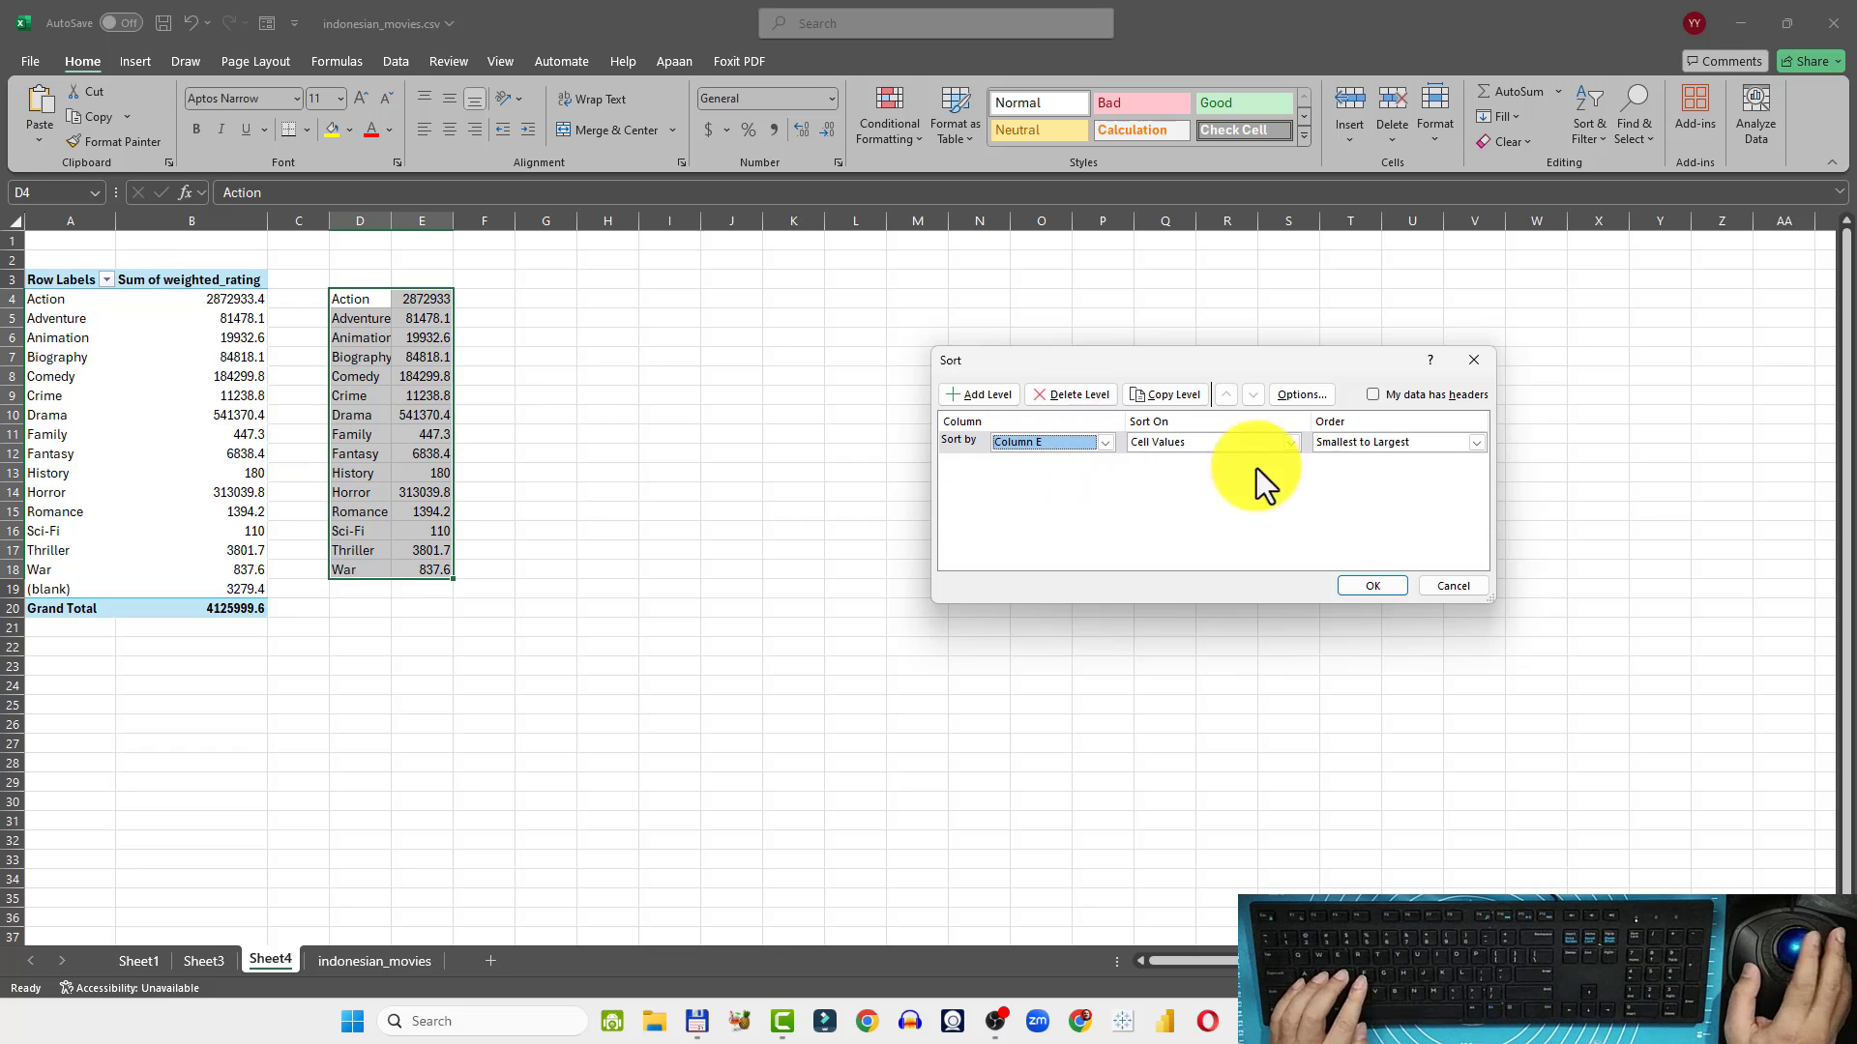
{"action": "left_click", "coordinate": [1389, 447]}
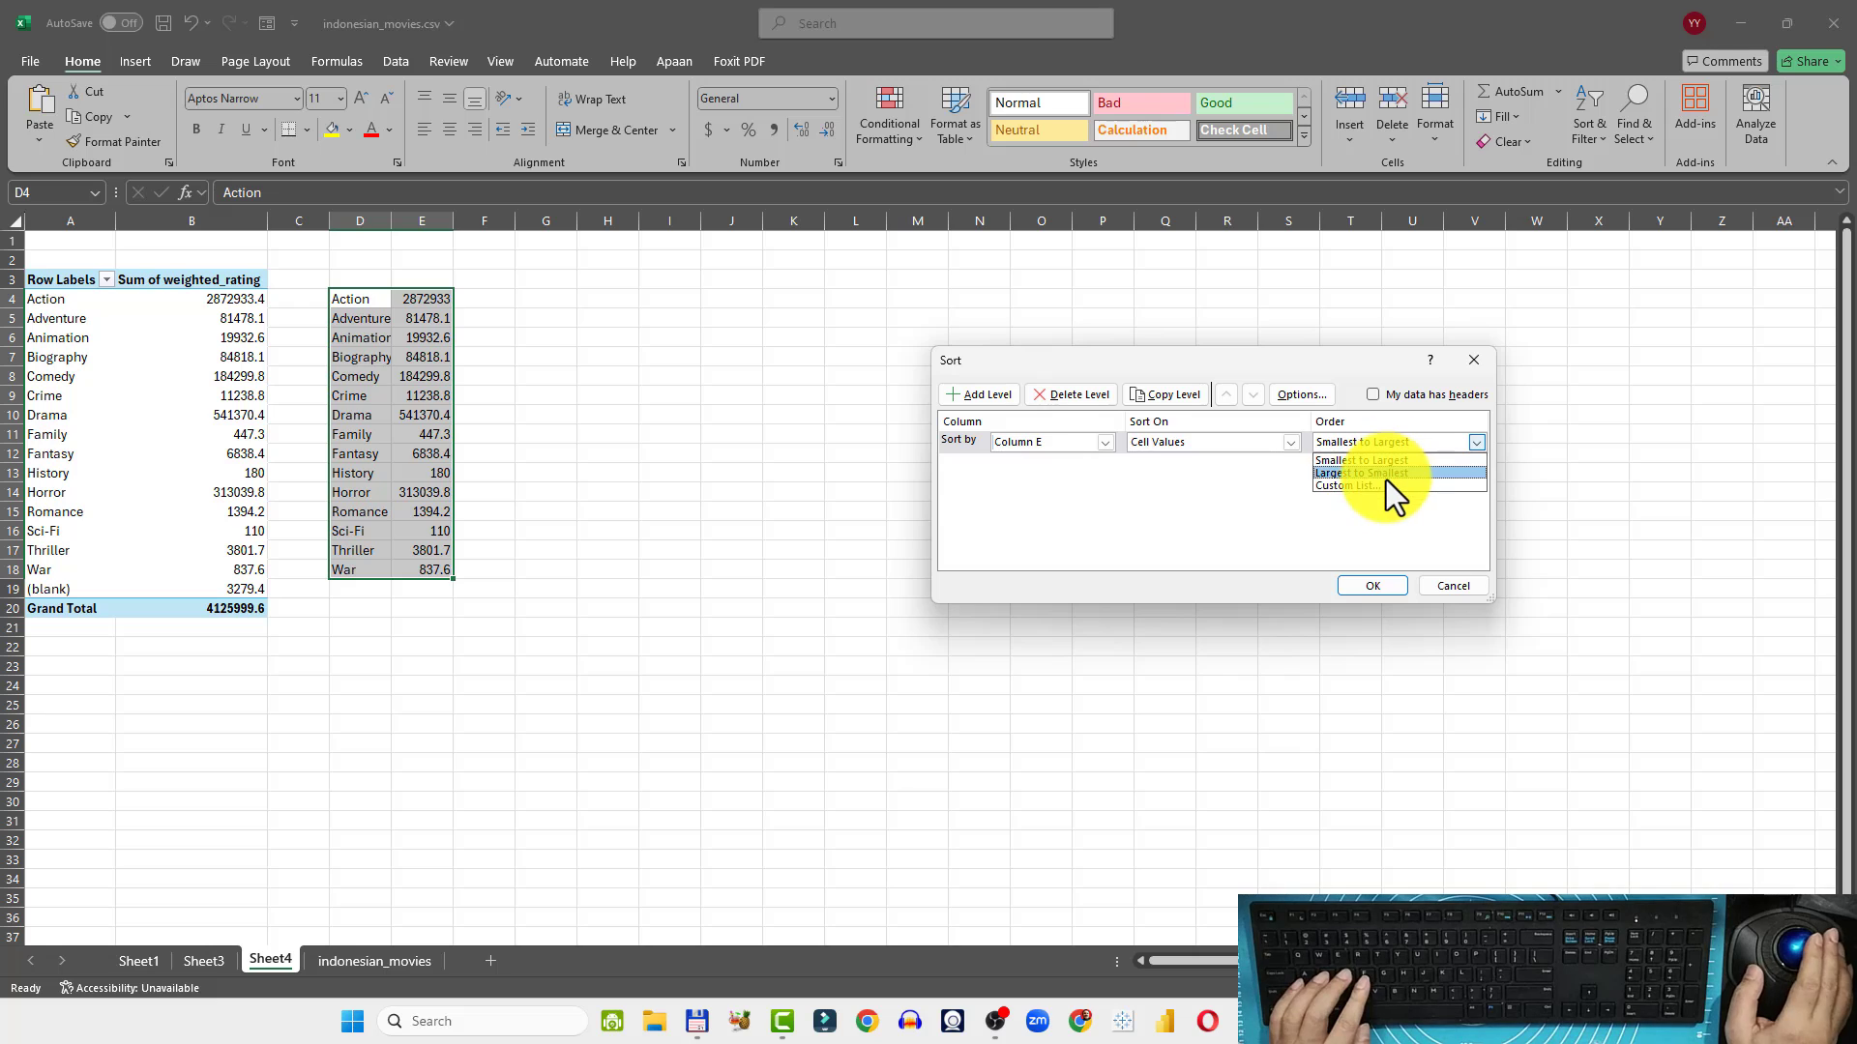
{"action": "left_click", "coordinate": [1385, 478]}
{"action": "left_click", "coordinate": [1384, 590]}
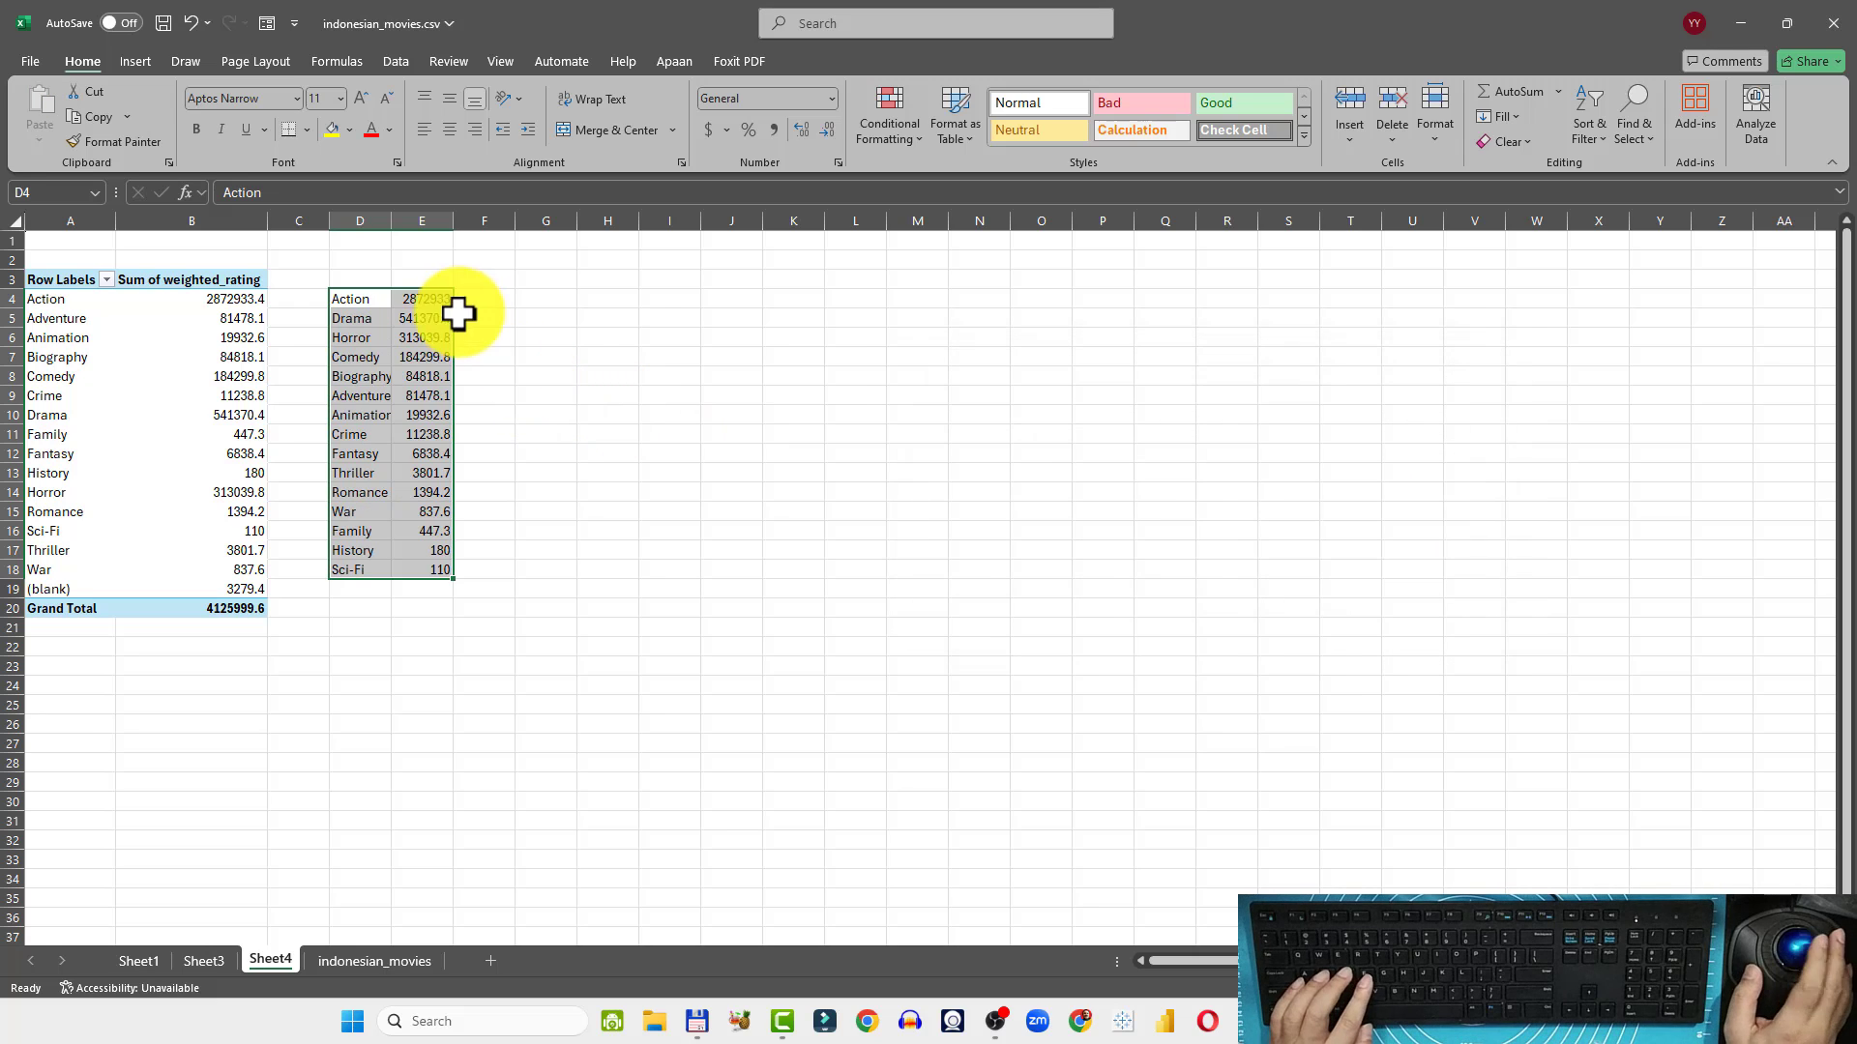
Fit column D to the genre names and format the weighted ratings in E4:E18 with thousands separators and no decimals
{"action": "double_click", "coordinate": [392, 221]}
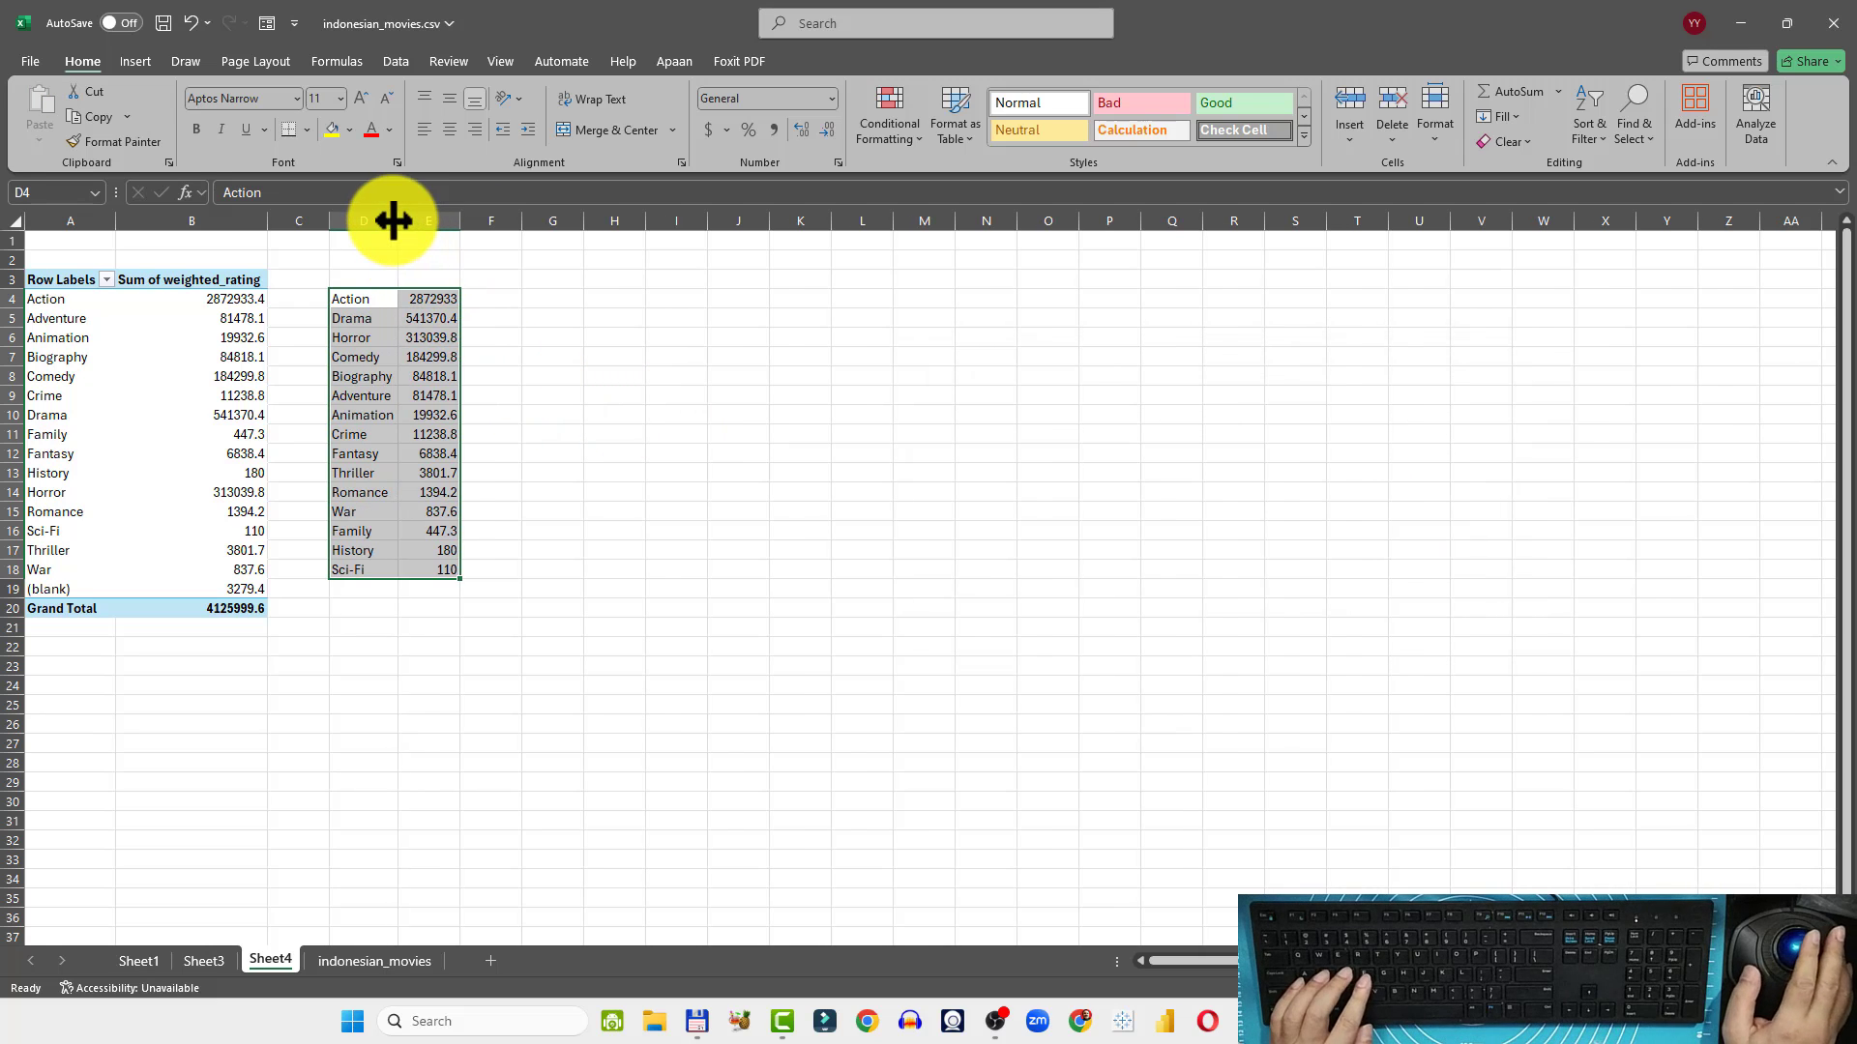
{"action": "left_click", "coordinate": [426, 299]}
{"action": "left_click", "coordinate": [439, 570], "text": "shift"}
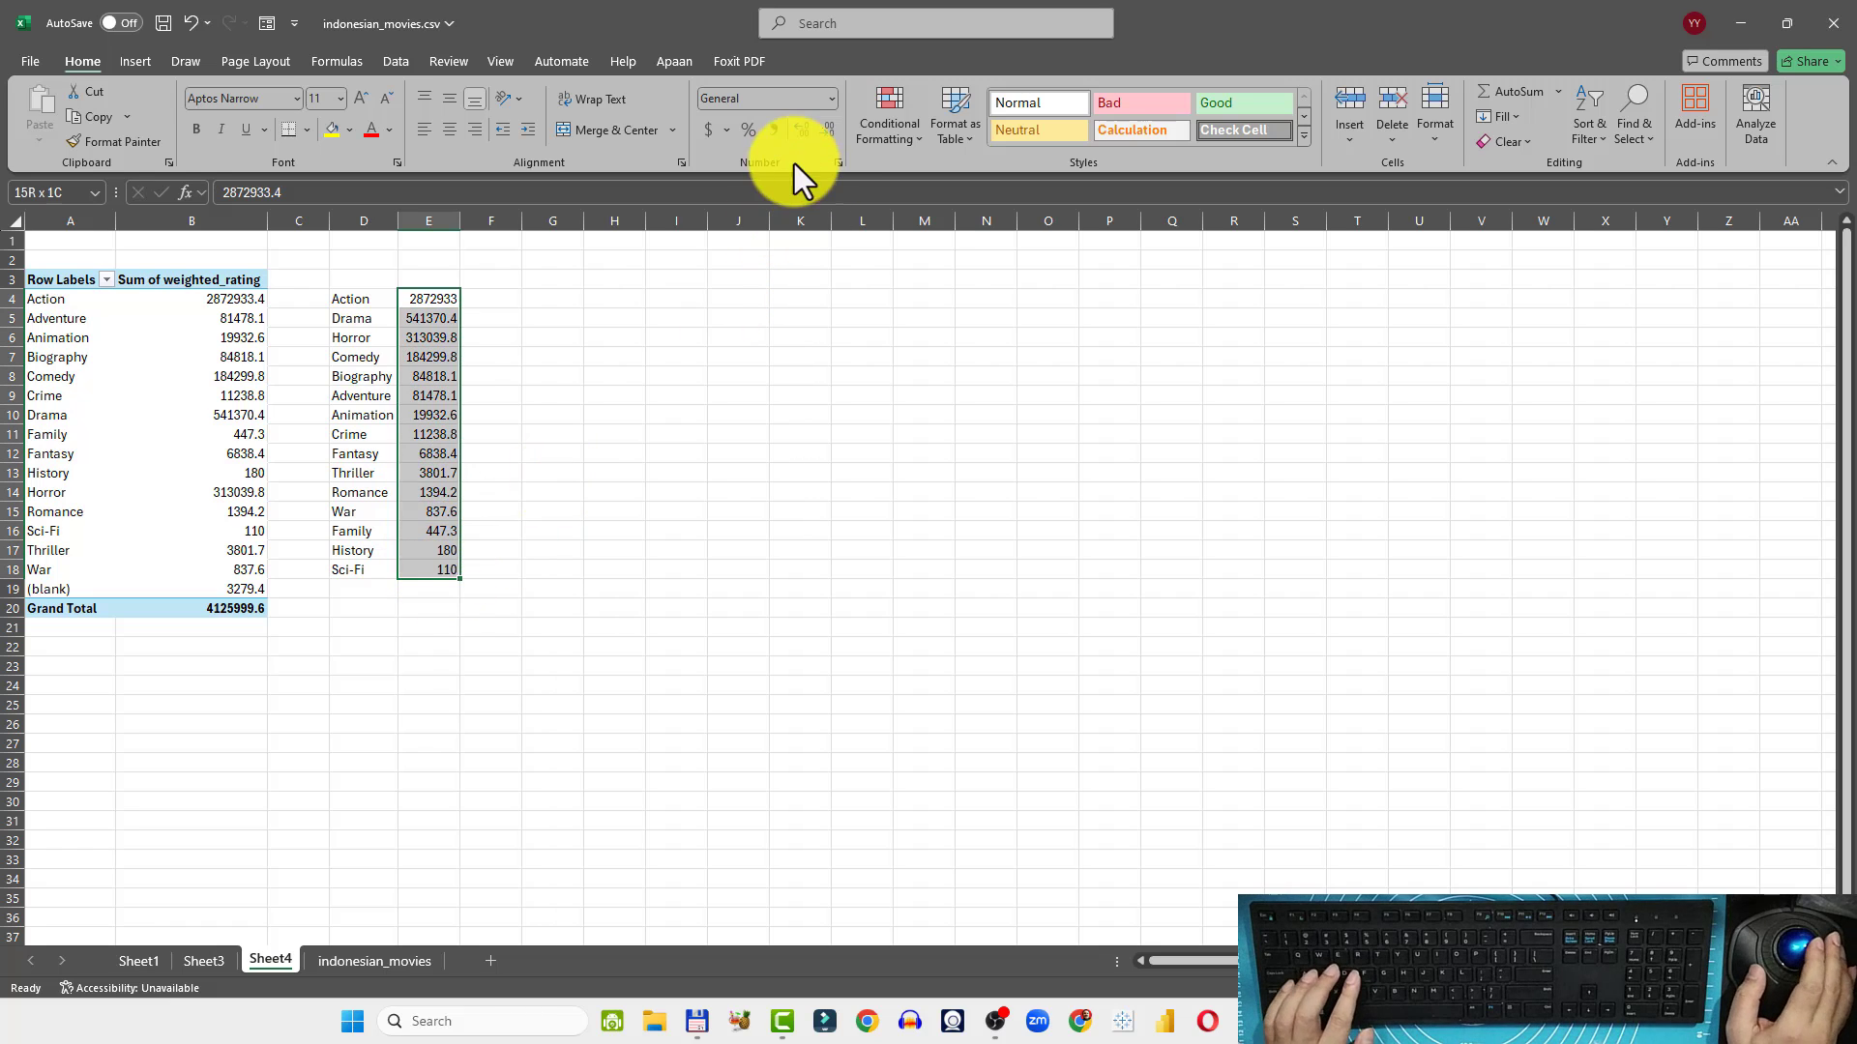
{"action": "left_click", "coordinate": [775, 126]}
{"action": "left_click", "coordinate": [827, 125]}
{"action": "left_click", "coordinate": [827, 125]}
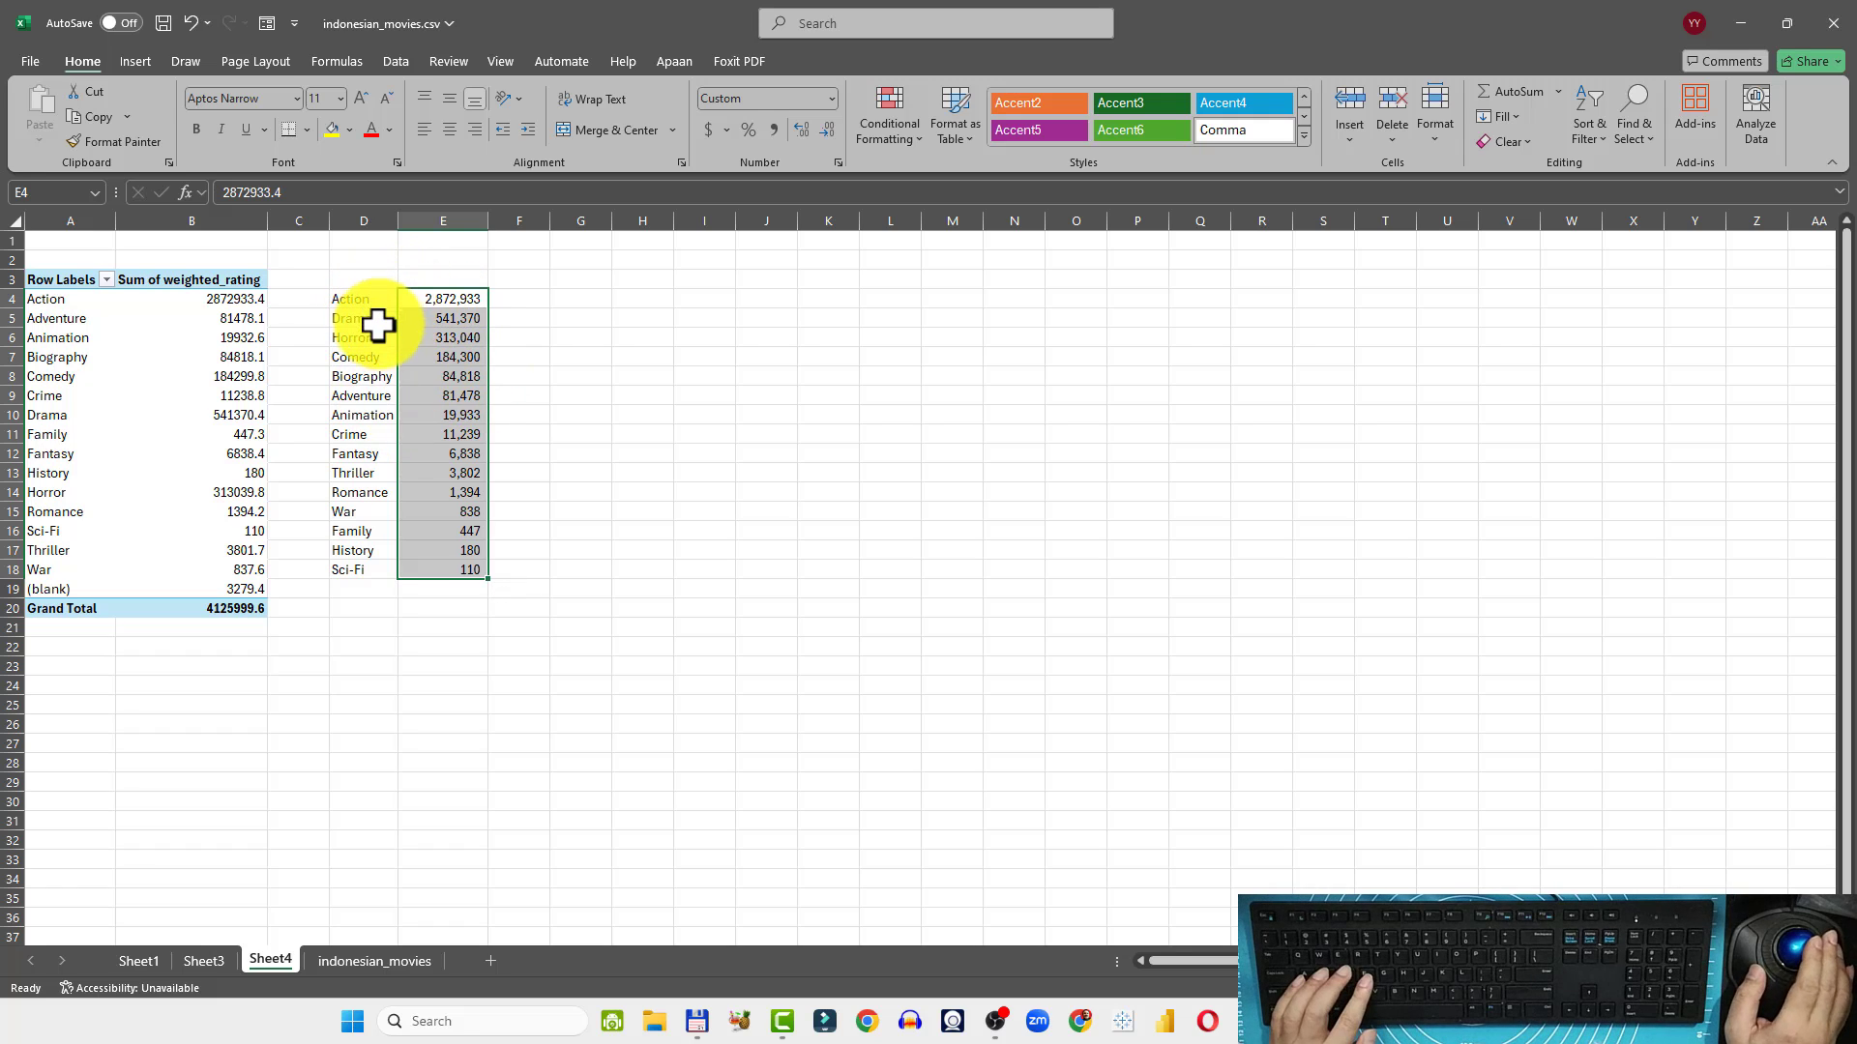
{"action": "left_click", "coordinate": [435, 360]}
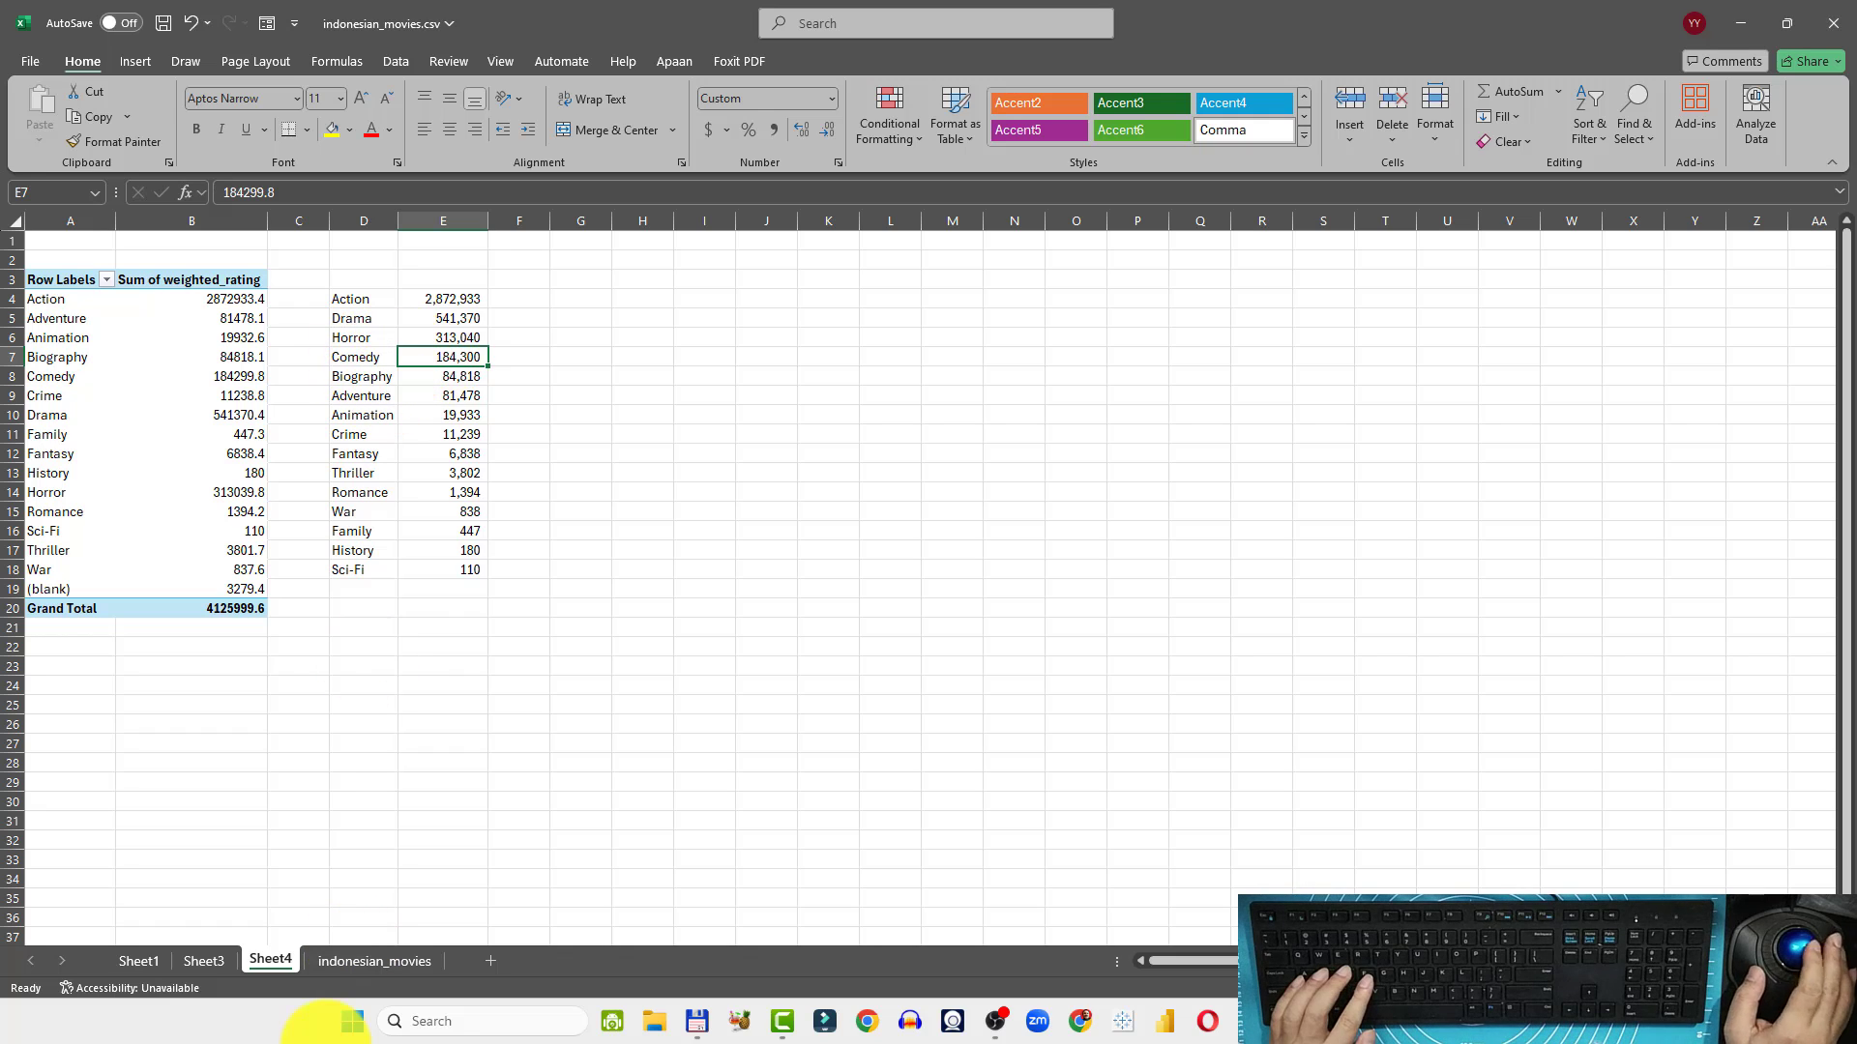
Compare the genre ranking by total votes on Sheet3 with the ranking by weighted rating on Sheet4
{"action": "left_click", "coordinate": [213, 962]}
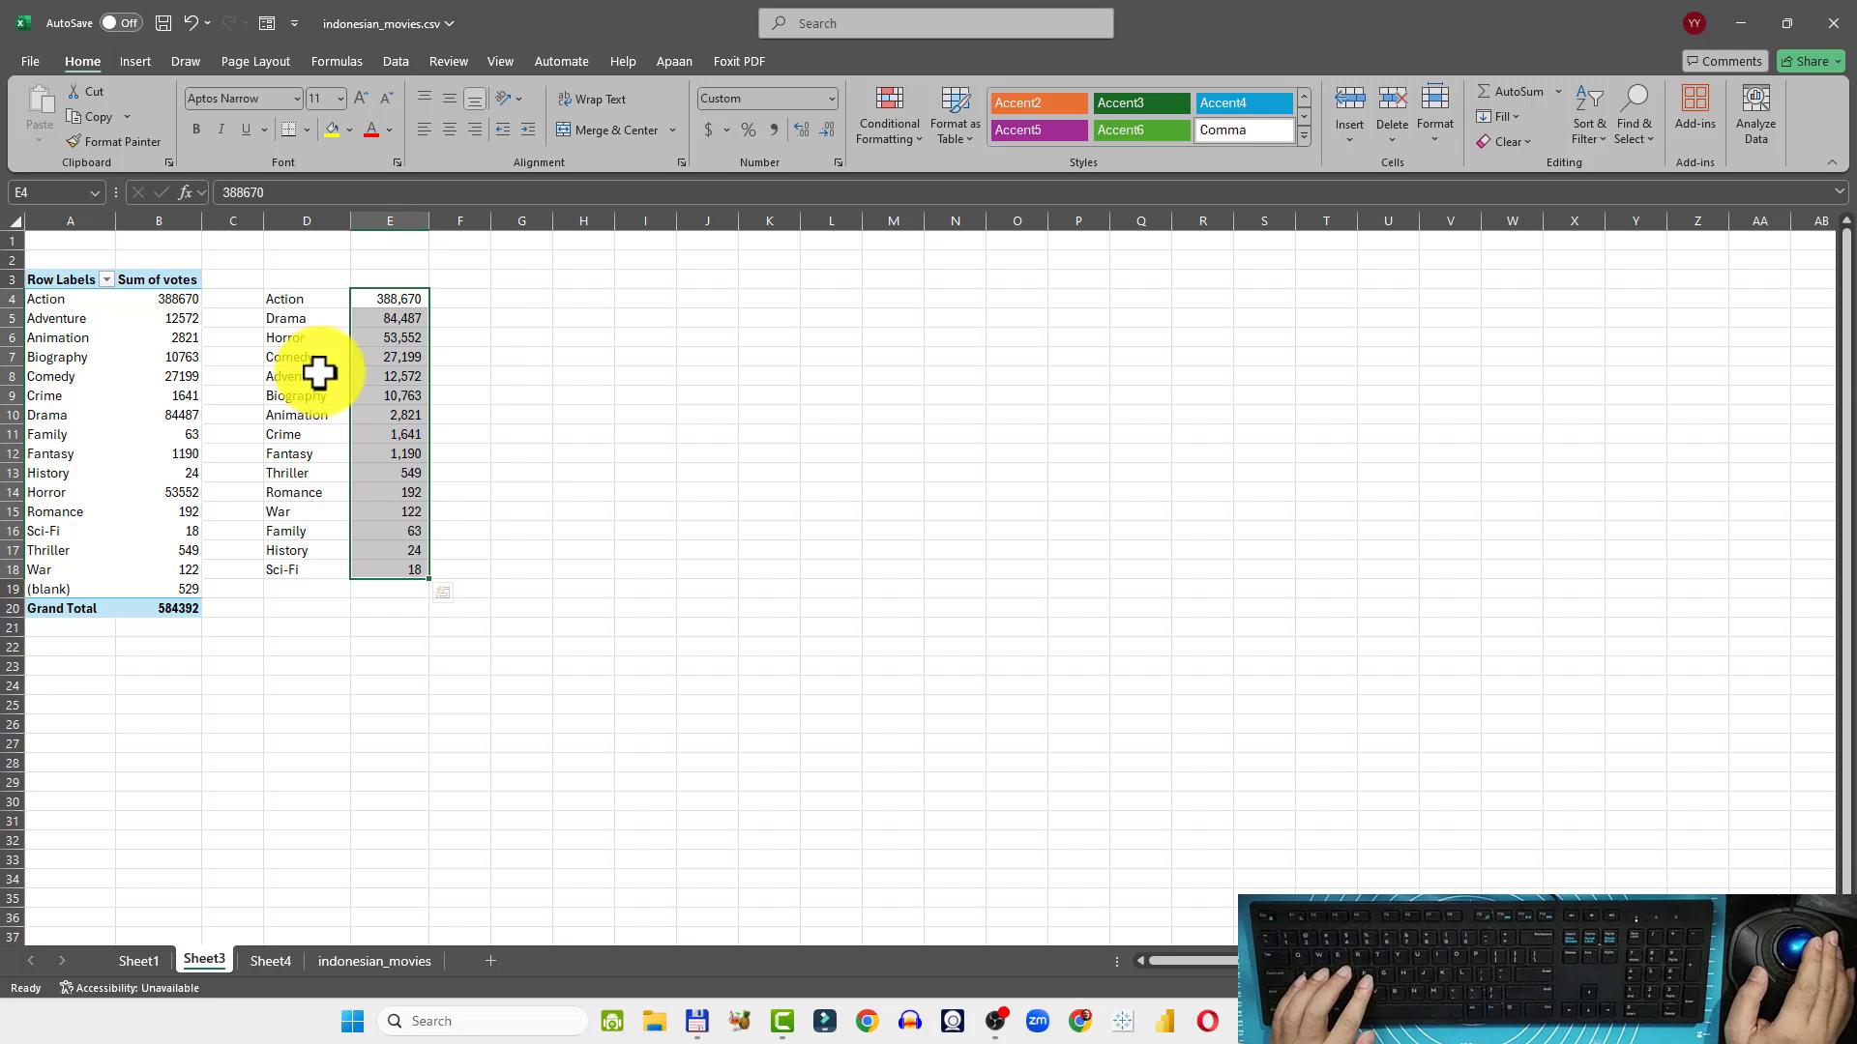
{"action": "left_click", "coordinate": [397, 376]}
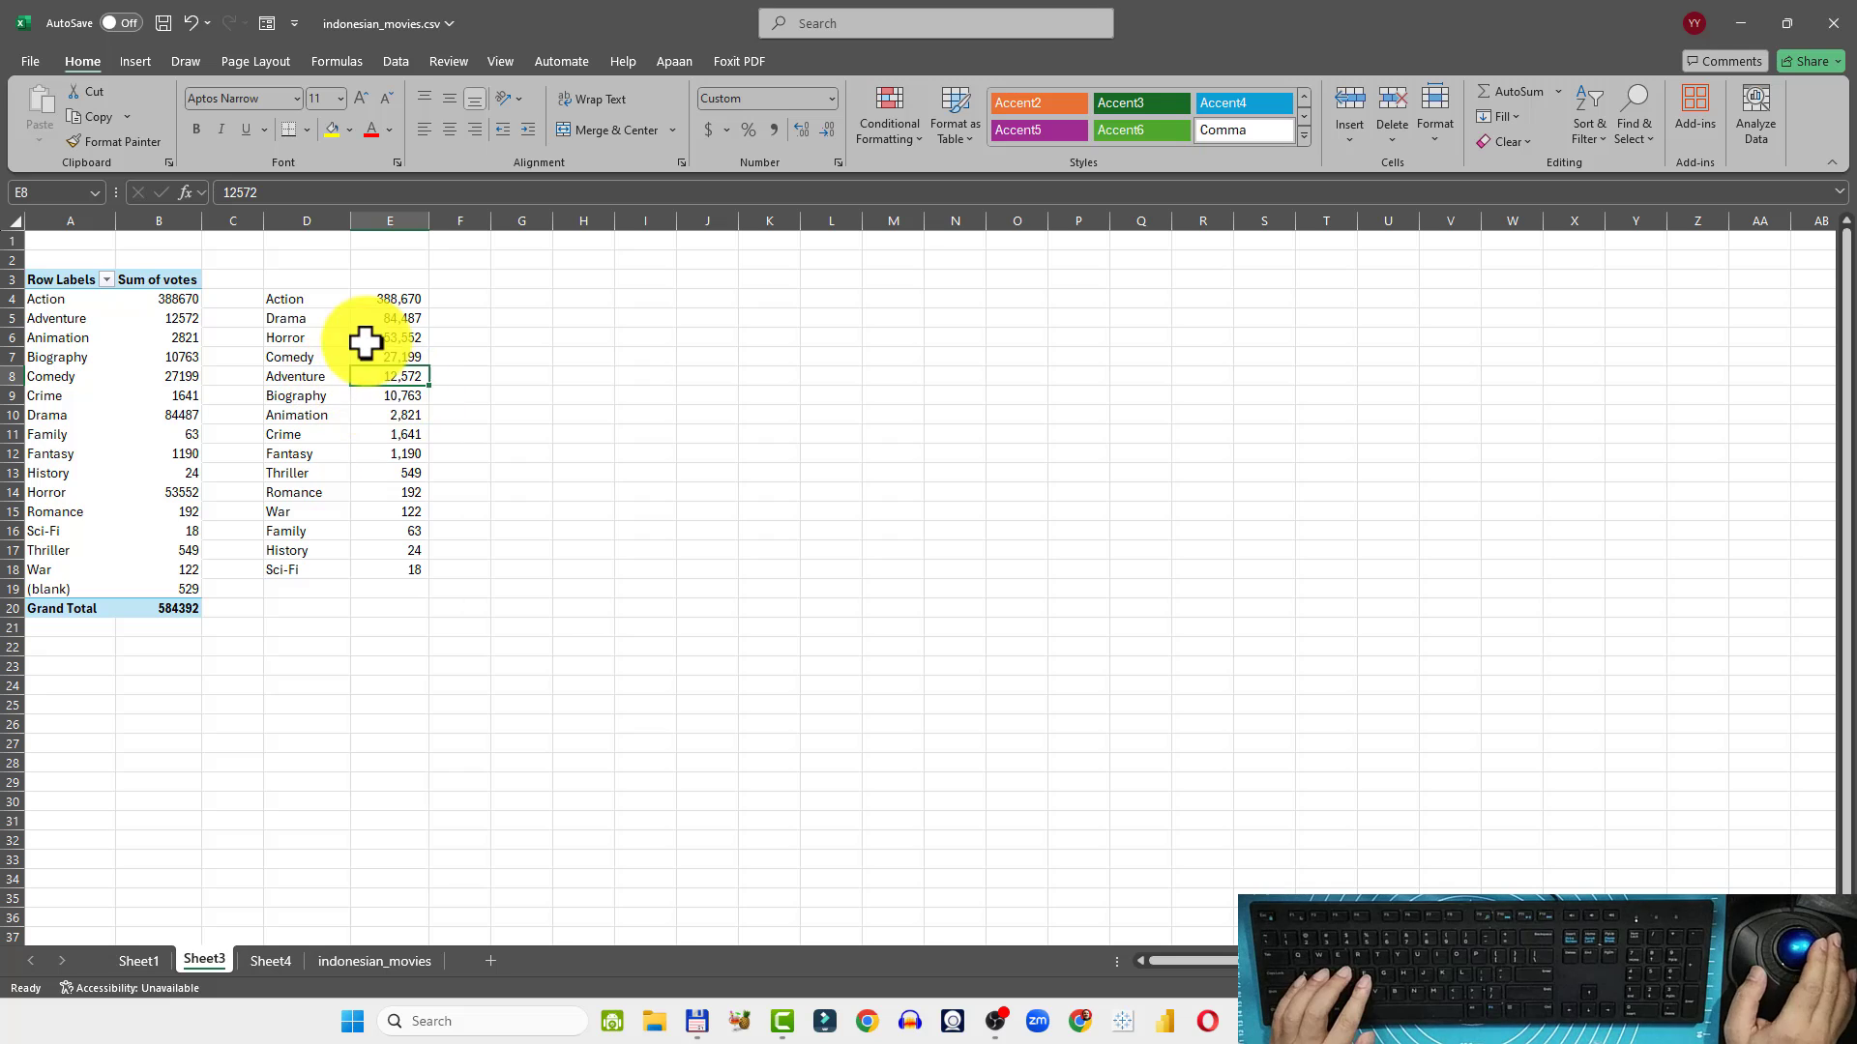
{"action": "left_click", "coordinate": [315, 301]}
{"action": "key", "text": "Down"}
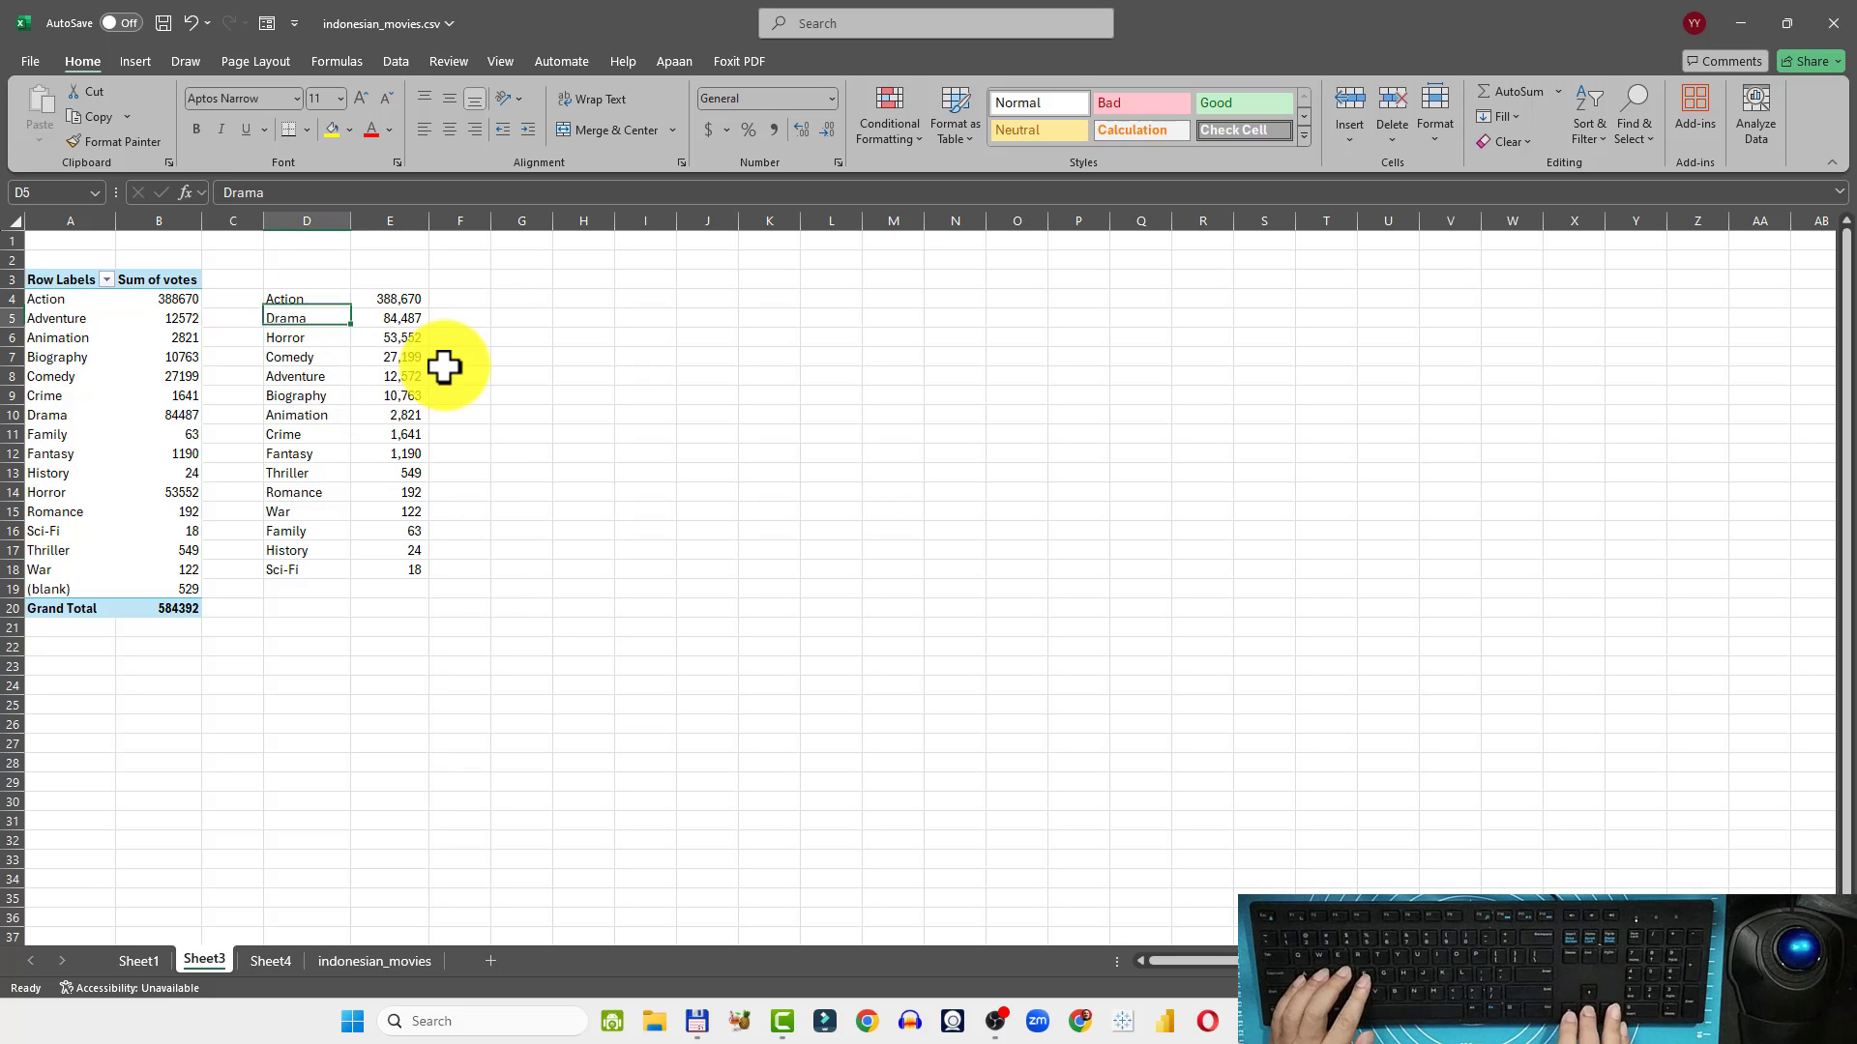
{"action": "key", "text": "Down"}
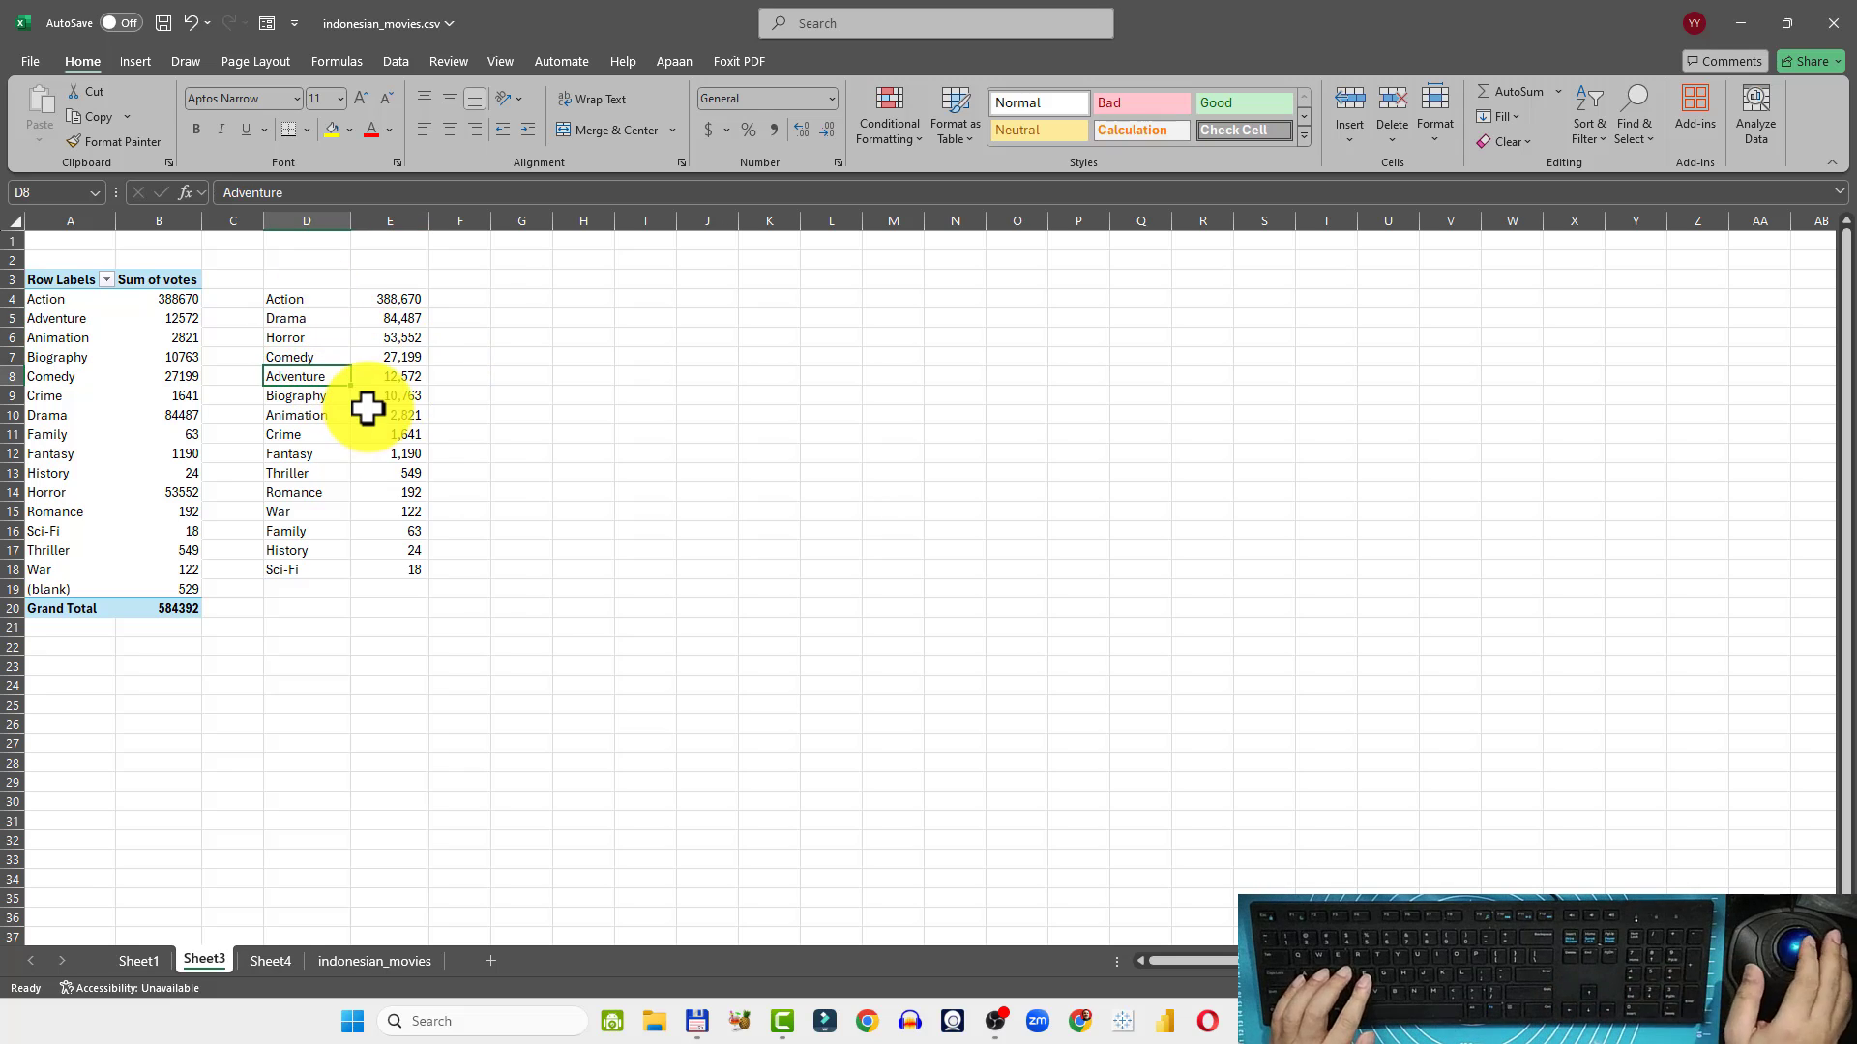
{"action": "left_click", "coordinate": [277, 961]}
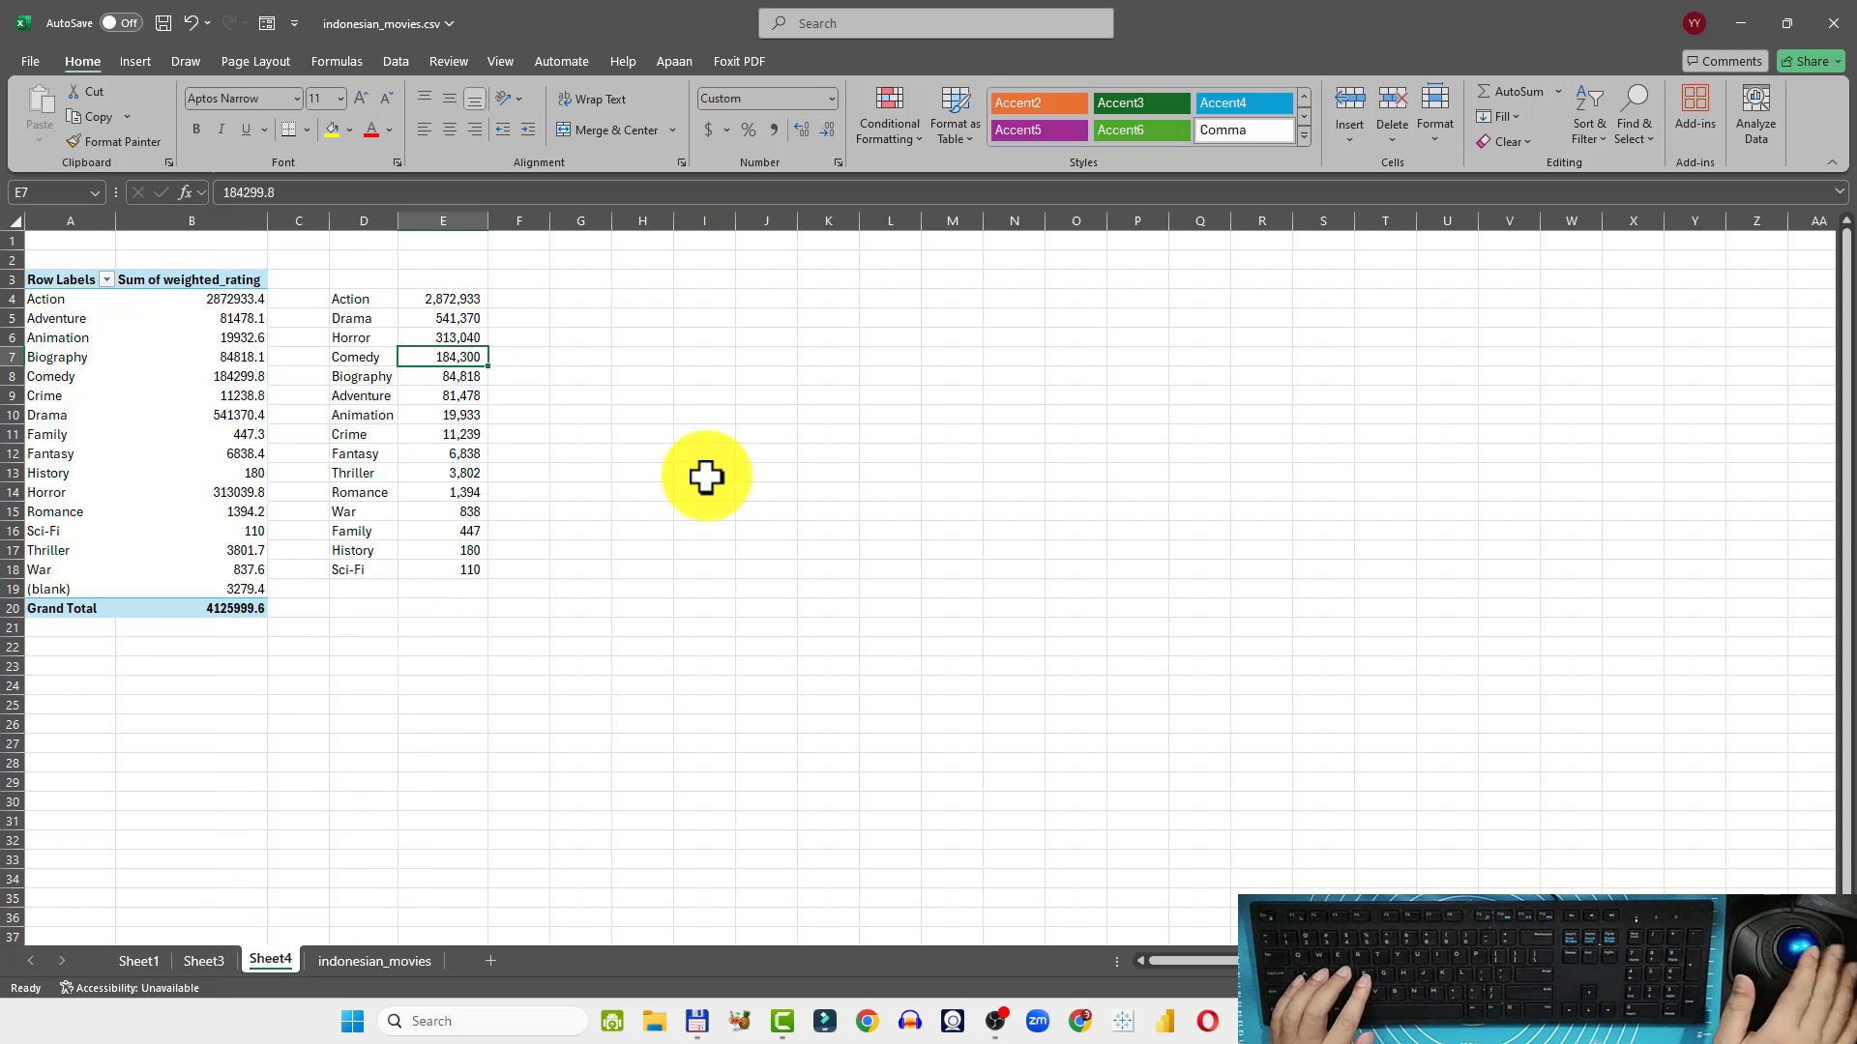
{"action": "key", "text": "Left"}
{"action": "key", "text": "Up"}
{"action": "key", "text": "Up"}
{"action": "key", "text": "Up"}
{"action": "key", "text": "Down"}
{"action": "key", "text": "Down"}
{"action": "key", "text": "Down"}
{"action": "key", "text": "Down"}
{"action": "key", "text": "Down"}
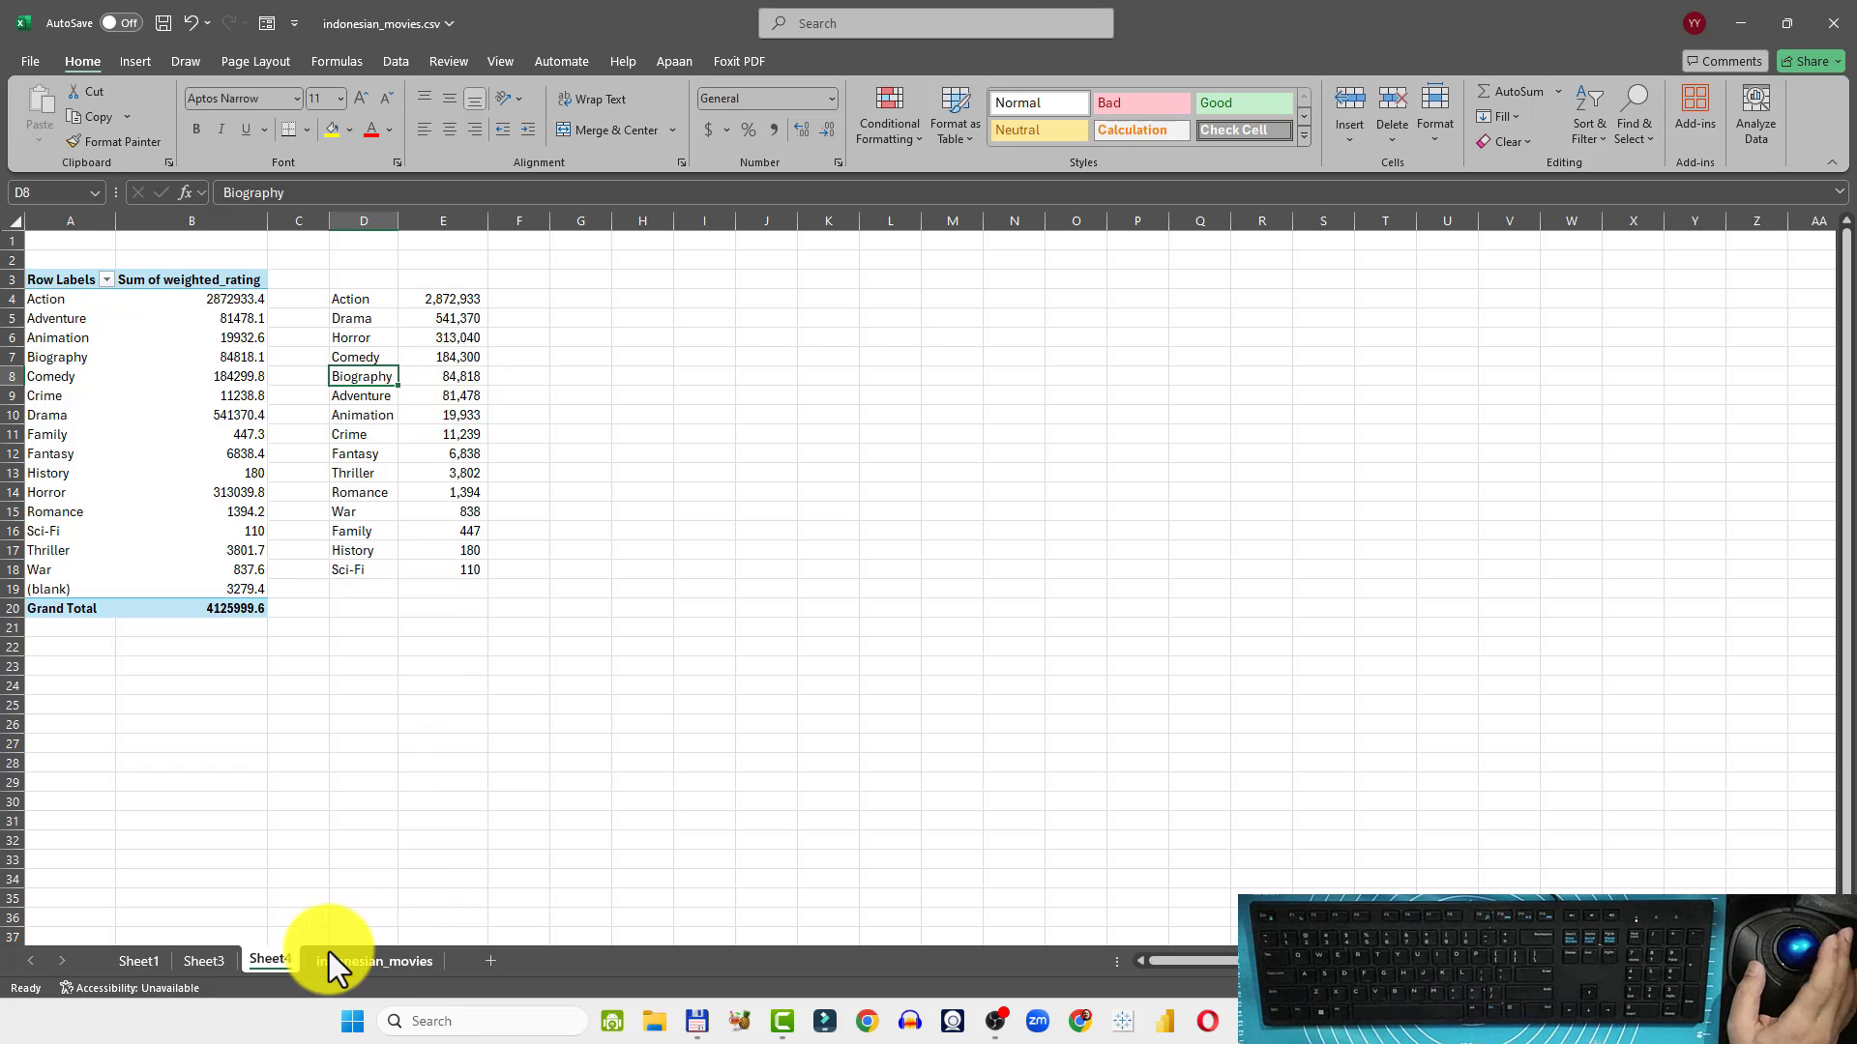
{"action": "left_click", "coordinate": [206, 961]}
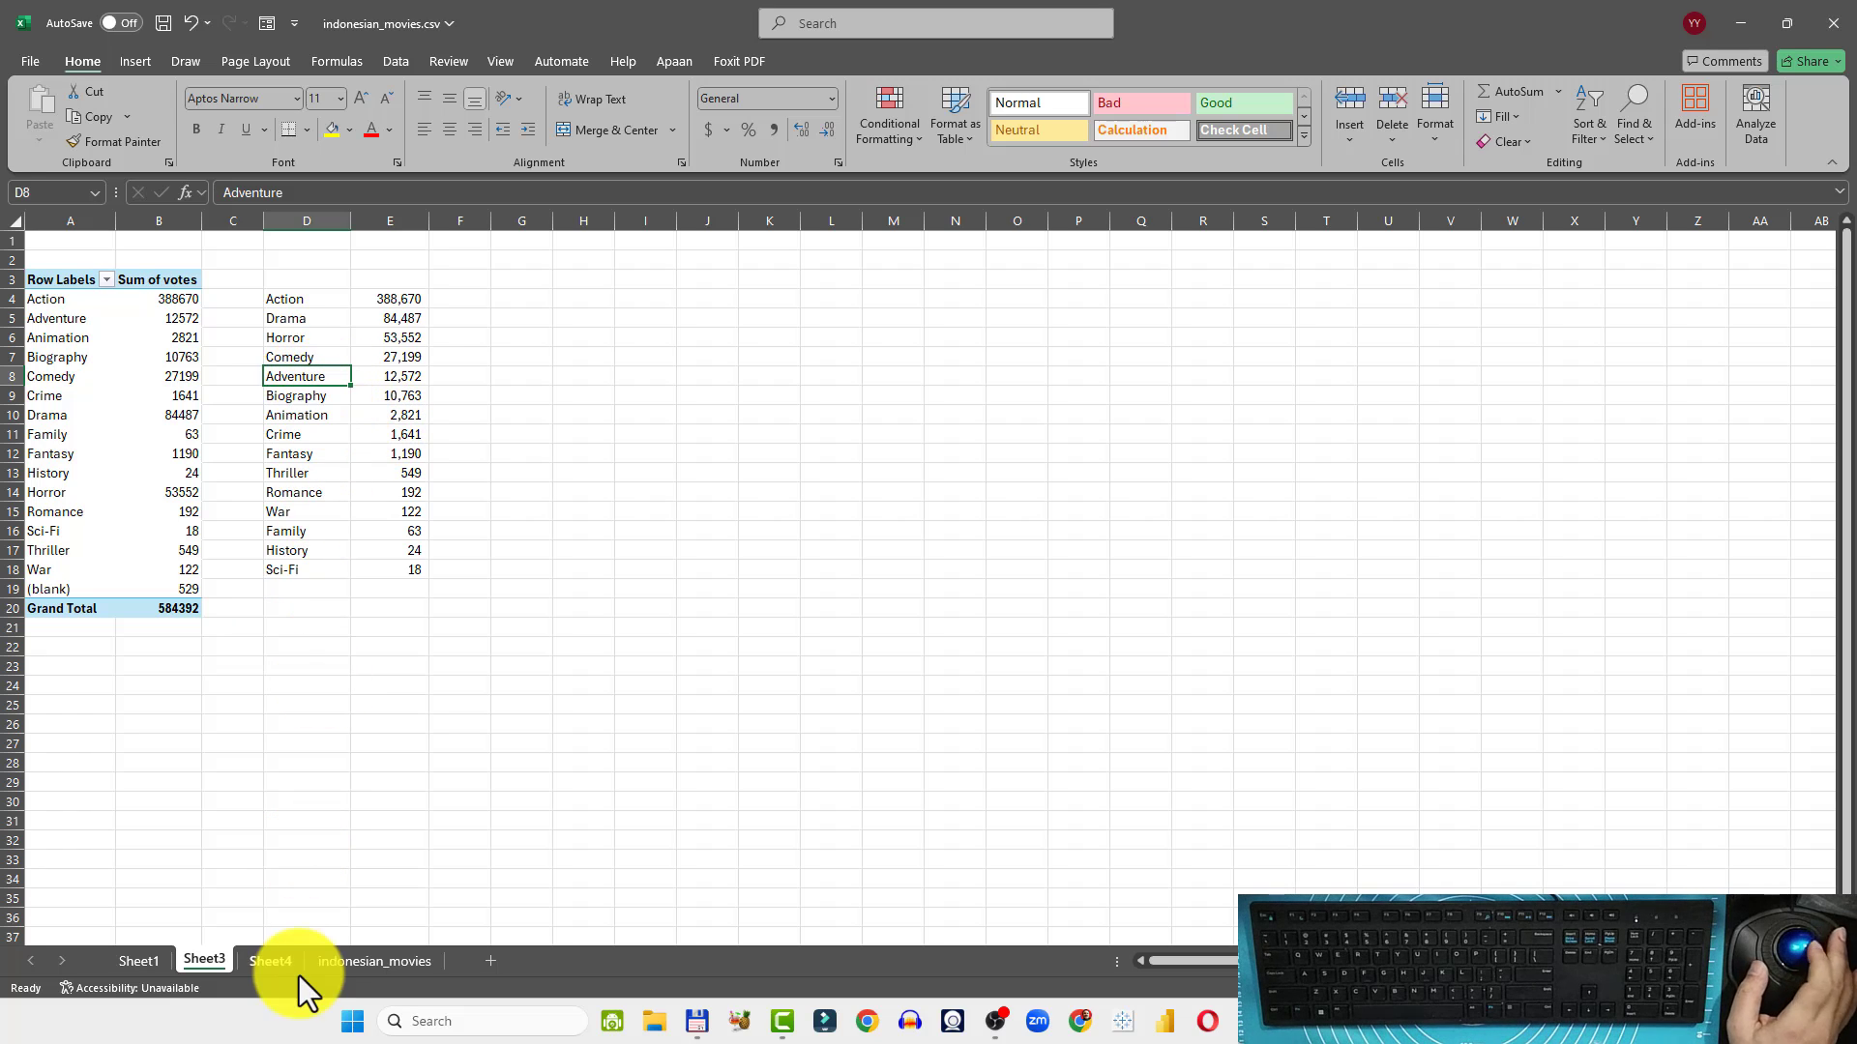
{"action": "left_click", "coordinate": [277, 960]}
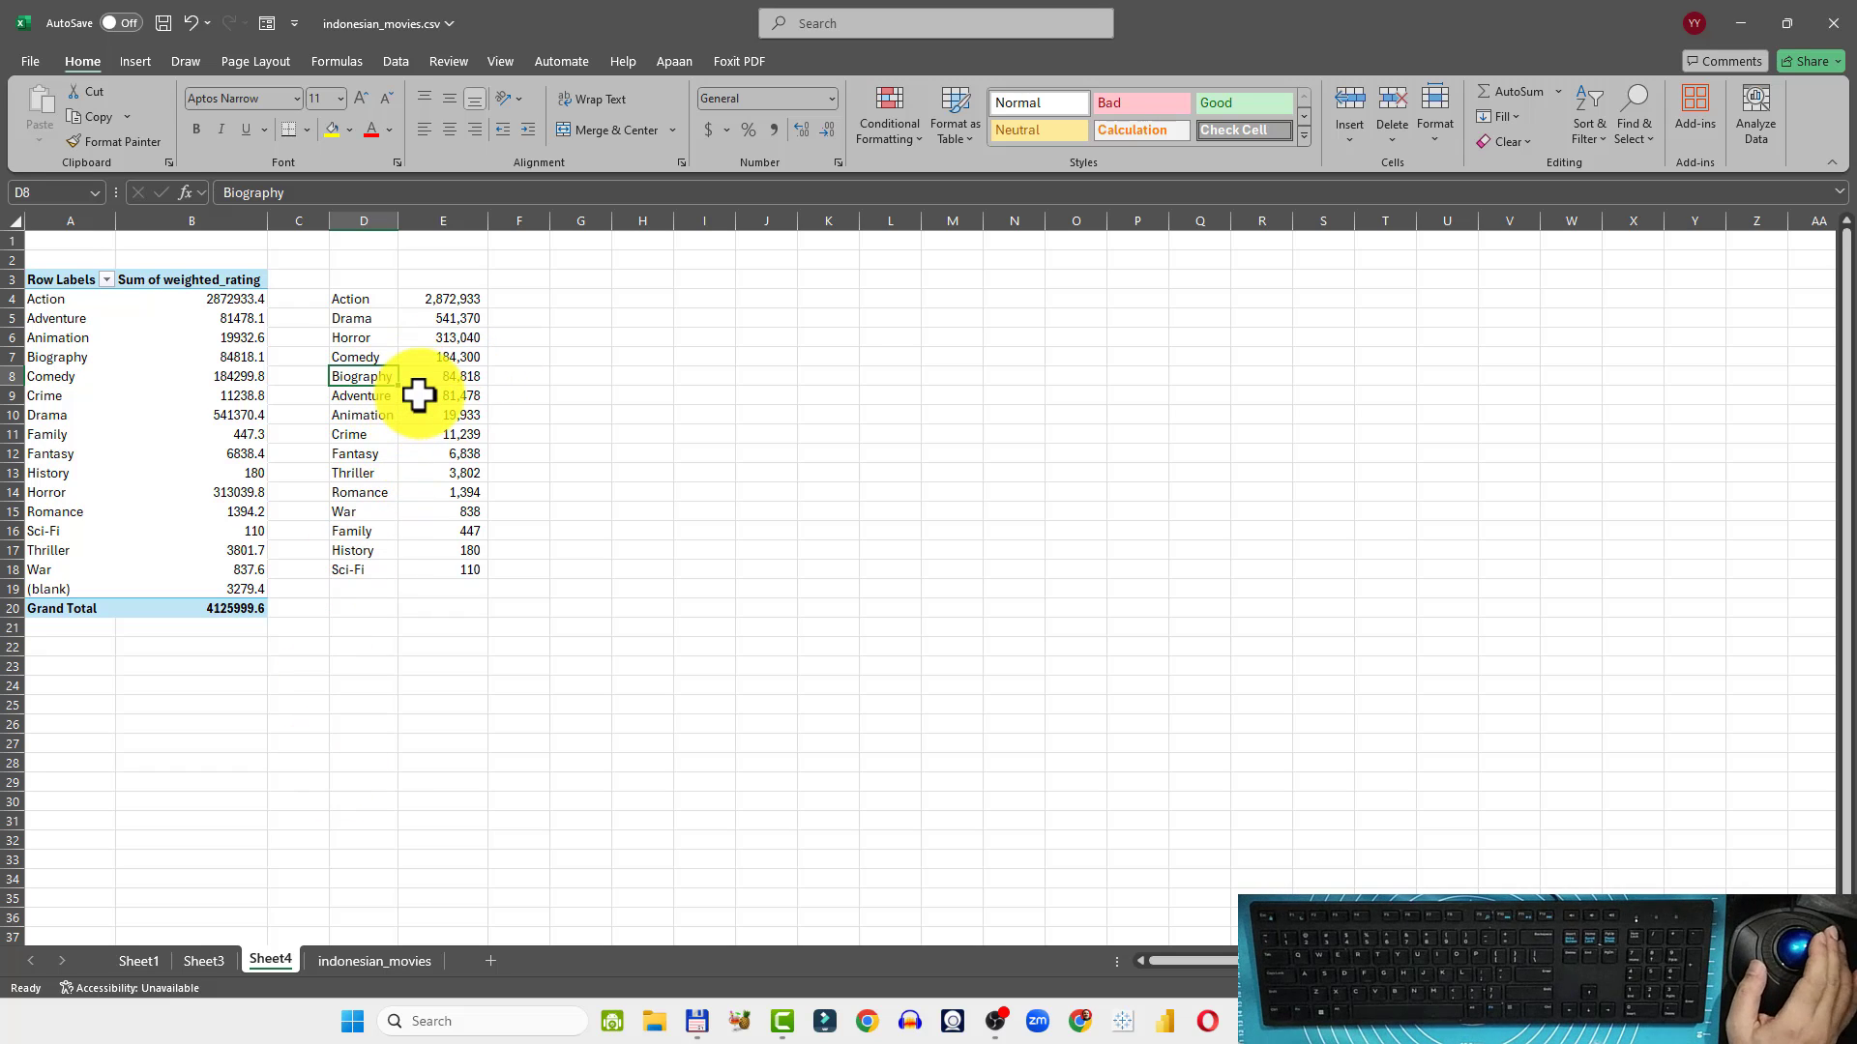
Extract the movie records behind Adventure's sum of votes on Sheet3 to a new detail sheet and widen its title column
{"action": "left_click", "coordinate": [205, 959]}
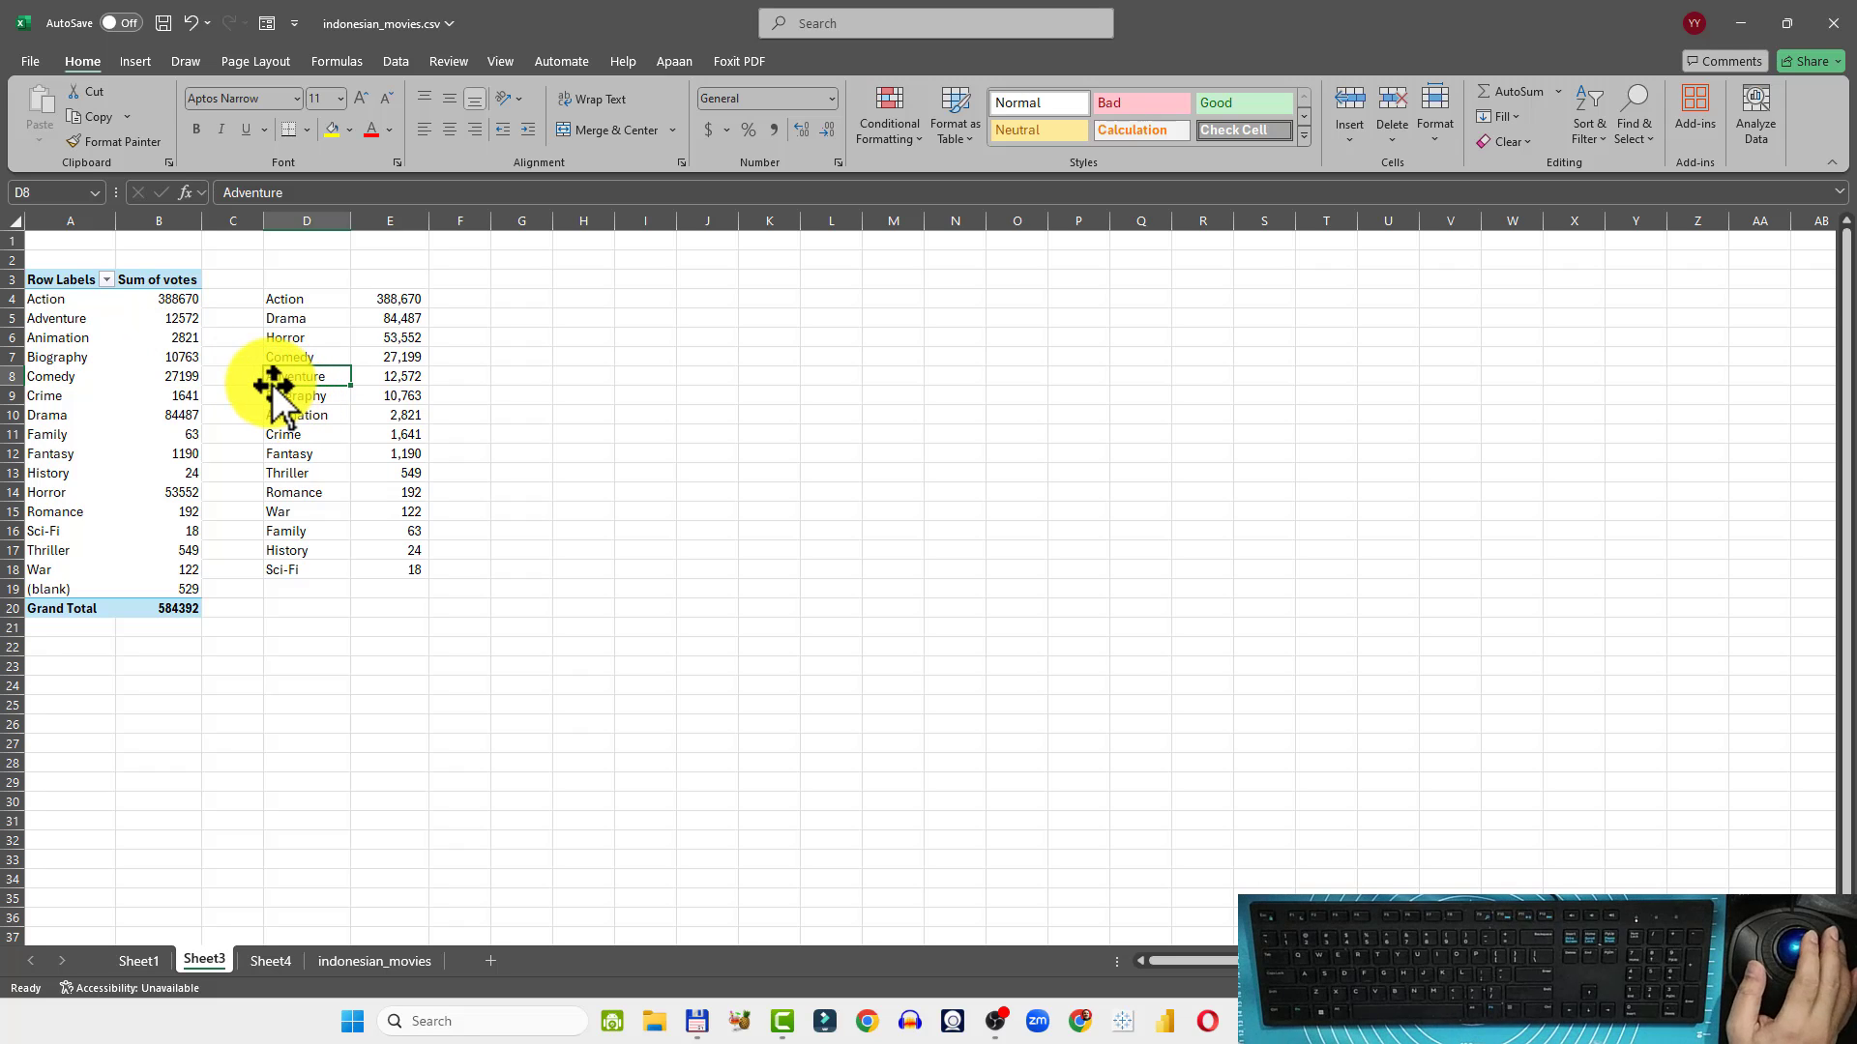
{"action": "double_click", "coordinate": [162, 324]}
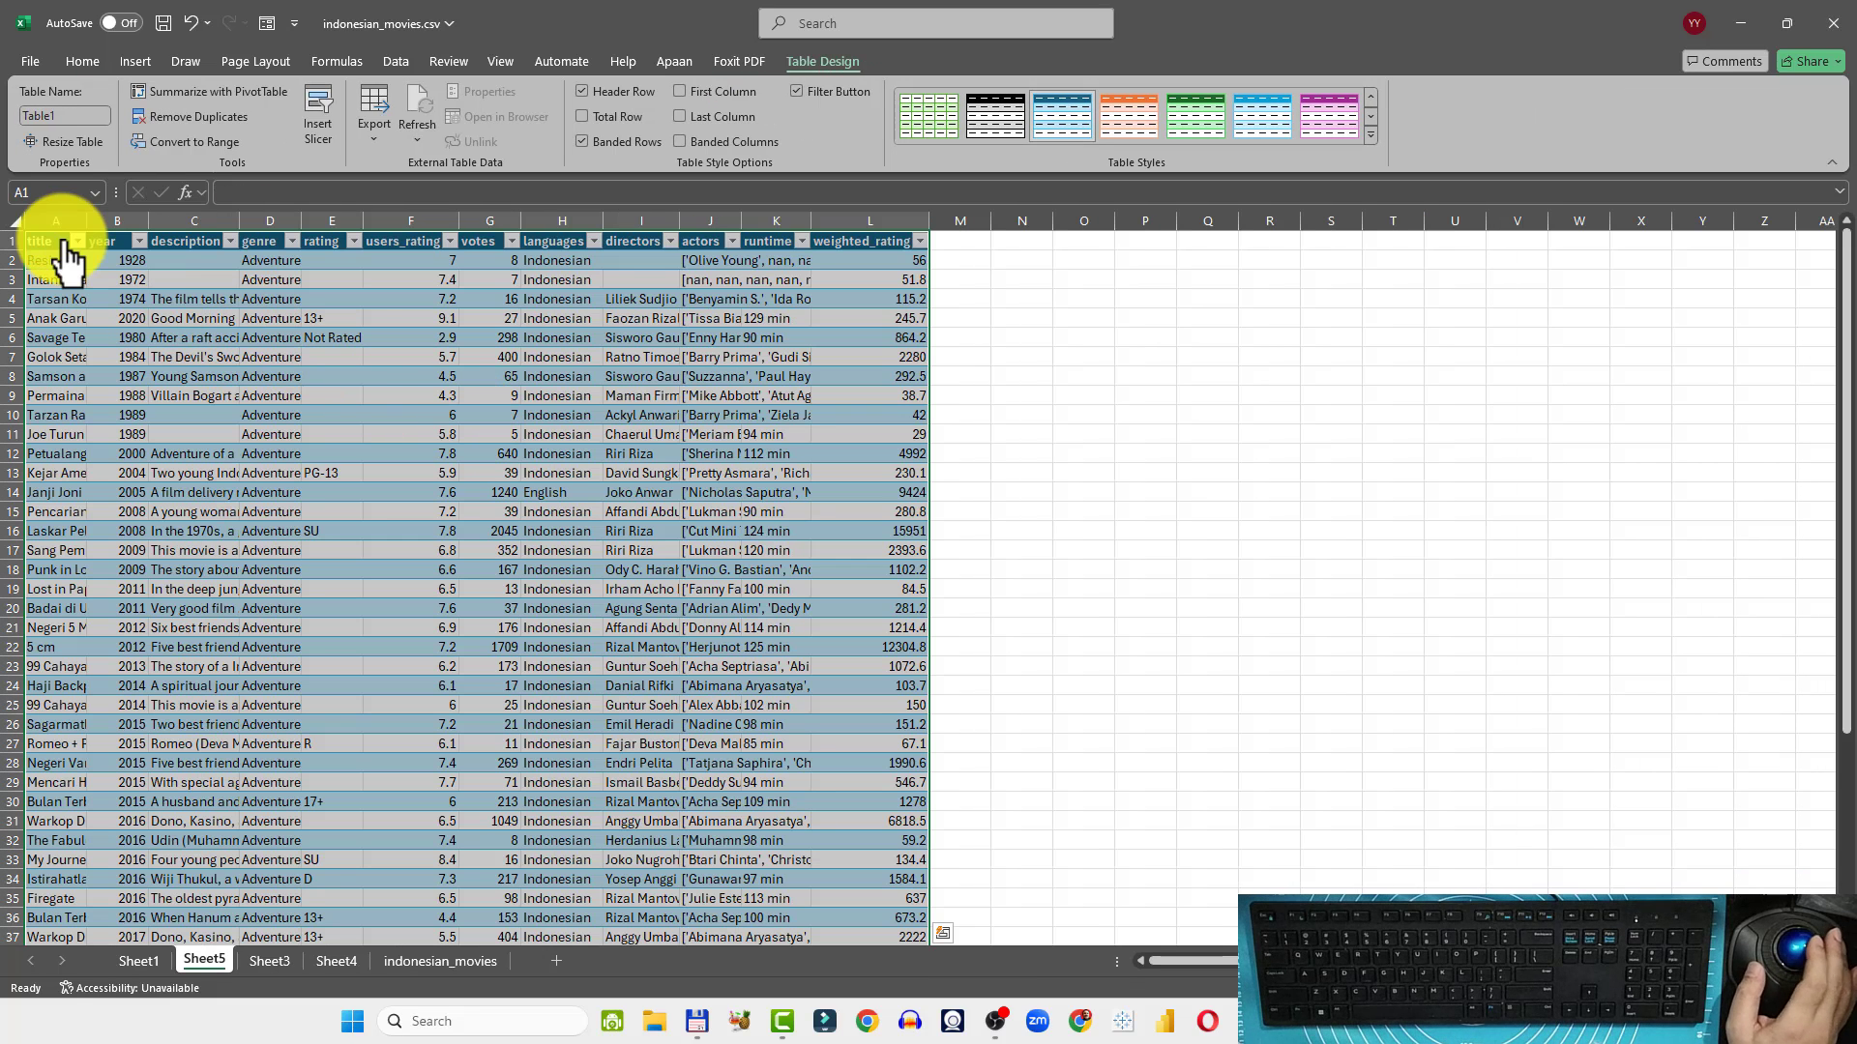
{"action": "left_click_drag", "start_coordinate": [88, 220], "coordinate": [172, 220]}
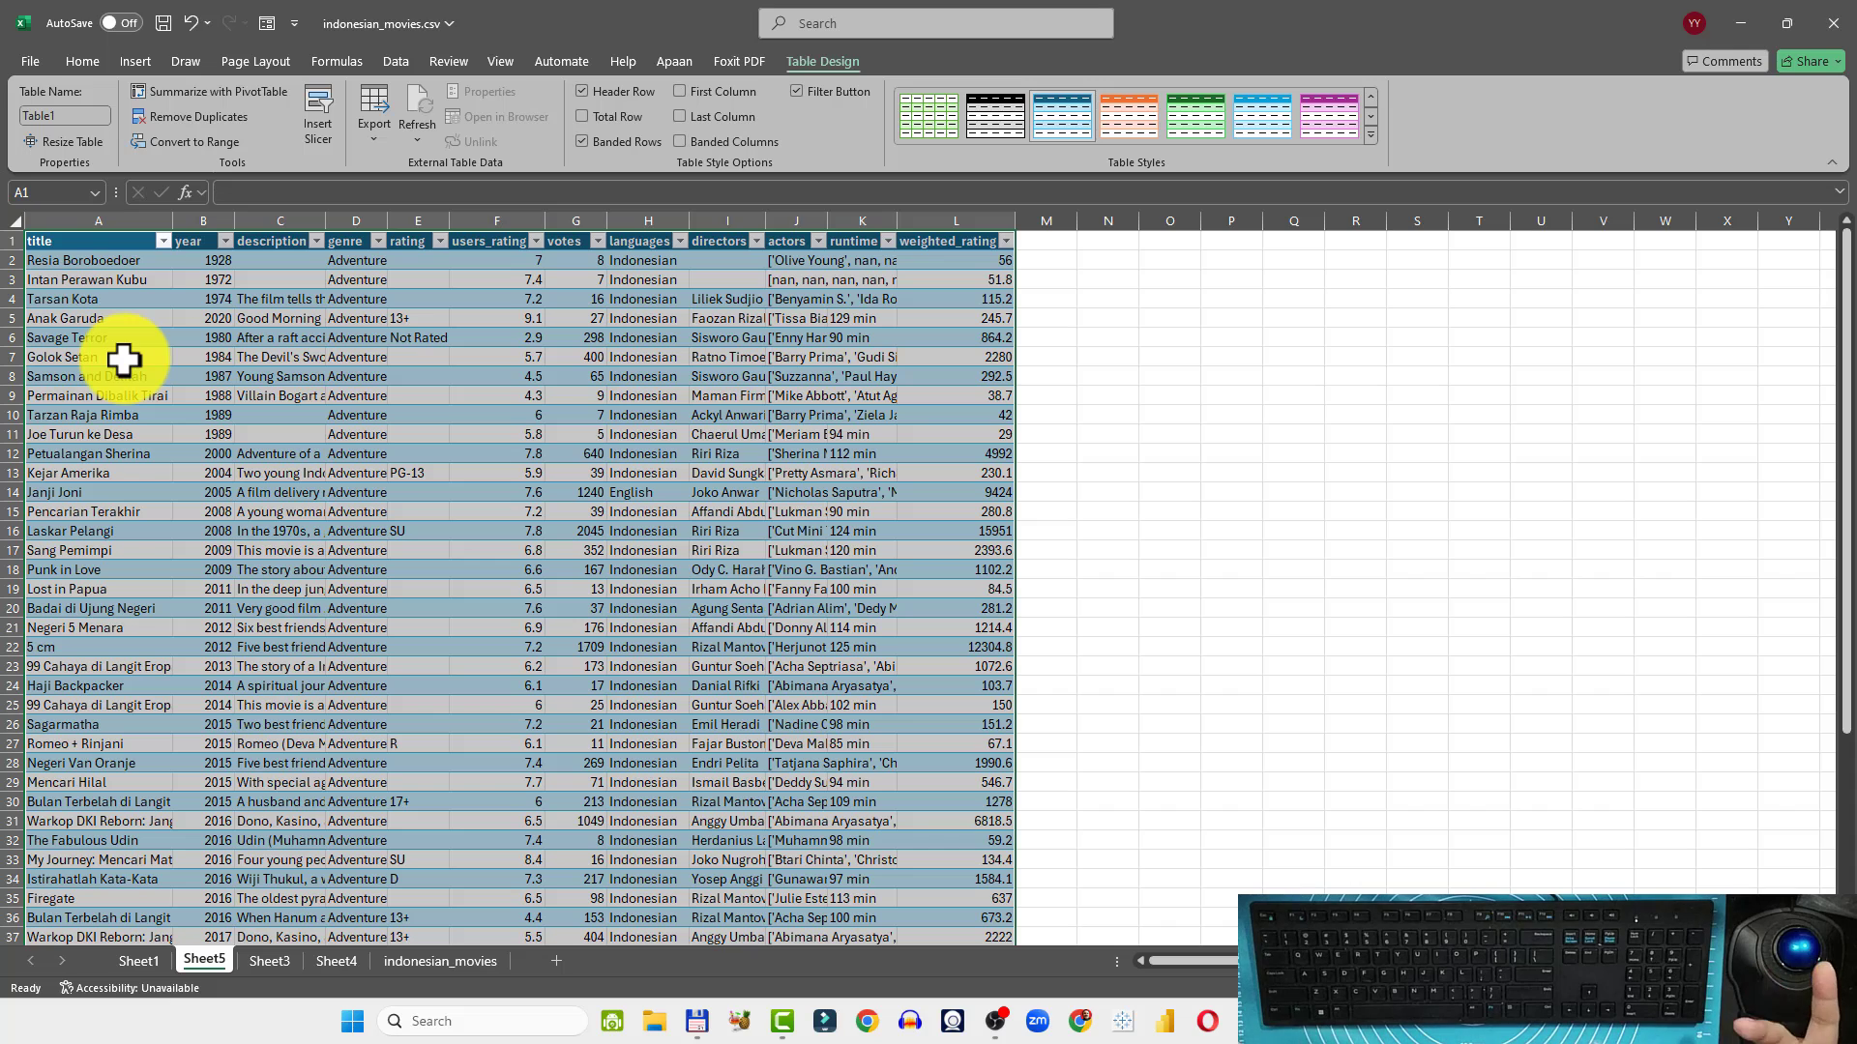
{"action": "left_click", "coordinate": [270, 959]}
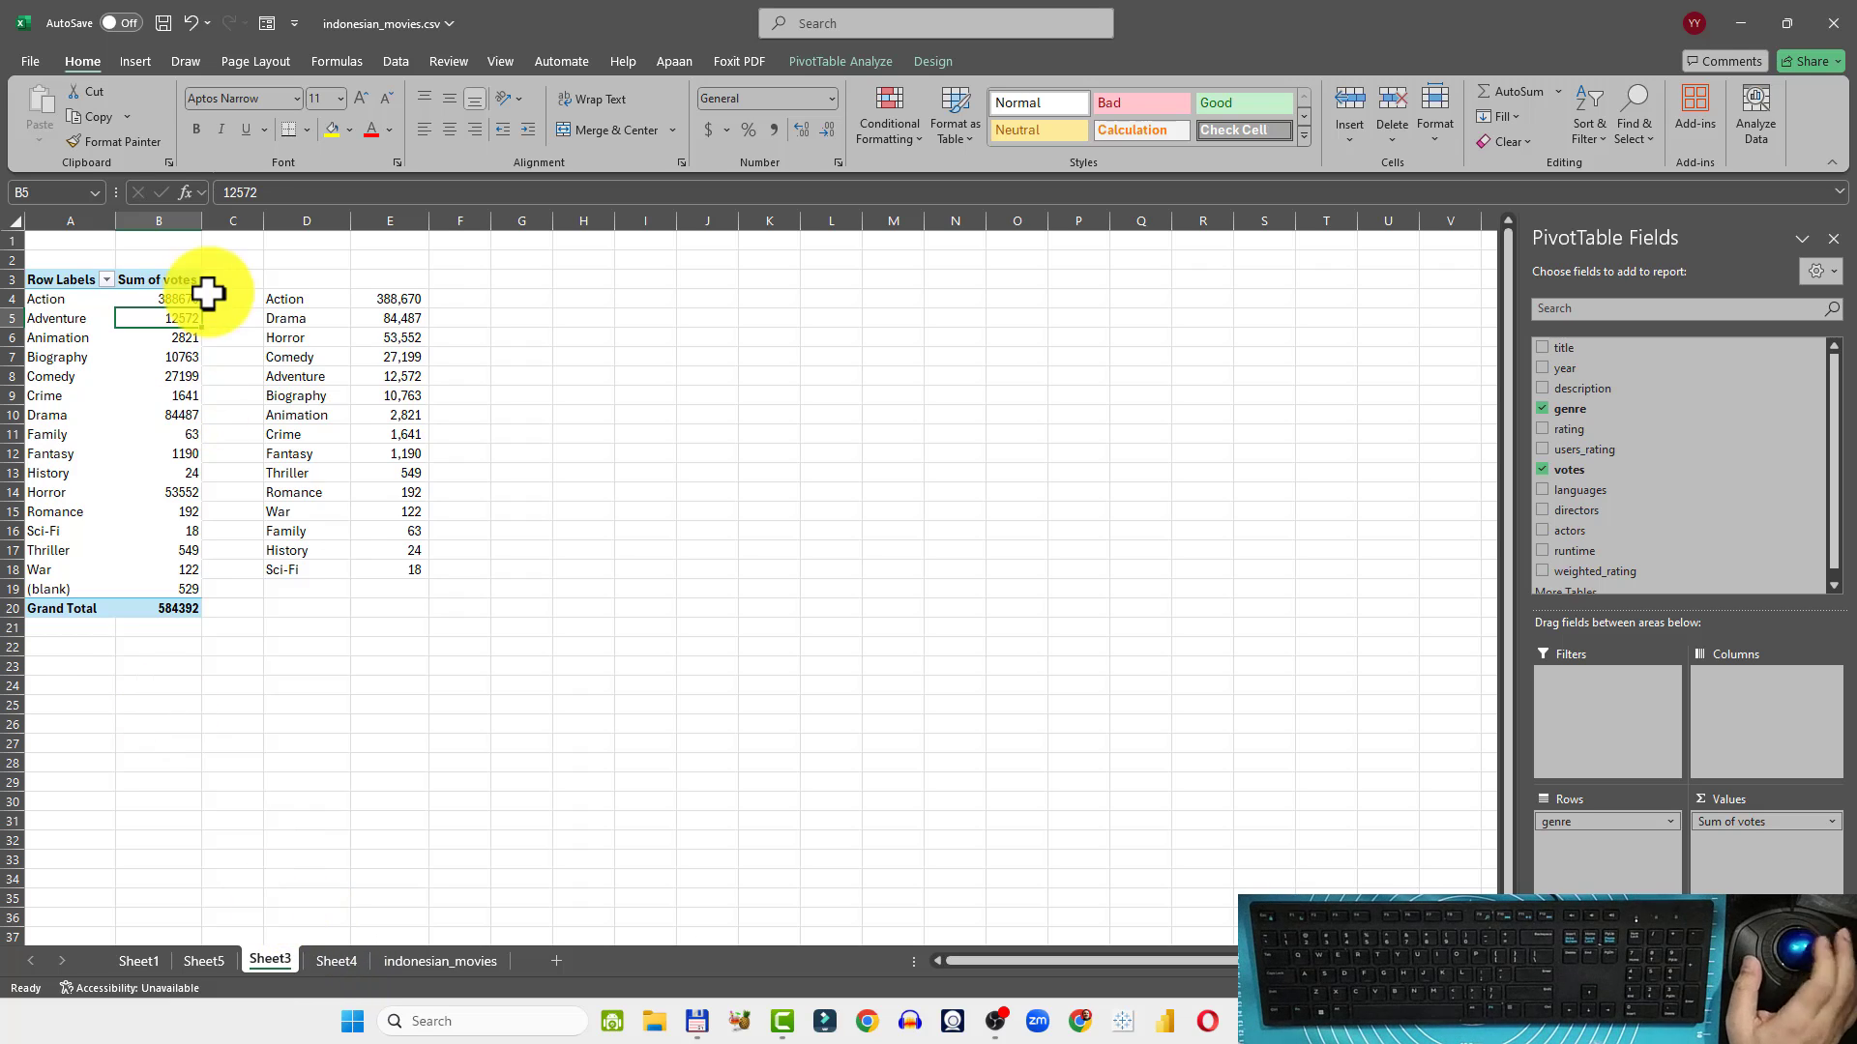
{"action": "left_click", "coordinate": [334, 962]}
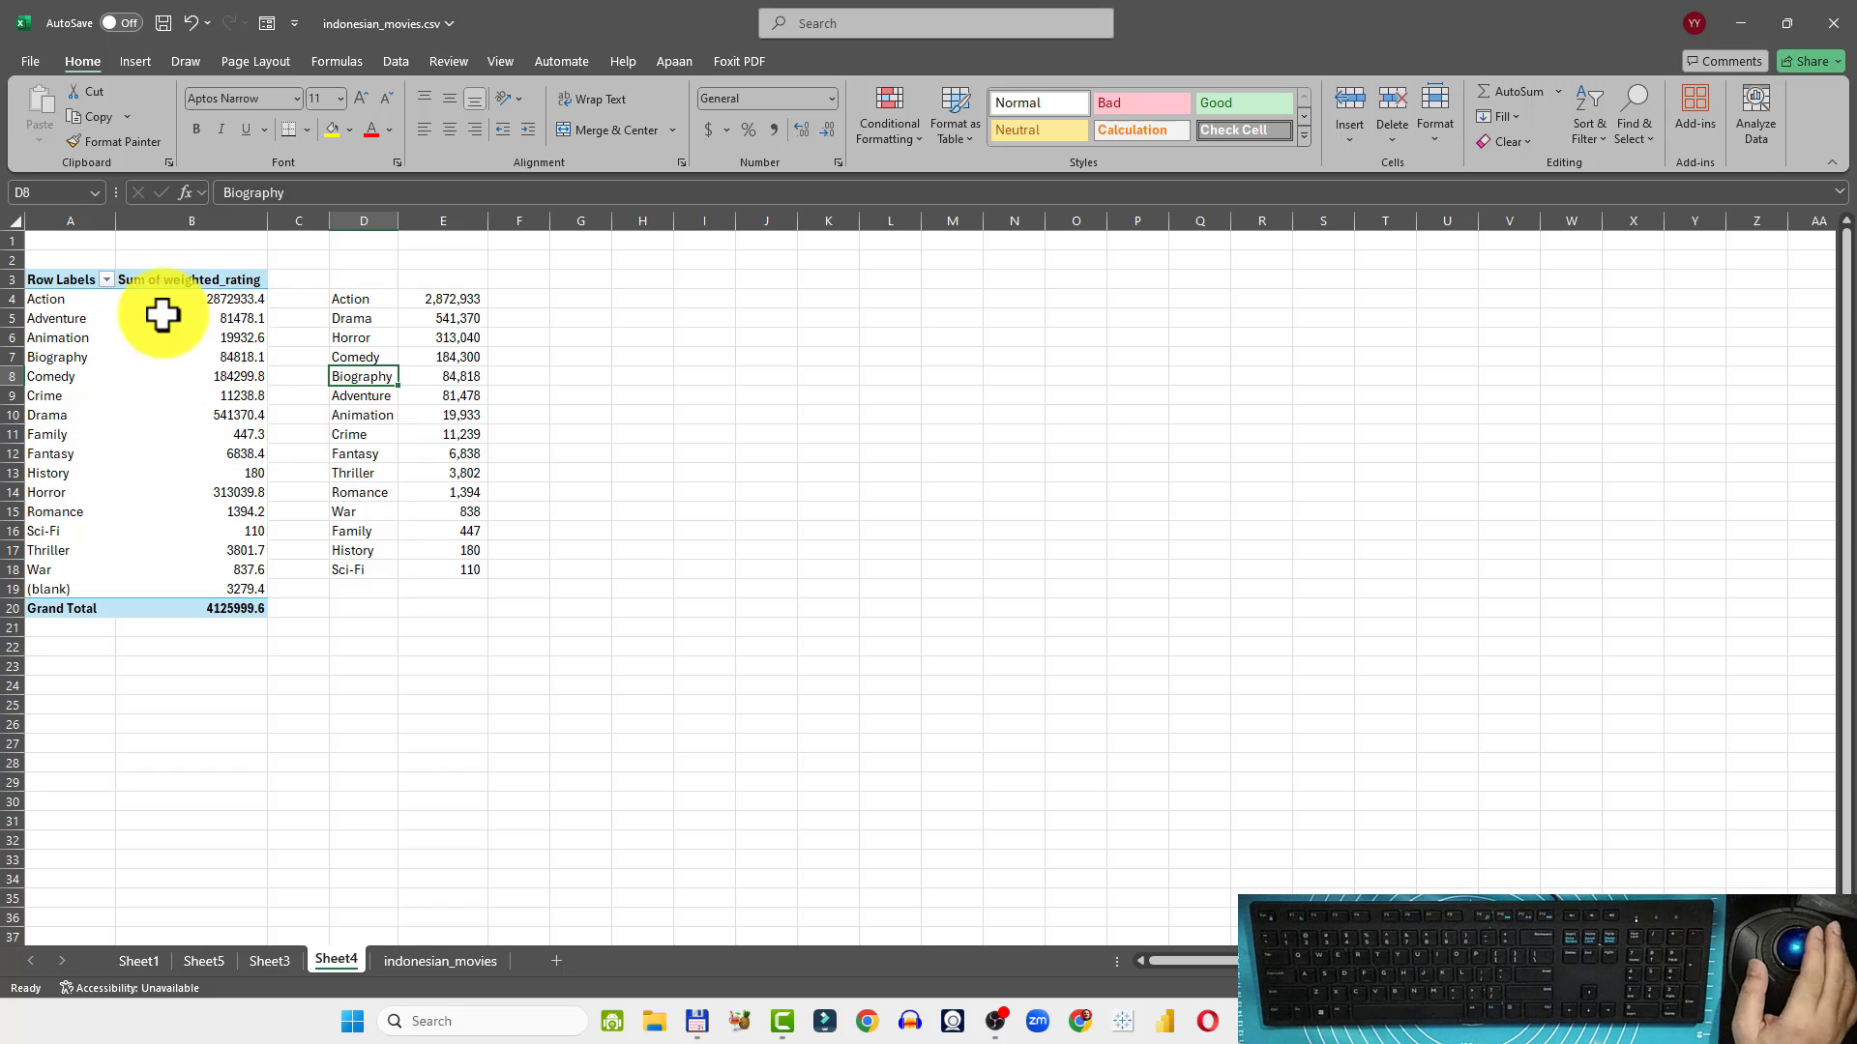
Create a PivotTable from the indonesian_movies data on a new worksheet, with directors as rows and the sum of votes as values
{"action": "left_click", "coordinate": [447, 959]}
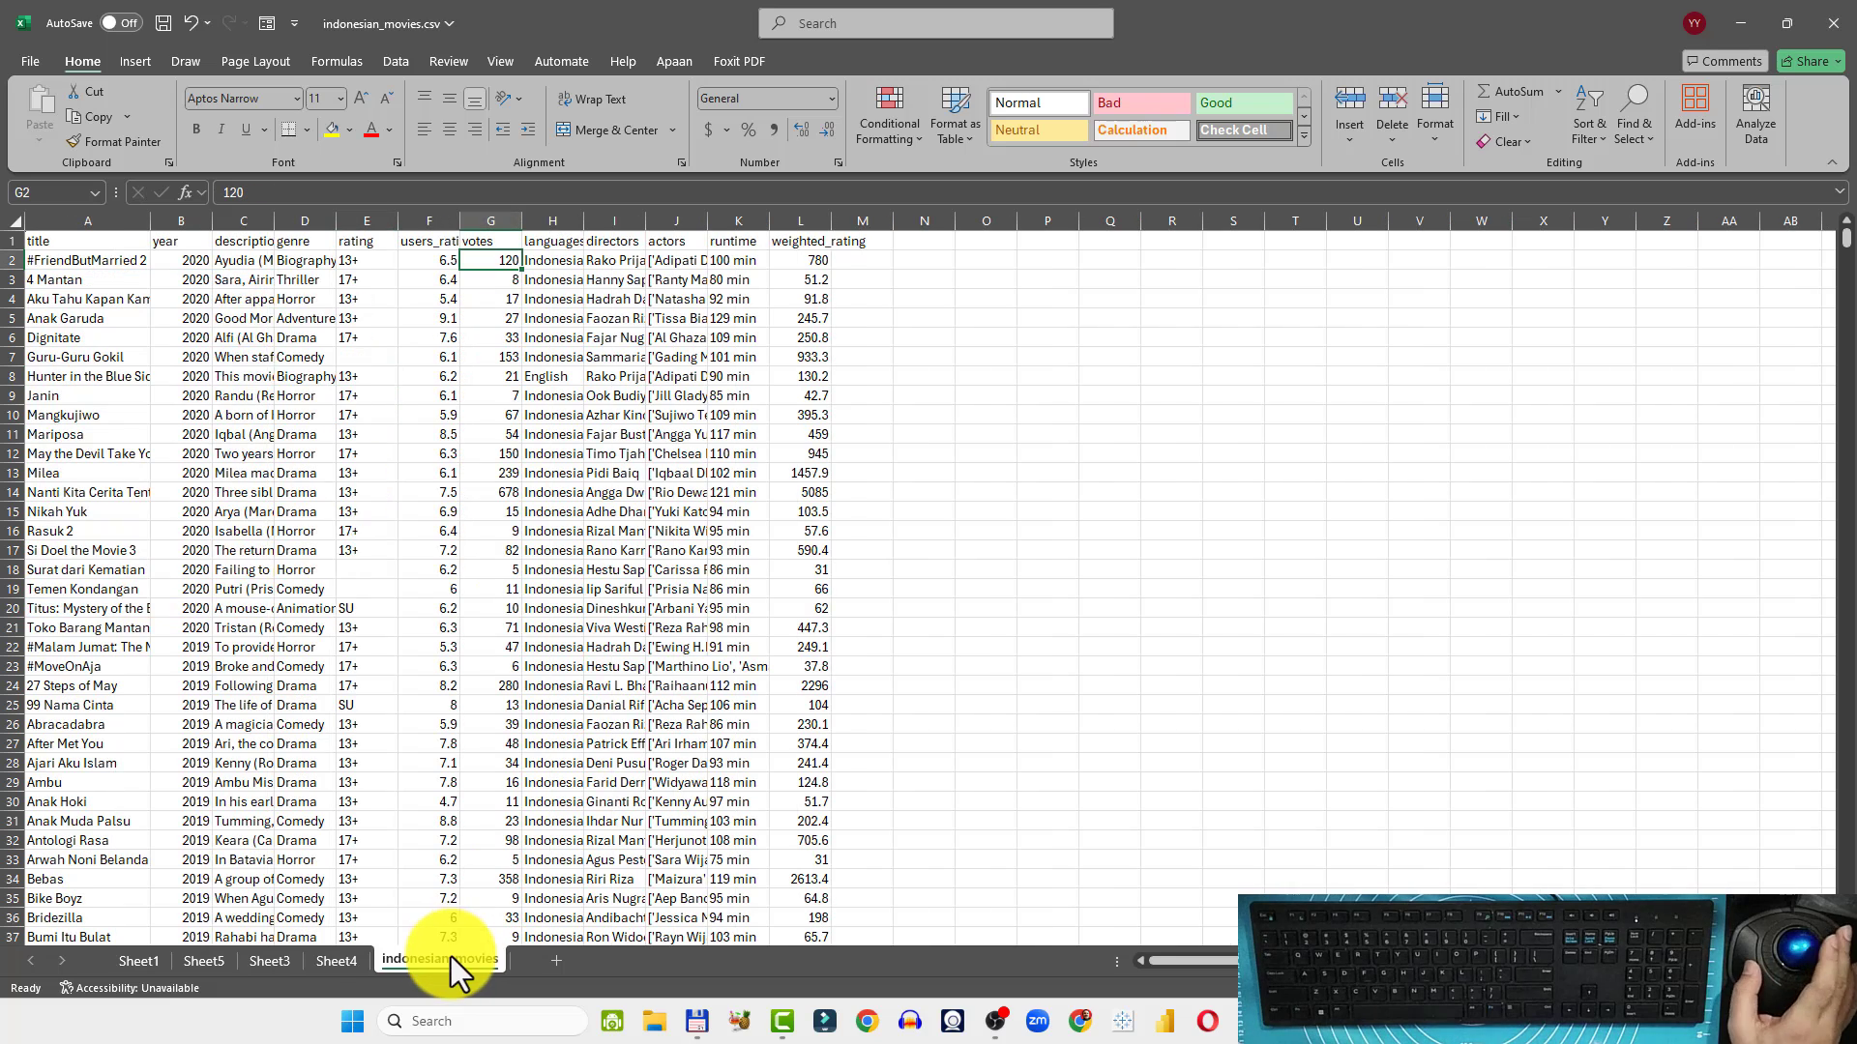
{"action": "left_click", "coordinate": [131, 62]}
{"action": "left_click", "coordinate": [44, 116]}
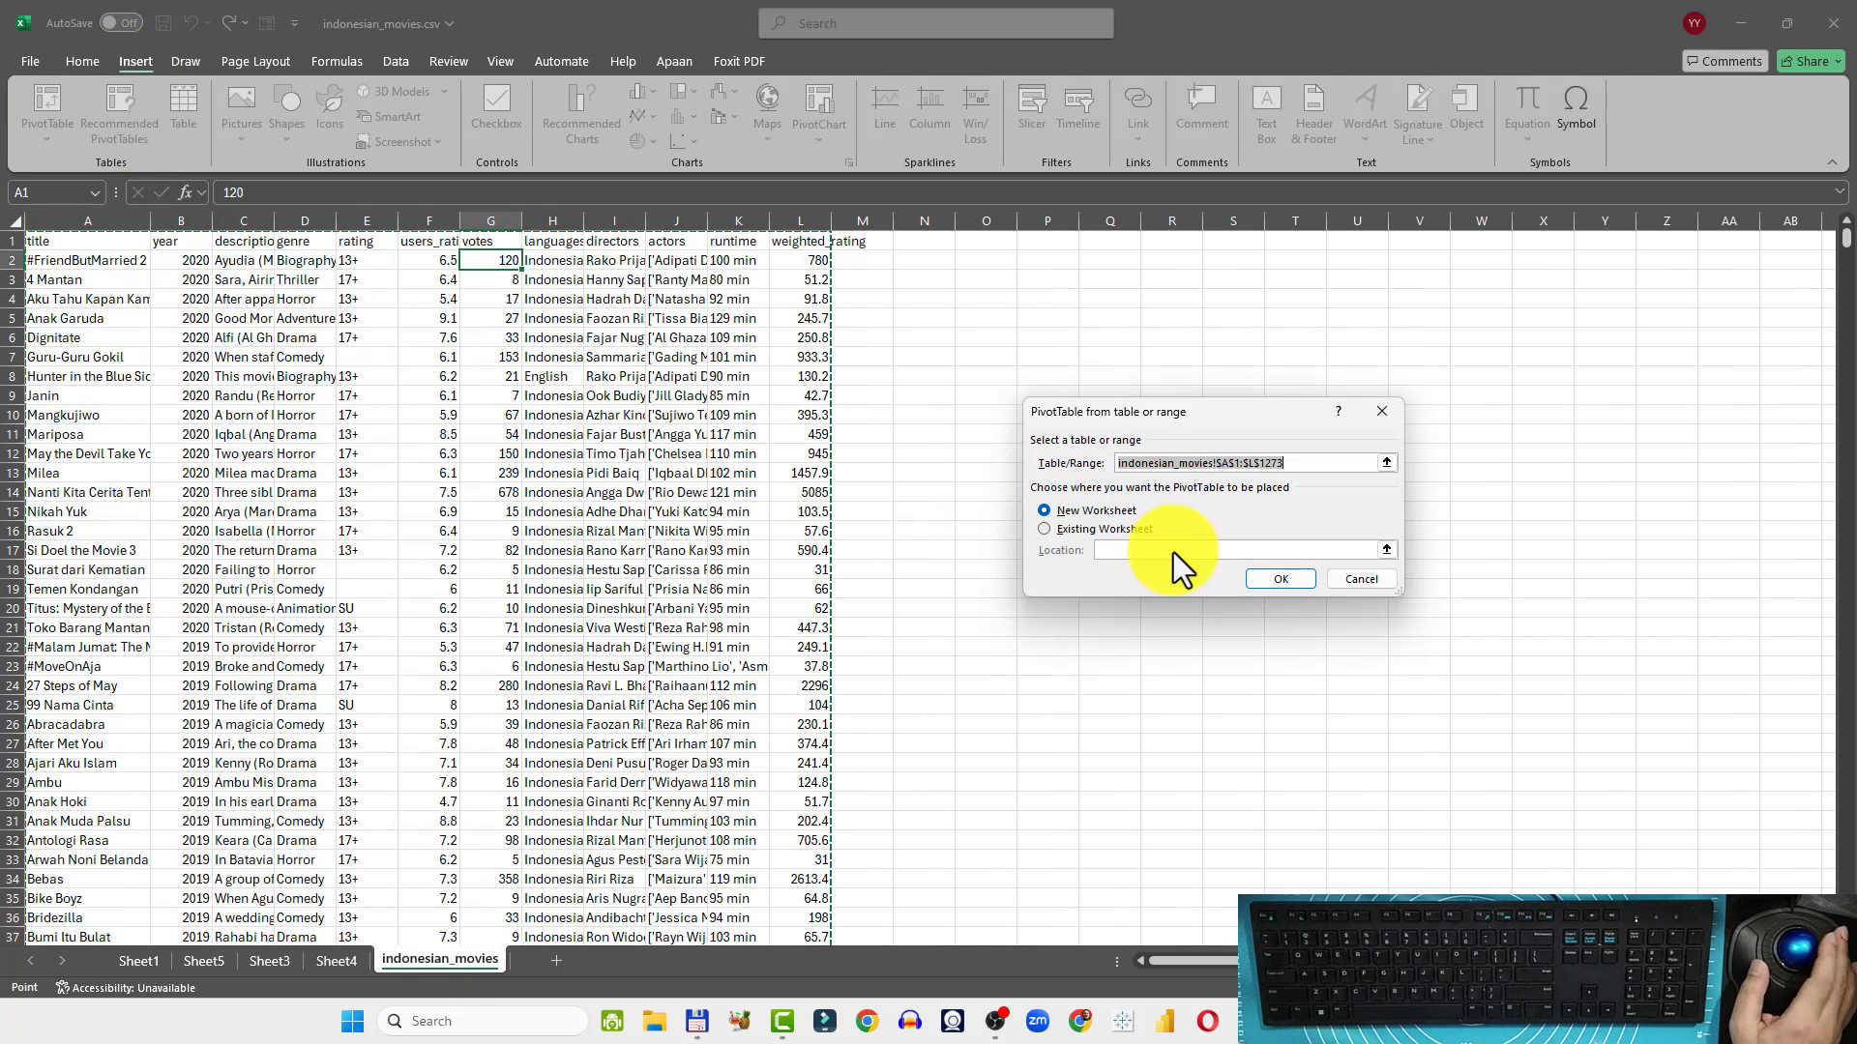
{"action": "left_click", "coordinate": [1278, 581]}
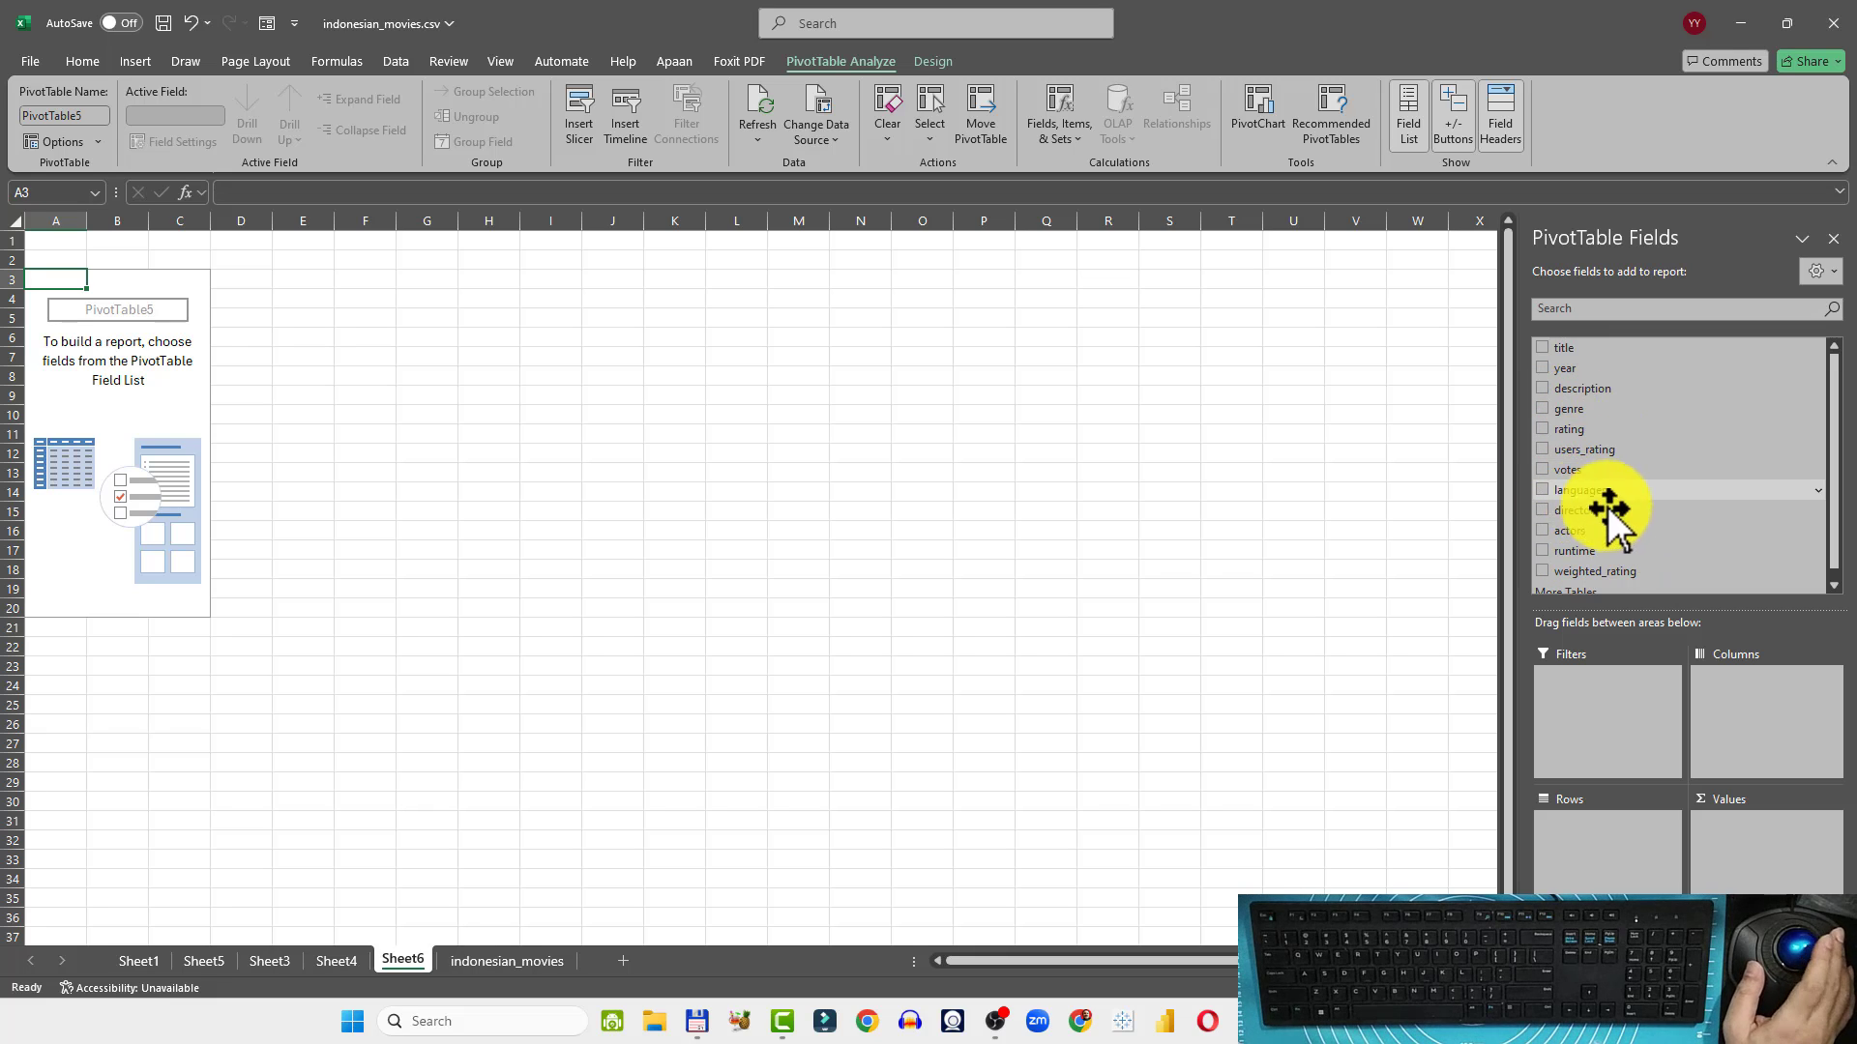
{"action": "left_click_drag", "start_coordinate": [1604, 517], "coordinate": [1625, 865]}
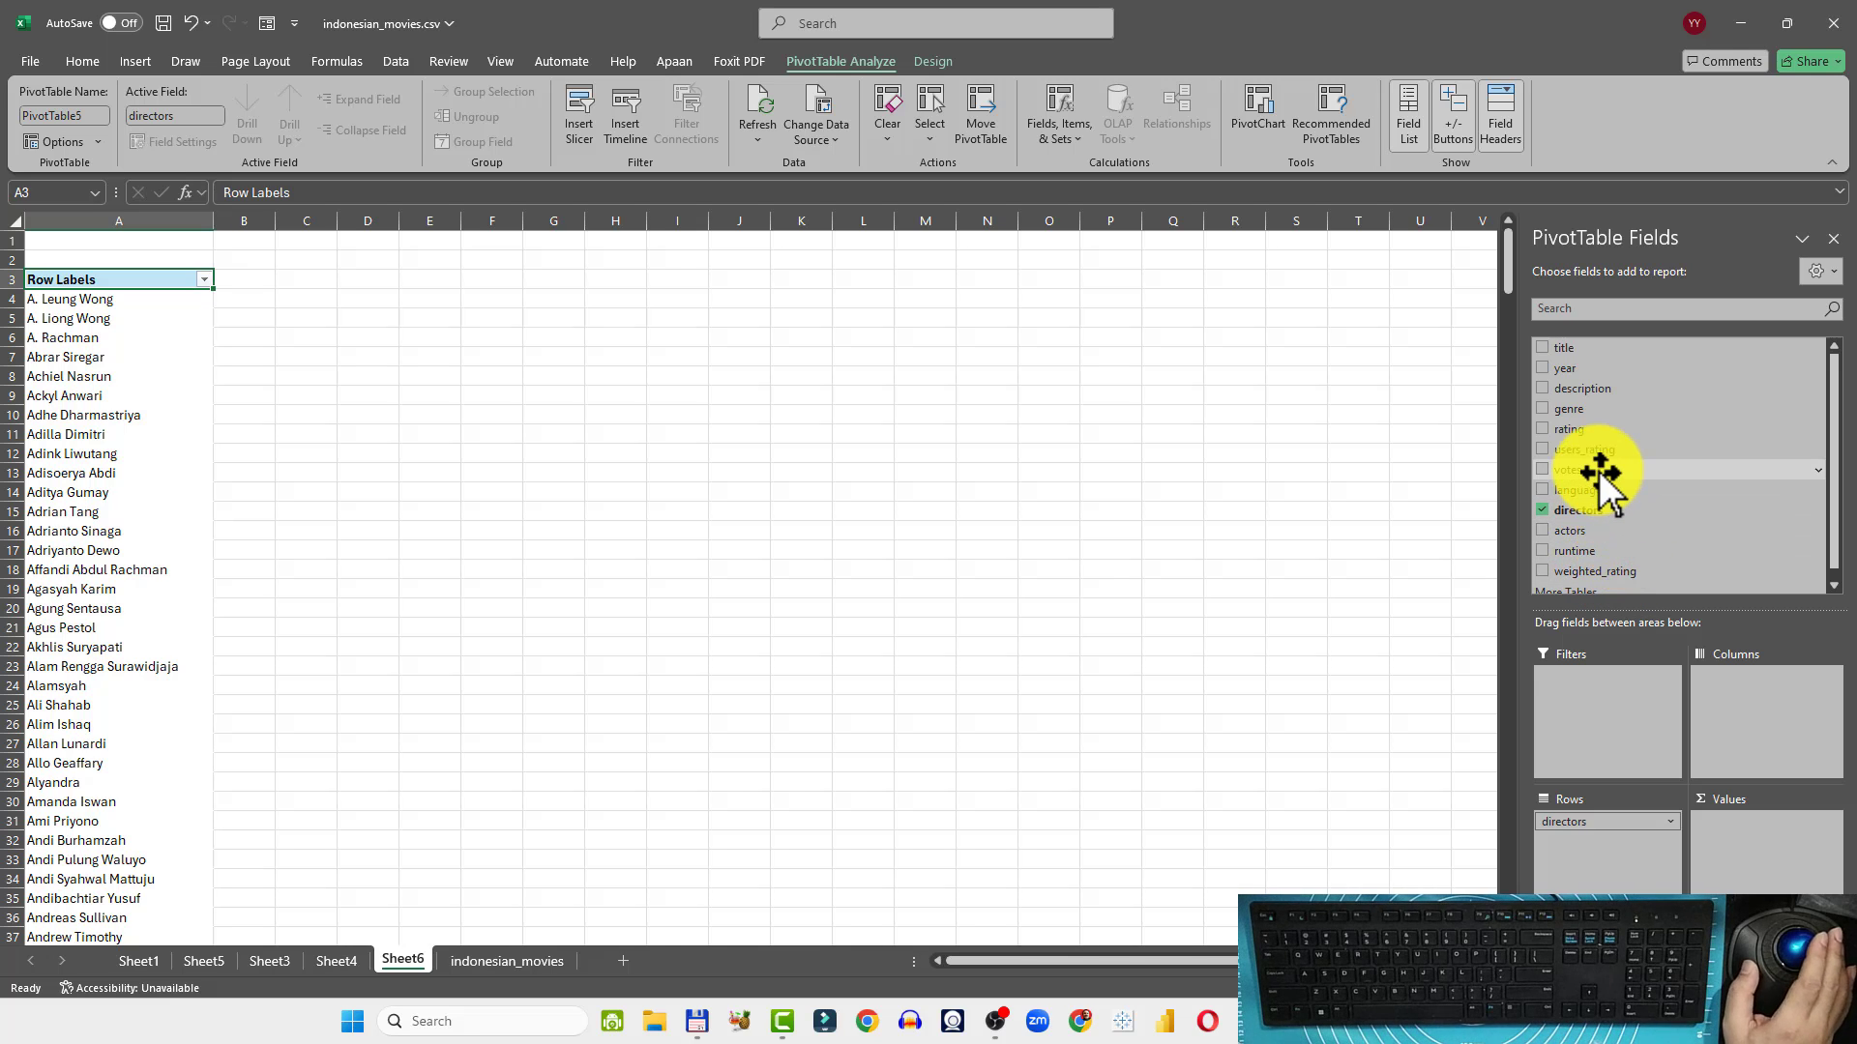
{"action": "left_click_drag", "start_coordinate": [1598, 472], "coordinate": [1755, 867]}
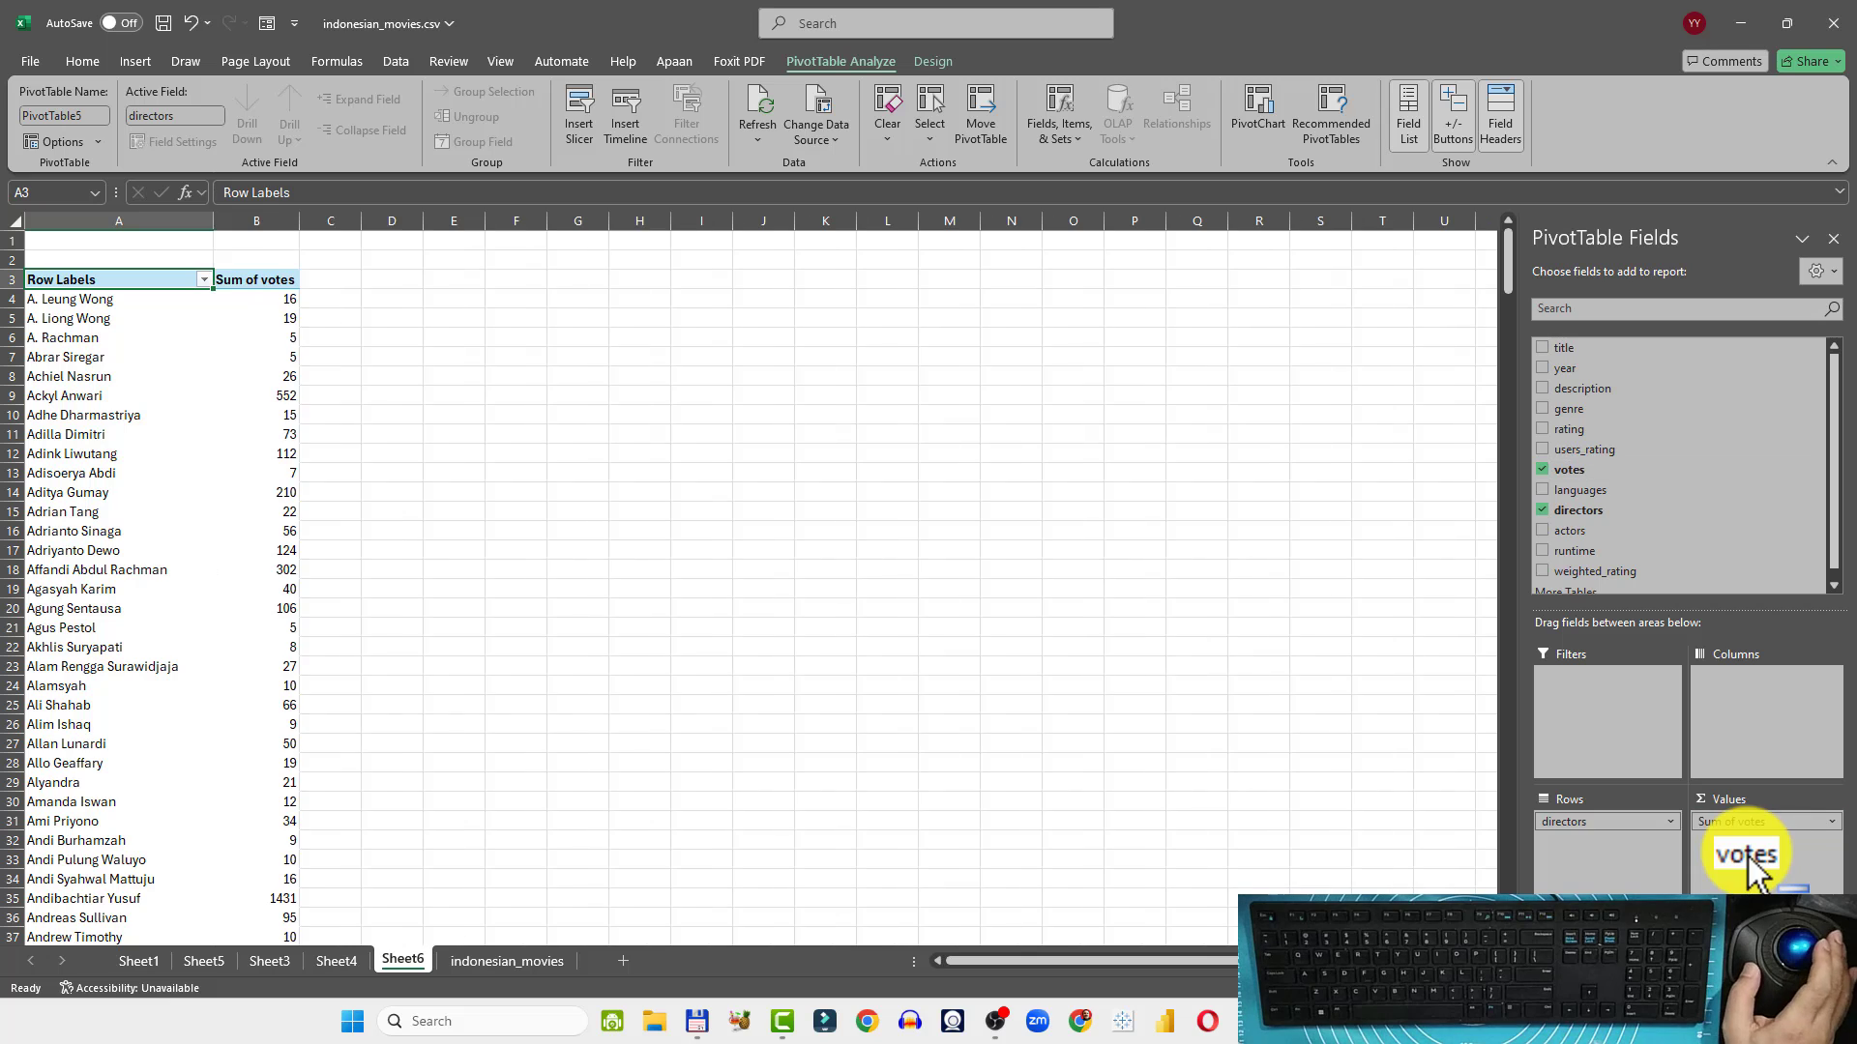
Examine the directors and their vote sums through the whole PivotTable, from the first row to the Grand Total
{"action": "left_click", "coordinate": [94, 301]}
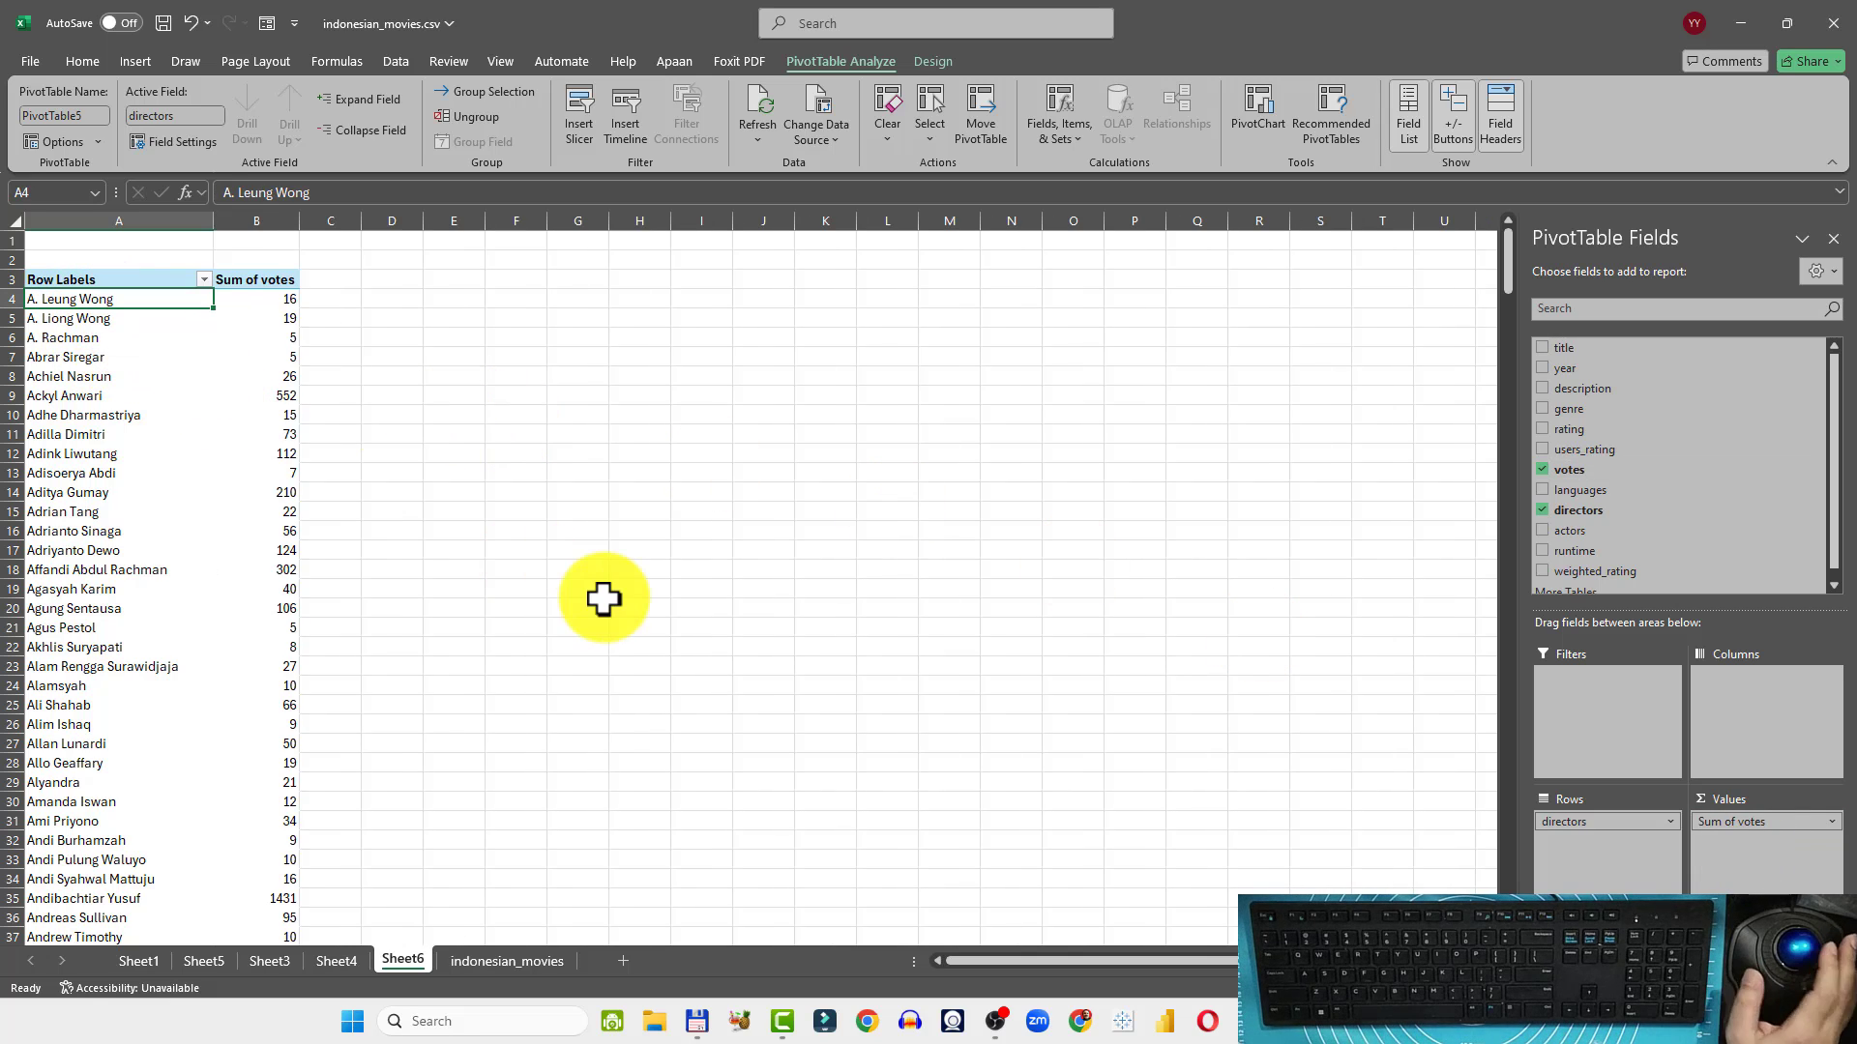
{"action": "key", "text": "Right"}
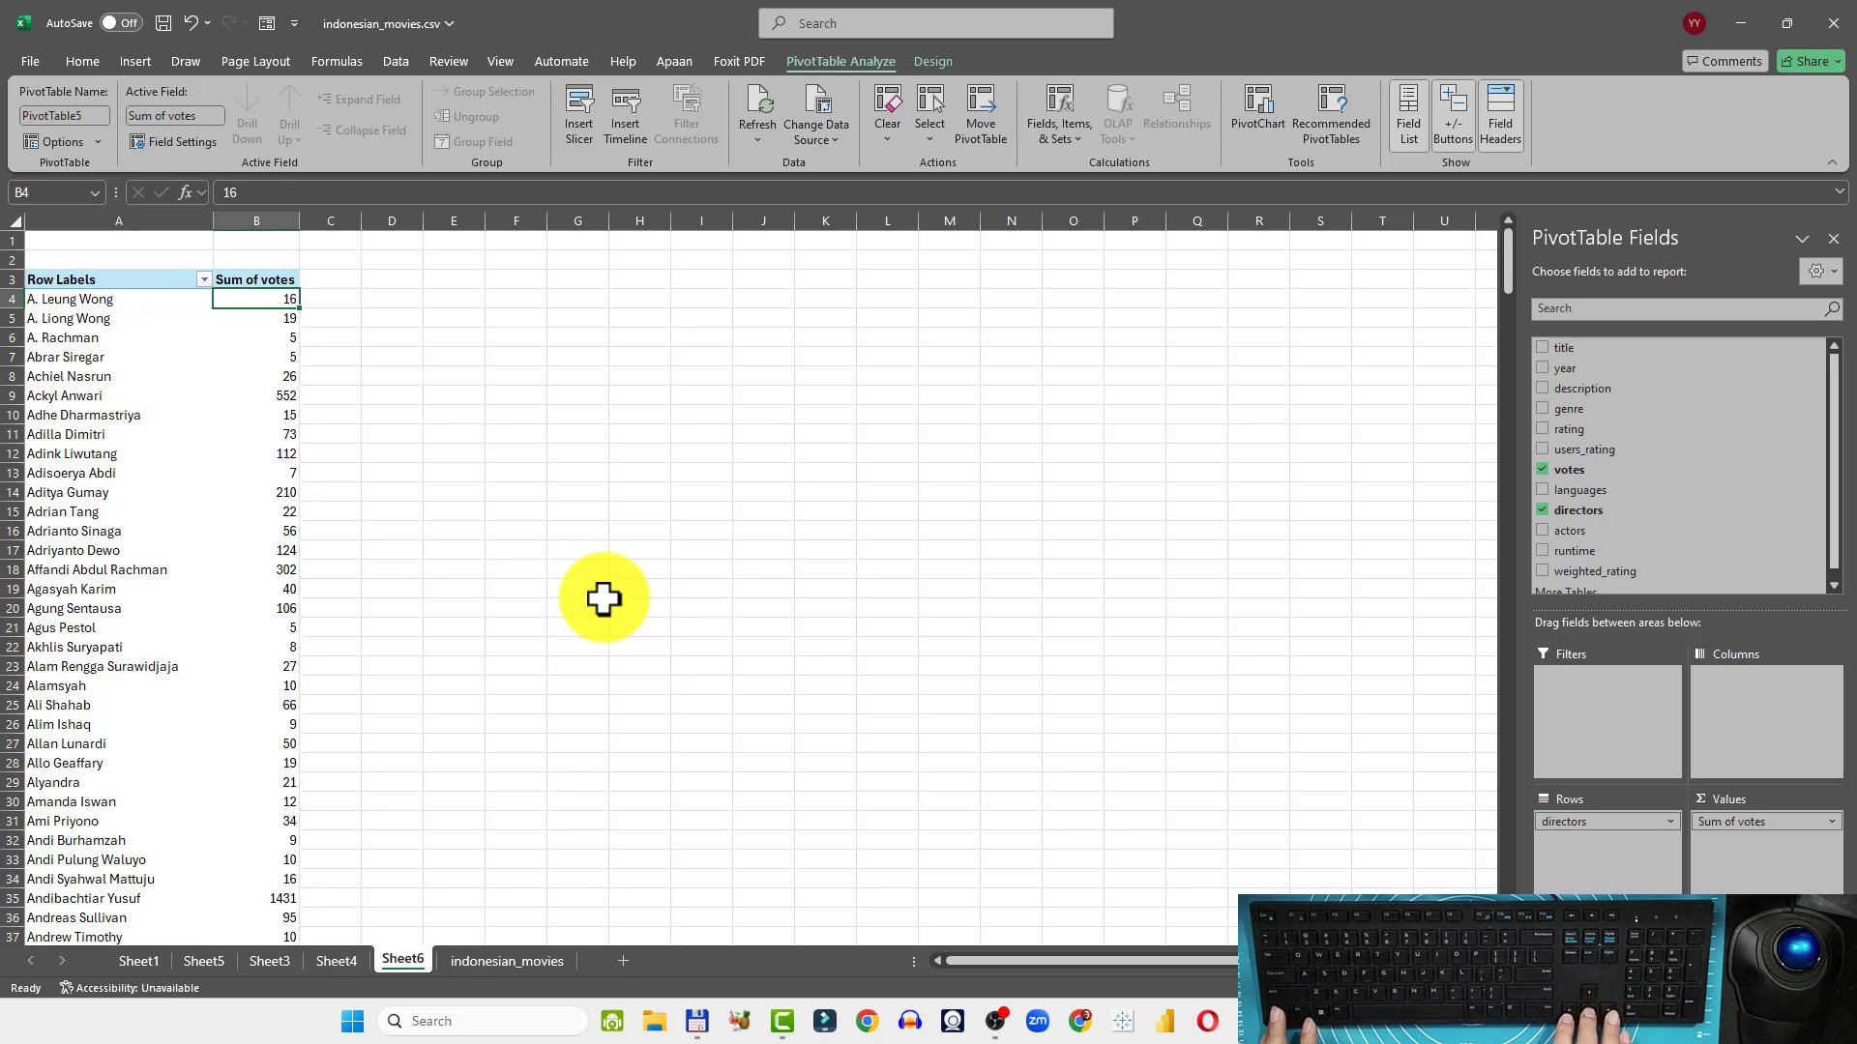
{"action": "key", "text": "ctrl+Down"}
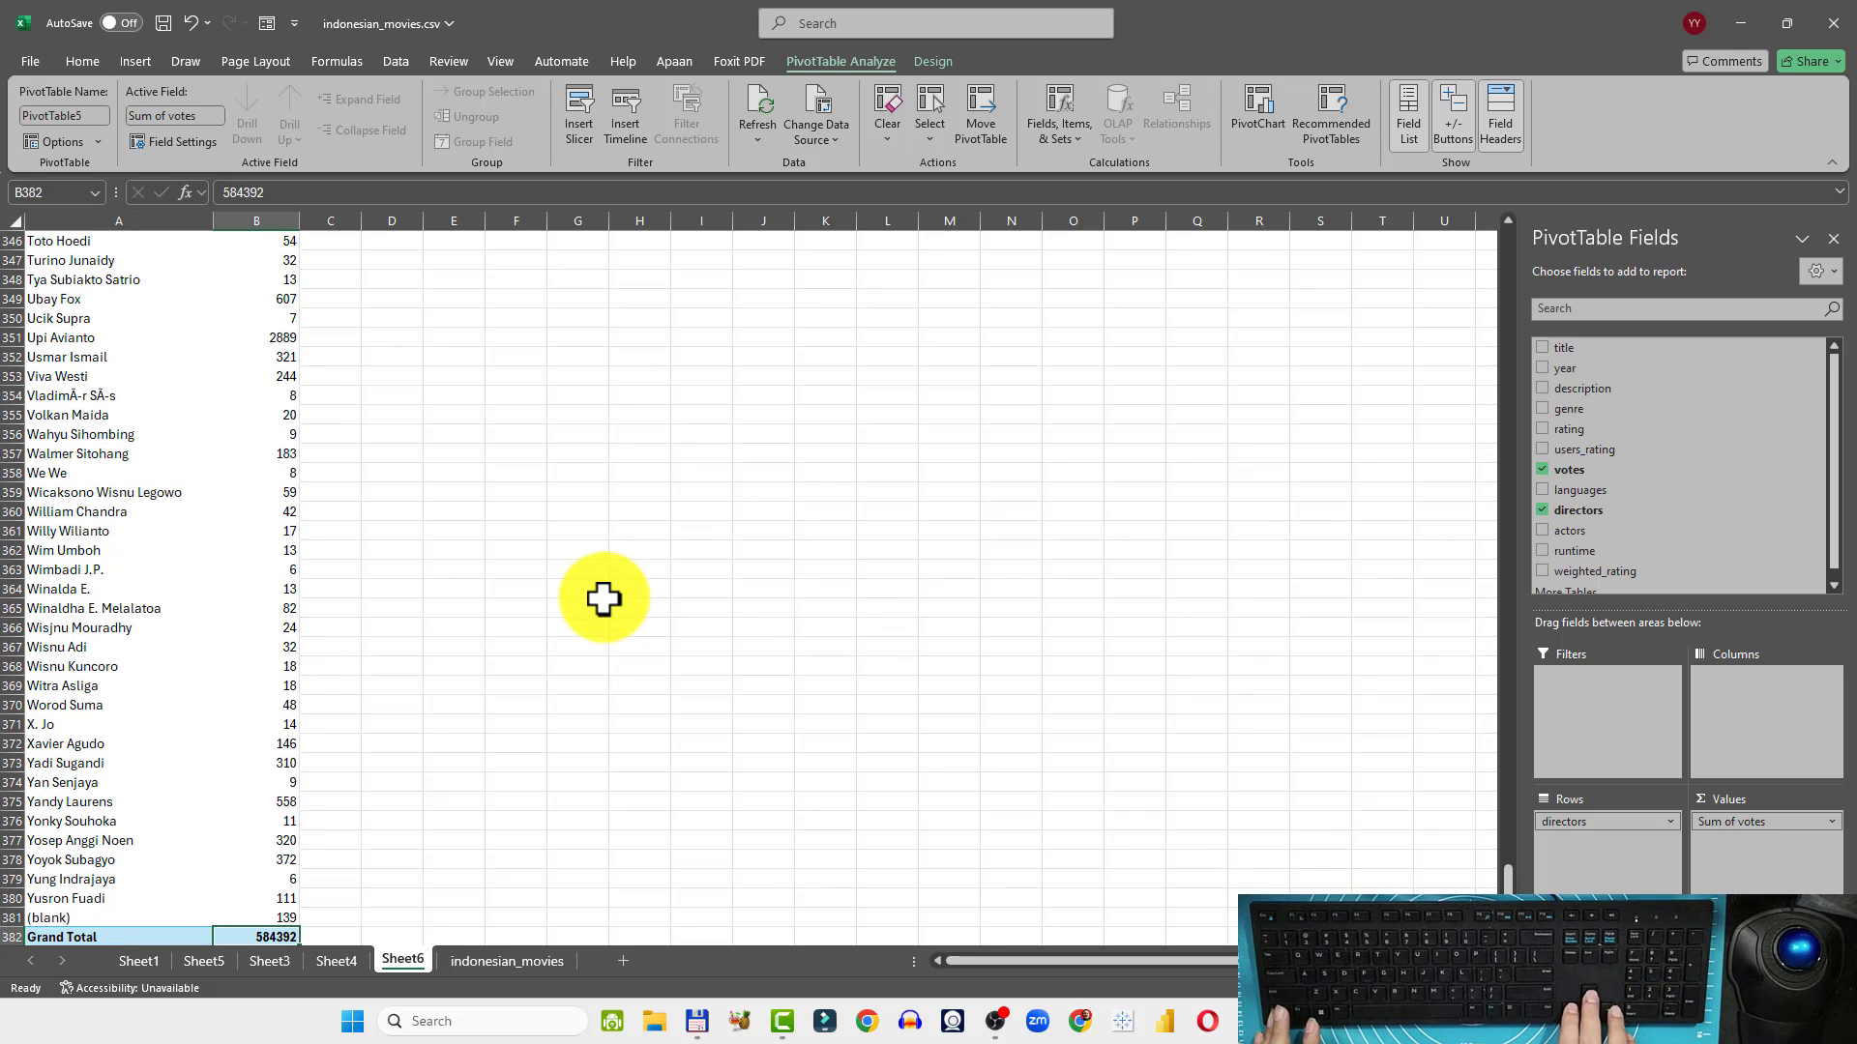
{"action": "key", "text": "Up"}
{"action": "key", "text": "Left"}
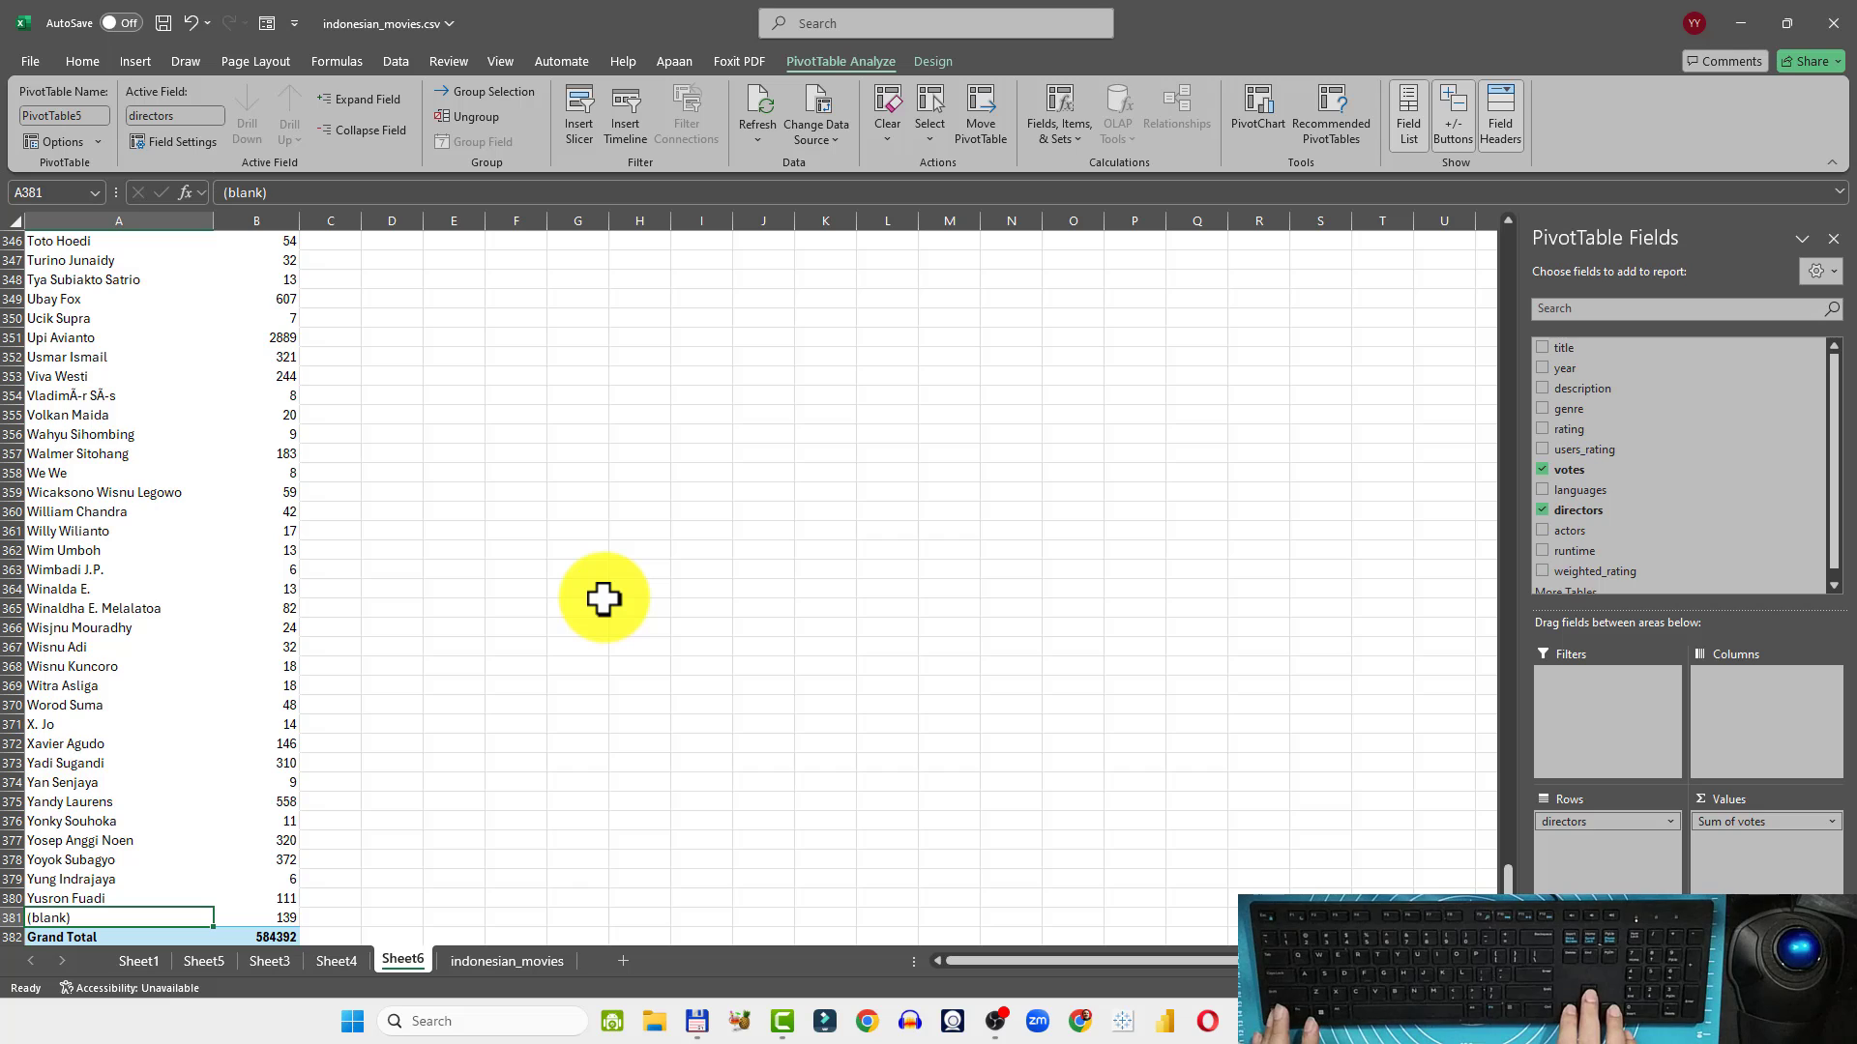
{"action": "key", "text": "Page_Up"}
{"action": "key", "text": "Page_Up"}
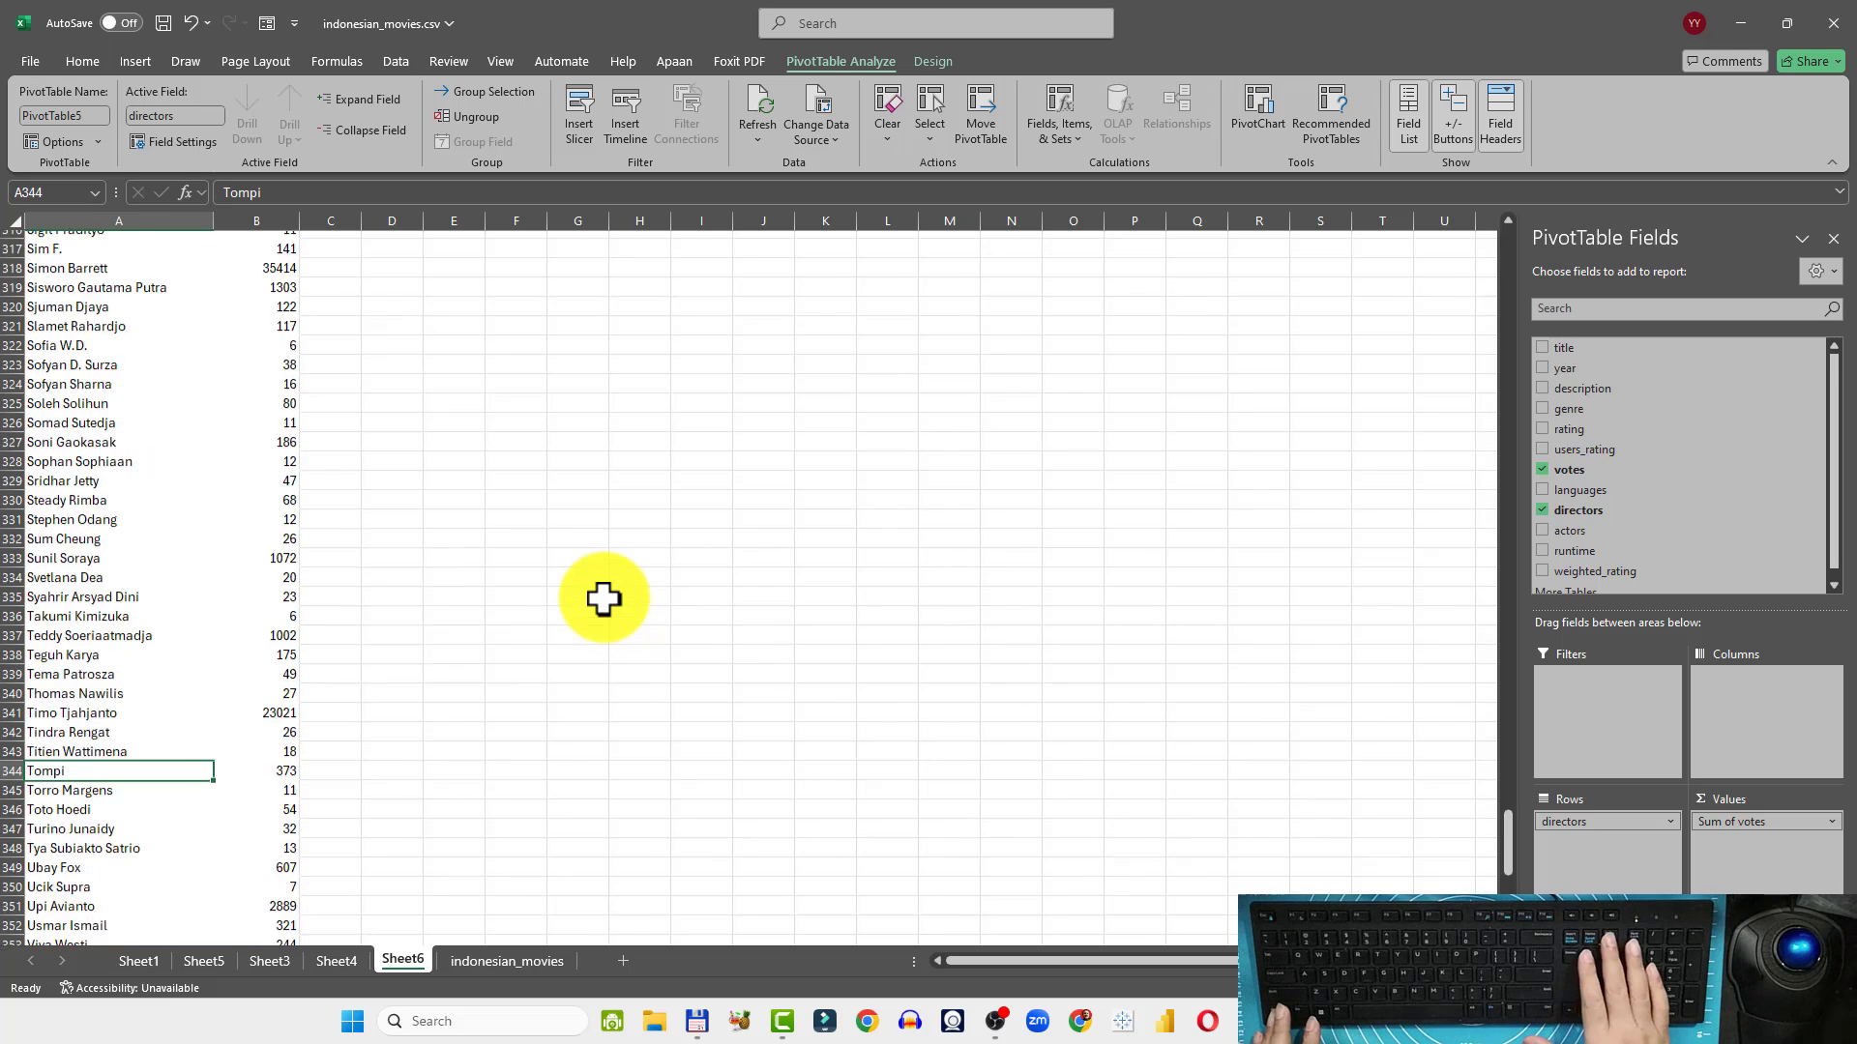
{"action": "key", "text": "Page_Up"}
{"action": "key", "text": "Page_Up"}
{"action": "key", "text": "Page_Up"}
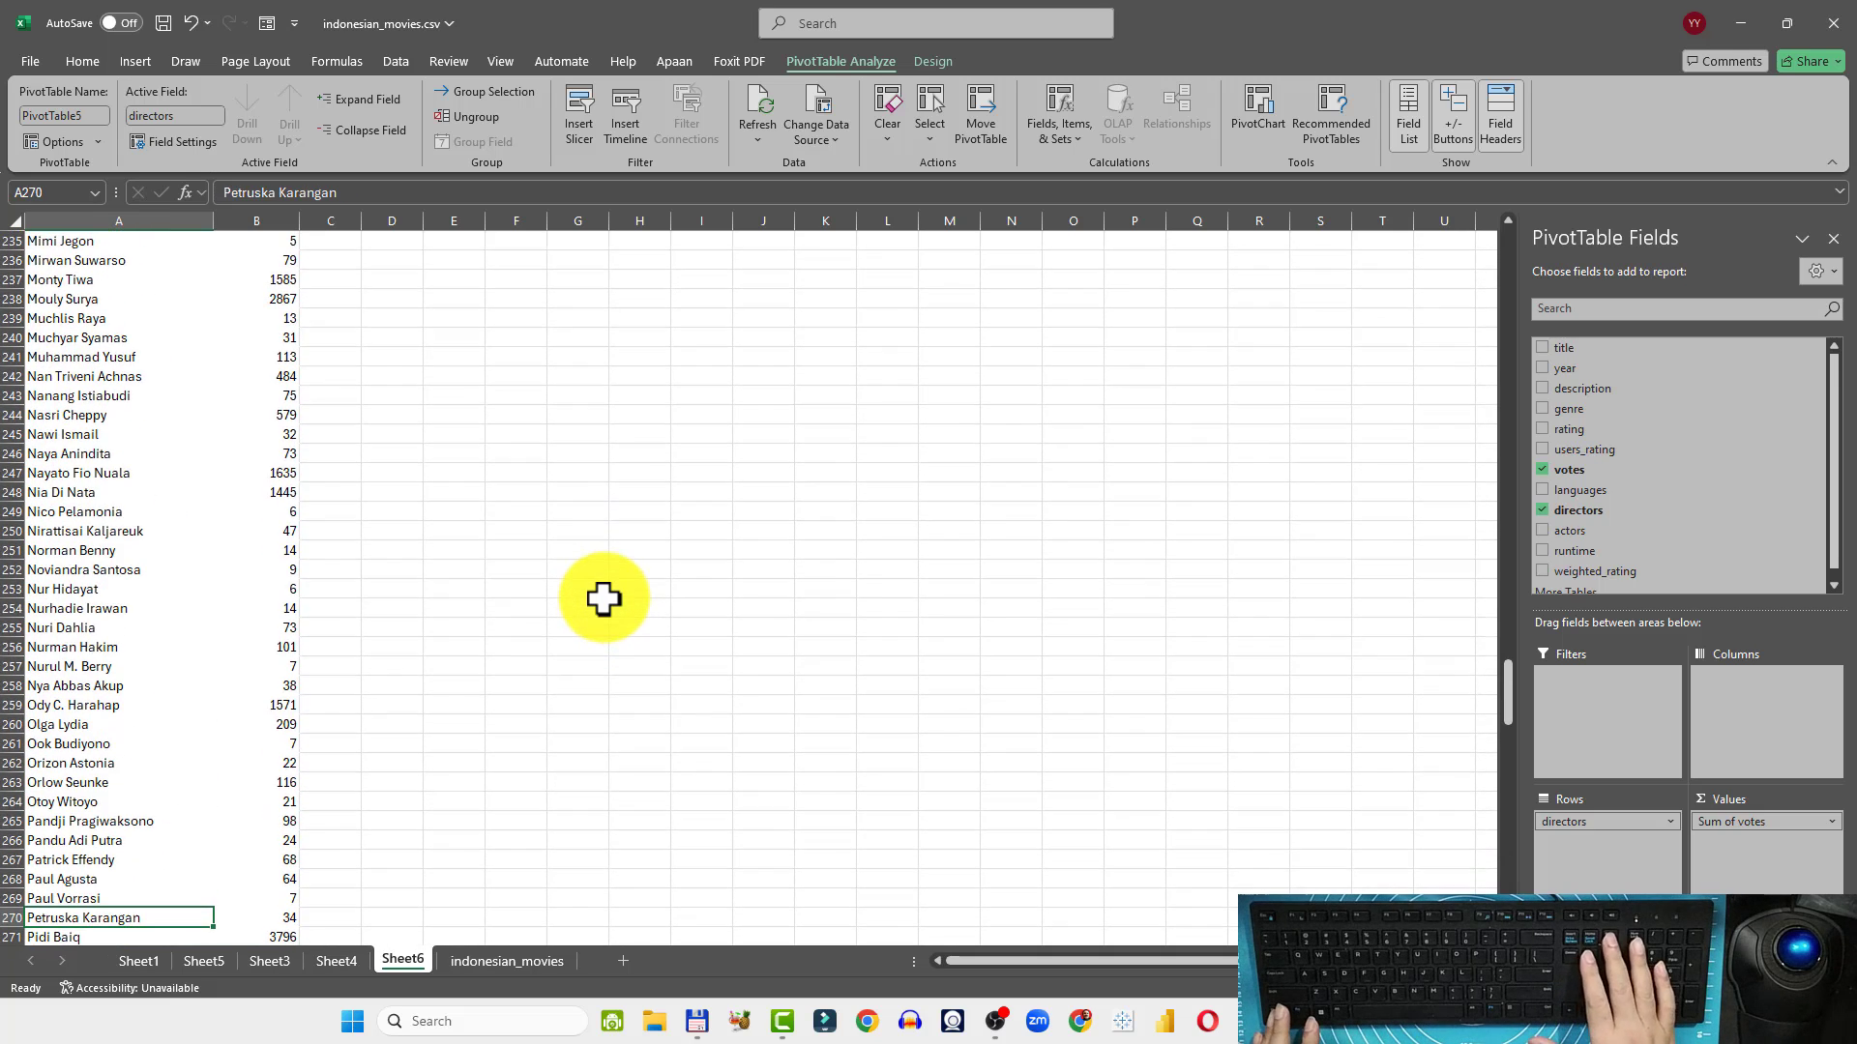
{"action": "key", "text": "Page_Up"}
{"action": "key", "text": "Page_Up"}
{"action": "key", "text": "Page_Up"}
{"action": "key", "text": "Page_Up"}
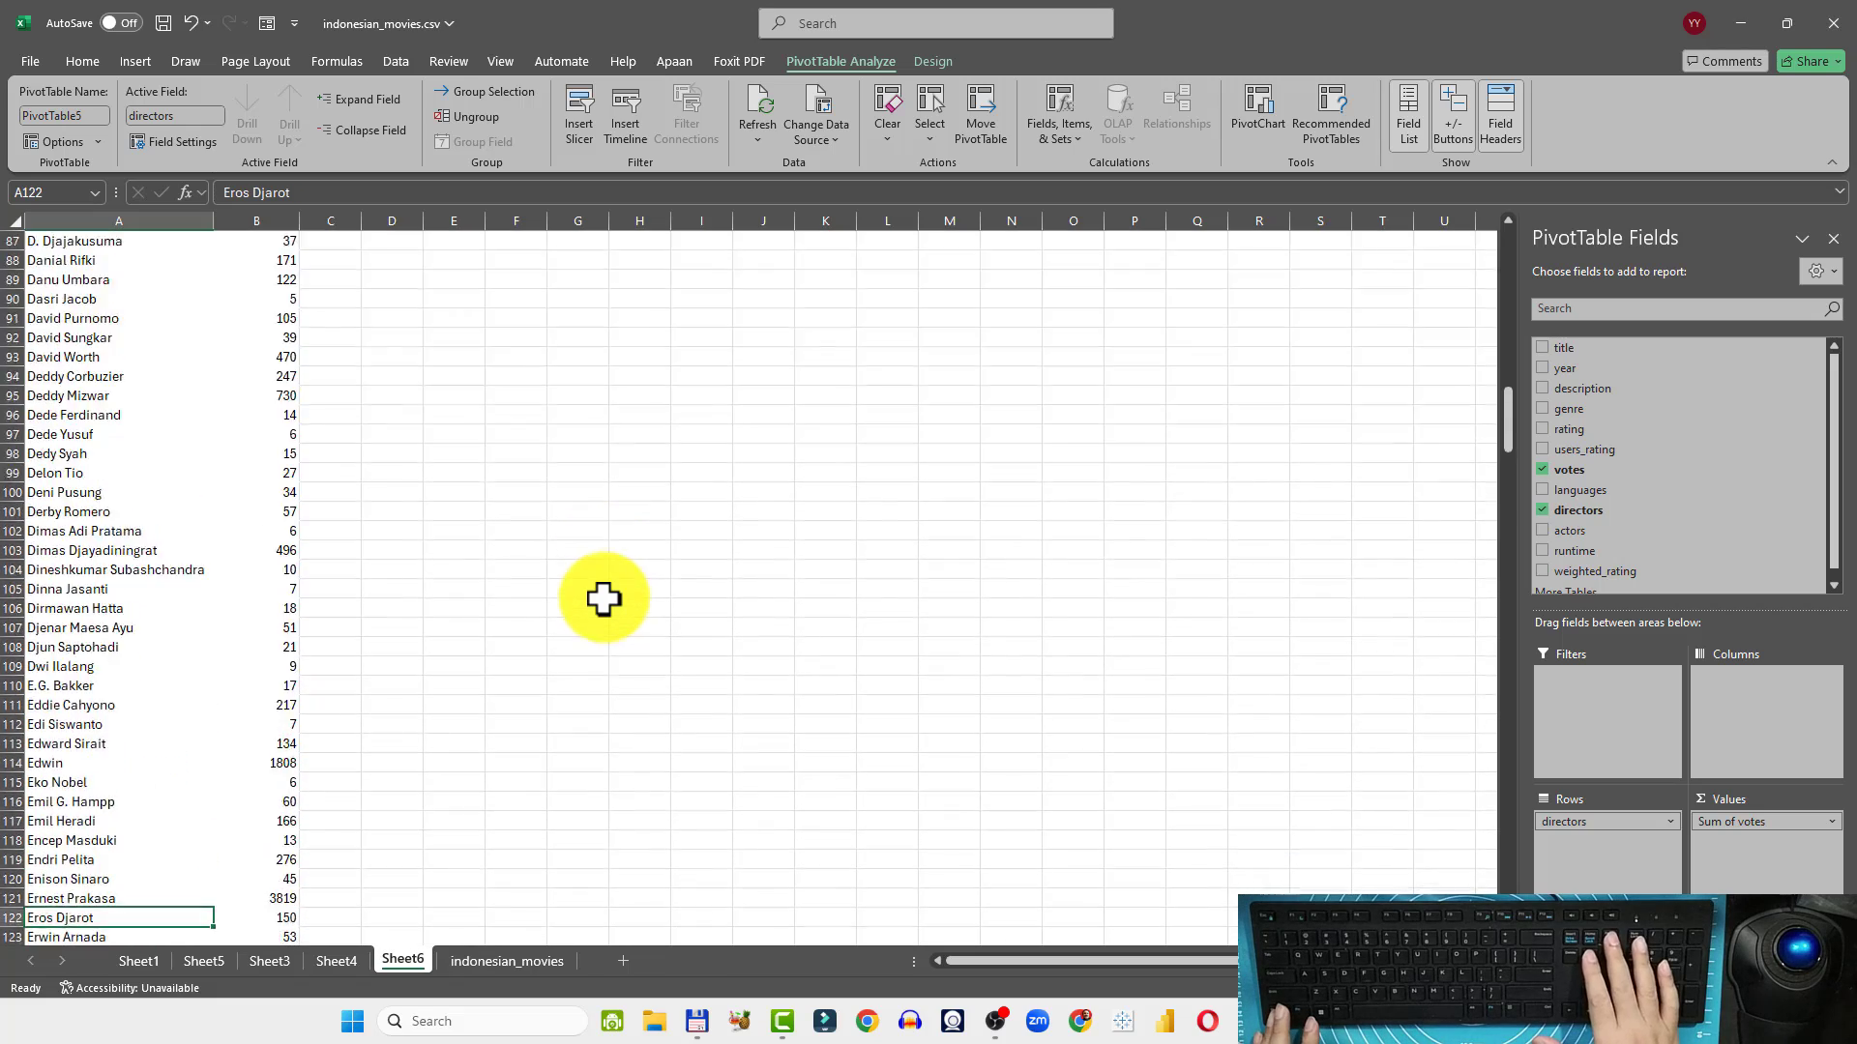
{"action": "key", "text": "Page_Up"}
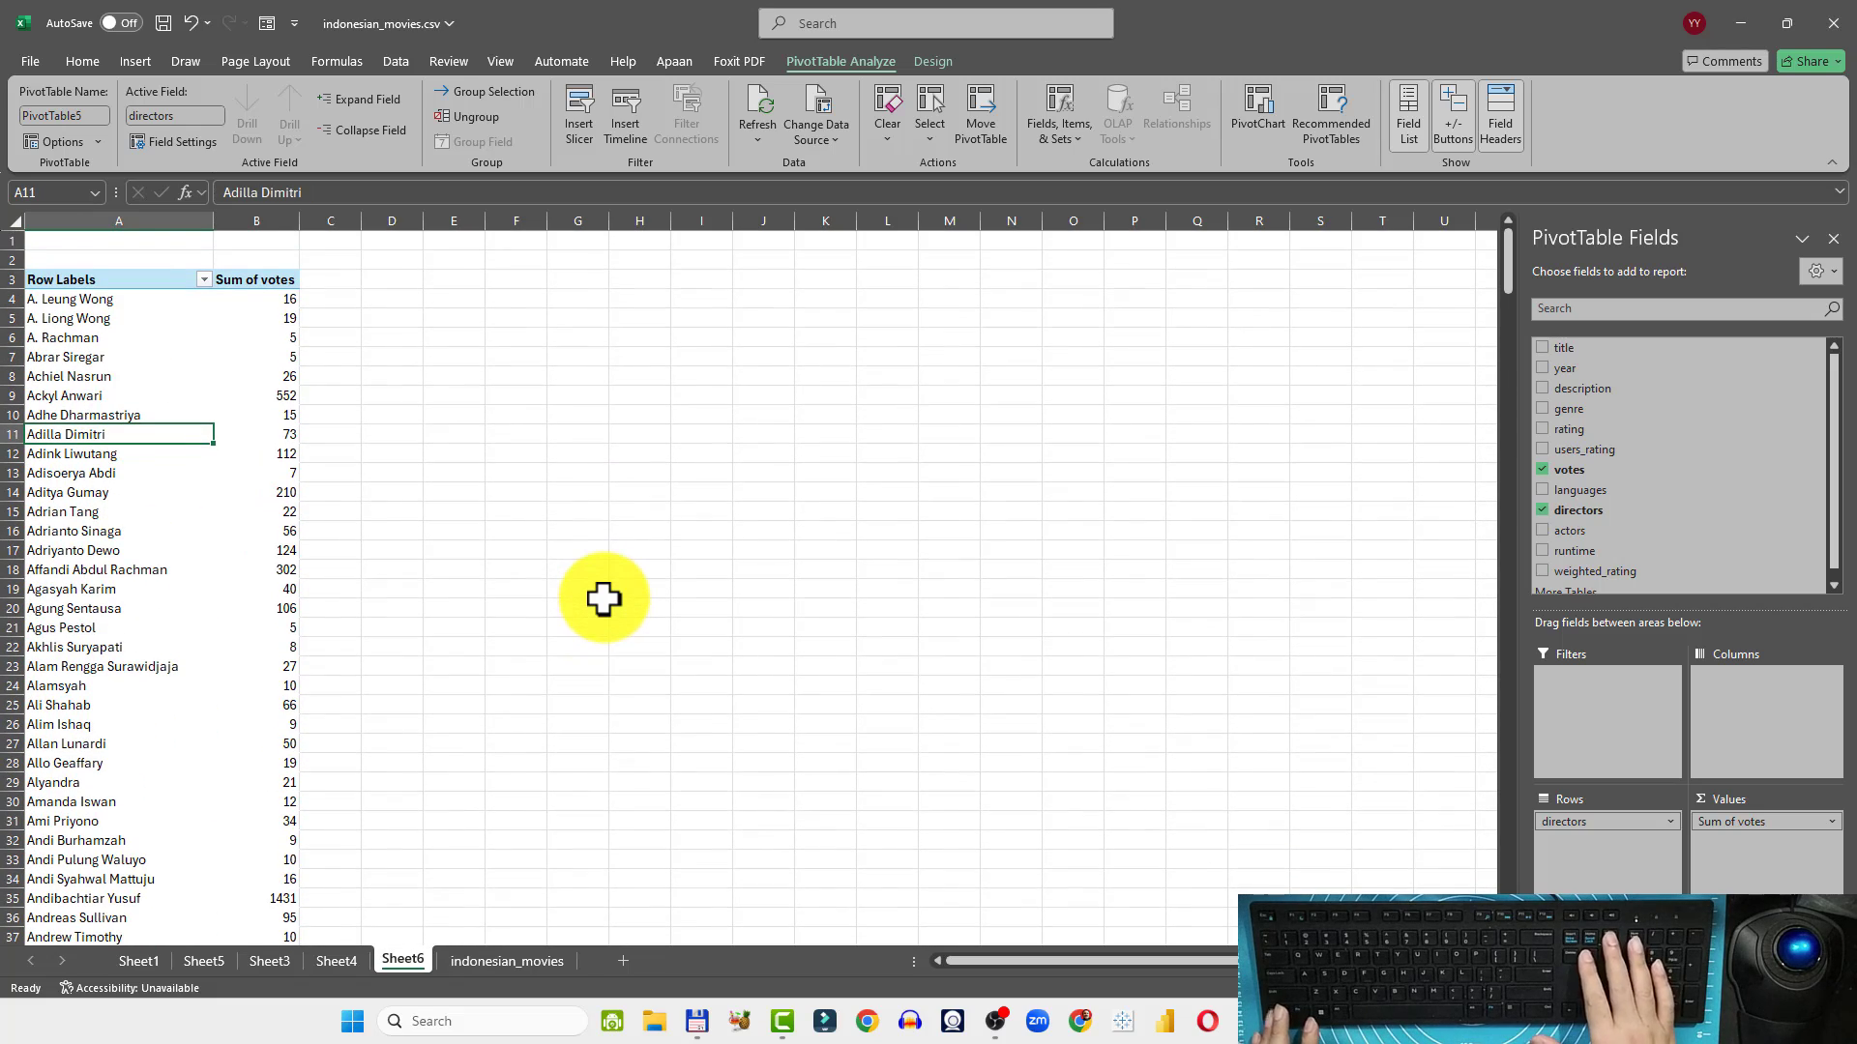
Copy the director names and vote sums from the PivotTable, without the (blank) and Grand Total rows, to D4 on Sheet6
{"action": "key", "text": "Up"}
{"action": "key", "text": "Up"}
{"action": "key", "text": "Up"}
{"action": "key", "text": "Up"}
{"action": "key", "text": "Up"}
{"action": "key", "text": "Up"}
{"action": "key", "text": "Up"}
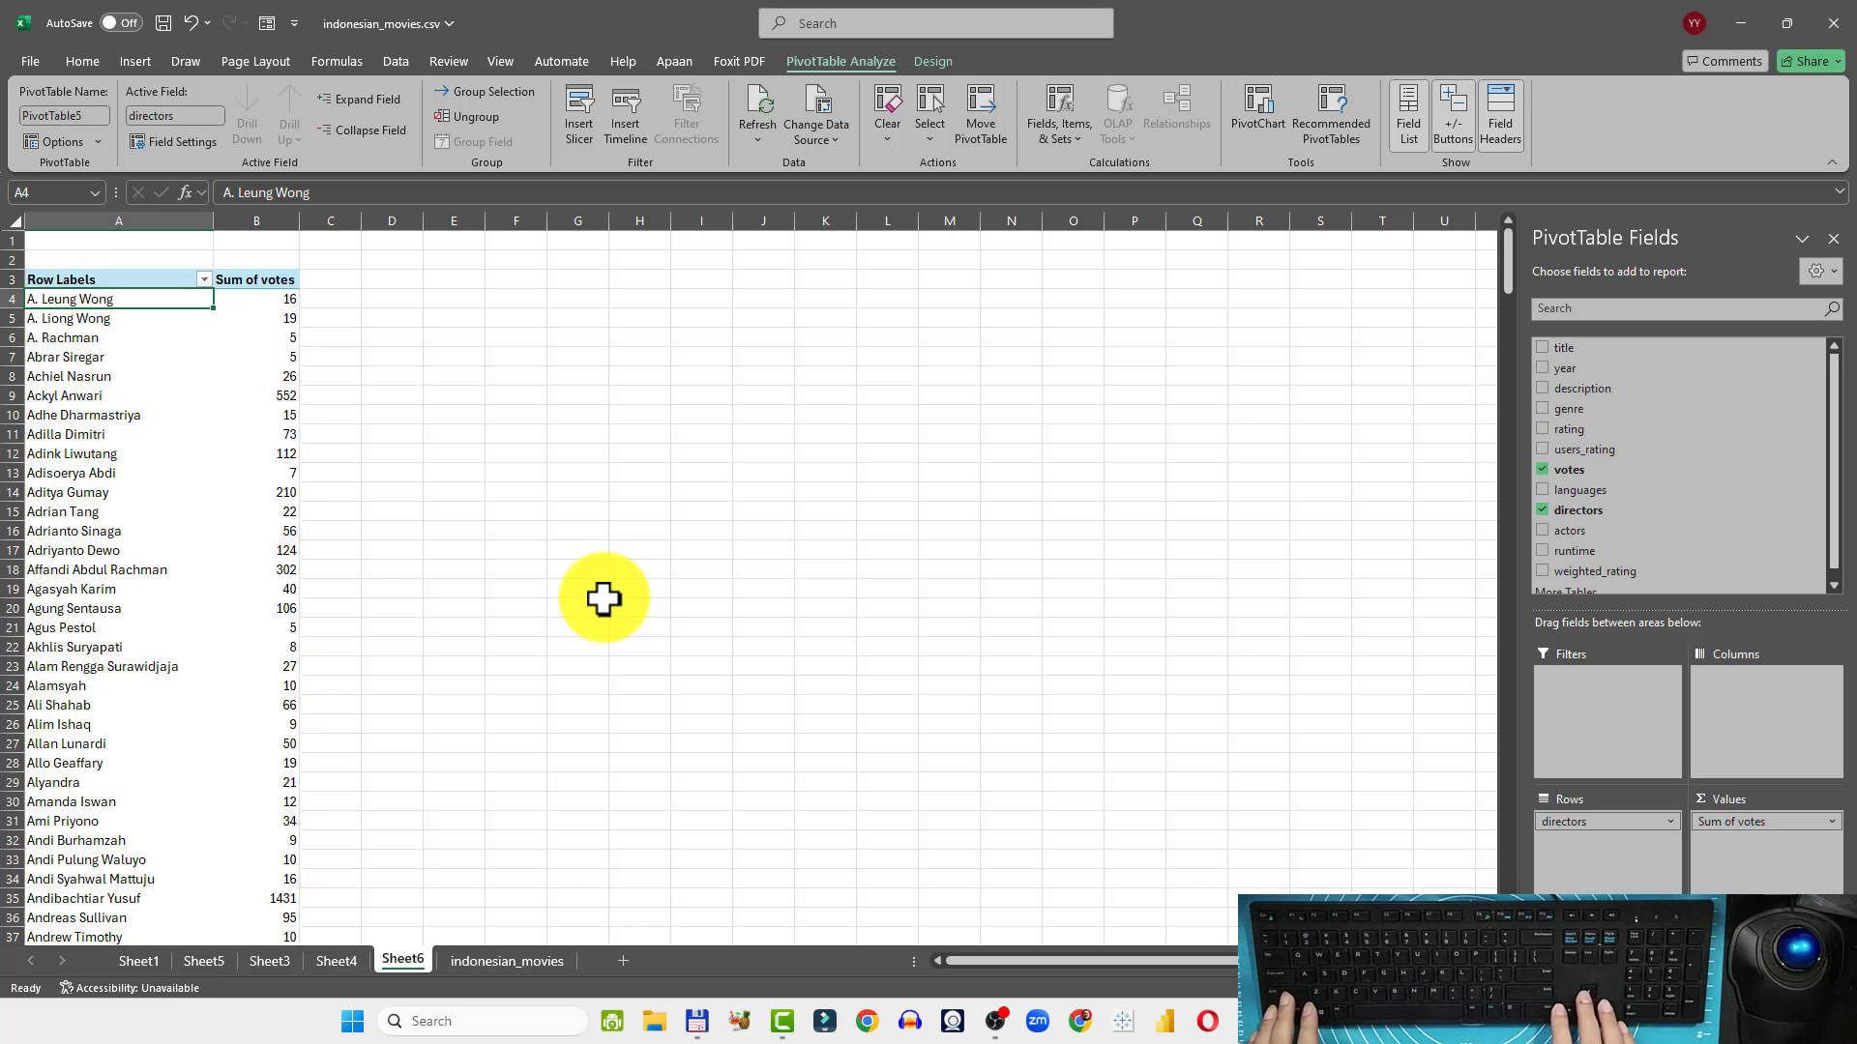
{"action": "key", "text": "shift+Right"}
{"action": "key", "text": "ctrl+shift+Down"}
{"action": "key", "text": "shift+Up"}
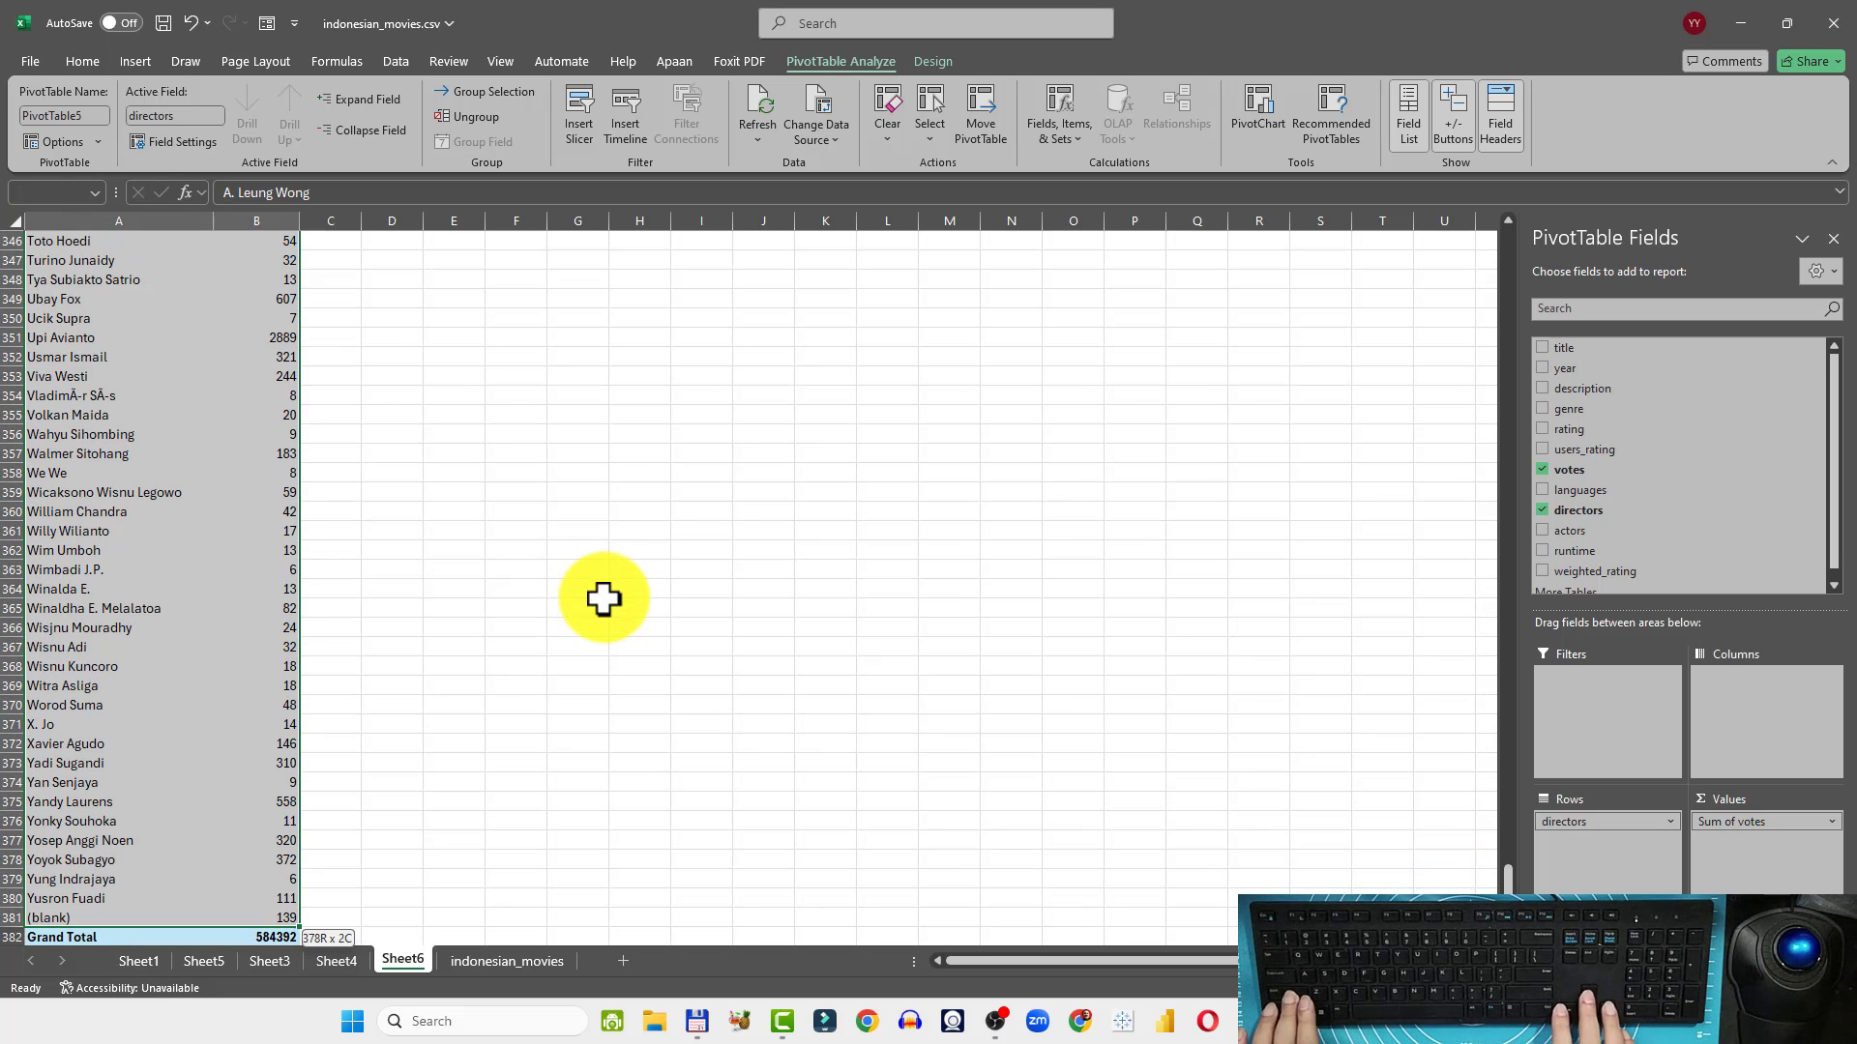
{"action": "key", "text": "shift+Up"}
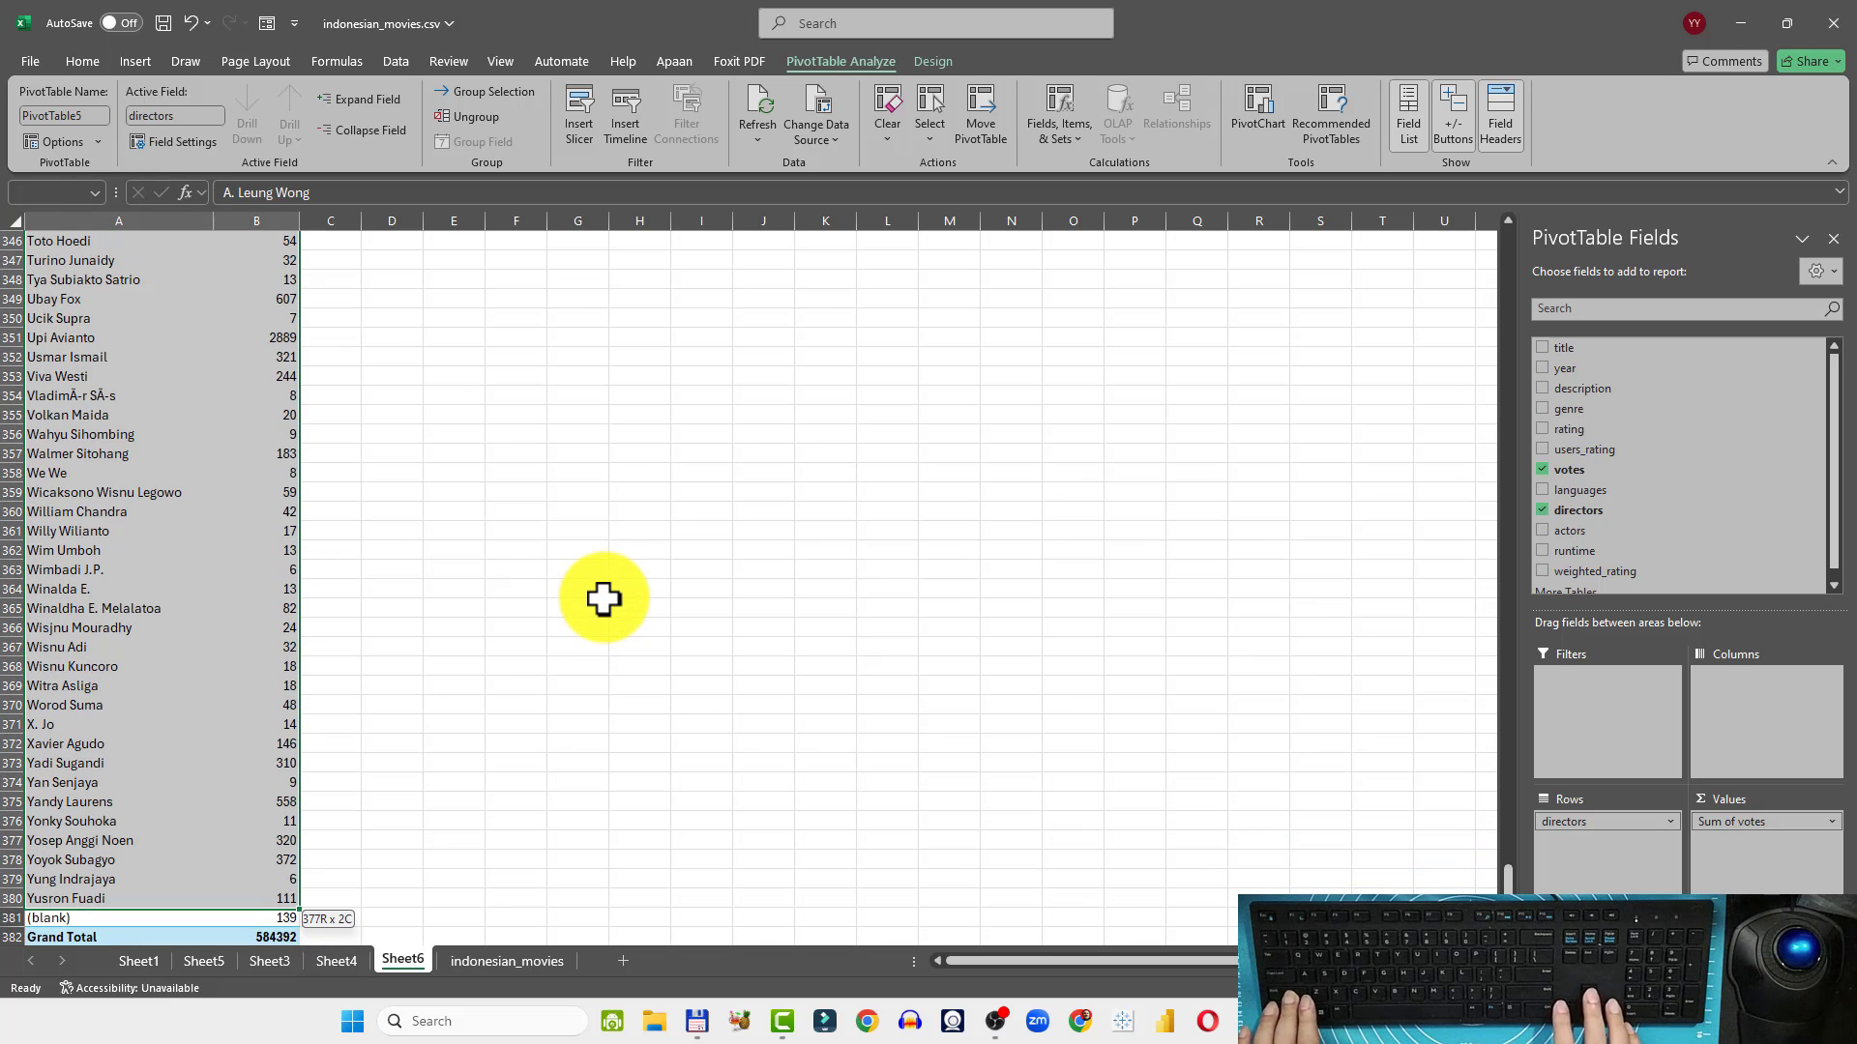
{"action": "key", "text": "ctrl+c"}
{"action": "key", "text": "Right"}
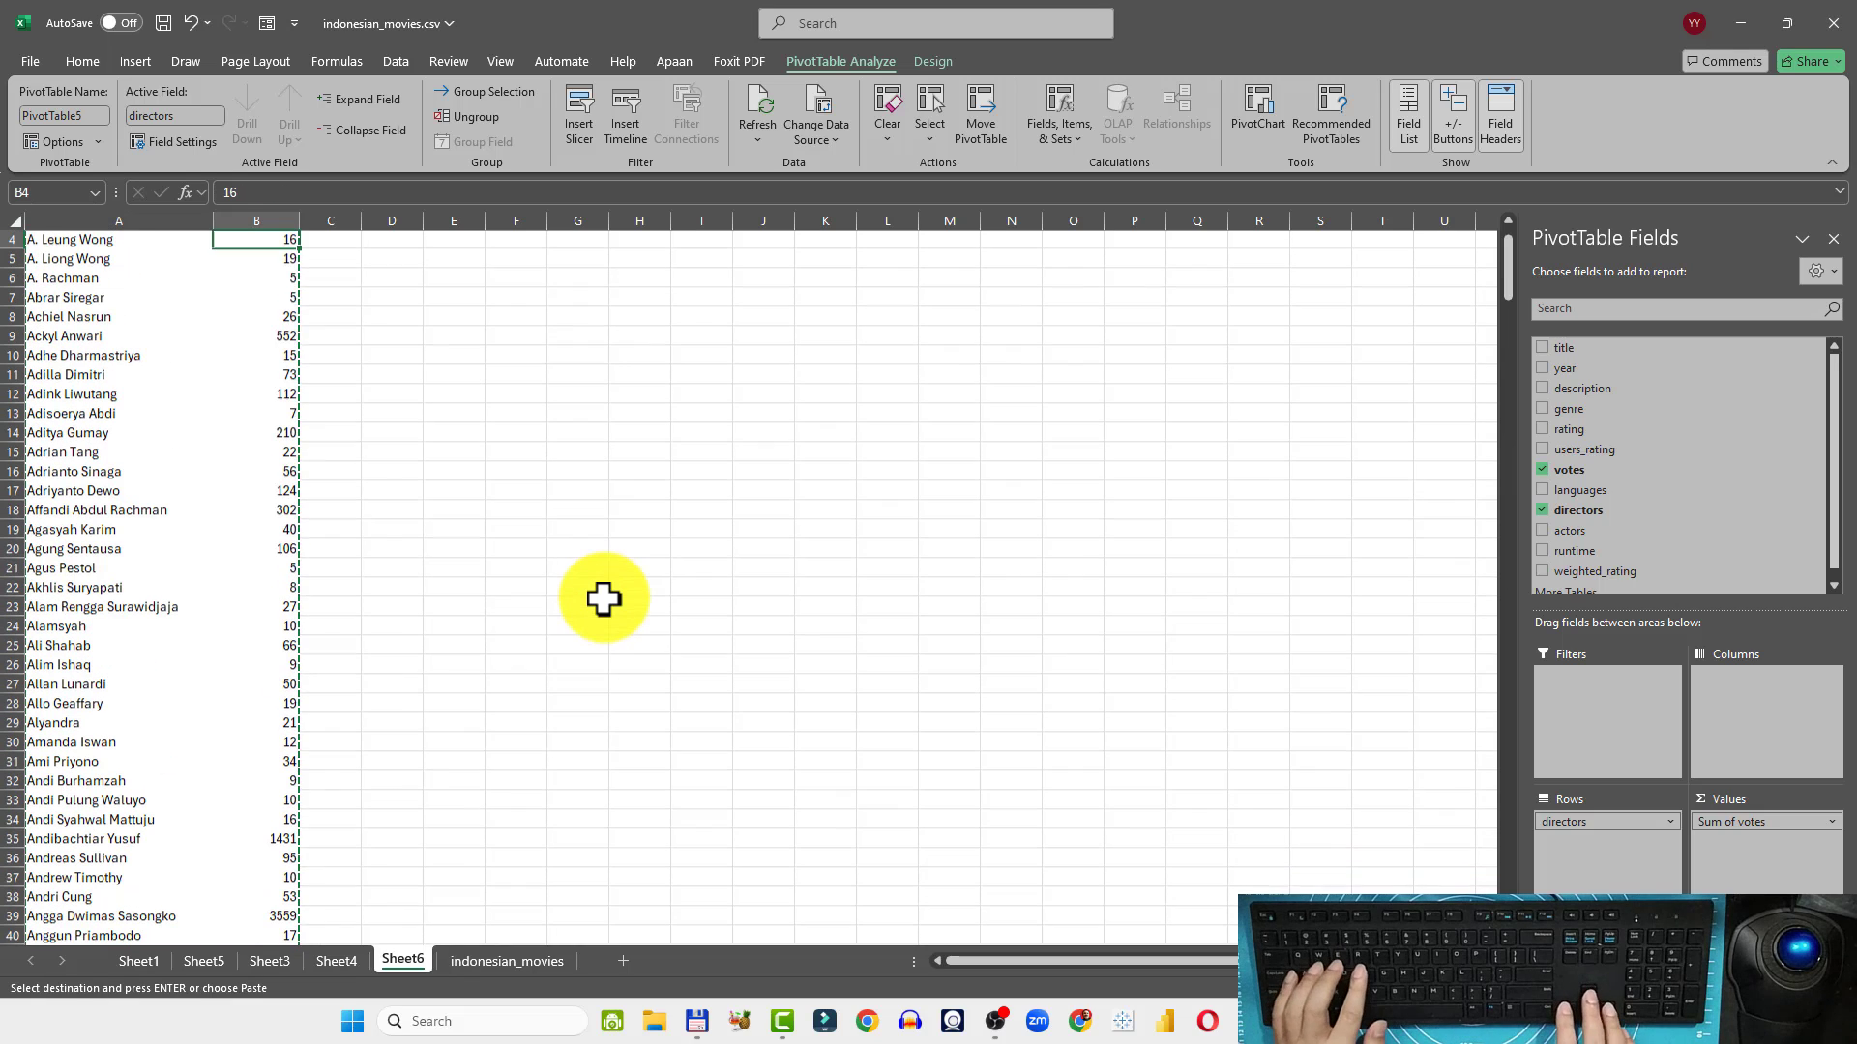
{"action": "key", "text": "Right"}
{"action": "key", "text": "Right"}
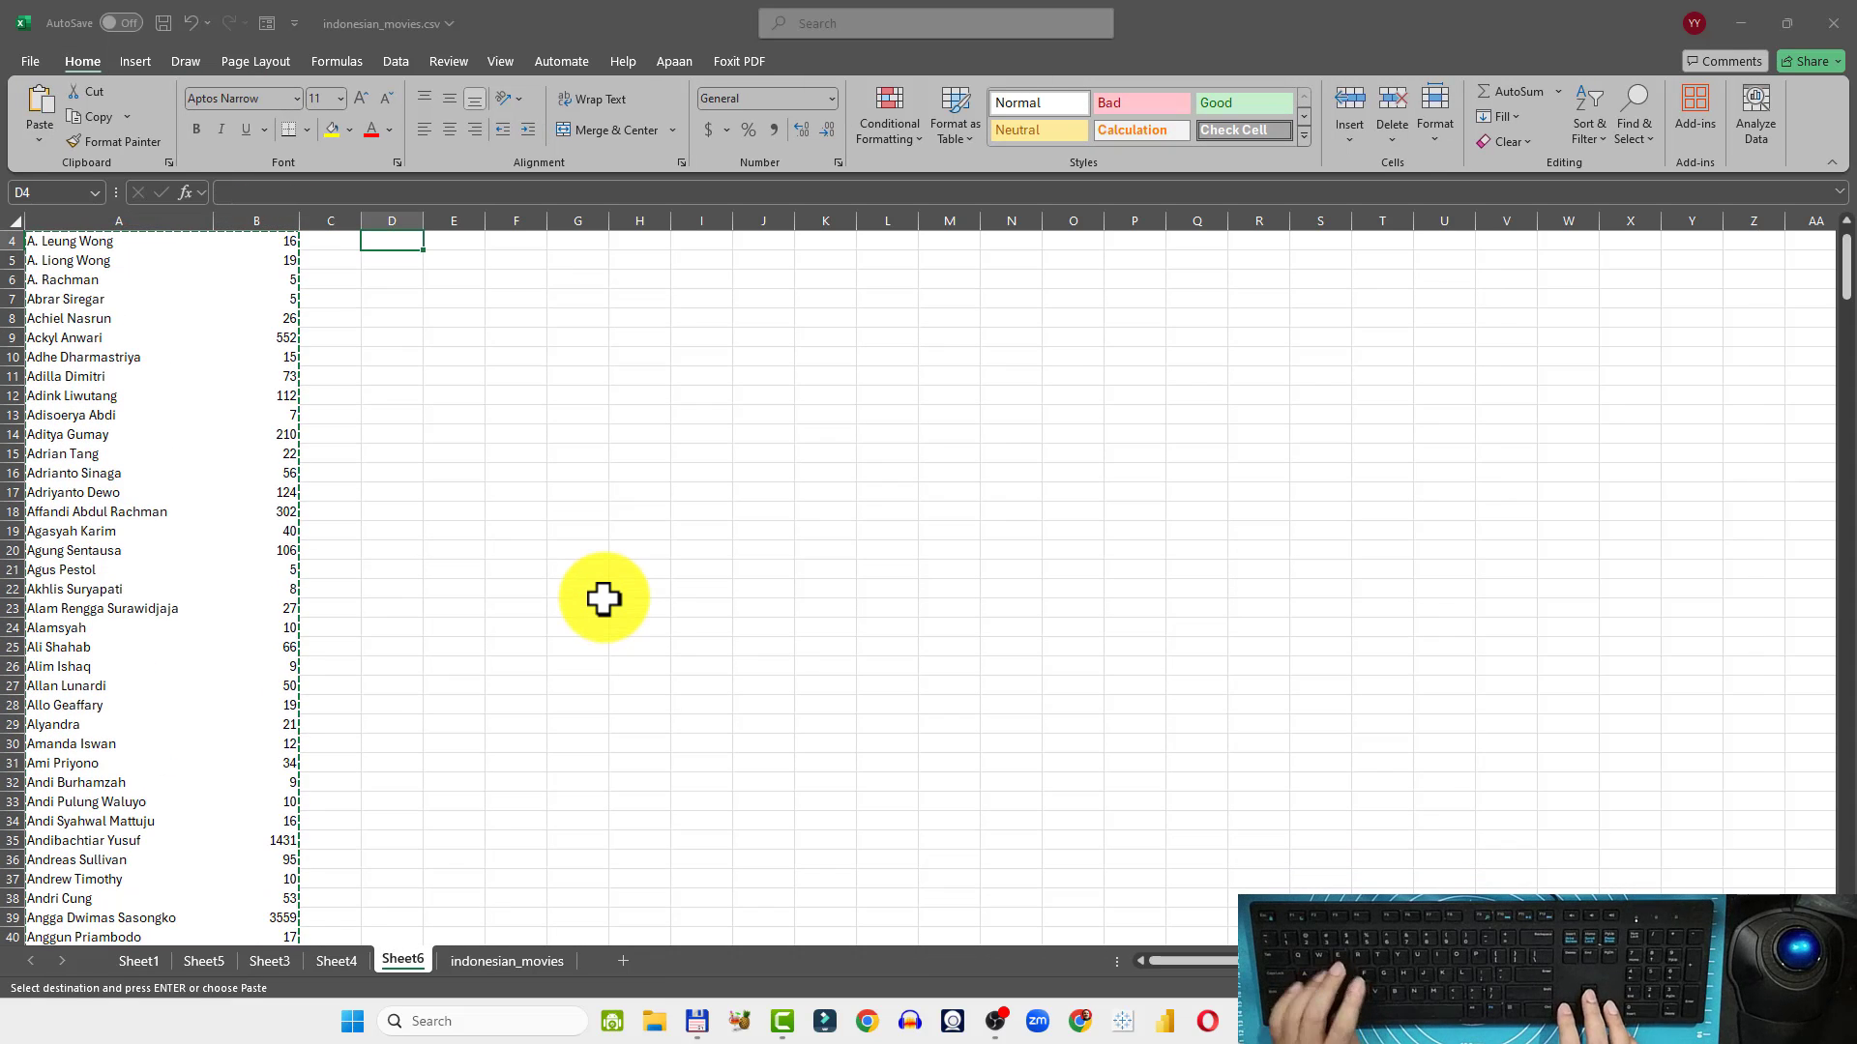
{"action": "key", "text": "ctrl+v"}
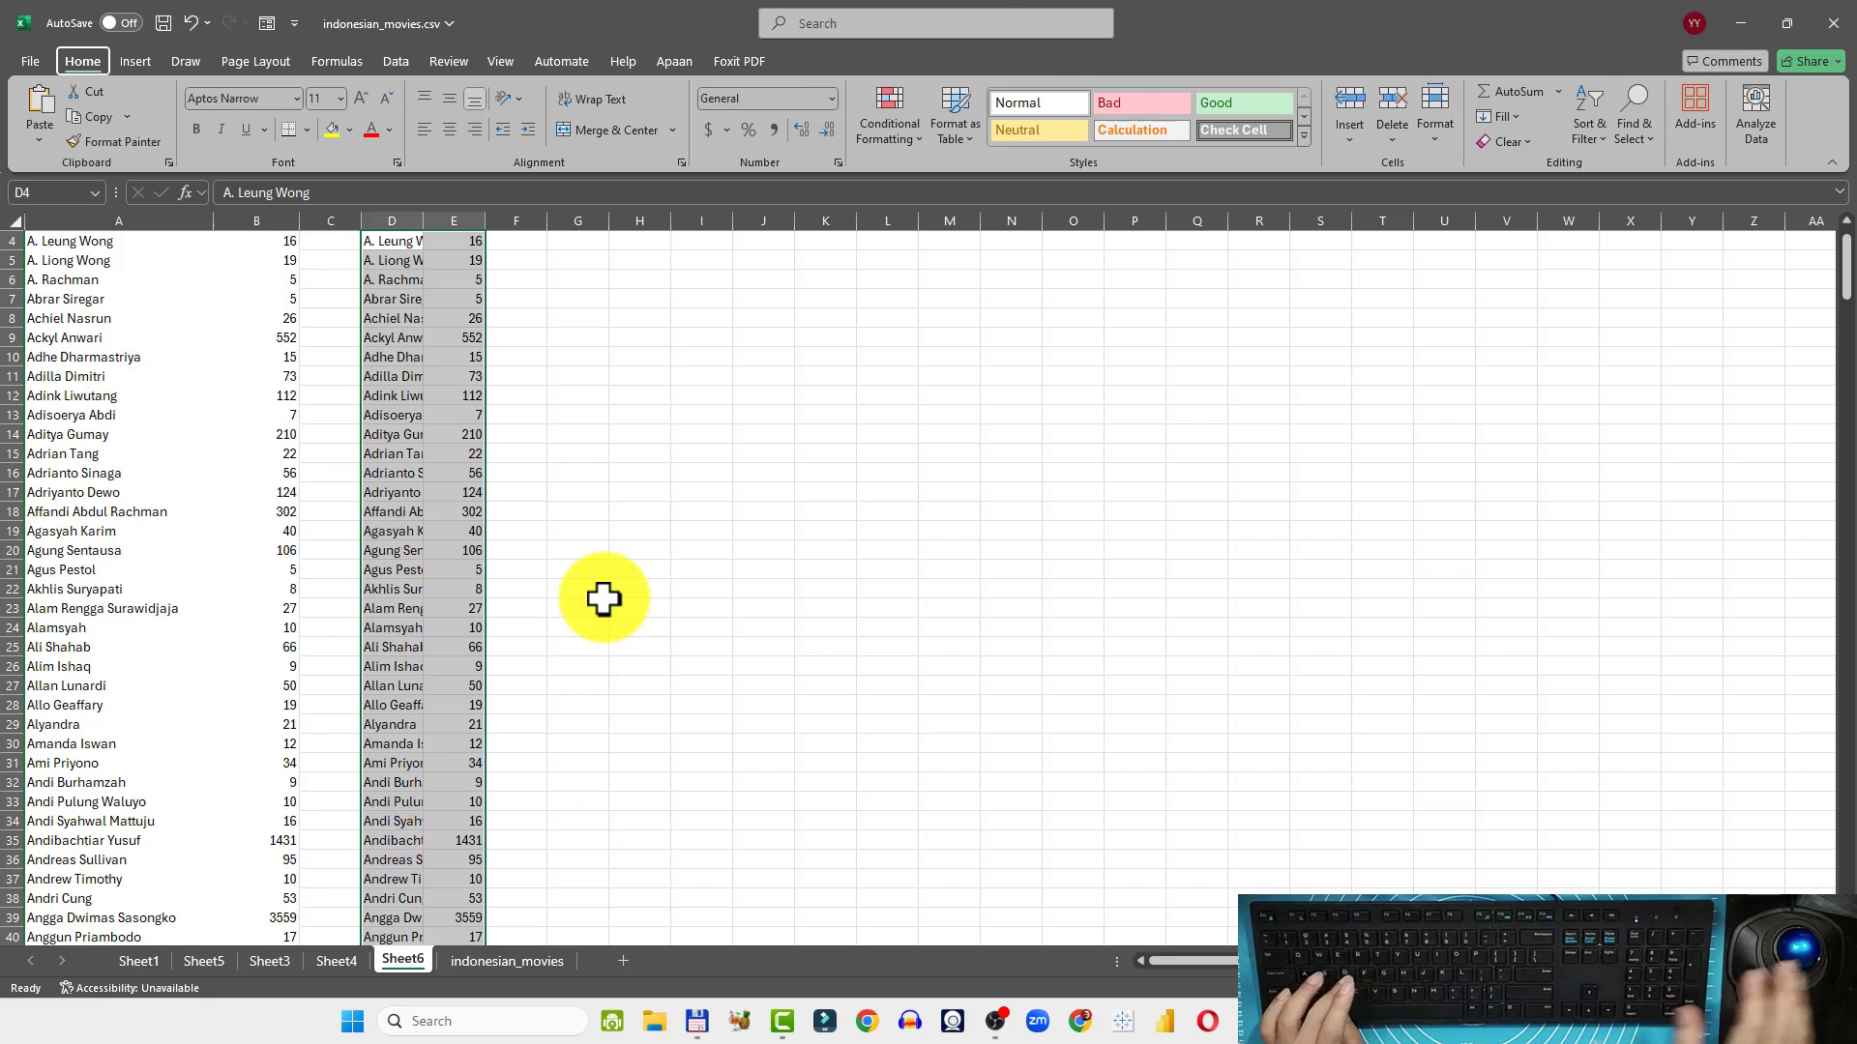
Sort the copied director list by column E from largest to smallest and fit column D to the director names
{"action": "key", "text": "alt+h"}
{"action": "key", "text": "s"}
{"action": "key", "text": "u"}
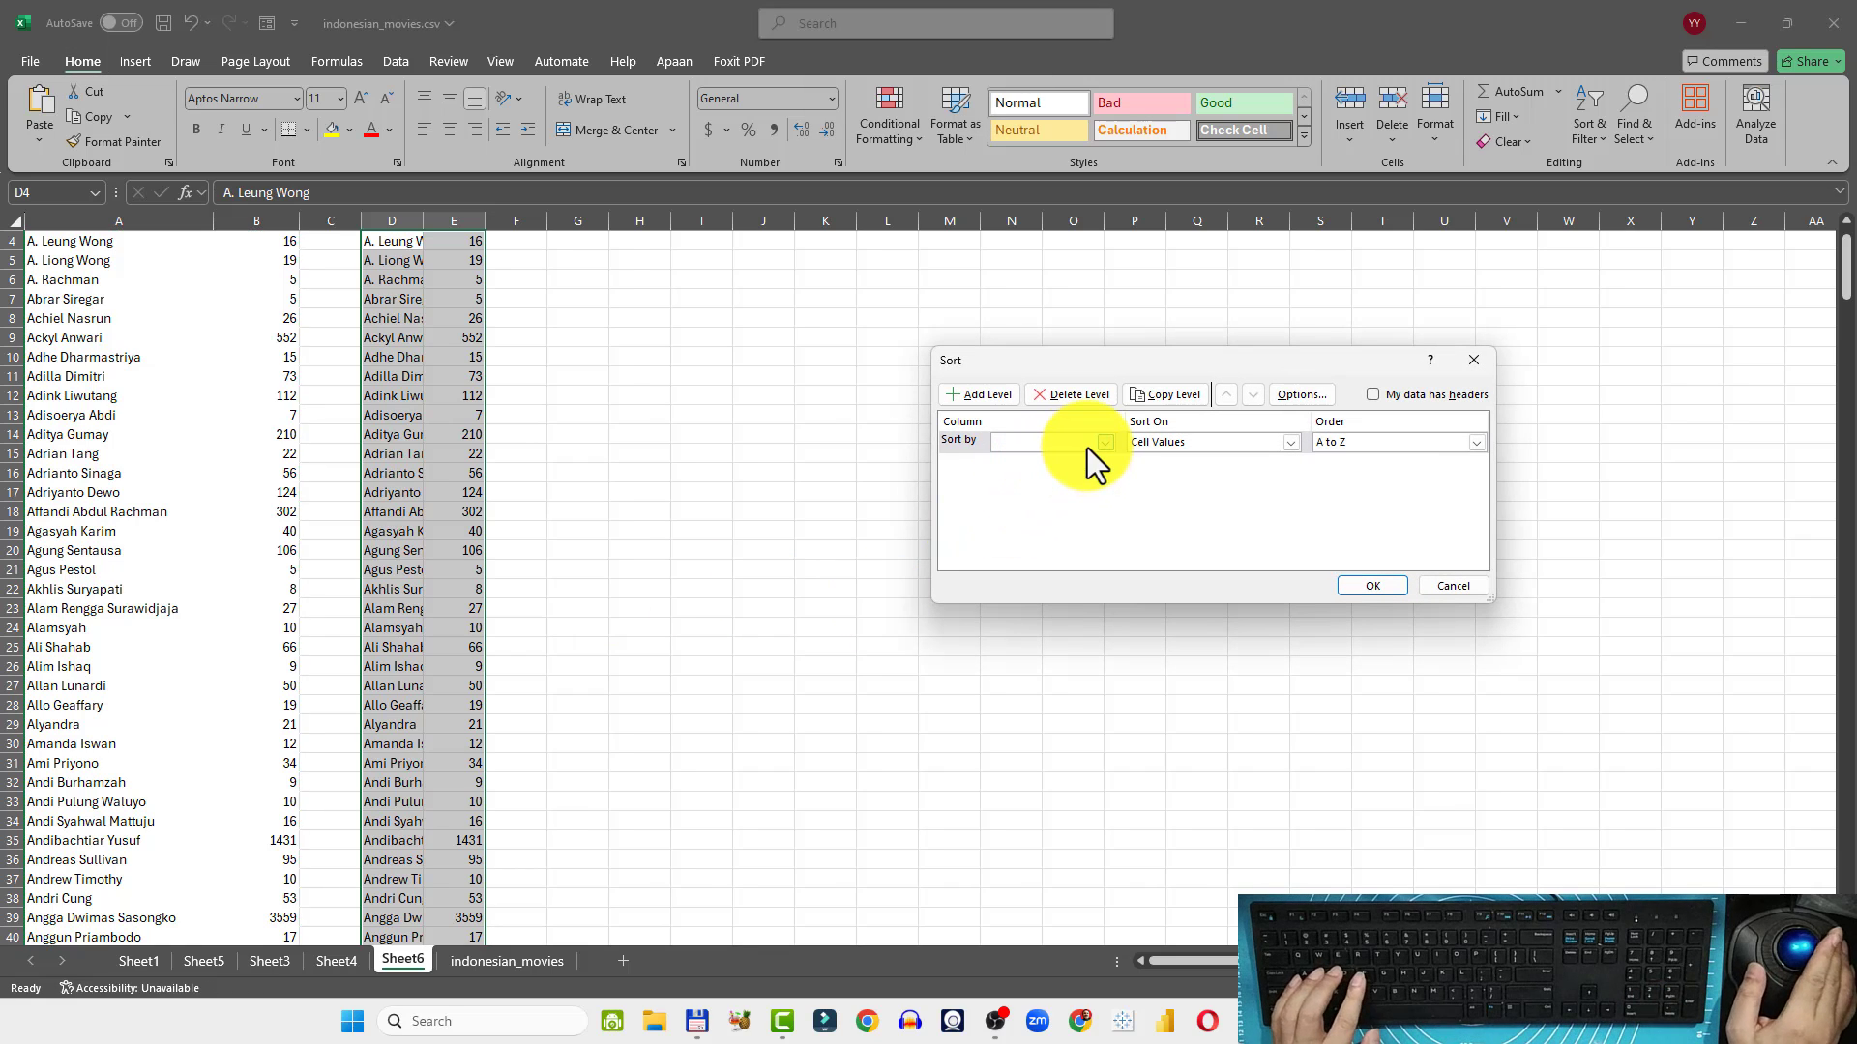
{"action": "left_click", "coordinate": [1087, 447]}
{"action": "left_click", "coordinate": [1072, 472]}
{"action": "left_click", "coordinate": [1364, 455]}
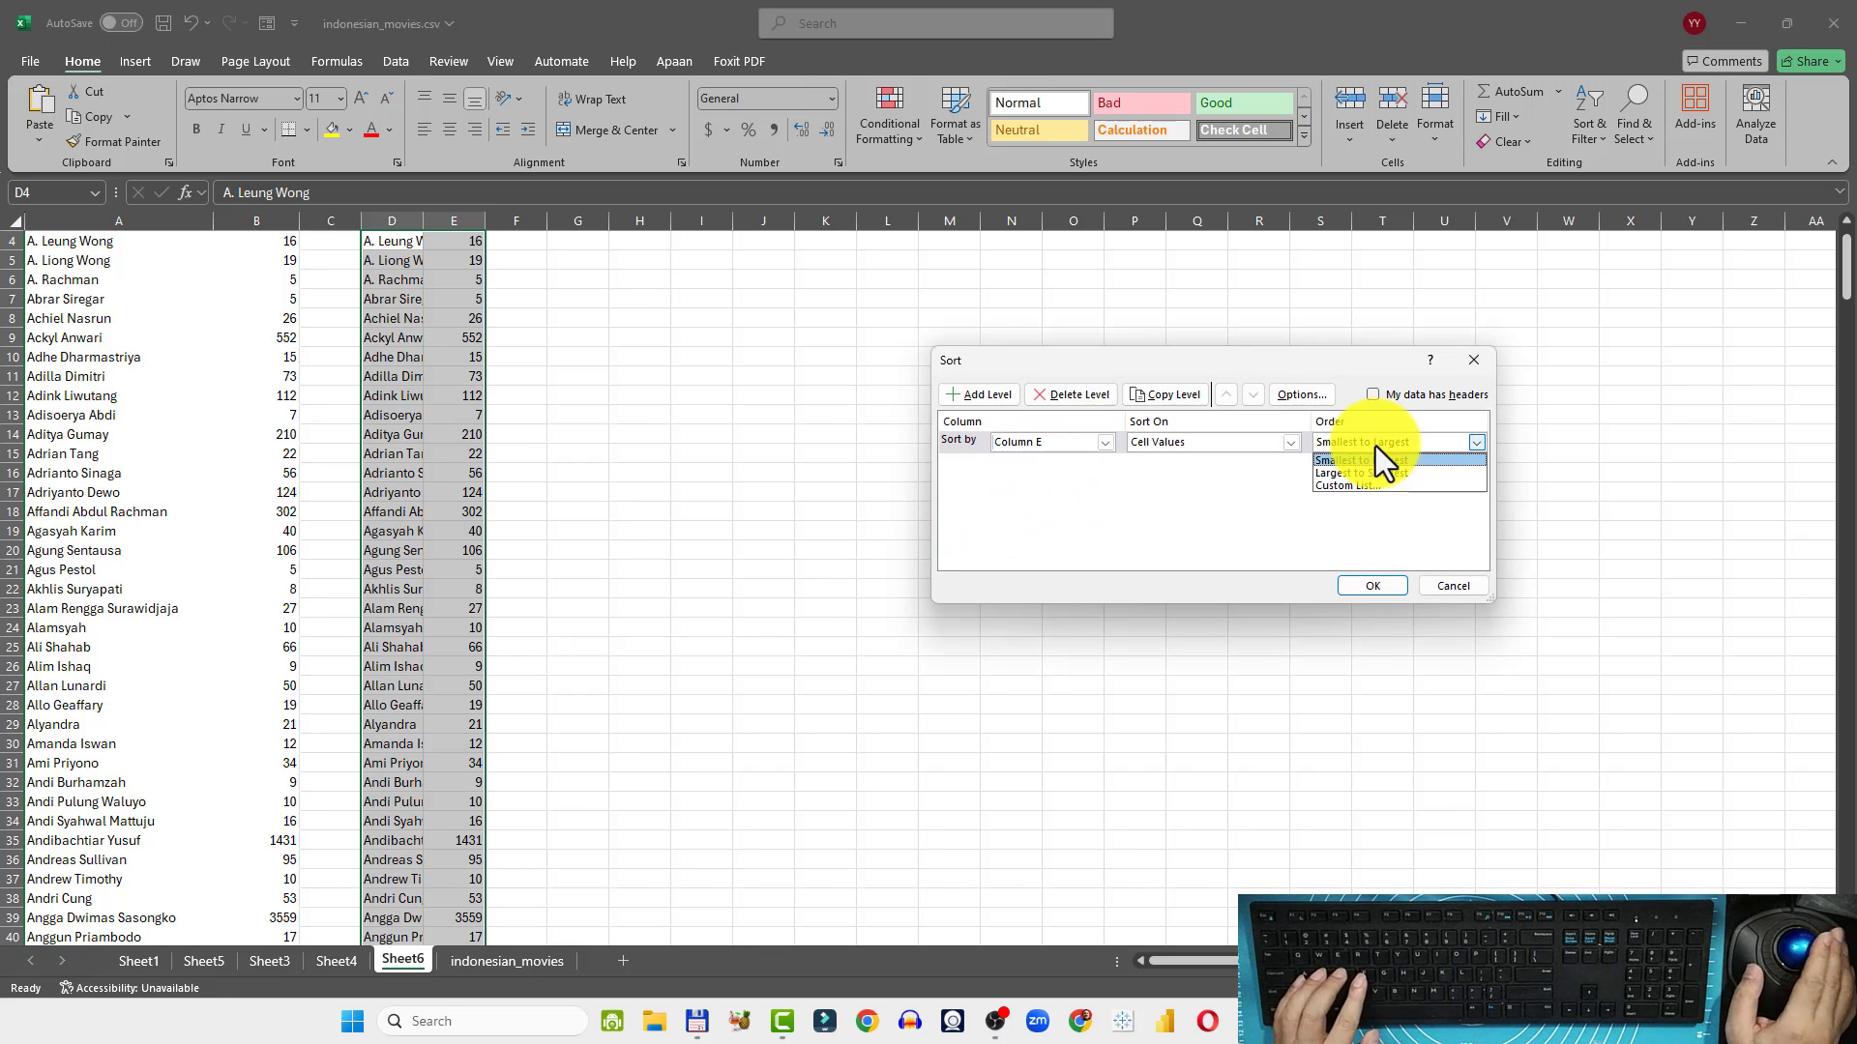
{"action": "left_click", "coordinate": [1383, 476]}
{"action": "left_click", "coordinate": [1380, 588]}
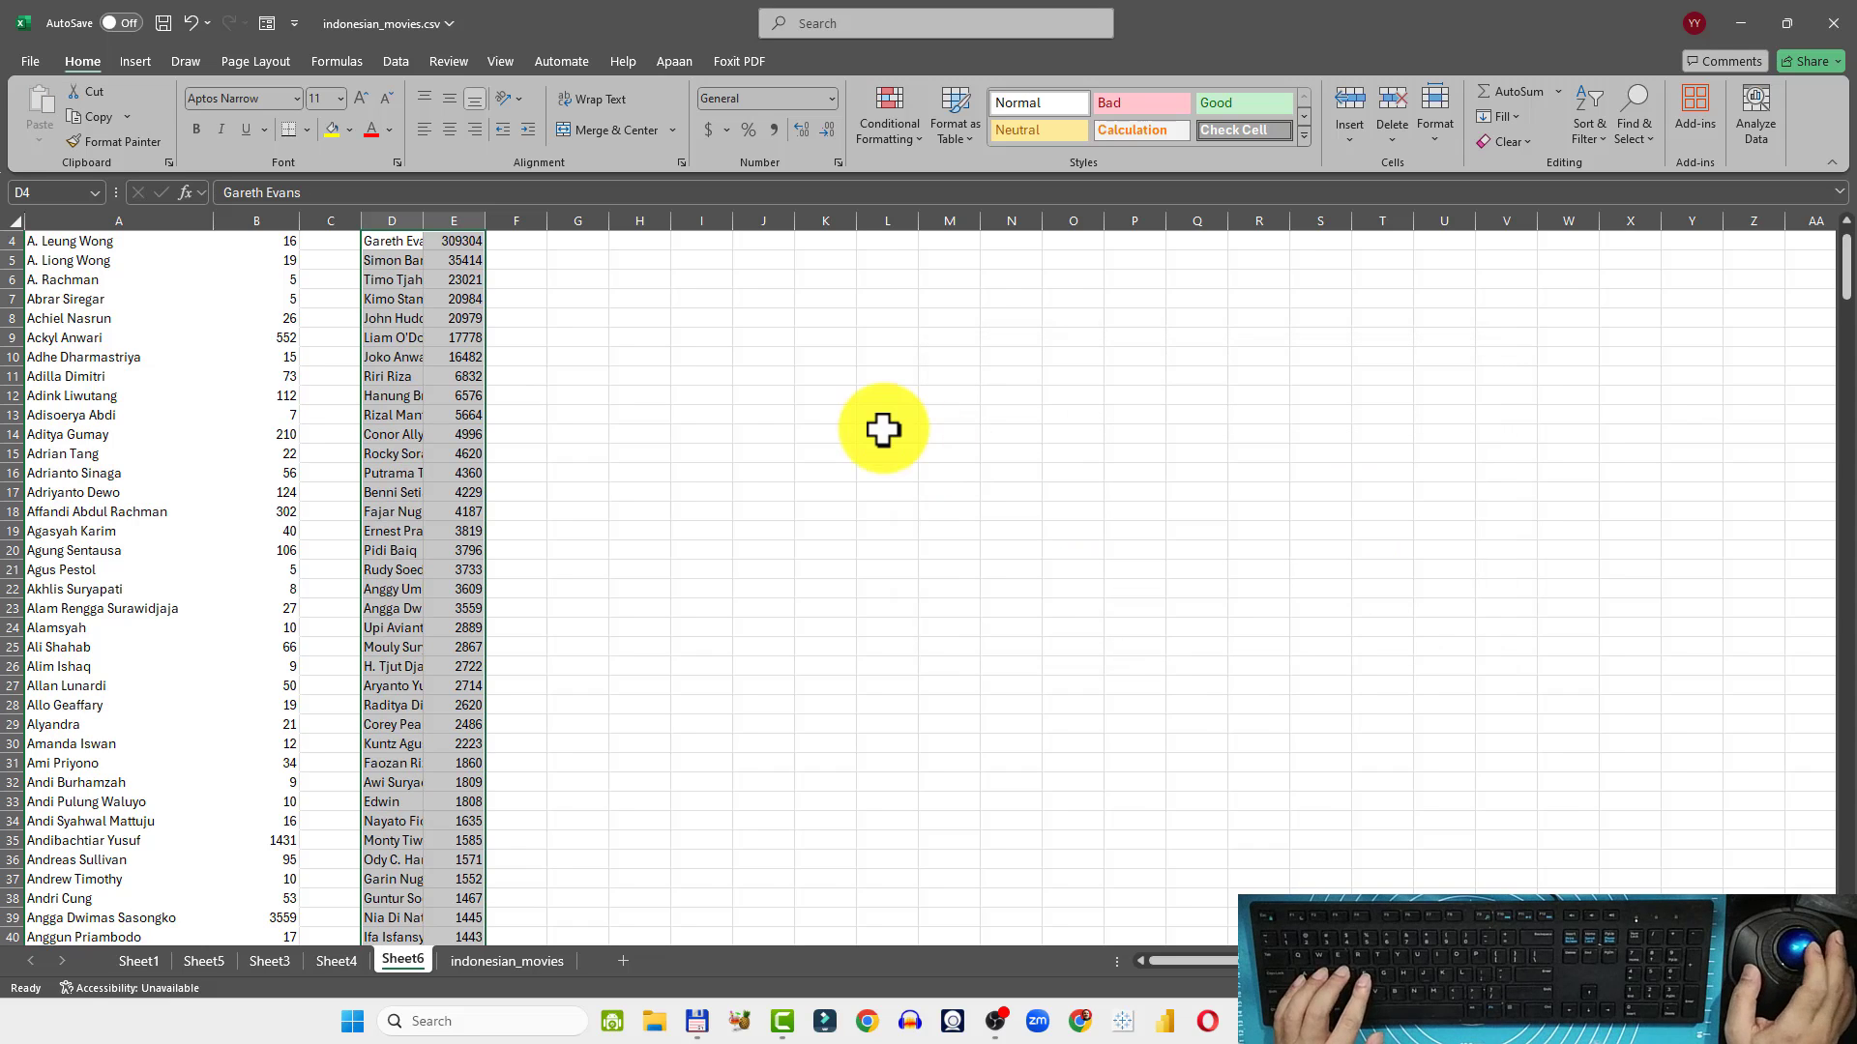
{"action": "double_click", "coordinate": [422, 215]}
Format all vote sums in column E with thousands separators and no decimals, and select the top directors in D4:E14
{"action": "left_click", "coordinate": [567, 238]}
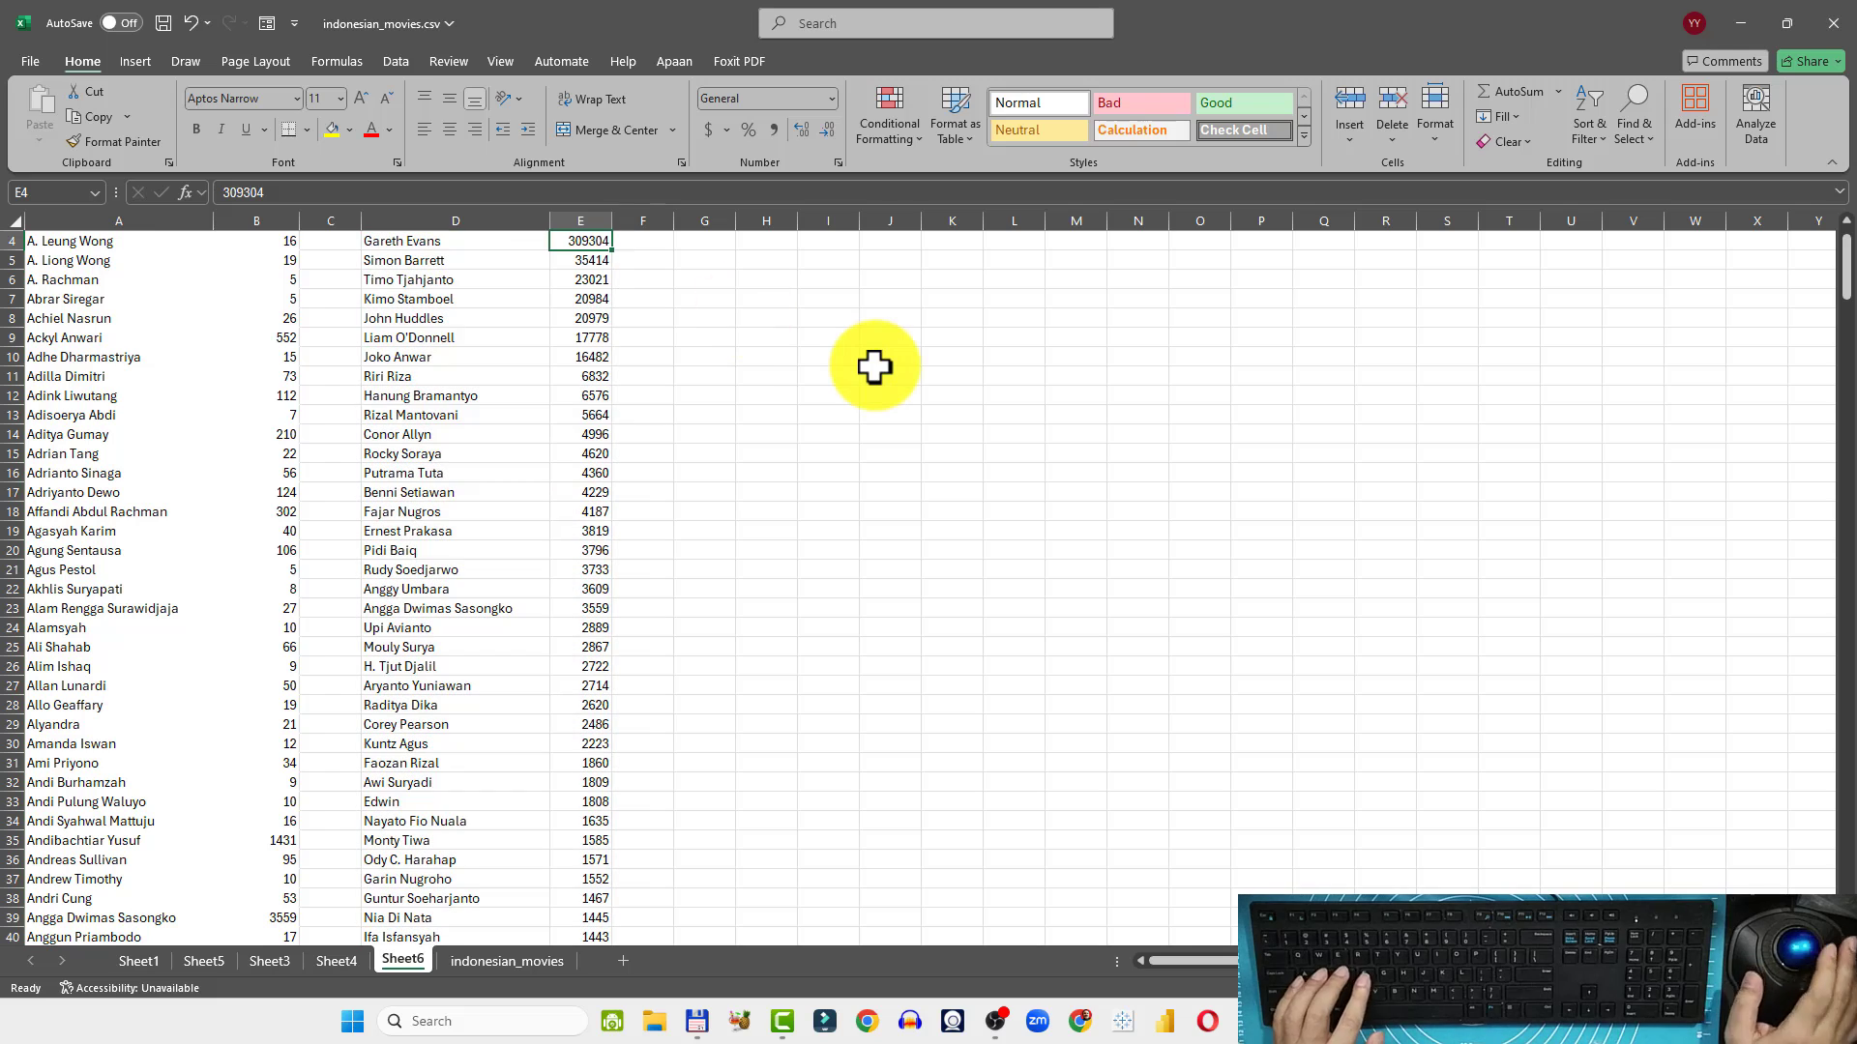
{"action": "key", "text": "ctrl+Up"}
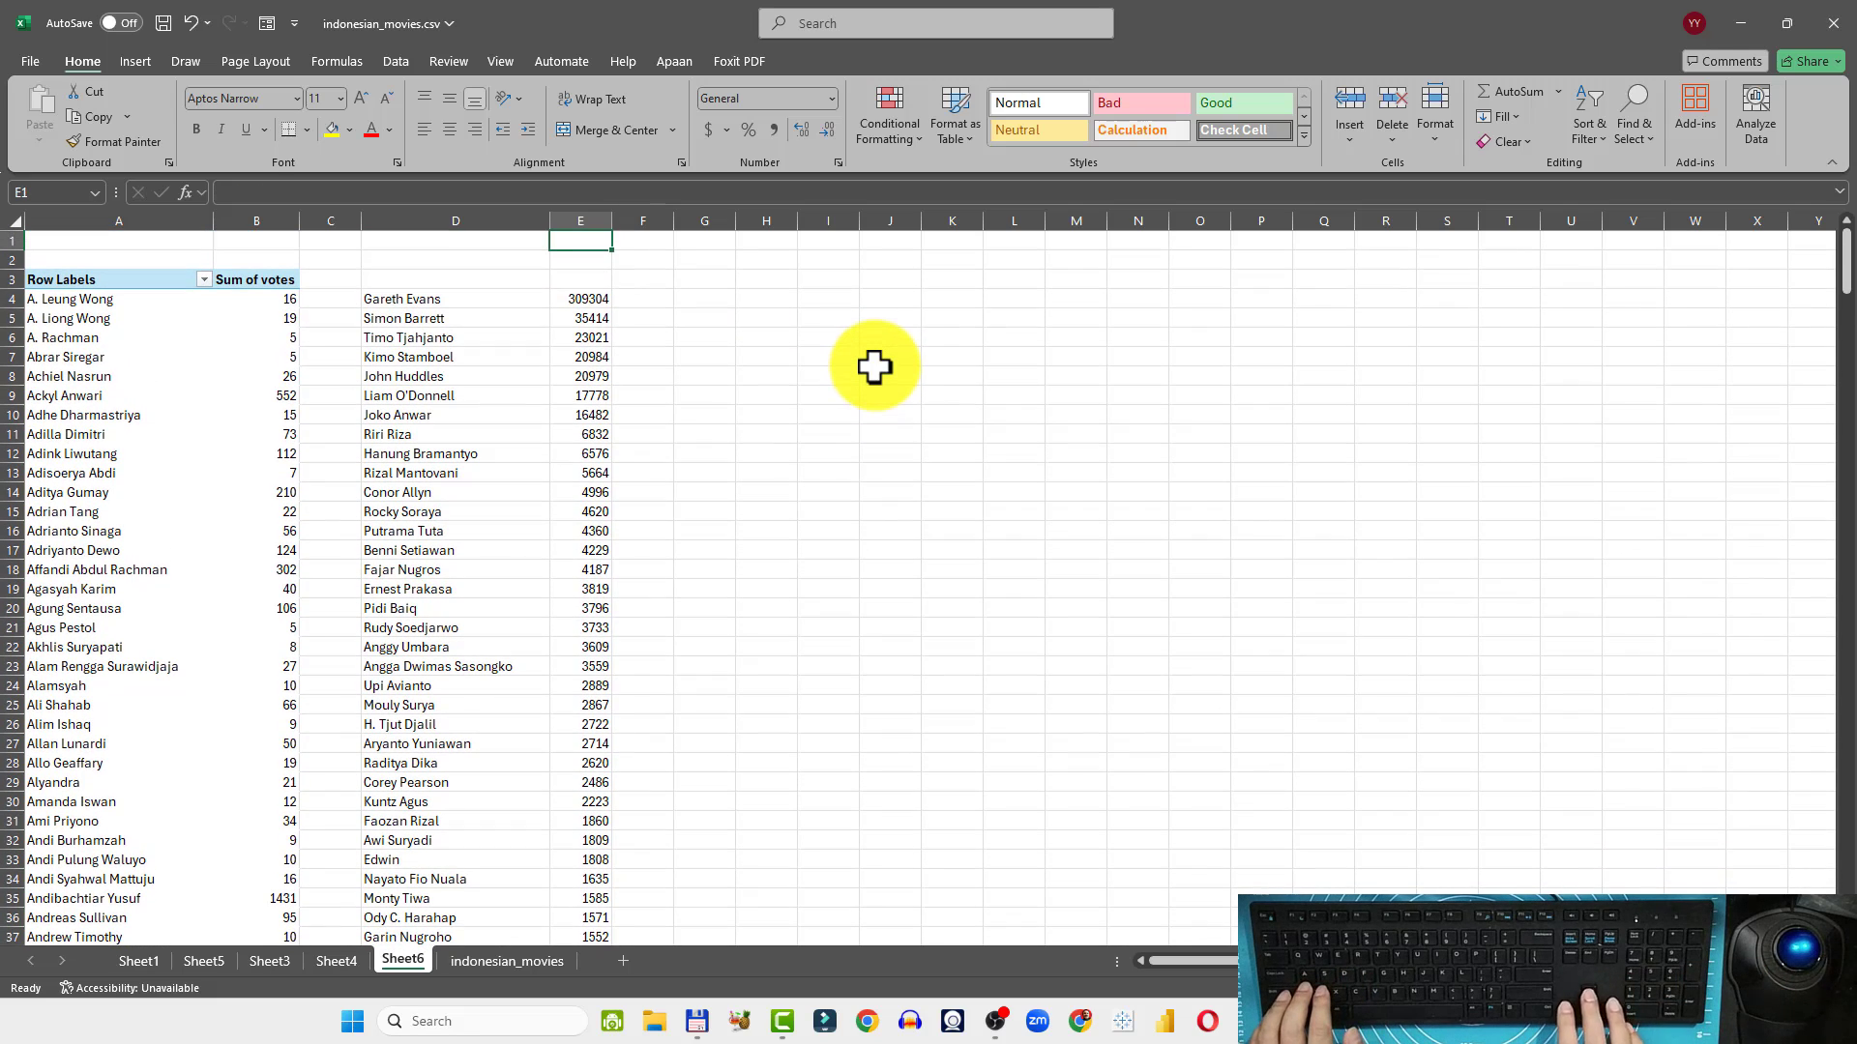
{"action": "key", "text": "ctrl+Down"}
{"action": "key", "text": "Down"}
{"action": "key", "text": "Up"}
{"action": "key", "text": "ctrl+shift+Down"}
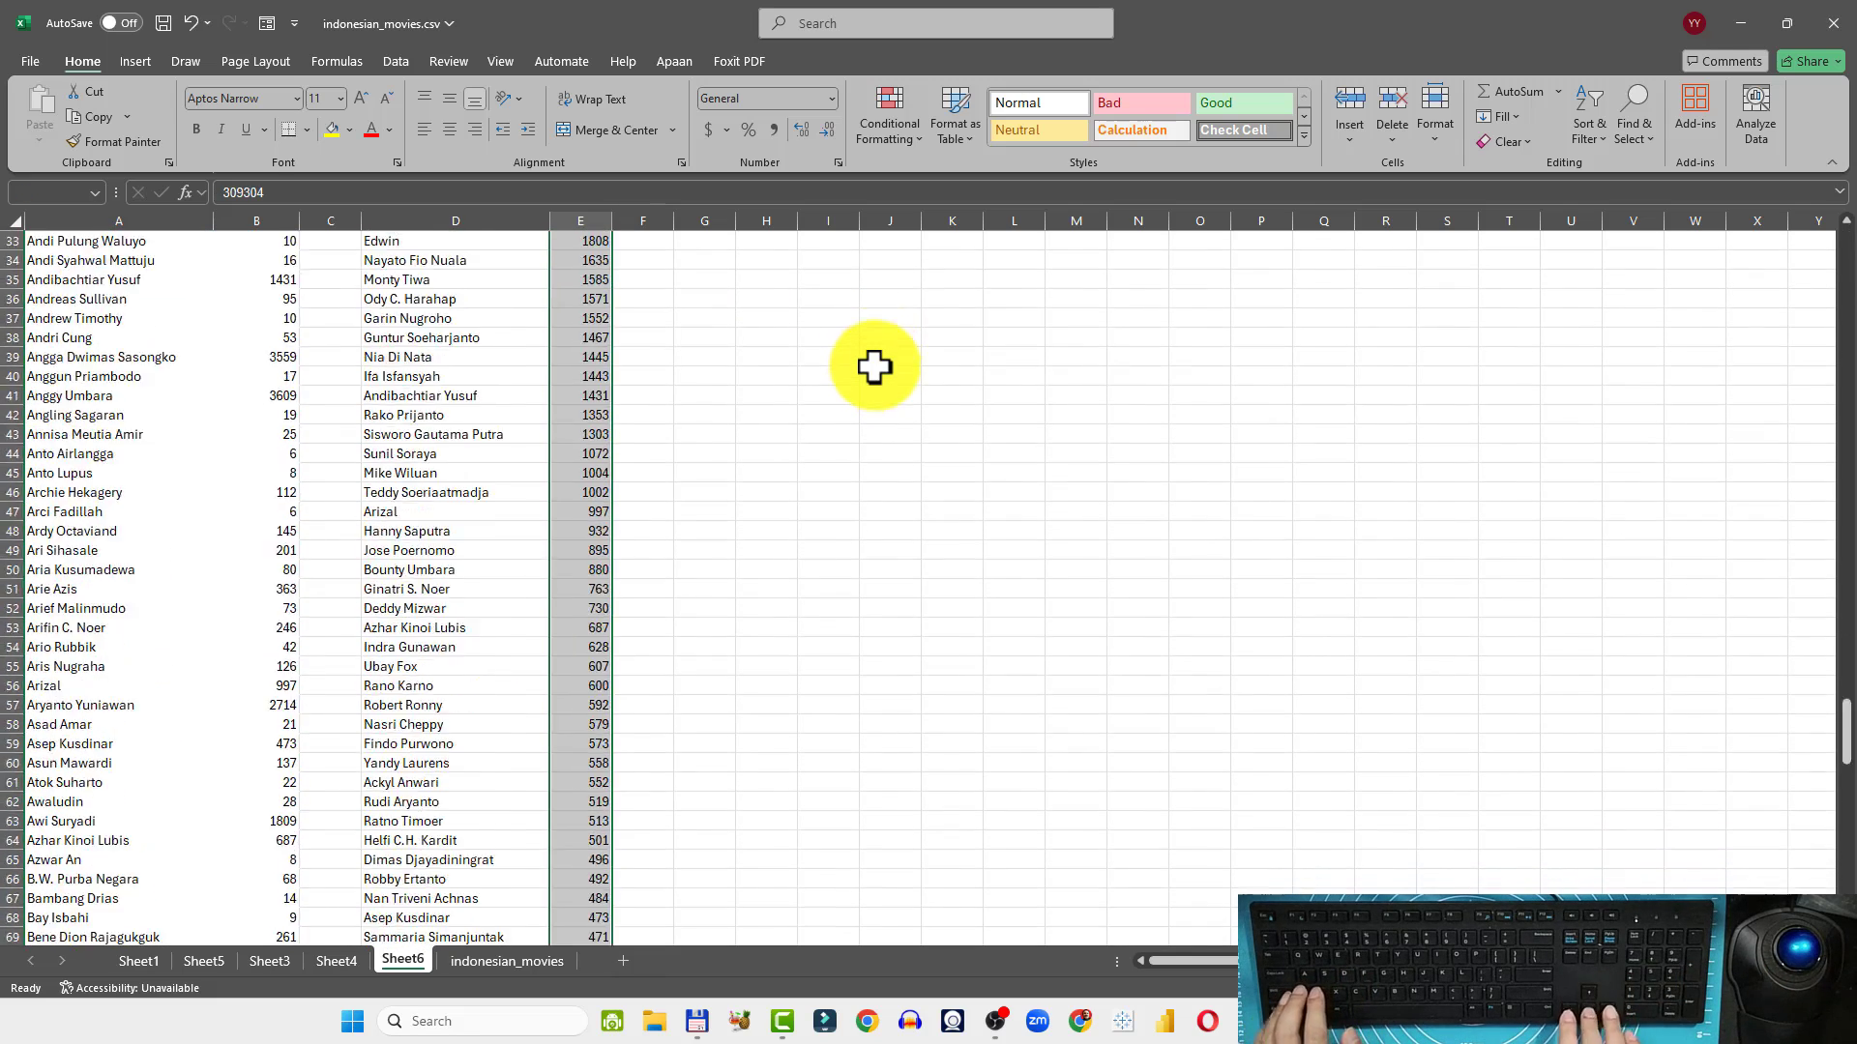
{"action": "left_click", "coordinate": [774, 129]}
{"action": "left_click", "coordinate": [820, 131]}
{"action": "left_click", "coordinate": [820, 132]}
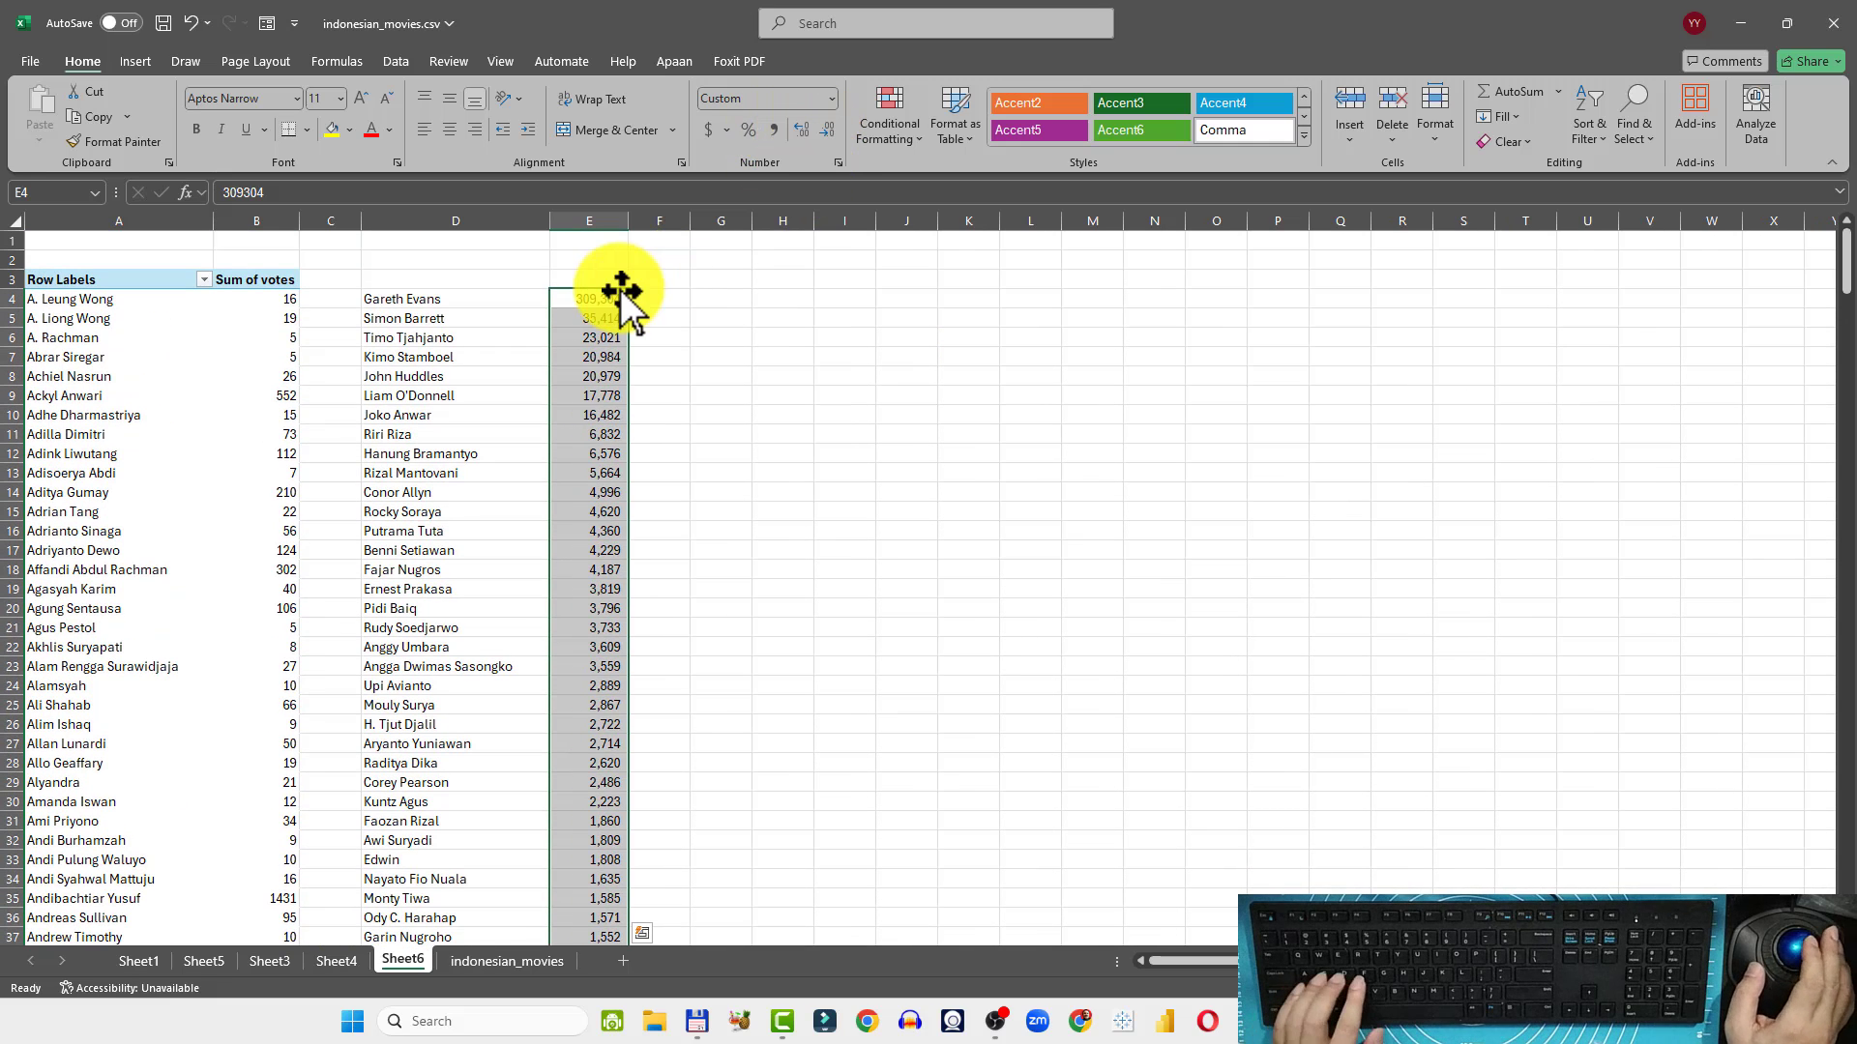
{"action": "left_click", "coordinate": [721, 299]}
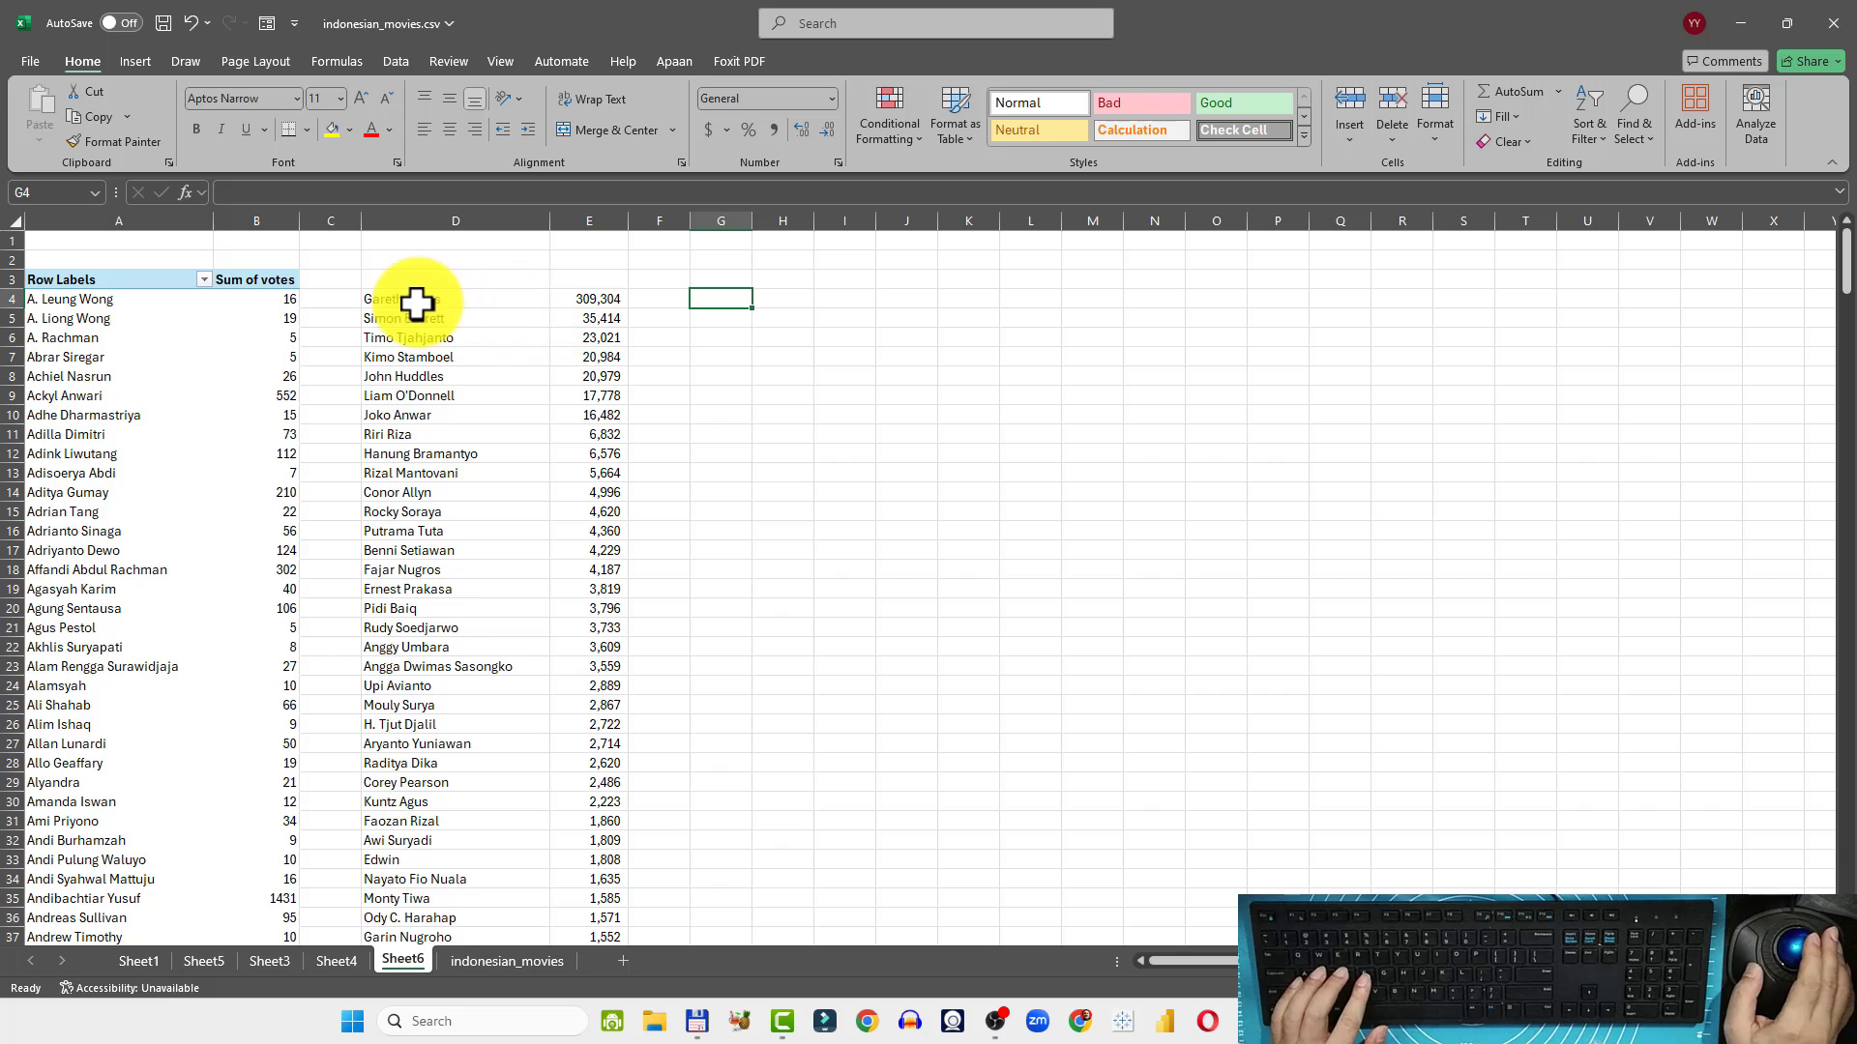
{"action": "left_click_drag", "start_coordinate": [405, 300], "coordinate": [575, 485]}
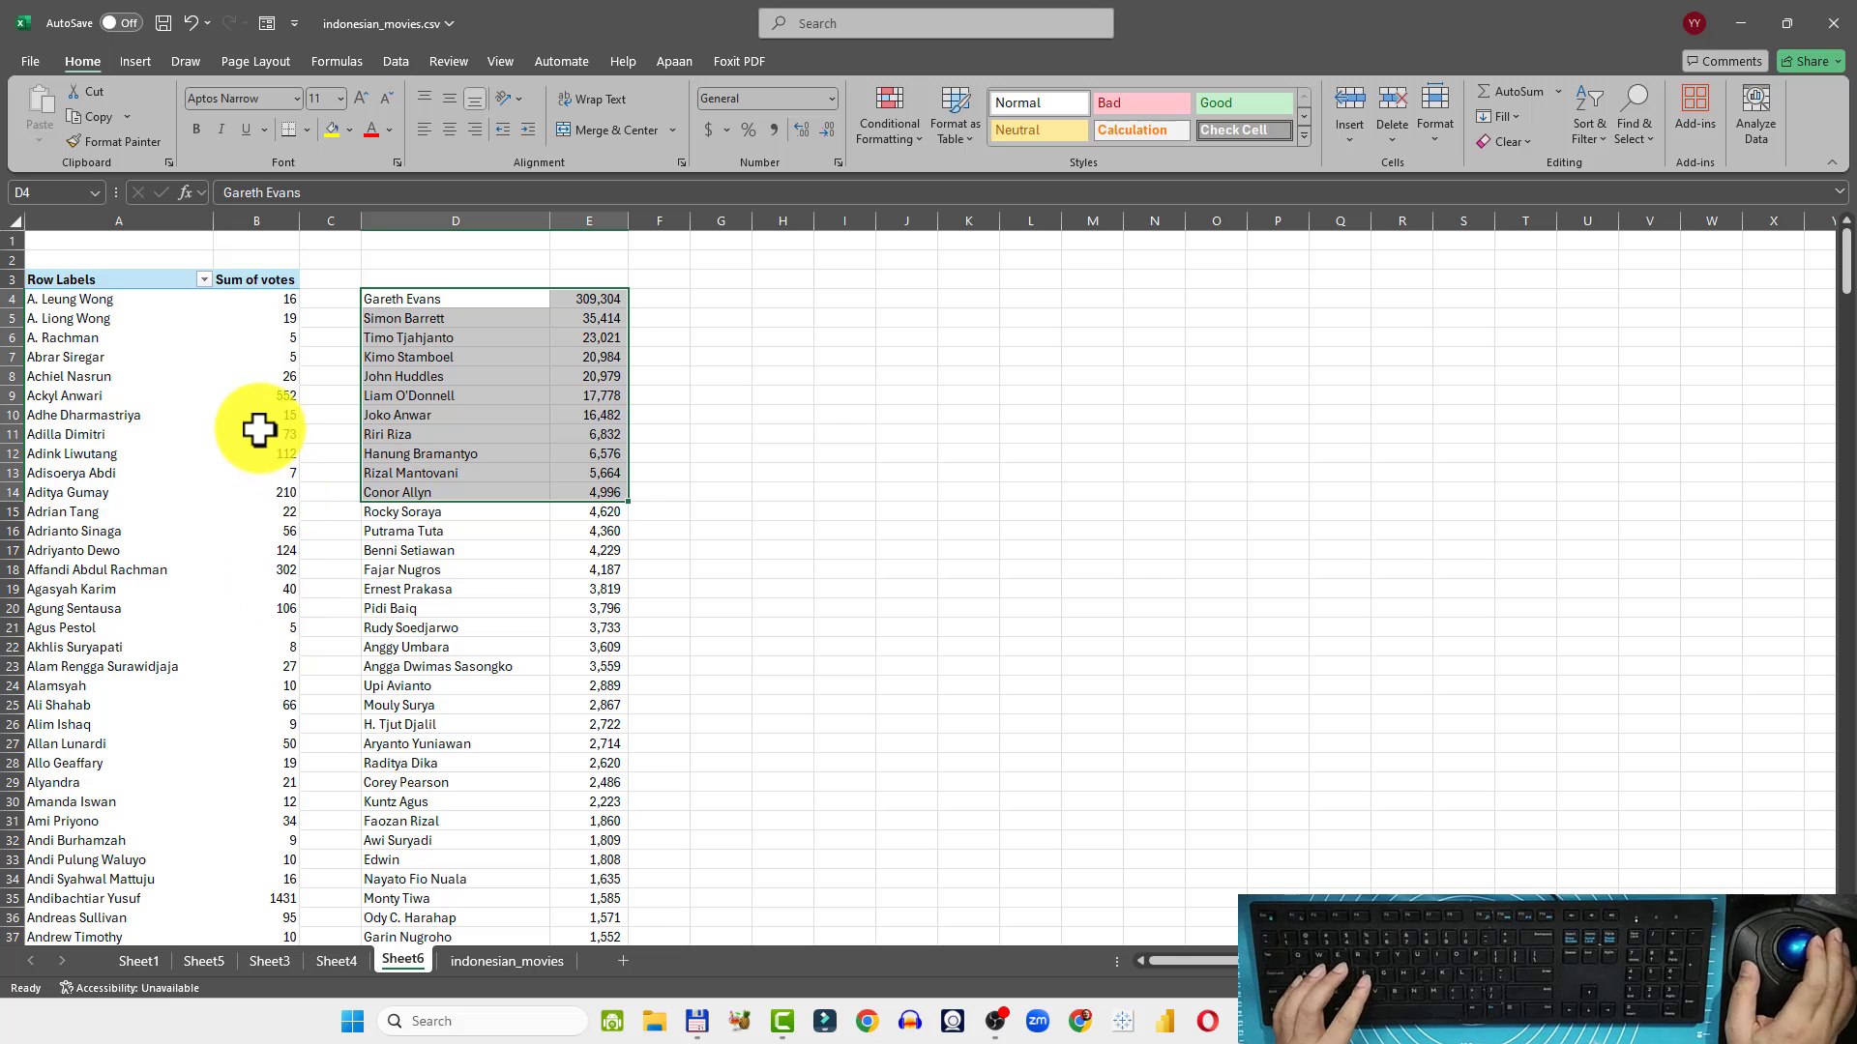
Create a PivotTable from the indonesian_movies data on a new worksheet, with directors as rows and the sum of weighted_rating as values
{"action": "left_click", "coordinate": [505, 960]}
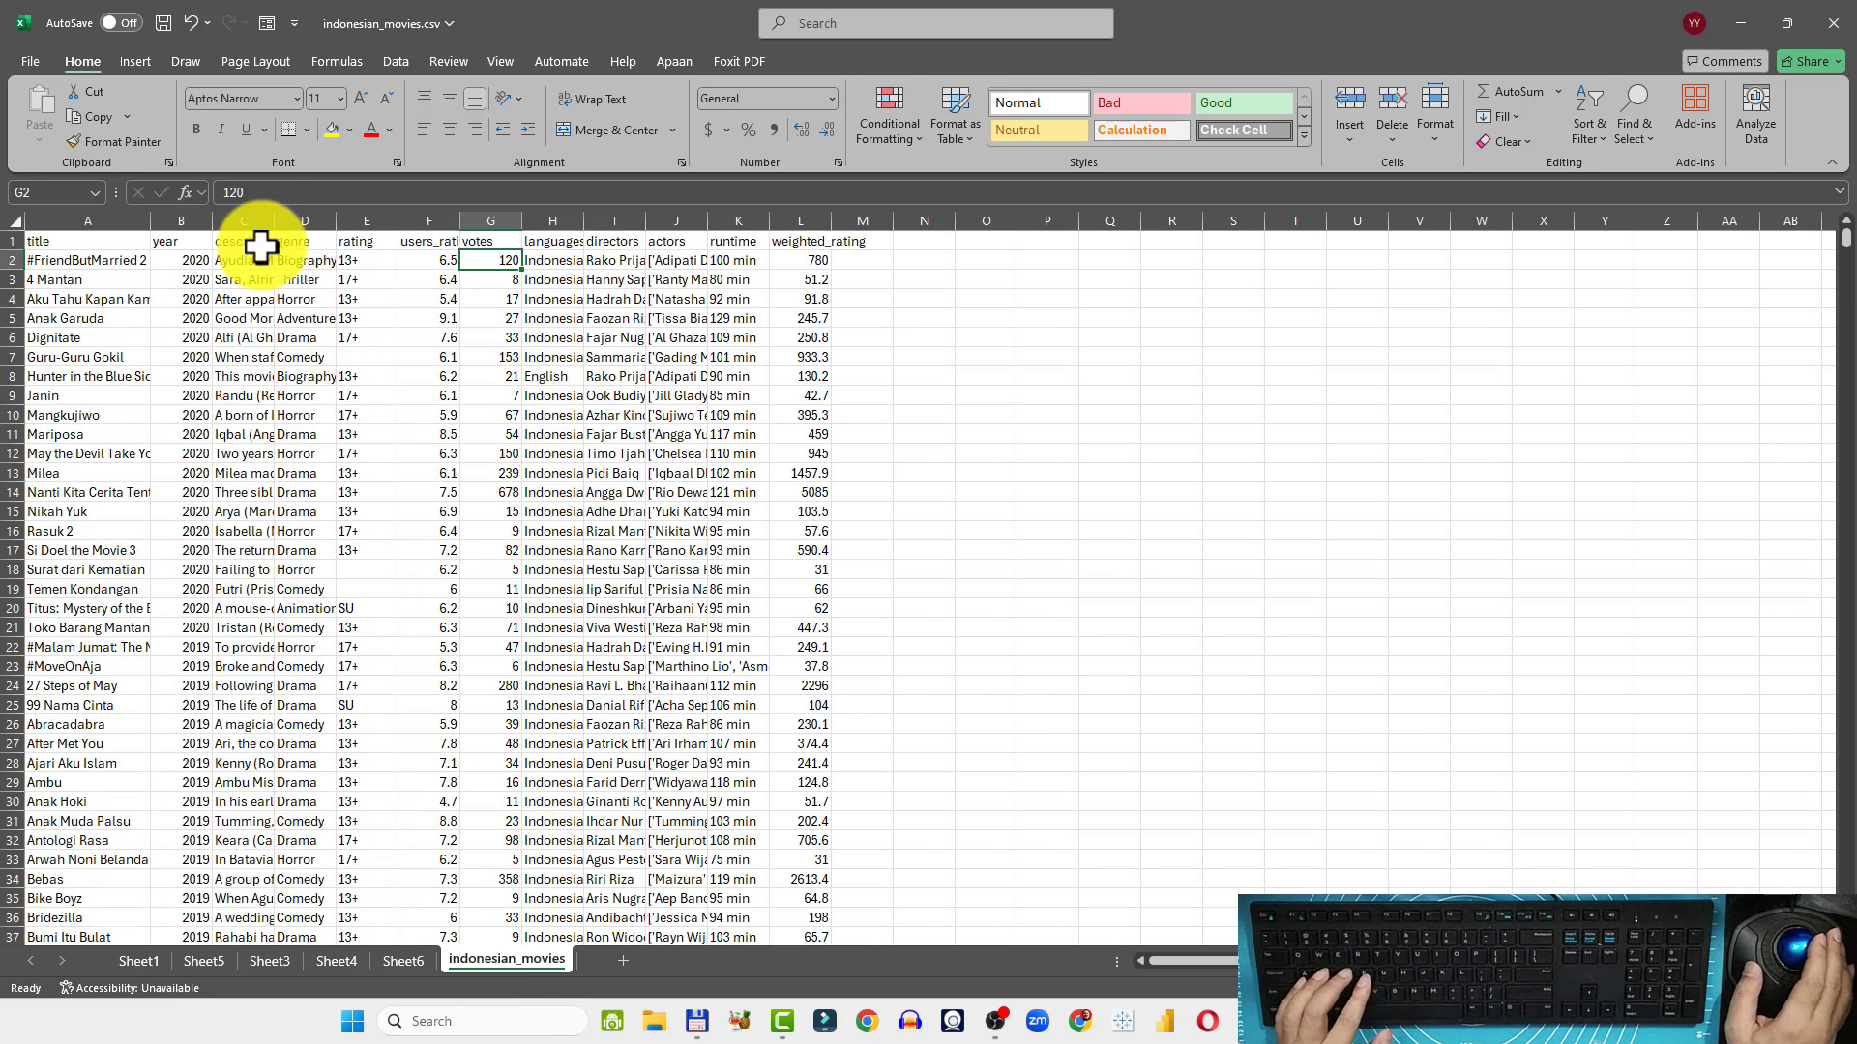
{"action": "left_click", "coordinate": [137, 61]}
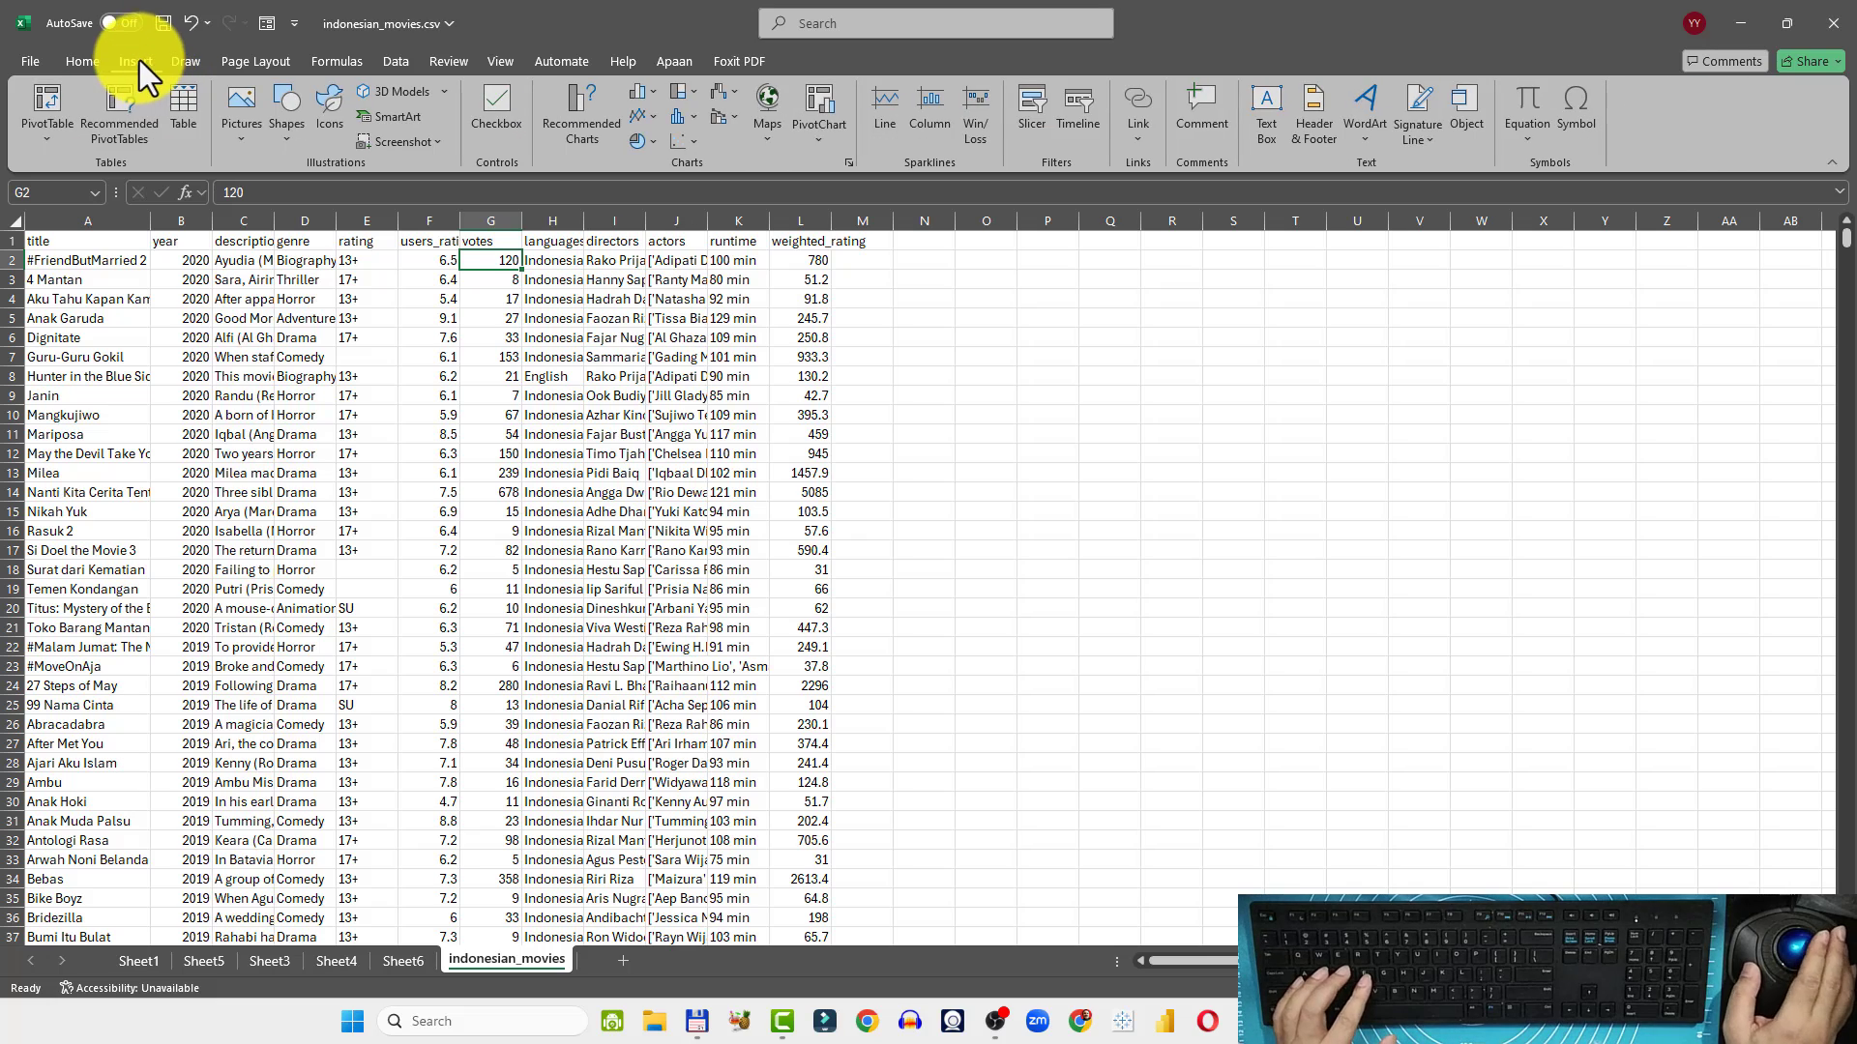
{"action": "left_click", "coordinate": [48, 97]}
{"action": "left_click", "coordinate": [1275, 580]}
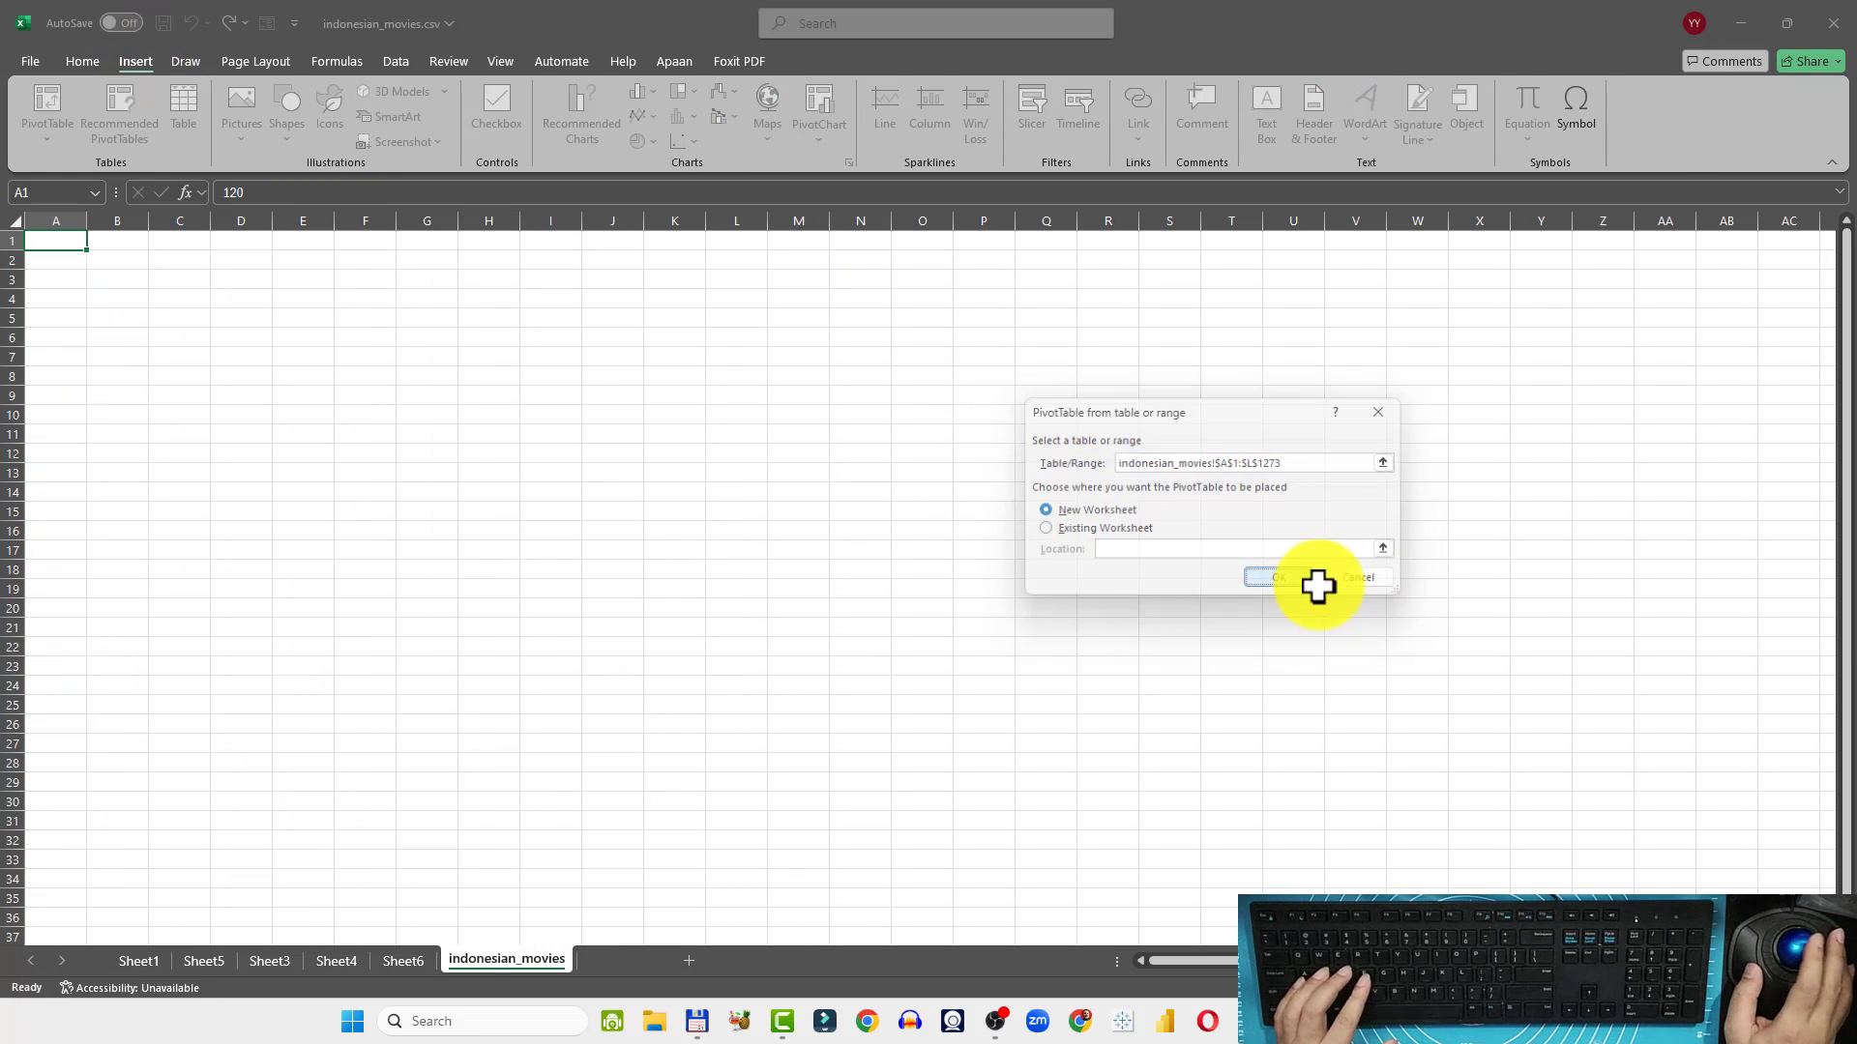
{"action": "left_click_drag", "start_coordinate": [1612, 512], "coordinate": [1681, 873]}
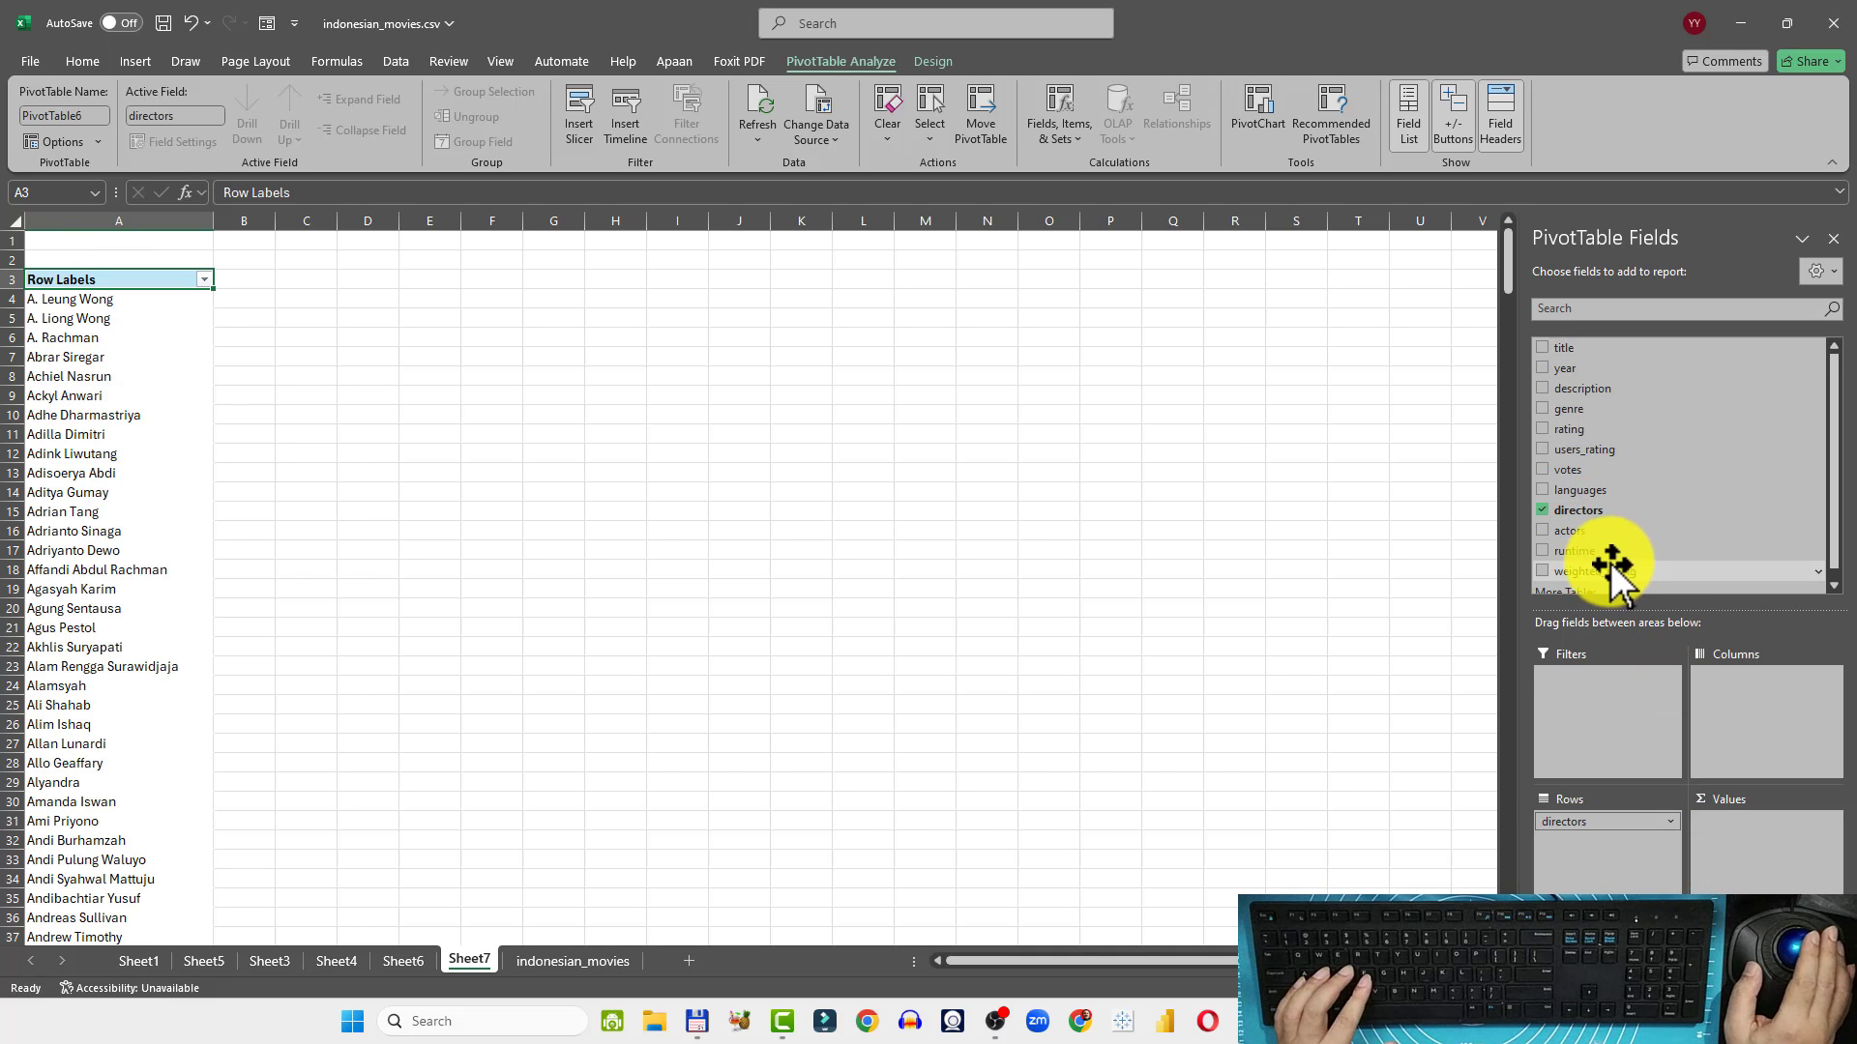
{"action": "left_click_drag", "start_coordinate": [1605, 580], "coordinate": [1766, 869]}
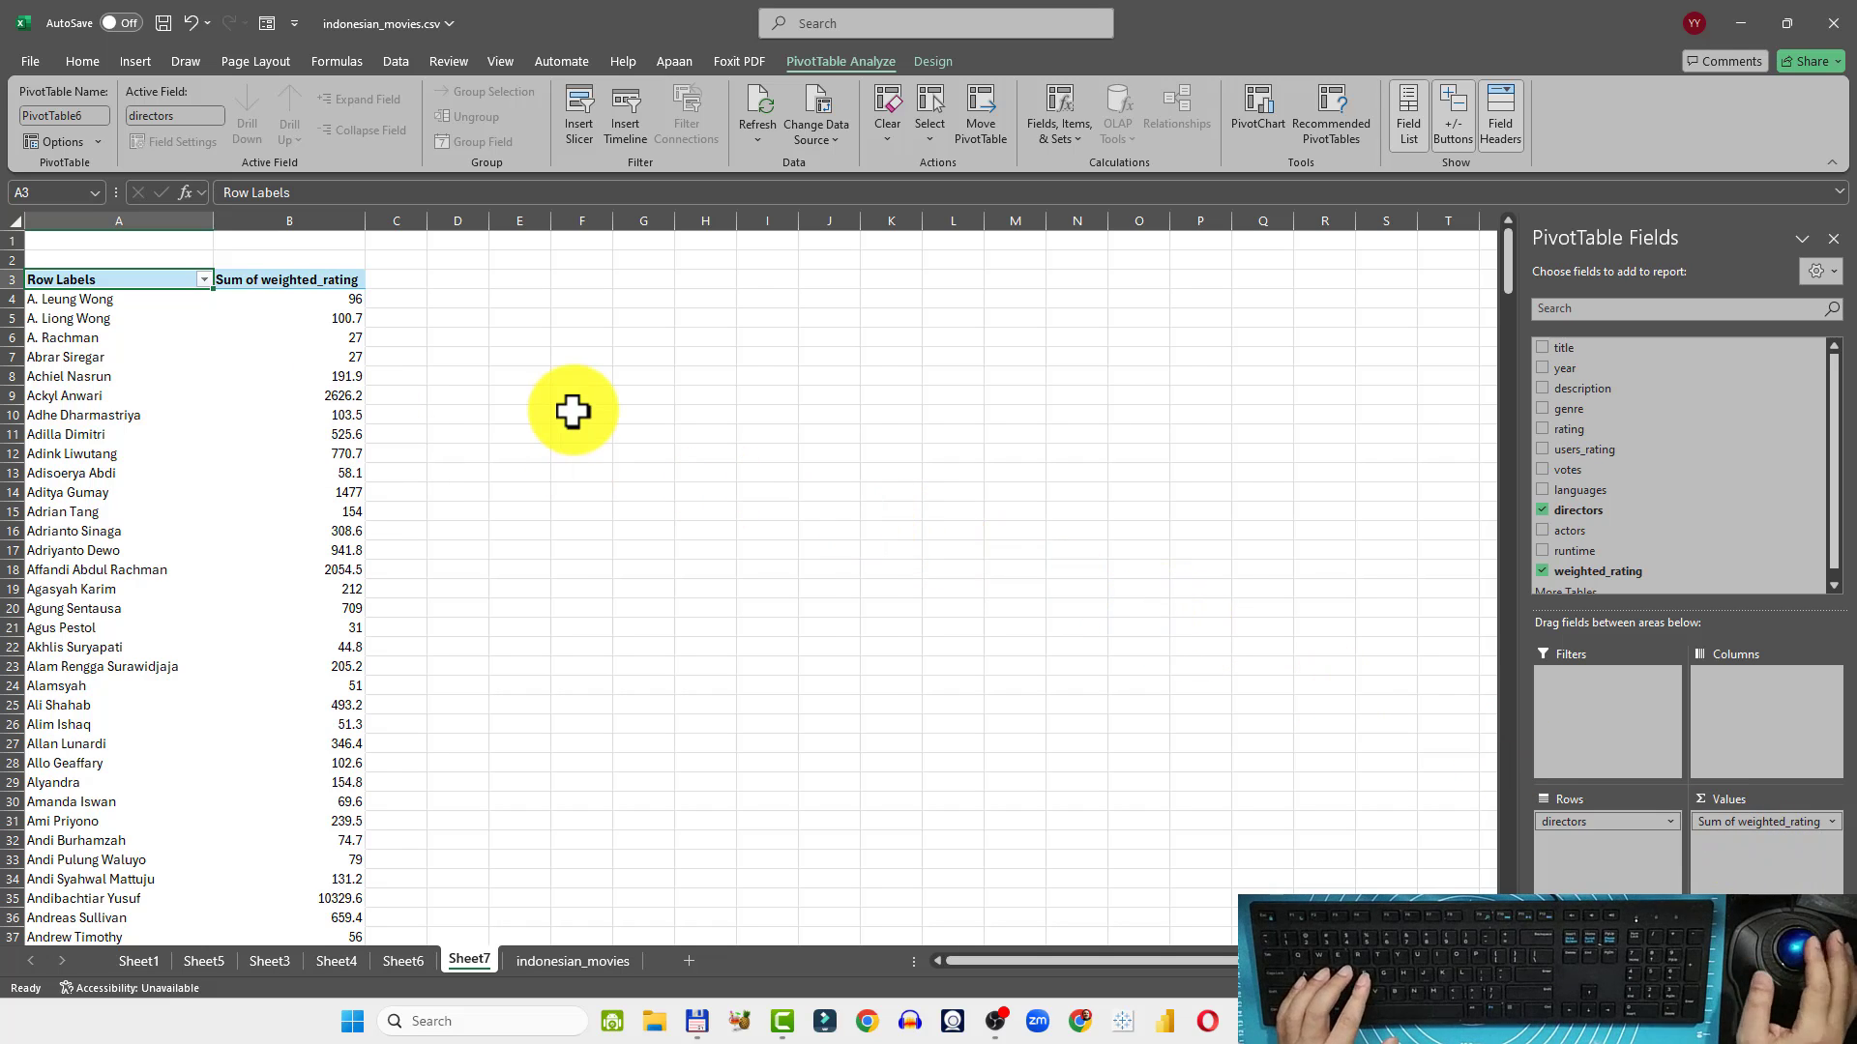
Copy the directors and weighted rating sums, without the (blank) and Grand Total rows, and paste them as values at D4 on Sheet7
{"action": "key", "text": "Down"}
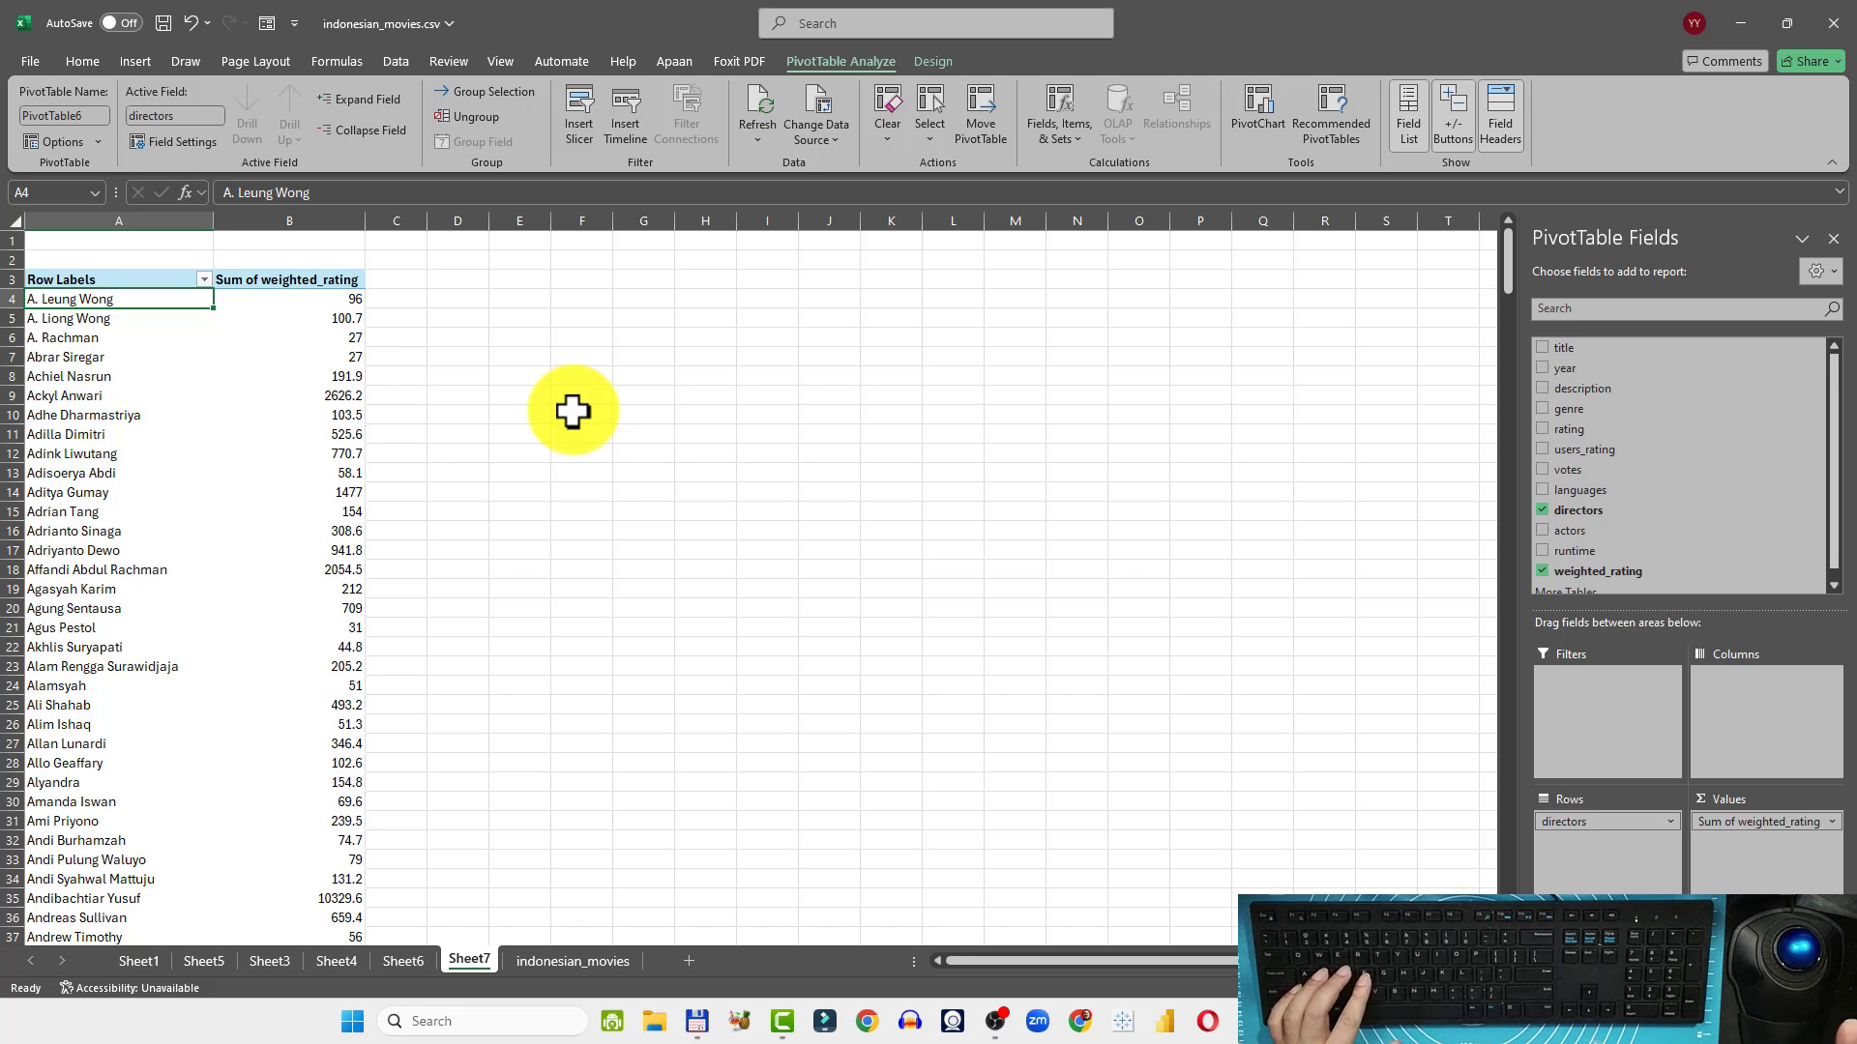
{"action": "key", "text": "shift+Right"}
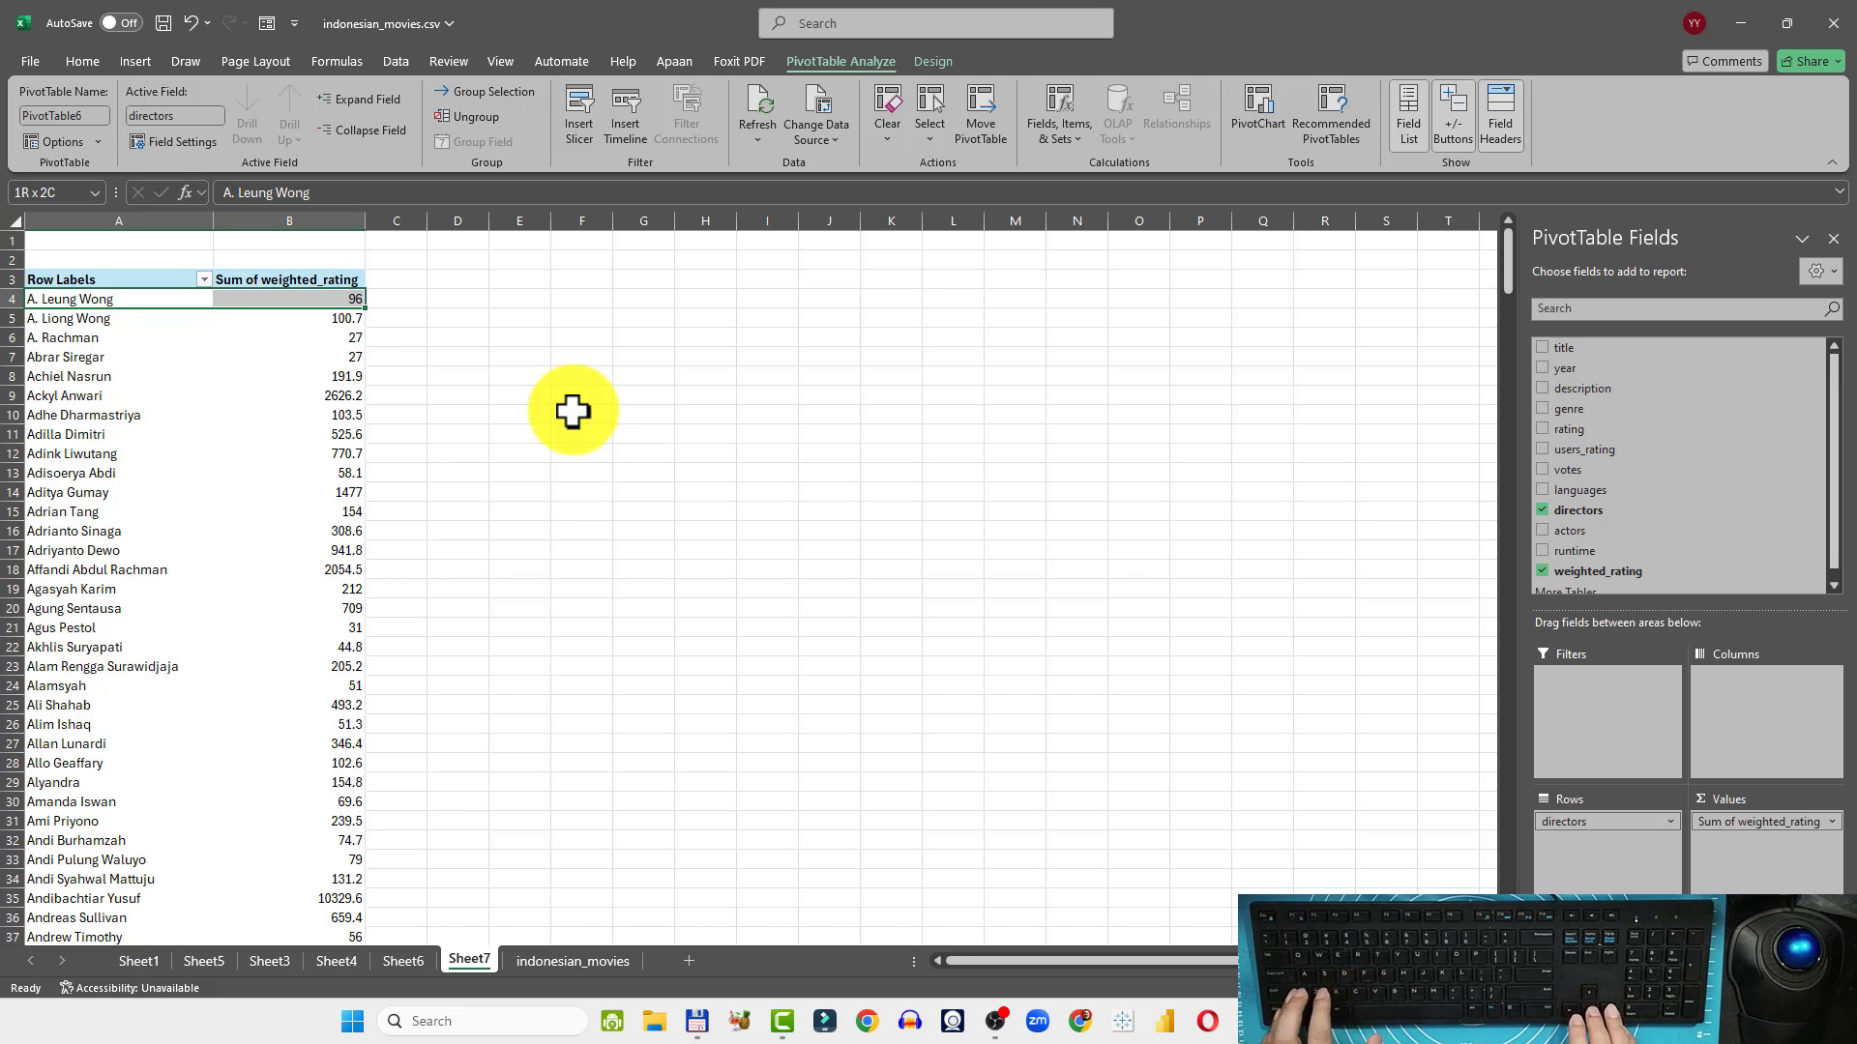
{"action": "key", "text": "ctrl+shift+Down"}
{"action": "key", "text": "shift+Up"}
{"action": "key", "text": "shift+Up"}
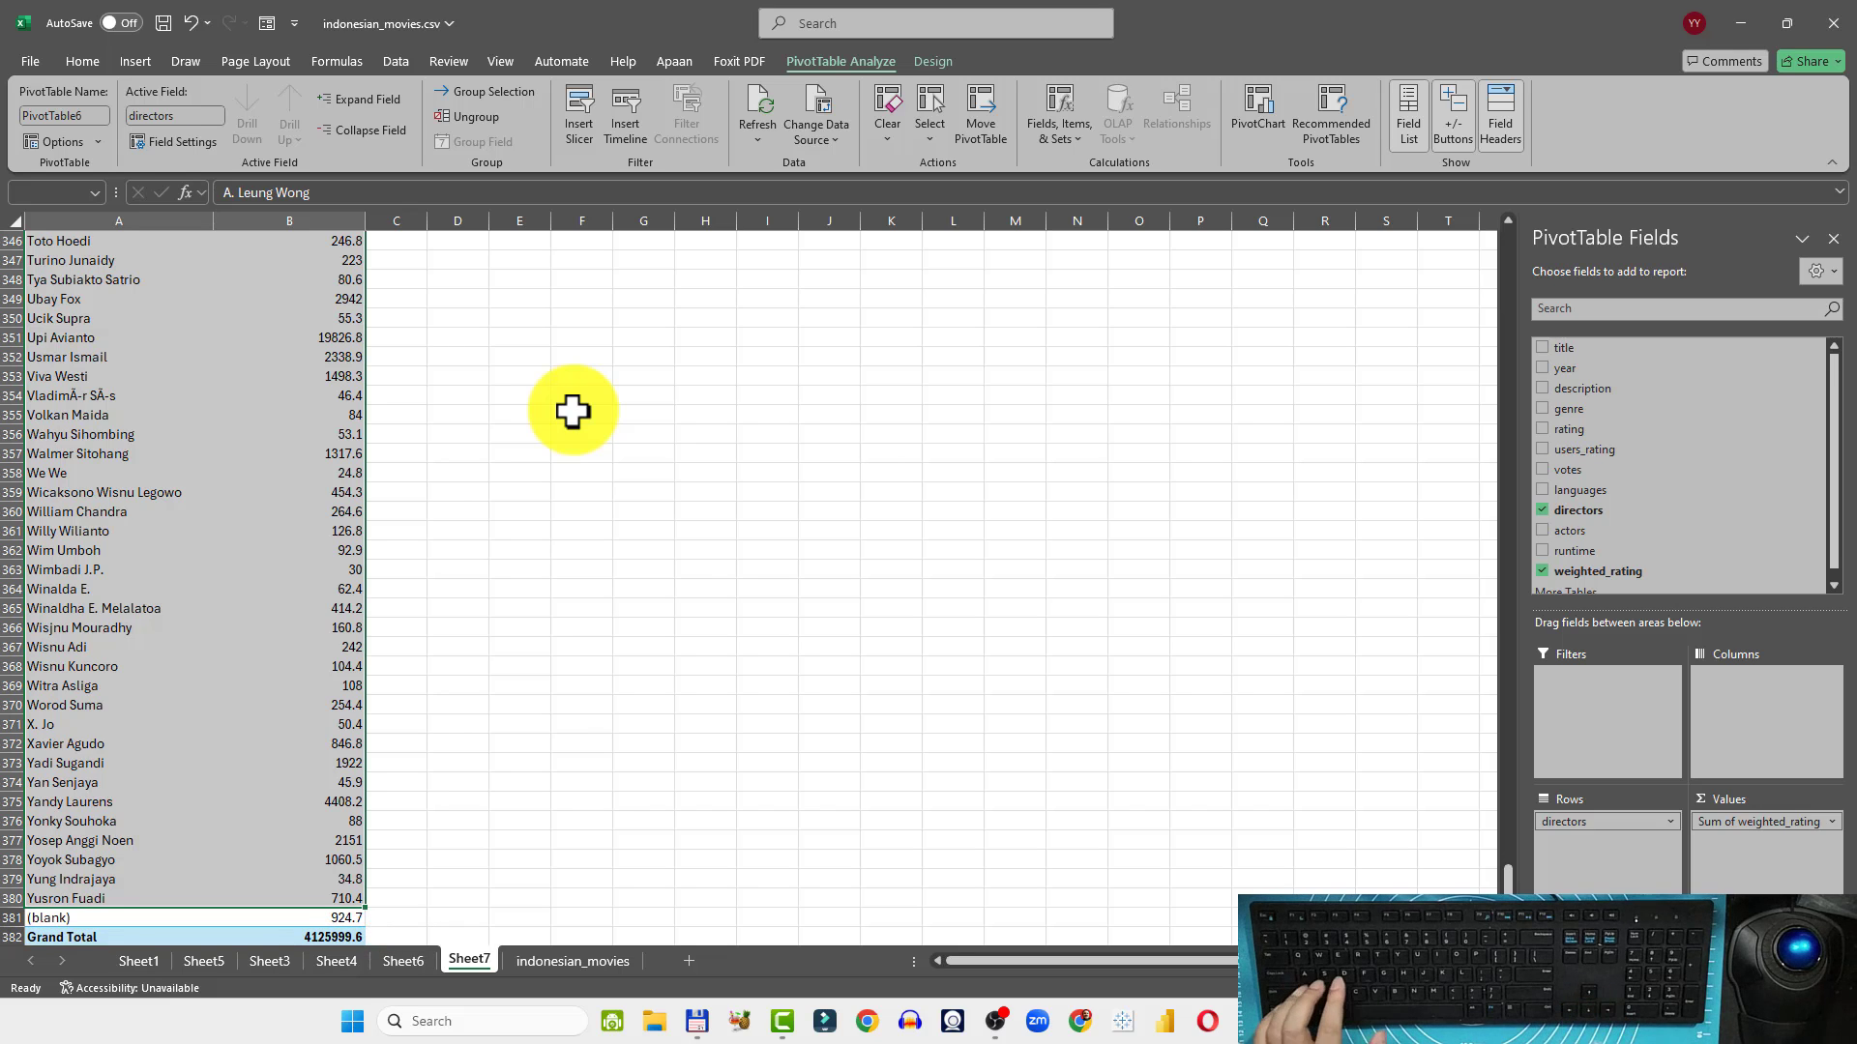
{"action": "key", "text": "ctrl+c"}
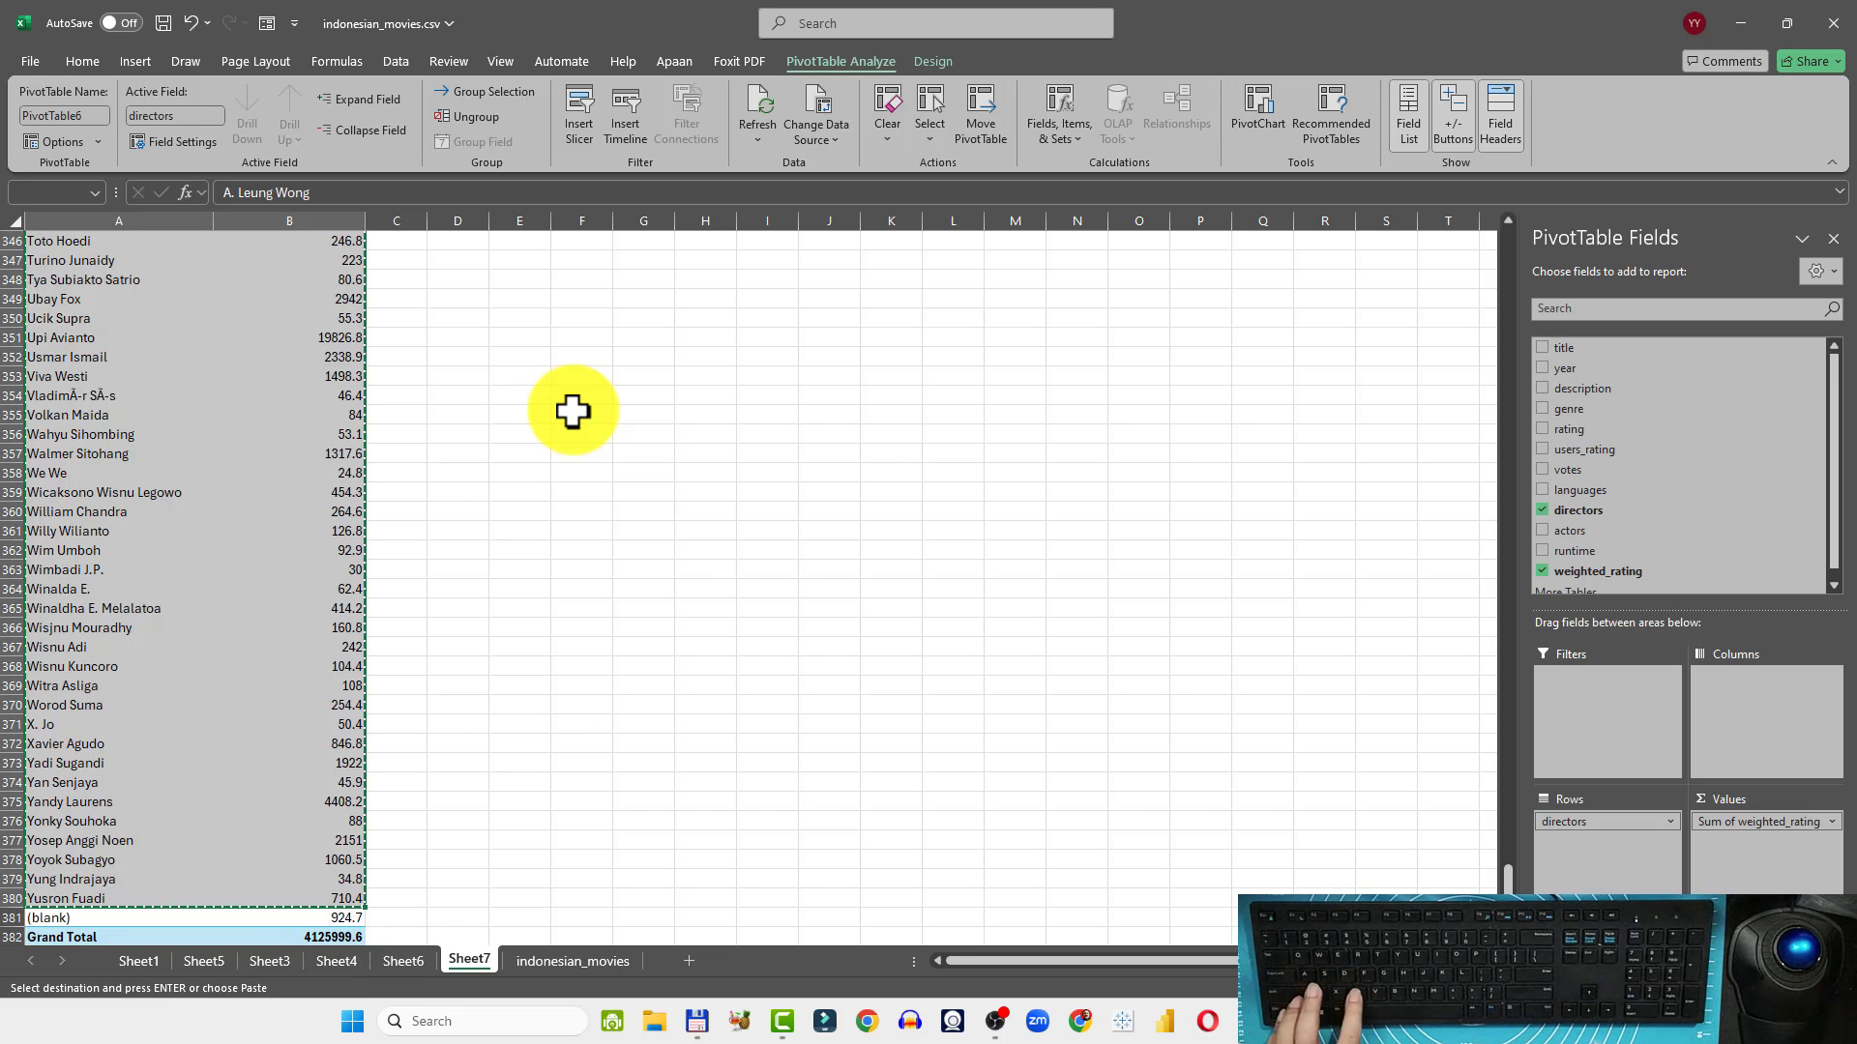
{"action": "key", "text": "ctrl+Up"}
{"action": "key", "text": "Right"}
{"action": "key", "text": "Right"}
{"action": "key", "text": "Right"}
{"action": "key", "text": "Down"}
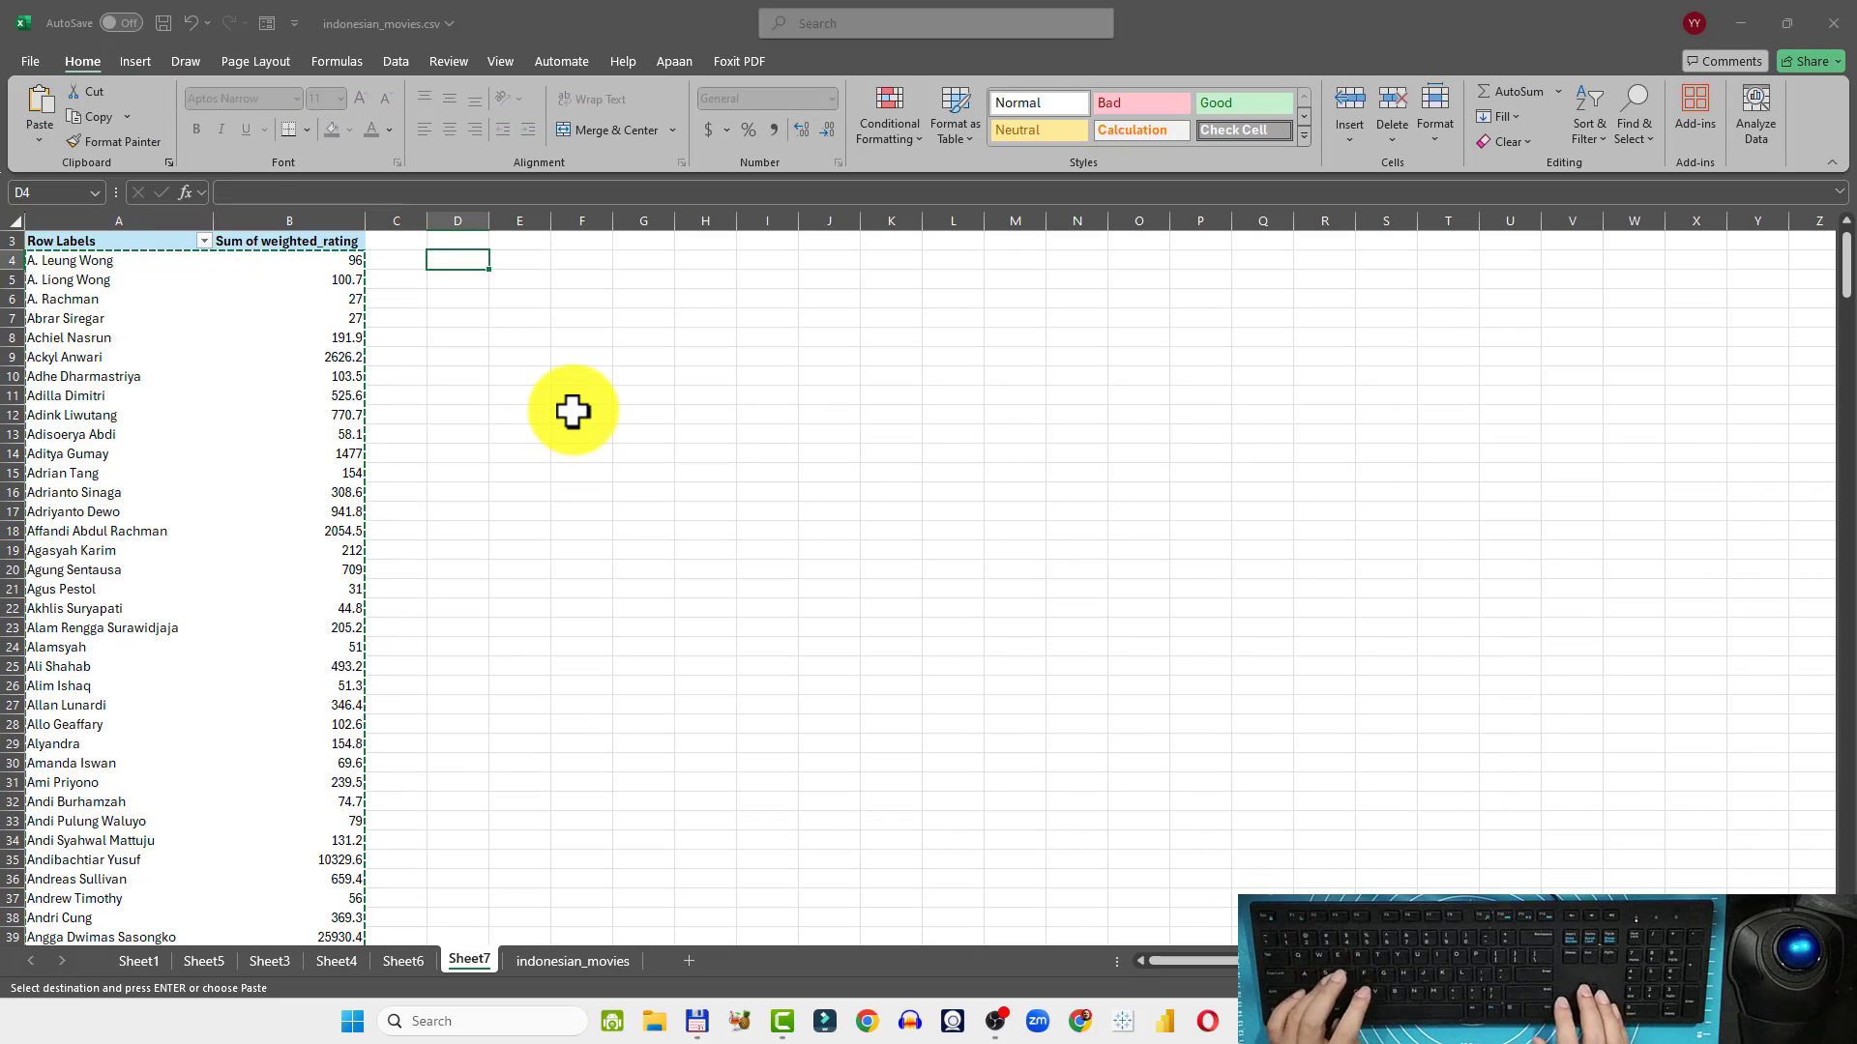
{"action": "key", "text": "ctrl+alt+v"}
{"action": "key", "text": "v"}
{"action": "key", "text": "Return"}
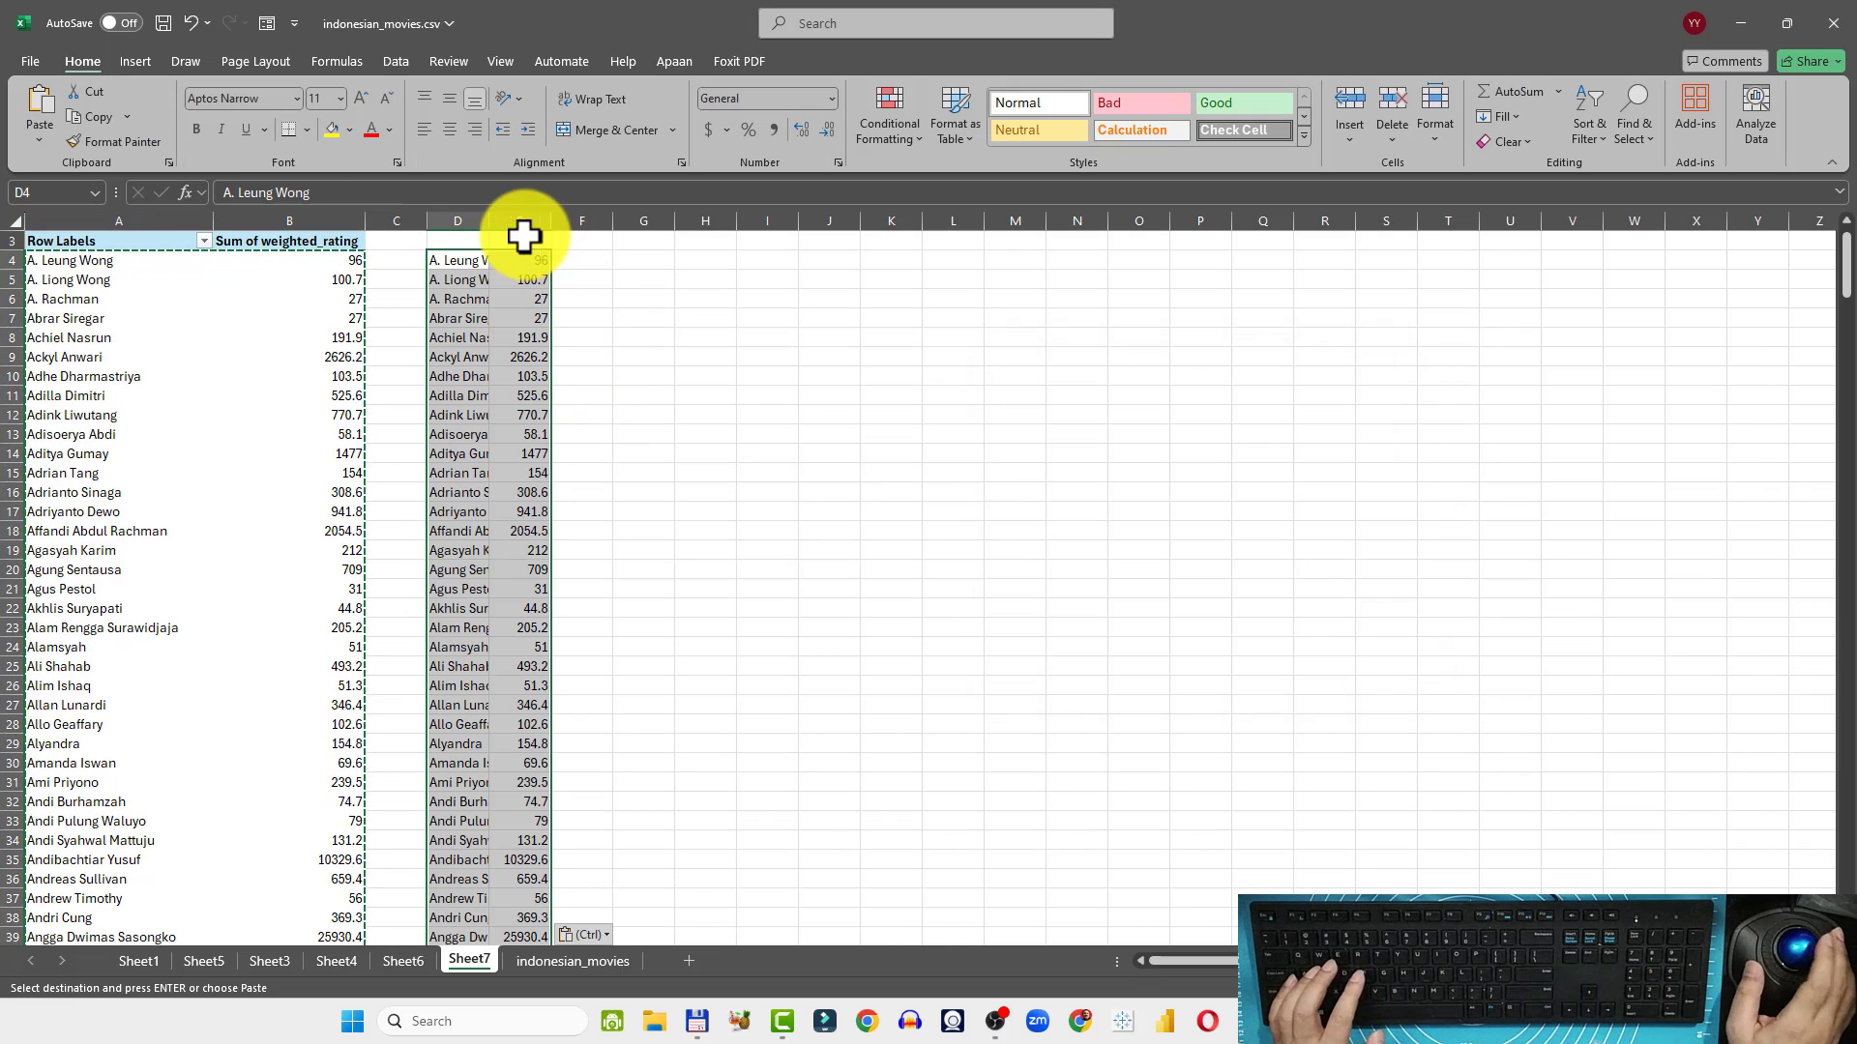
Fit column D to the pasted director names and sort the list by column E from largest to smallest
{"action": "double_click", "coordinate": [488, 219]}
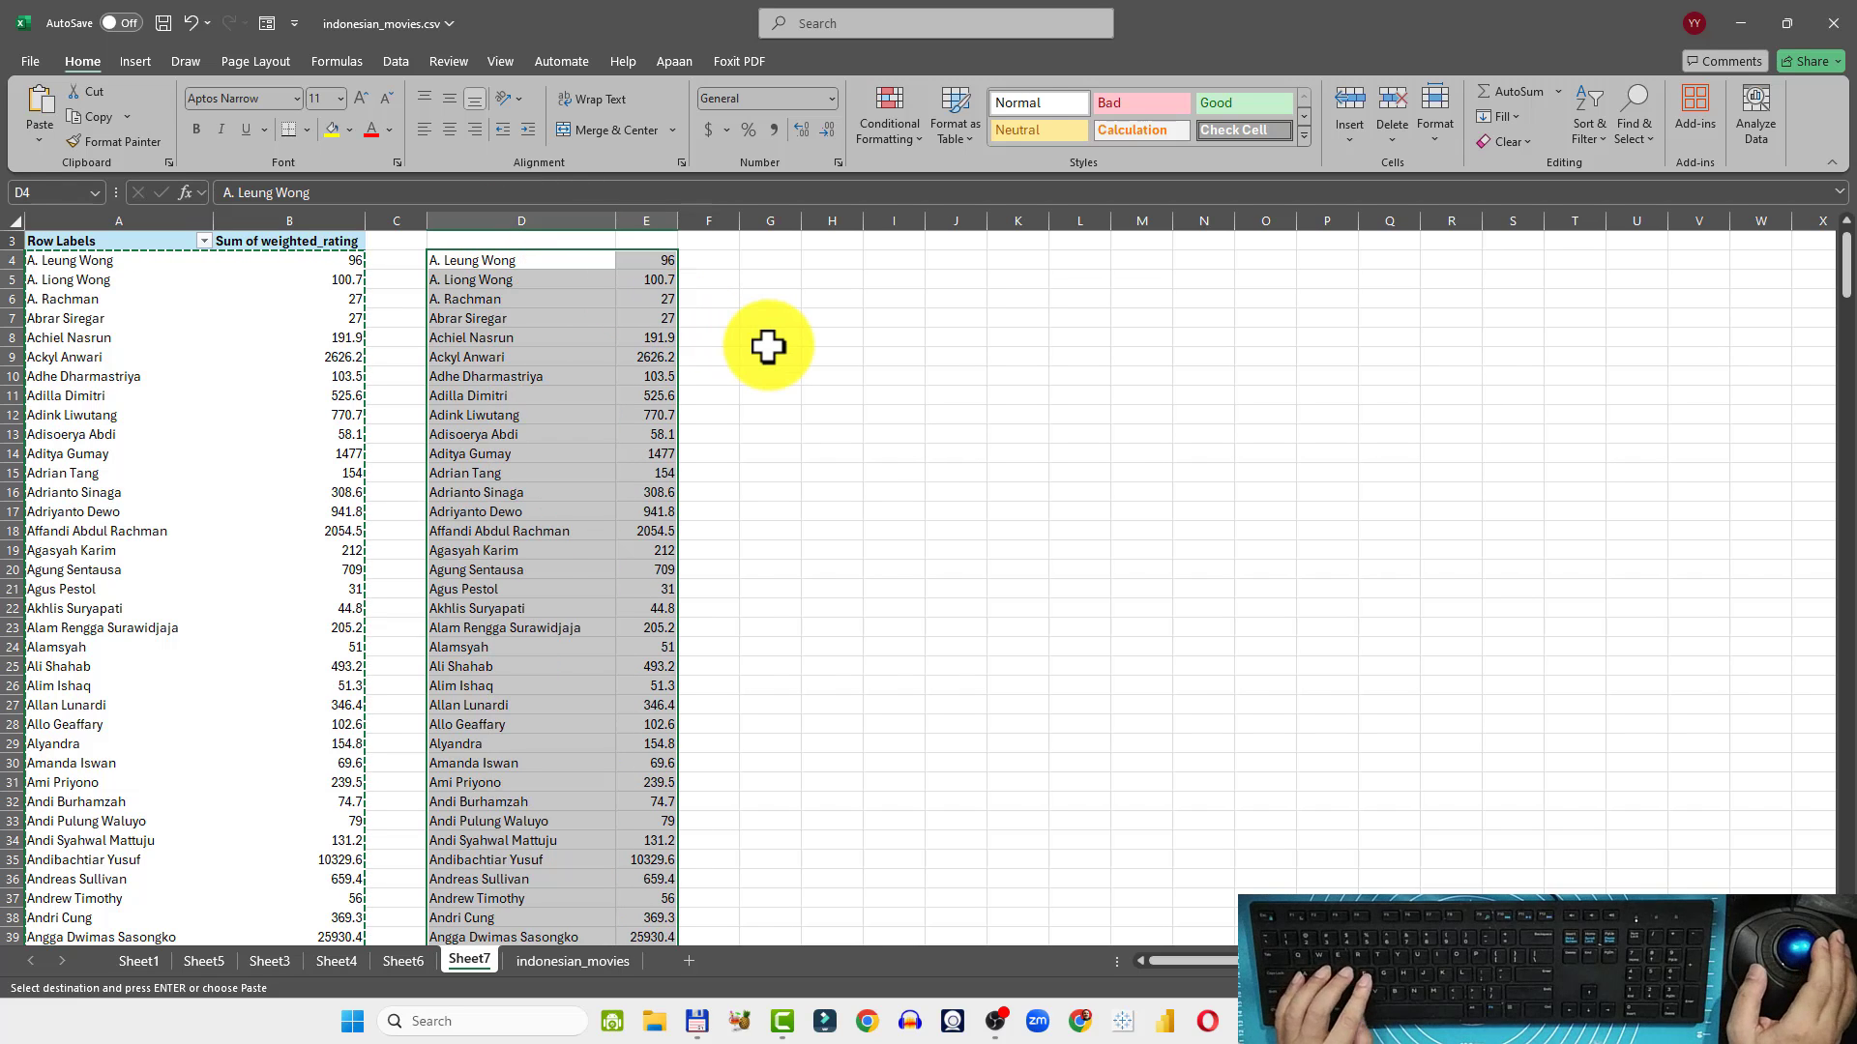
{"action": "key", "text": "alt+d"}
{"action": "key", "text": "s"}
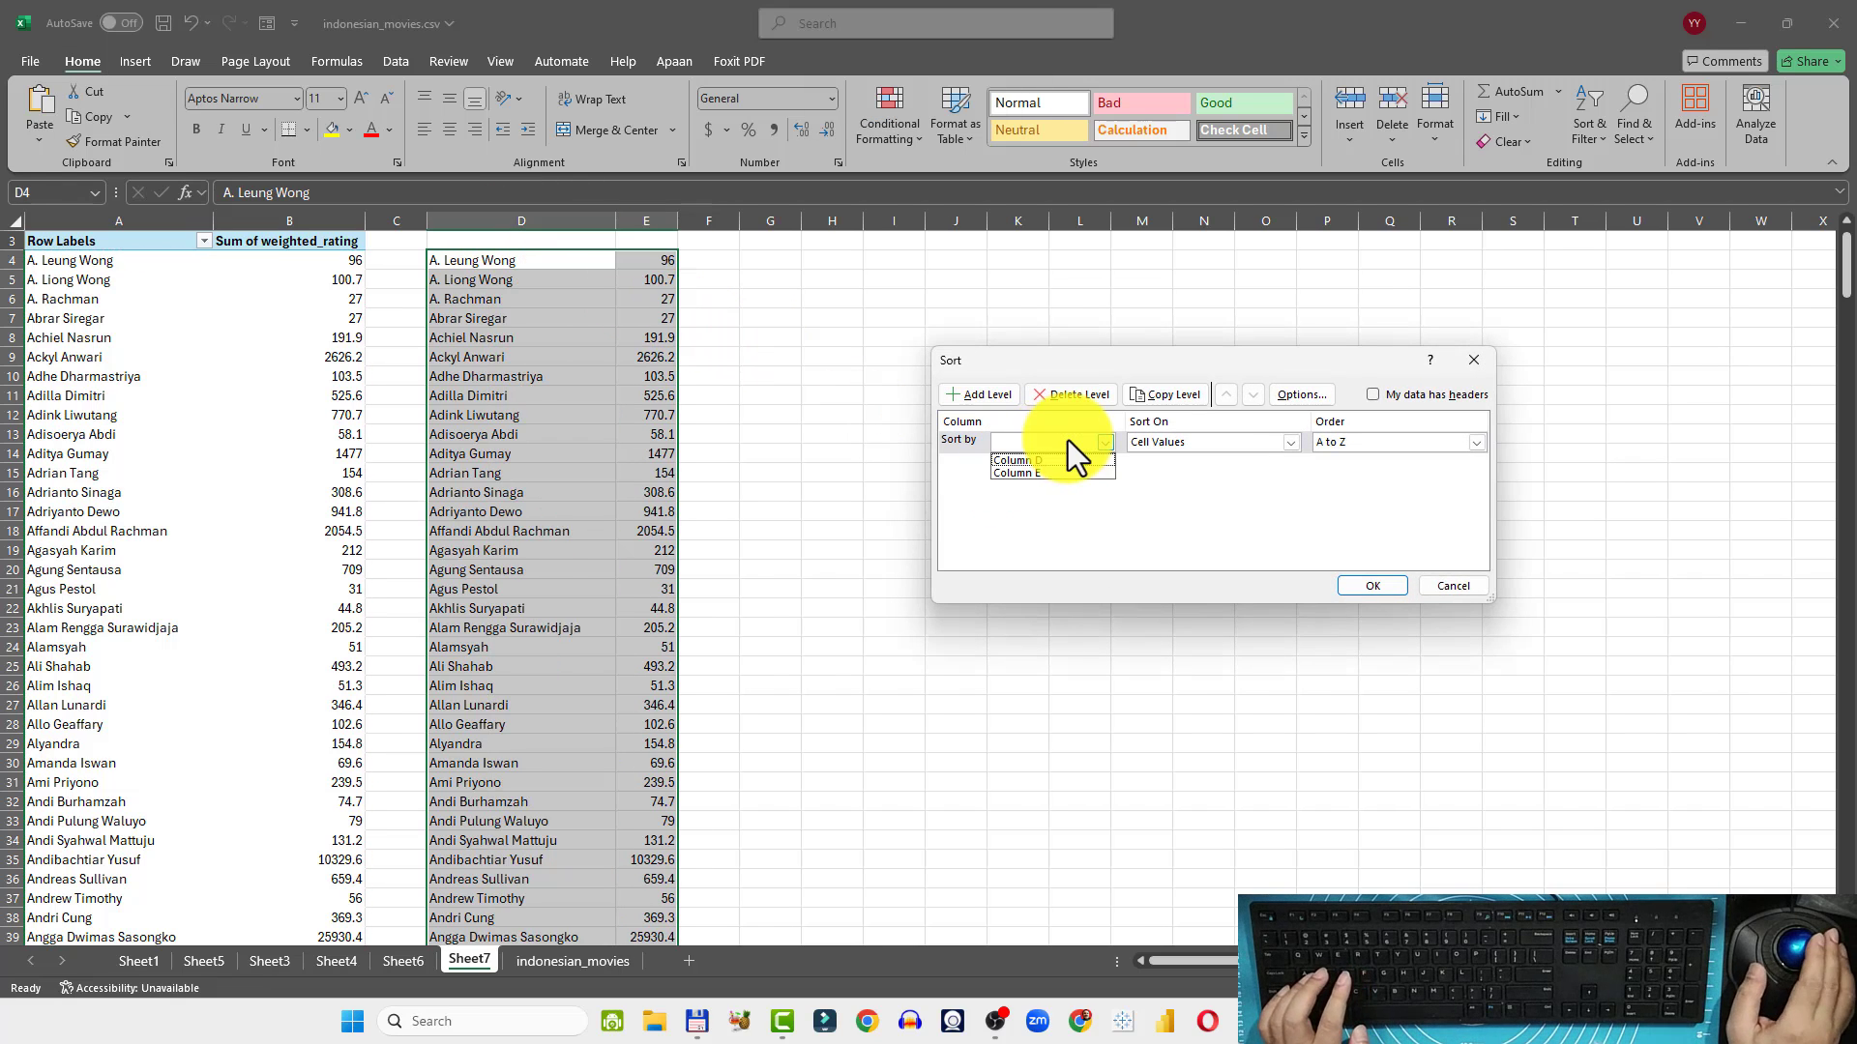
{"action": "left_click", "coordinate": [1053, 470]}
{"action": "left_click", "coordinate": [1387, 449]}
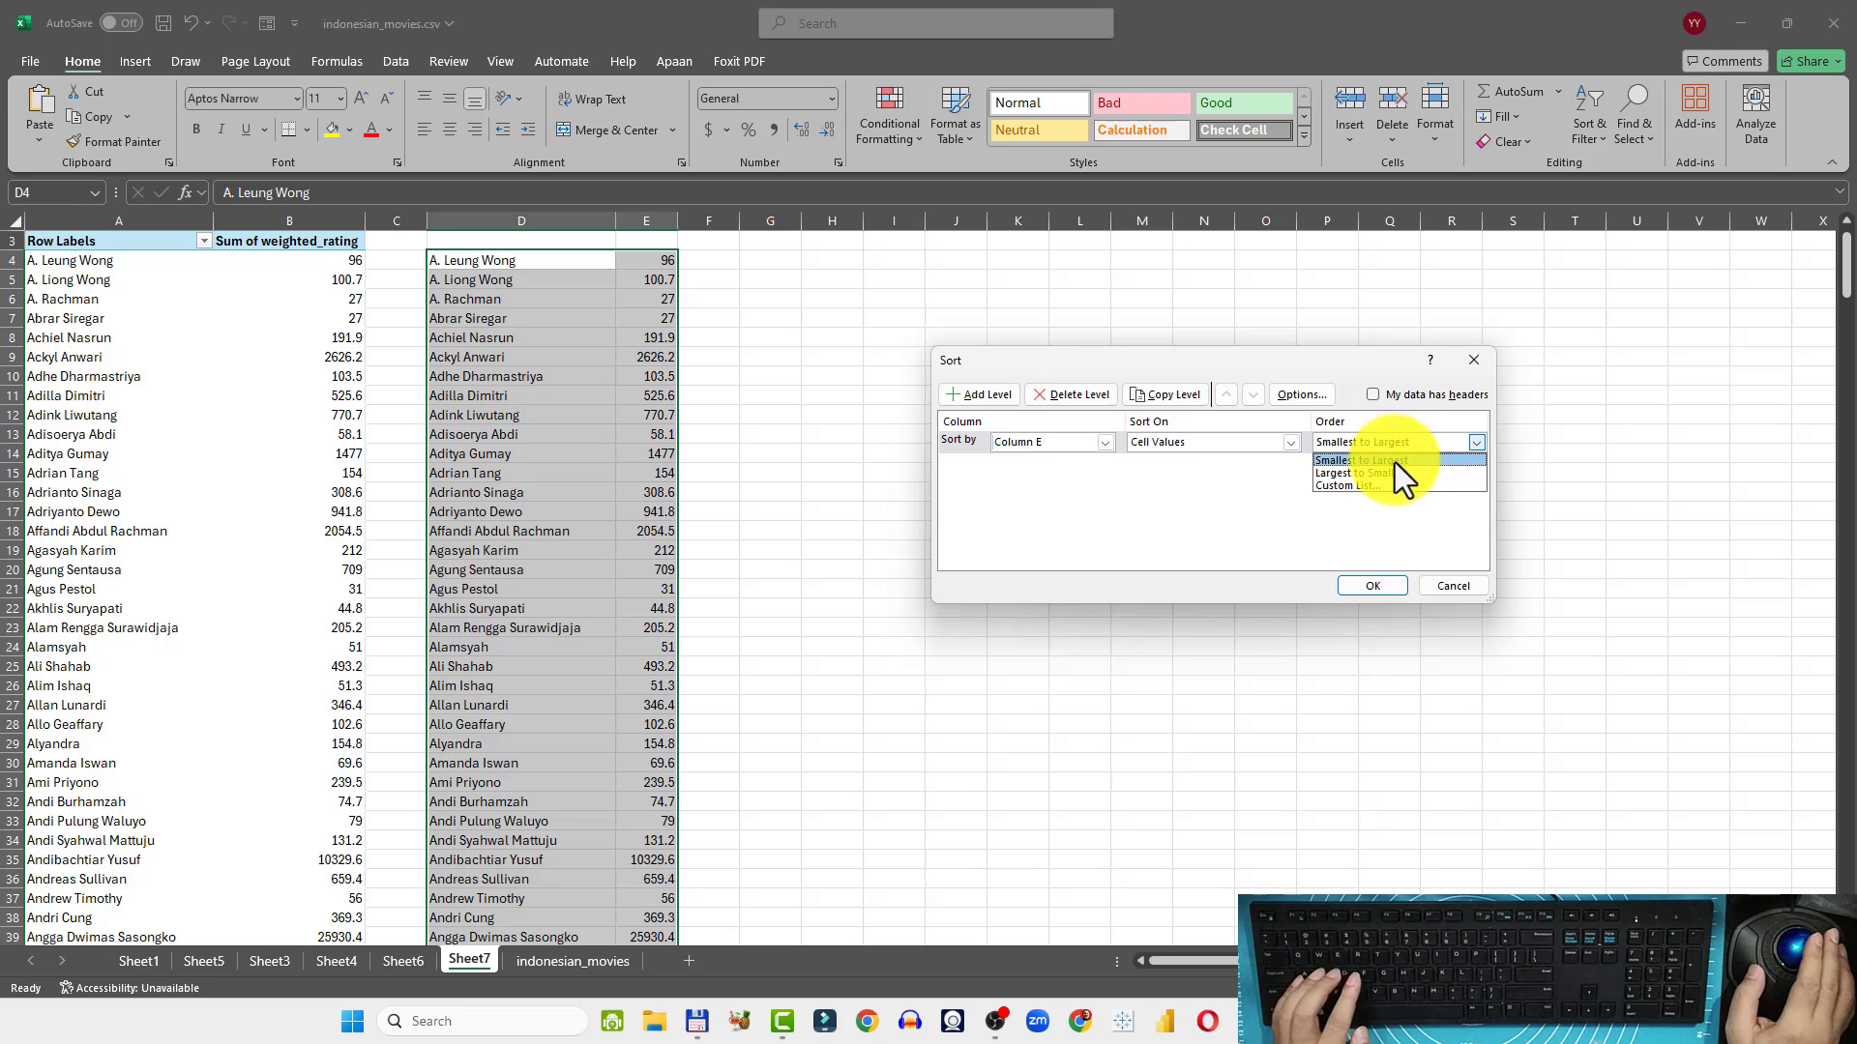
{"action": "left_click", "coordinate": [1393, 473]}
{"action": "left_click", "coordinate": [1368, 590]}
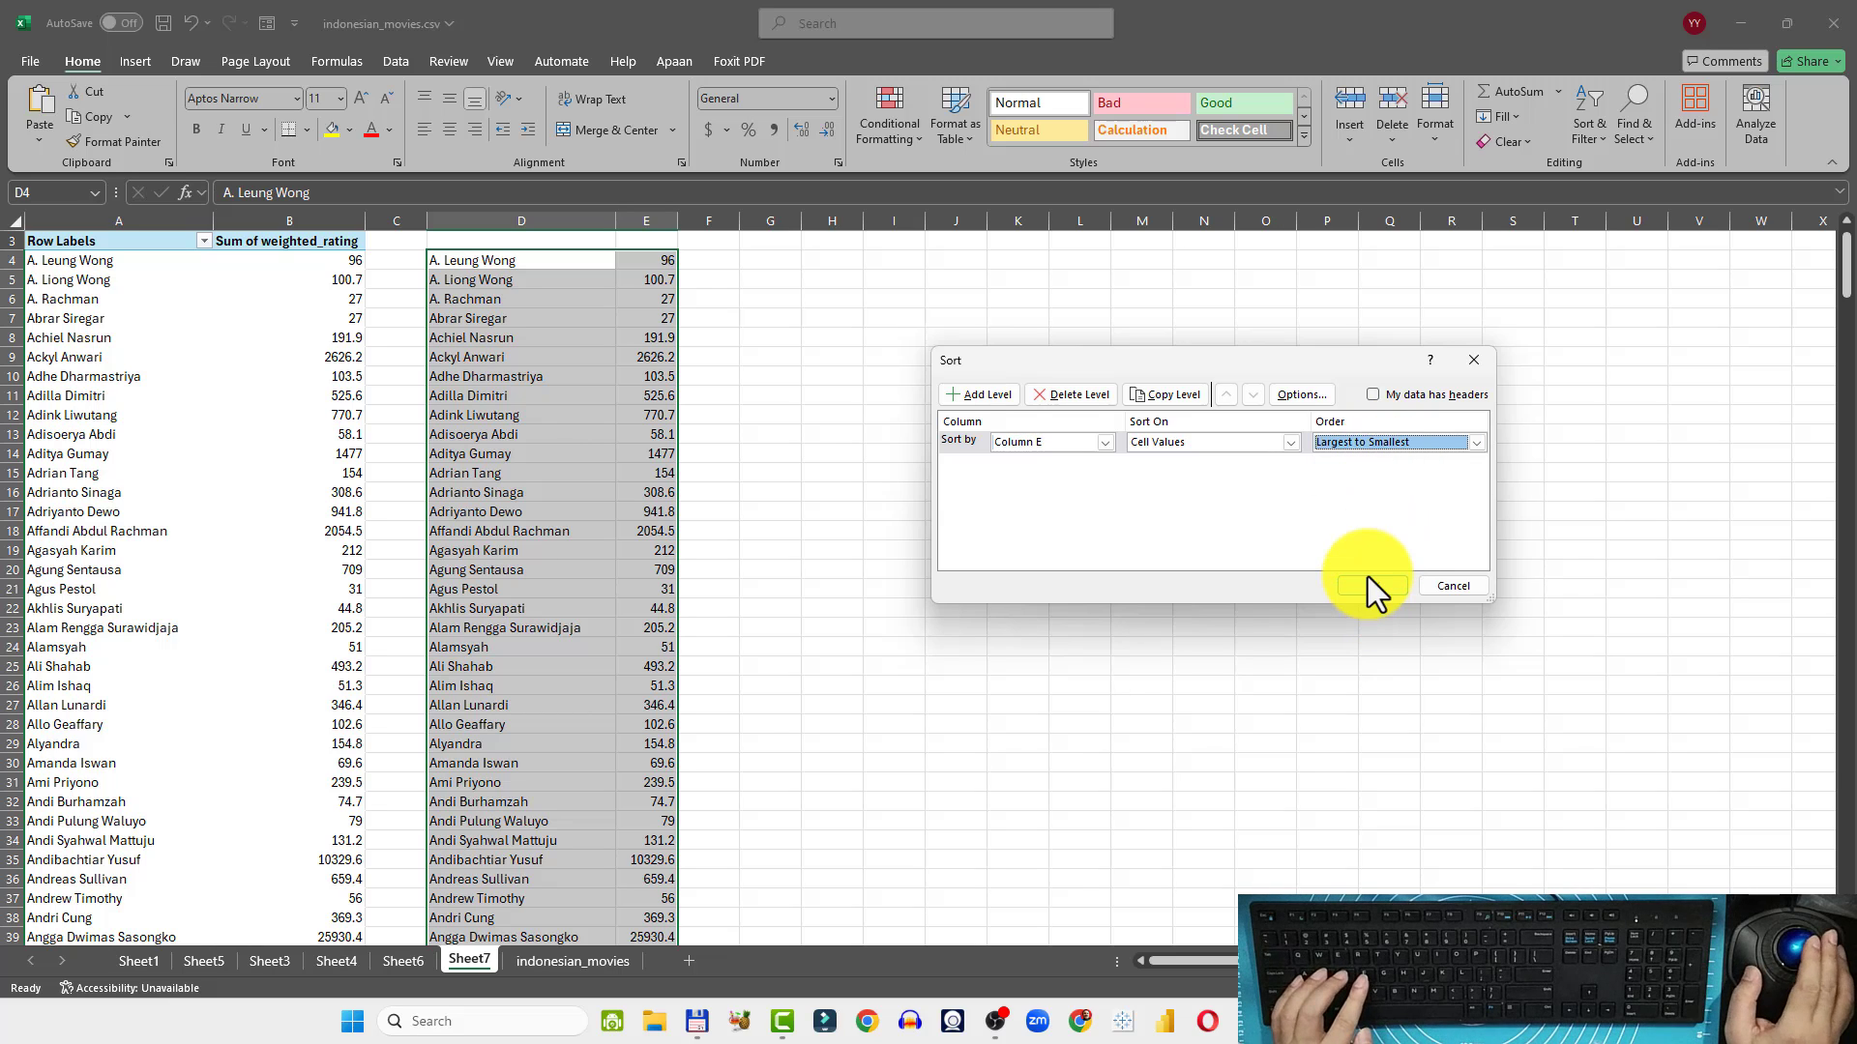
{"action": "left_click", "coordinate": [1366, 586]}
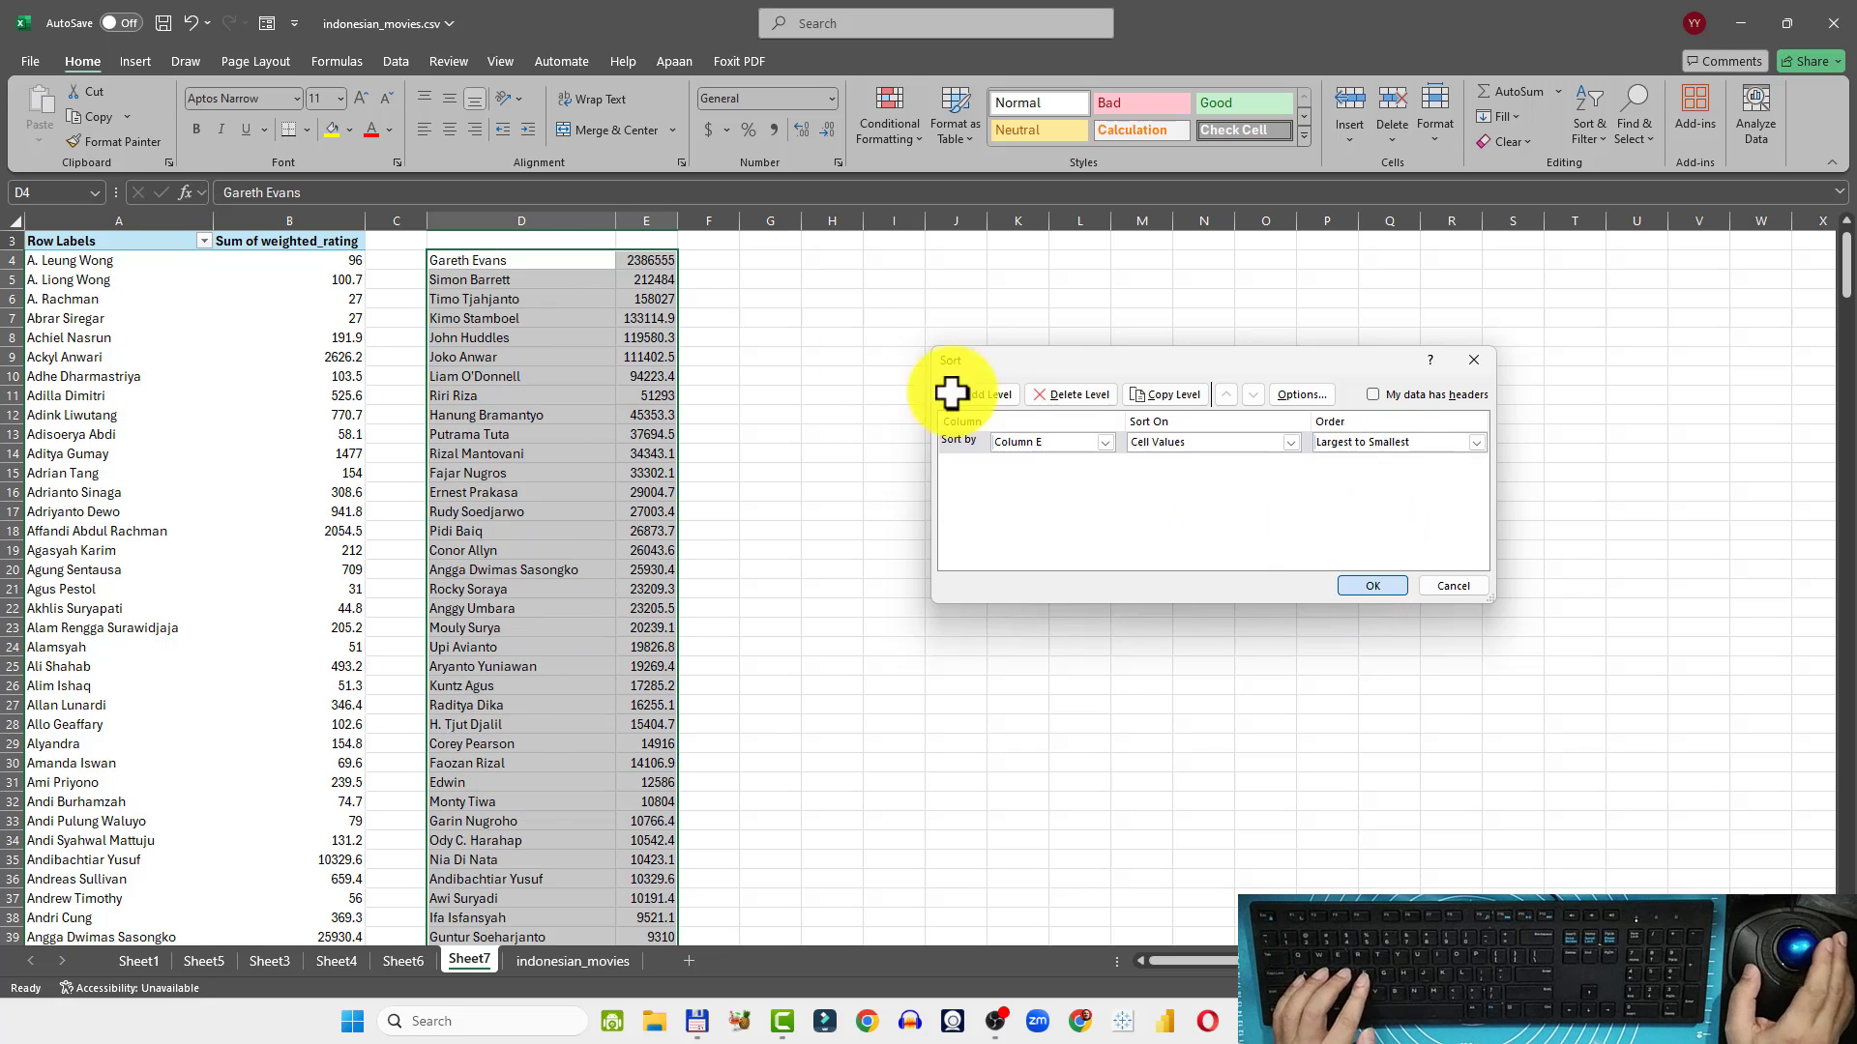
Format the sorted weighted rating sums in column E with thousands separators and no decimals
{"action": "left_click", "coordinate": [657, 263]}
{"action": "key", "text": "ctrl+shift+Down"}
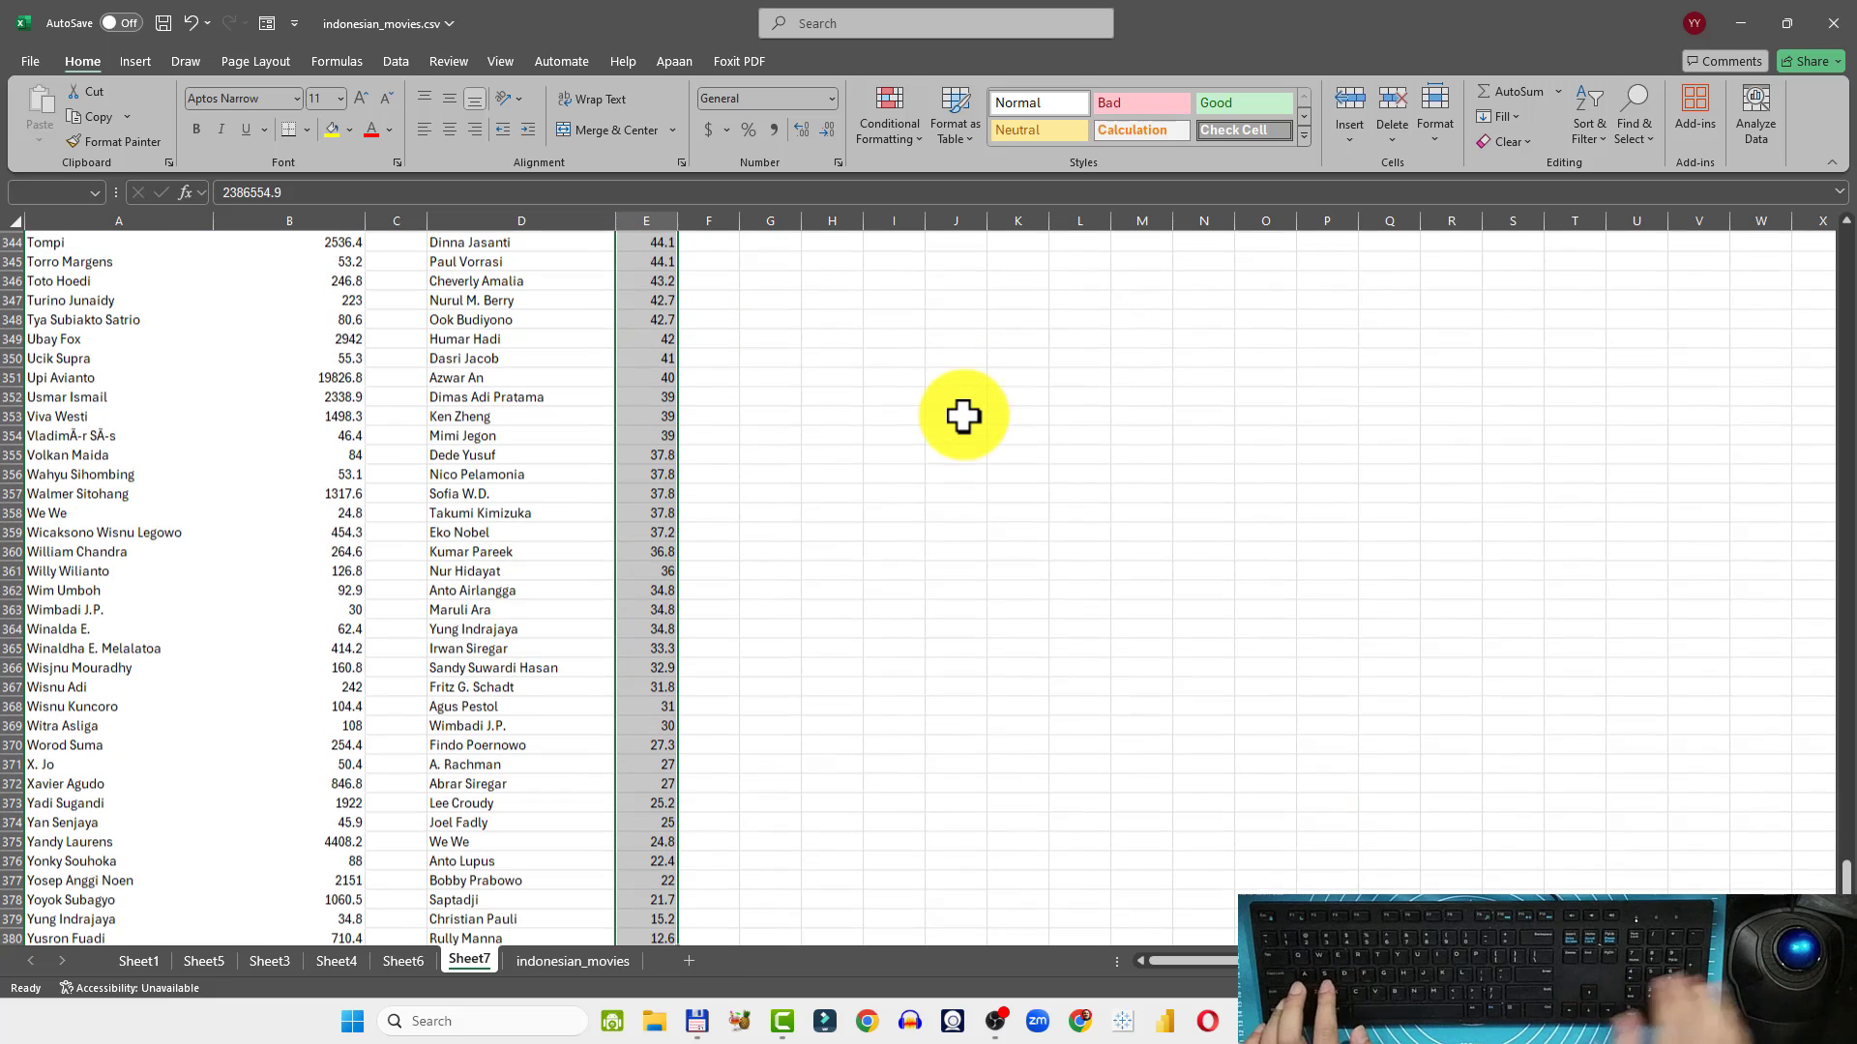
{"action": "left_click", "coordinate": [773, 128]}
{"action": "key", "text": "ctrl+BackSpace"}
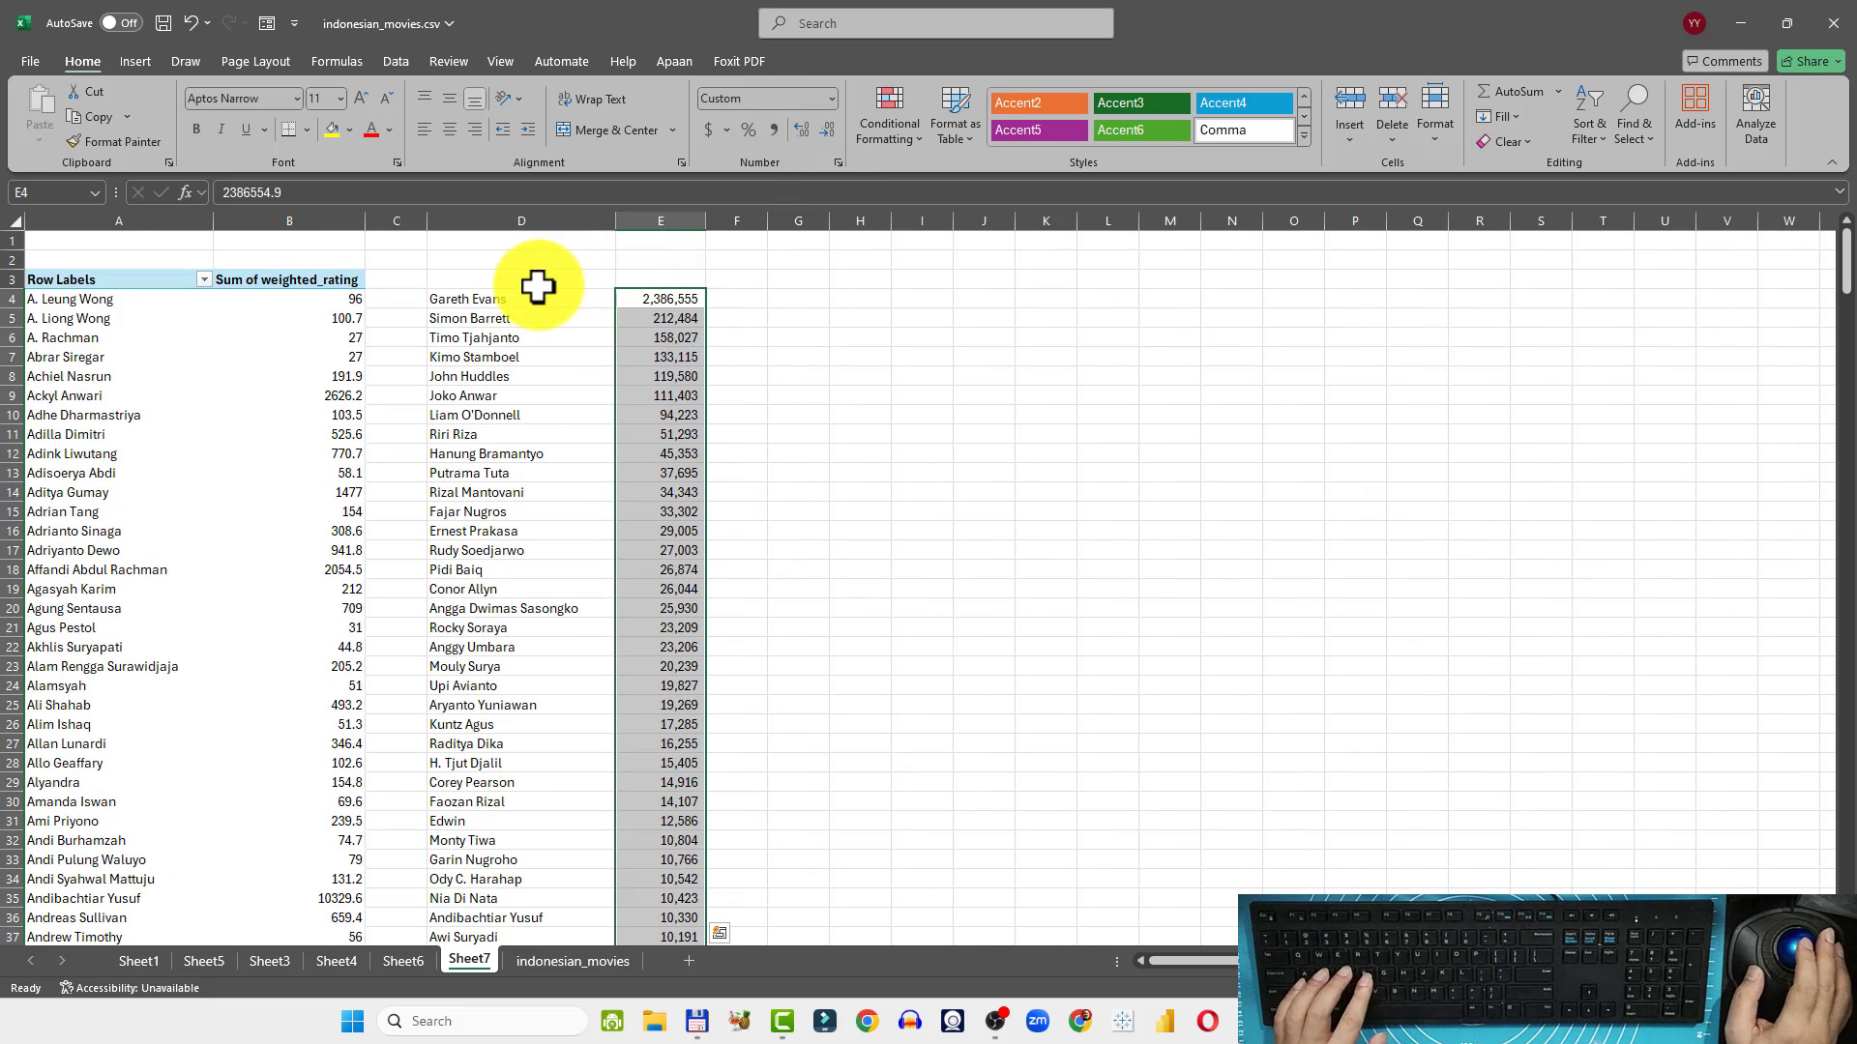
Compare the director ranking by votes on Sheet6 with the ranking by weighted rating on Sheet7
{"action": "left_click", "coordinate": [491, 316]}
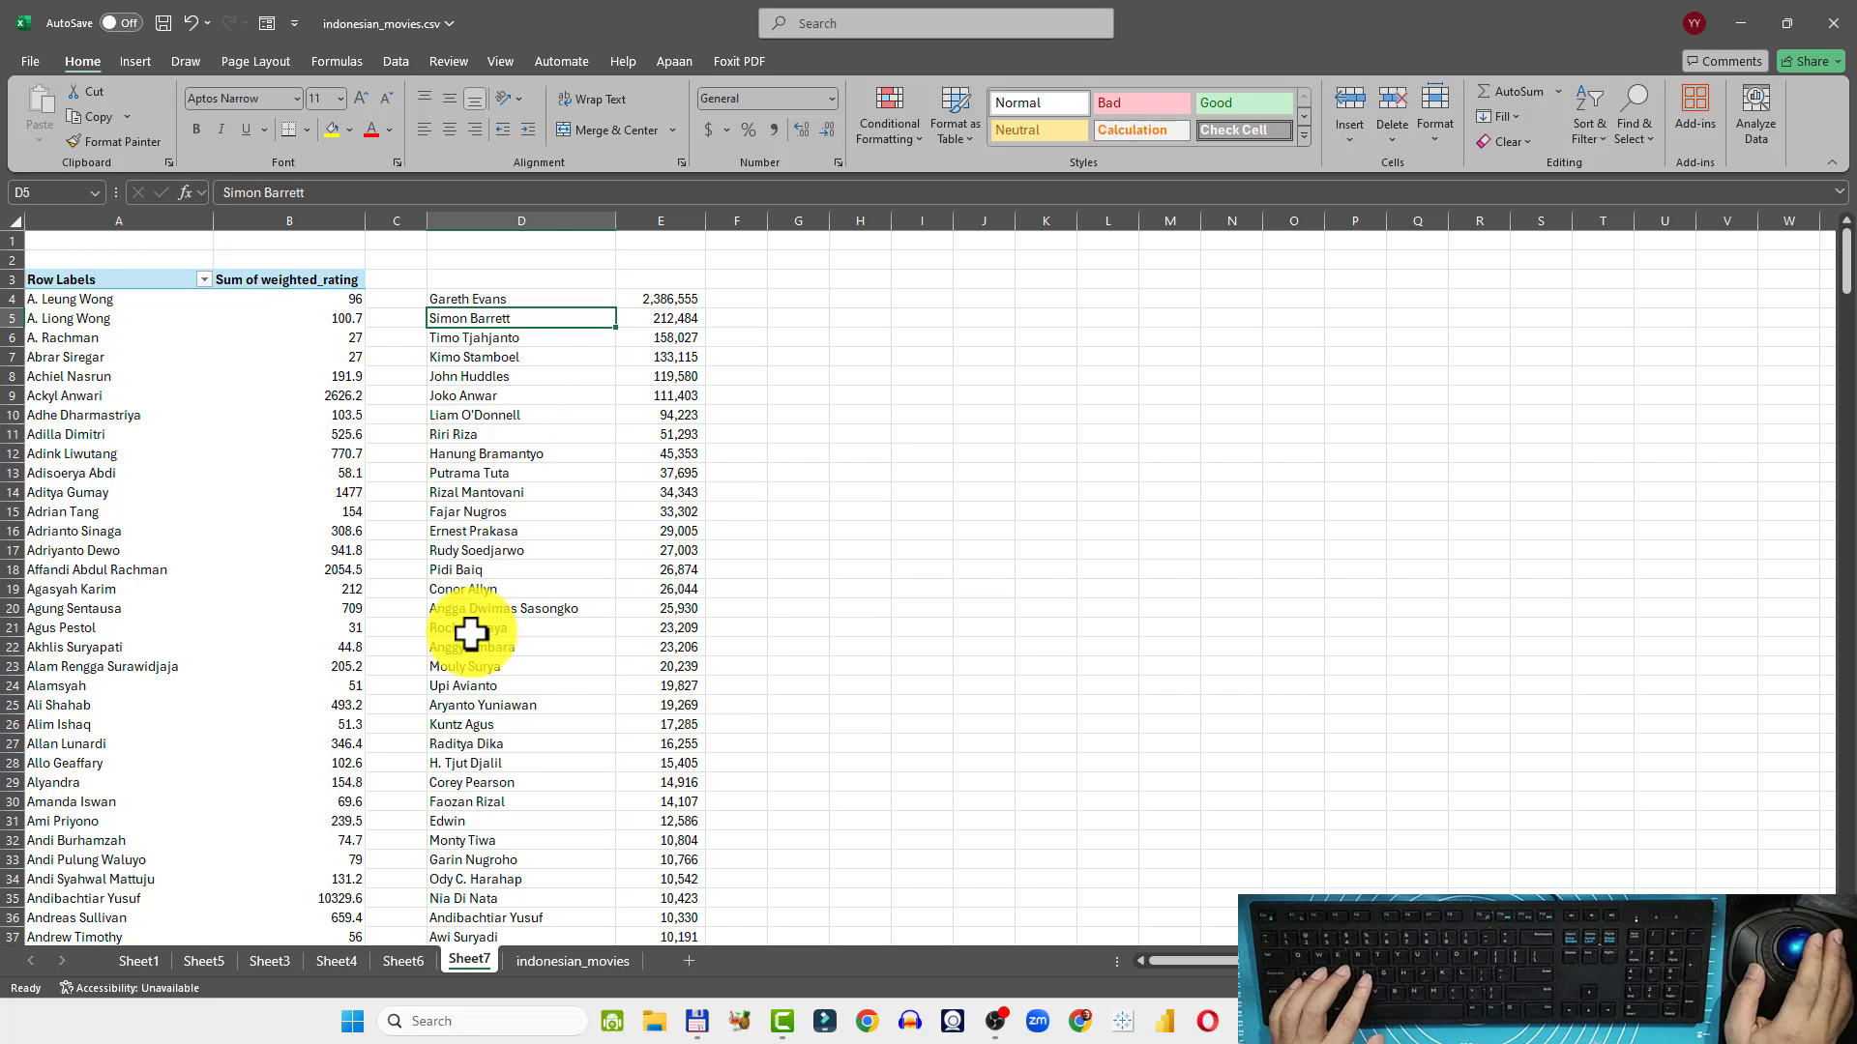
{"action": "left_click", "coordinate": [394, 964]}
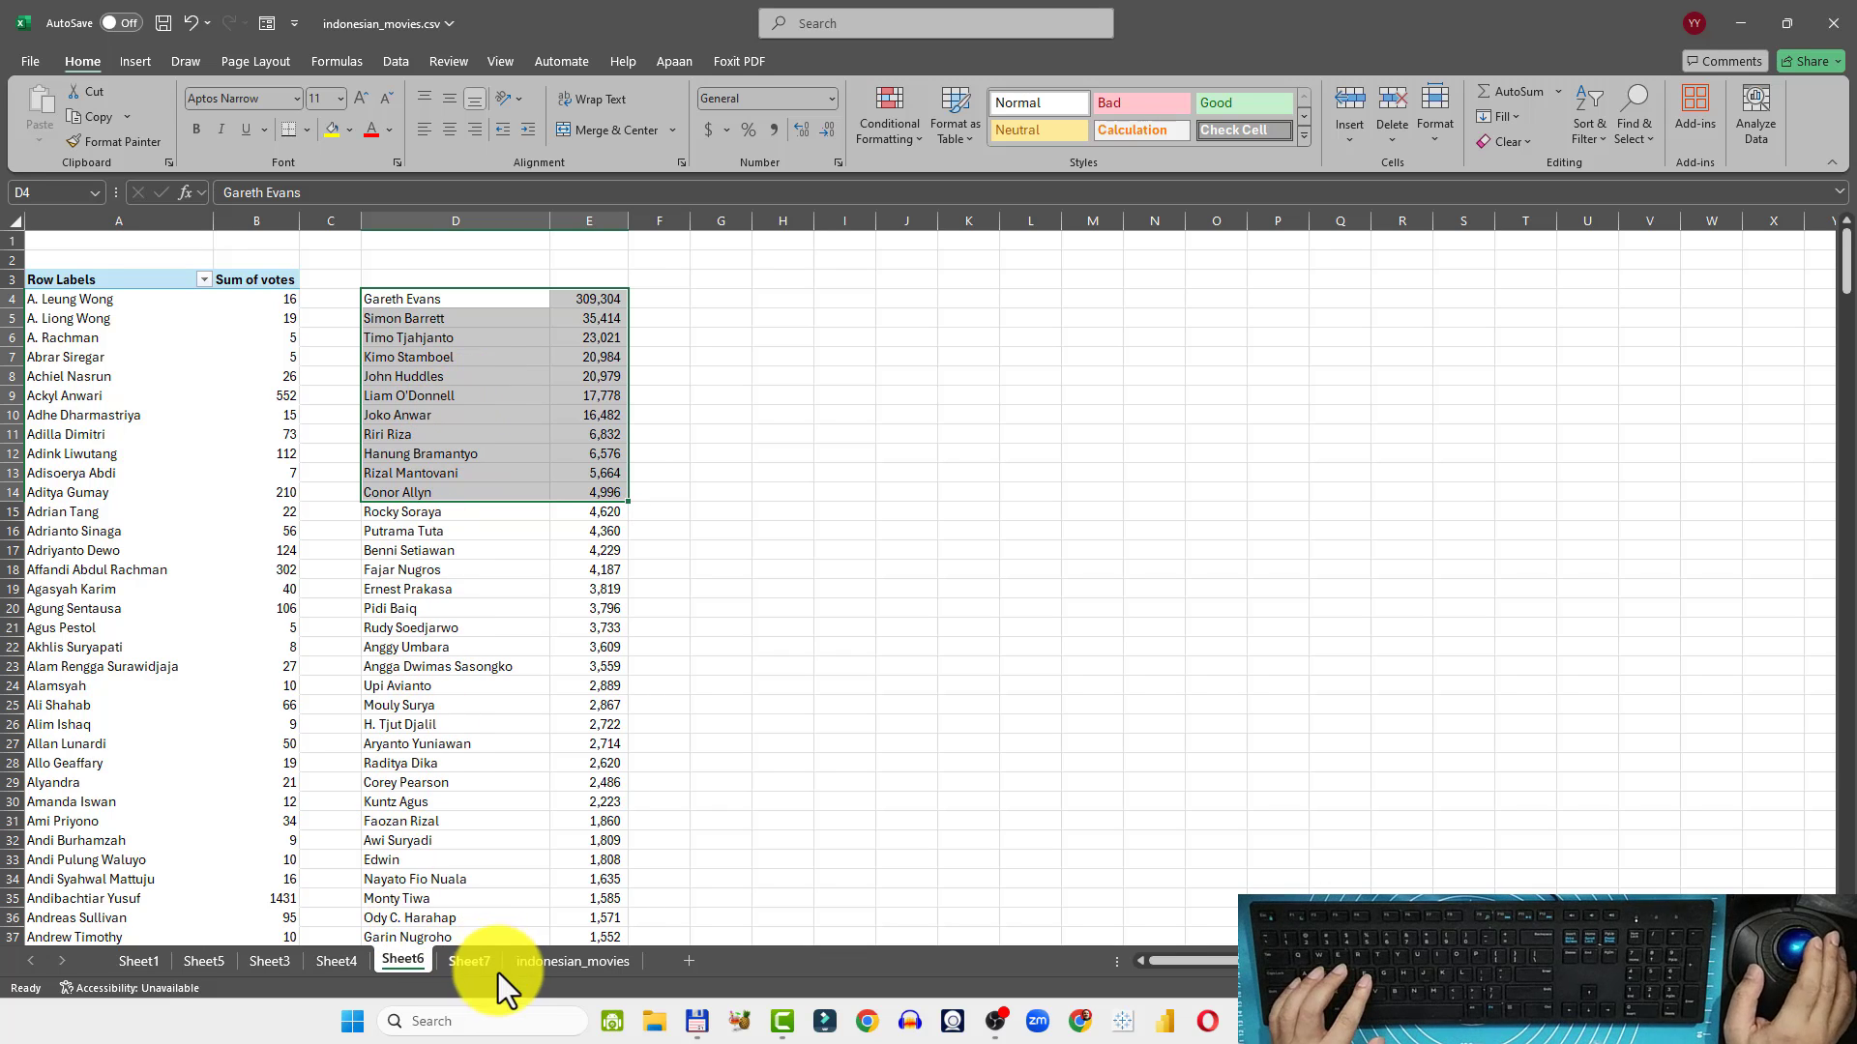
{"action": "left_click", "coordinate": [468, 961]}
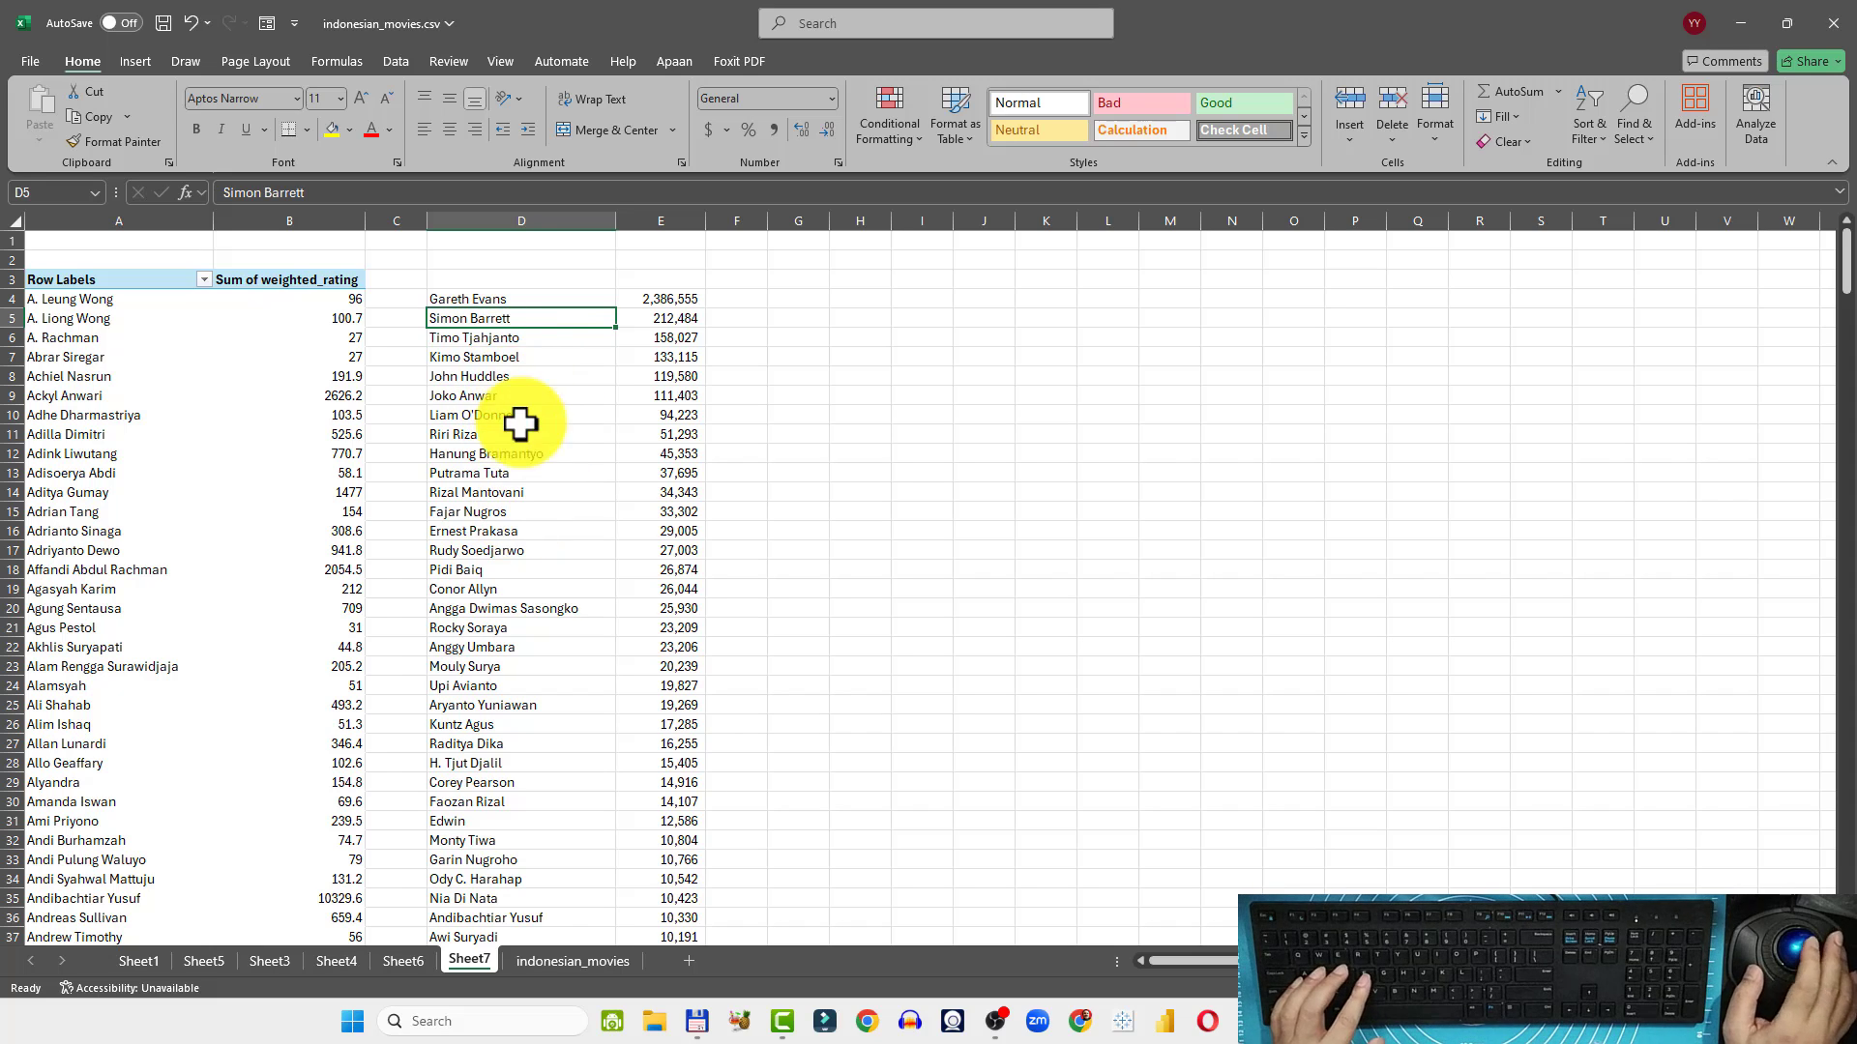
Insert a blank PivotTable from the indonesian_movies data on a new worksheet
{"action": "left_click", "coordinate": [571, 962]}
{"action": "left_click", "coordinate": [145, 62]}
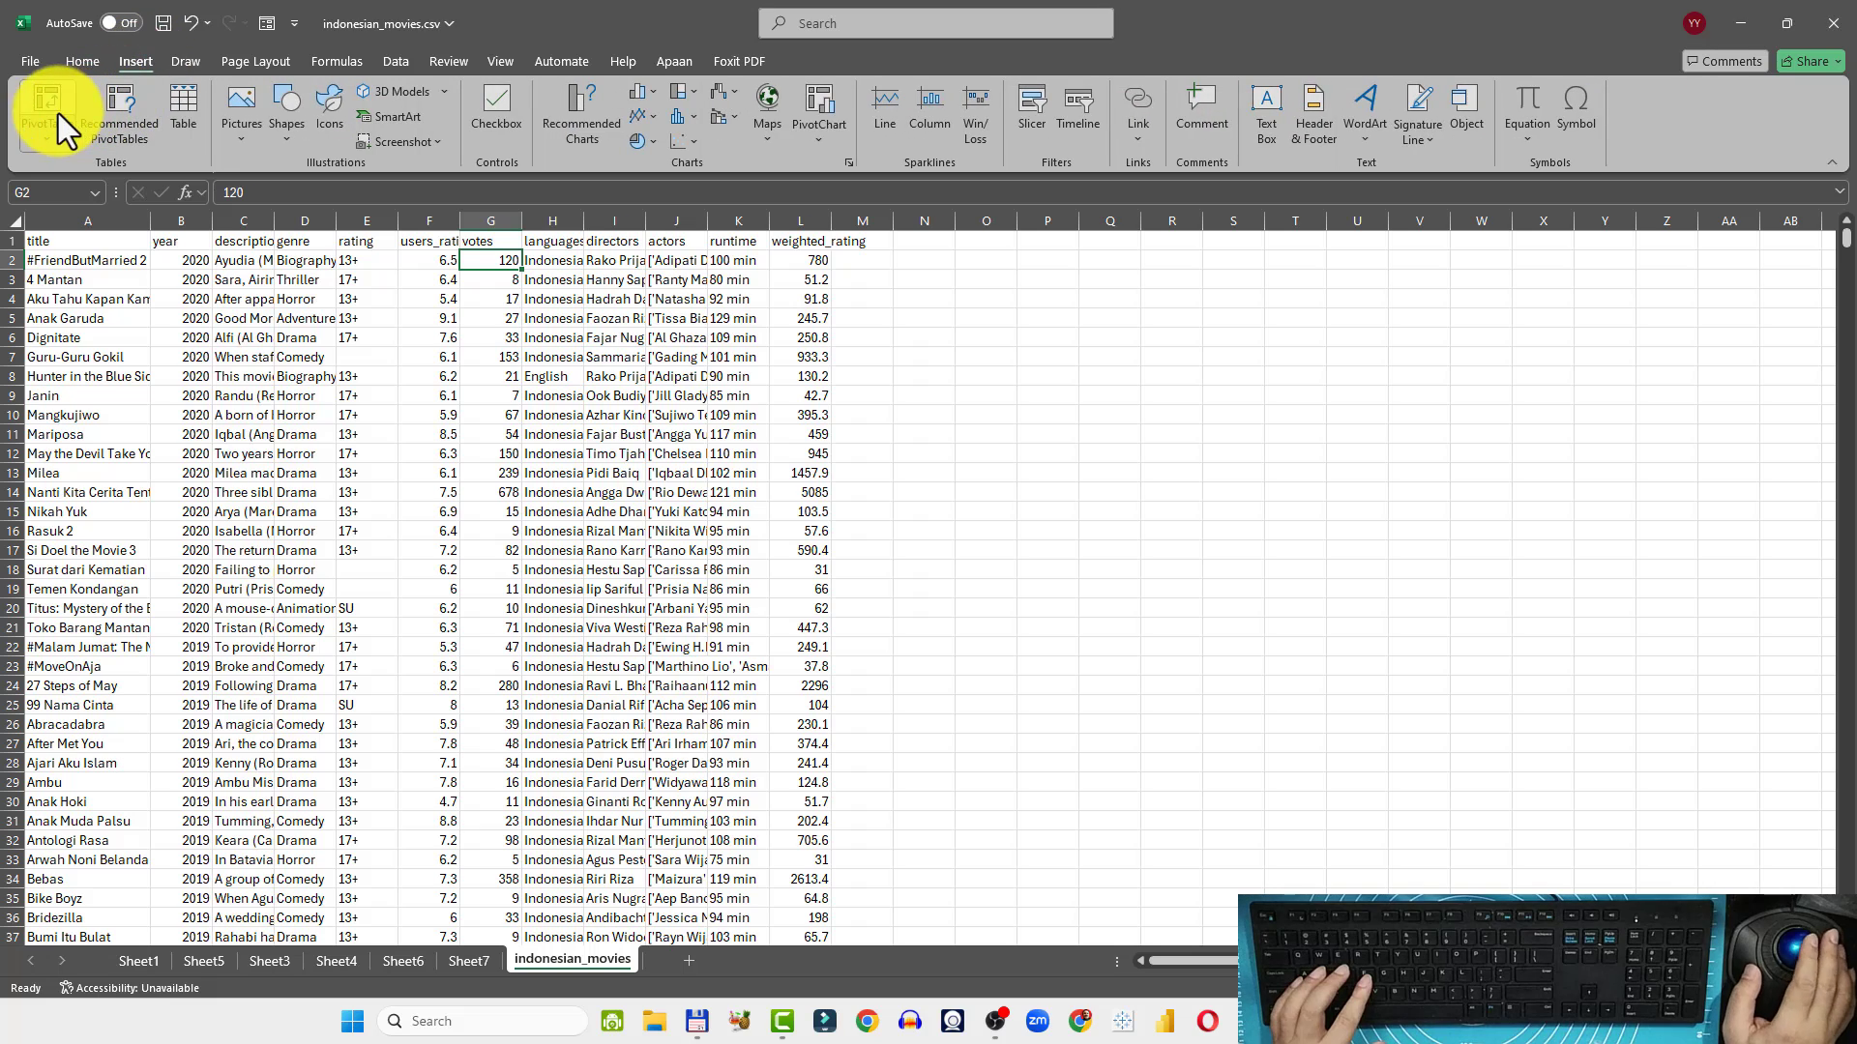
{"action": "left_click", "coordinate": [58, 113]}
{"action": "left_click", "coordinate": [1257, 577]}
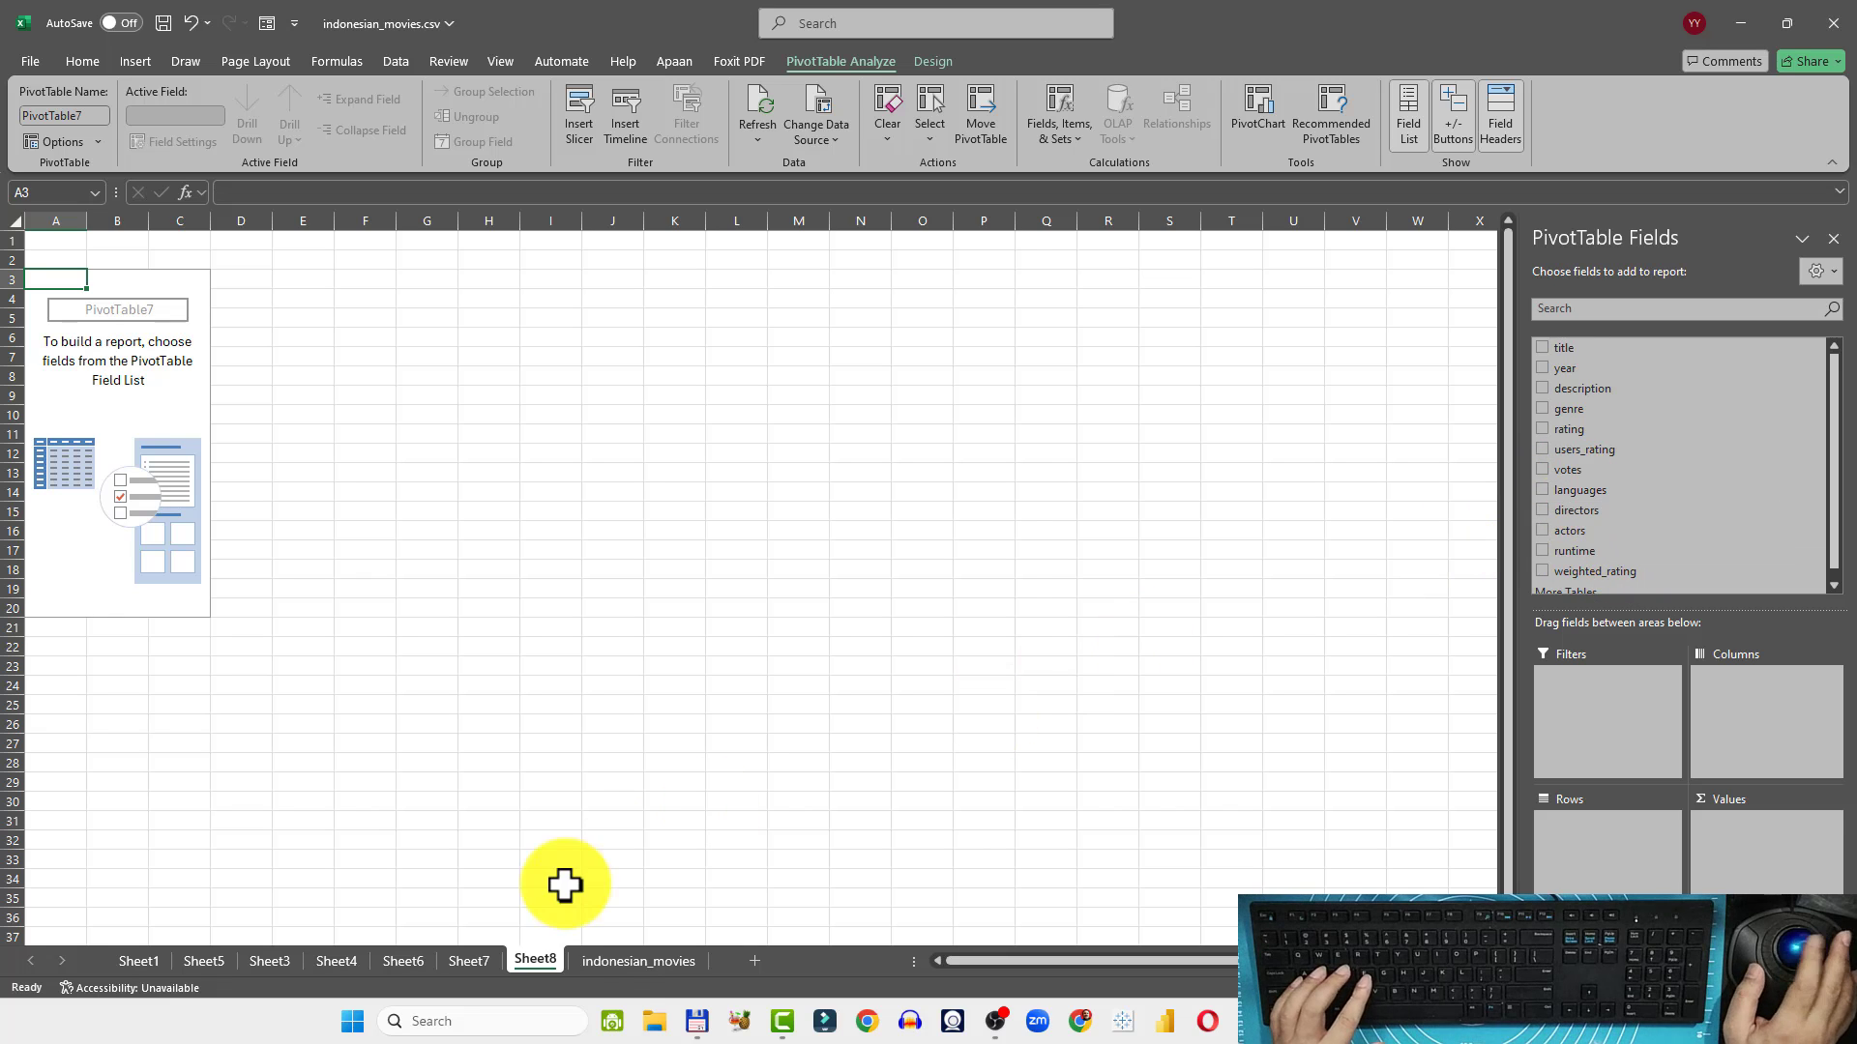
On the indonesian_movies sheet, fit the actors column to its contents and narrow it so the runtime and weighted_rating columns fit beside it
{"action": "left_click", "coordinate": [621, 962]}
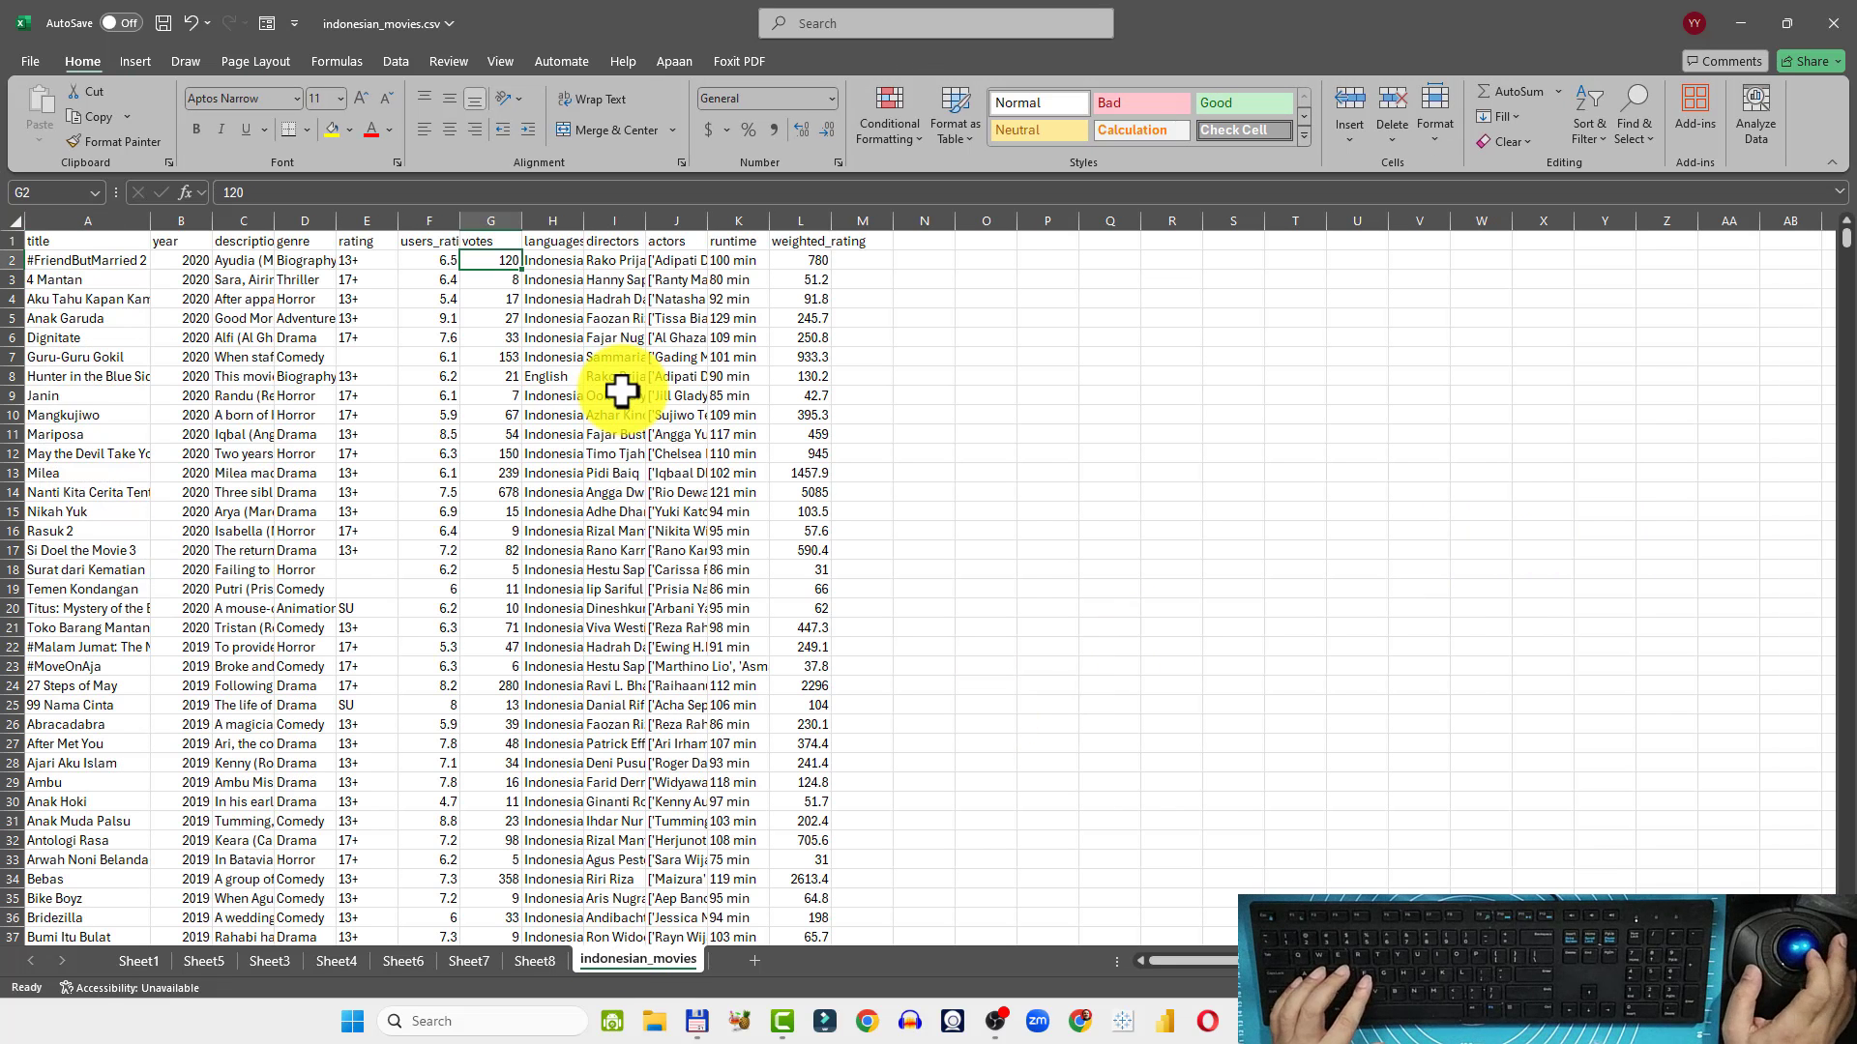
{"action": "double_click", "coordinate": [713, 221]}
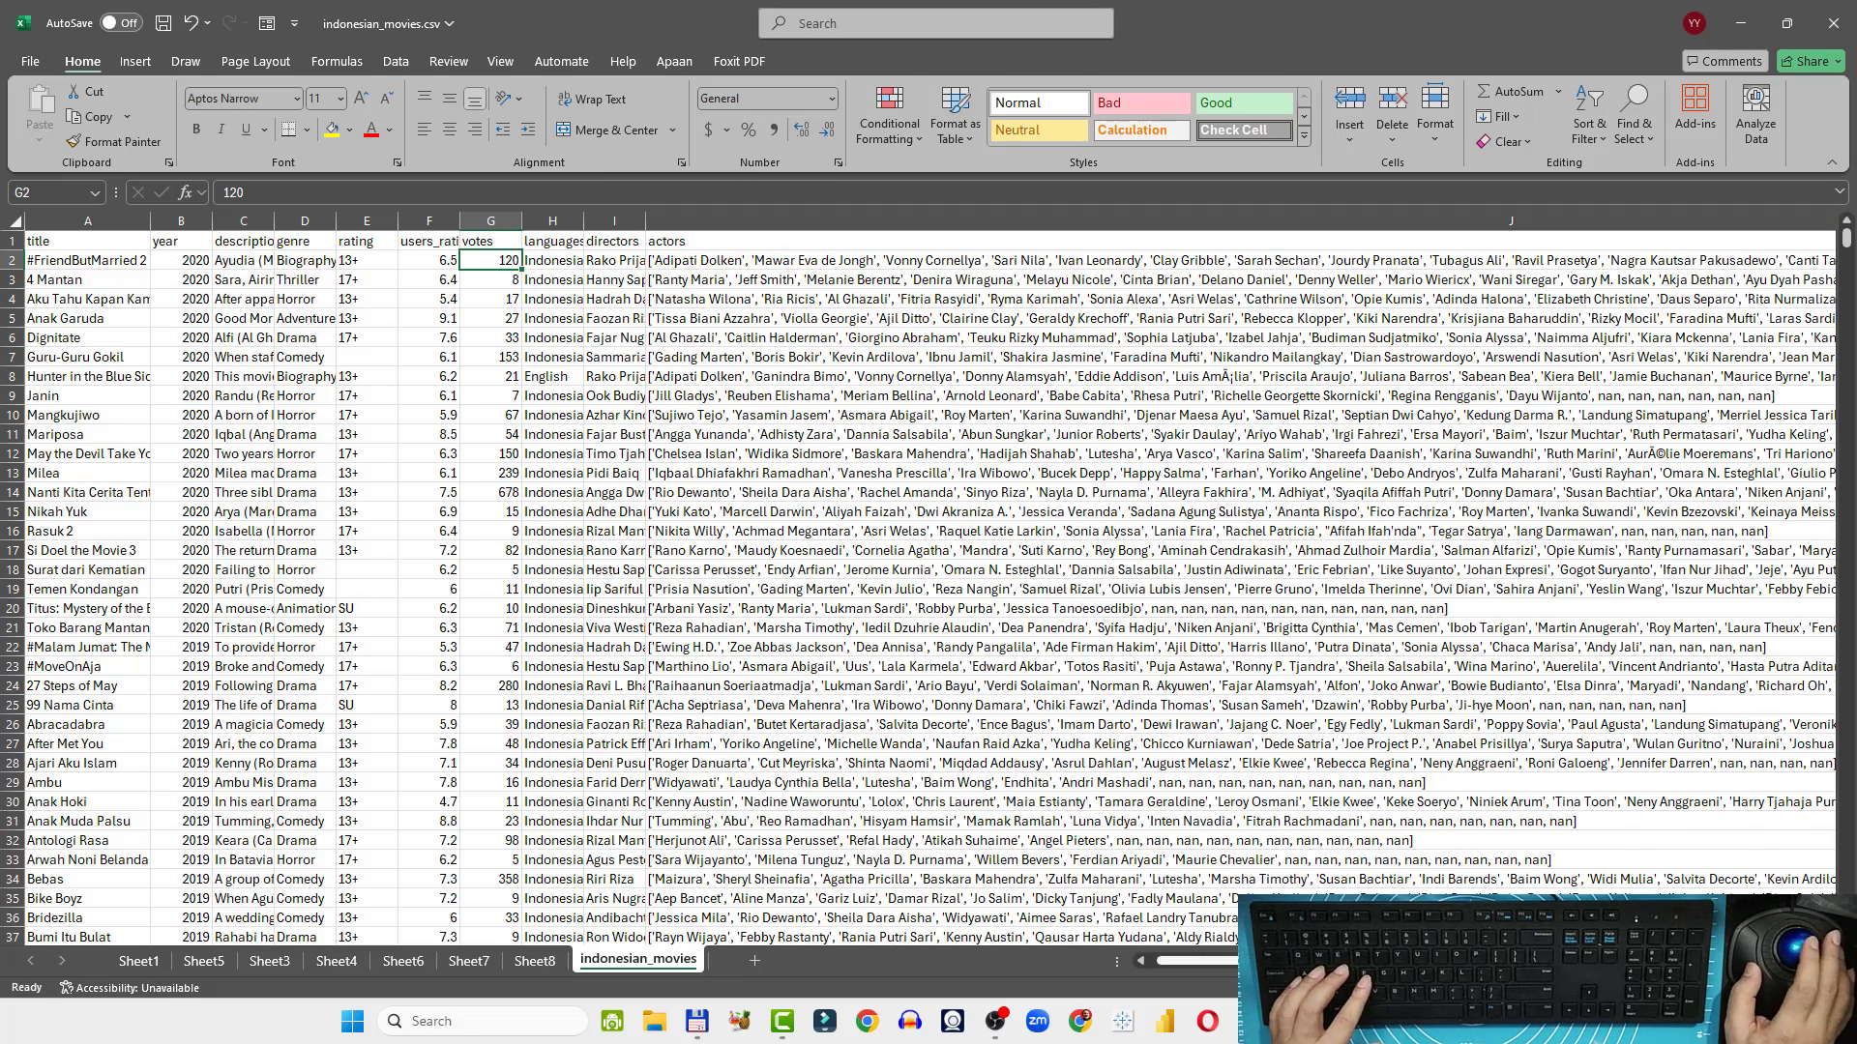
{"action": "scroll", "coordinate": [1644, 484], "scroll_direction": "right", "scroll_amount": 5}
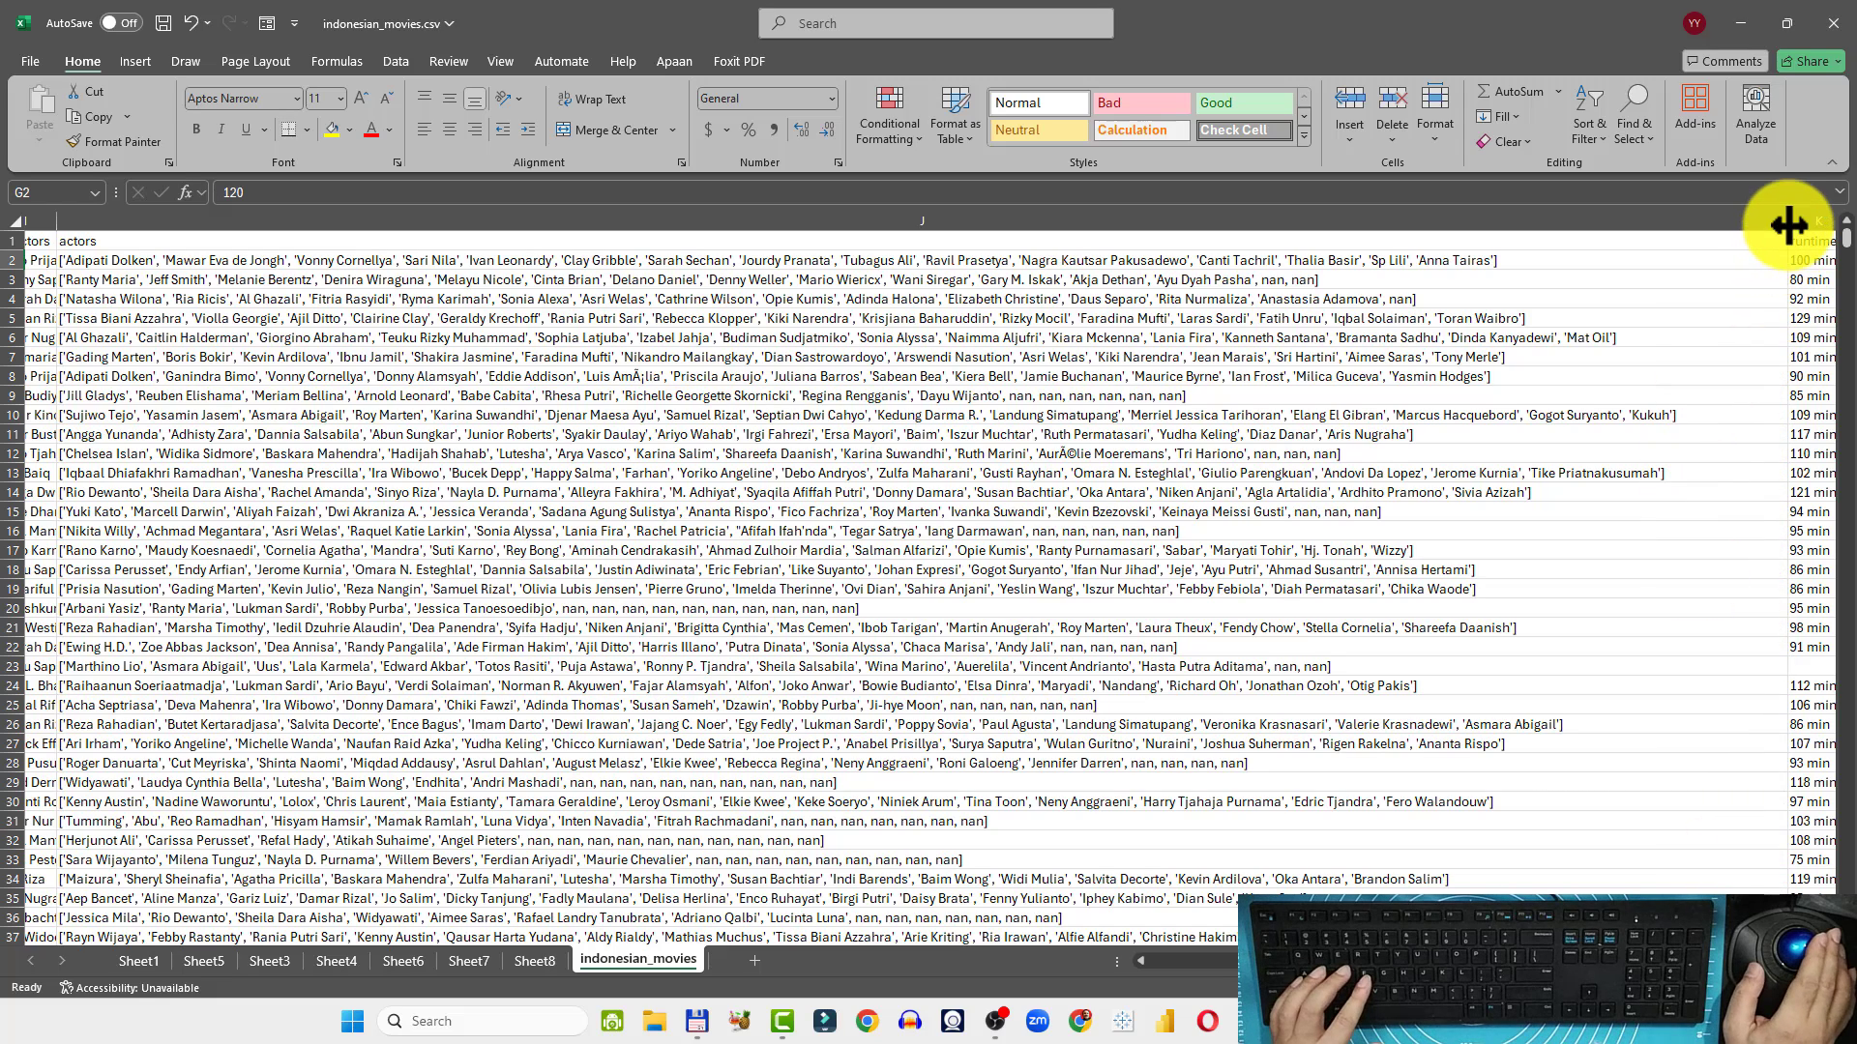
{"action": "left_click_drag", "start_coordinate": [1788, 222], "coordinate": [587, 232]}
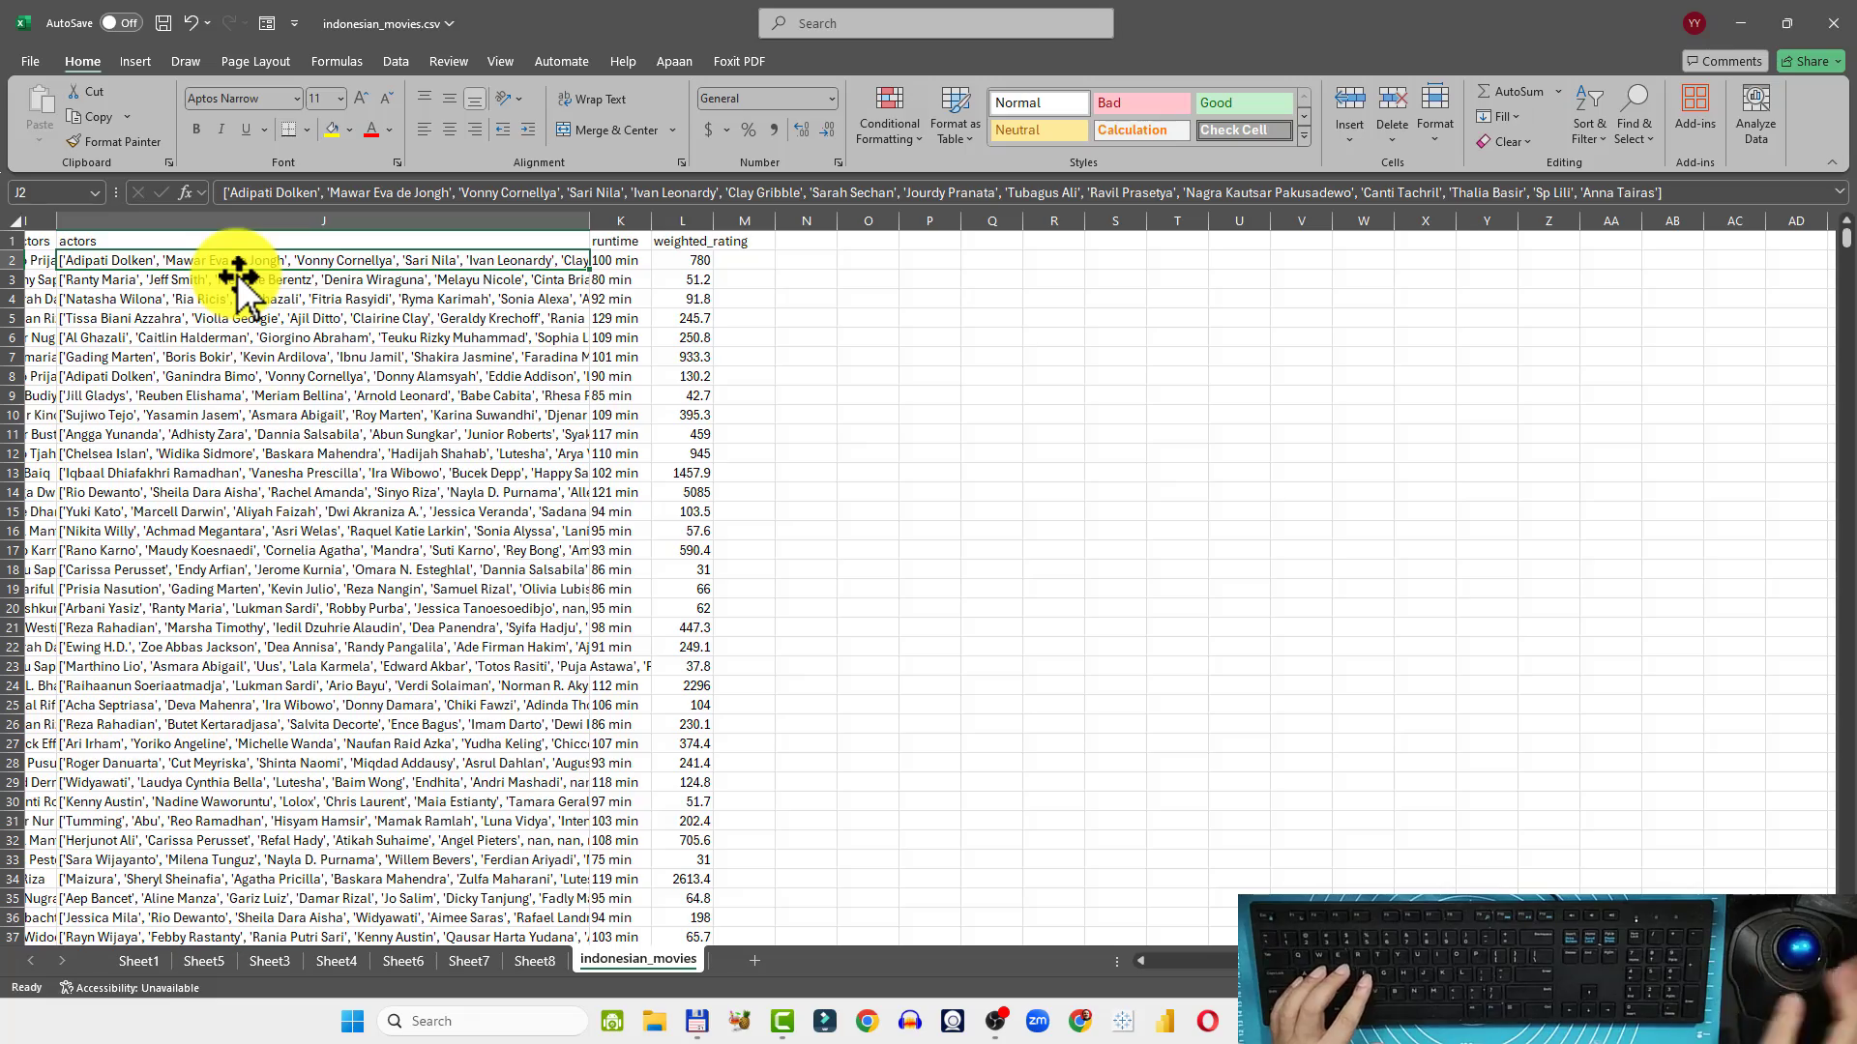
Inspect the first movie's cast list alongside its neighbouring fields, and narrow the actors column further
{"action": "key", "text": "Left"}
{"action": "key", "text": "Left"}
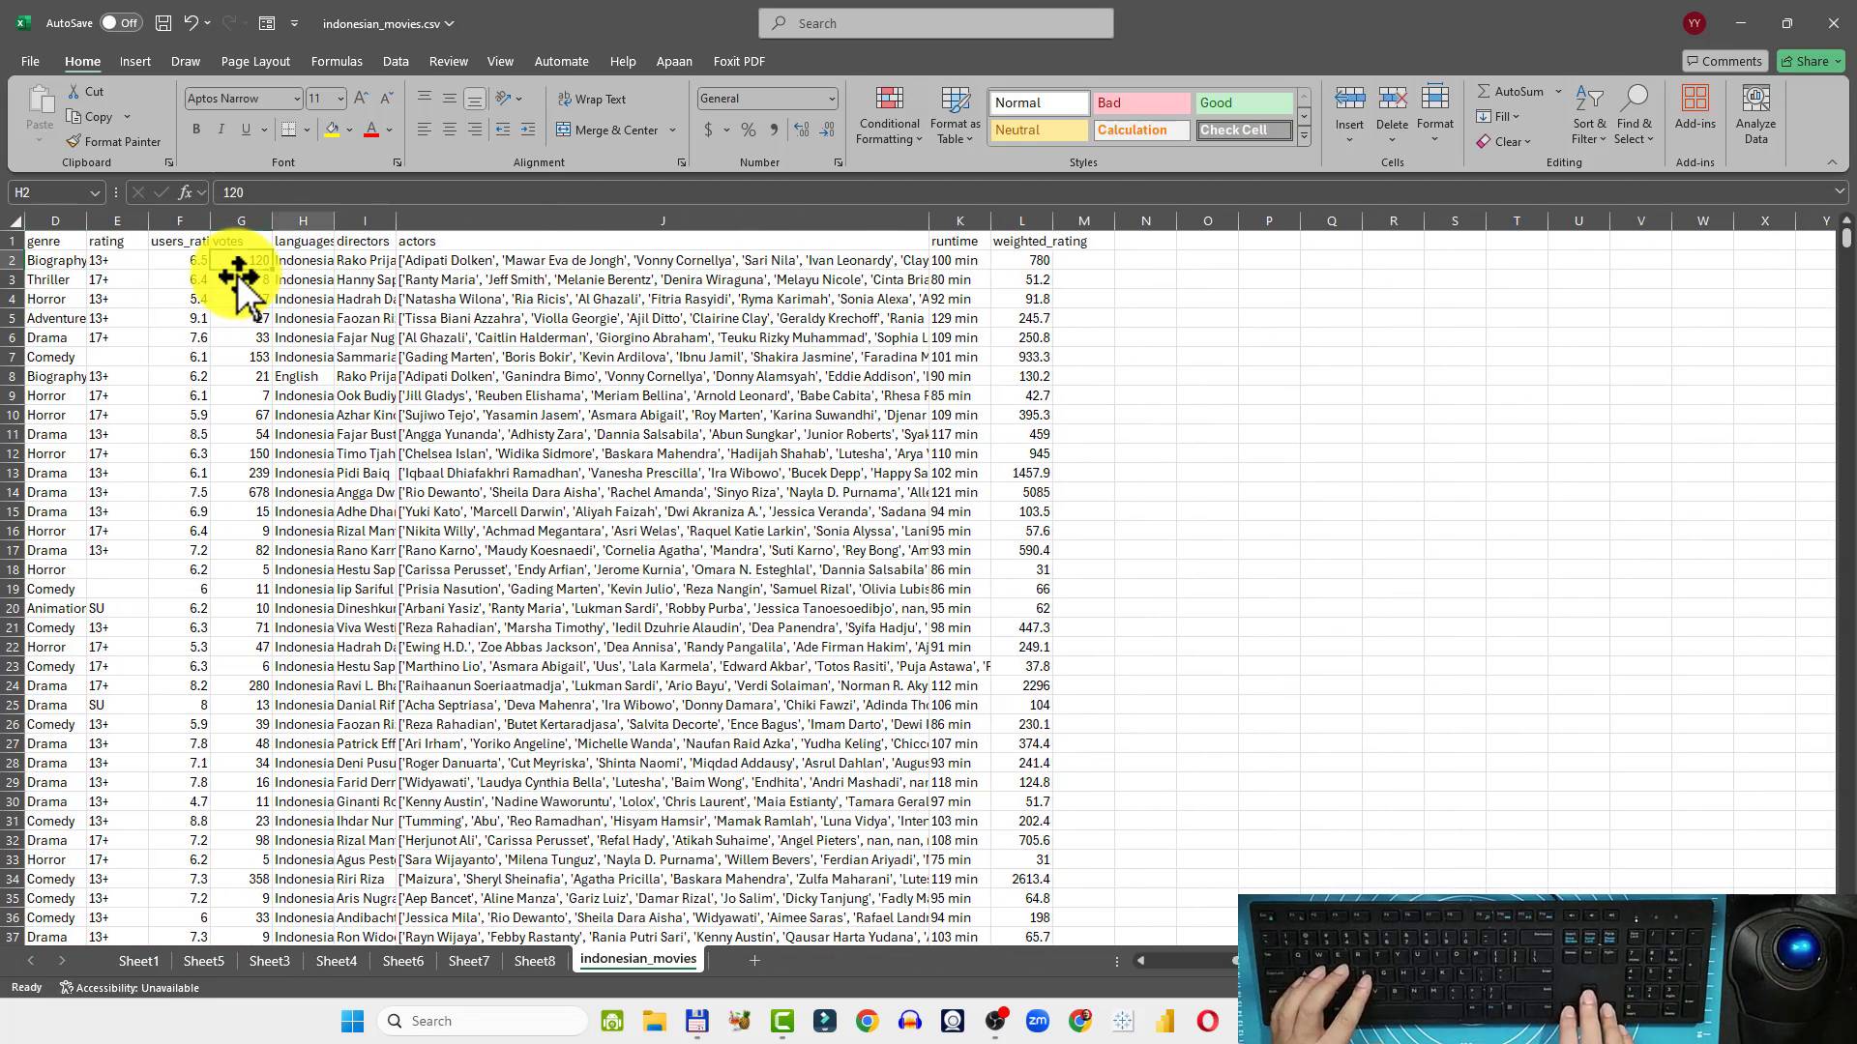
{"action": "key", "text": "Right"}
{"action": "key", "text": "Right"}
{"action": "key", "text": "Left"}
{"action": "key", "text": "Right"}
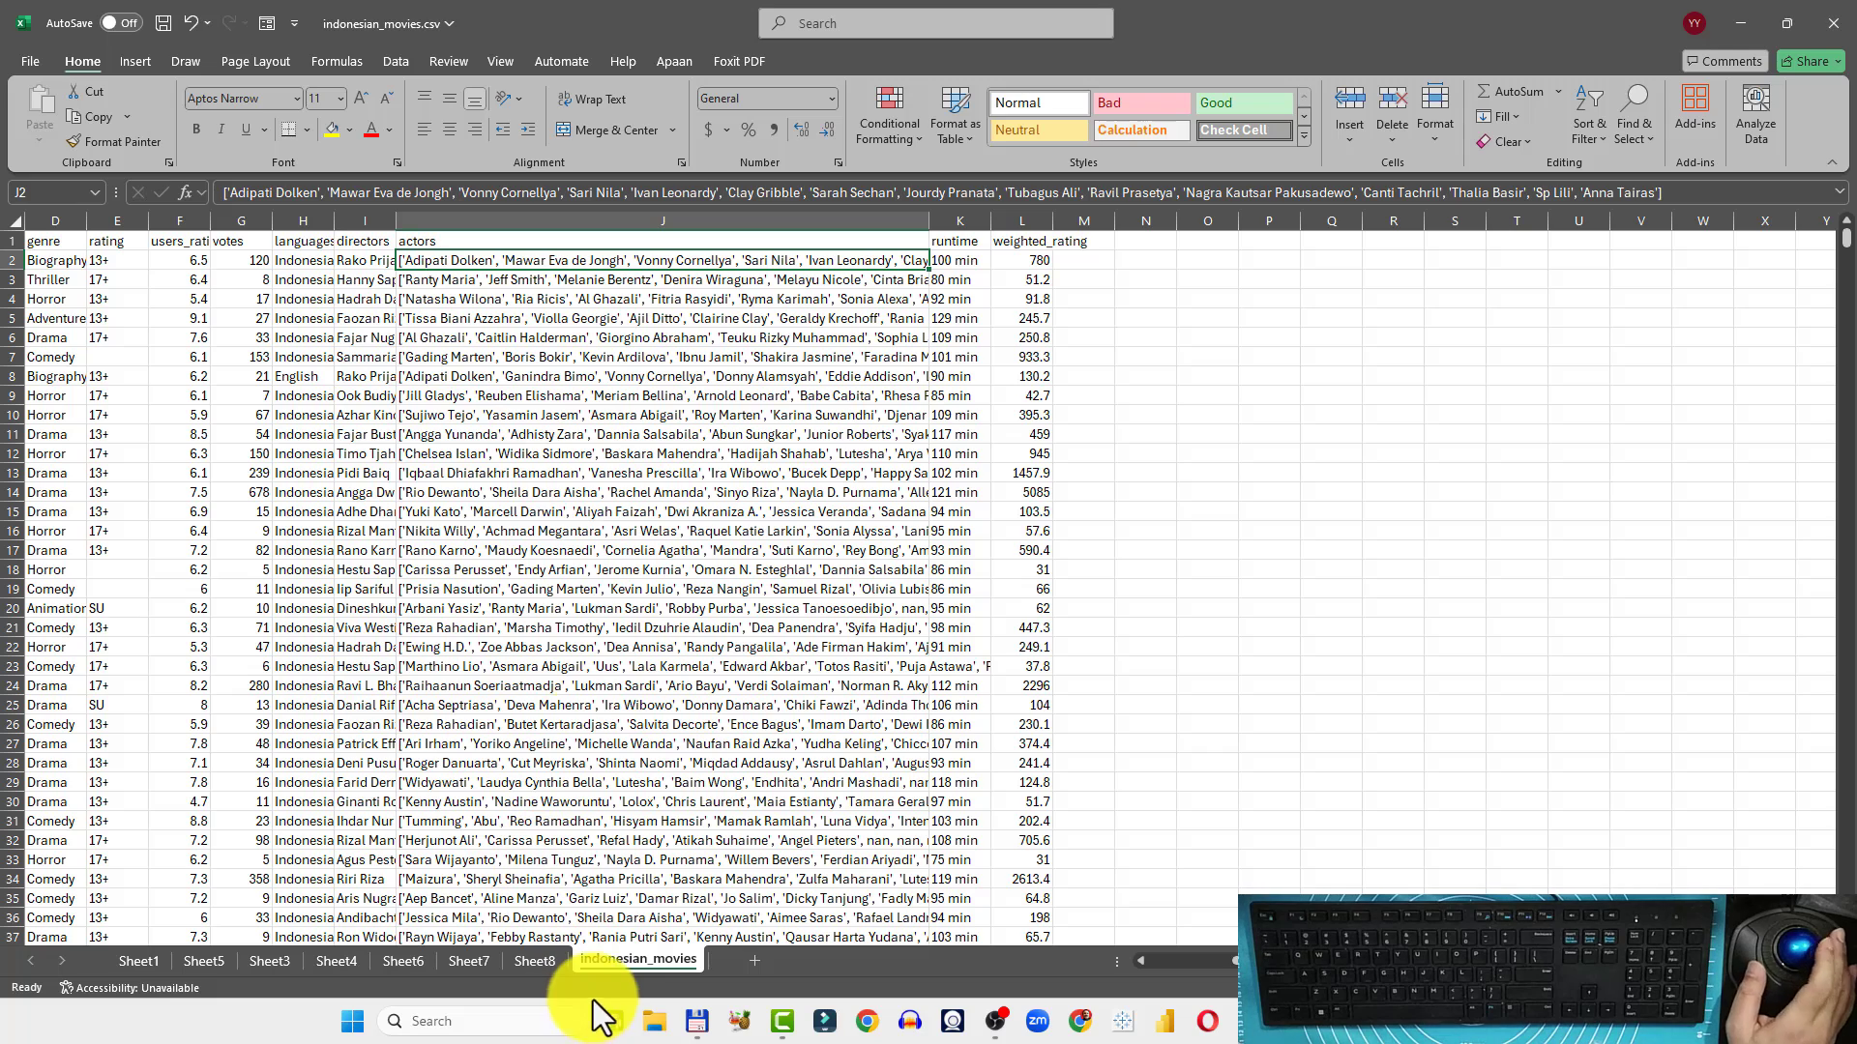
{"action": "left_click_drag", "start_coordinate": [931, 219], "coordinate": [757, 220]}
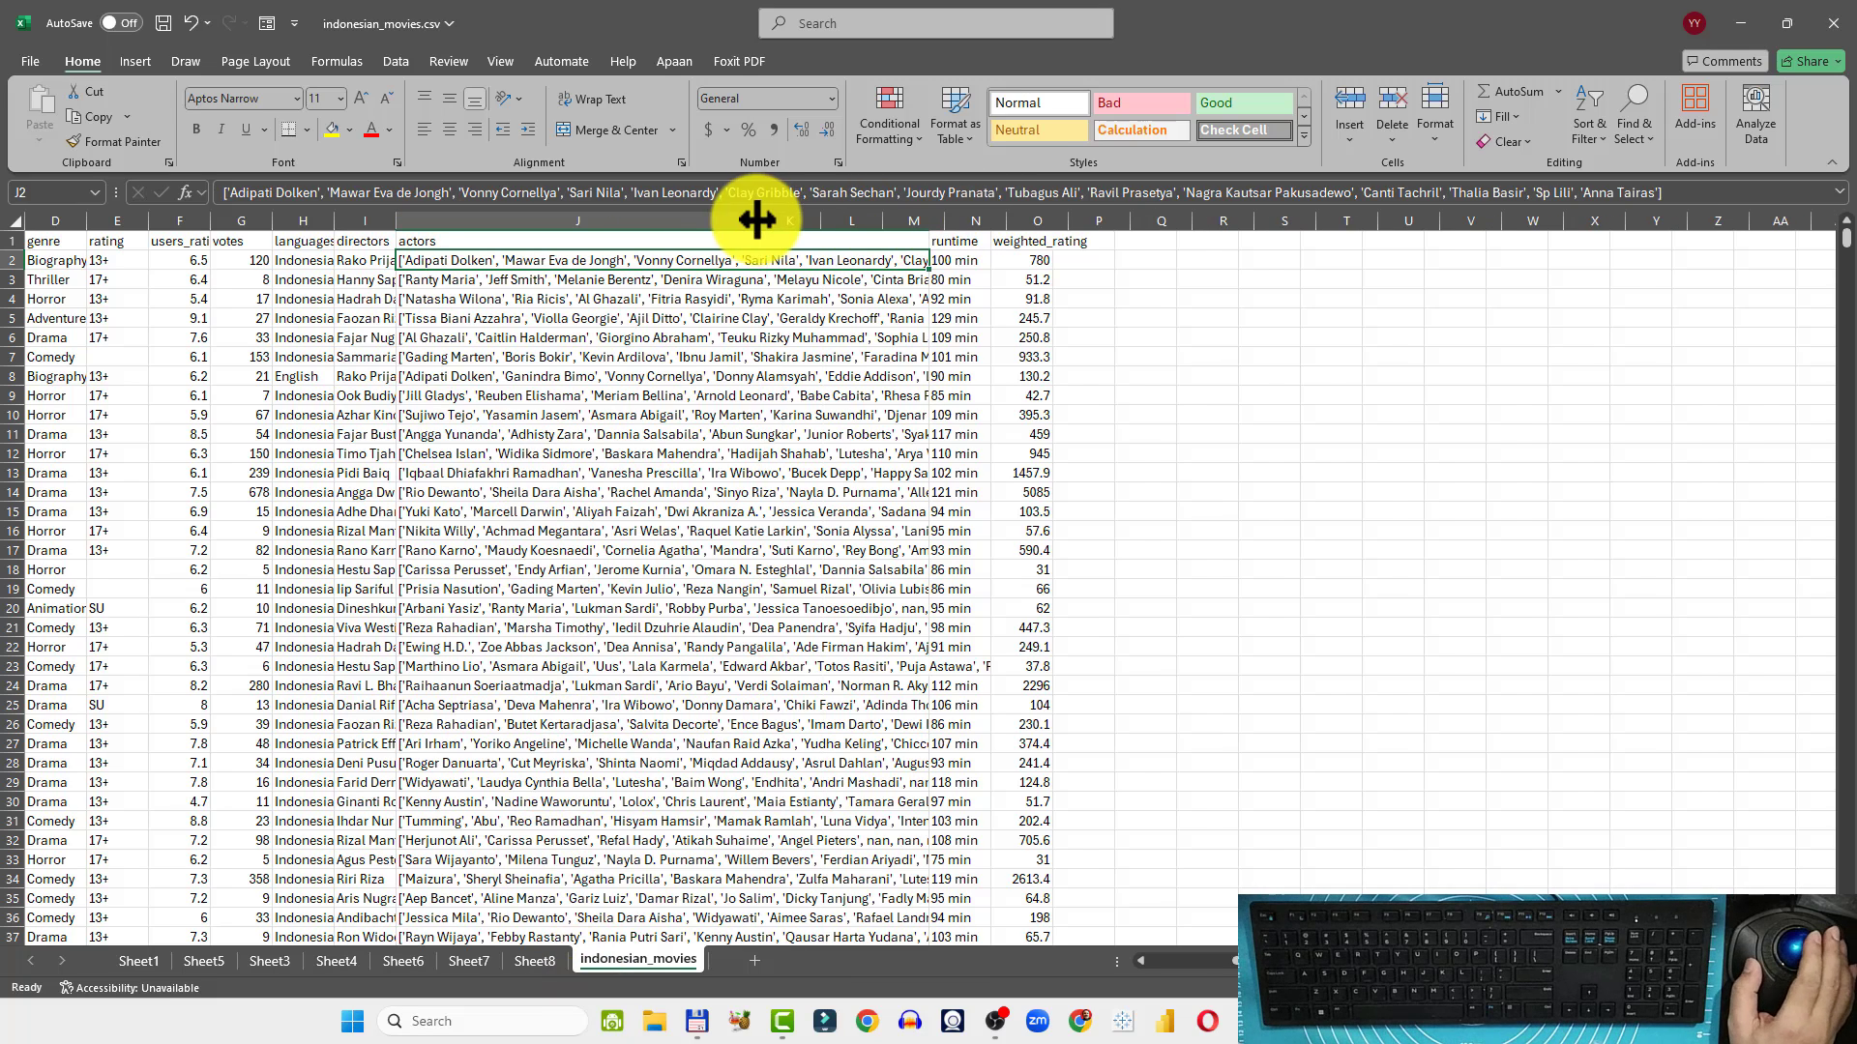
Delete Sheet5, which holds the table of Adventure movies, and confirm the deletion
{"action": "left_click", "coordinate": [130, 960]}
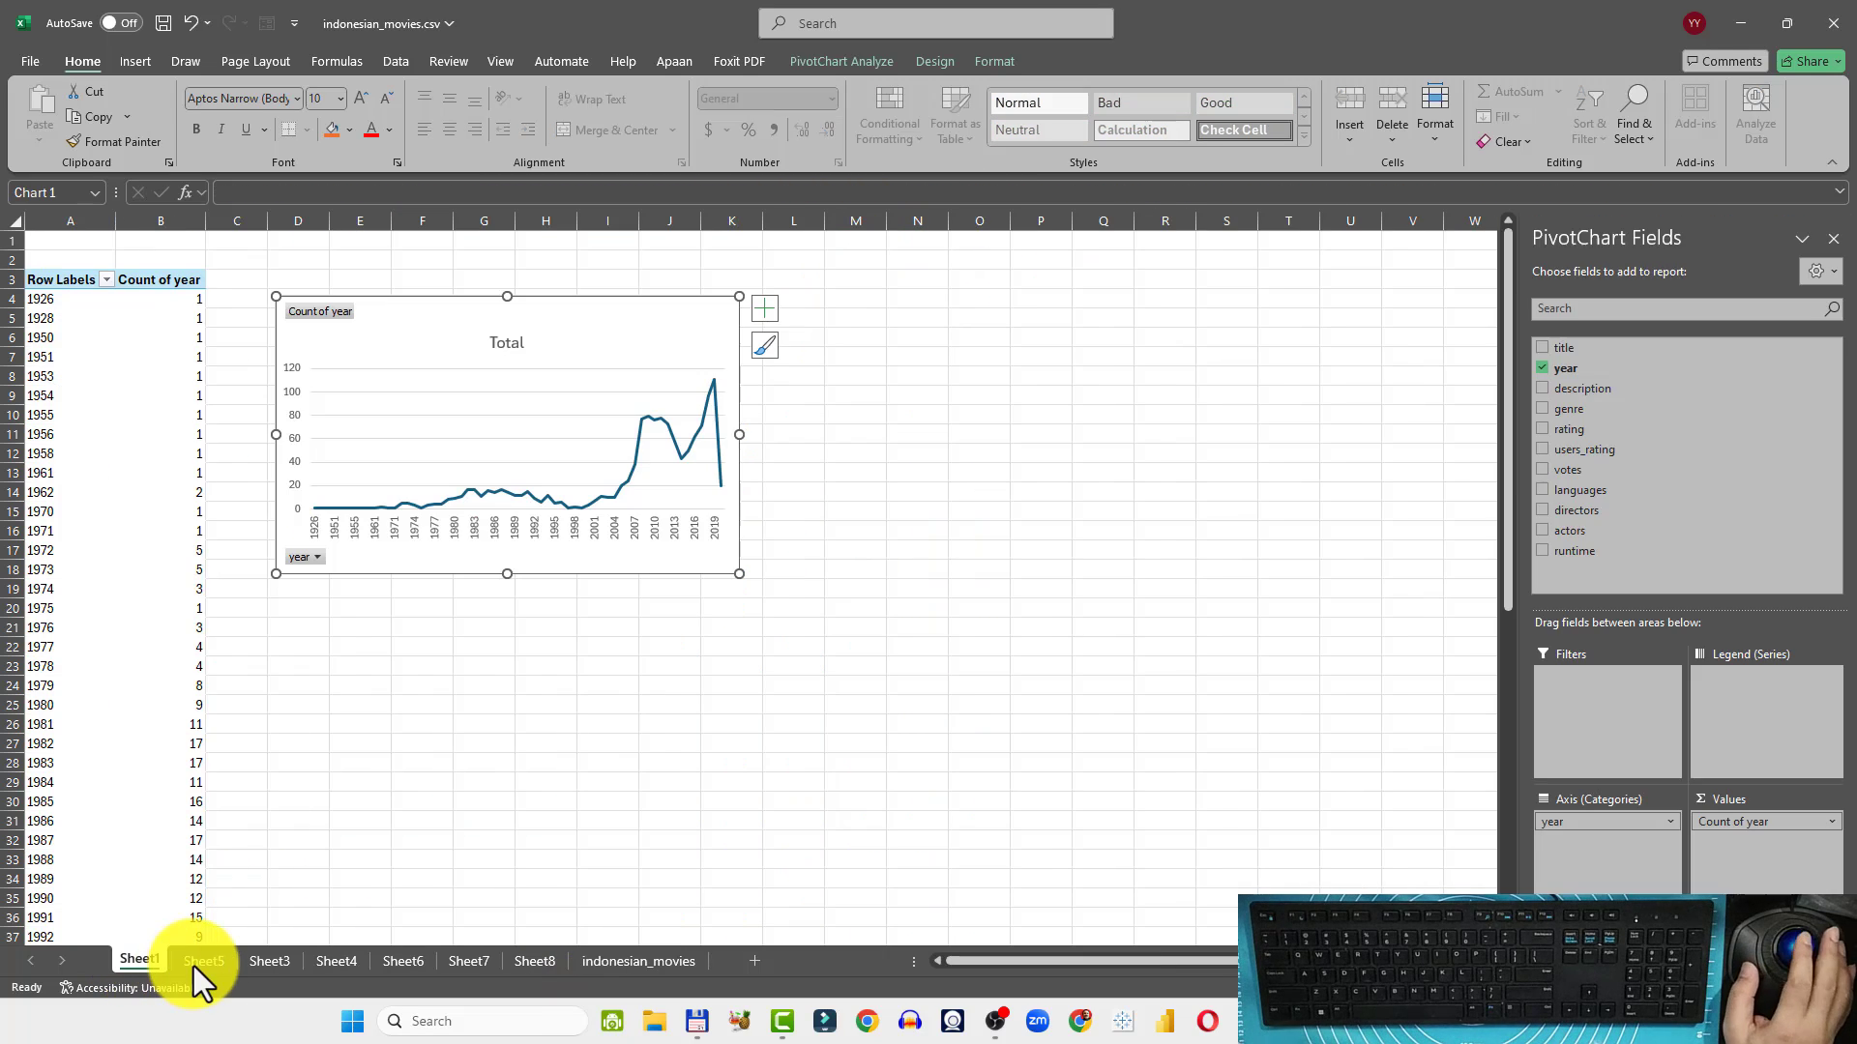
{"action": "left_click", "coordinate": [202, 961]}
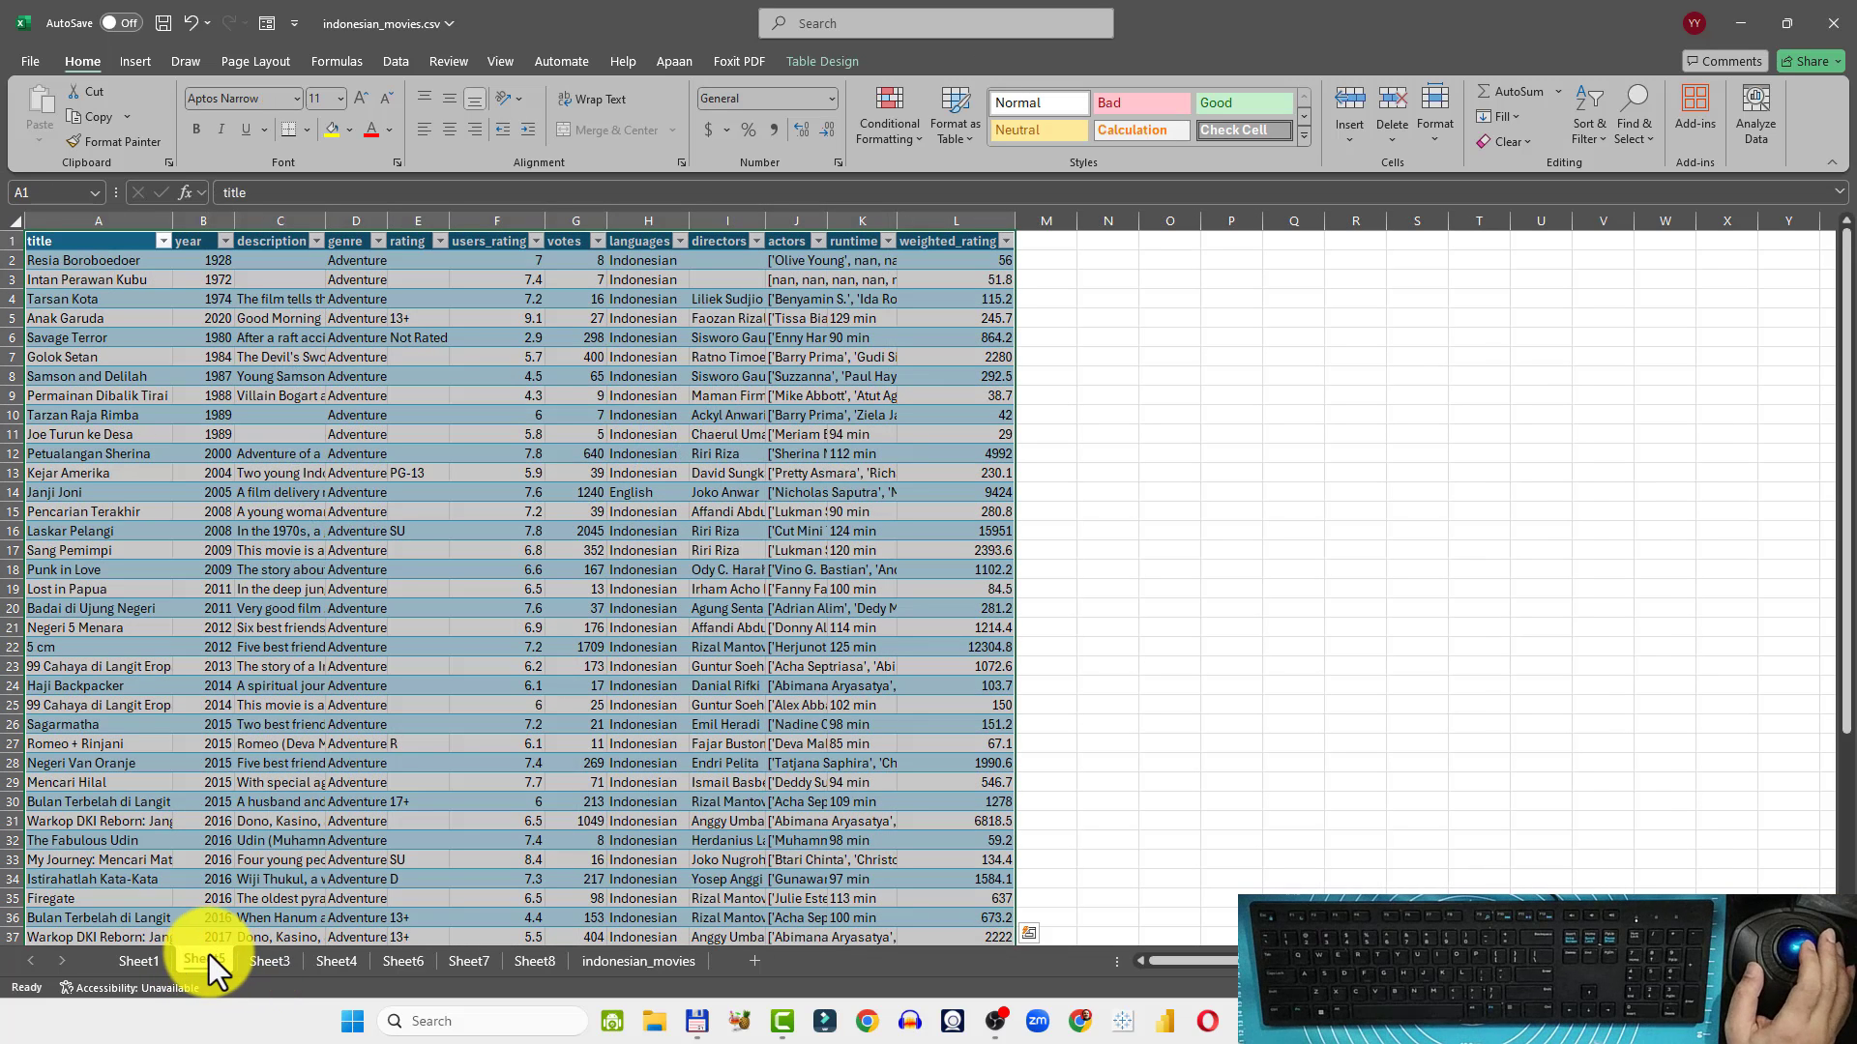
{"action": "right_click", "coordinate": [207, 961]}
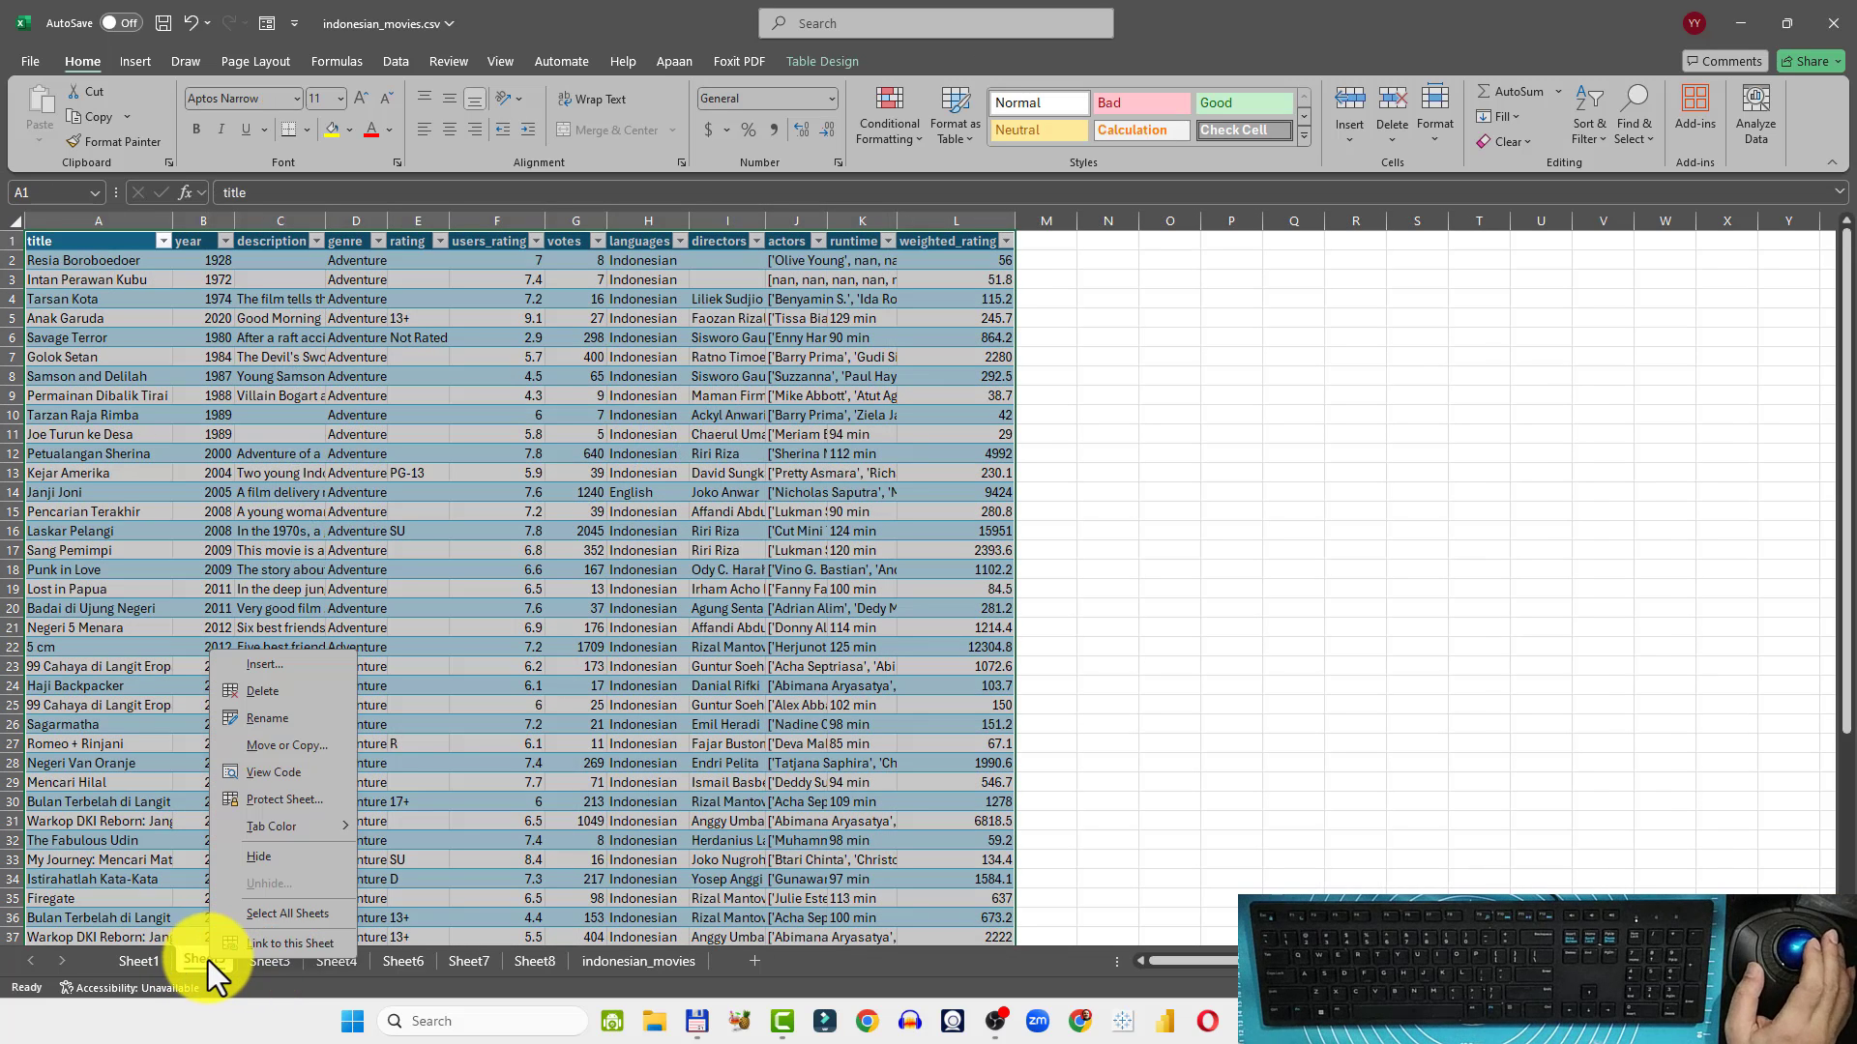
{"action": "left_click", "coordinate": [294, 690]}
{"action": "left_click", "coordinate": [890, 564]}
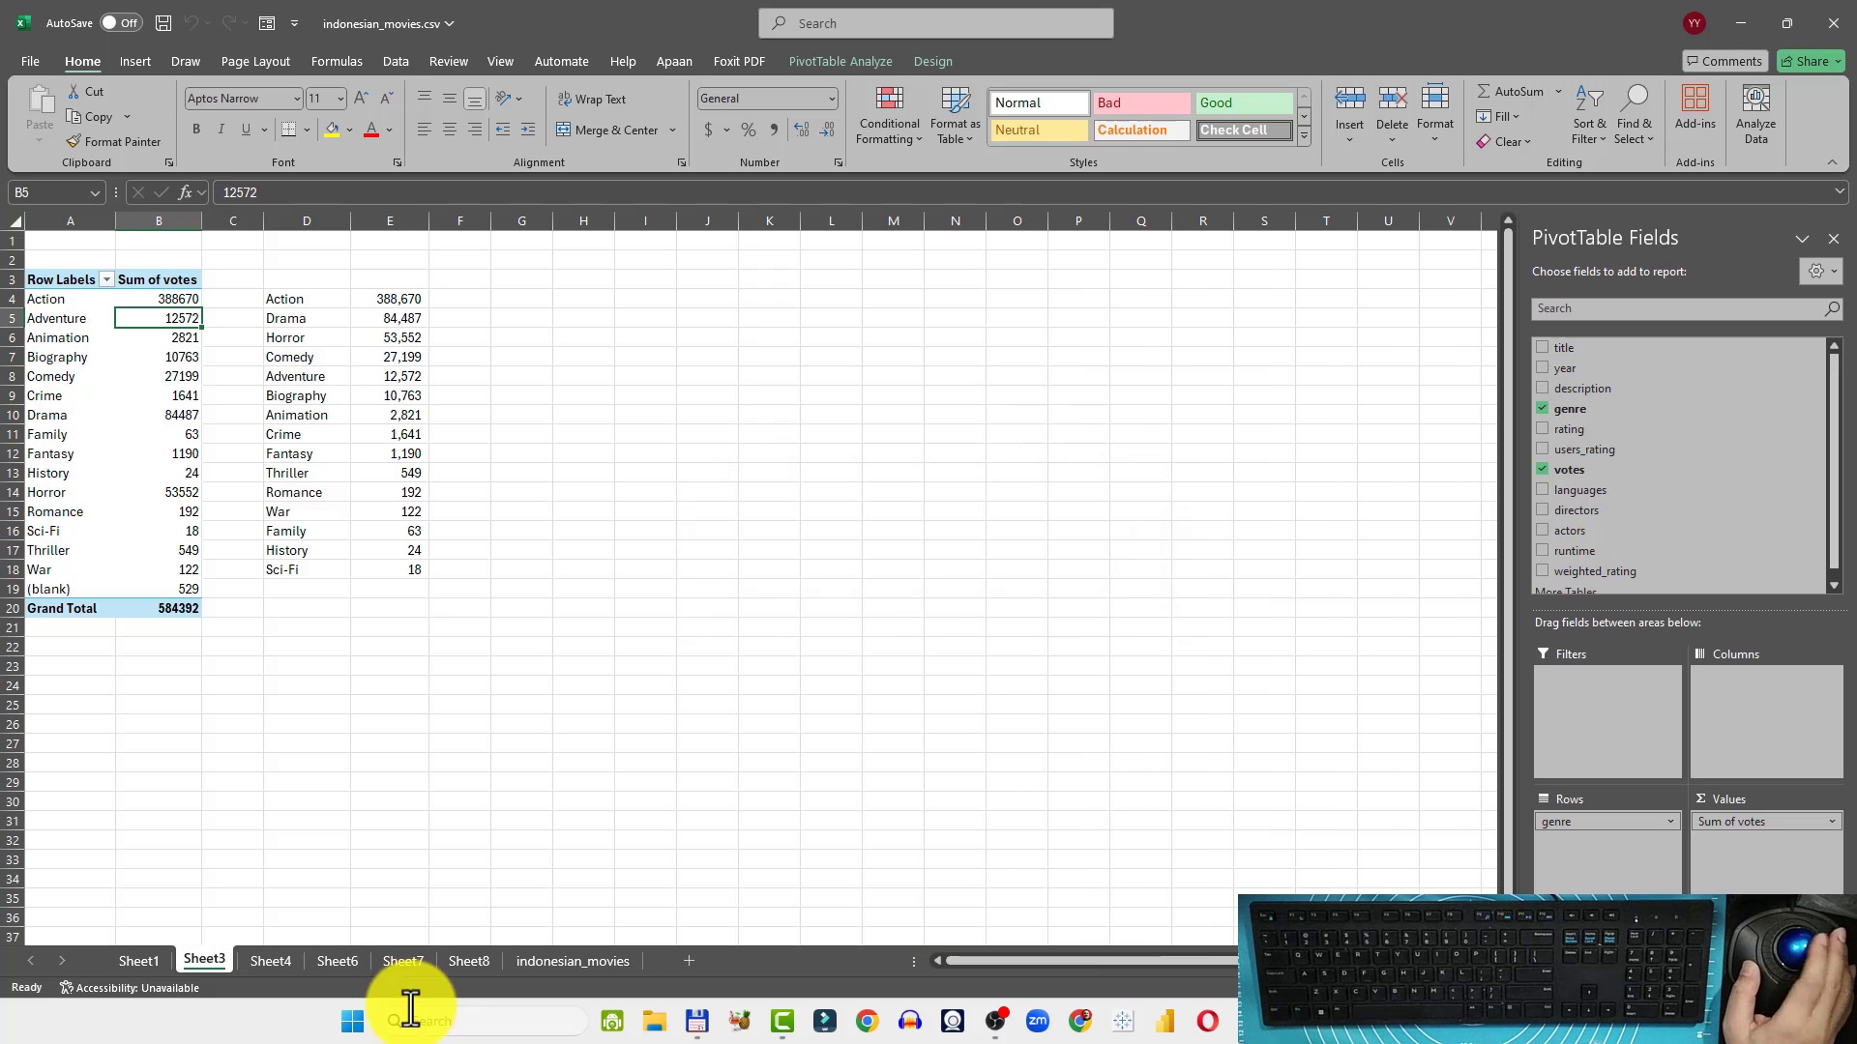
Go through the remaining analysis sheets and delete Sheet8 with the blank PivotTable
{"action": "left_click", "coordinate": [143, 960]}
{"action": "left_click", "coordinate": [202, 962]}
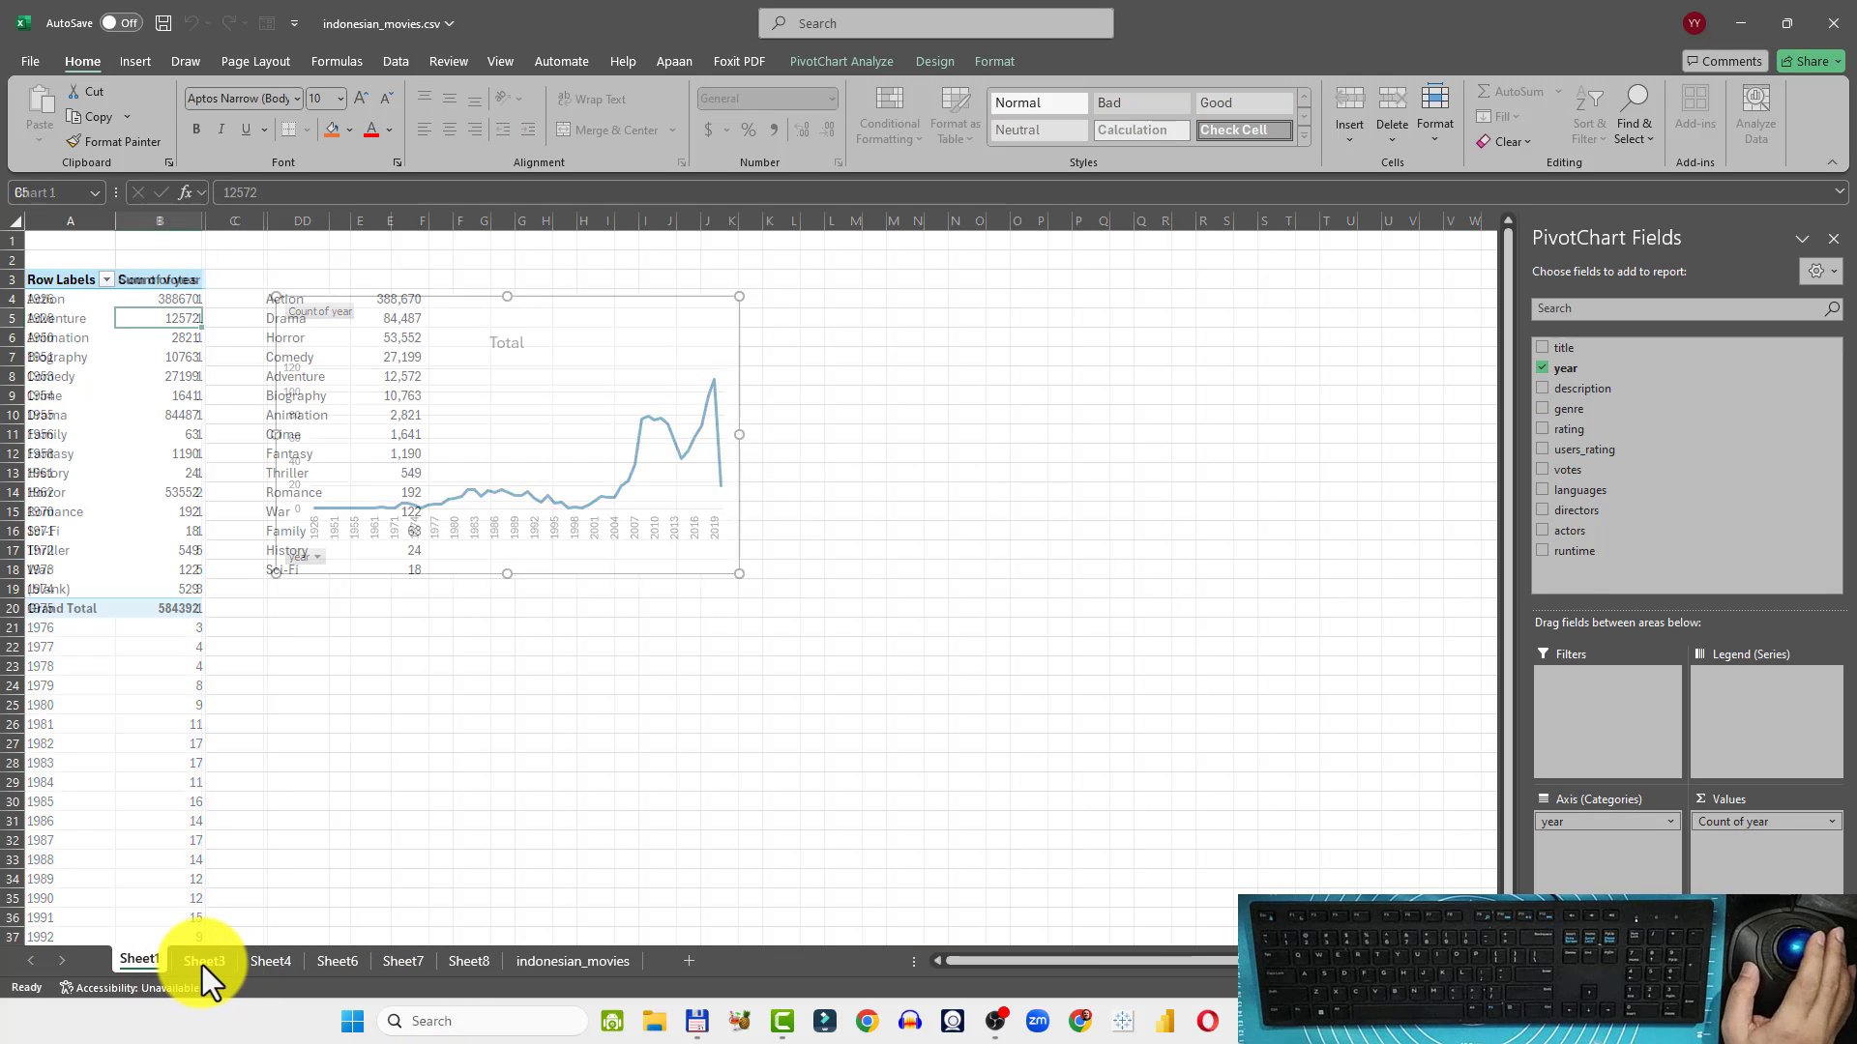
{"action": "left_click", "coordinate": [263, 961]}
{"action": "left_click", "coordinate": [327, 972]}
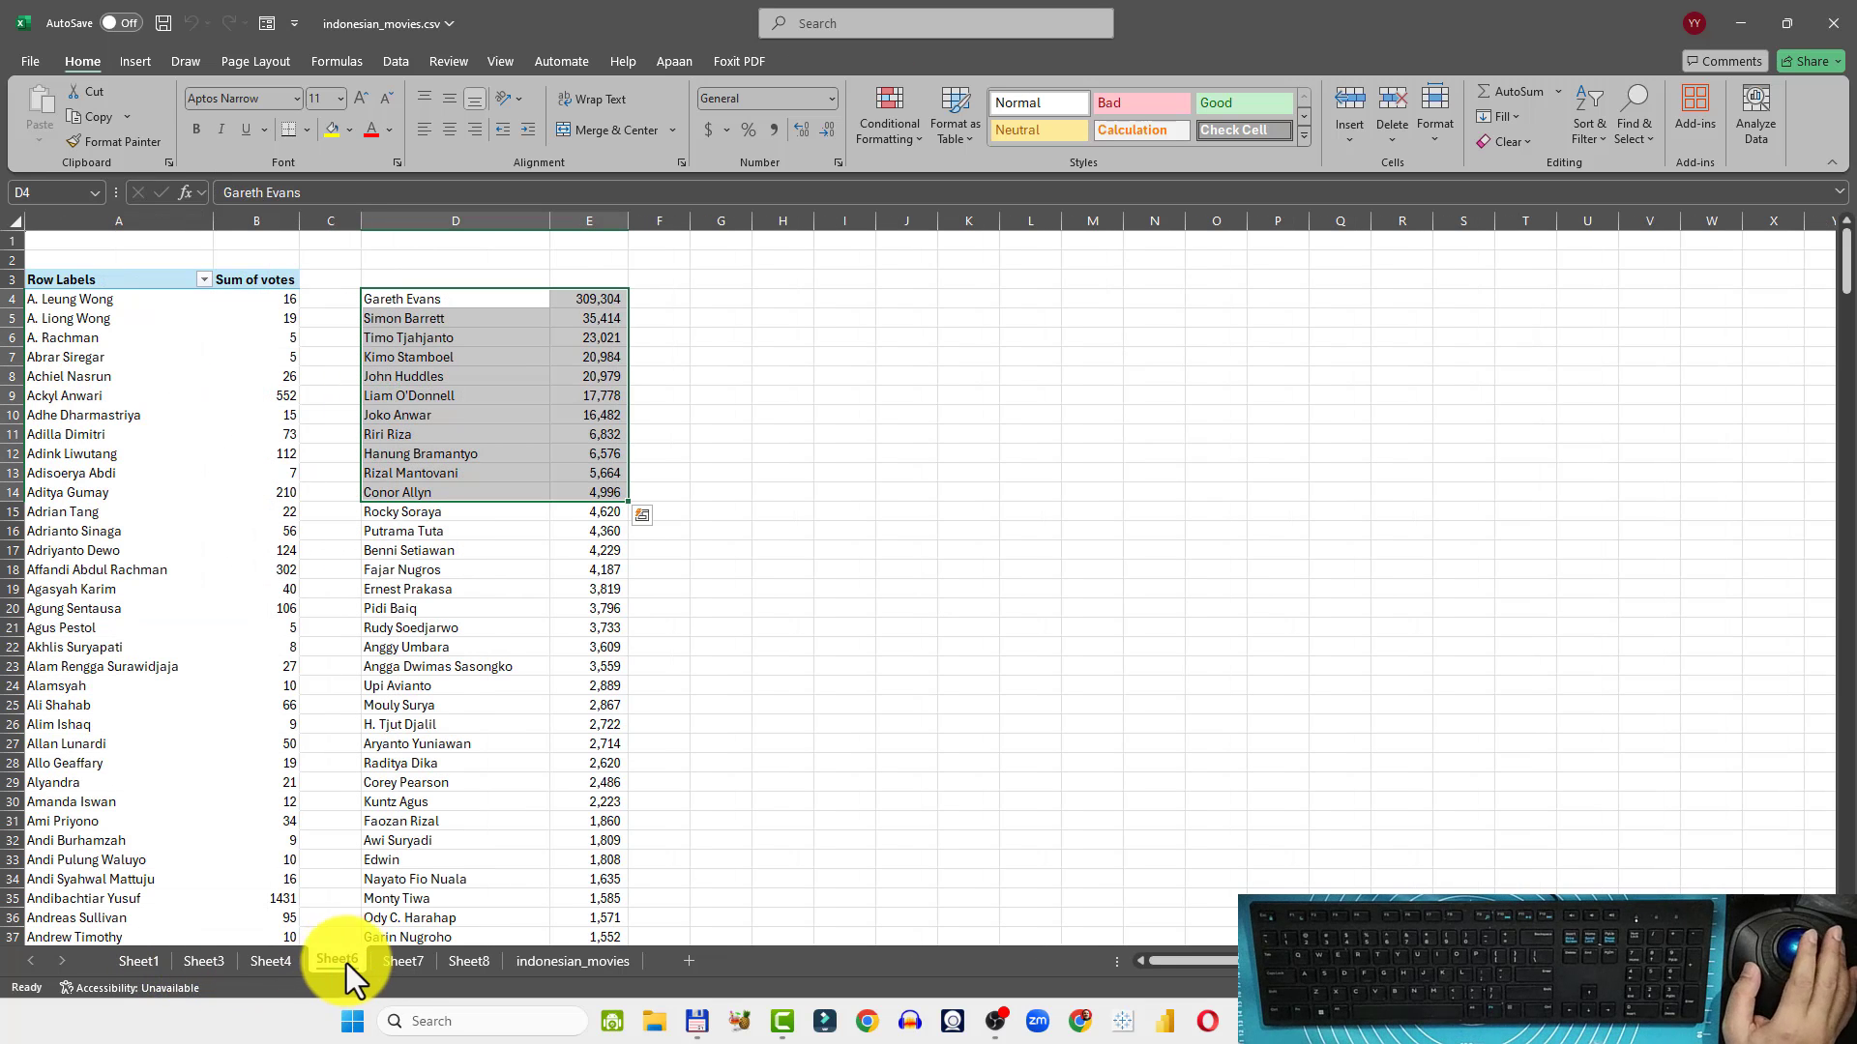
{"action": "left_click", "coordinate": [404, 963]}
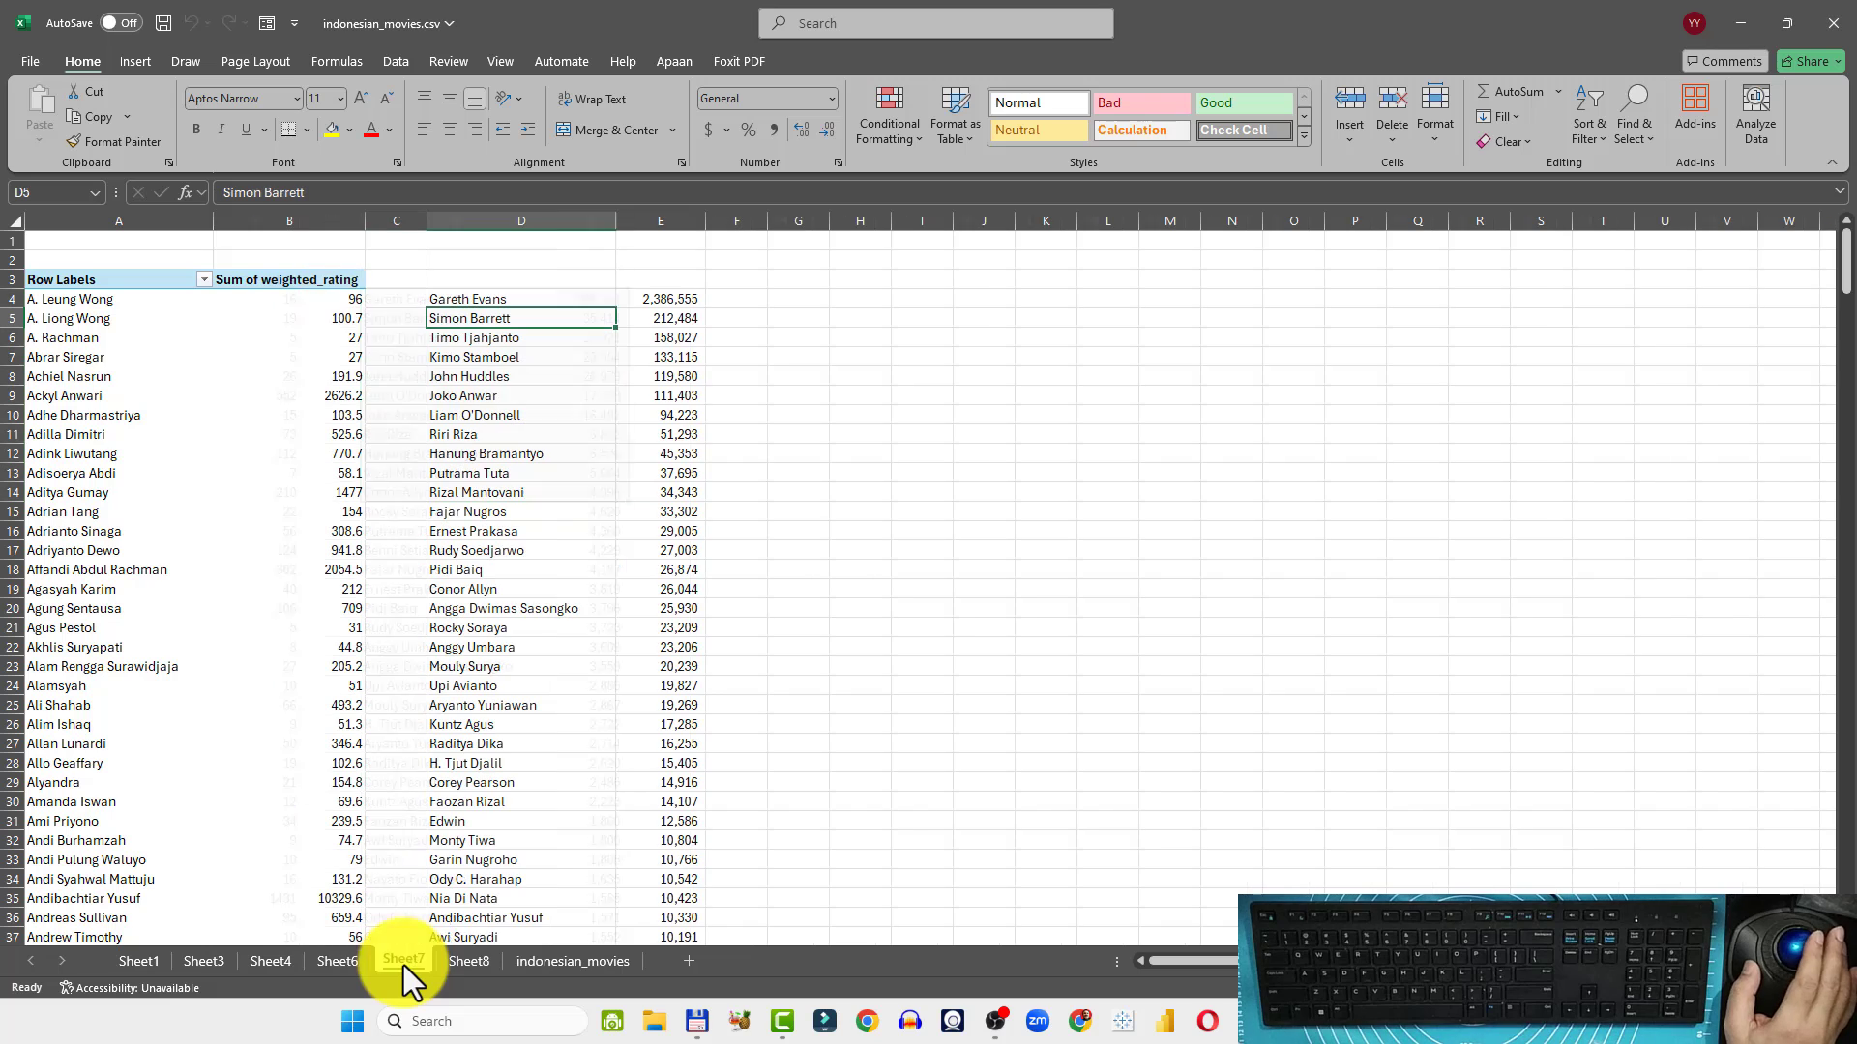
{"action": "left_click", "coordinate": [470, 962]}
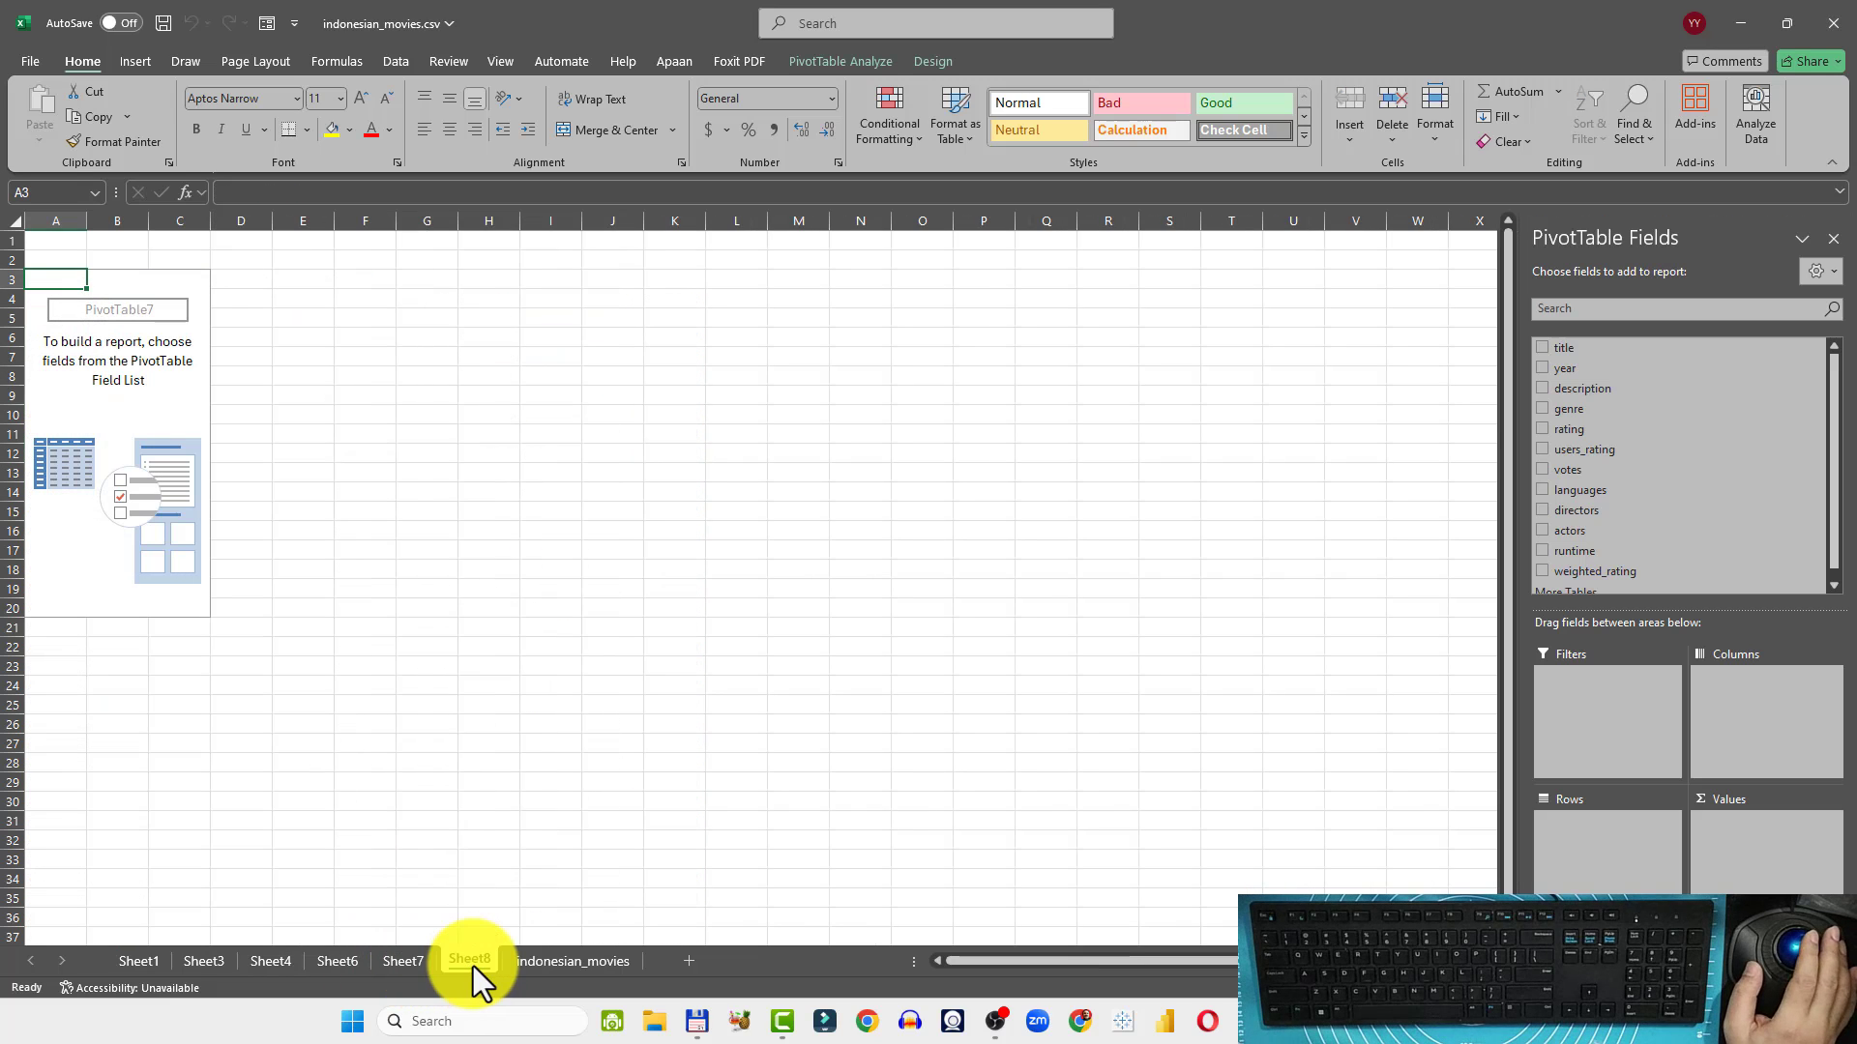
{"action": "right_click", "coordinate": [473, 967]}
{"action": "left_click", "coordinate": [513, 701]}
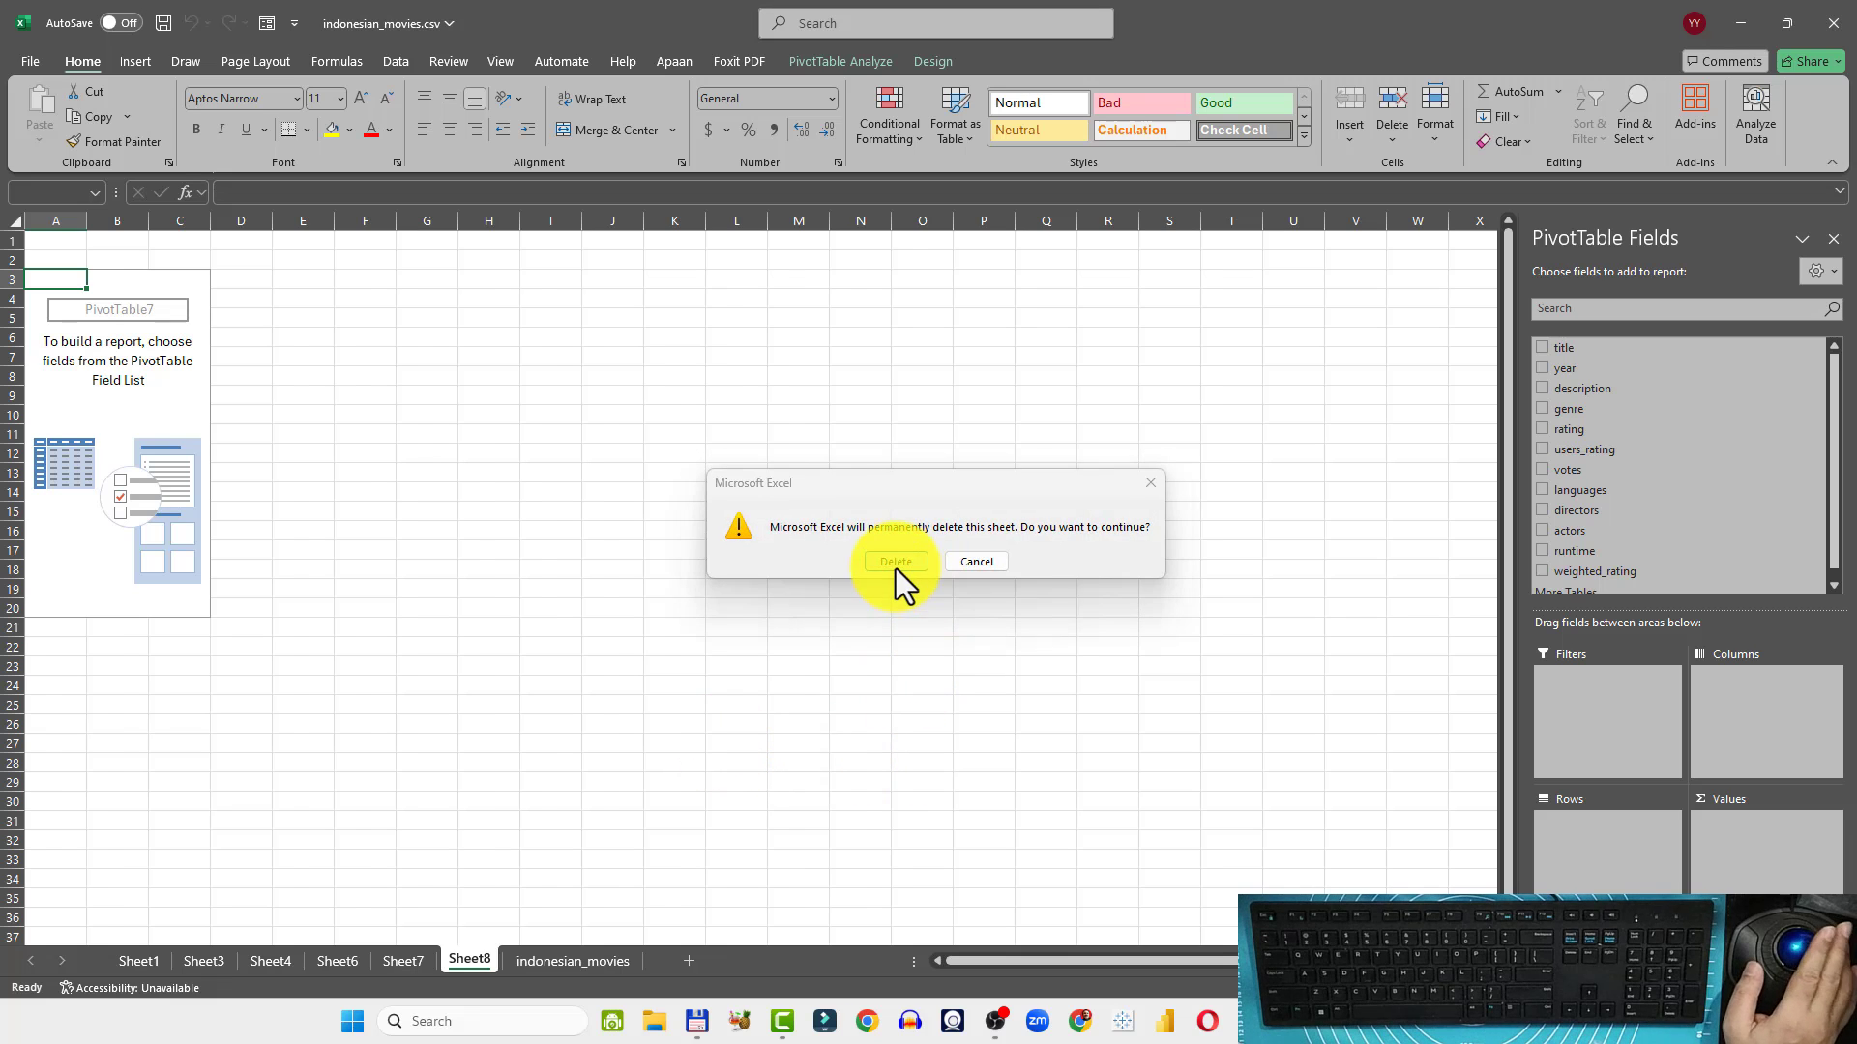
{"action": "left_click", "coordinate": [895, 569]}
Return to the yearly chart on Sheet1, switch to PowerPoint and create a presentation from the Hiasan Bunga template
{"action": "left_click", "coordinate": [146, 953]}
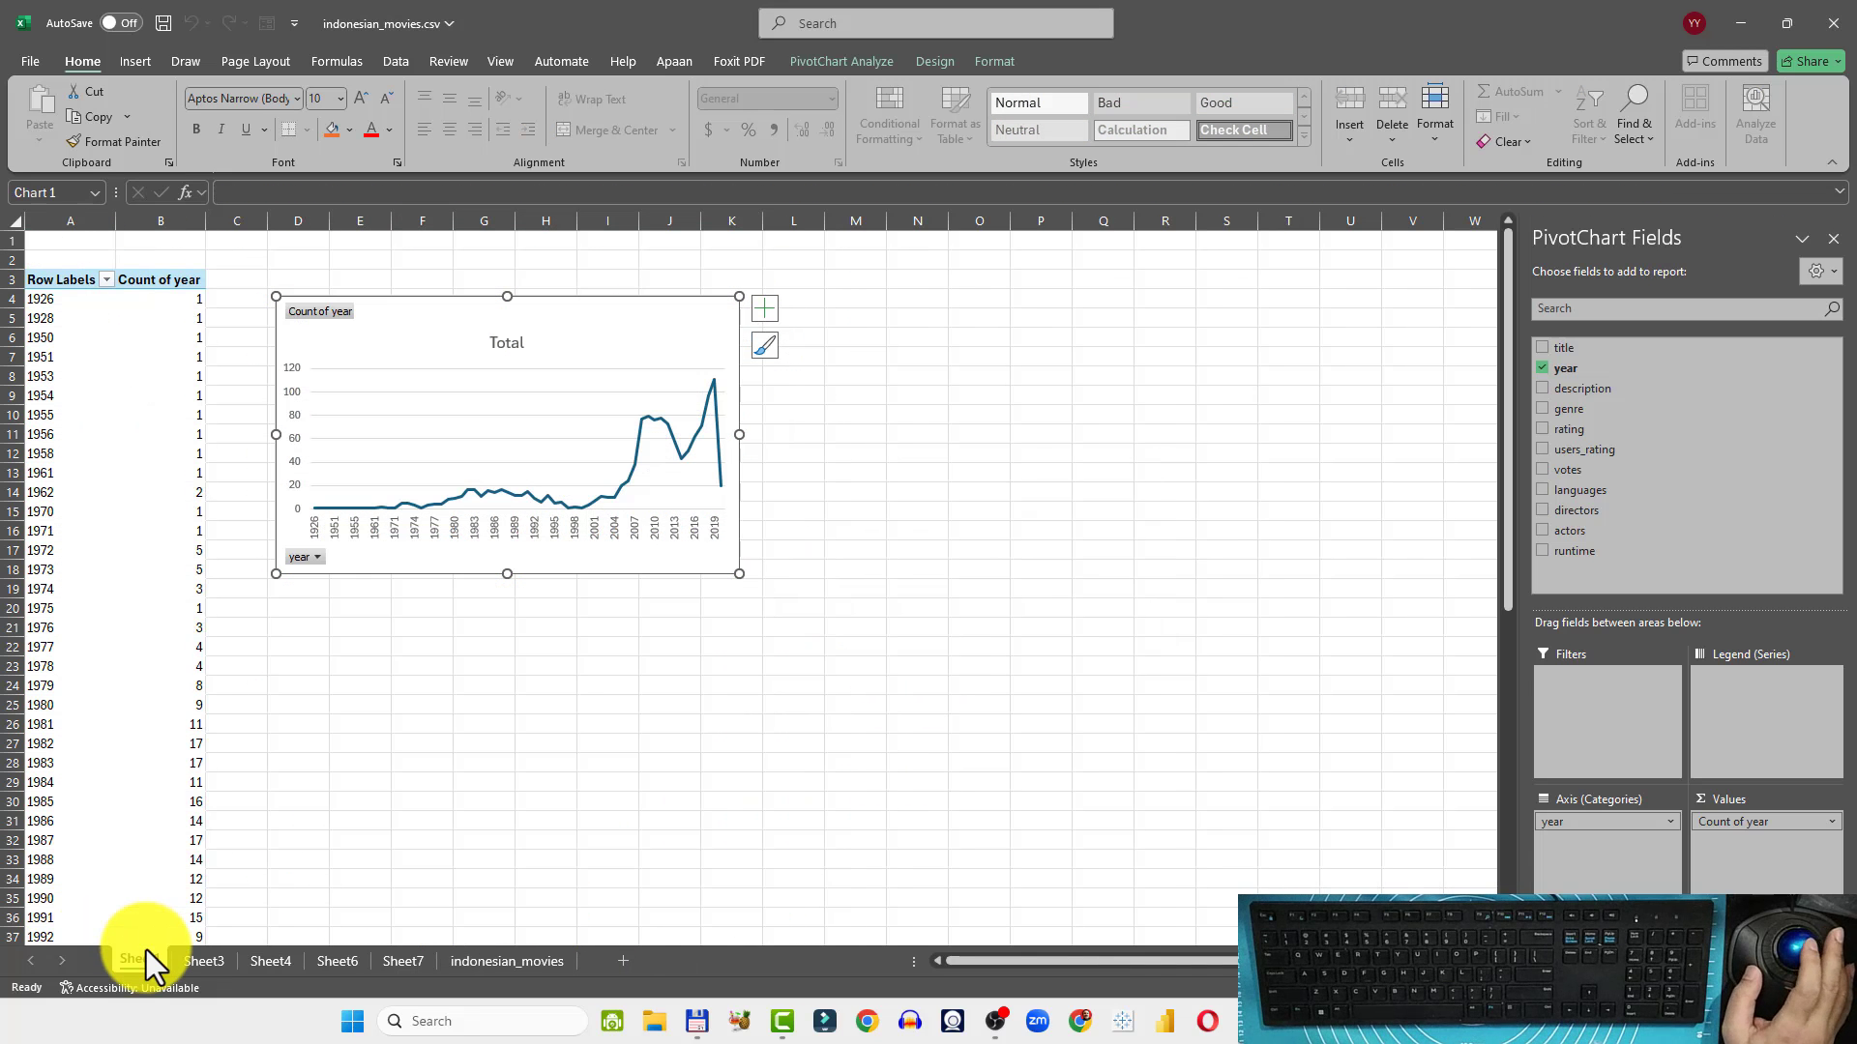
{"action": "left_click", "coordinate": [525, 1023]}
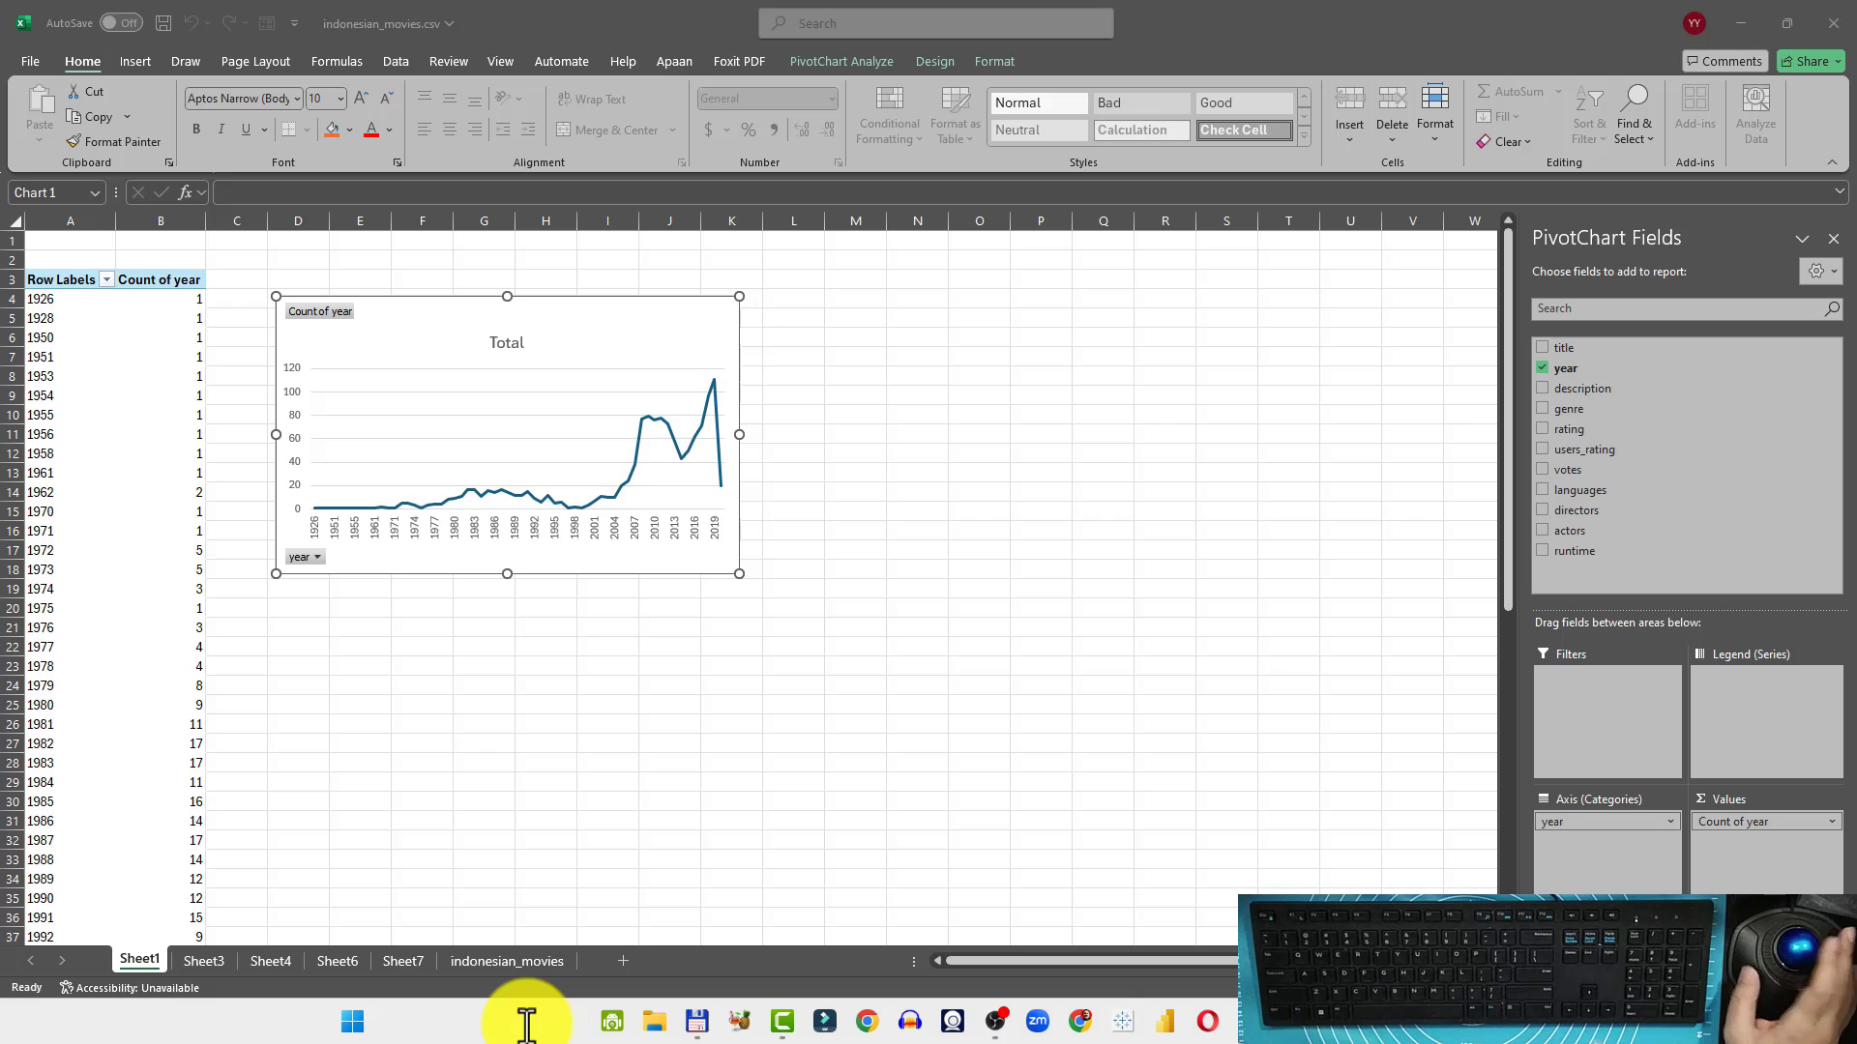
{"action": "type", "text": "power"}
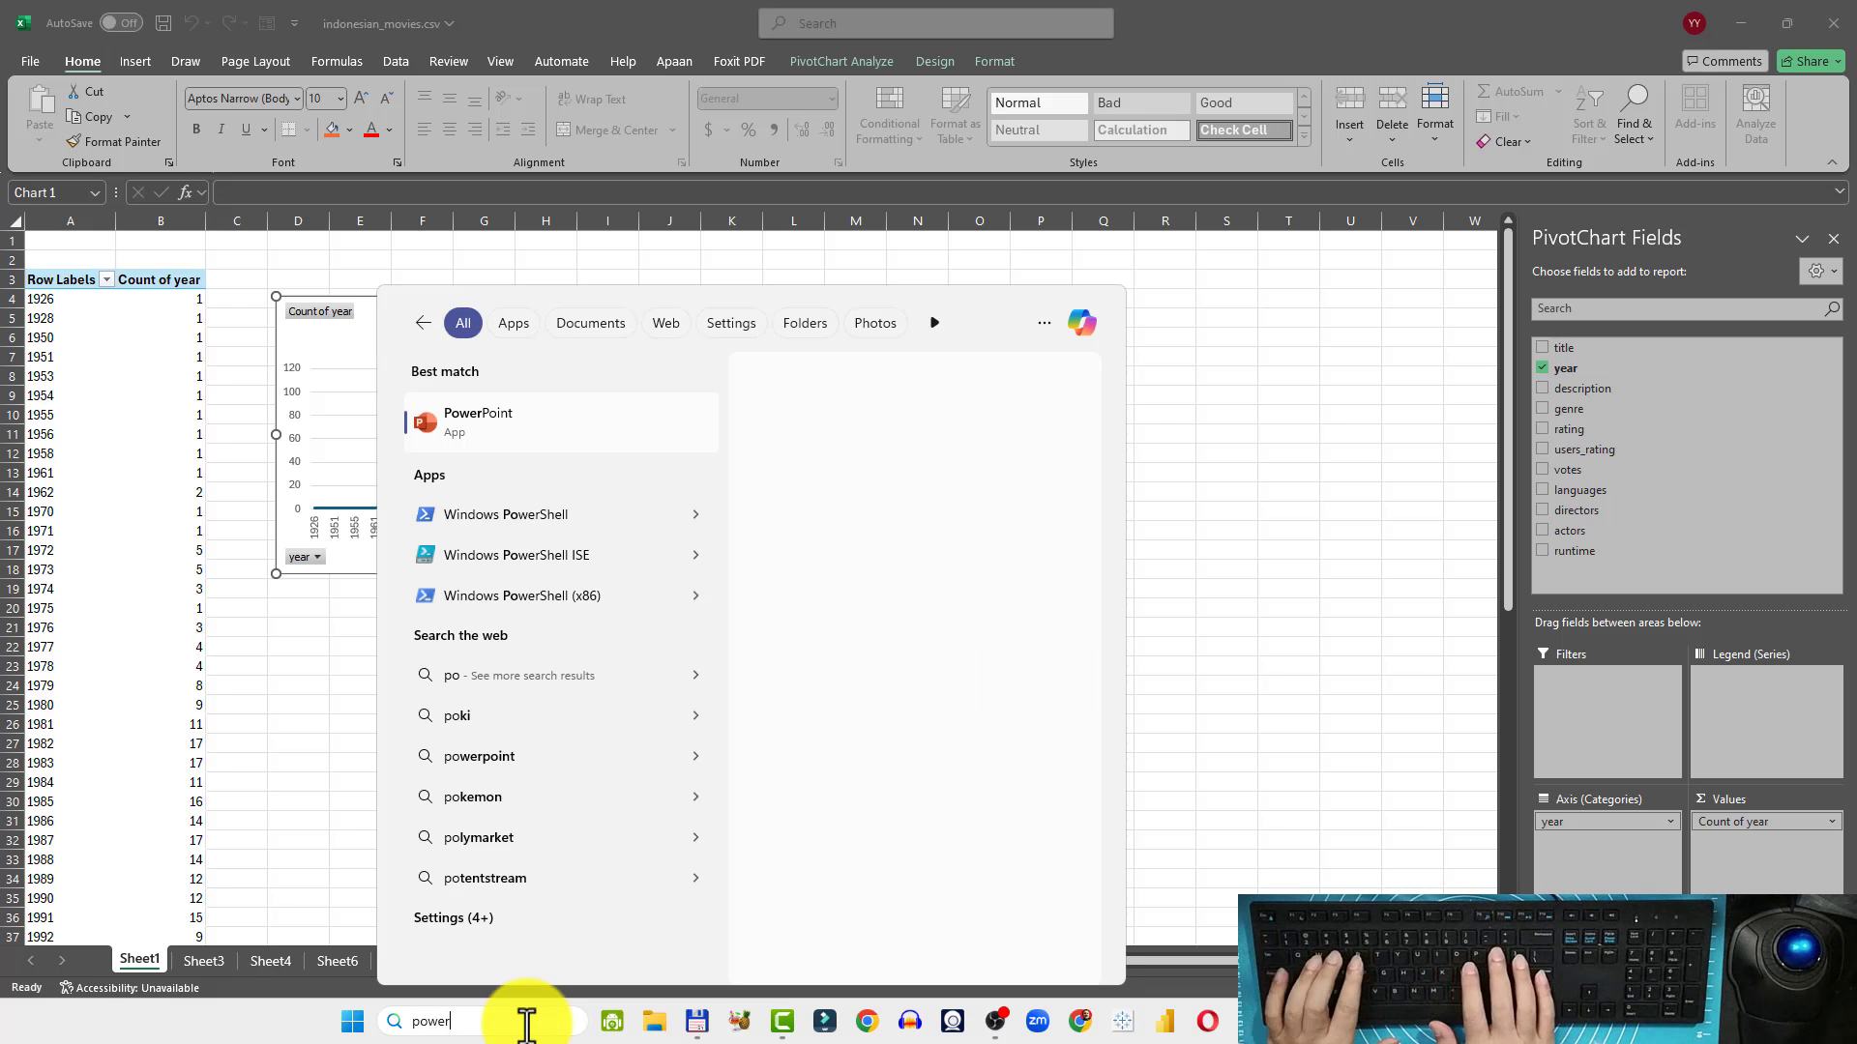
{"action": "key", "text": "Return"}
{"action": "scroll", "coordinate": [774, 754], "scroll_direction": "down", "scroll_amount": 1}
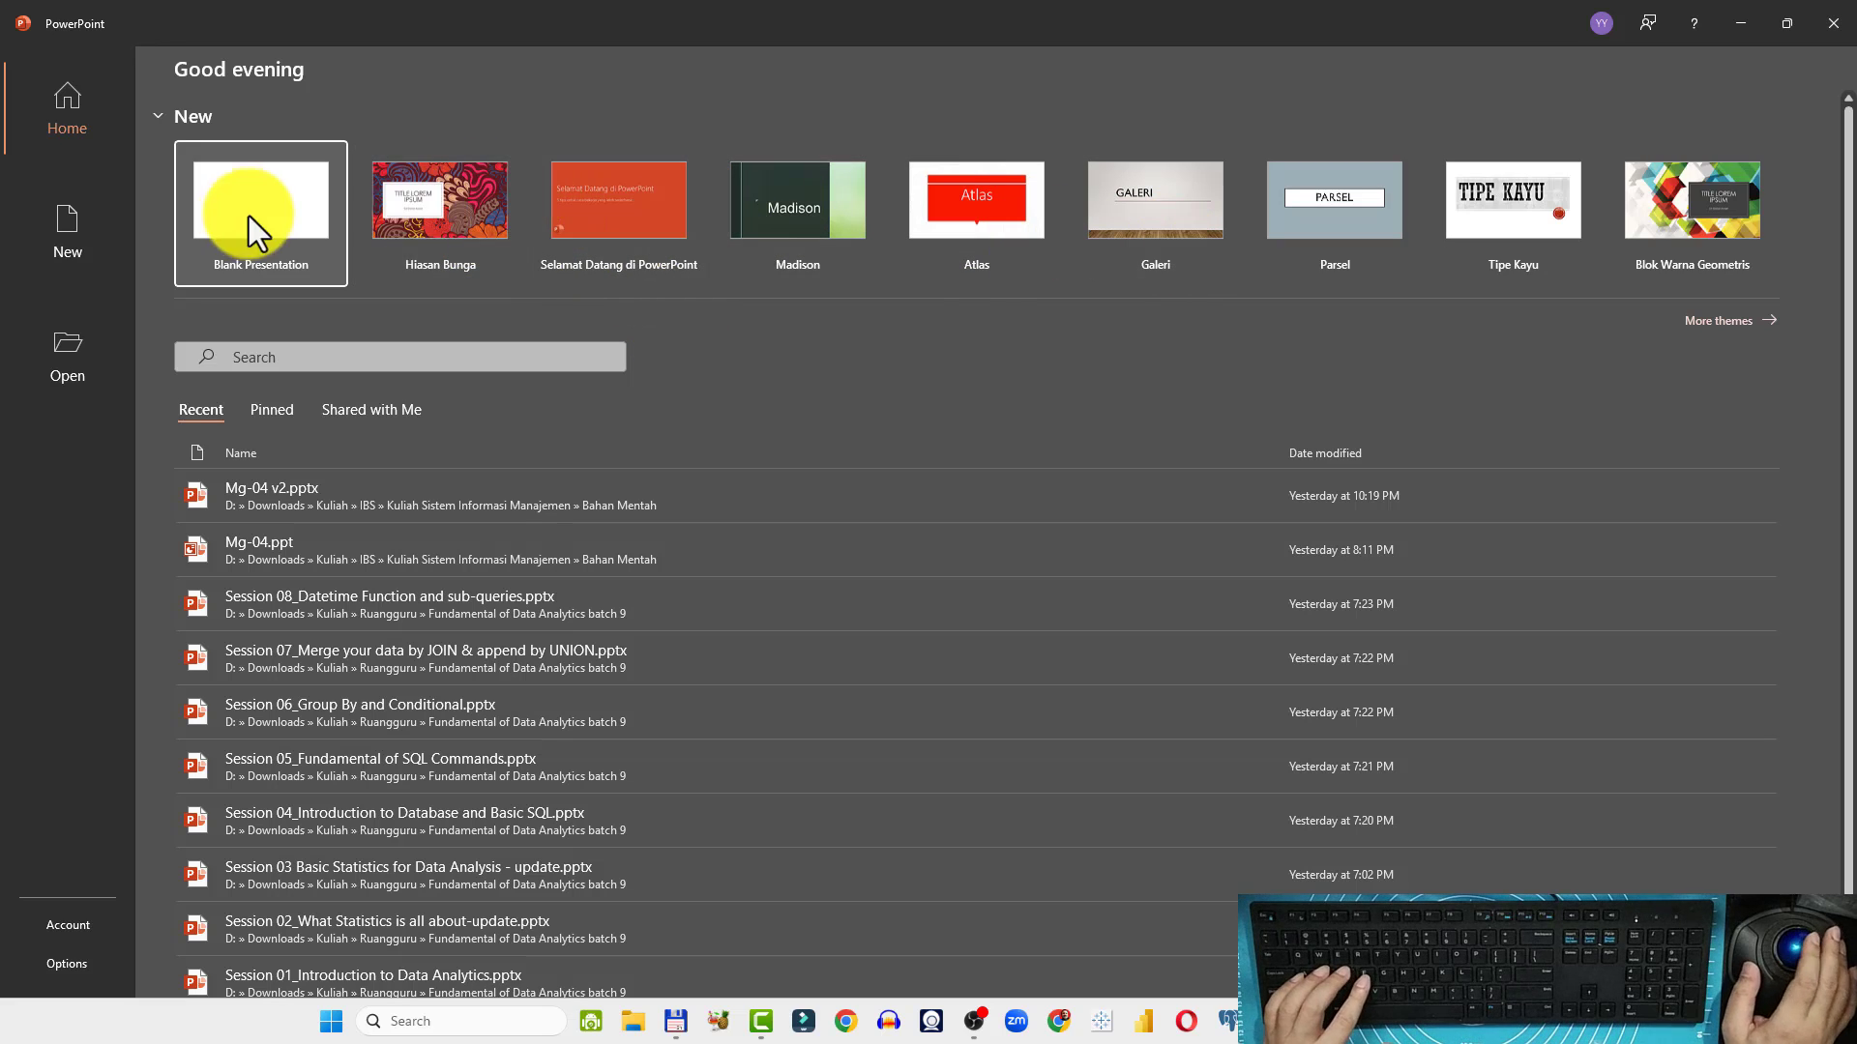
{"action": "left_click", "coordinate": [454, 211]}
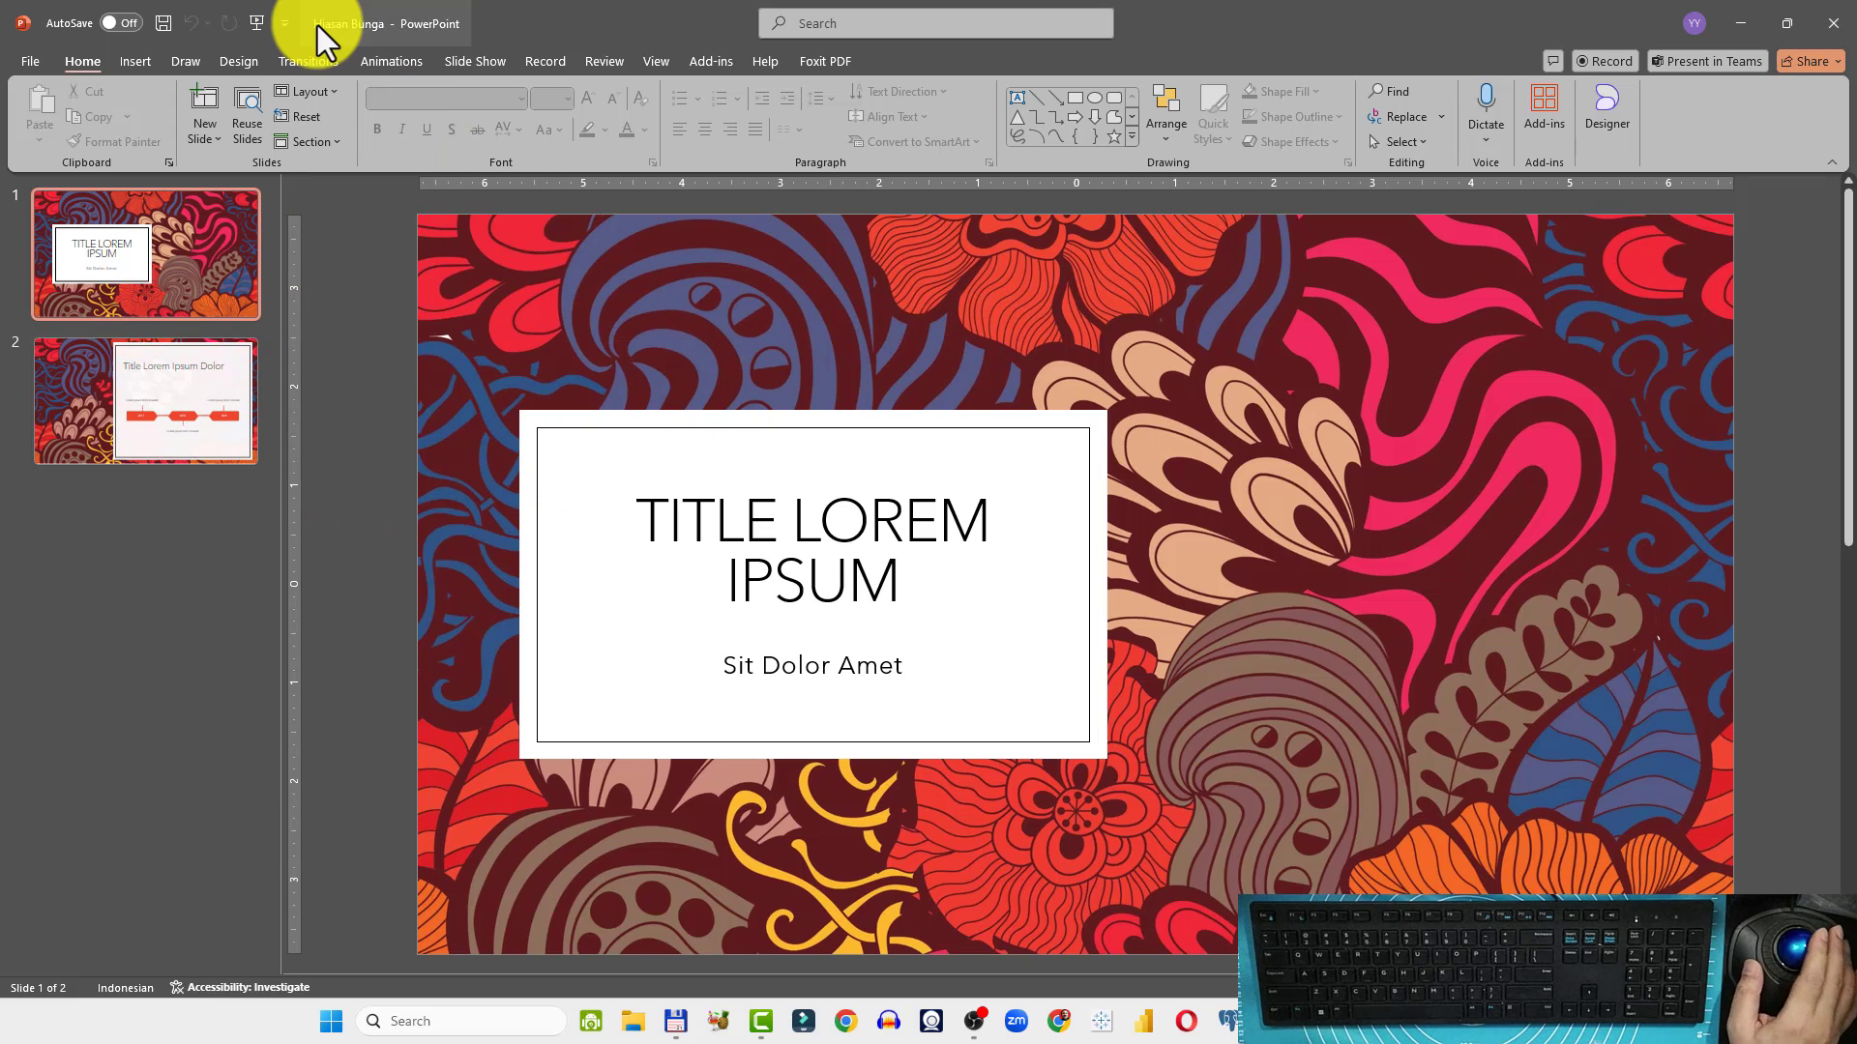
Add a new title-and-content slide after slide 2
{"action": "left_click", "coordinate": [195, 525]}
{"action": "right_click", "coordinate": [195, 525]}
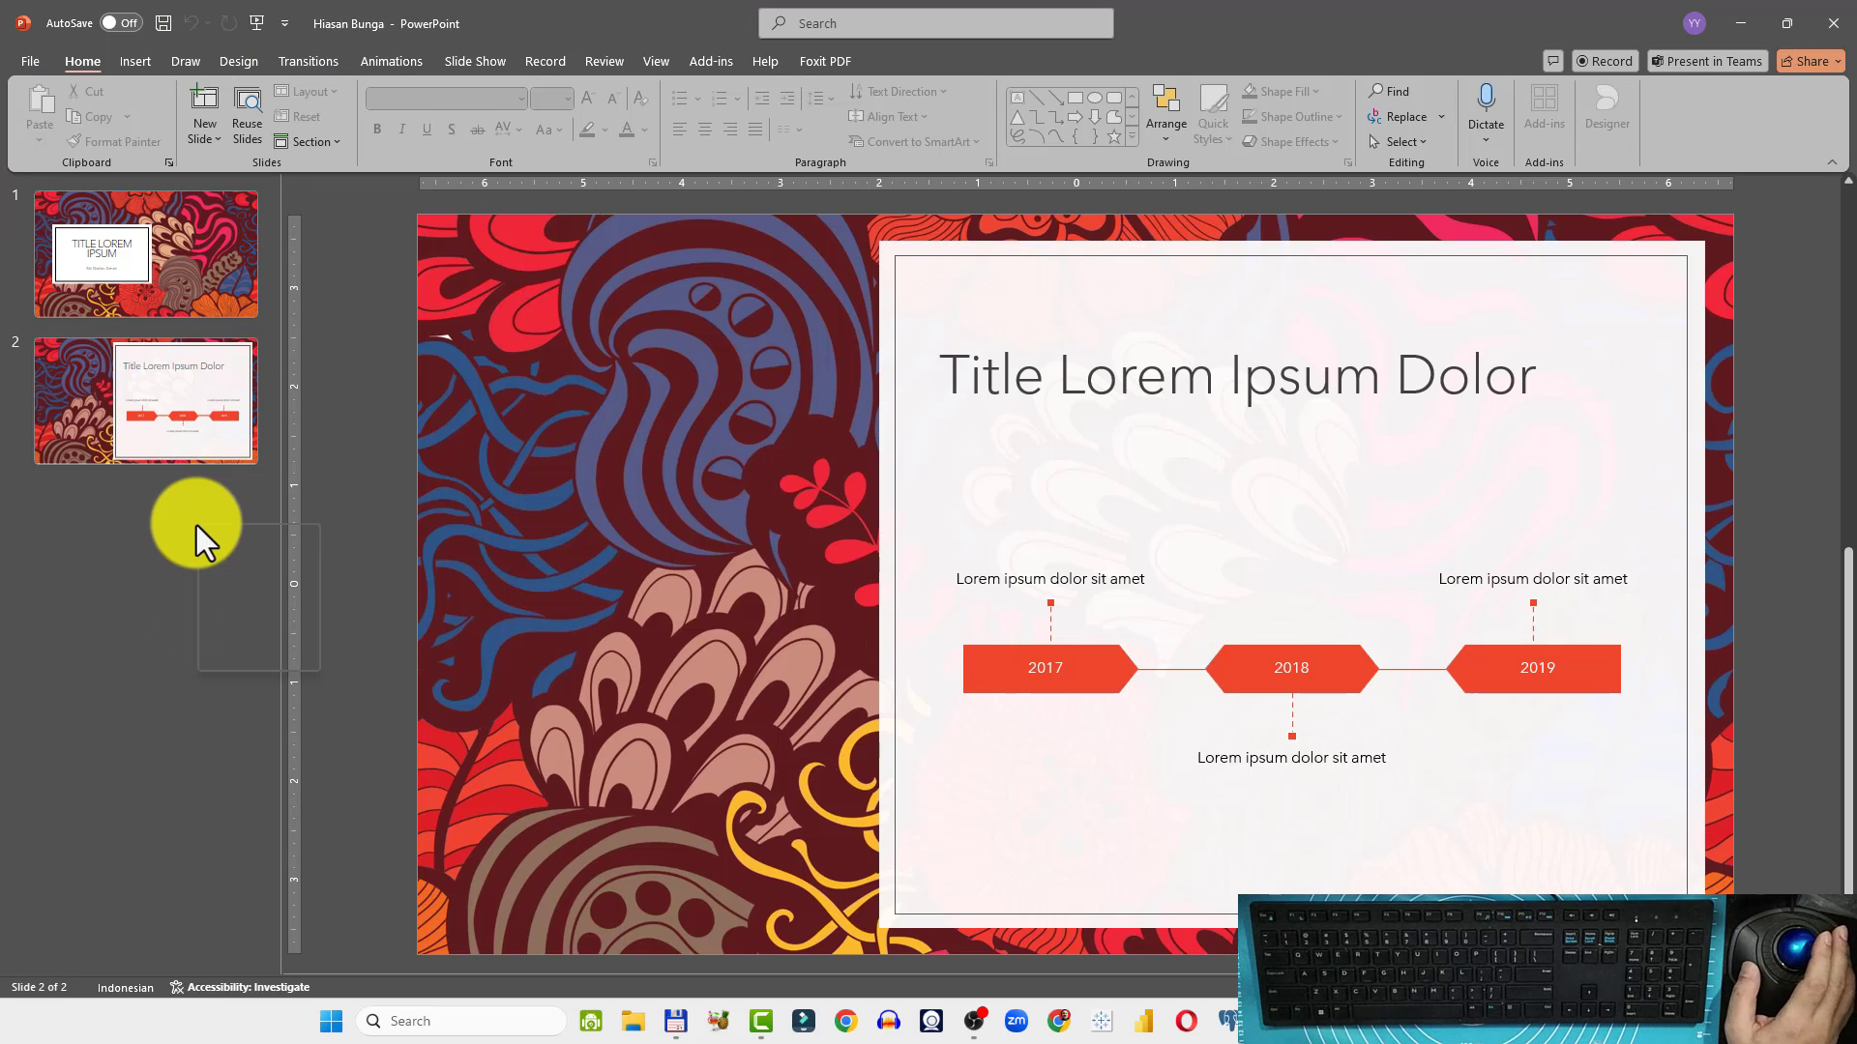
{"action": "left_click", "coordinate": [261, 608]}
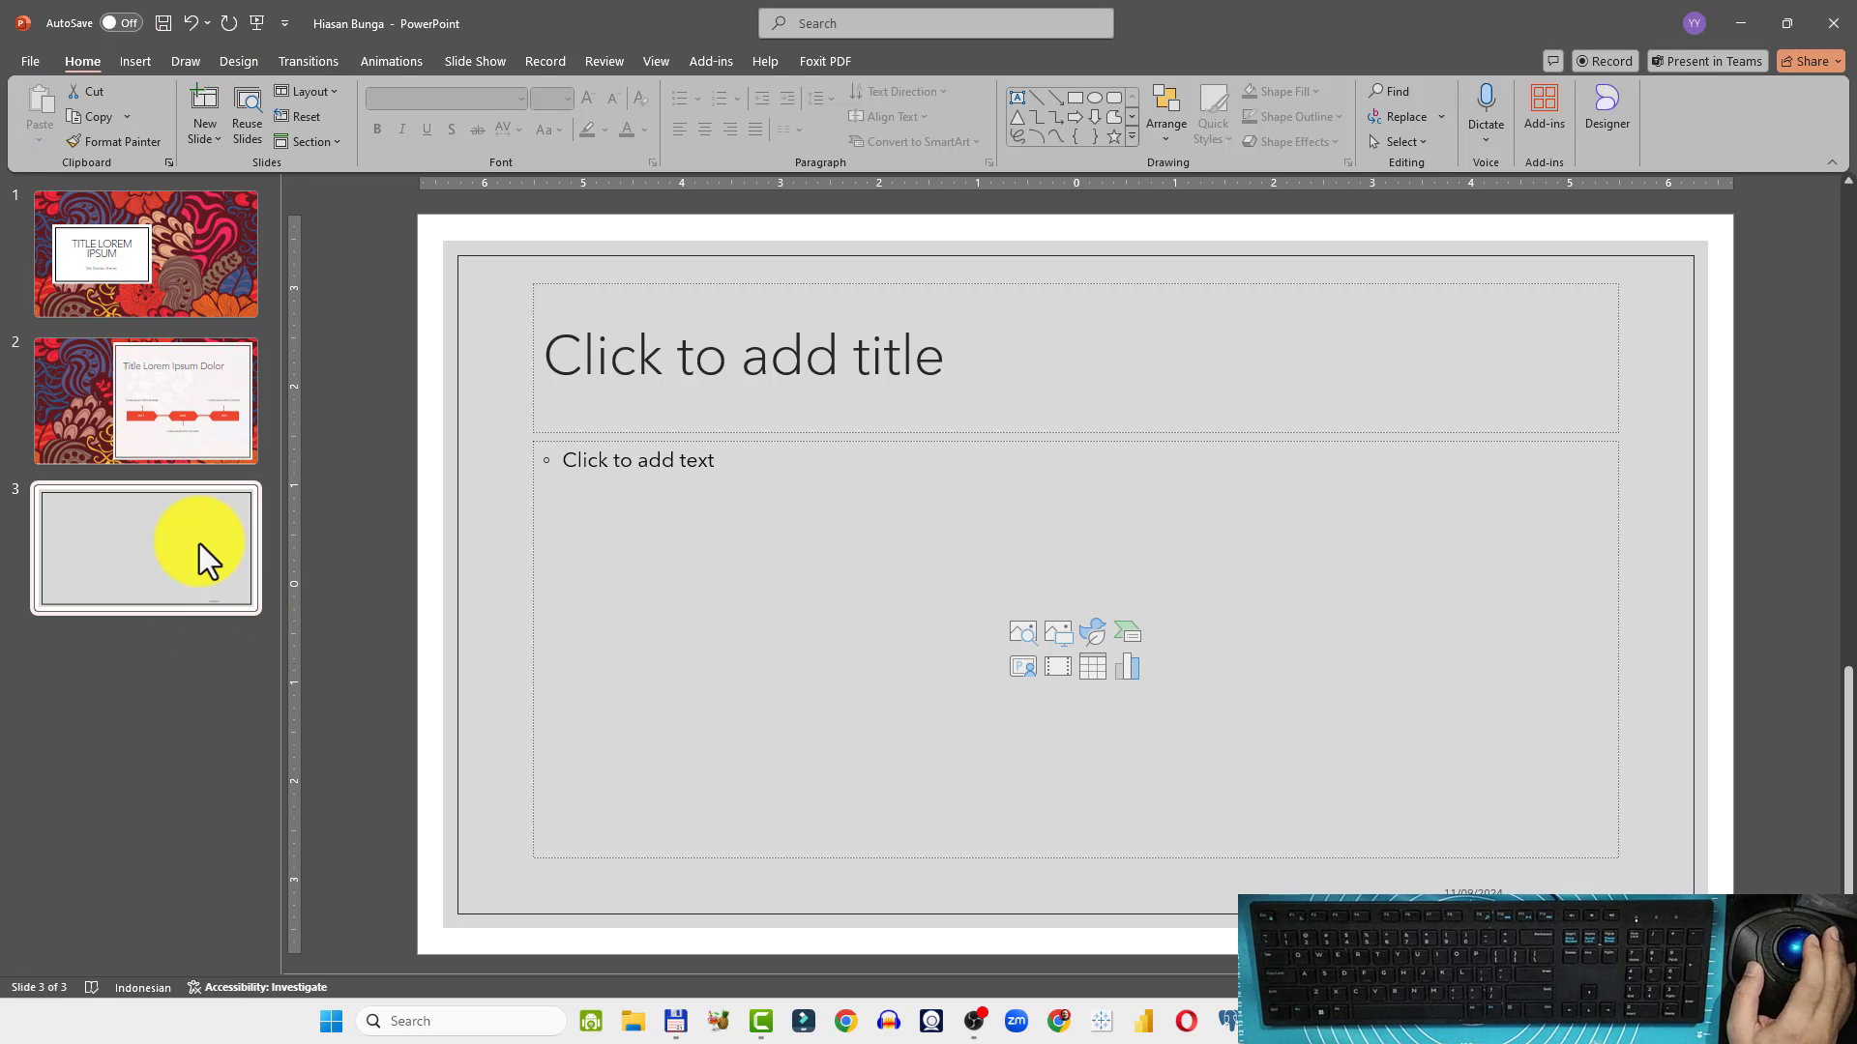
Replace the placeholder title on slide 1 with "ANALISA FILM INDONESIA" and open slide 2
{"action": "left_click", "coordinate": [75, 391]}
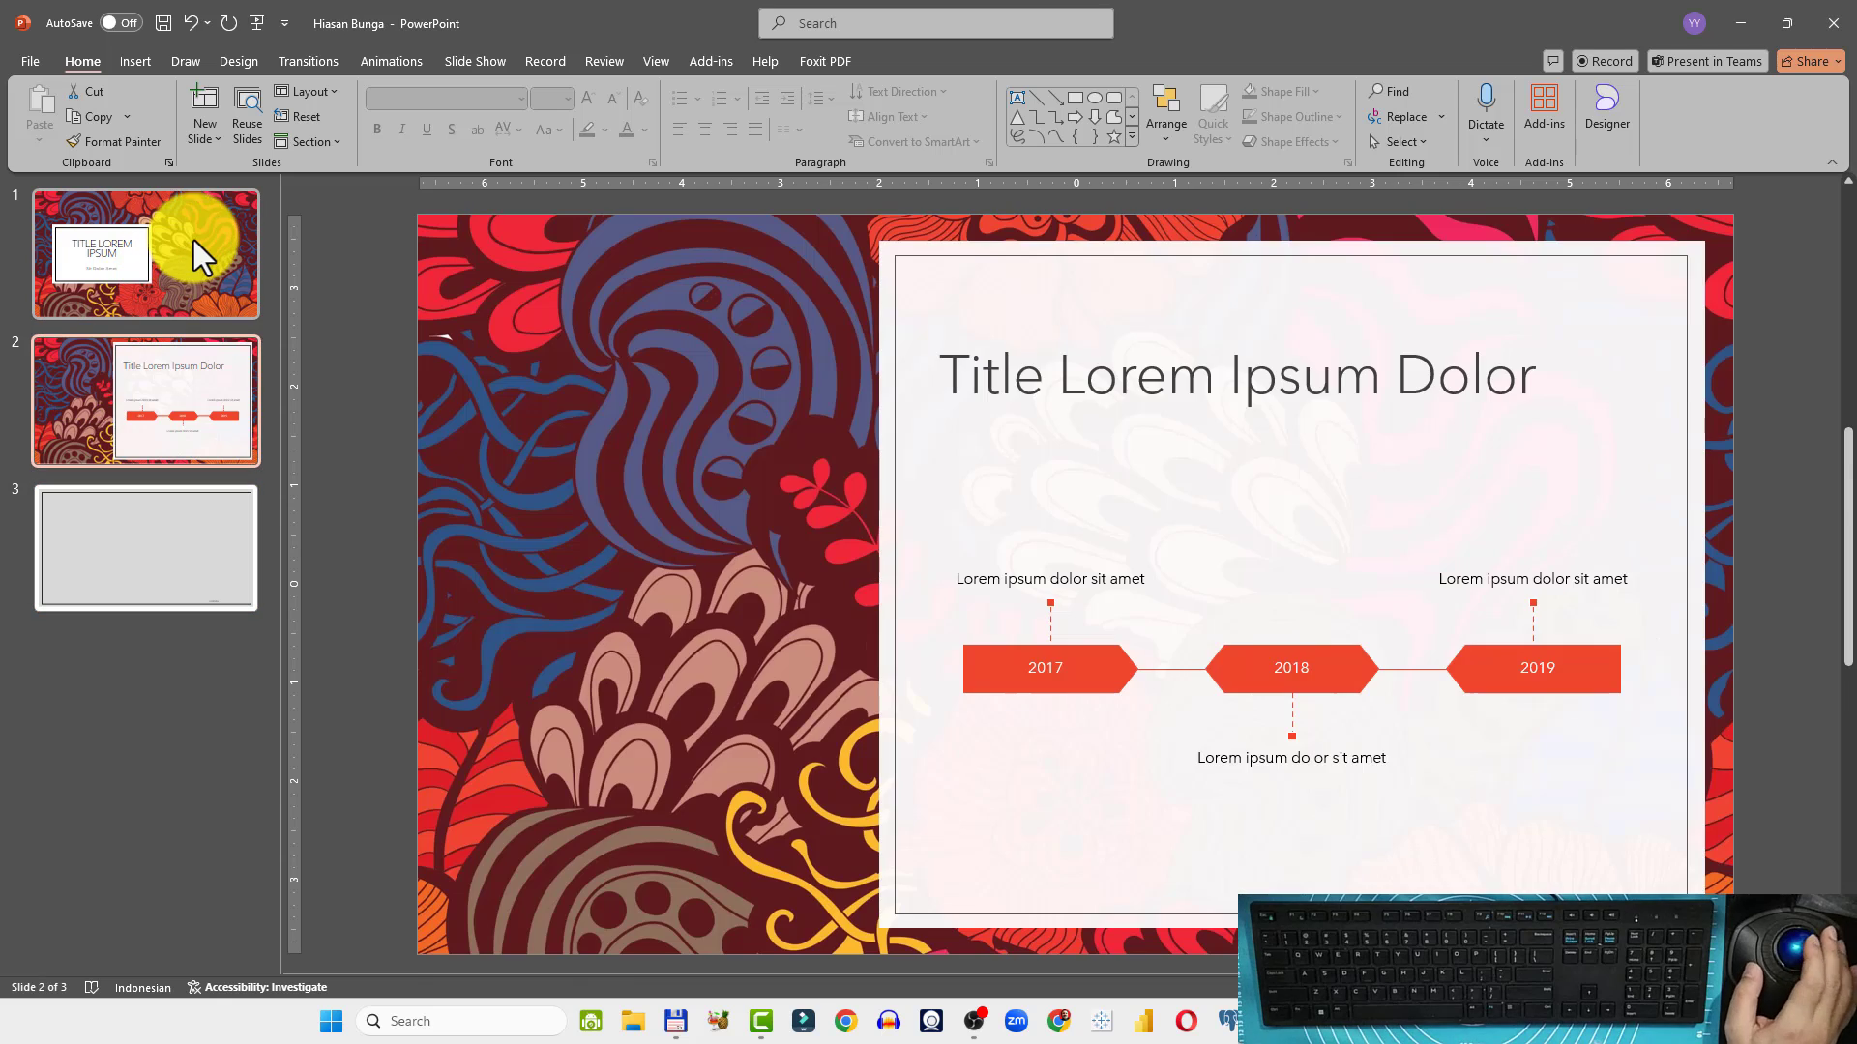
{"action": "left_click", "coordinate": [197, 242]}
{"action": "left_click", "coordinate": [916, 560]}
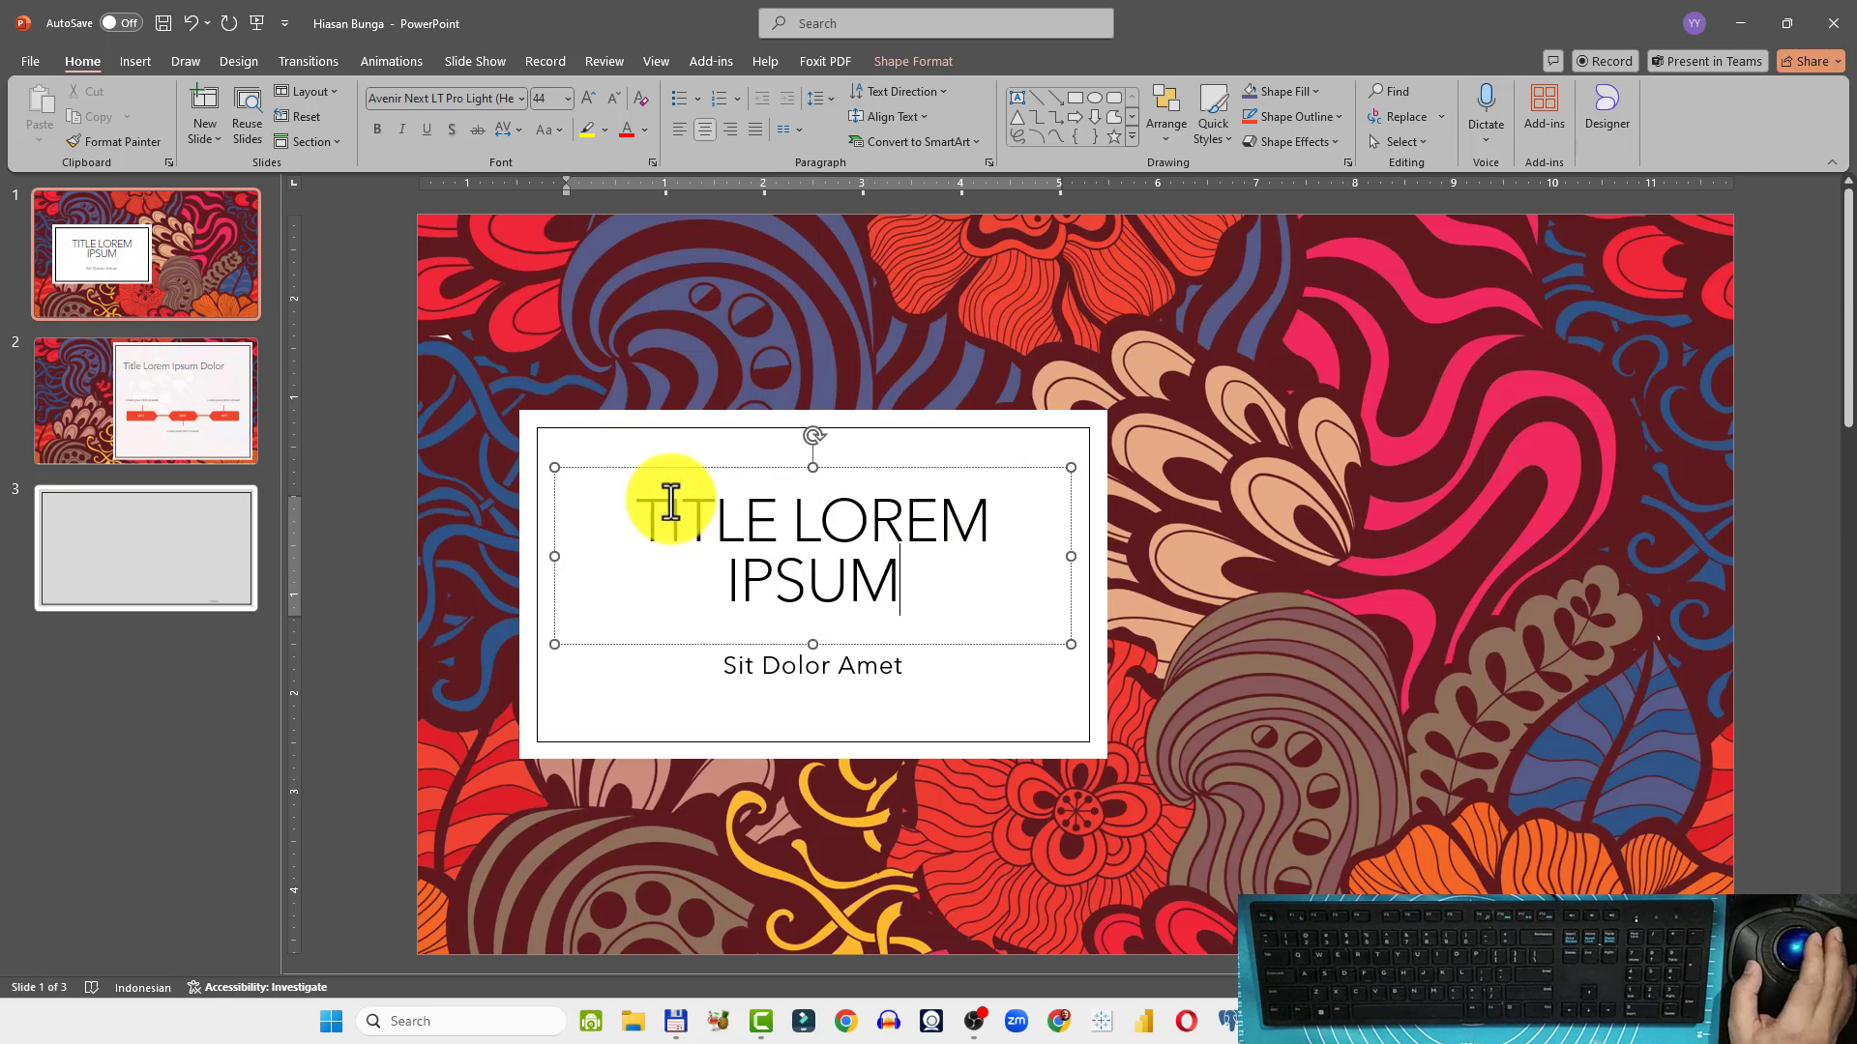
{"action": "left_click", "coordinate": [648, 501], "text": "shift"}
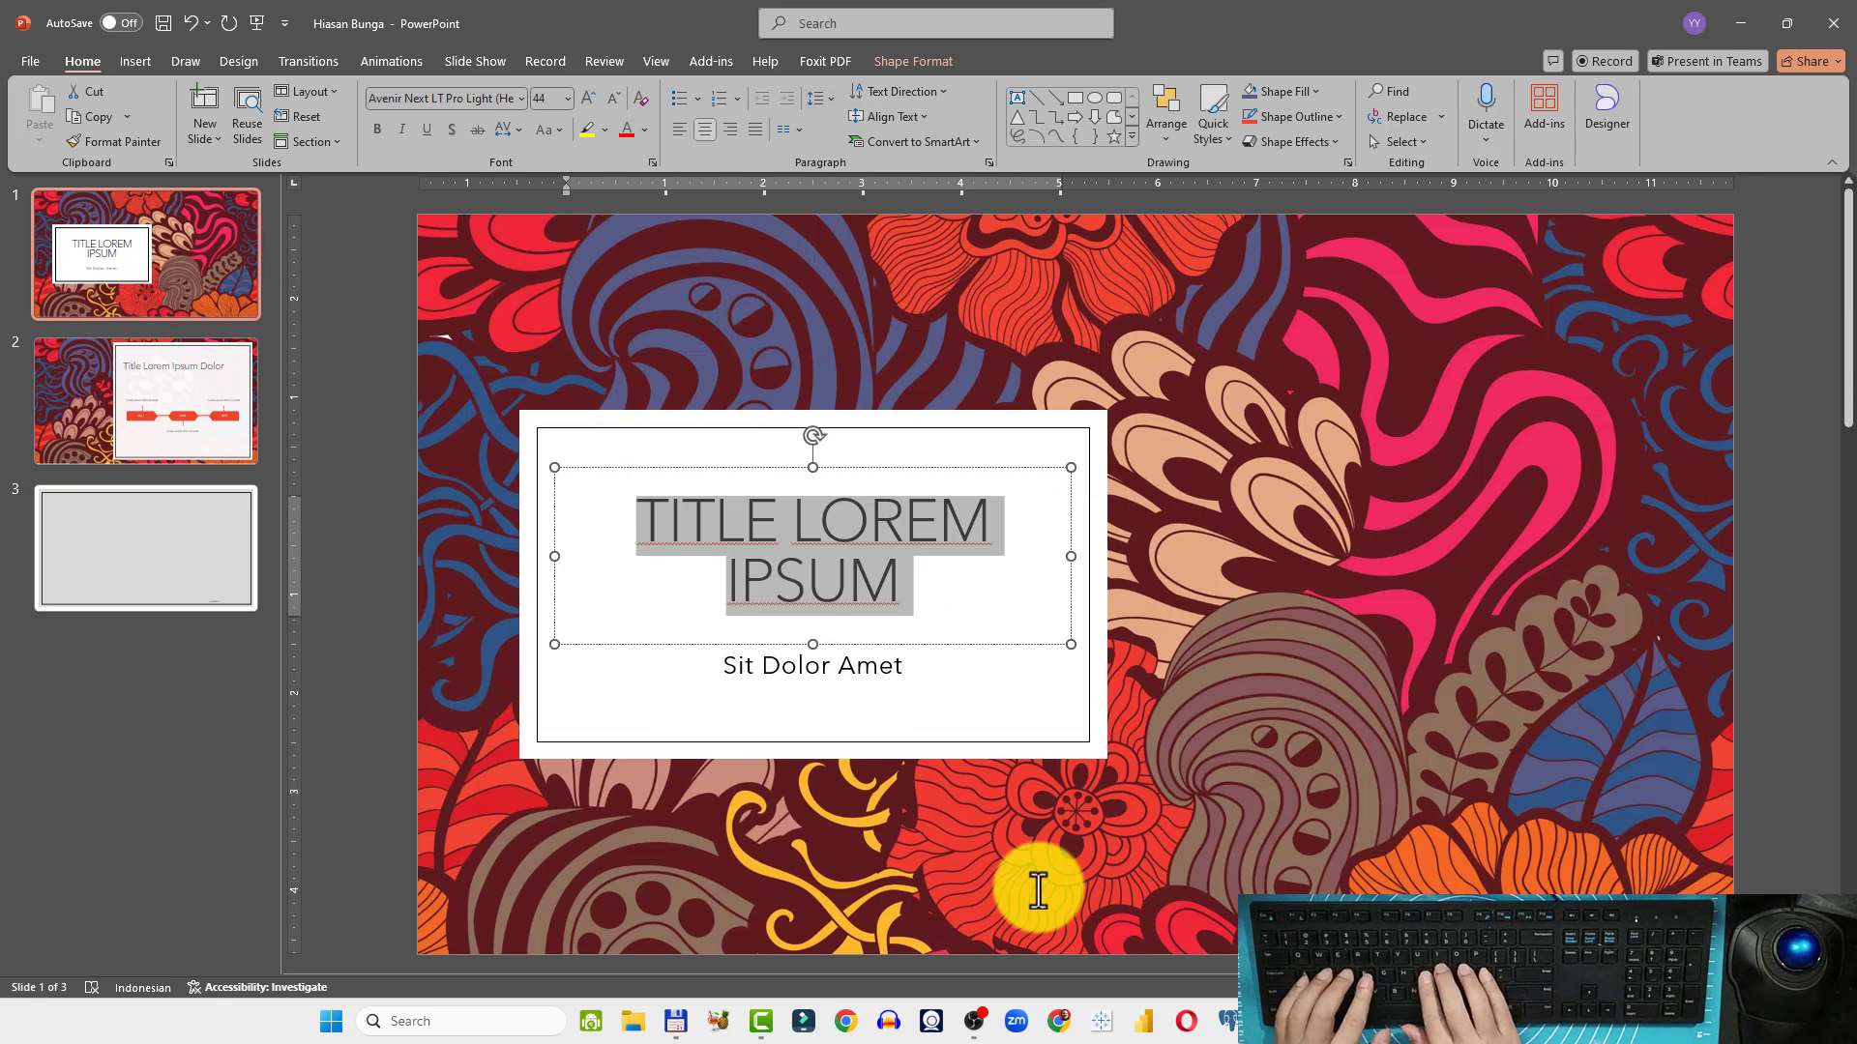
{"action": "type", "text": "ANLISA"}
{"action": "key", "text": "BackSpace"}
{"action": "key", "text": "BackSpace"}
{"action": "key", "text": "BackSpace"}
{"action": "key", "text": "BackSpace"}
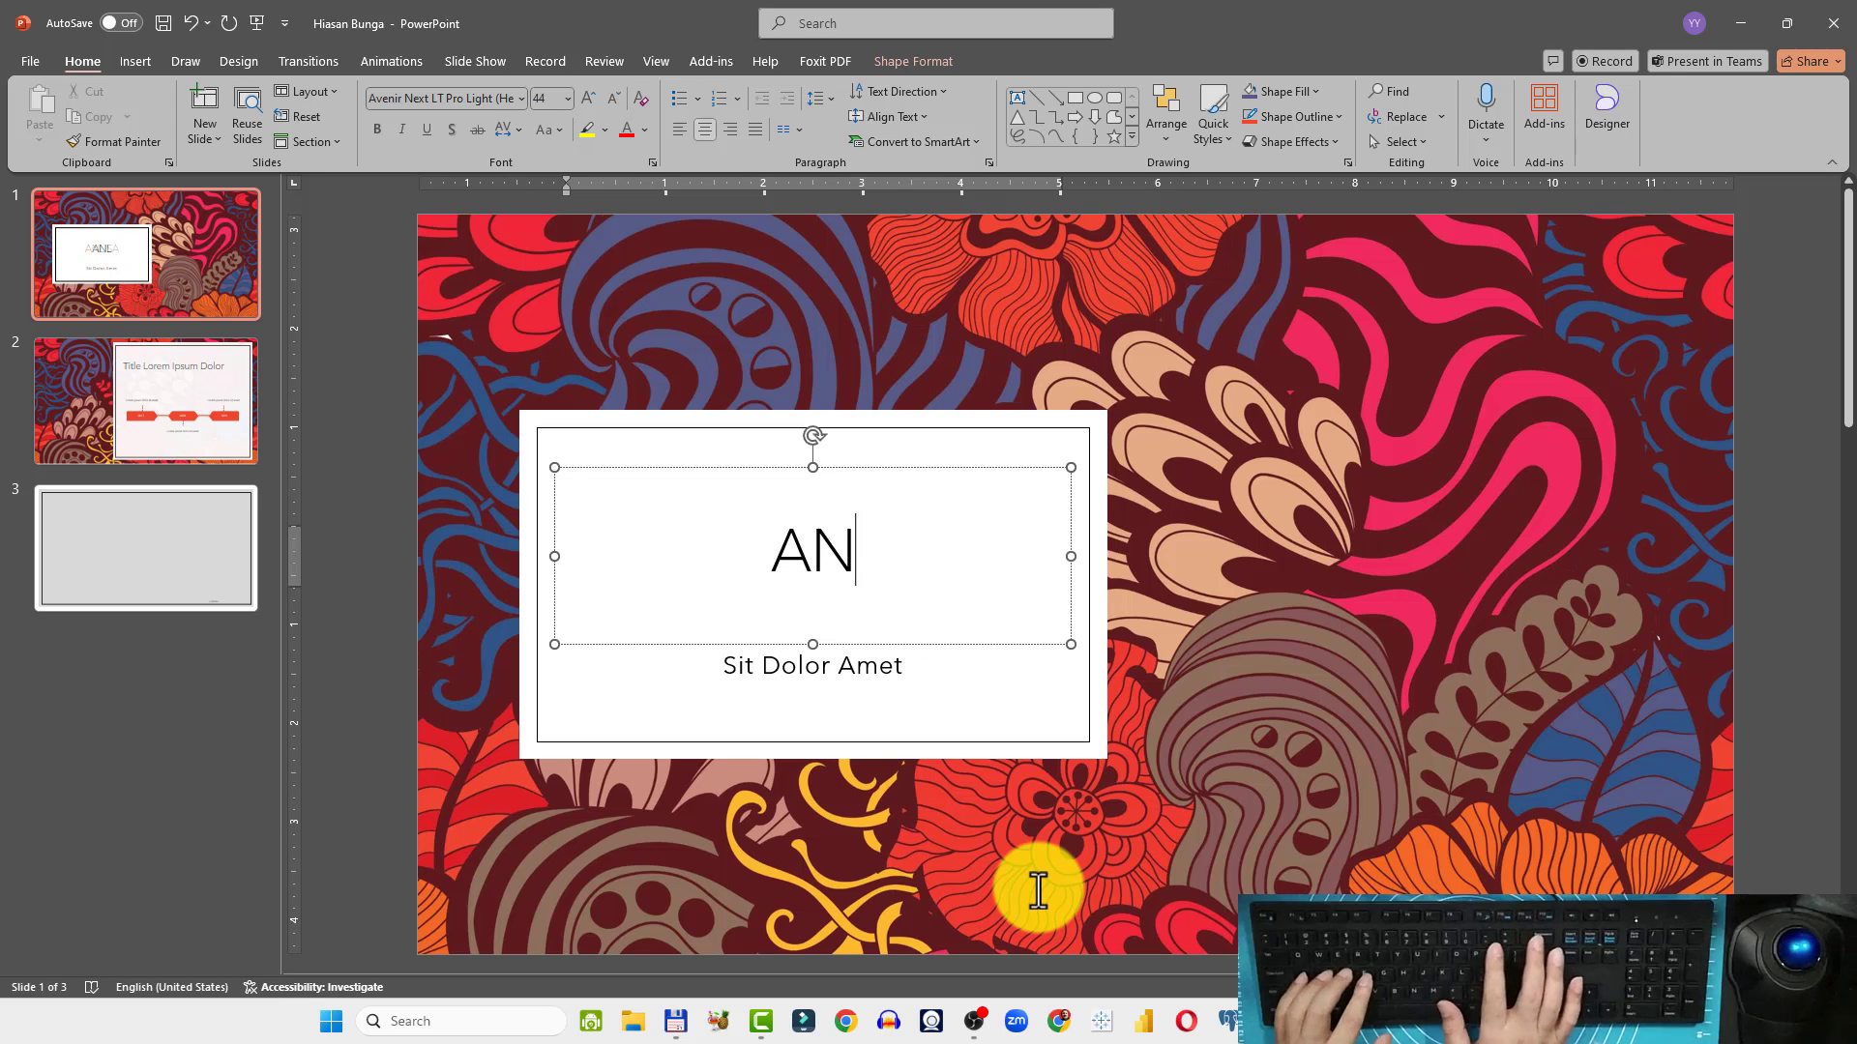
{"action": "type", "text": "ALISA FILM IN"}
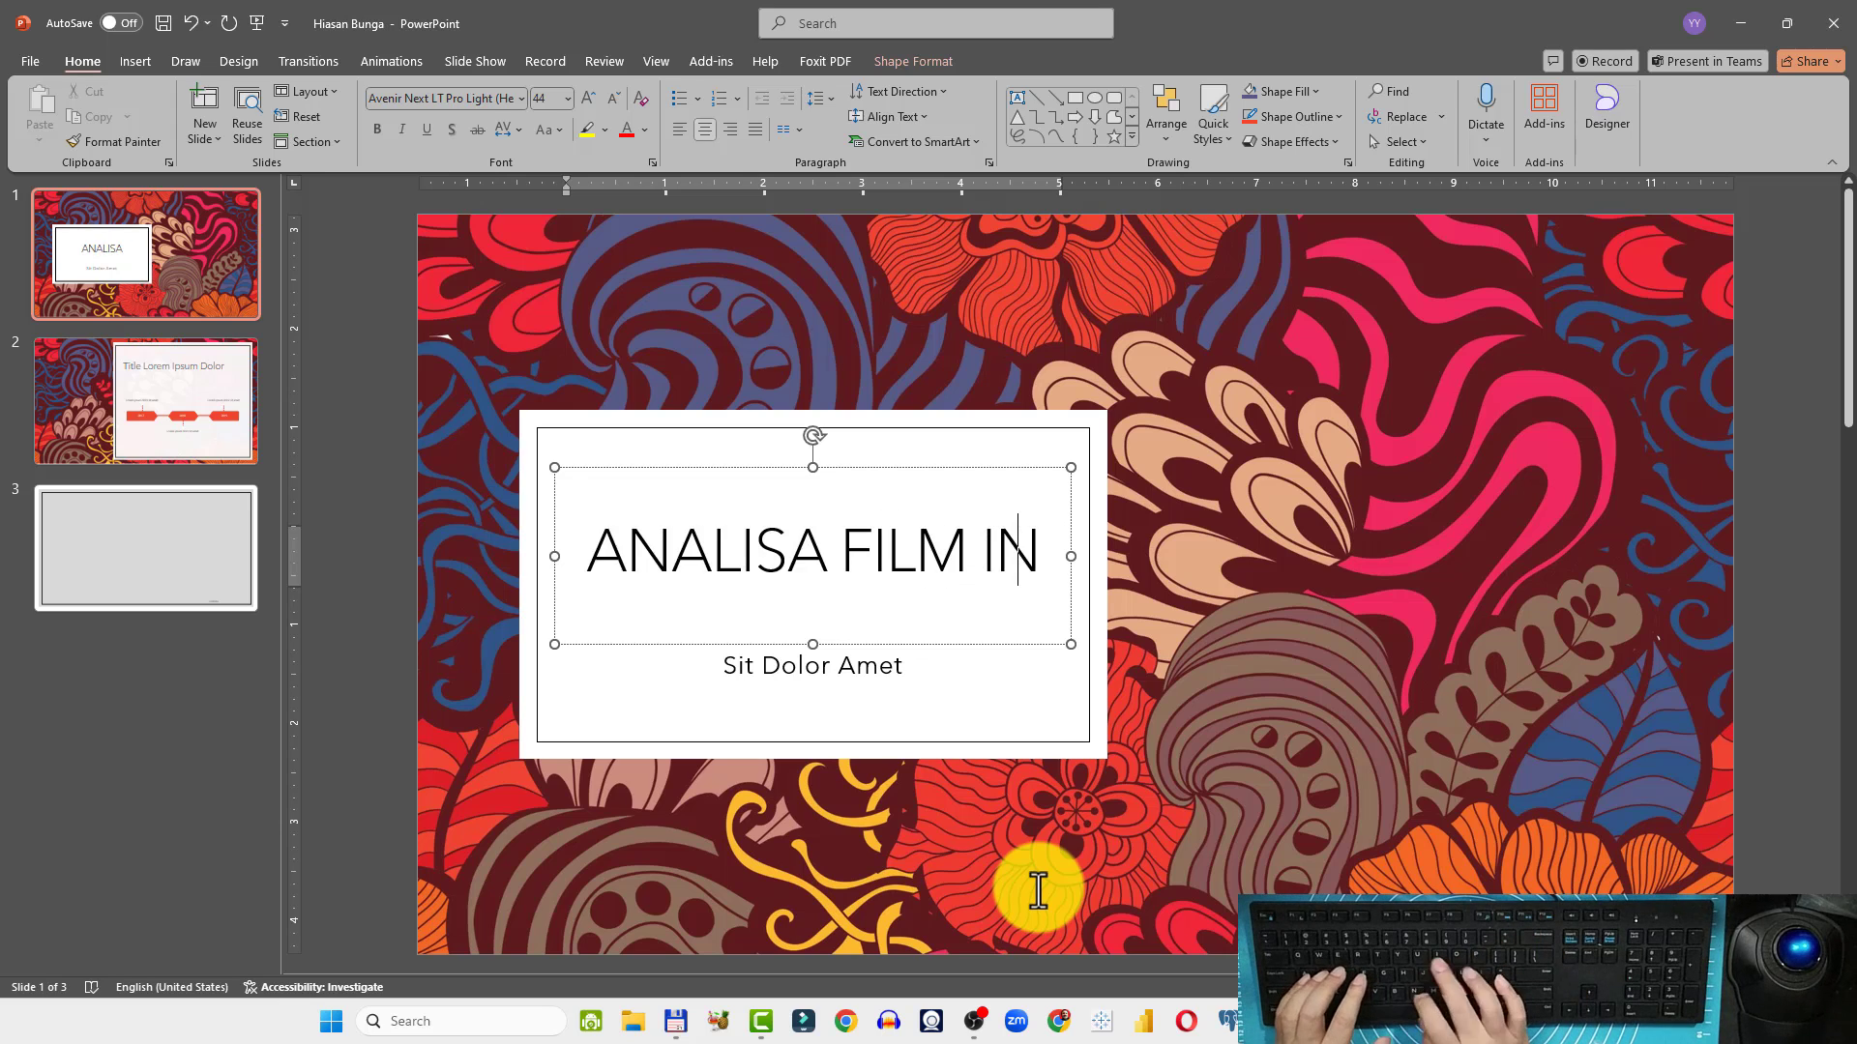
{"action": "type", "text": "DONESIA"}
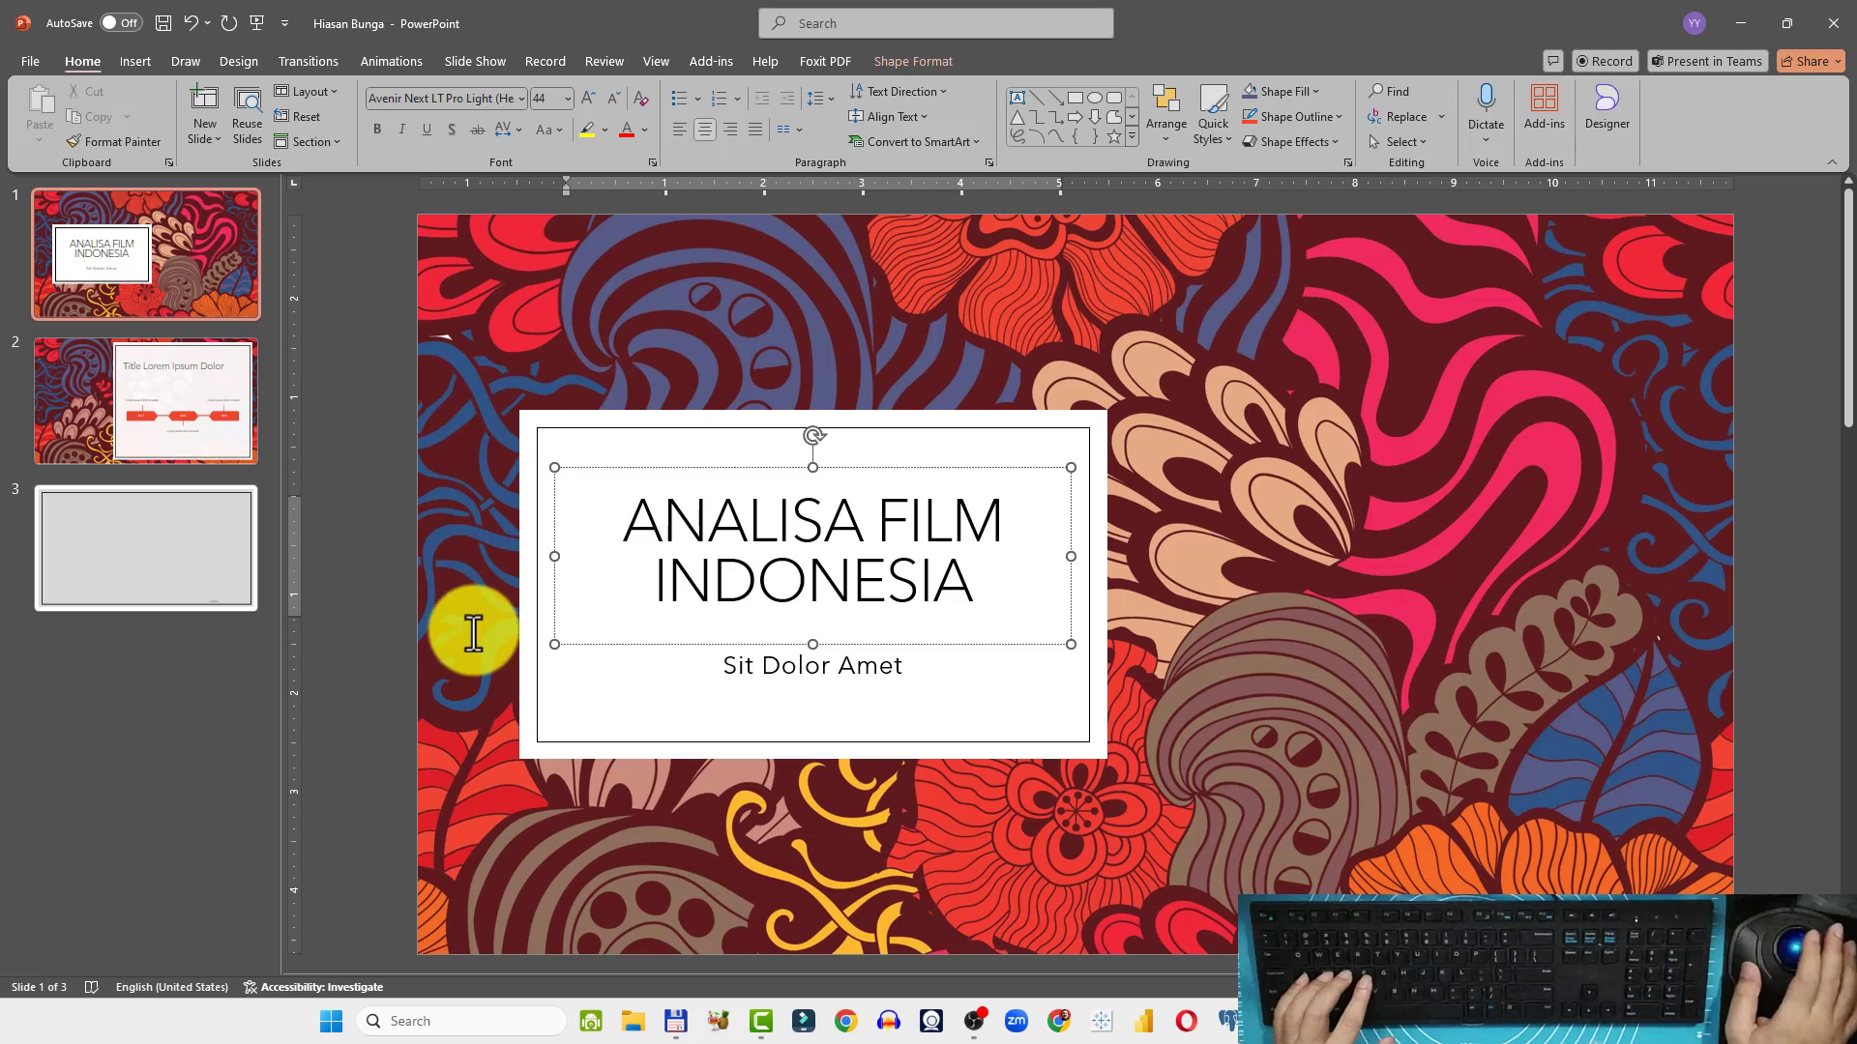
{"action": "left_click", "coordinate": [113, 408]}
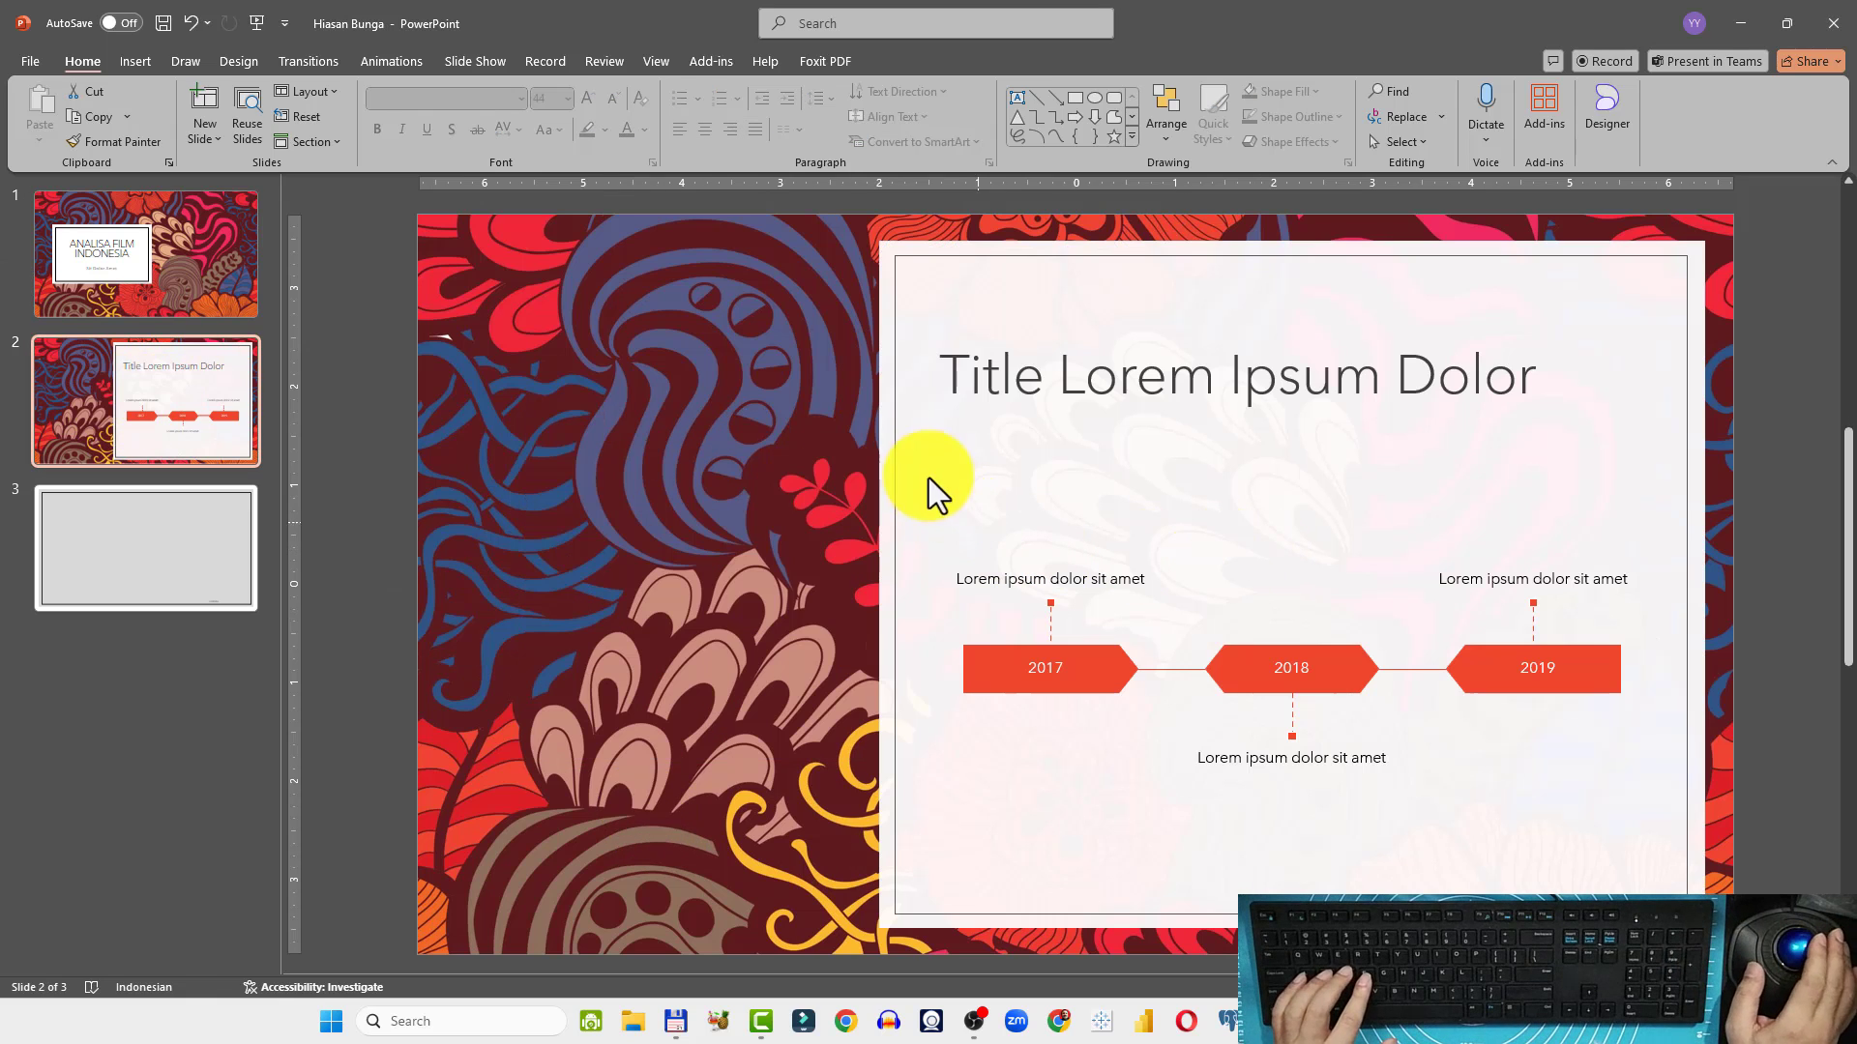
Replace the timeline graphic on slide 2 with the yearly line chart copied from Sheet1 in Excel, centred below the title
{"action": "left_click", "coordinate": [969, 621]}
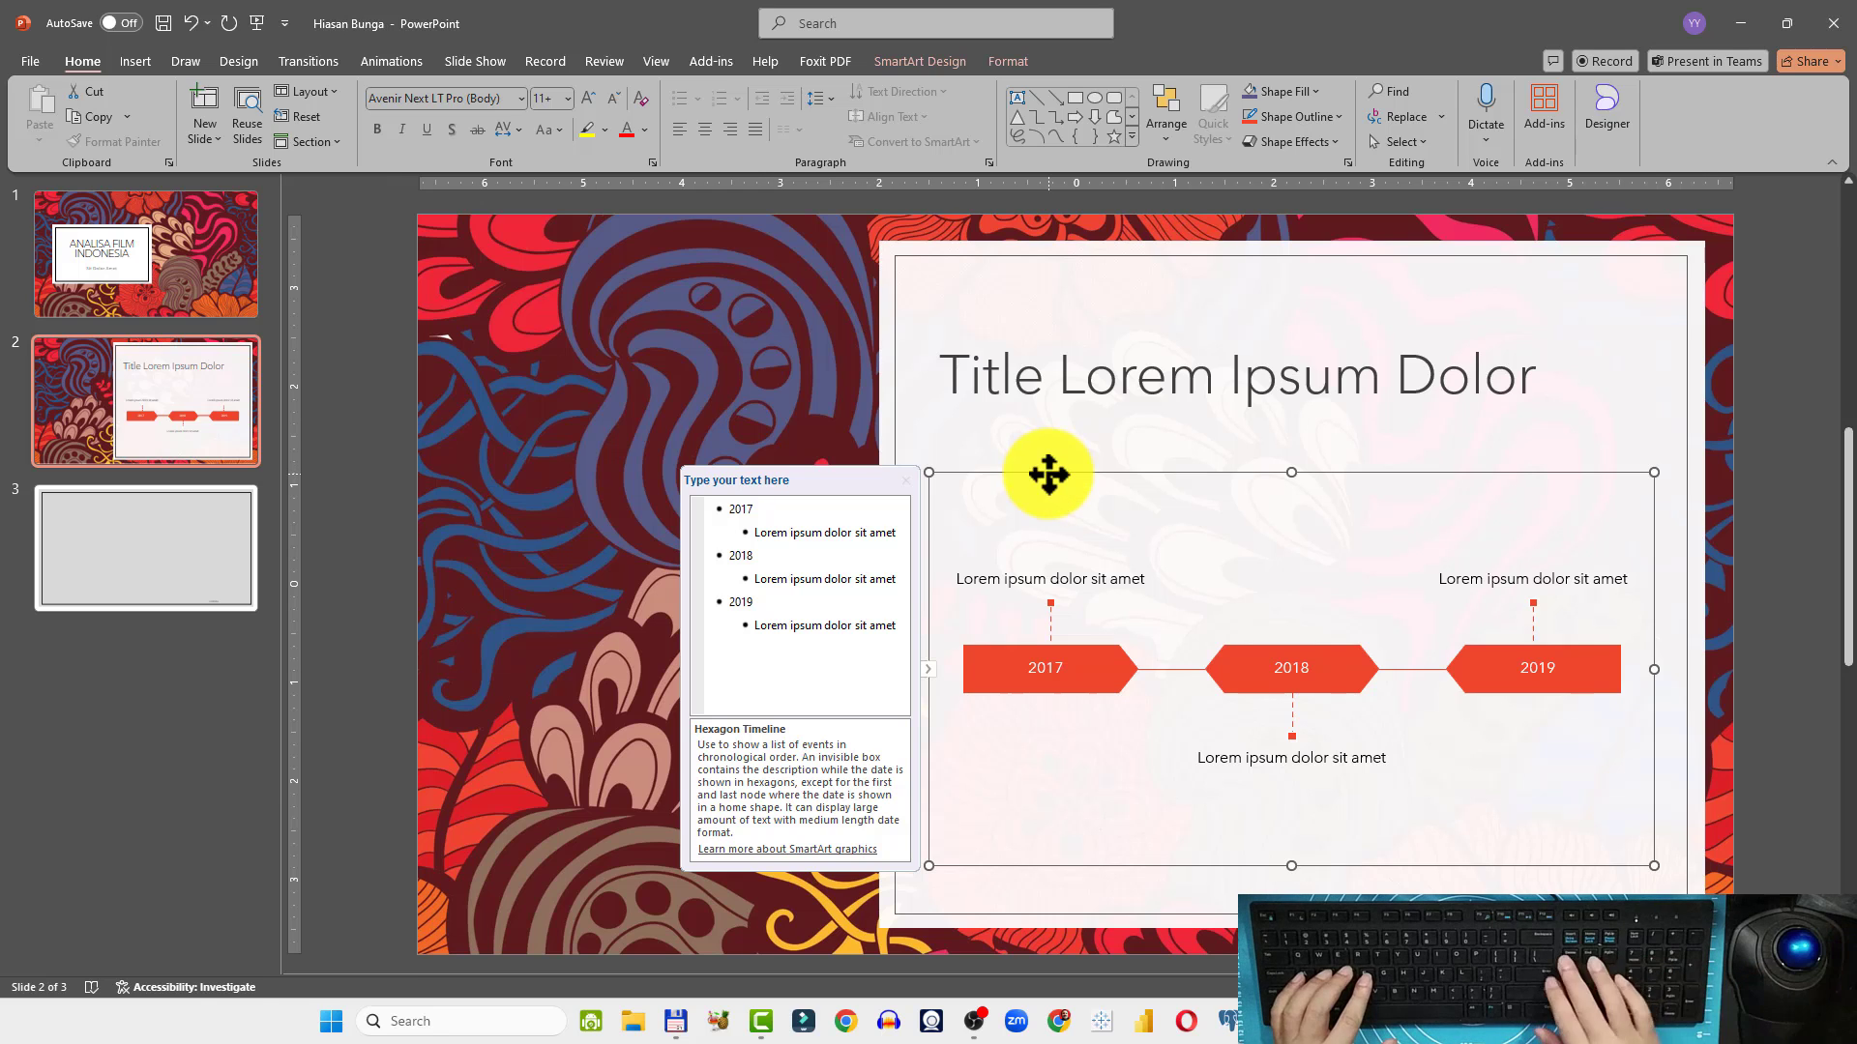
{"action": "key", "text": "Delete"}
{"action": "key", "text": "alt+Tab"}
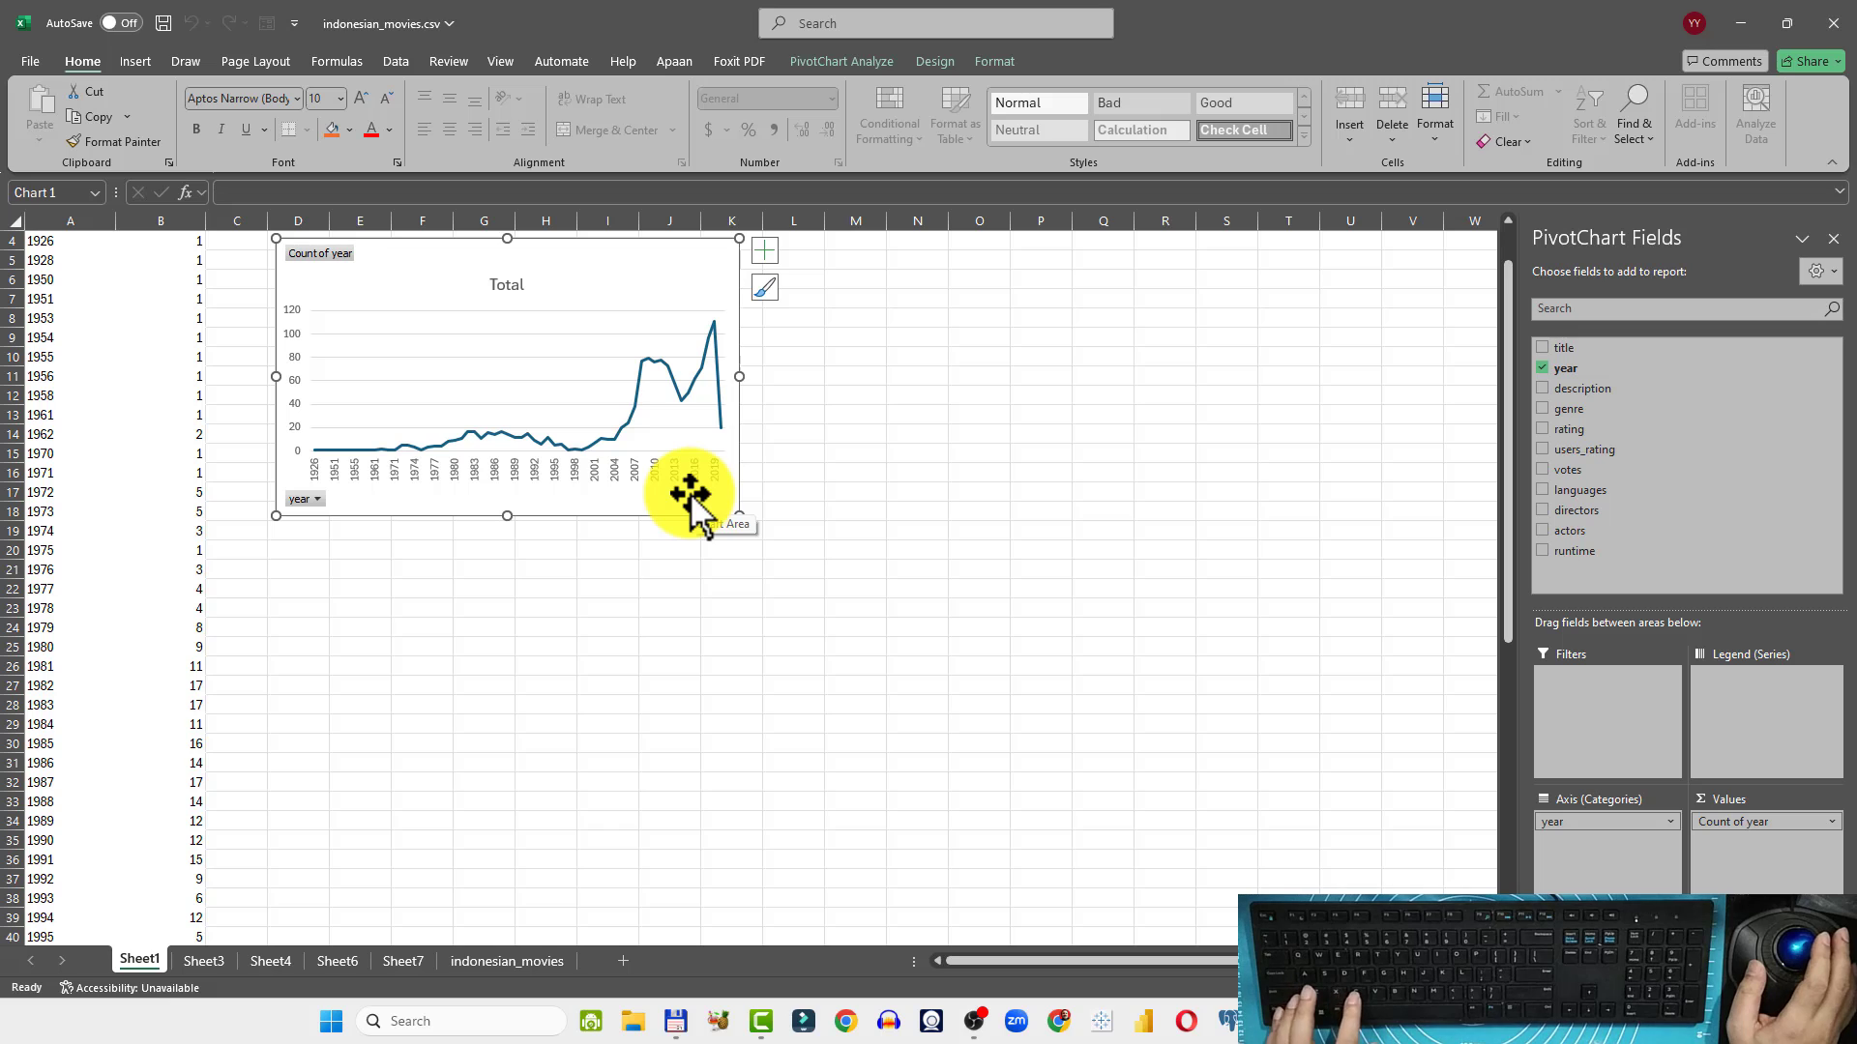
{"action": "key", "text": "ctrl+c"}
{"action": "key", "text": "alt+Tab"}
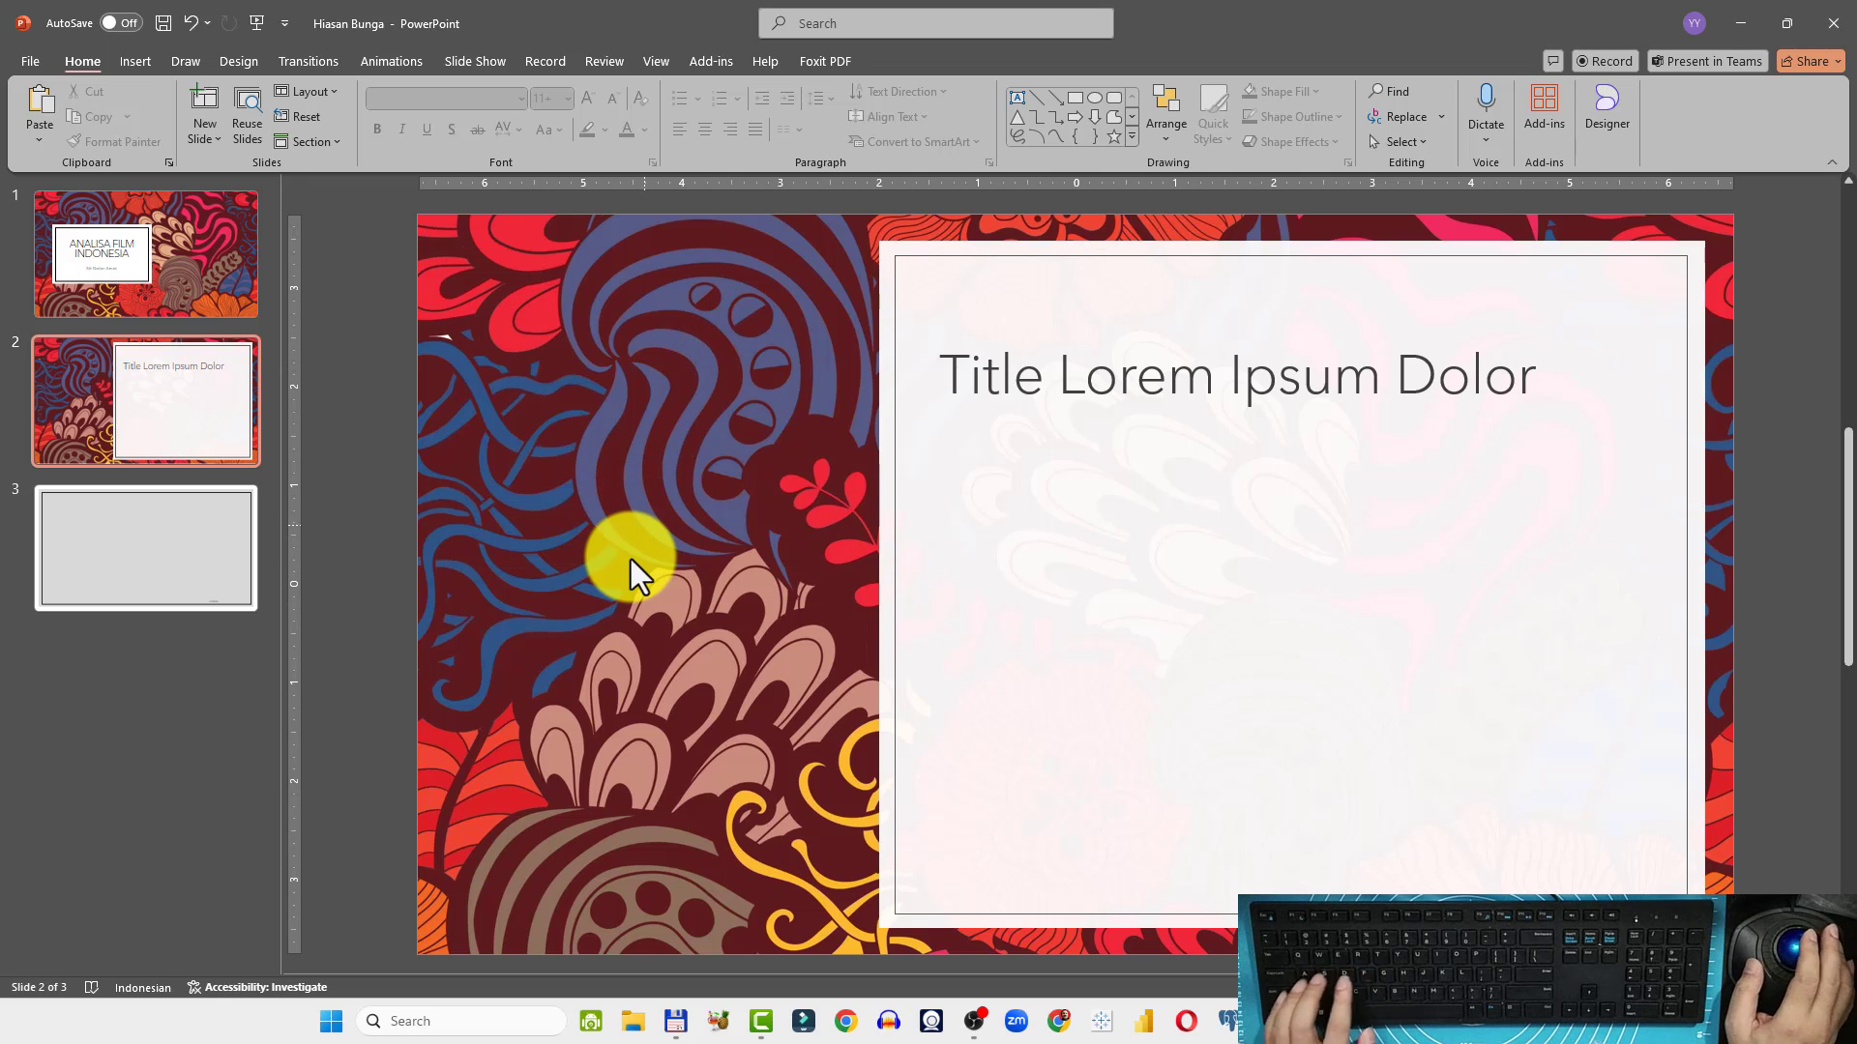
{"action": "key", "text": "ctrl+v"}
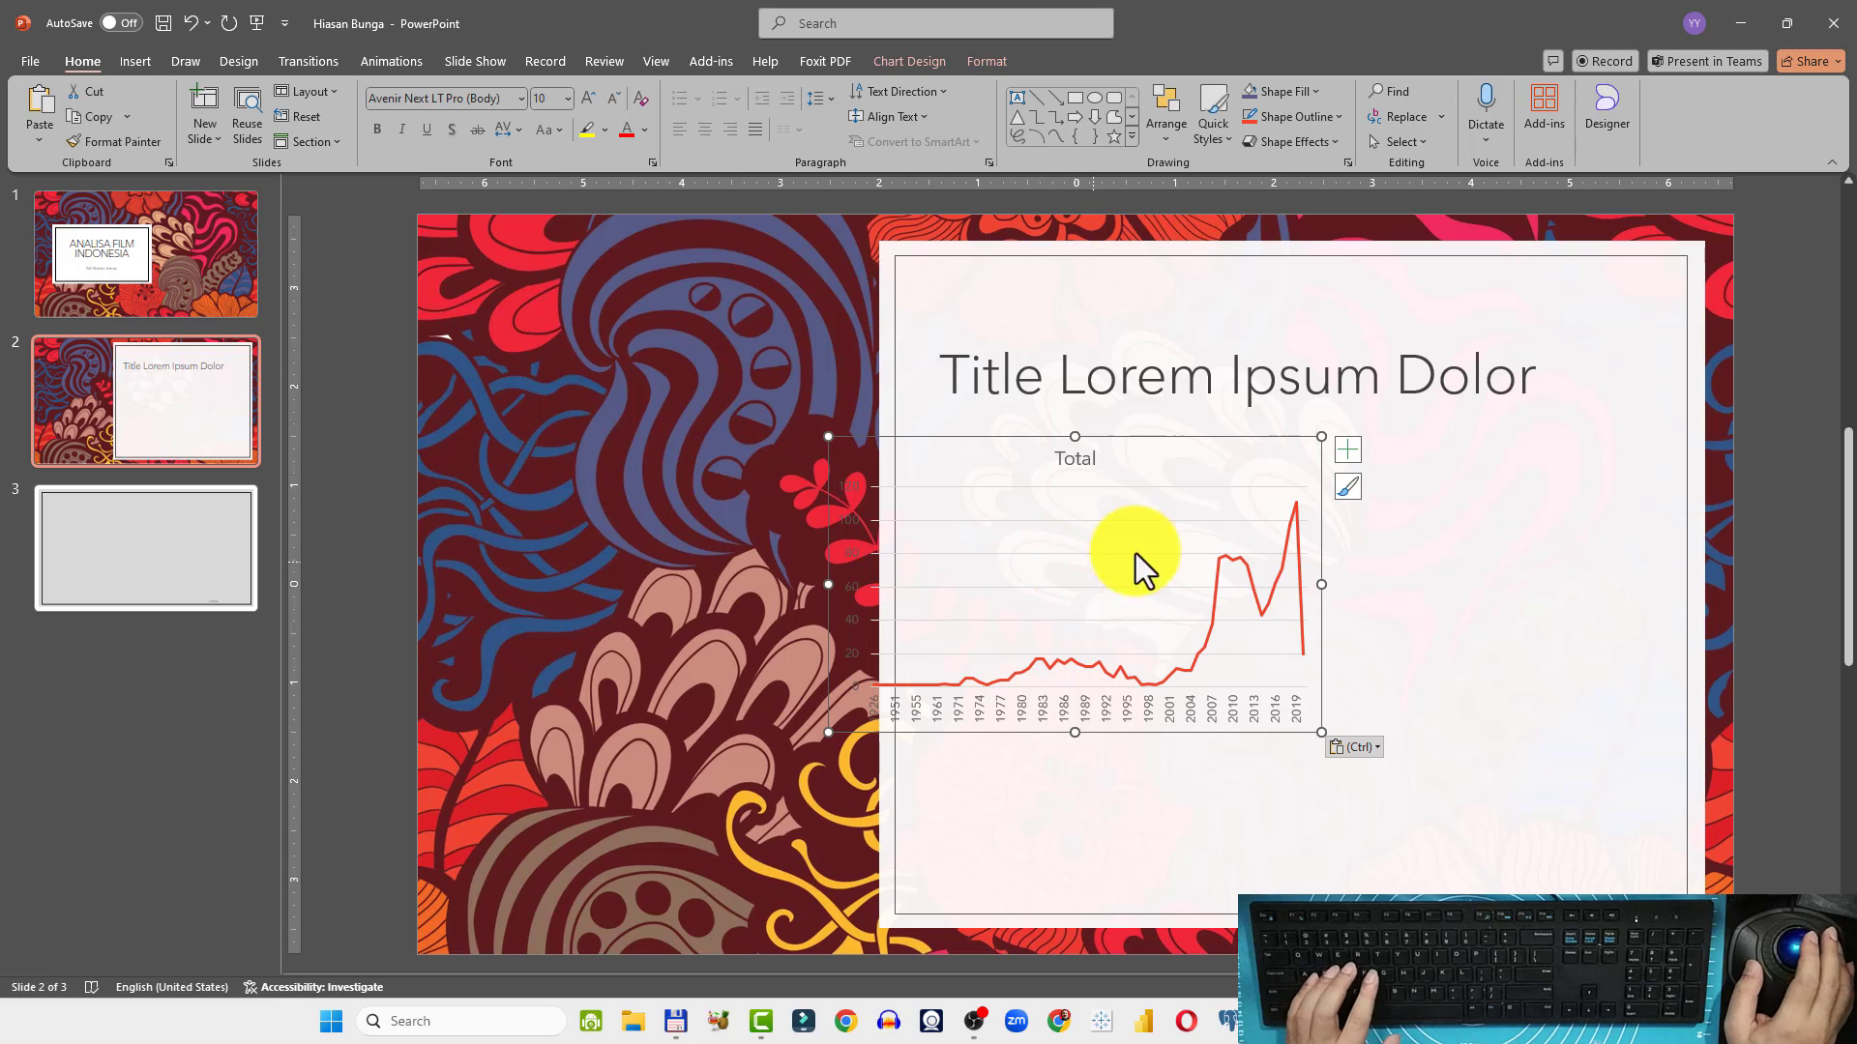
{"action": "left_click_drag", "start_coordinate": [1170, 462], "coordinate": [1389, 498]}
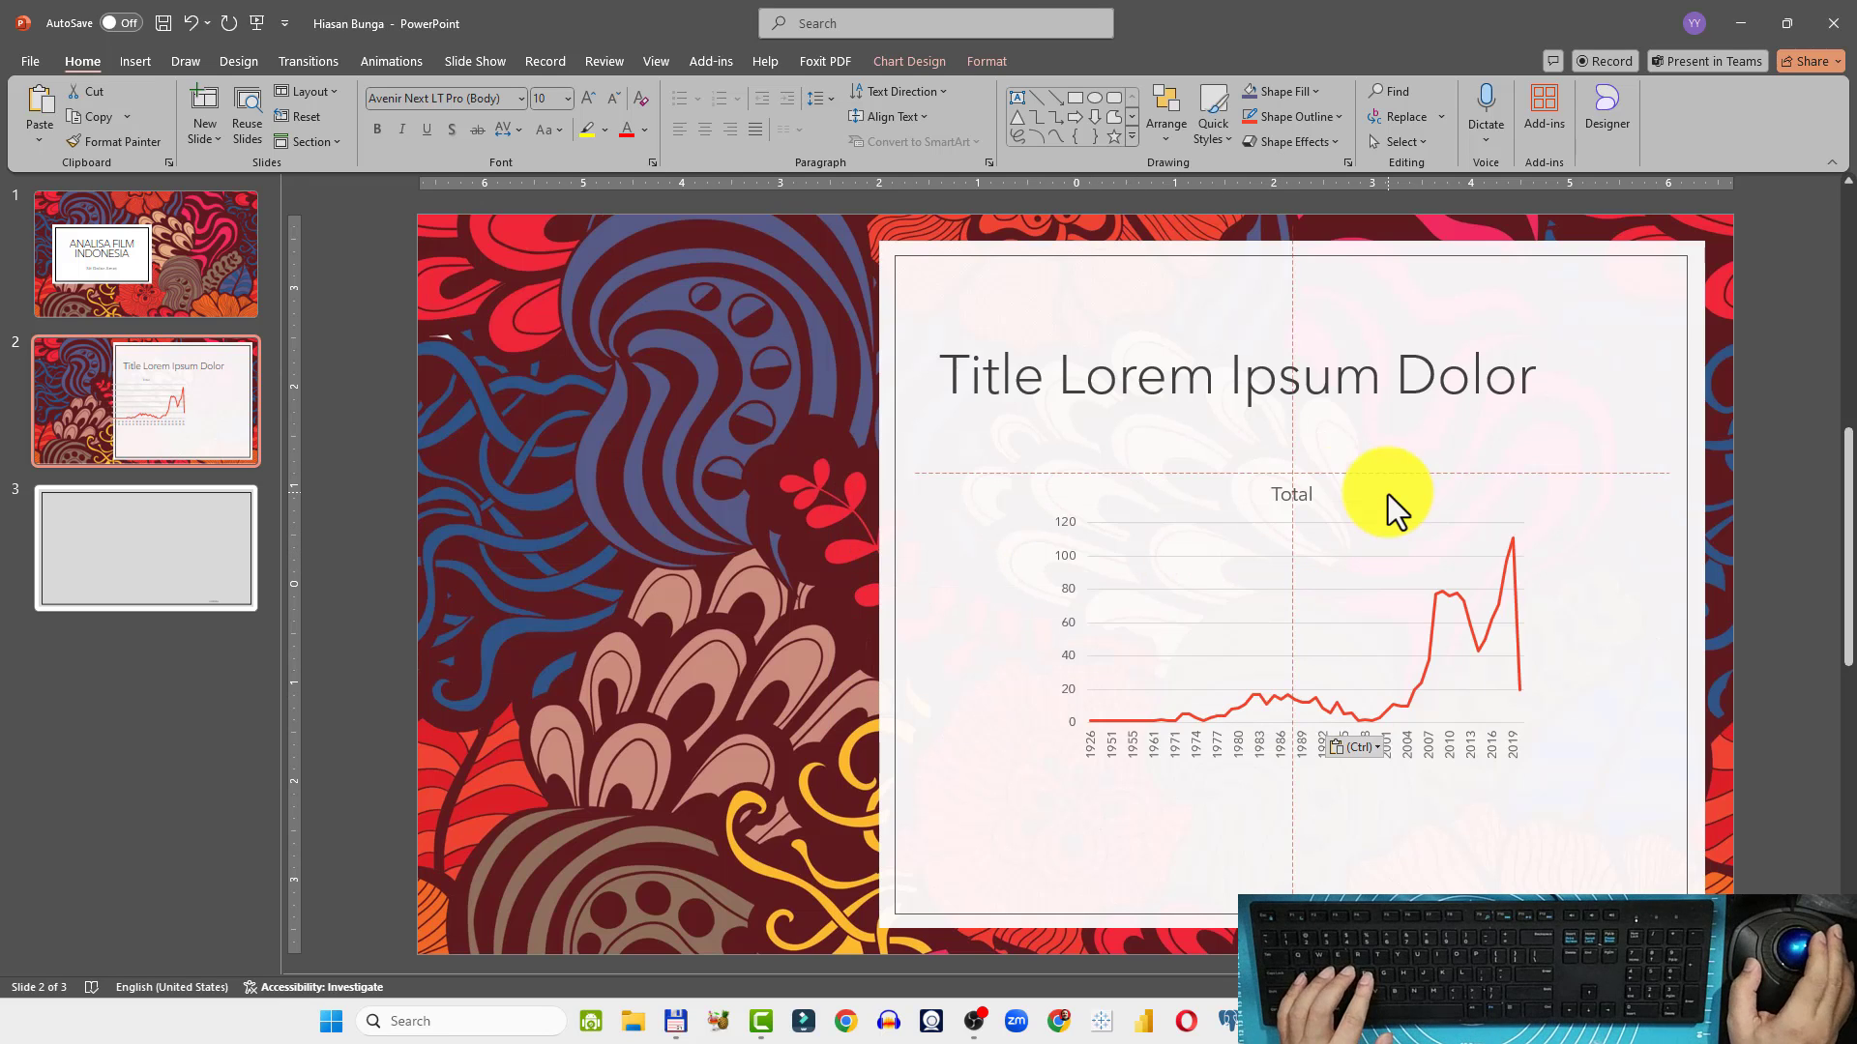
Change the pasted yearly chart on slide 2 to a Clustered Column chart
{"action": "right_click", "coordinate": [1240, 559]}
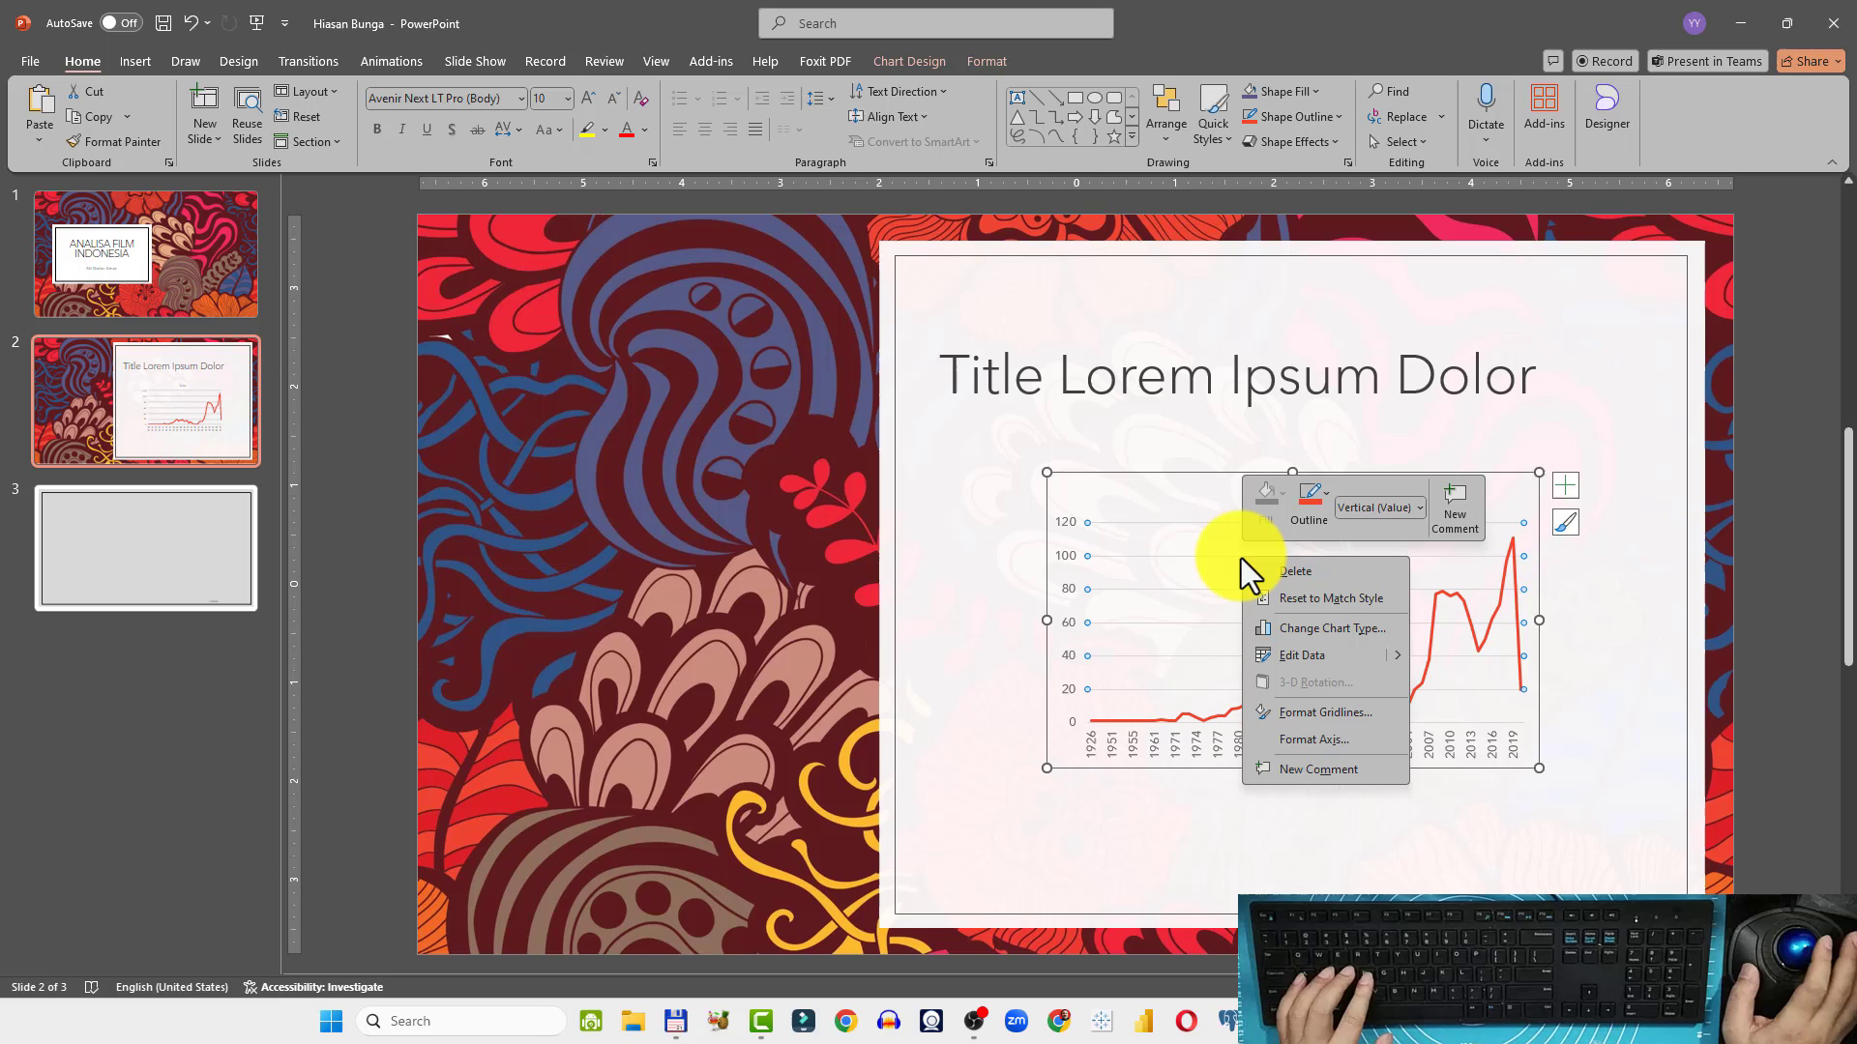
{"action": "left_click", "coordinate": [1307, 629]}
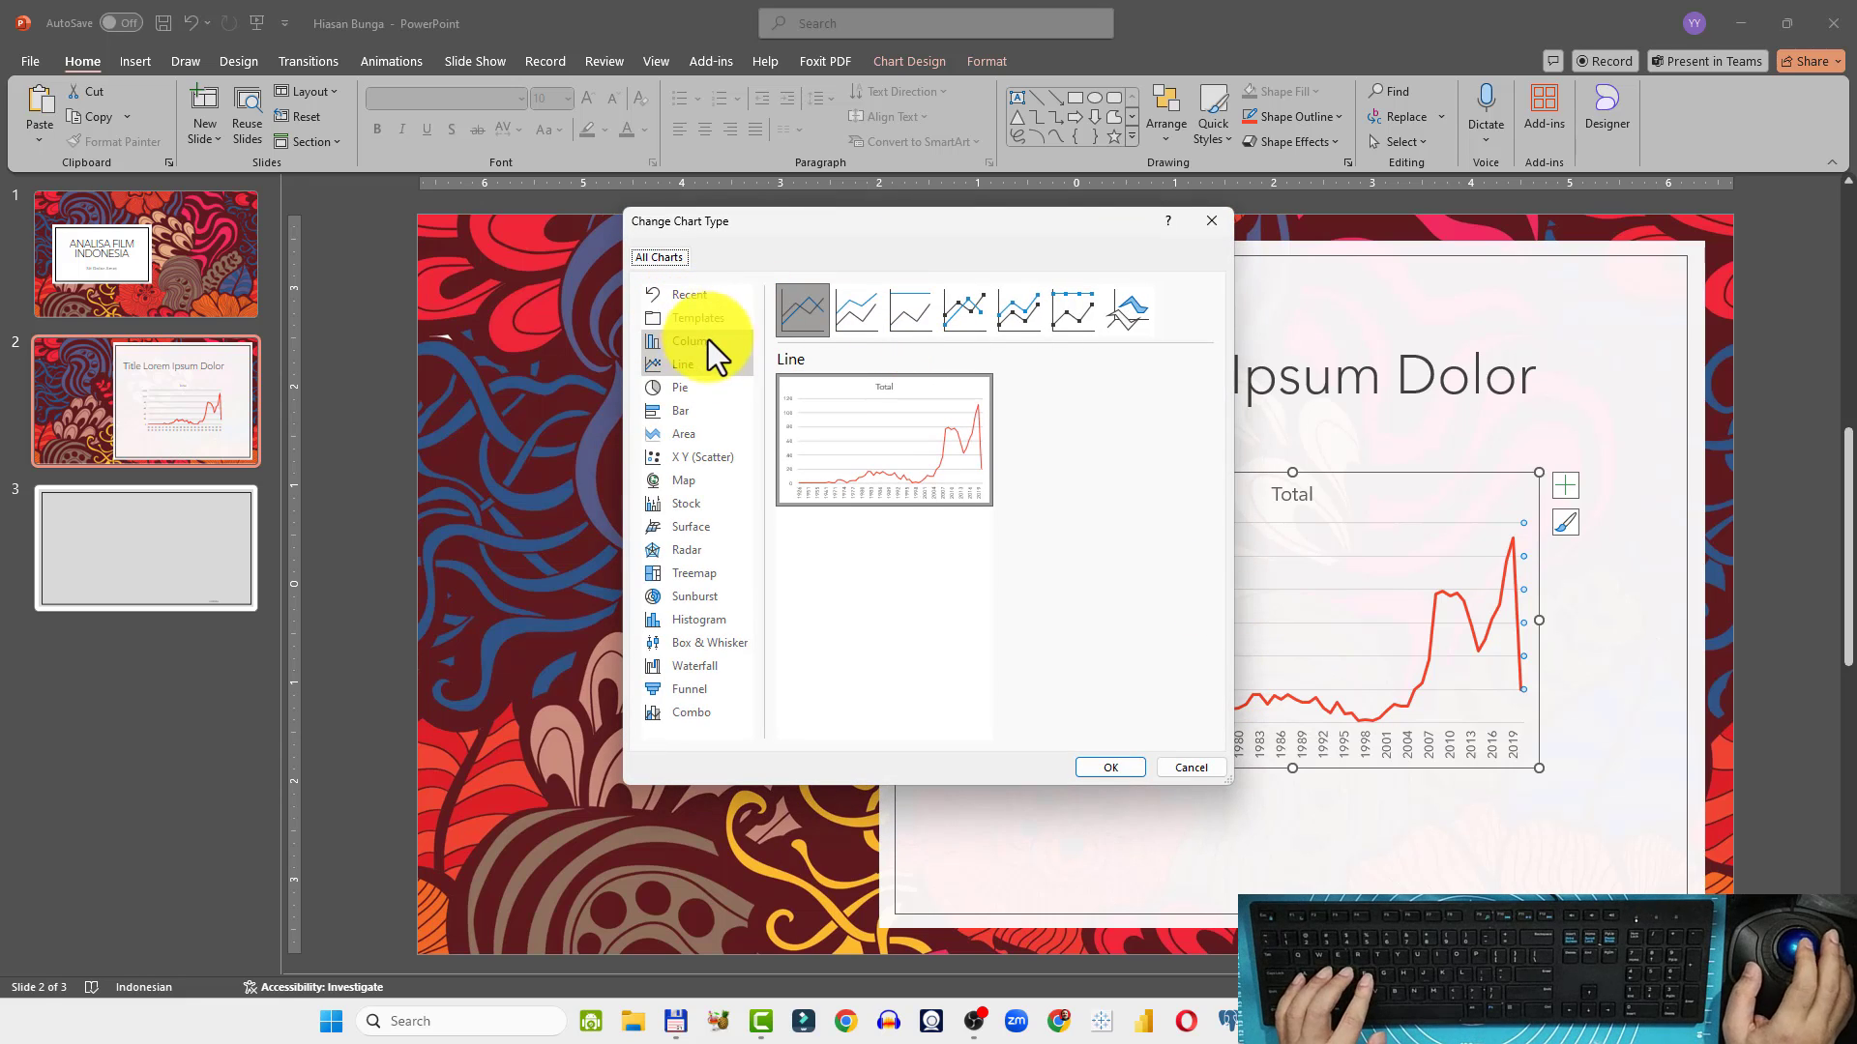
{"action": "left_click", "coordinate": [690, 344]}
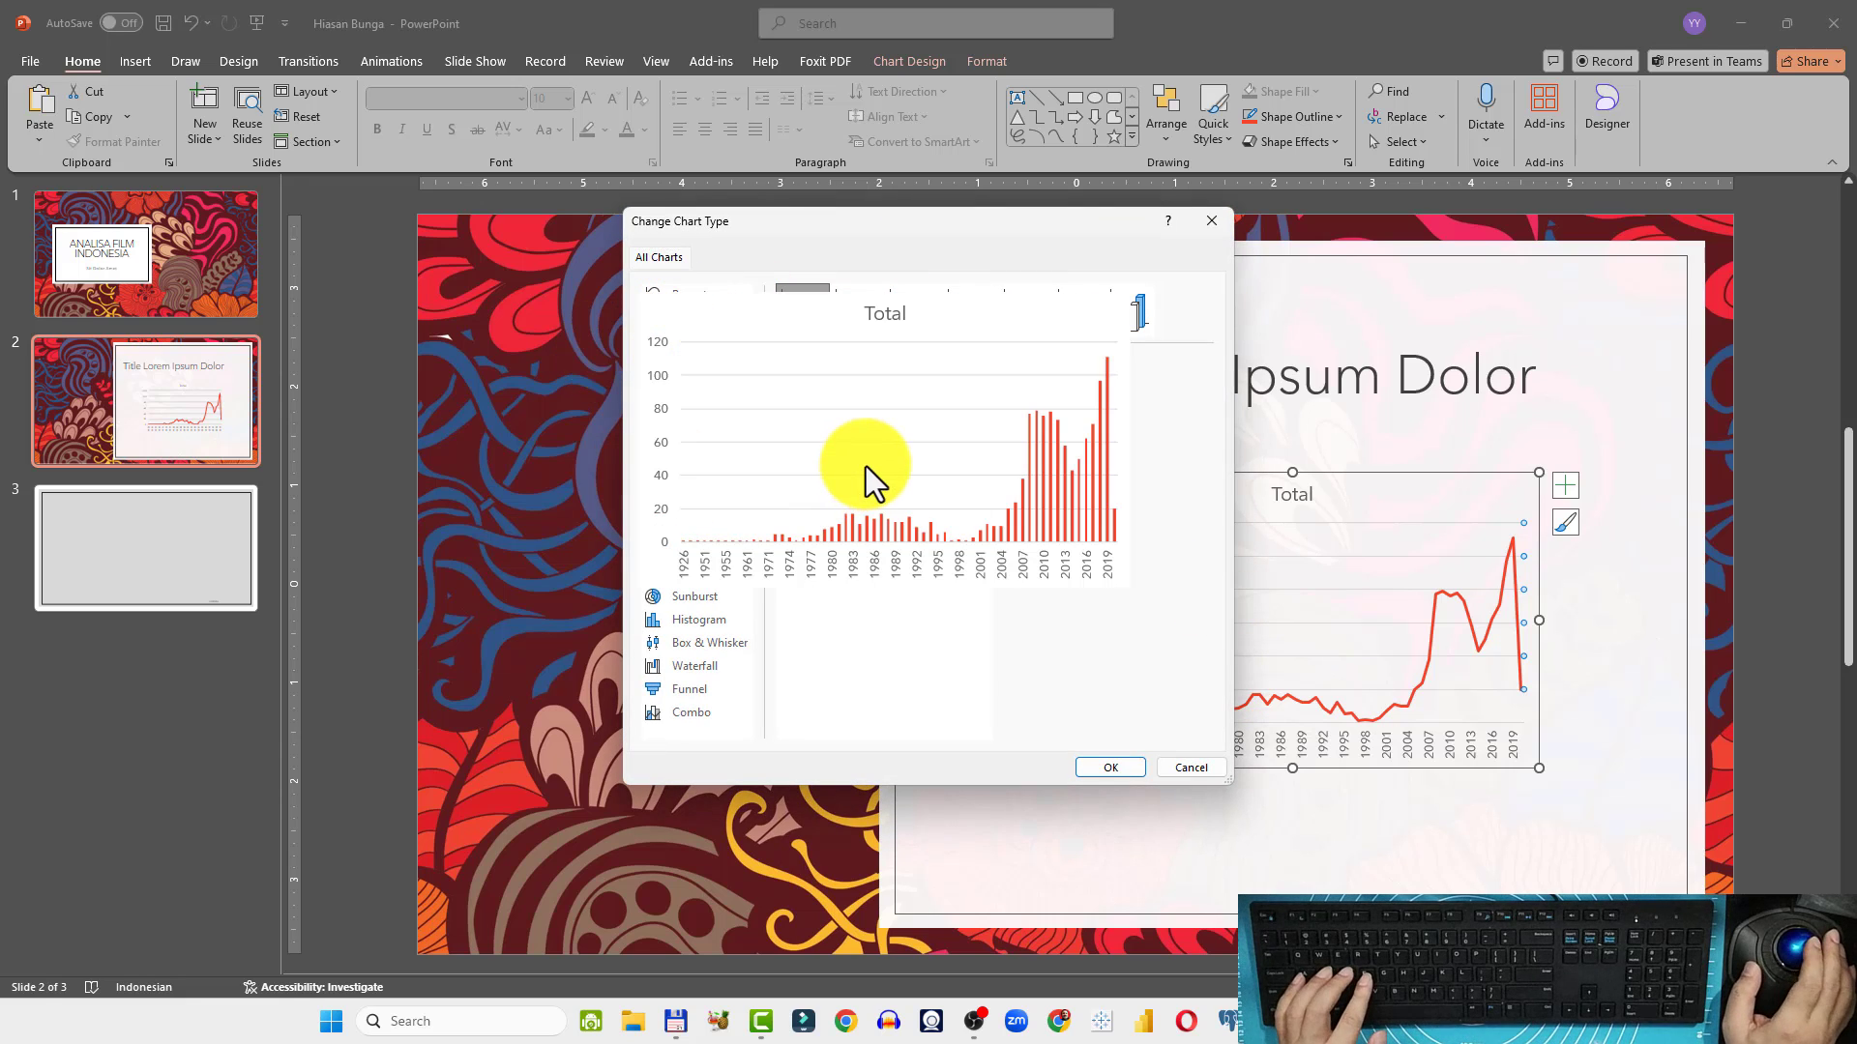
{"action": "left_click", "coordinate": [1107, 772]}
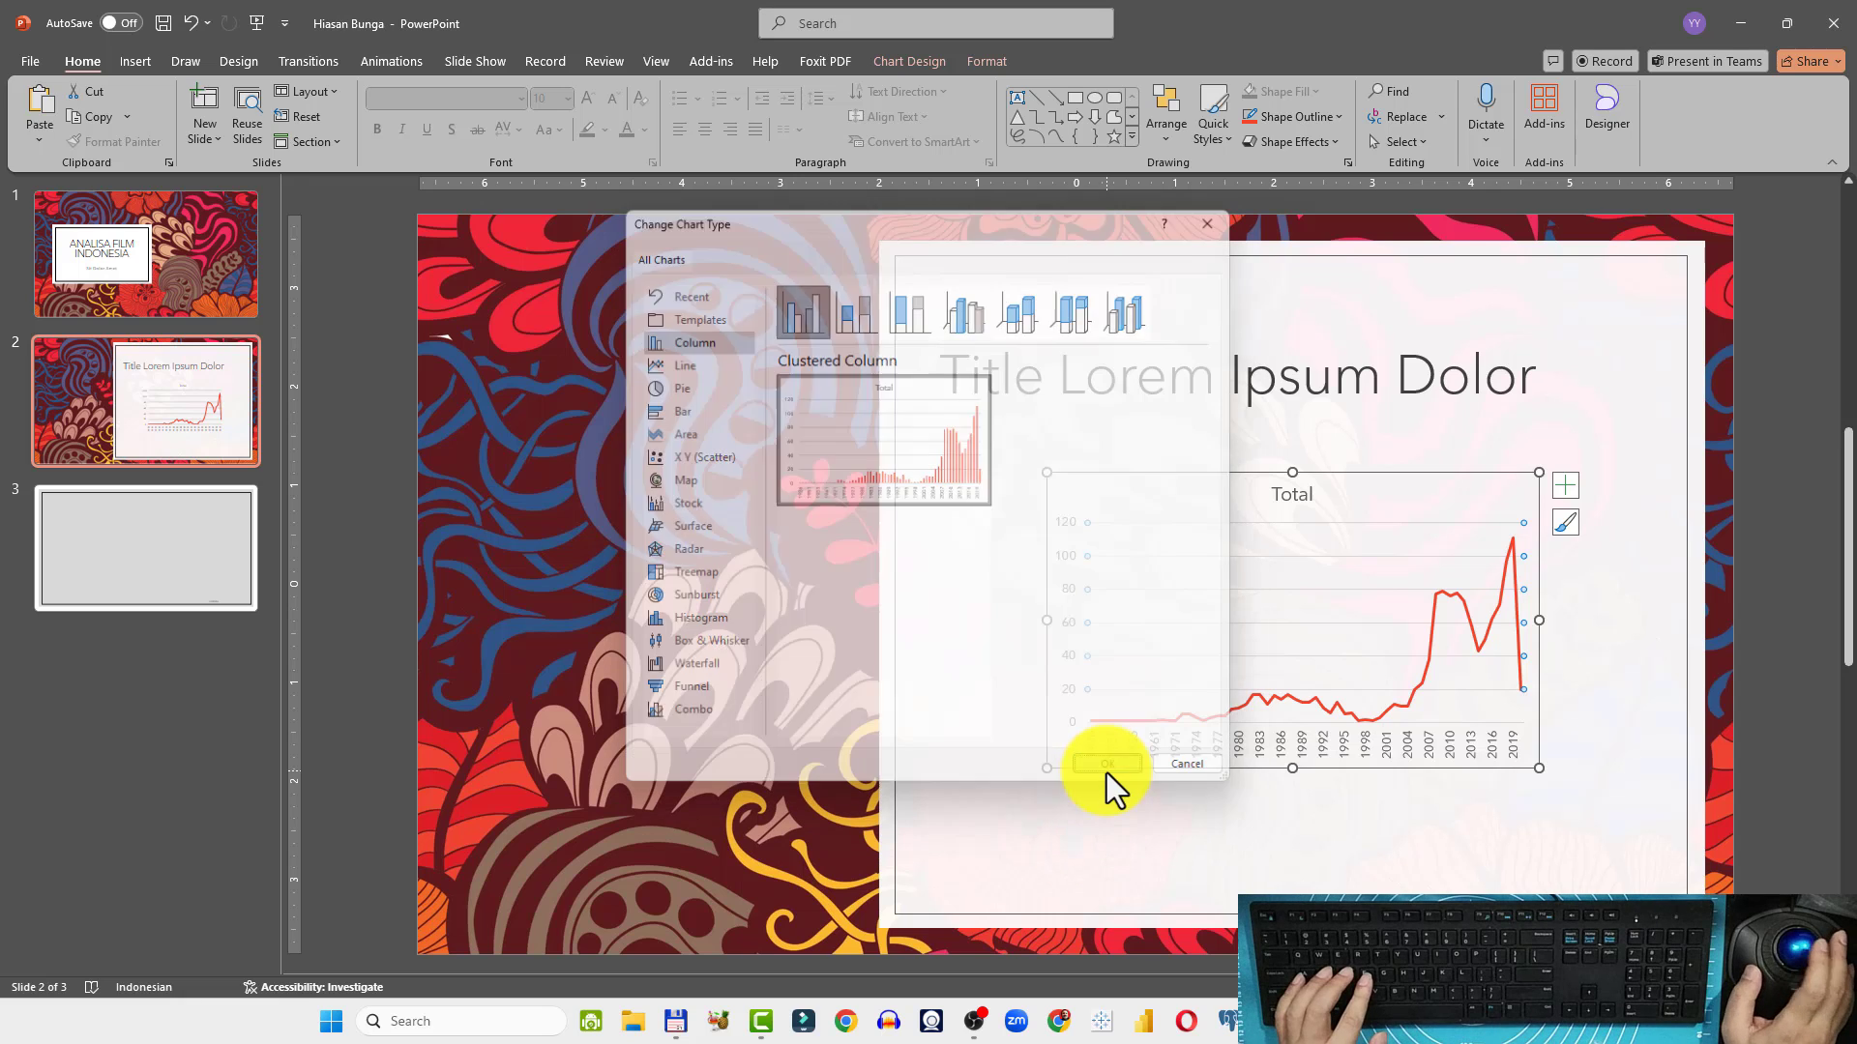